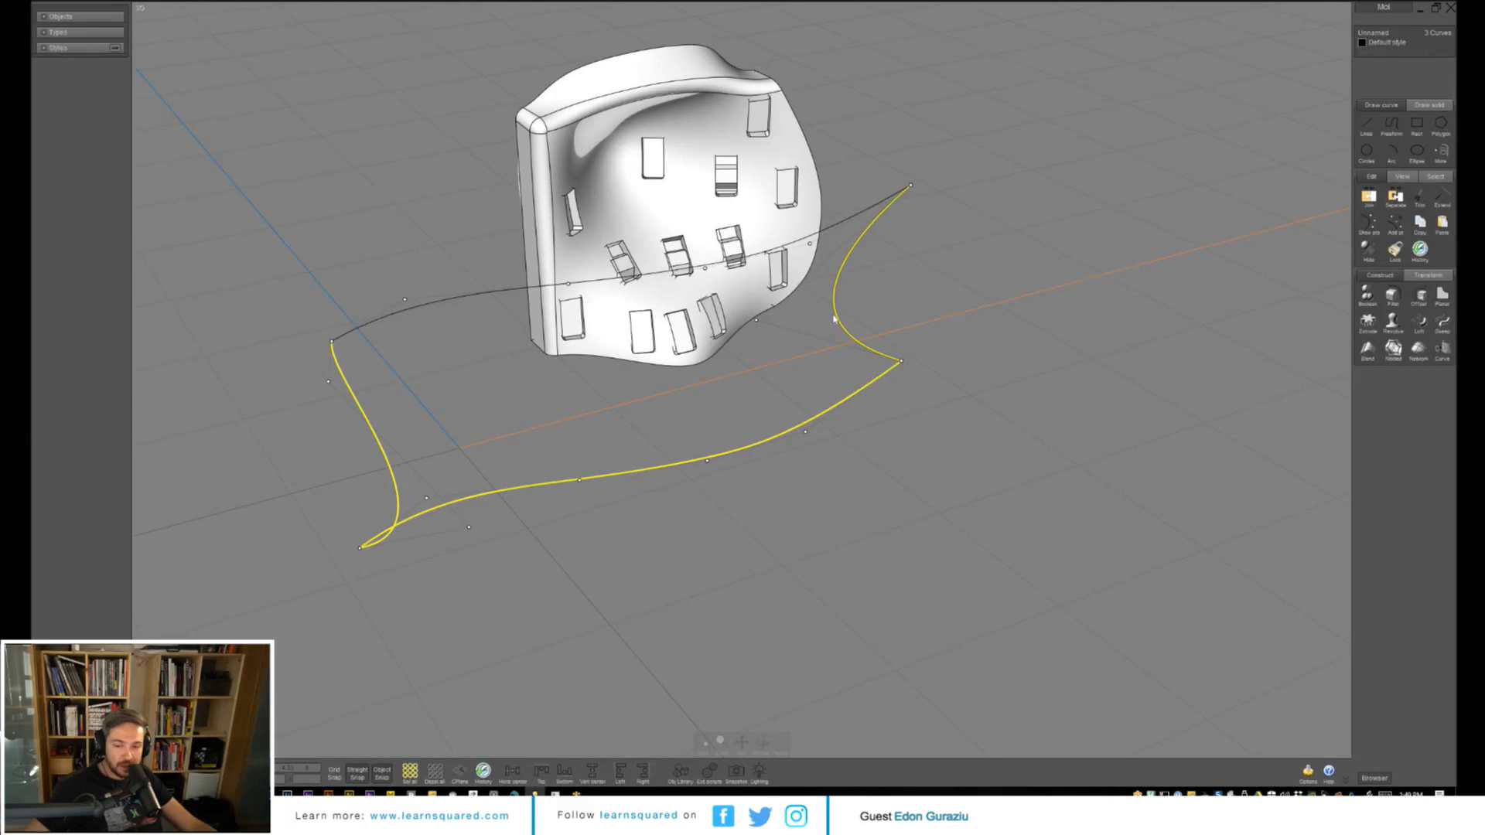
# Build a network surface from the four connected boundary curves.
pyautogui.click(836, 225)
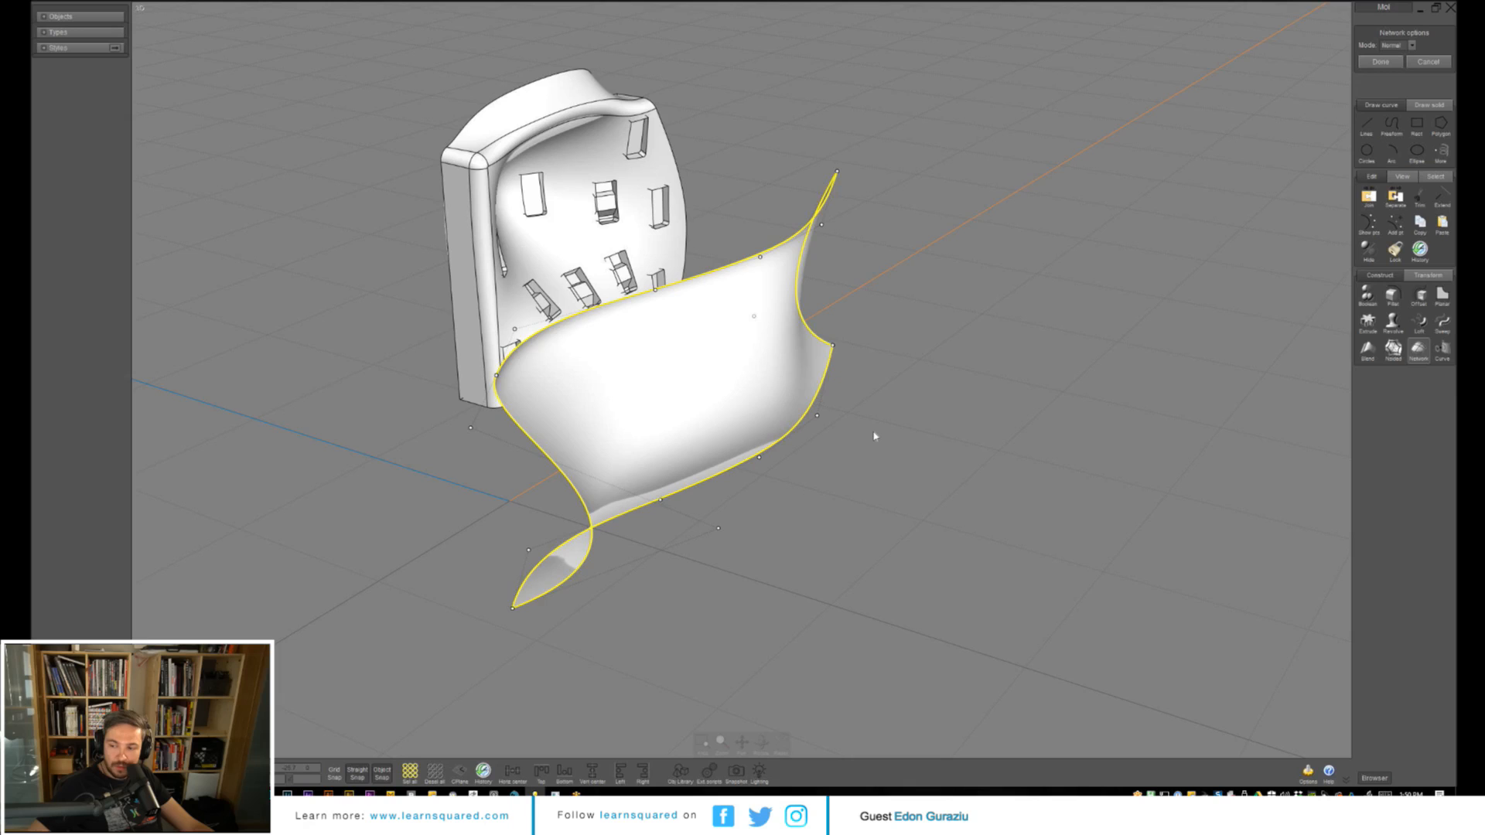
pyautogui.rightClick(809, 428)
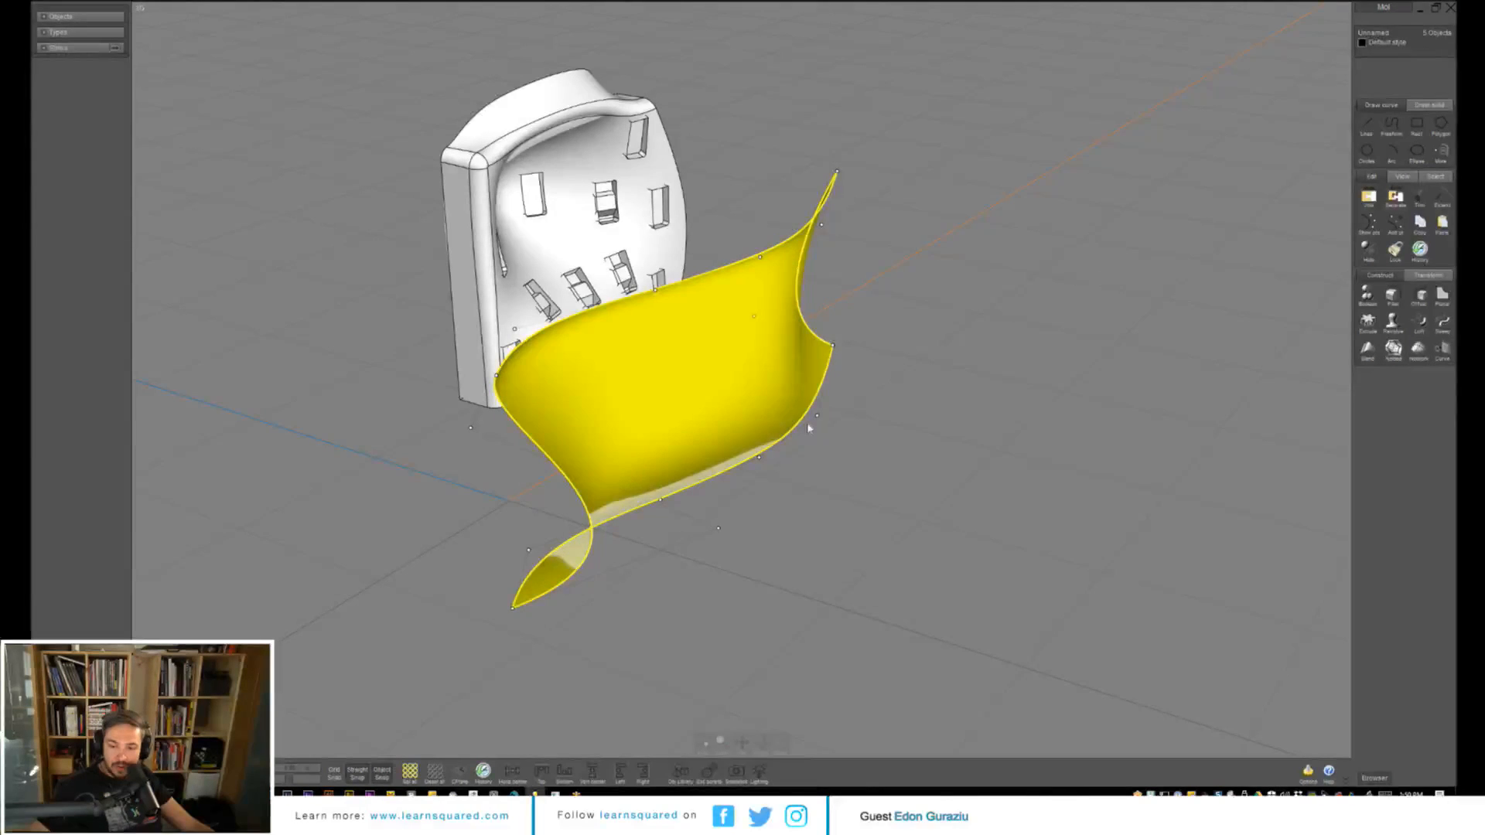
# Try to thicken the network surface into a solid with the Shell command.
pyautogui.moveTo(809, 428); pyautogui.dragTo(828, 437, button='right')
pyautogui.click(859, 404)
pyautogui.click(858, 404)
pyautogui.click(740, 402)
pyautogui.click(1422, 295)
pyautogui.click(1393, 303)
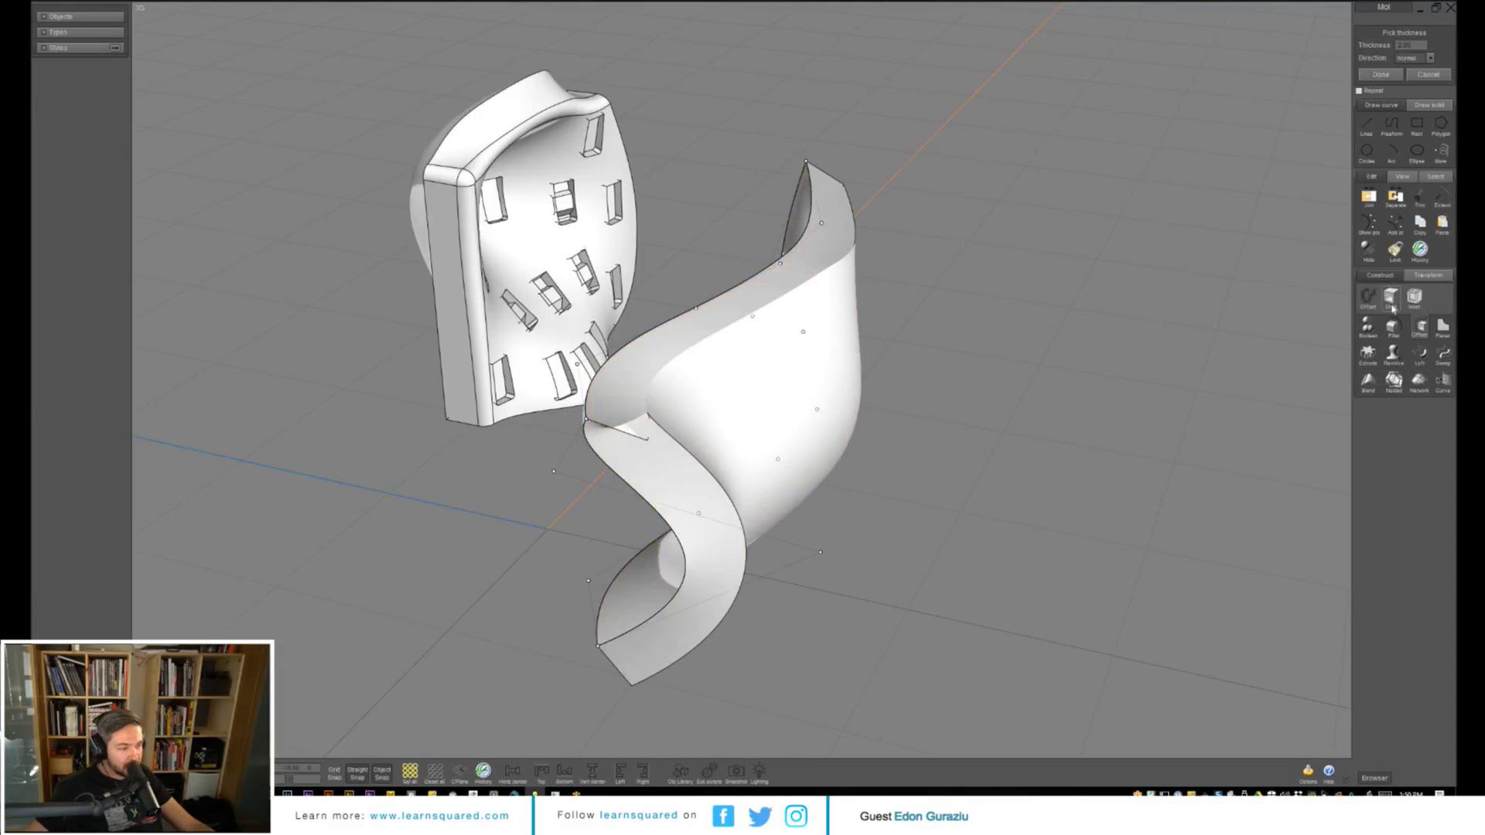
pyautogui.moveTo(681, 402); pyautogui.dragTo(611, 401, button='right')
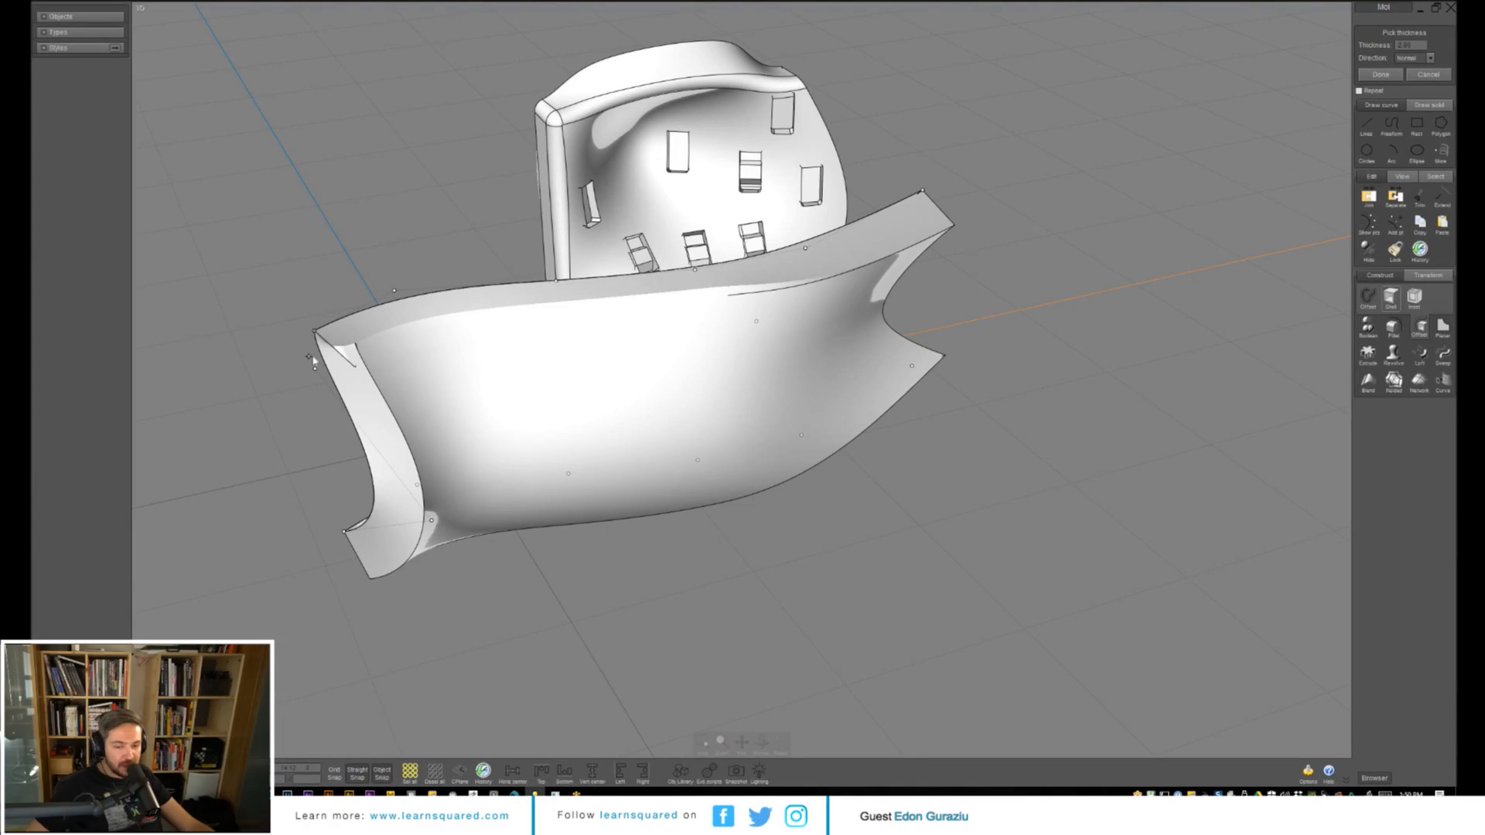
pyautogui.moveTo(563, 473); pyautogui.dragTo(695, 486, button='right')
pyautogui.press('Escape')
# Duplicate the curved network surface and place the copy a short distance in front of the original.
pyautogui.moveTo(799, 477); pyautogui.dragTo(781, 440, button='right')
pyautogui.hotkey('ctrl', 'c')
pyautogui.hotkey('ctrl', 'v')
pyautogui.moveTo(736, 415); pyautogui.dragTo(816, 427)
pyautogui.moveTo(904, 447); pyautogui.dragTo(1005, 442, button='right')
pyautogui.click(935, 443)
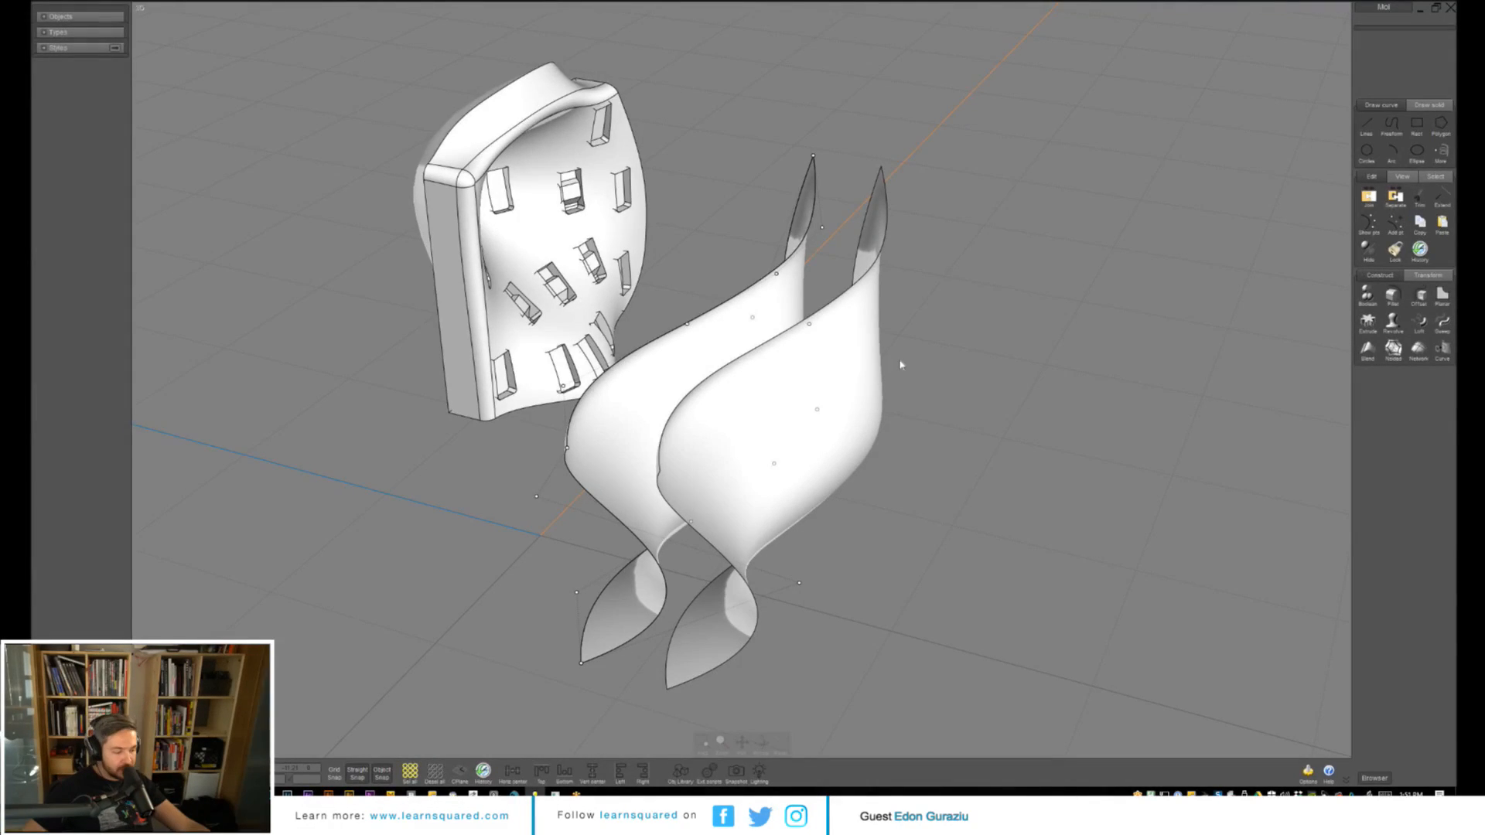
# Try to loft between the original curved surface and its copy.
pyautogui.click(659, 416)
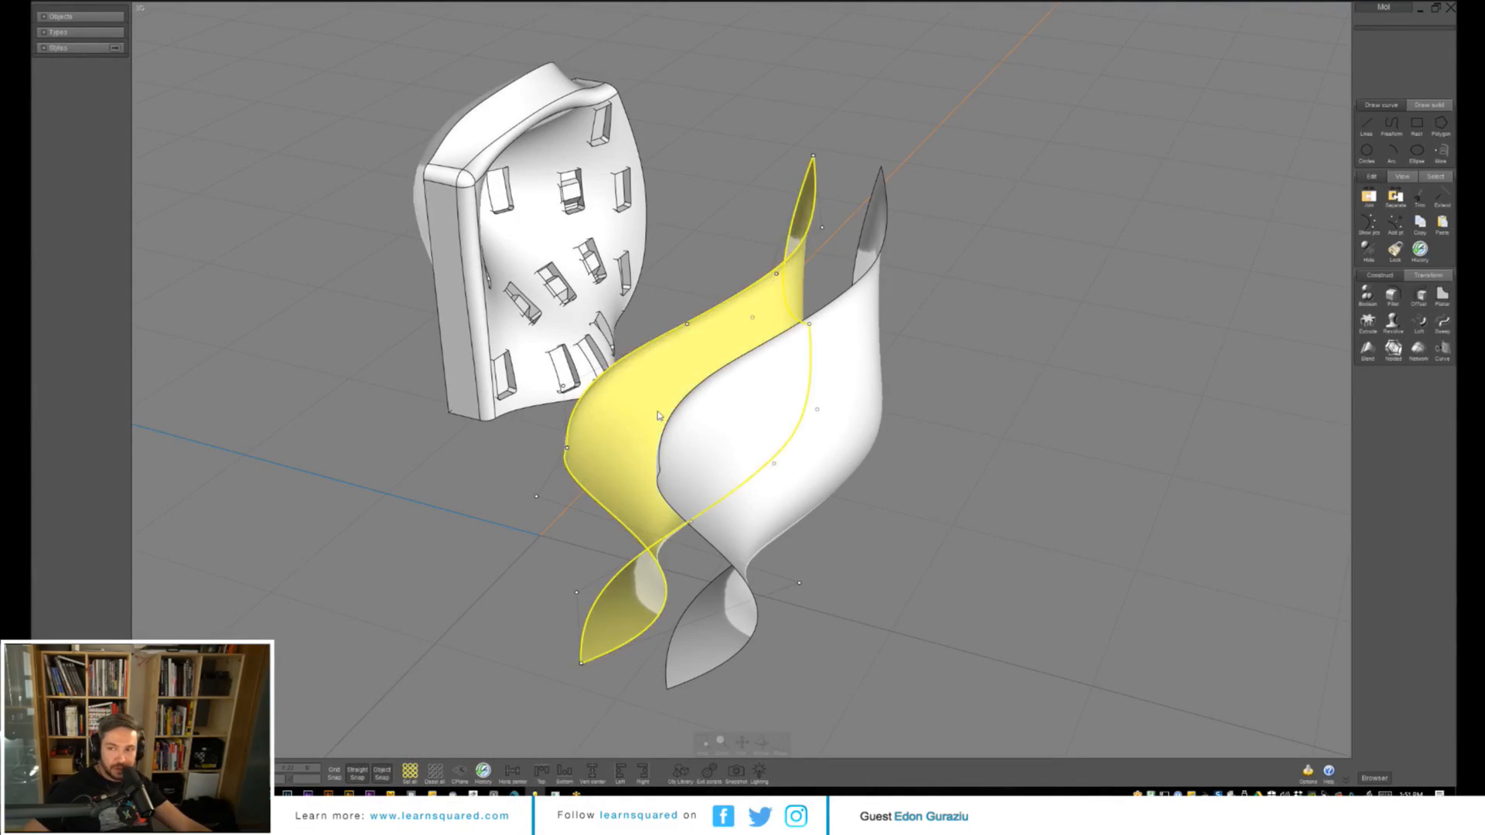
pyautogui.press('l')
pyautogui.click(658, 415)
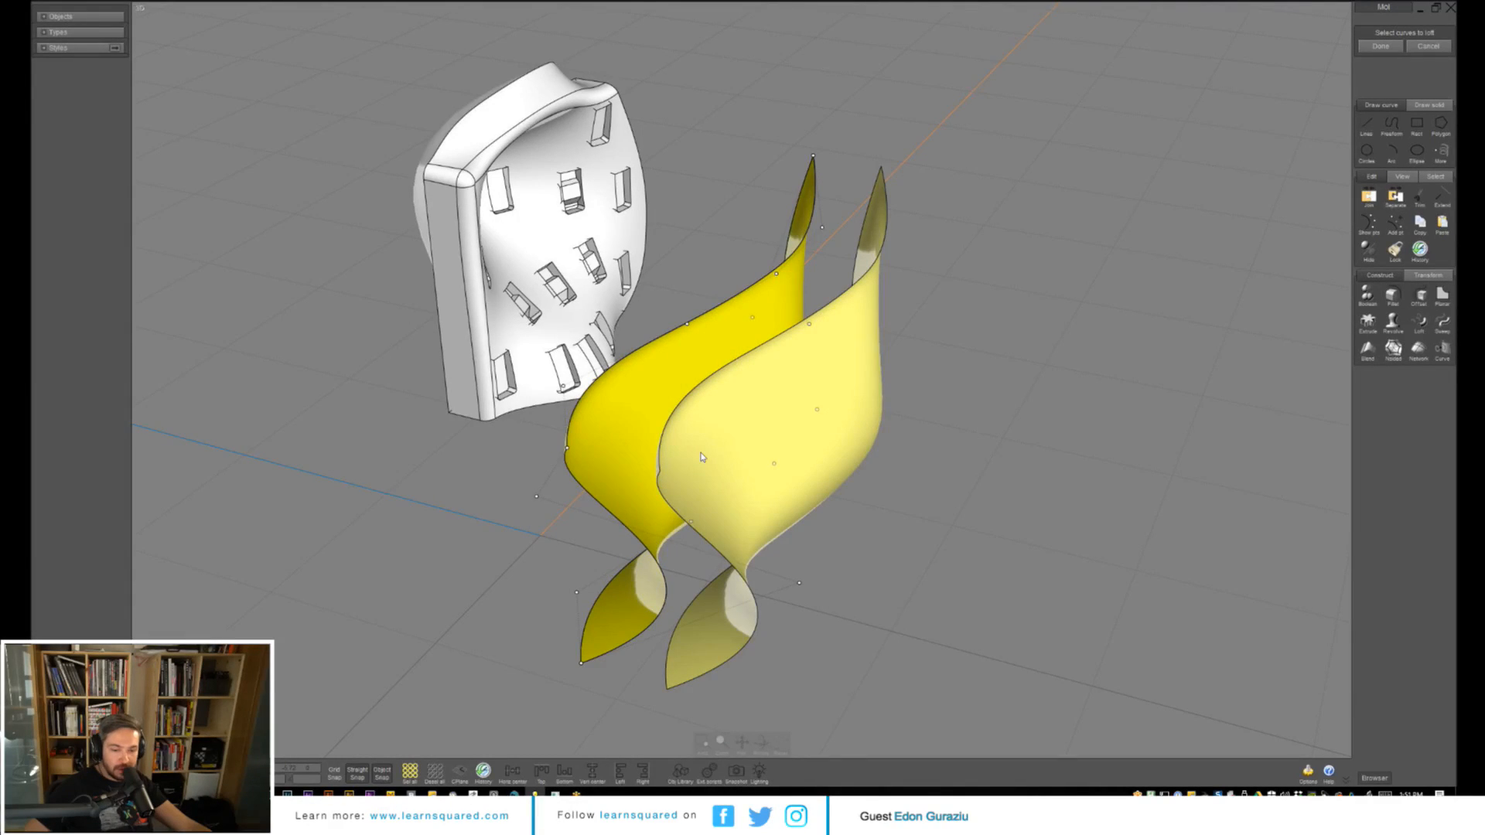
pyautogui.click(761, 438)
pyautogui.press('Escape')
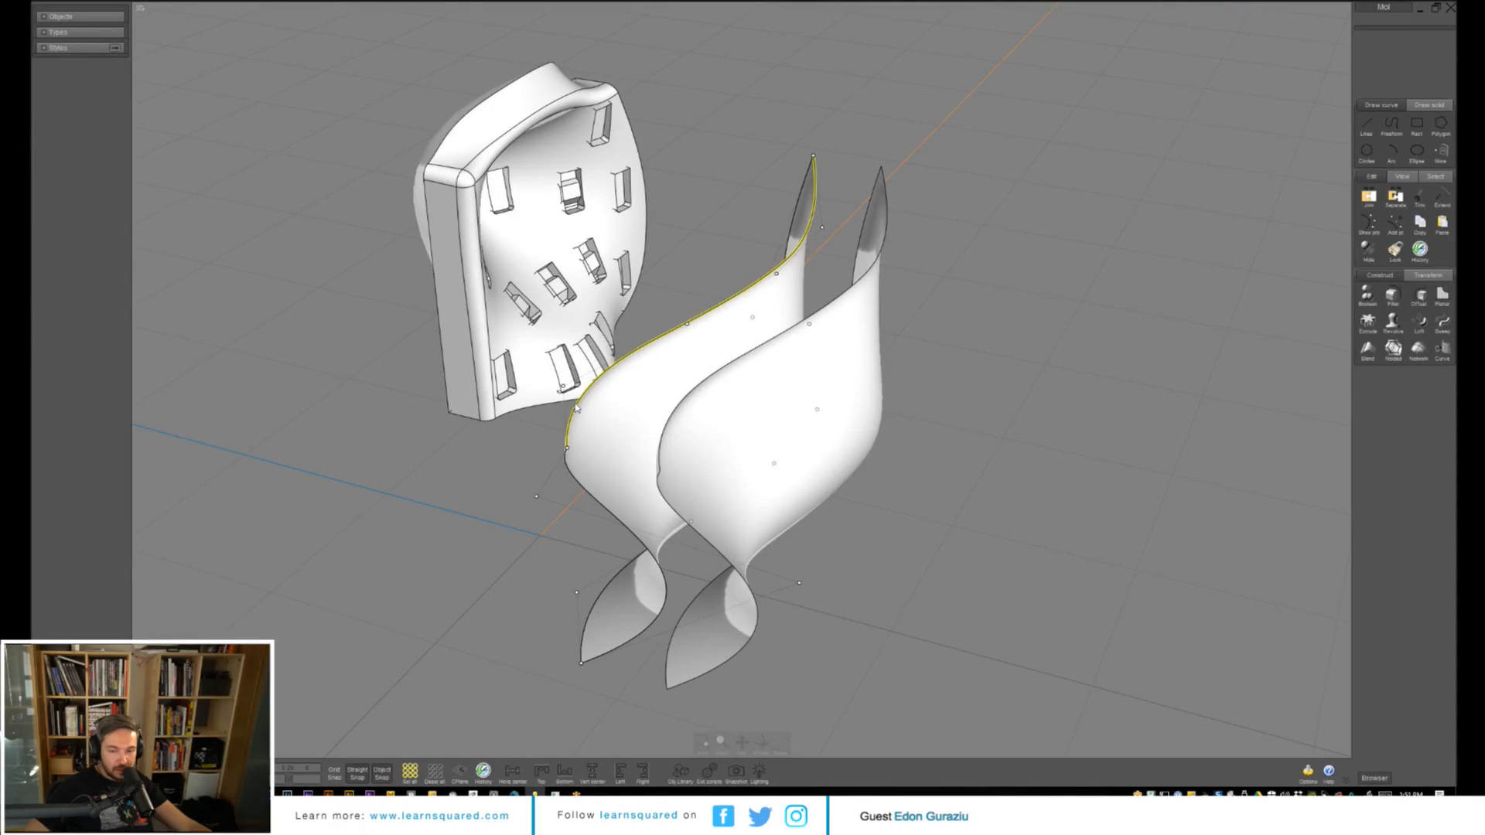
# Confirm passing the presenter role to the guest in the screen-sharing session.
pyautogui.moveTo(577, 408); pyautogui.dragTo(804, 472, button='right')
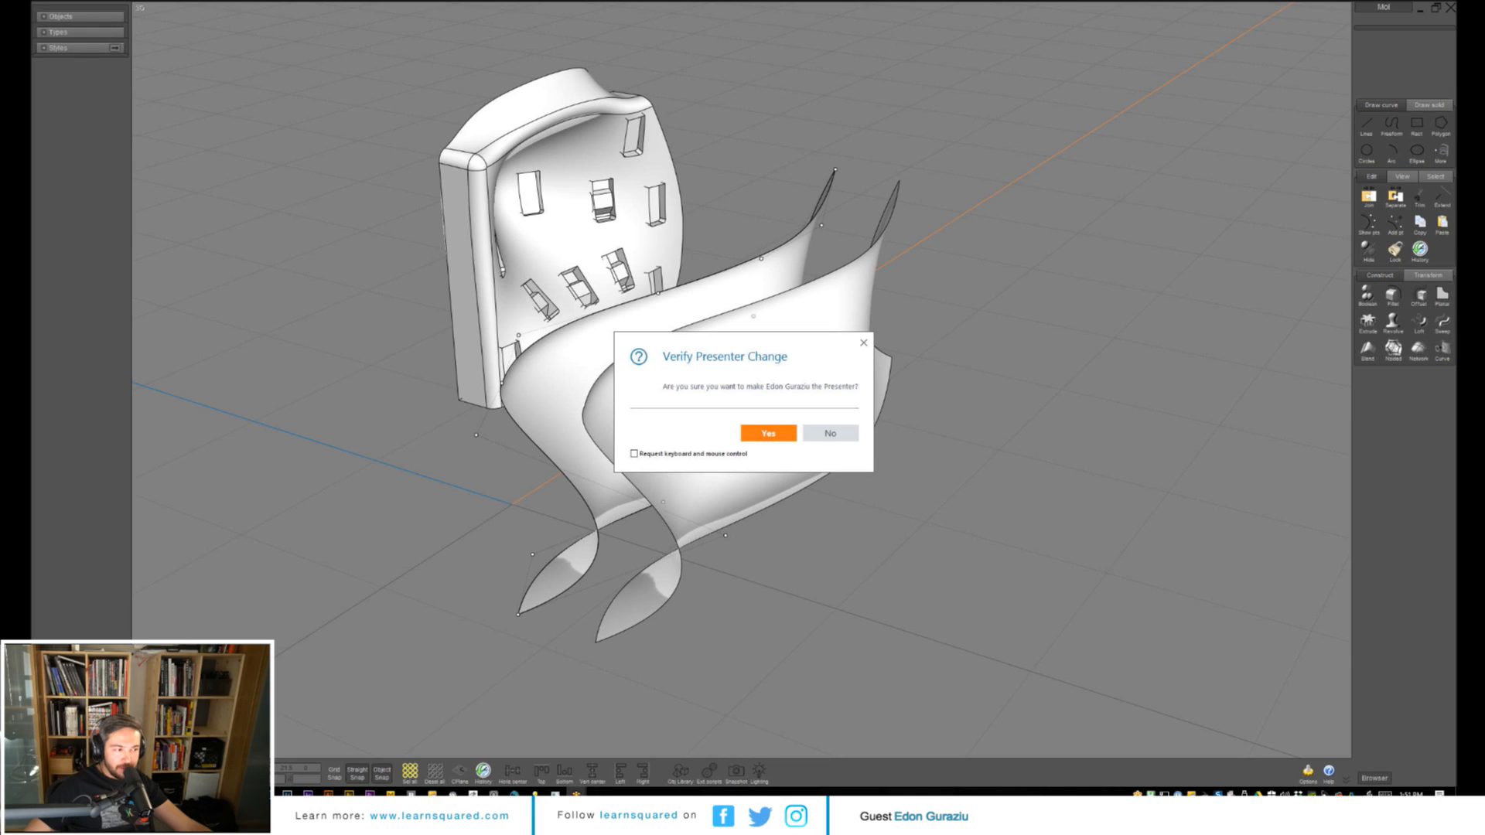
pyautogui.click(777, 438)
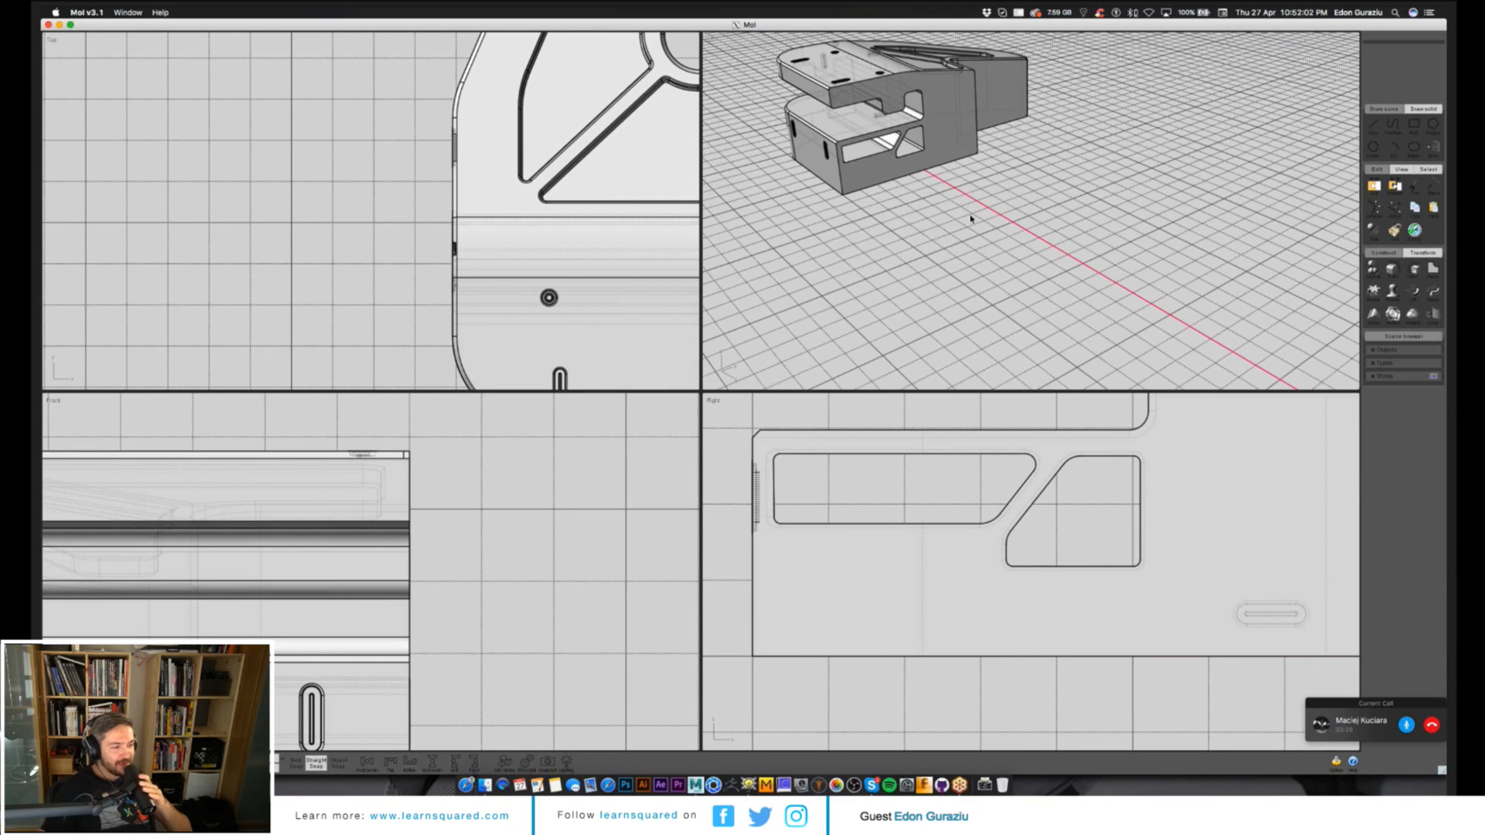
# Sketch a freehand S-shaped curve beside the part in the Top view and delete it.
pyautogui.click(1393, 125)
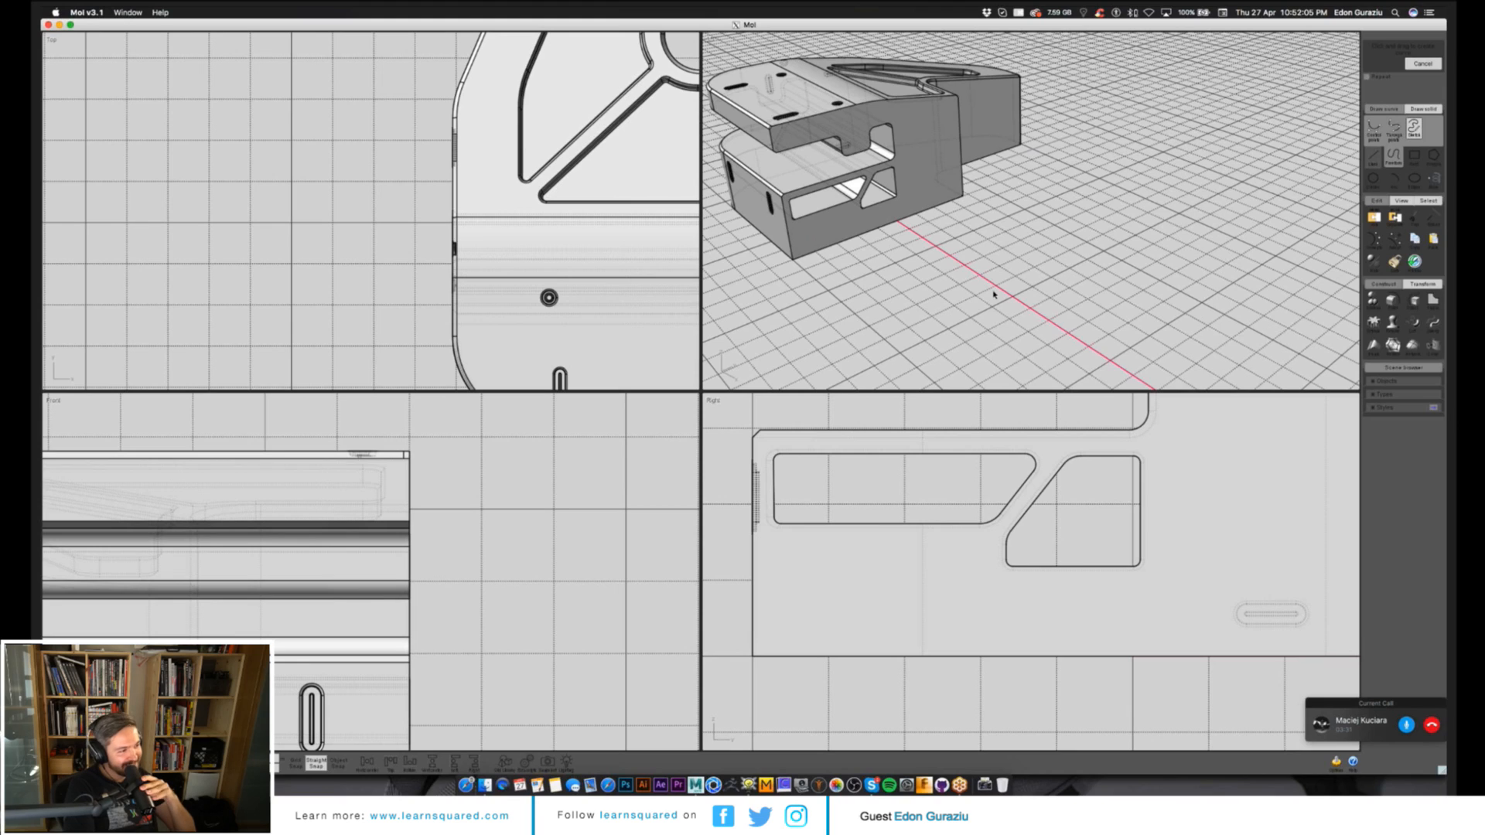
pyautogui.scroll(-4, 375, 298)
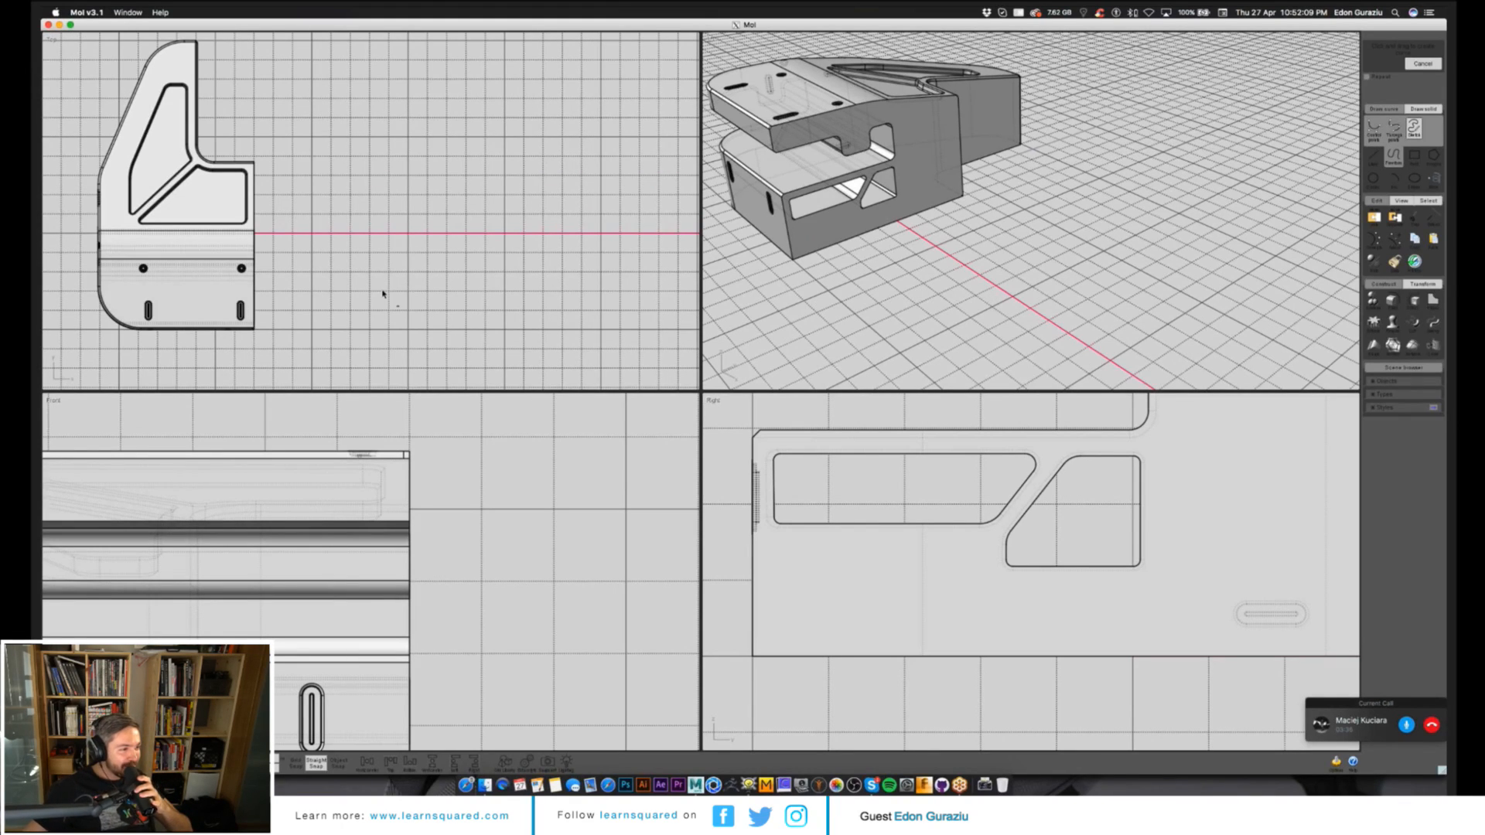
pyautogui.moveTo(410, 94); pyautogui.dragTo(397, 306)
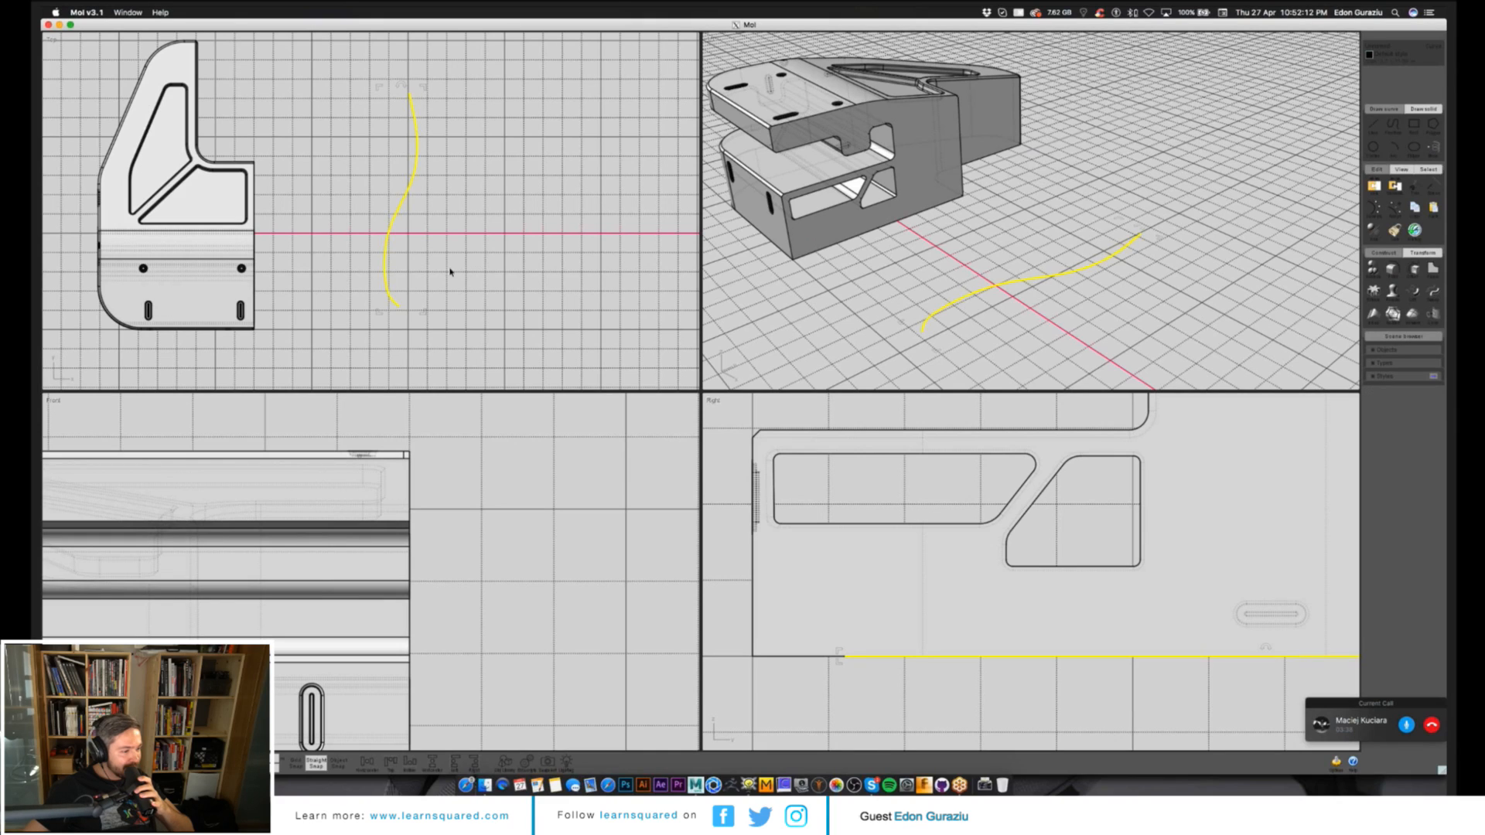
pyautogui.moveTo(385, 95); pyautogui.dragTo(372, 306)
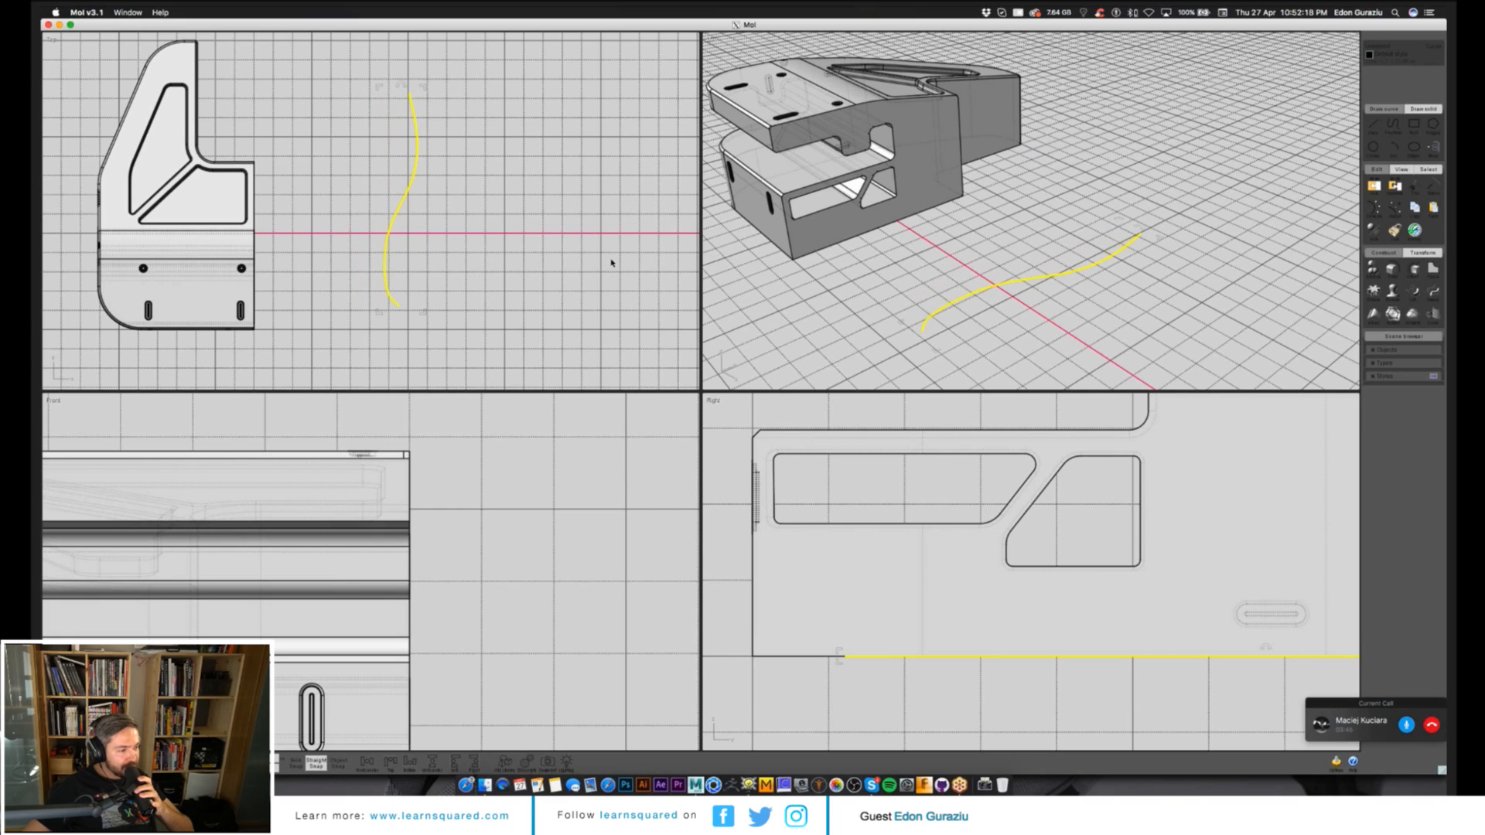
pyautogui.press('Delete')
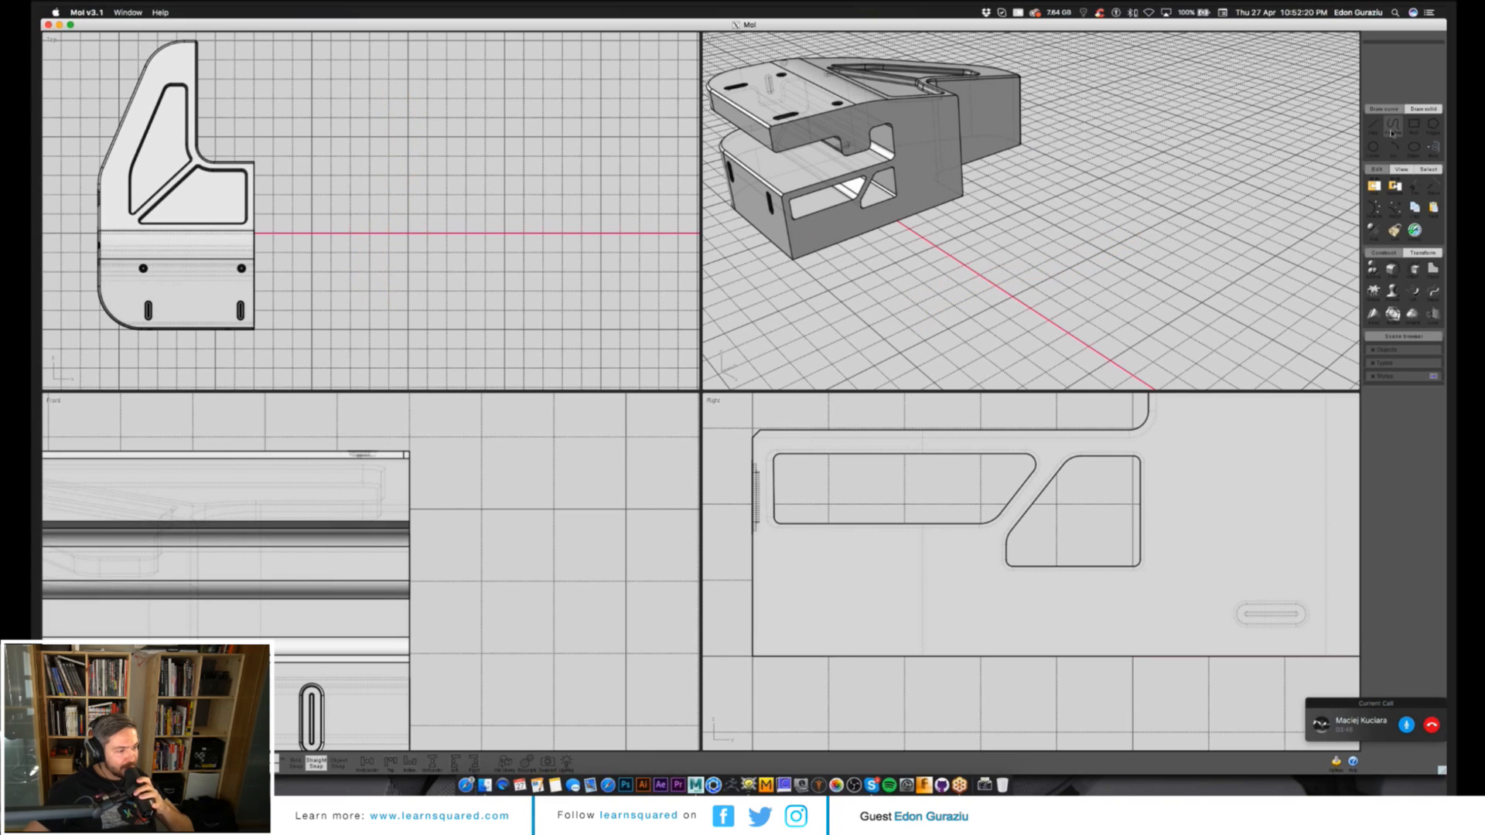
# Draw a tall, narrow solid box on the empty grid beside the mechanical part.
pyautogui.click(1424, 109)
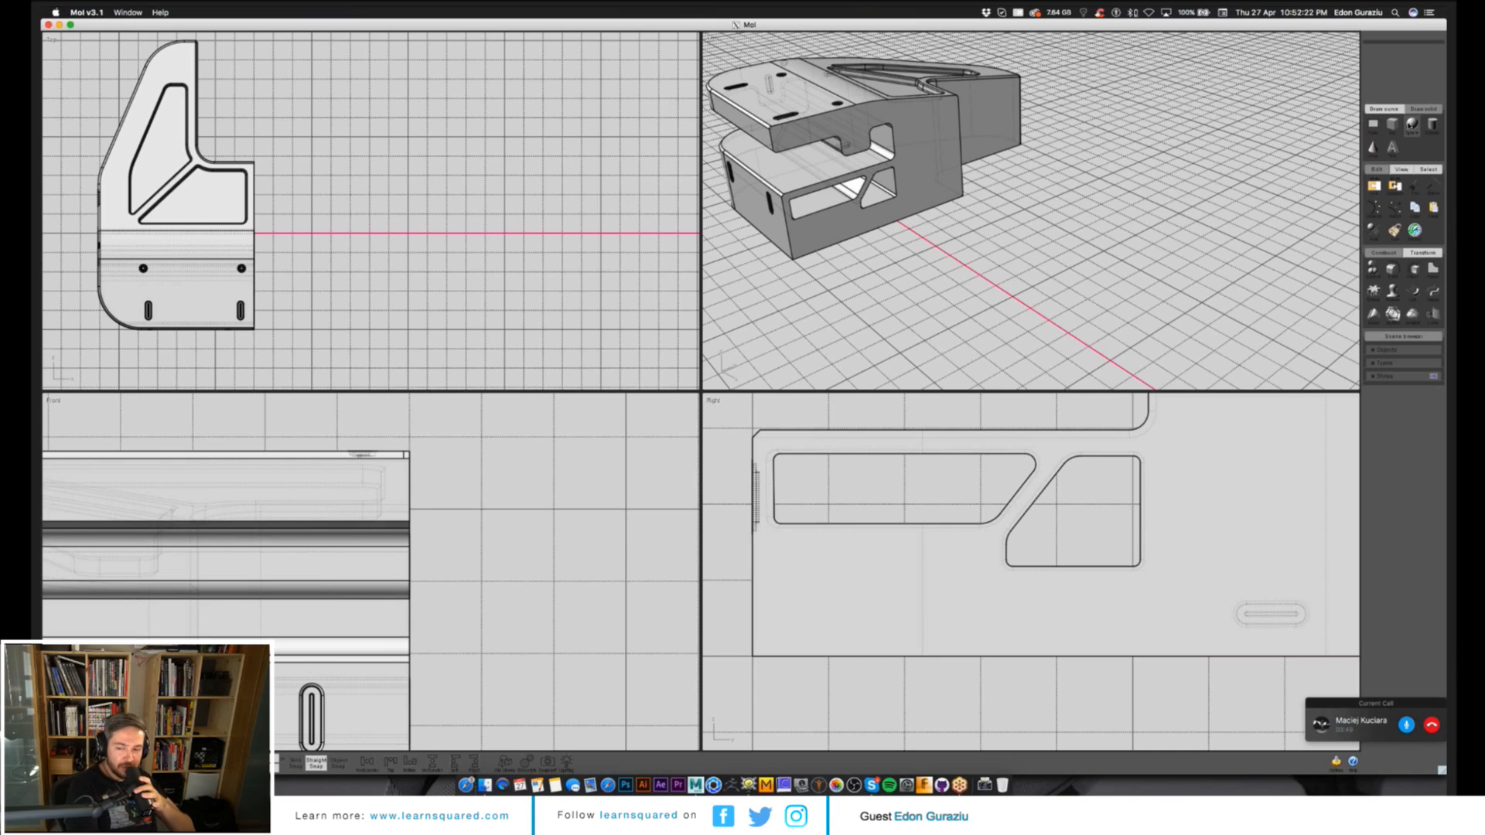
pyautogui.click(1393, 123)
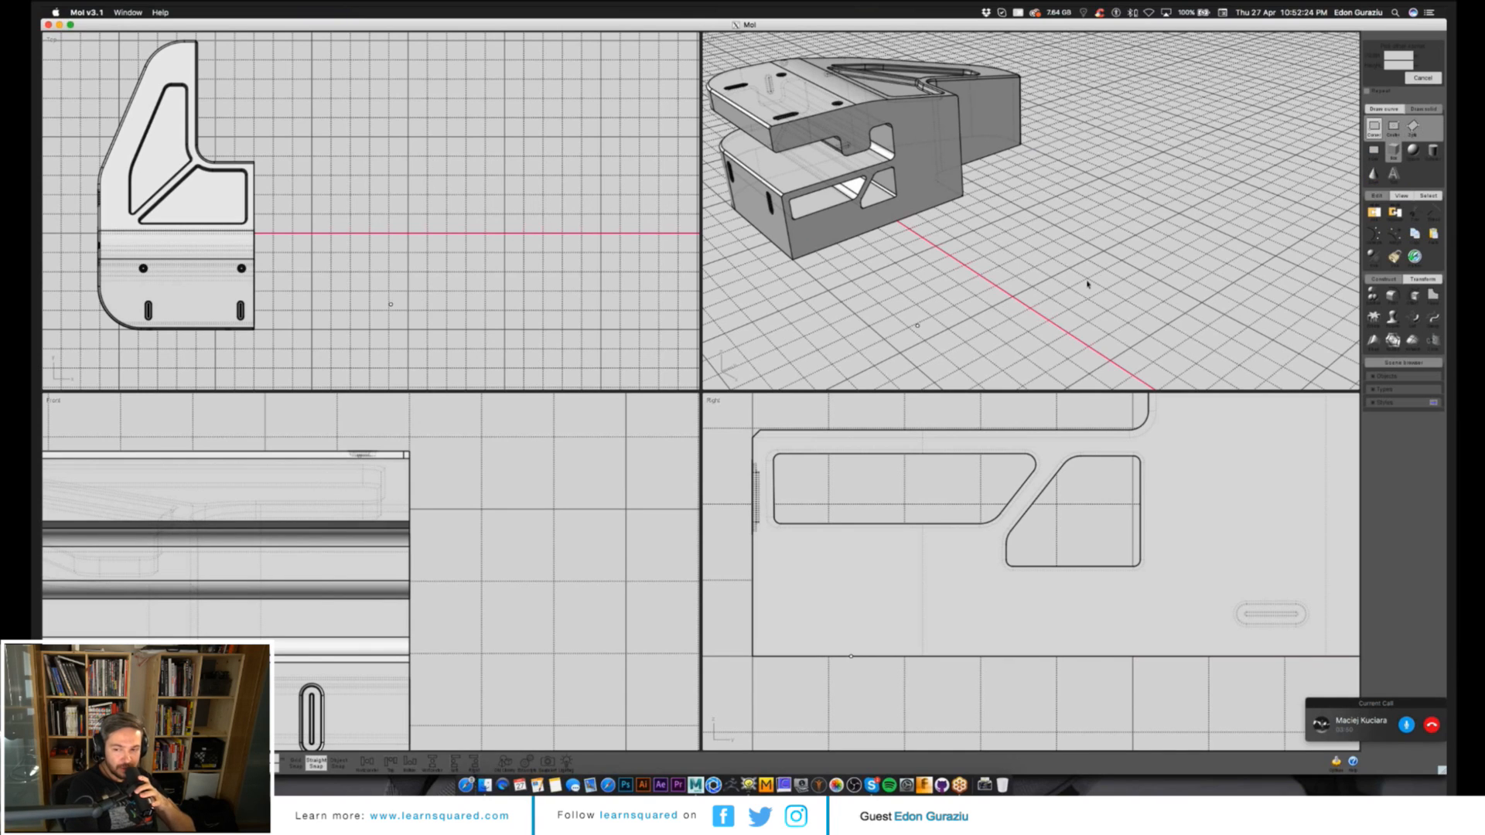
pyautogui.click(1169, 245)
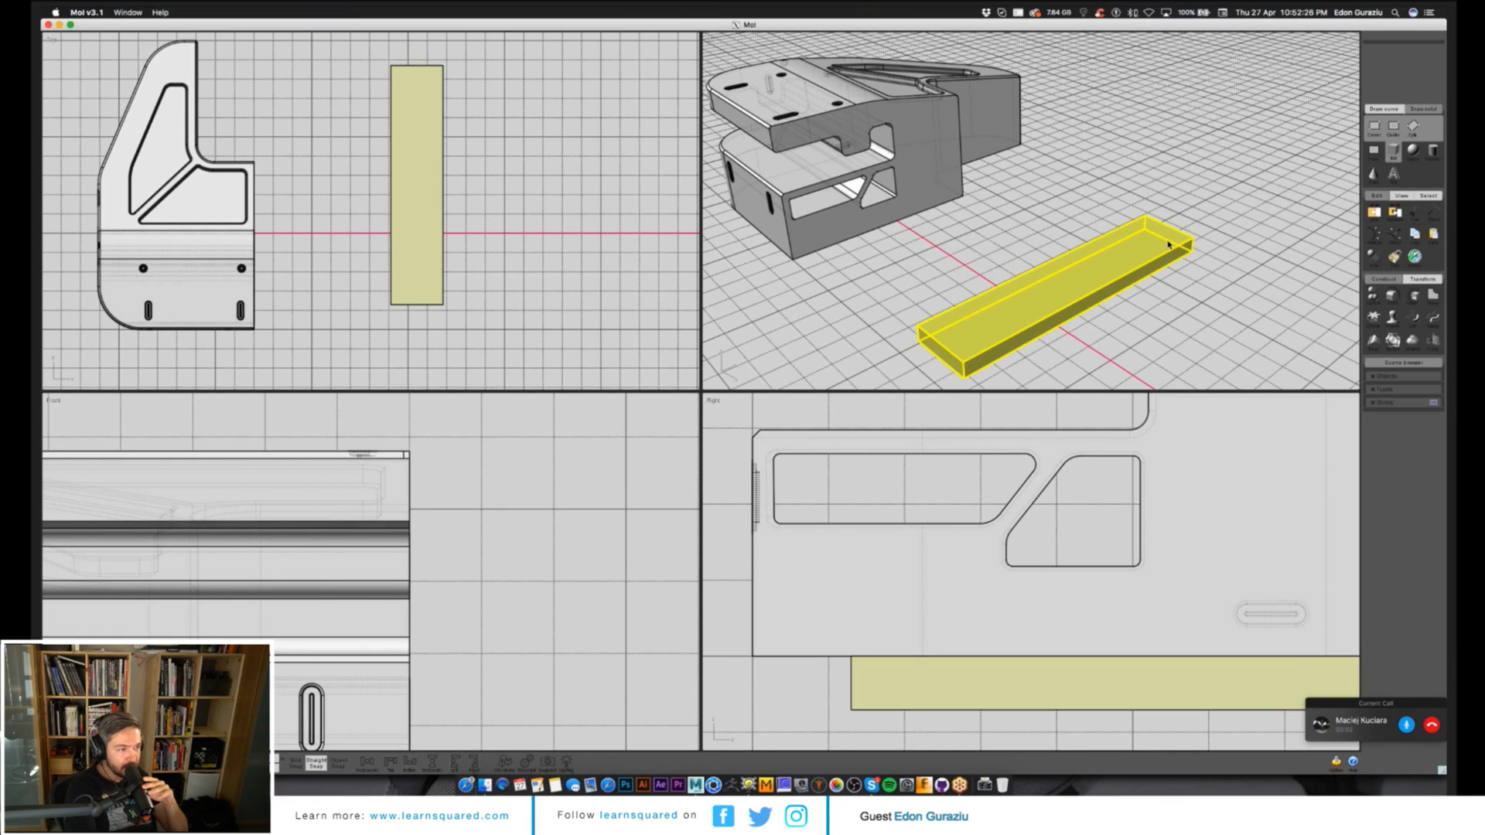
pyautogui.hotkey('ctrl', 'a')
pyautogui.scroll(-3, 948, 614)
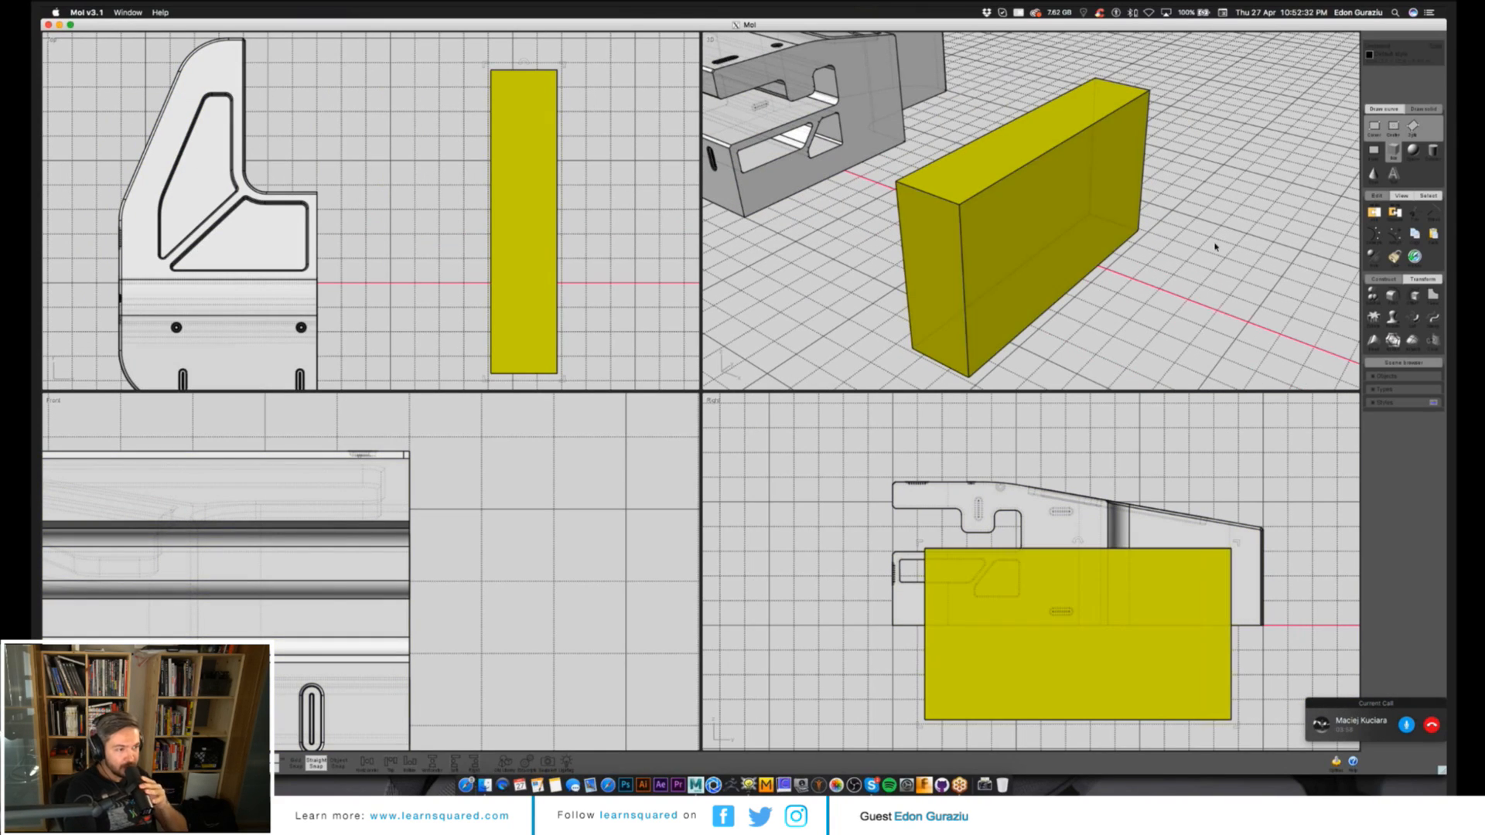
# Sketch a freehand S-curve lengthwise through the box in the Top view and cut the box along it, keeping the side nearest the part.
pyautogui.click(1384, 109)
pyautogui.click(1394, 155)
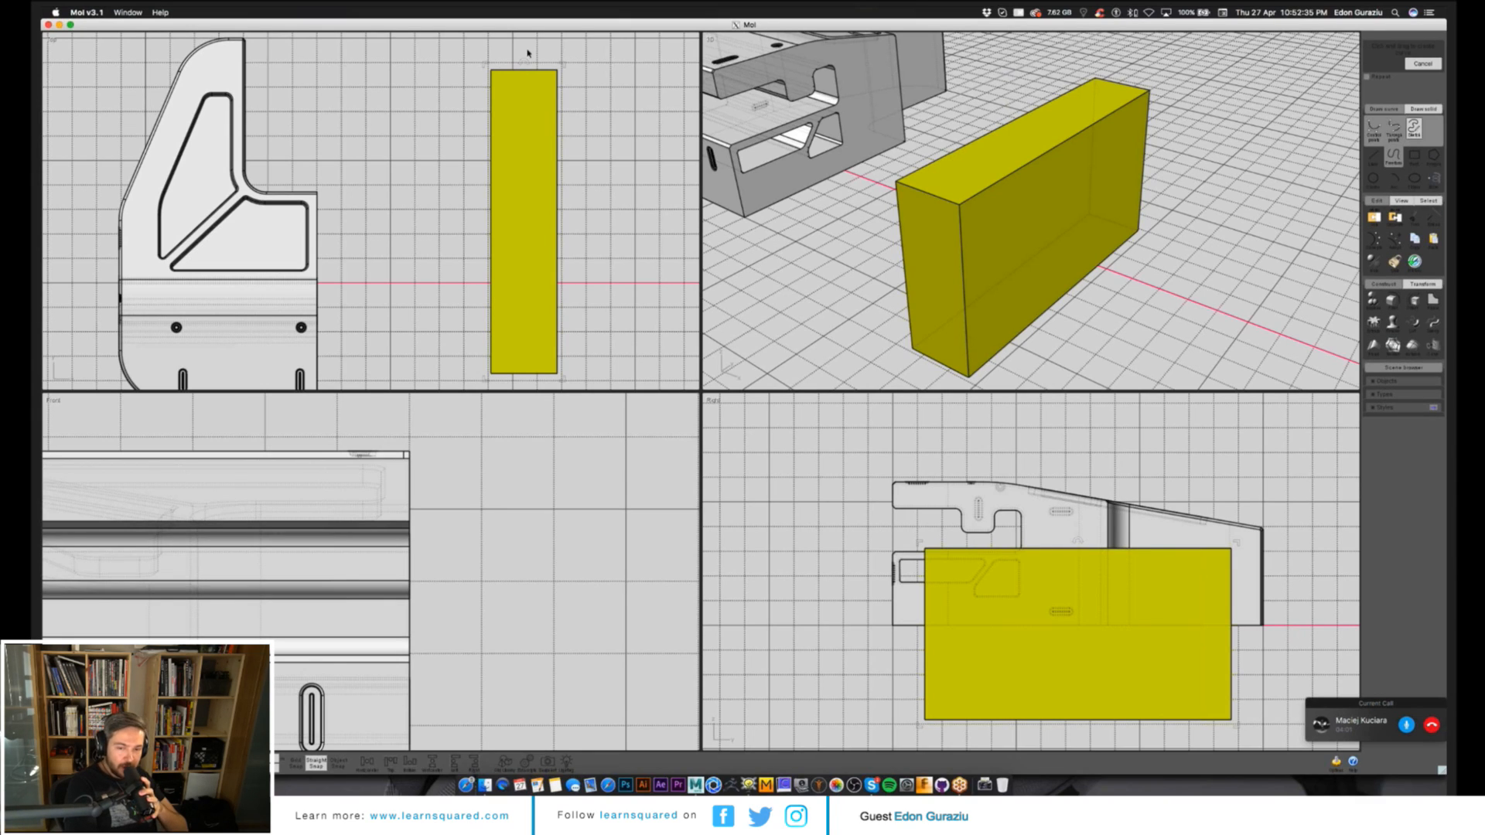
pyautogui.moveTo(527, 53)
pyautogui.mouseDown()
pyautogui.moveTo(517, 322)
pyautogui.moveTo(534, 387)
pyautogui.mouseUp()
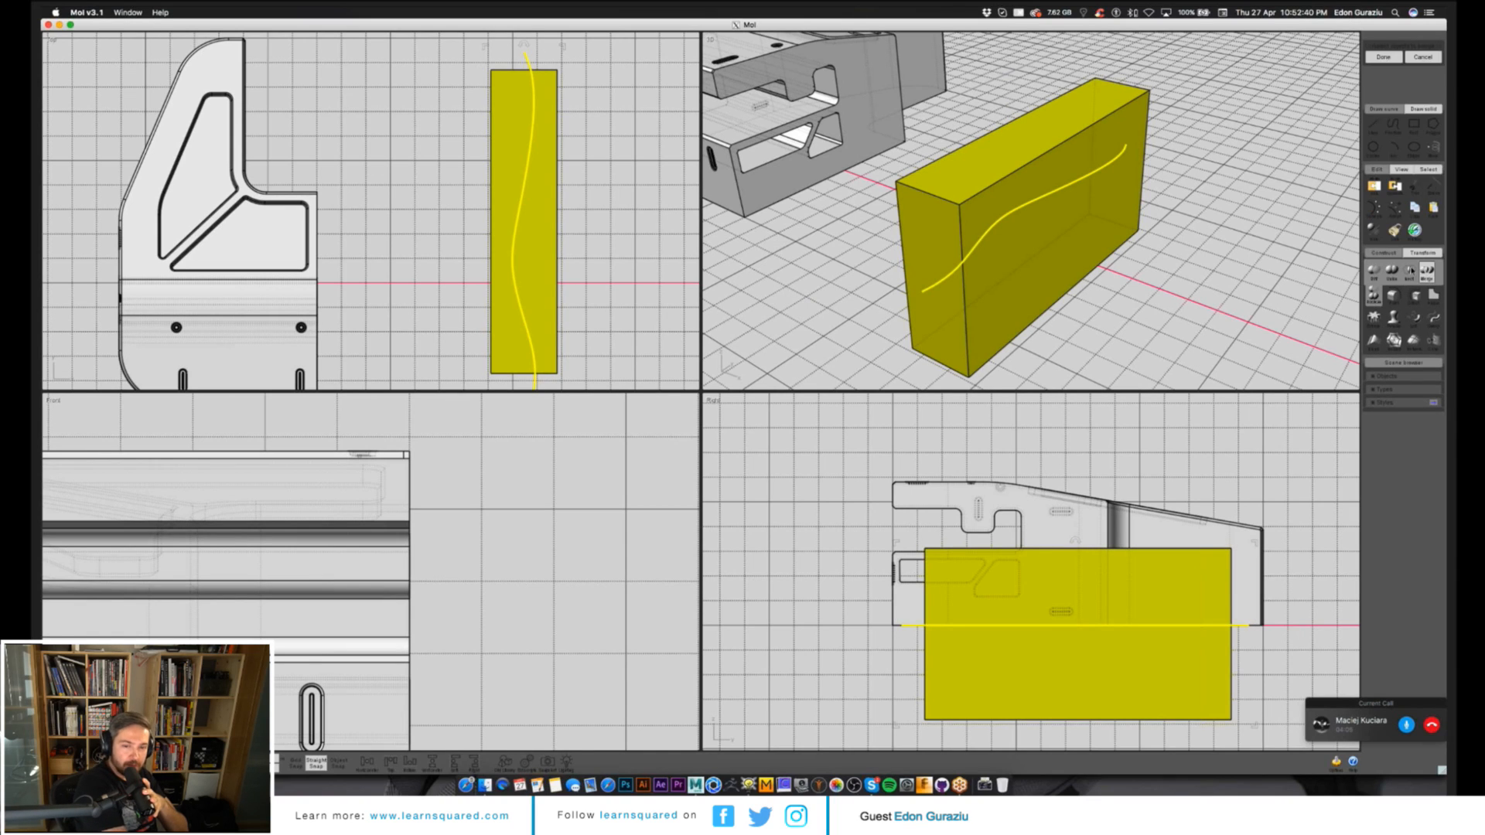
pyautogui.click(1384, 245)
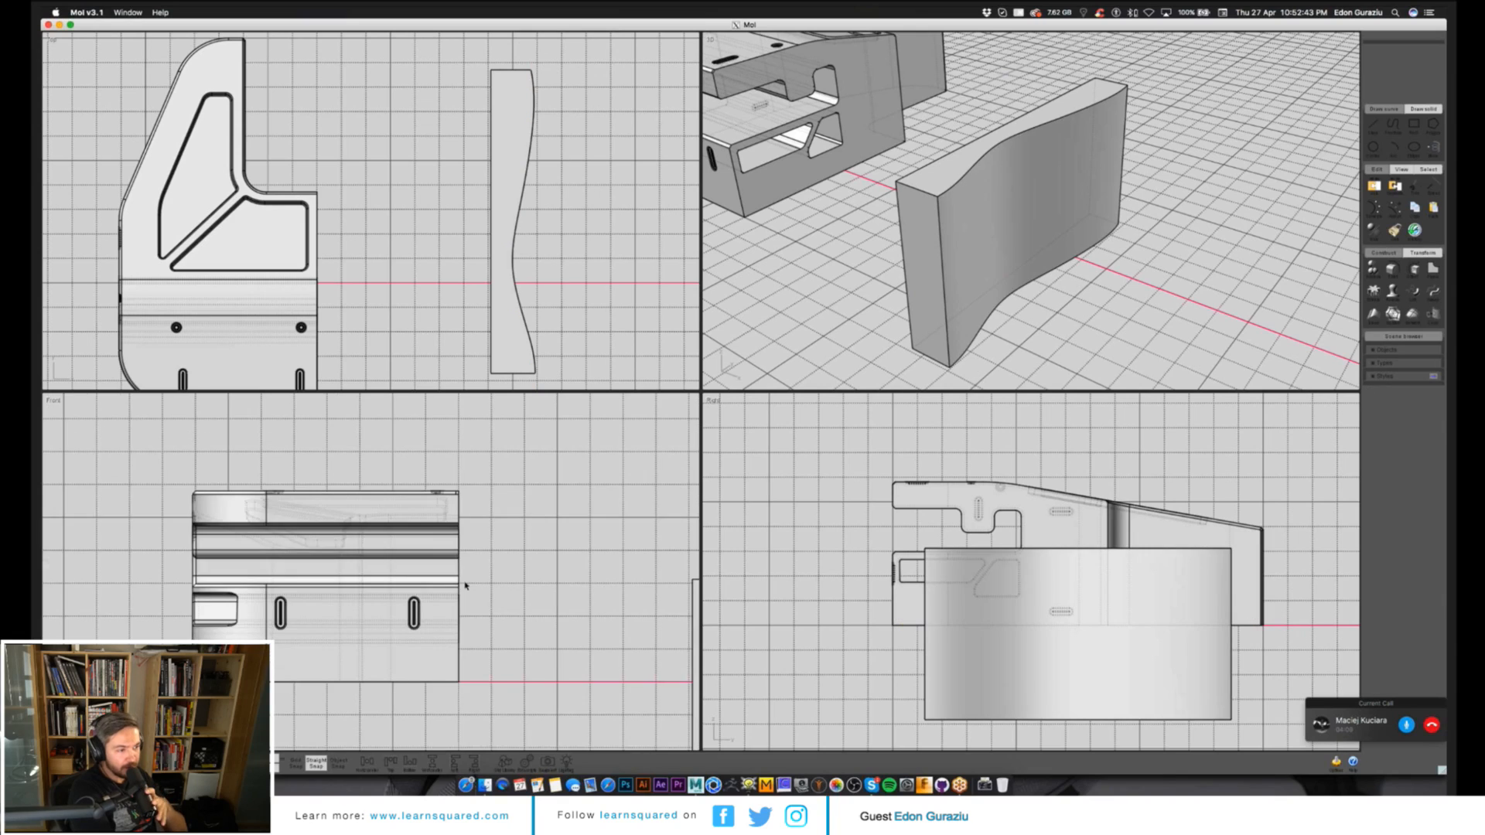
# Sketch a freehand wavy curve down the block in the Front view and cut the block with it, keeping the side away from the part.
pyautogui.moveTo(467, 587); pyautogui.dragTo(207, 477, button='middle')
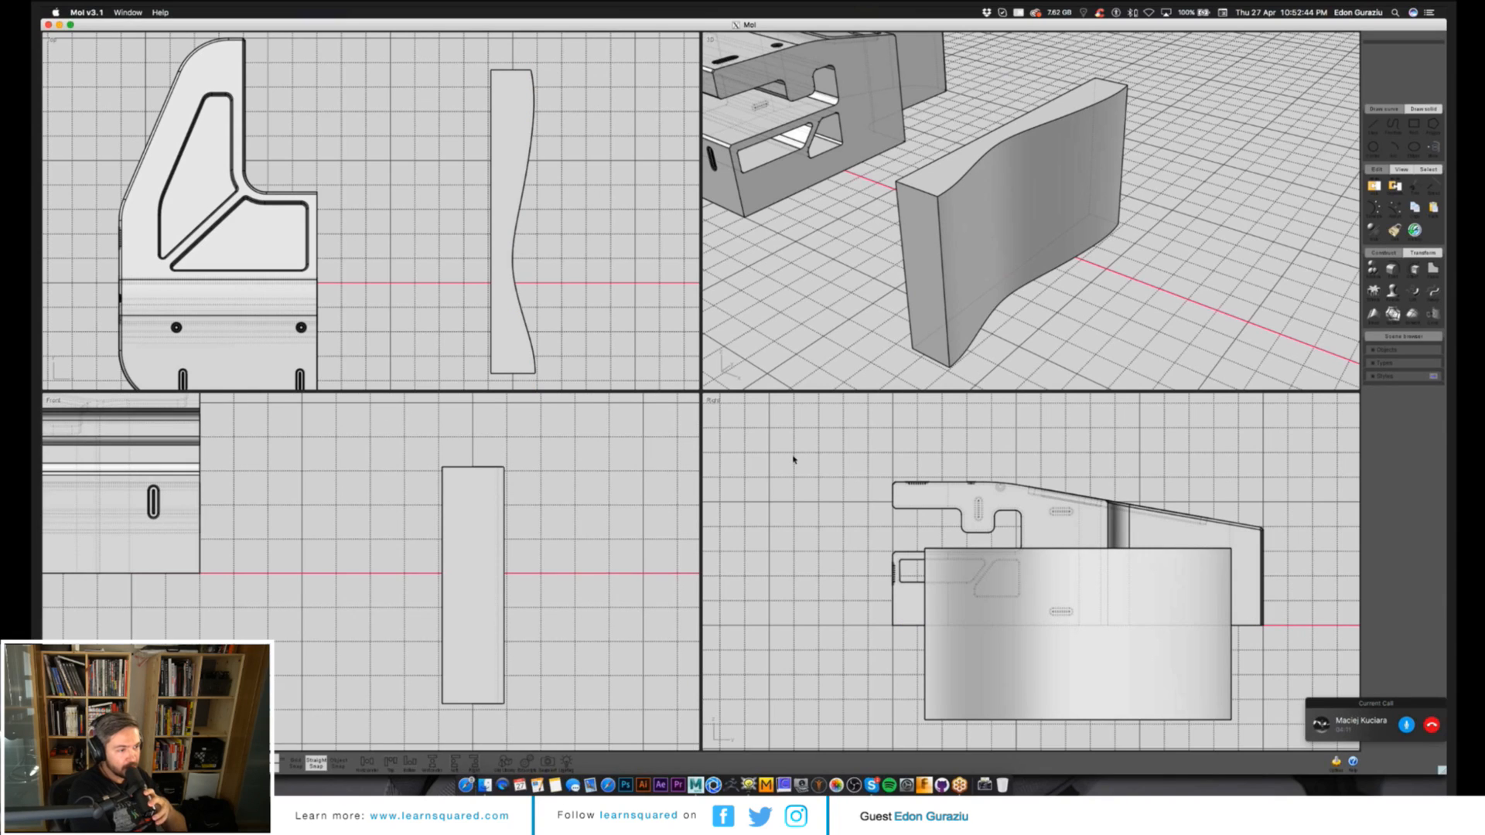
pyautogui.click(1394, 125)
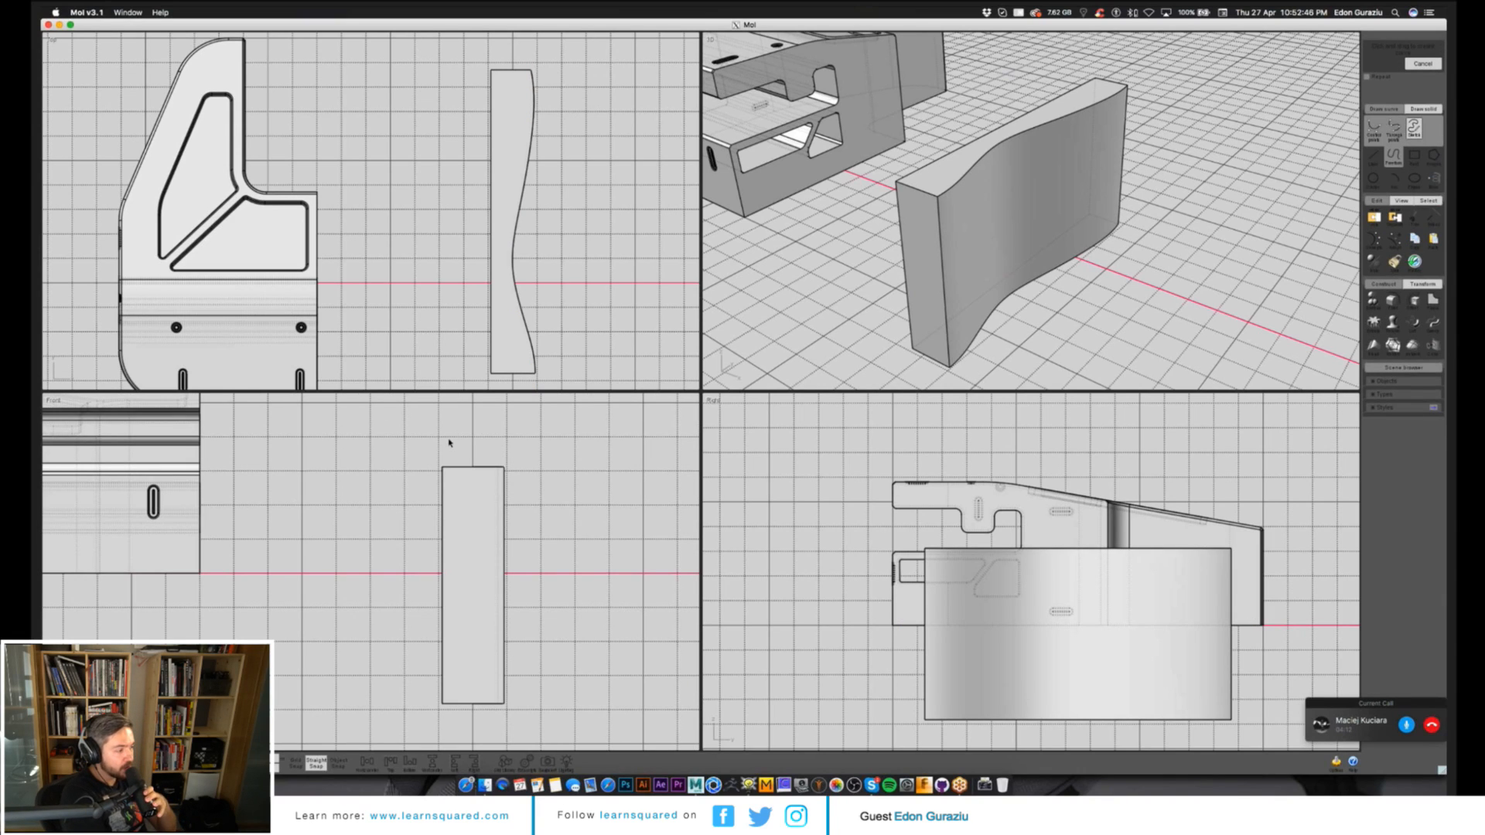
pyautogui.moveTo(461, 445); pyautogui.dragTo(478, 724)
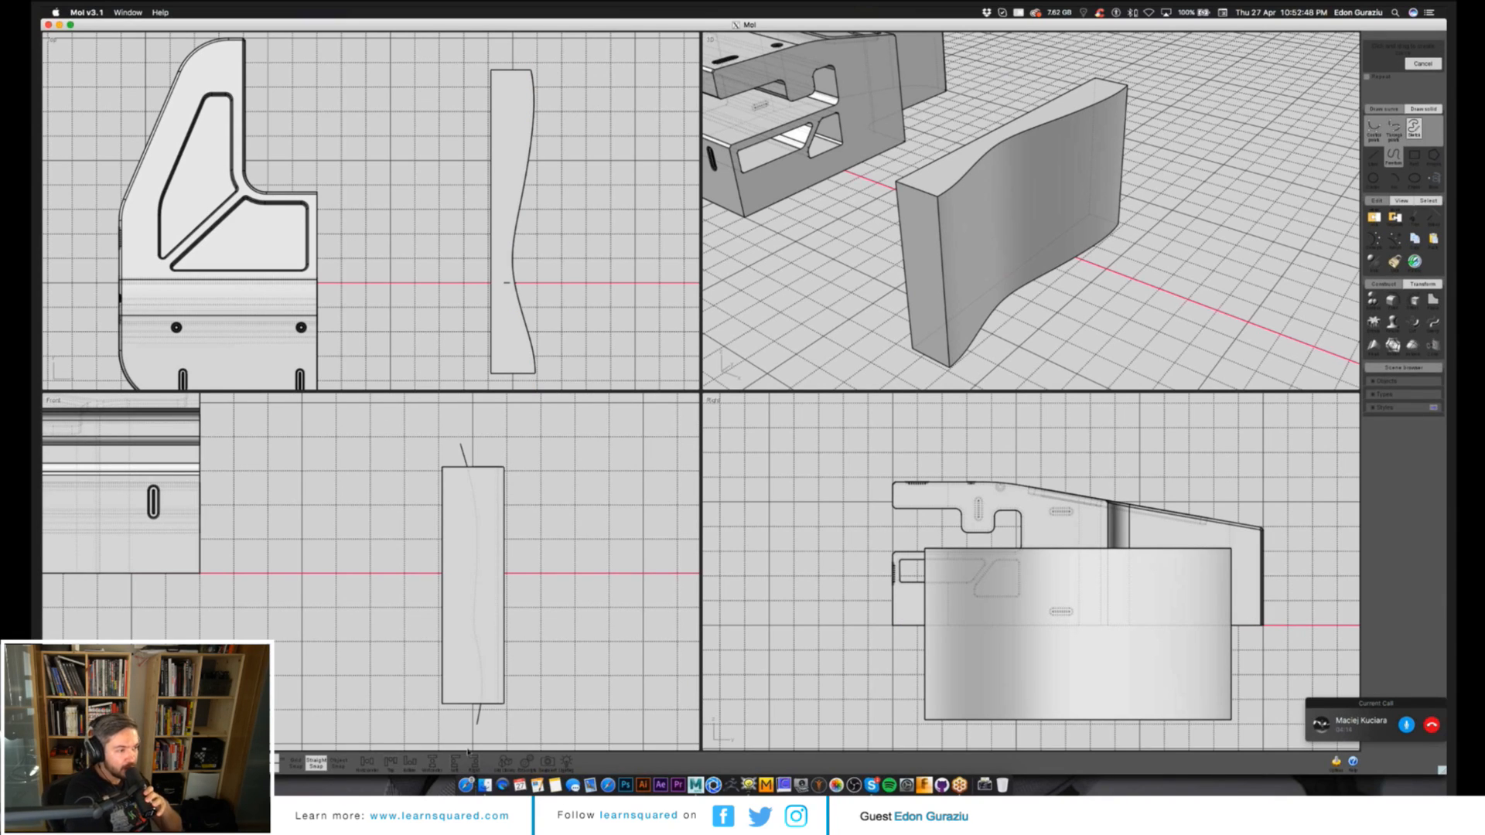
pyautogui.moveTo(468, 750); pyautogui.dragTo(468, 729)
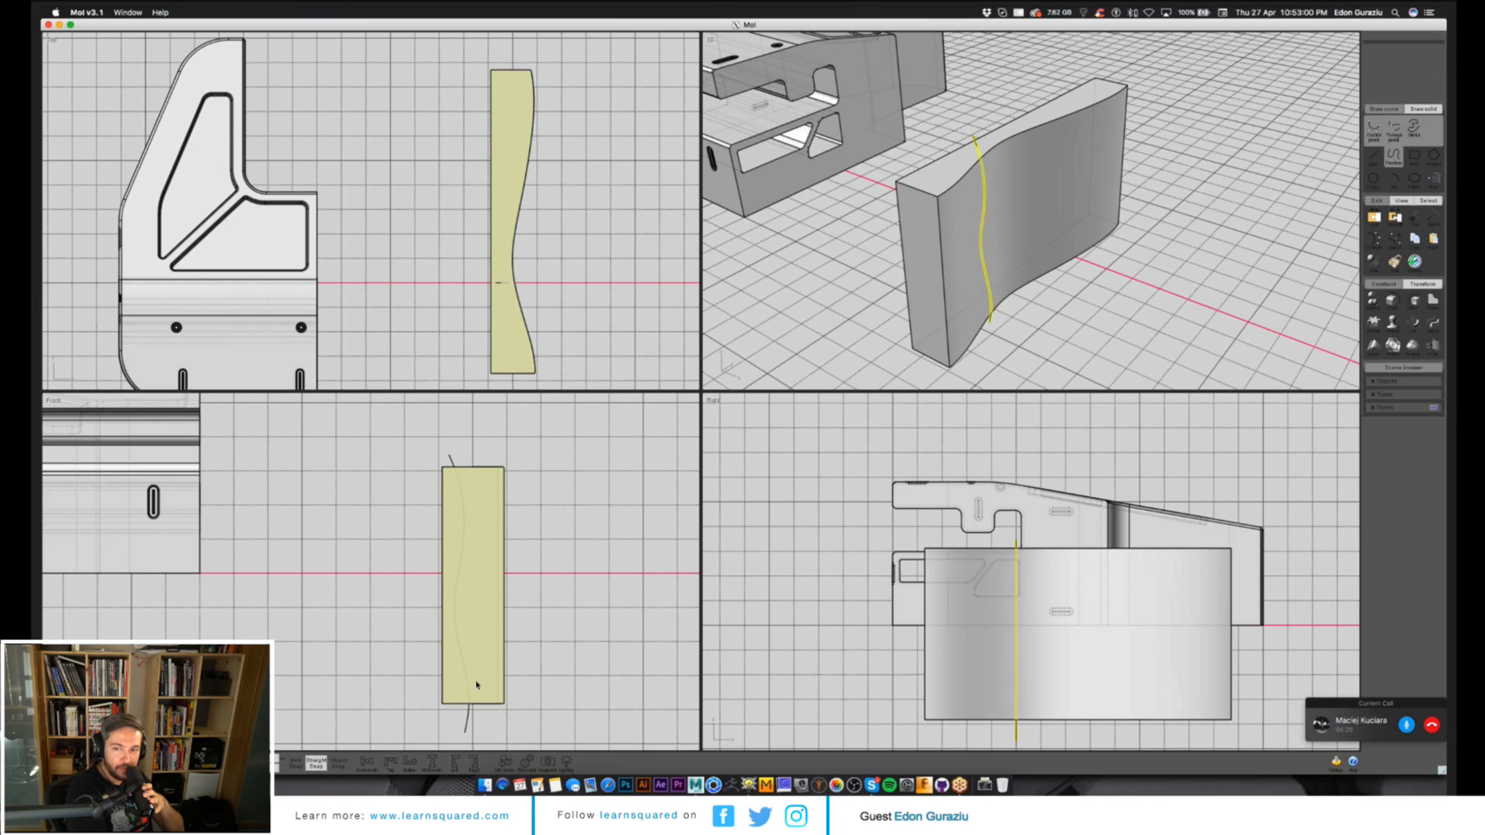
pyautogui.click(469, 686)
pyautogui.click(503, 597)
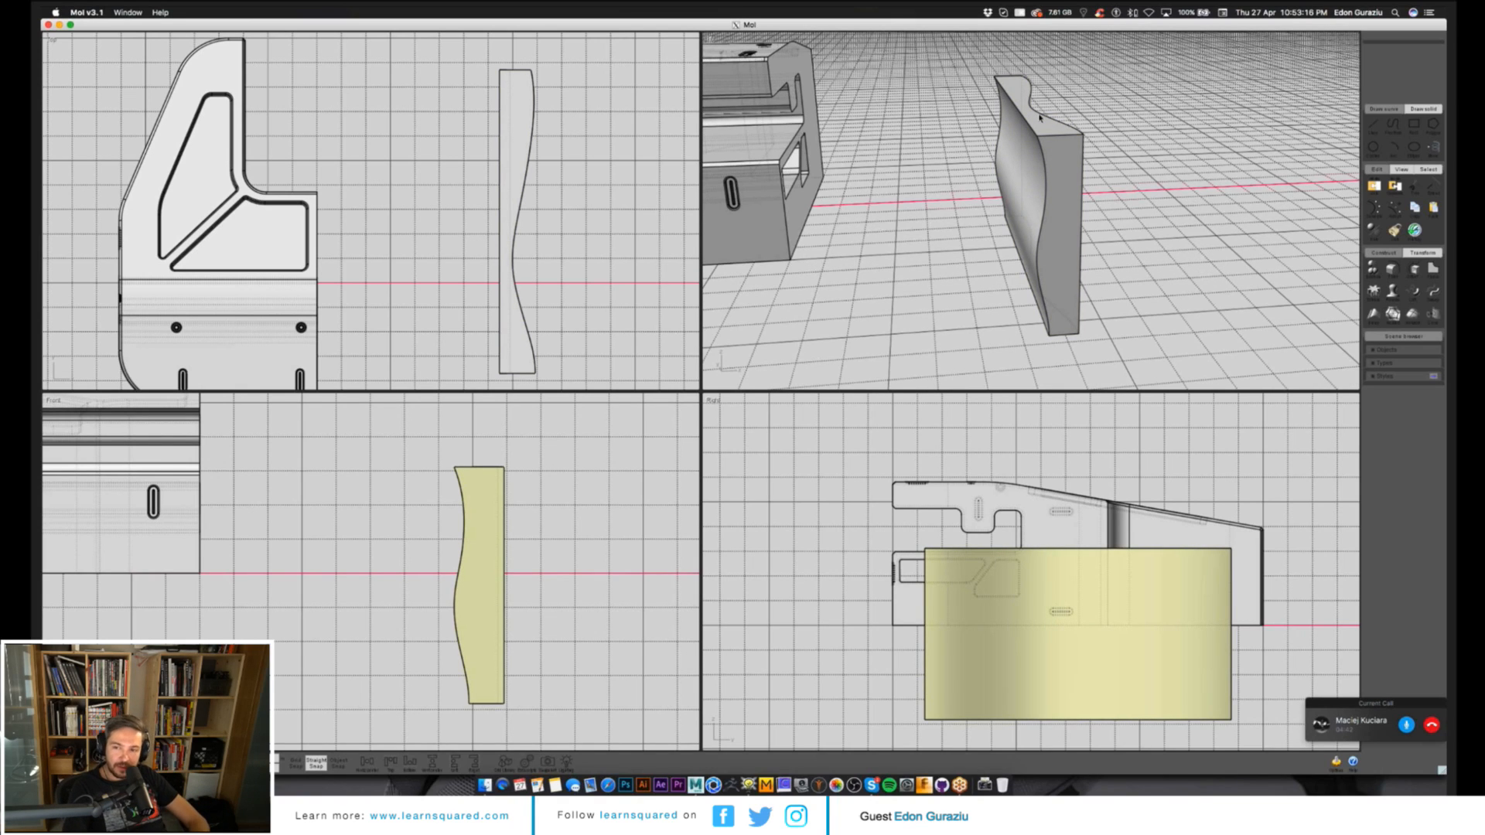
# Delete the wavy demonstration block.
pyautogui.moveTo(1041, 117); pyautogui.dragTo(1037, 164, button='right')
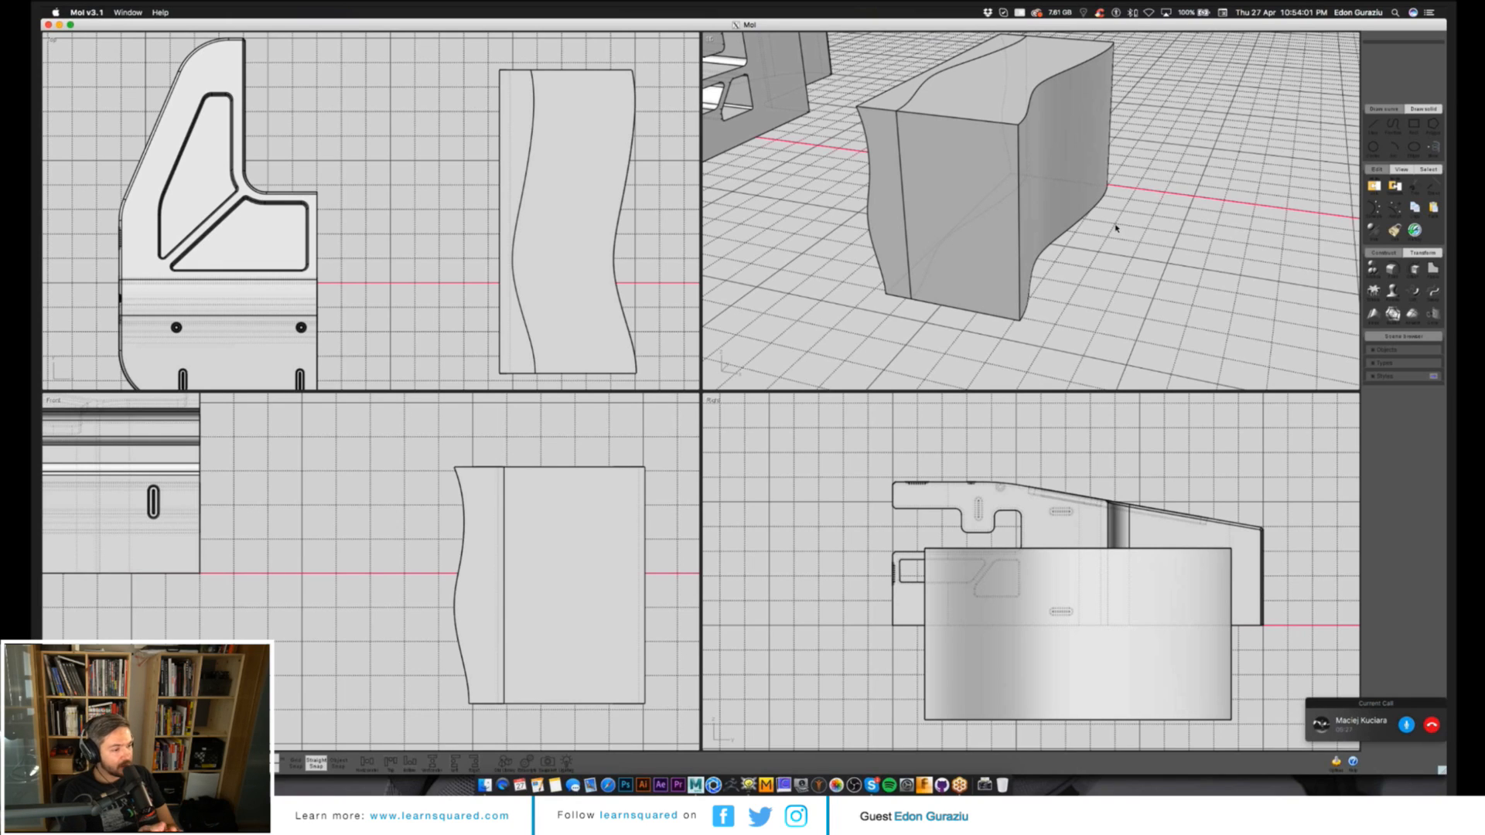
pyautogui.click(1069, 138)
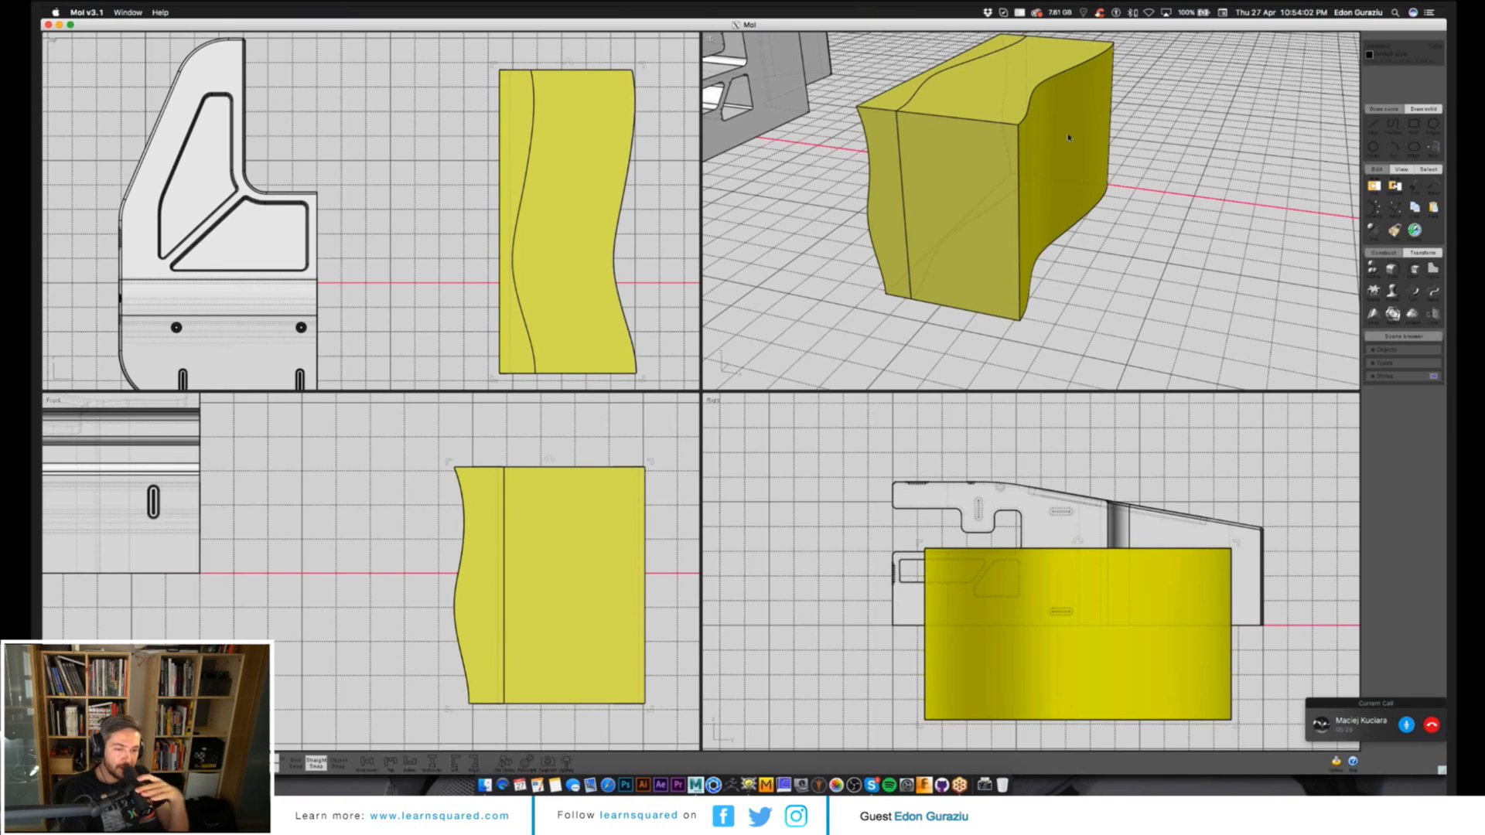
pyautogui.press('Delete')
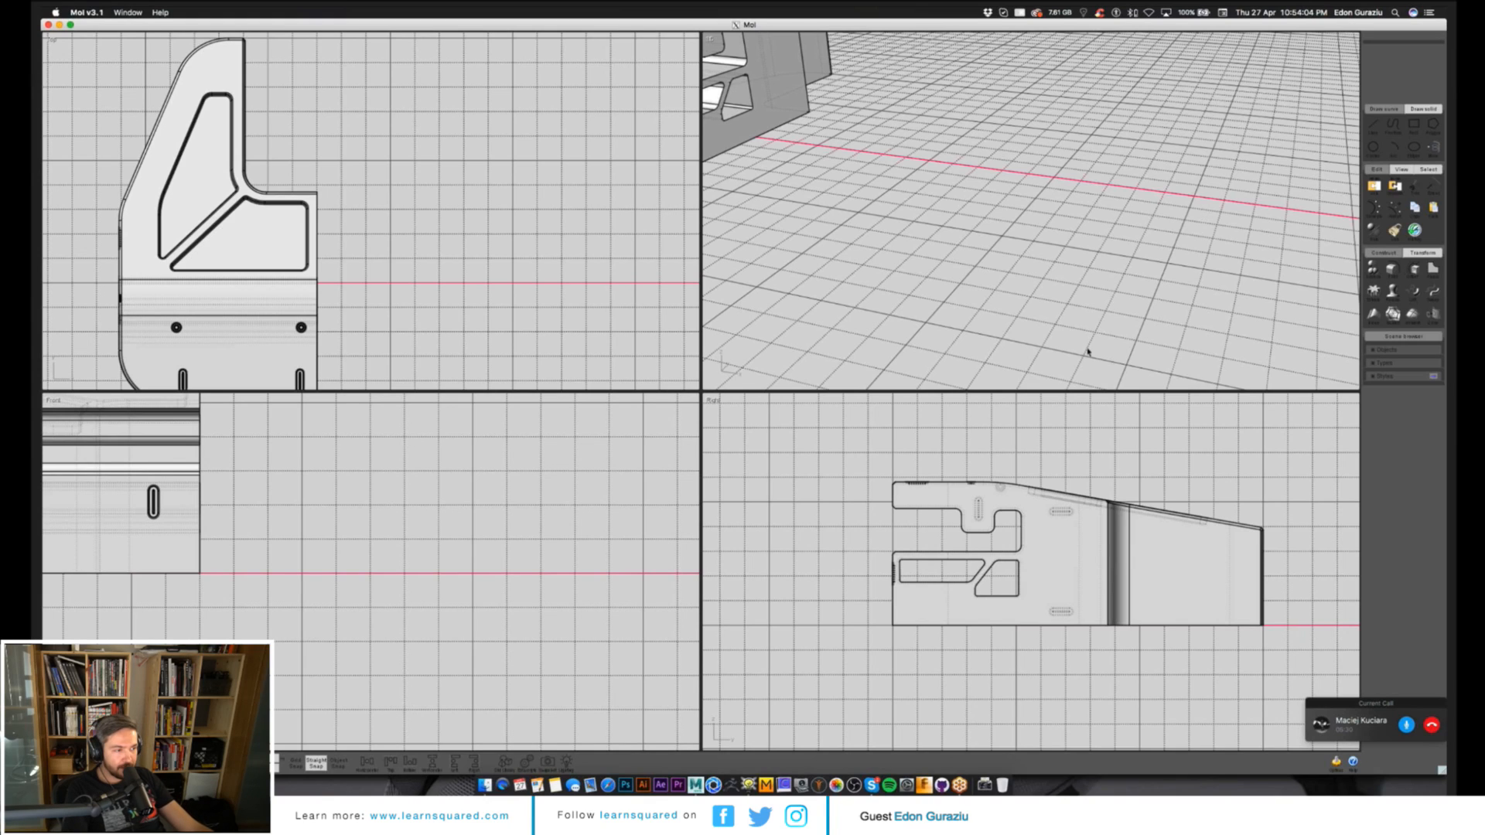
# Examine the mechanical part's cutouts, slots and rounded corners from several angles in the 3D view.
pyautogui.moveTo(1088, 352); pyautogui.dragTo(1006, 292)
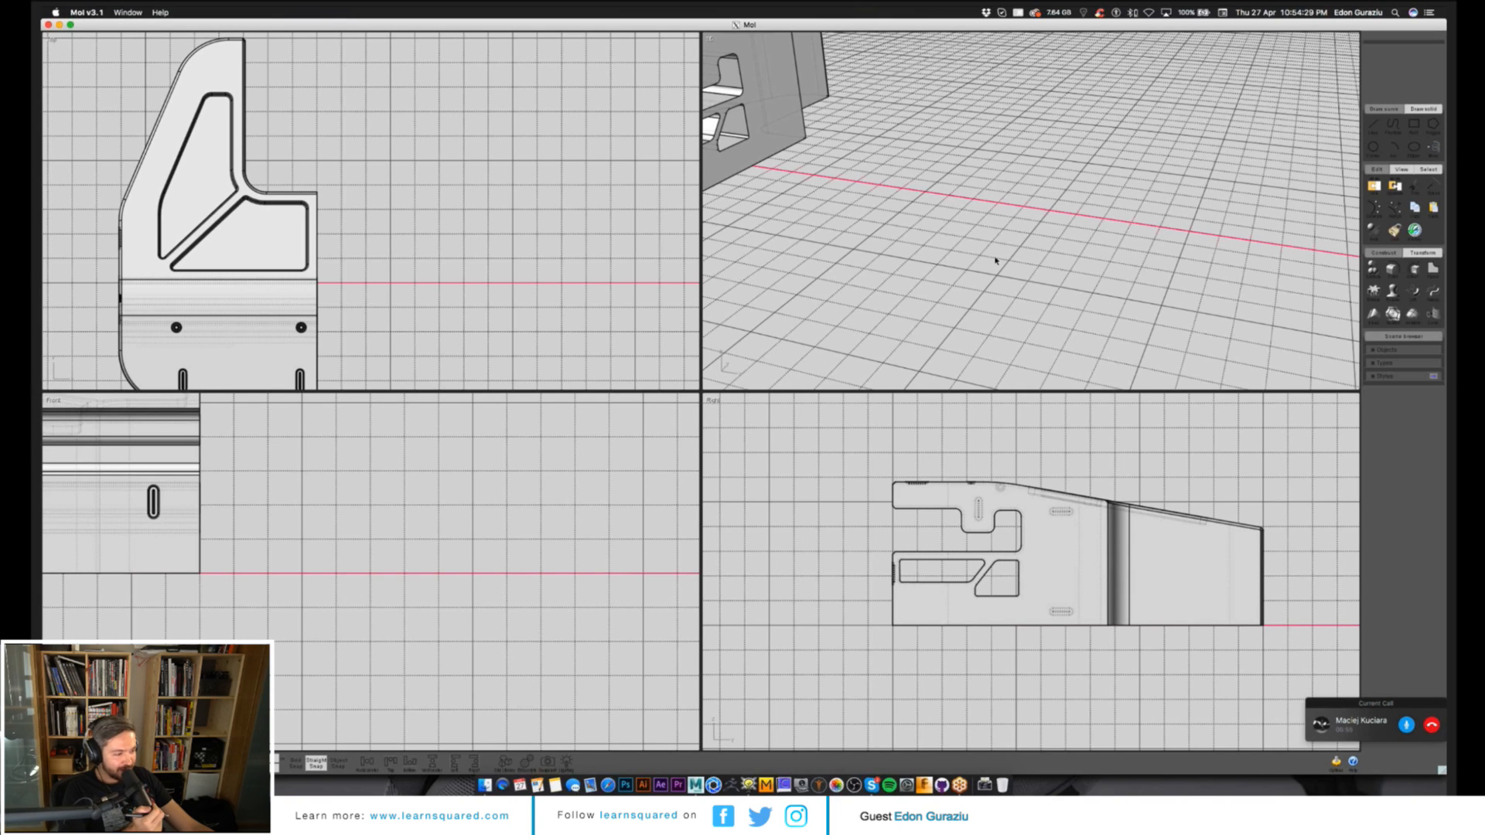
pyautogui.moveTo(897, 168); pyautogui.dragTo(1066, 219, button='middle')
pyautogui.moveTo(1067, 219); pyautogui.dragTo(1277, 251, button='right')
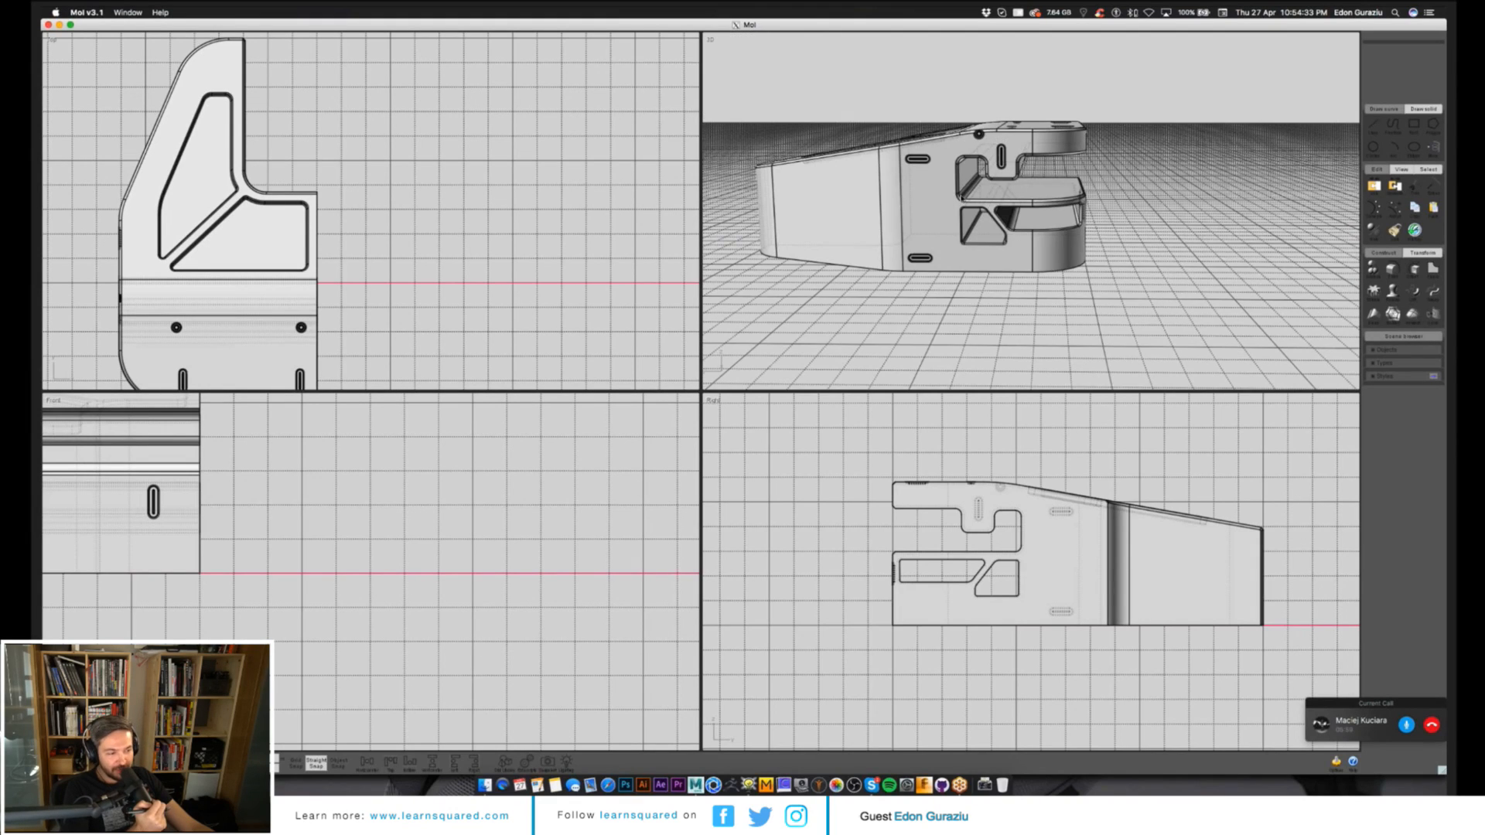
pyautogui.moveTo(1160, 255); pyautogui.dragTo(1014, 216, button='right')
pyautogui.click(1013, 216)
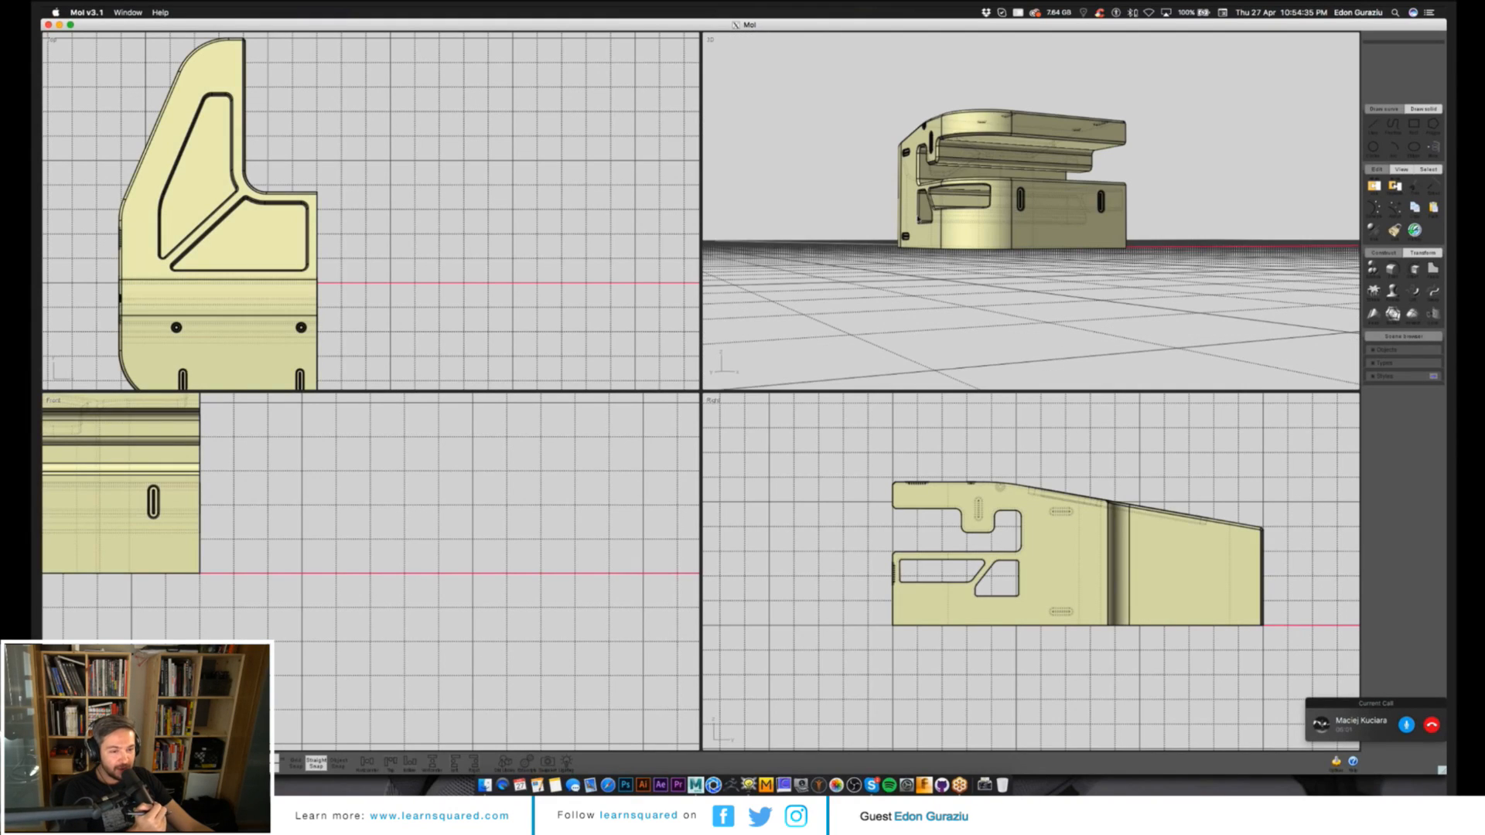
pyautogui.click(988, 317)
pyautogui.moveTo(936, 259); pyautogui.dragTo(978, 358, button='right')
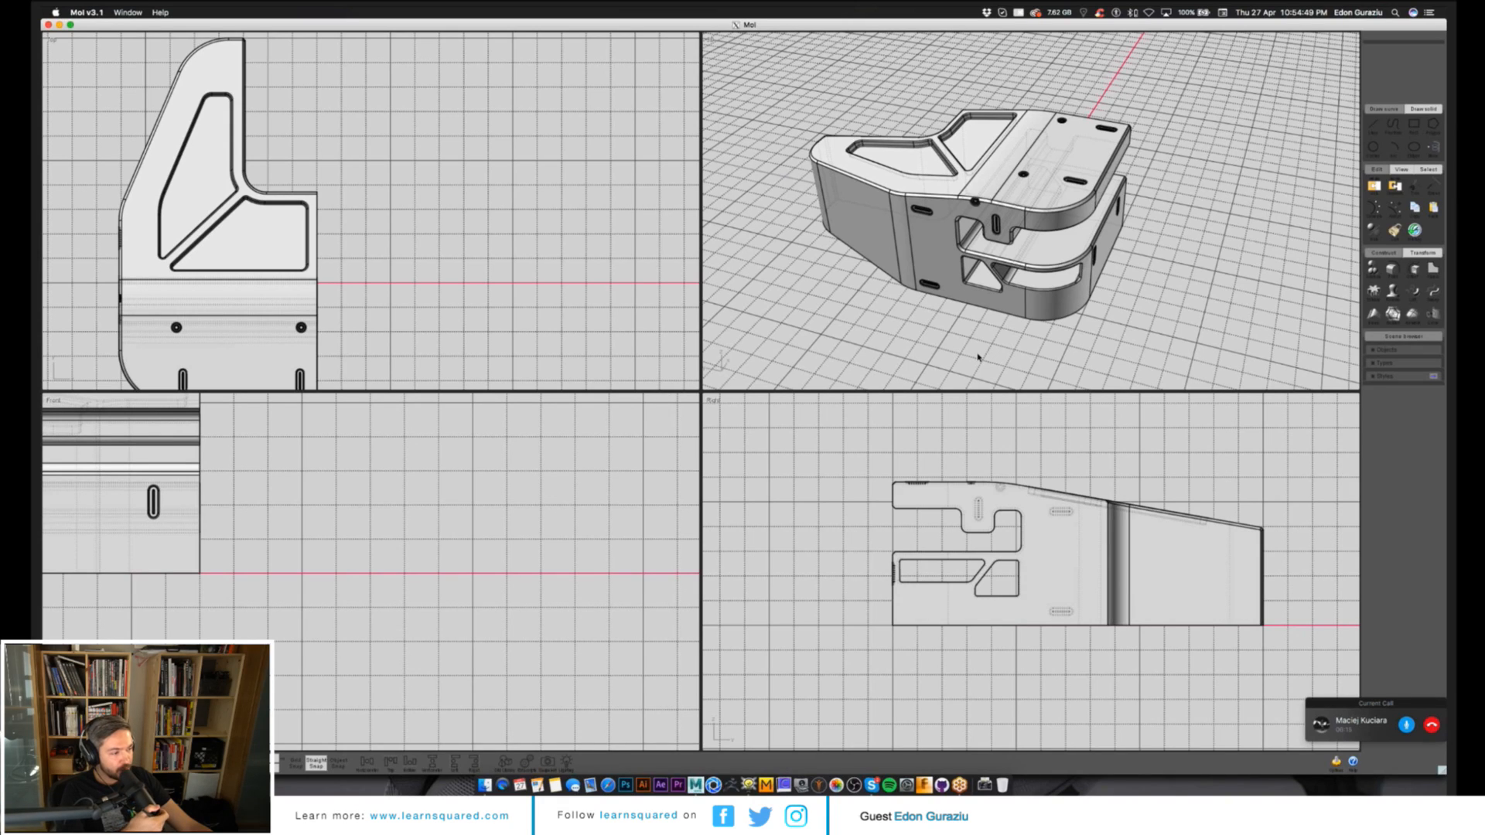
pyautogui.click(950, 255)
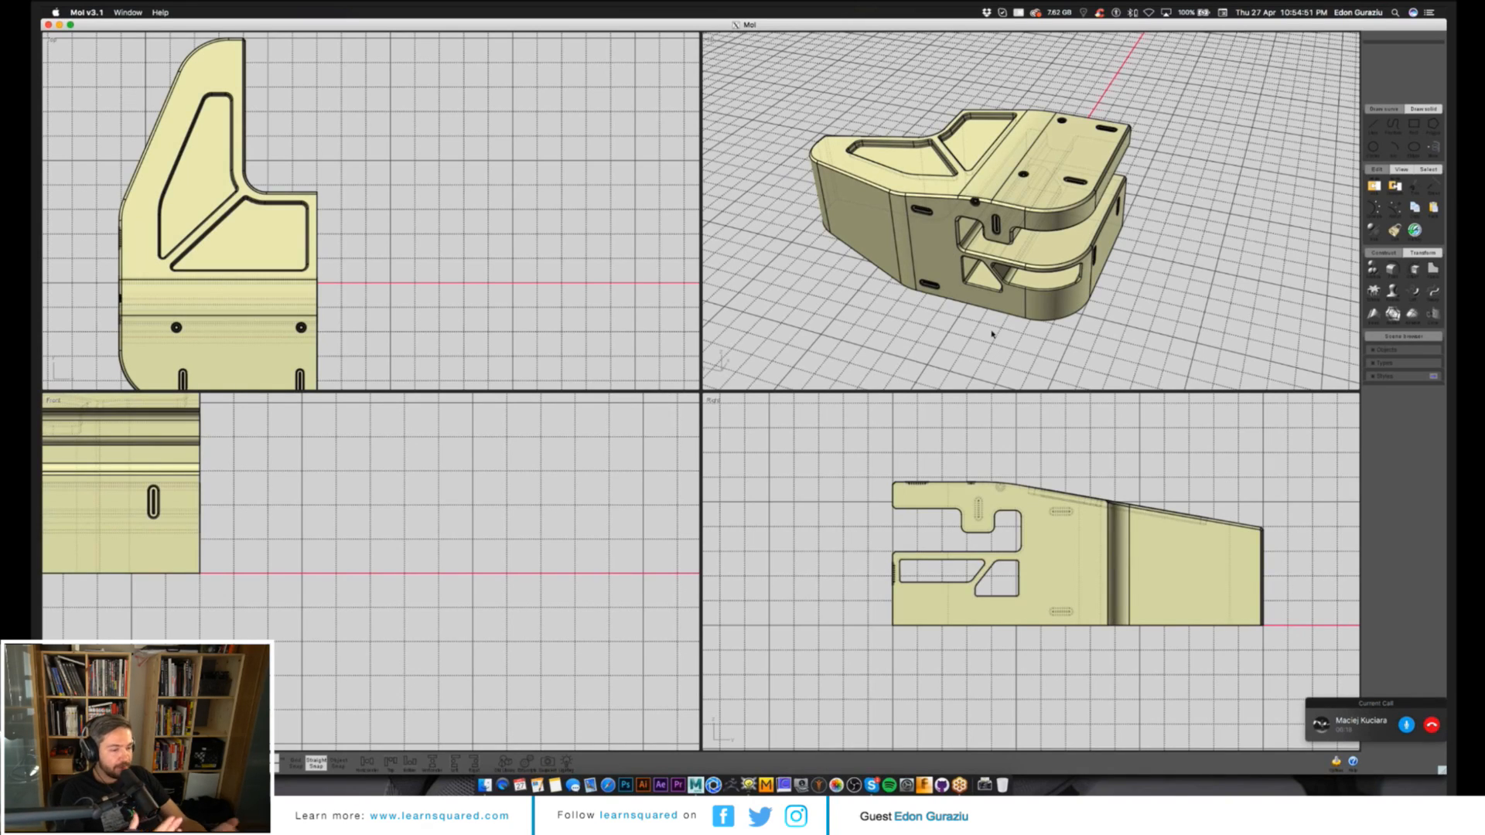
# Start a polyline in open space beside the part and lay out its upper run with an outward kink in the Top view.
pyautogui.click(1039, 419)
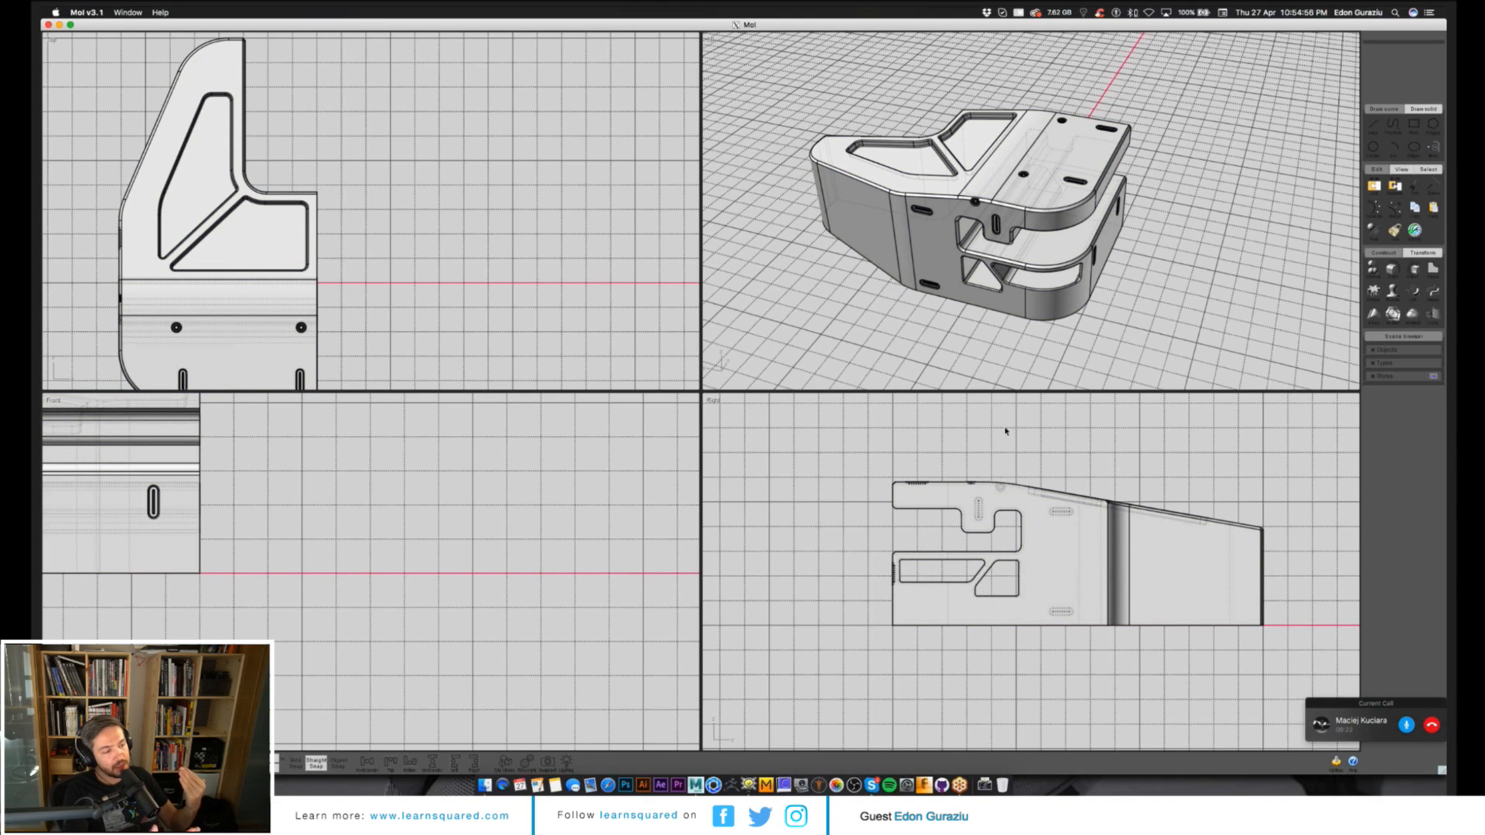
pyautogui.moveTo(1005, 431); pyautogui.dragTo(1124, 430, button='middle')
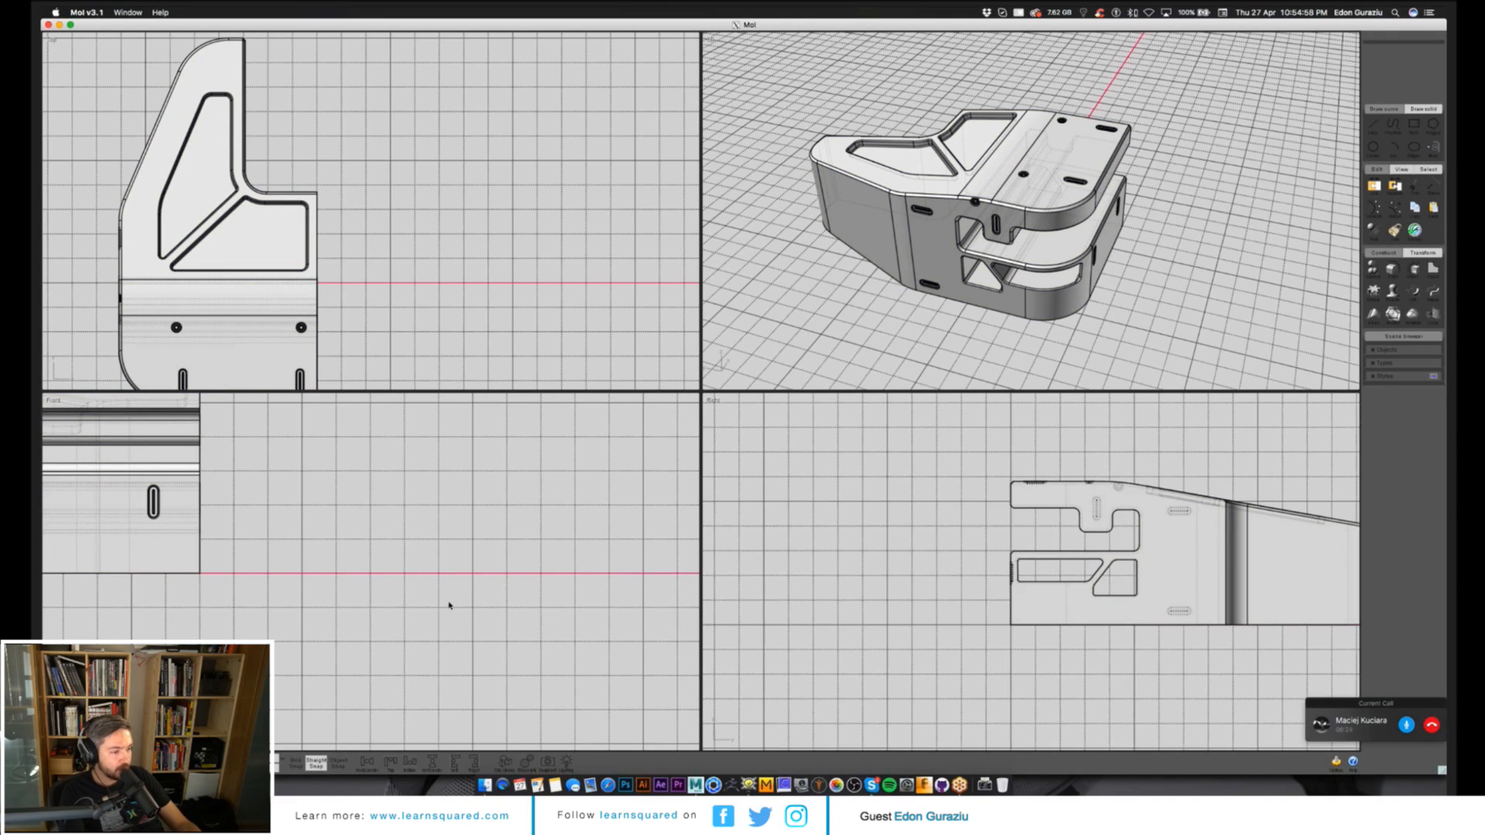
pyautogui.scroll(-3, 454, 636)
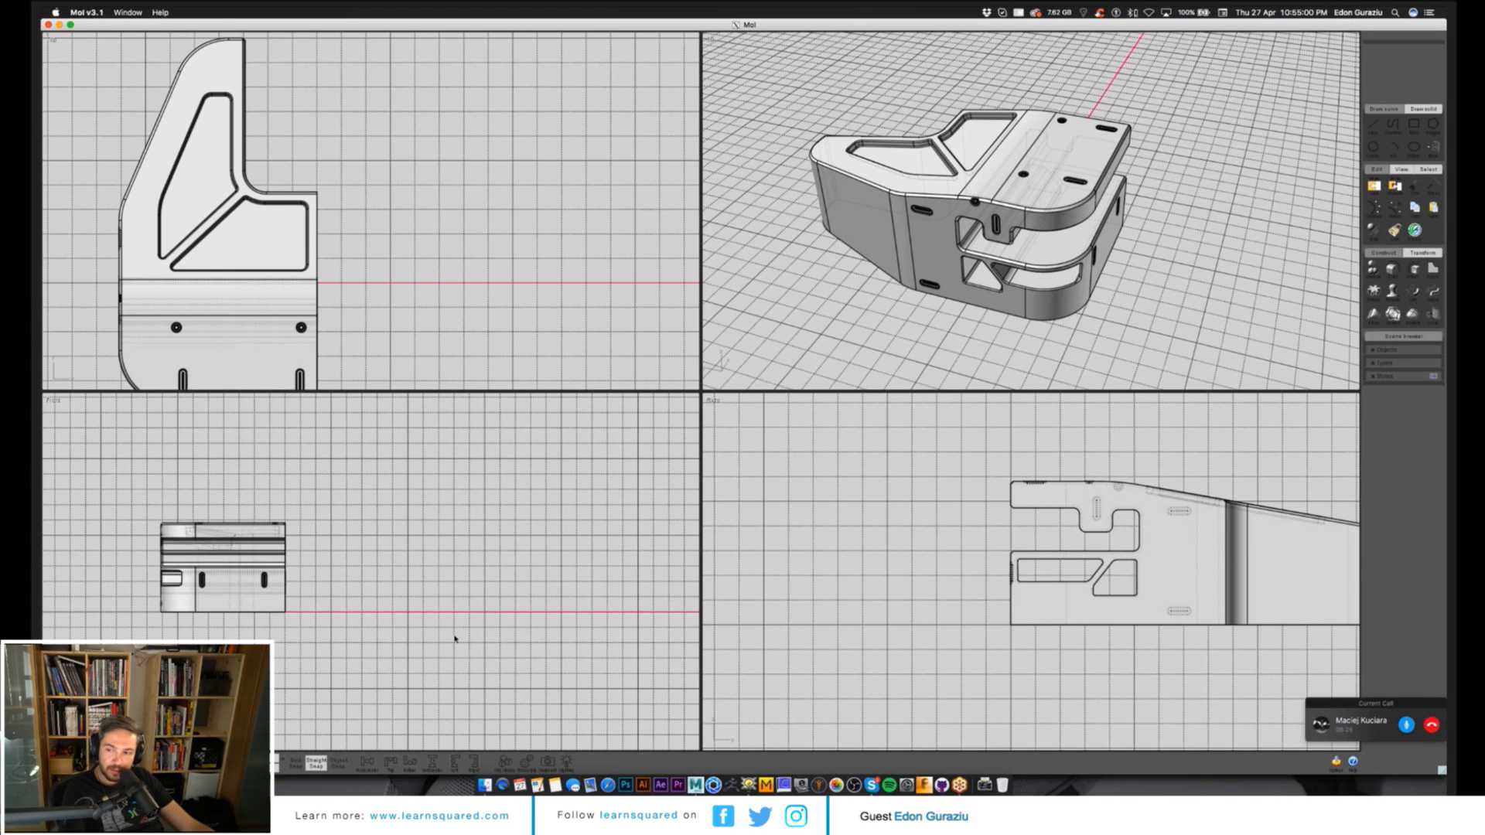
pyautogui.press('p')
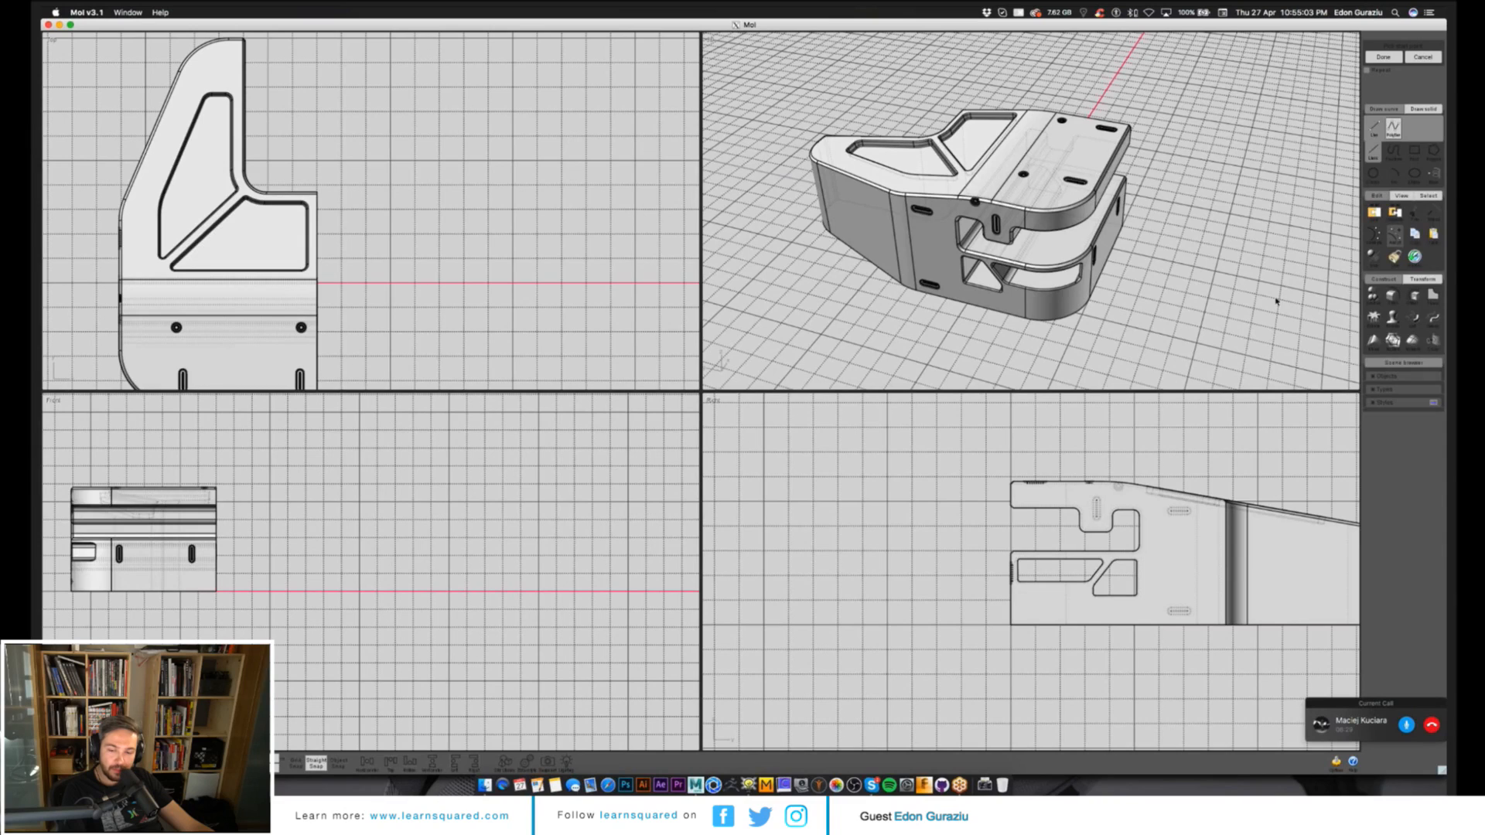
pyautogui.moveTo(799, 507); pyautogui.dragTo(878, 523, button='middle')
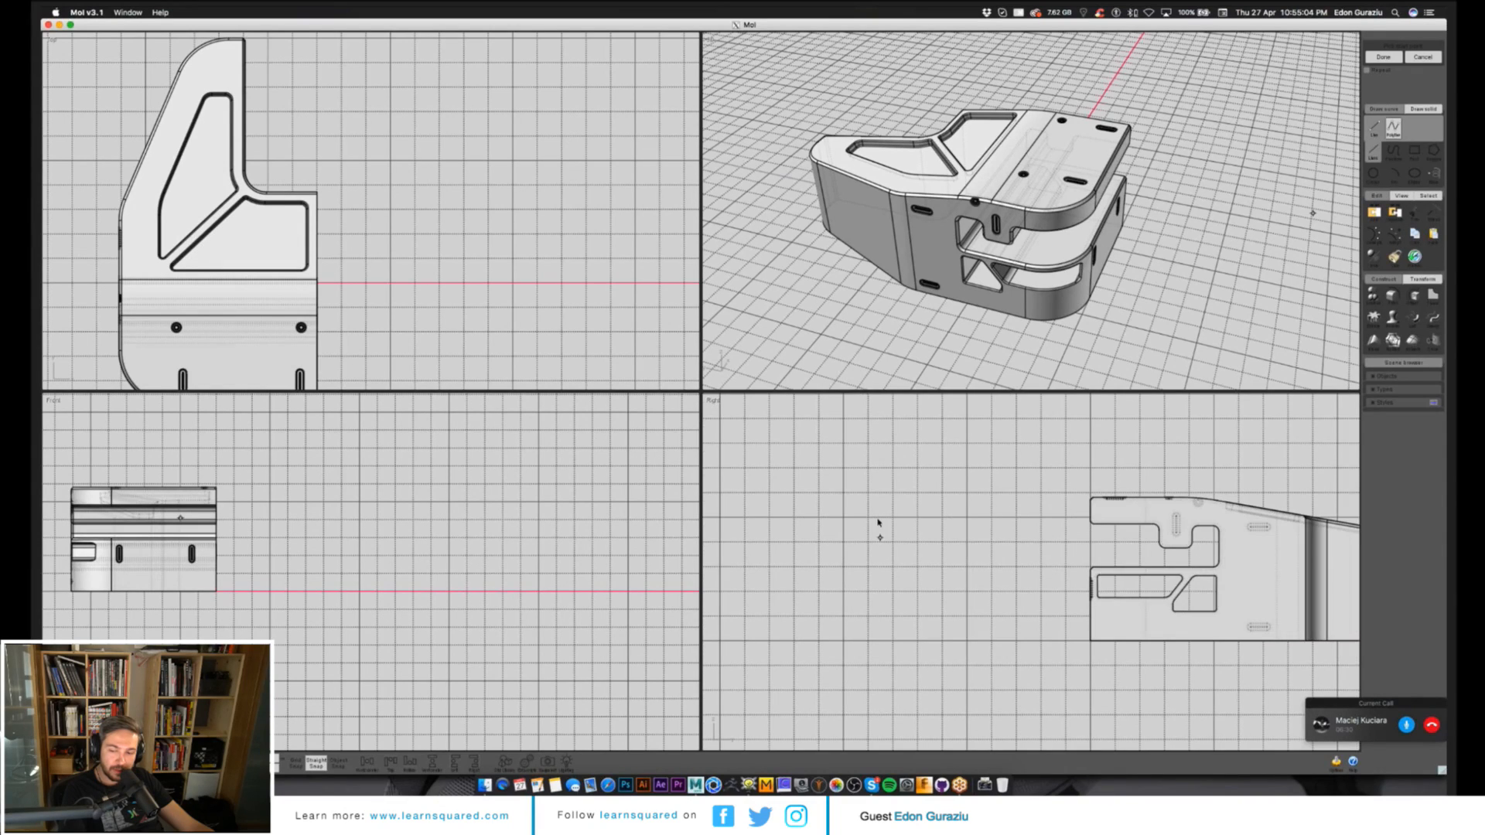
pyautogui.click(838, 510)
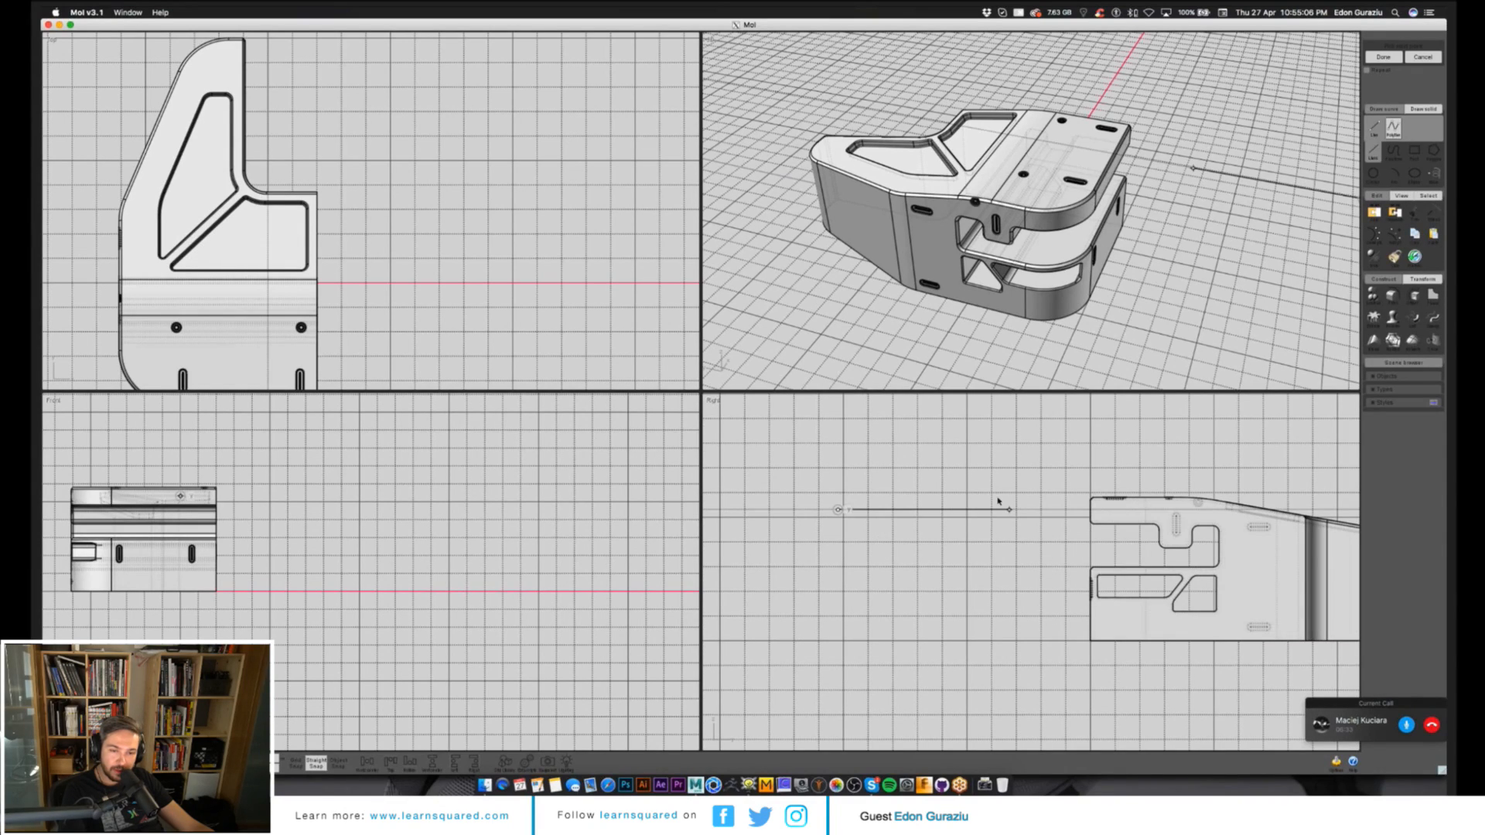
pyautogui.scroll(-2, 481, 245)
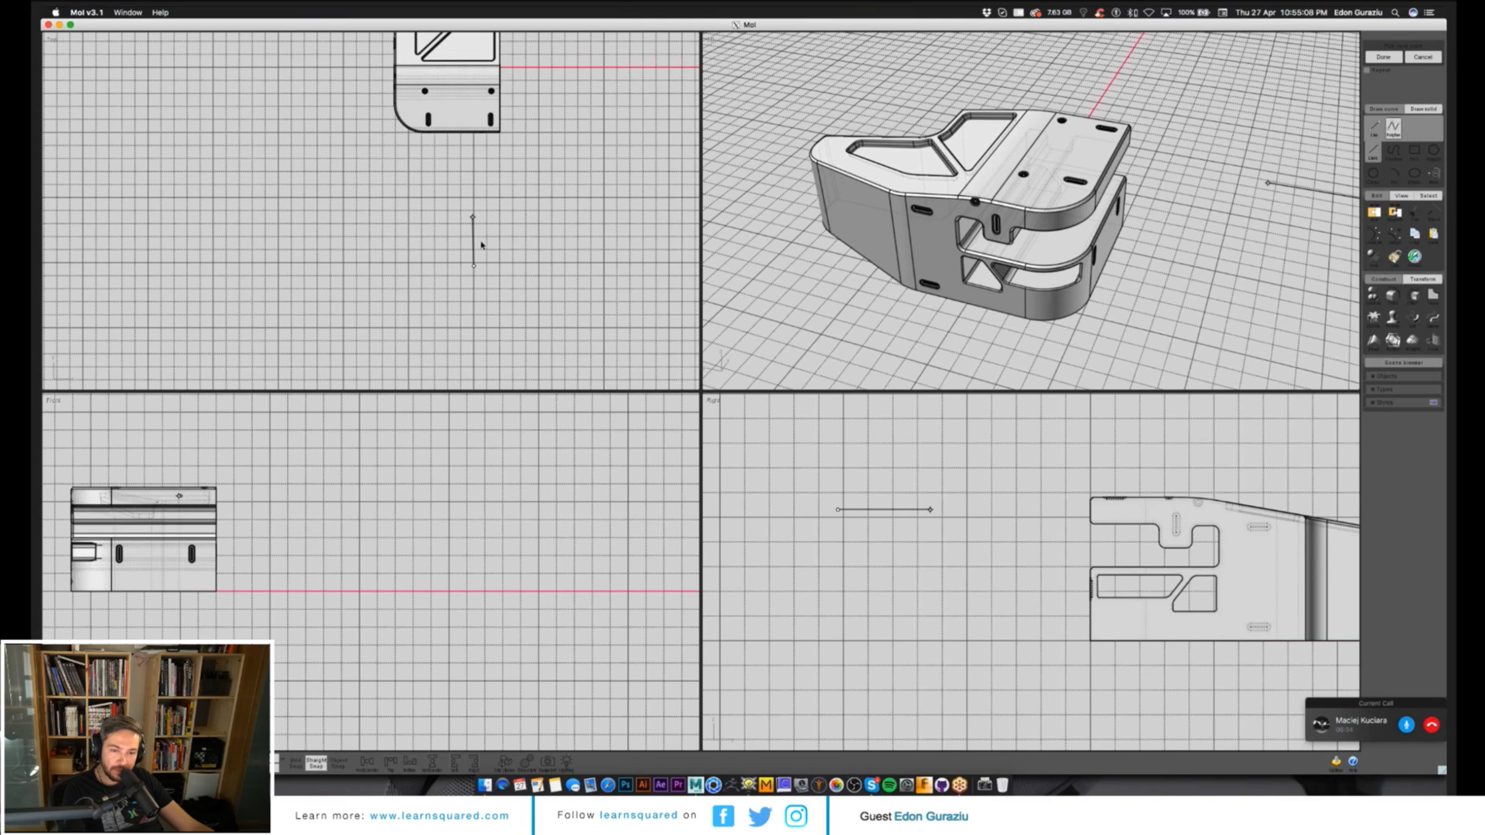
pyautogui.moveTo(481, 245); pyautogui.dragTo(477, 187, button='middle')
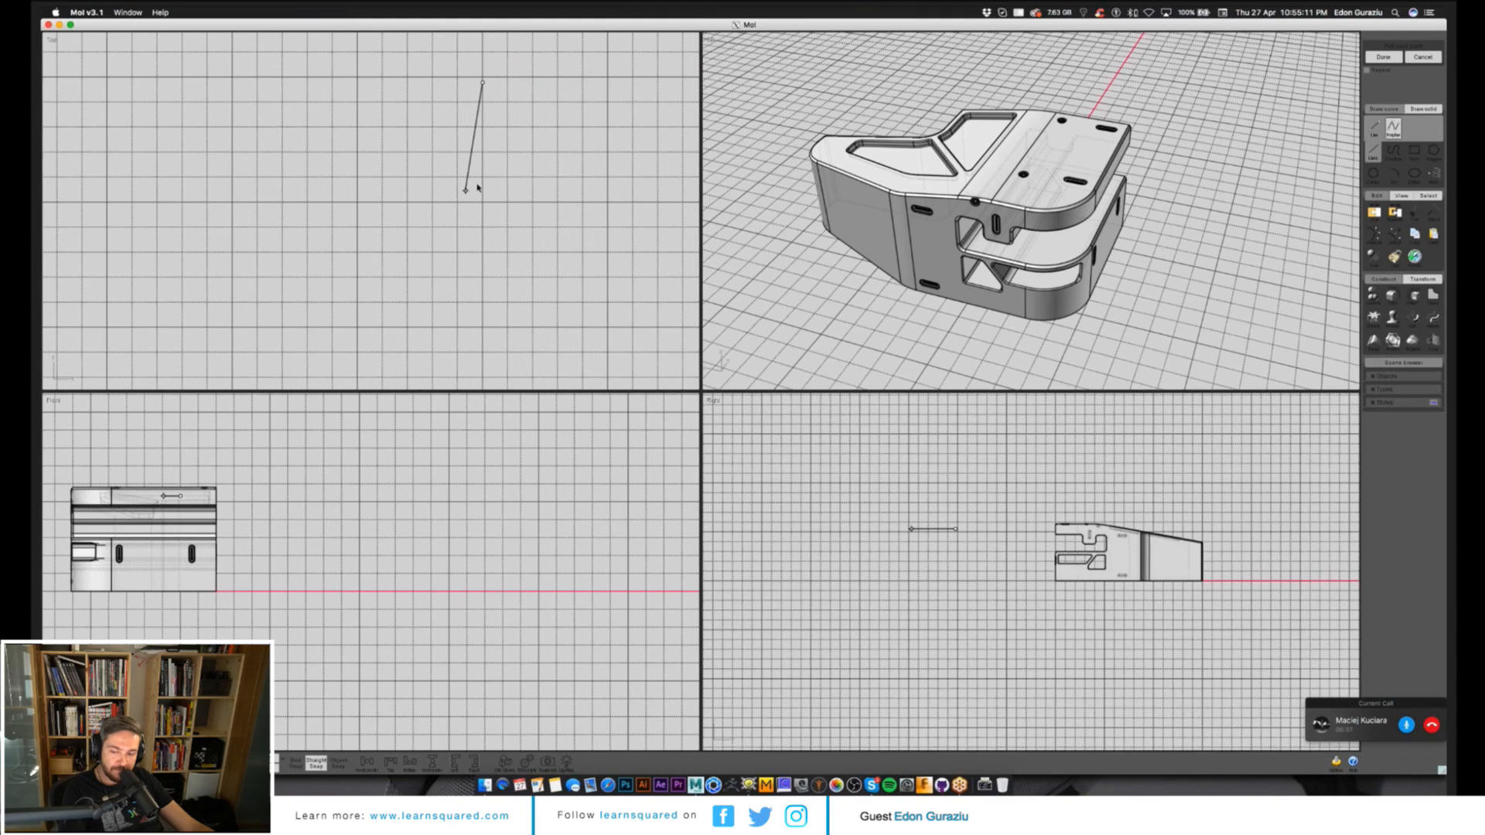
pyautogui.click(483, 152)
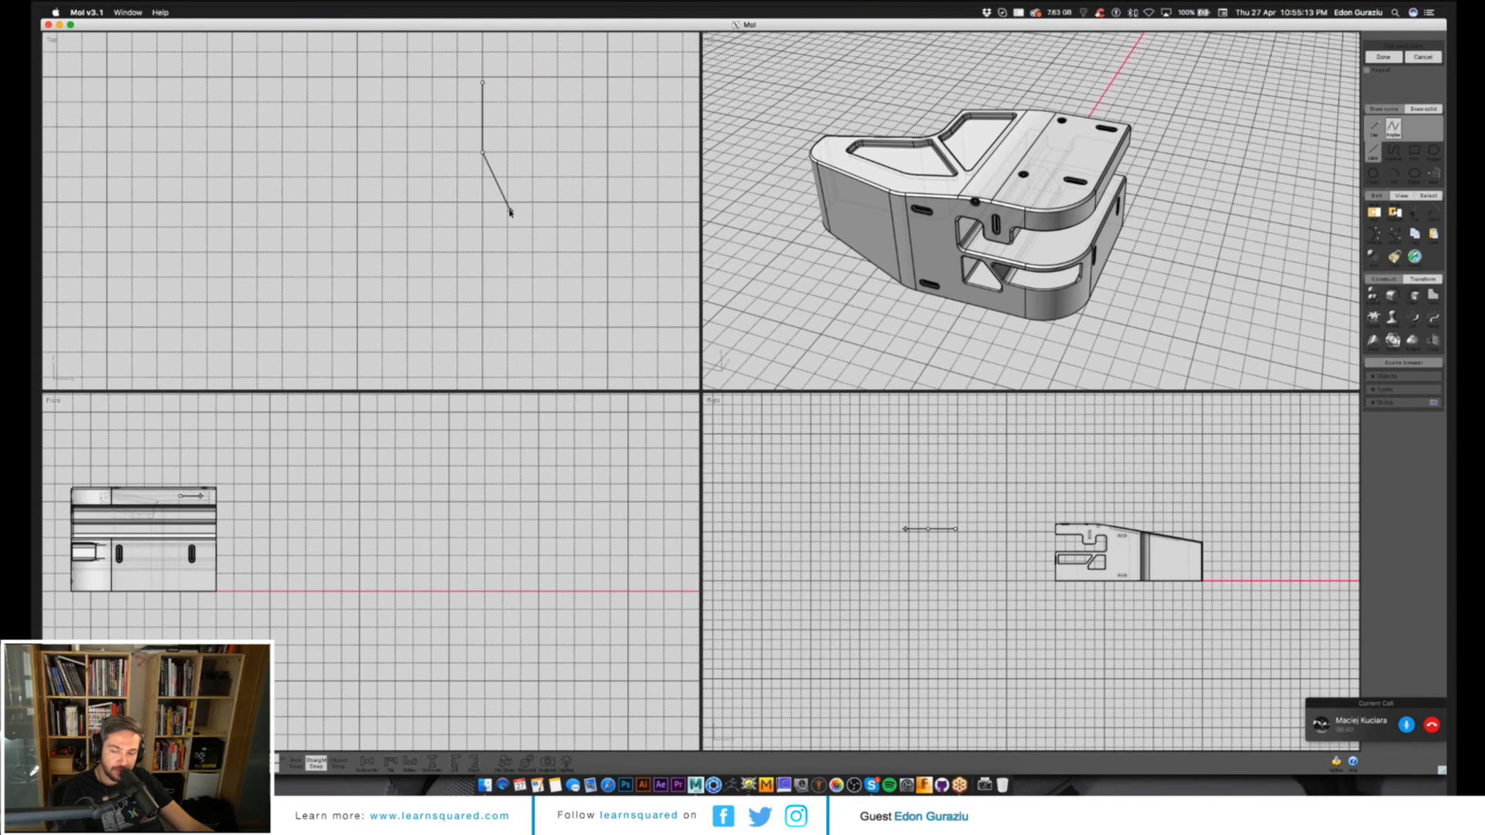
pyautogui.click(512, 215)
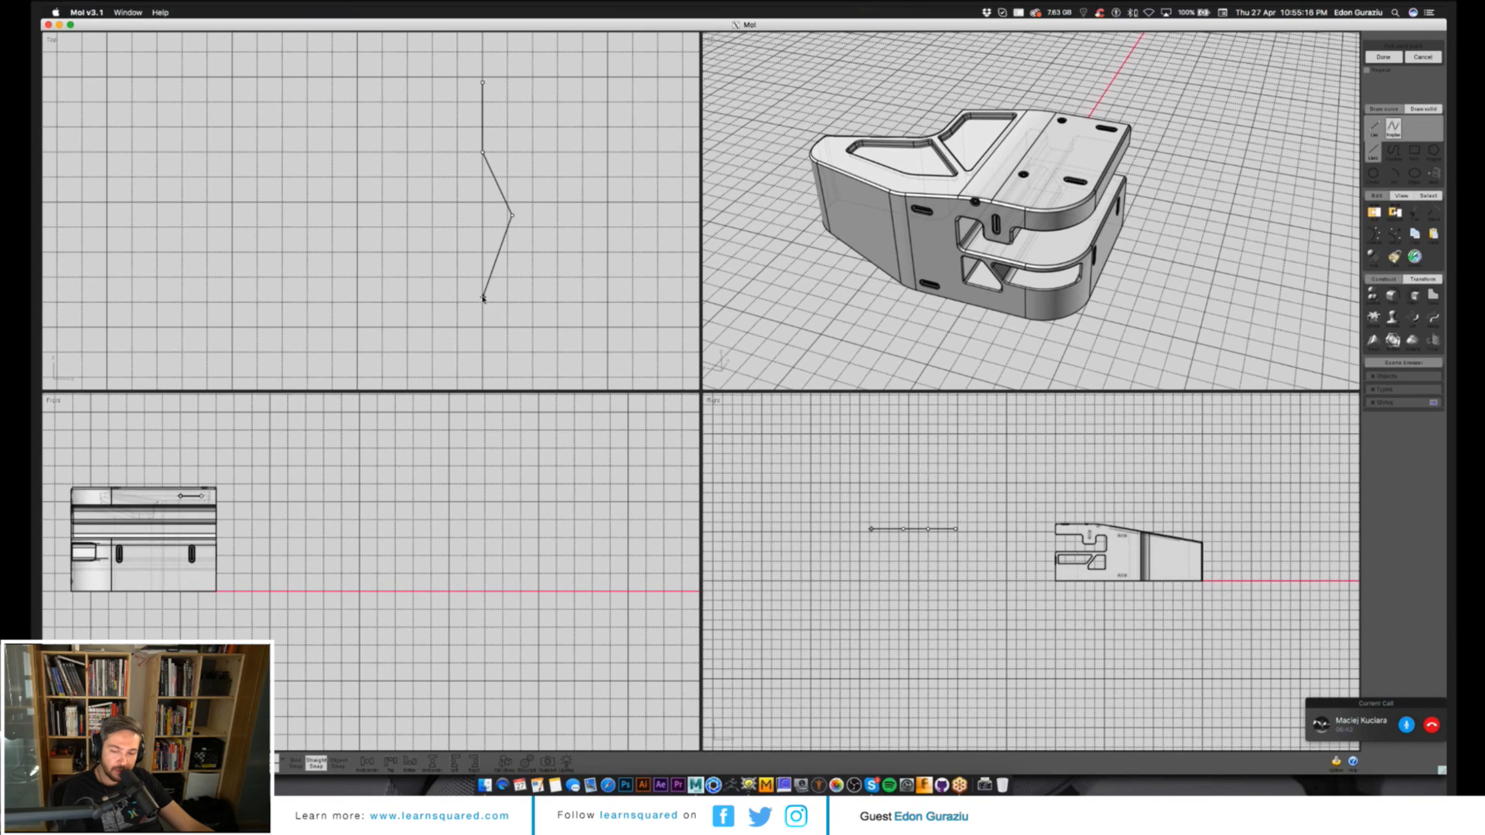
pyautogui.click(482, 298)
# Drop the polyline to ground level in the Right view, bring it back with an opposing kink in the Top view, and close it.
pyautogui.scroll(3, 892, 584)
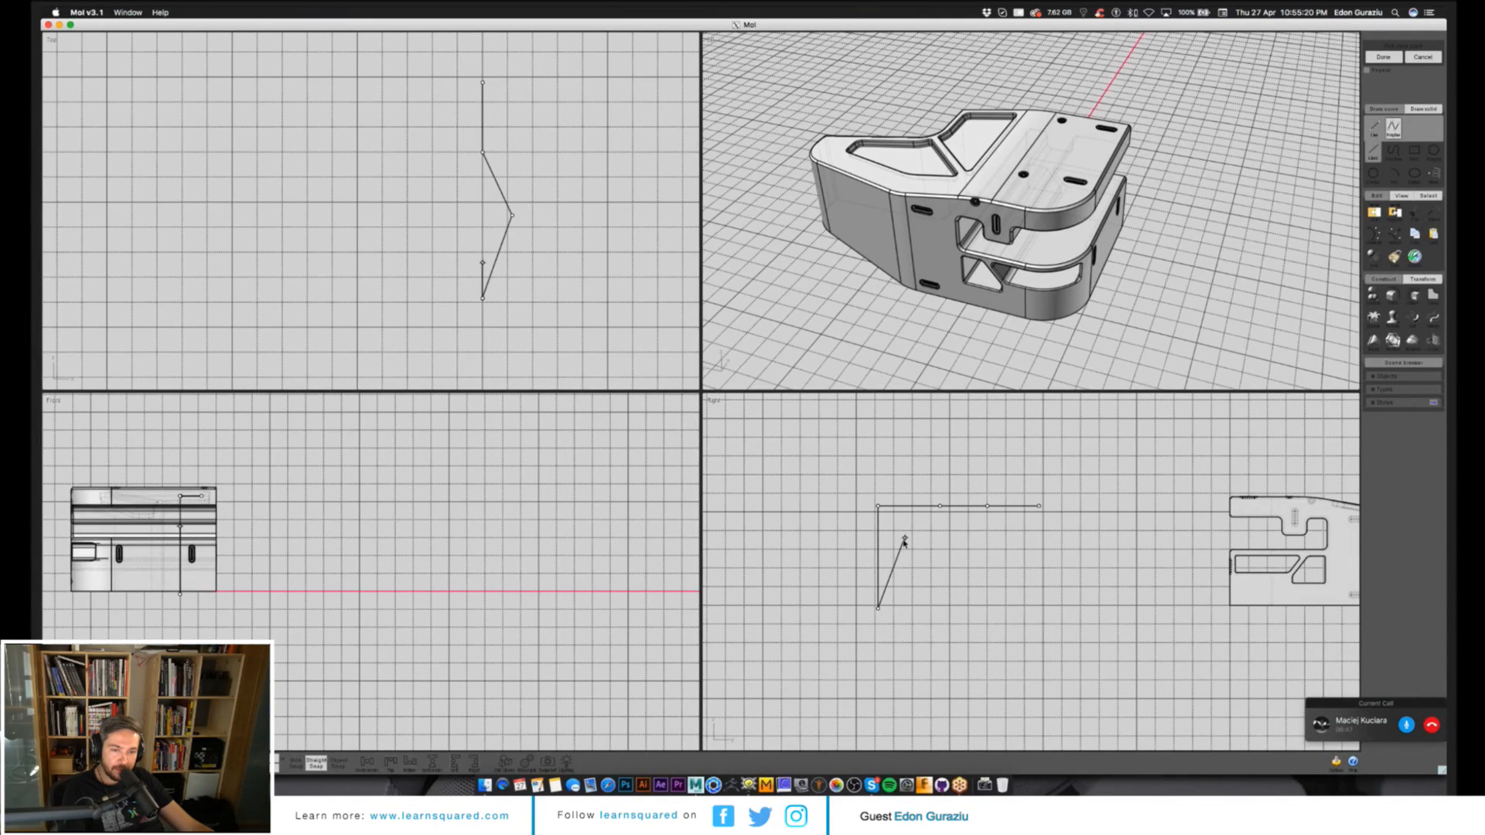
pyautogui.click(511, 175)
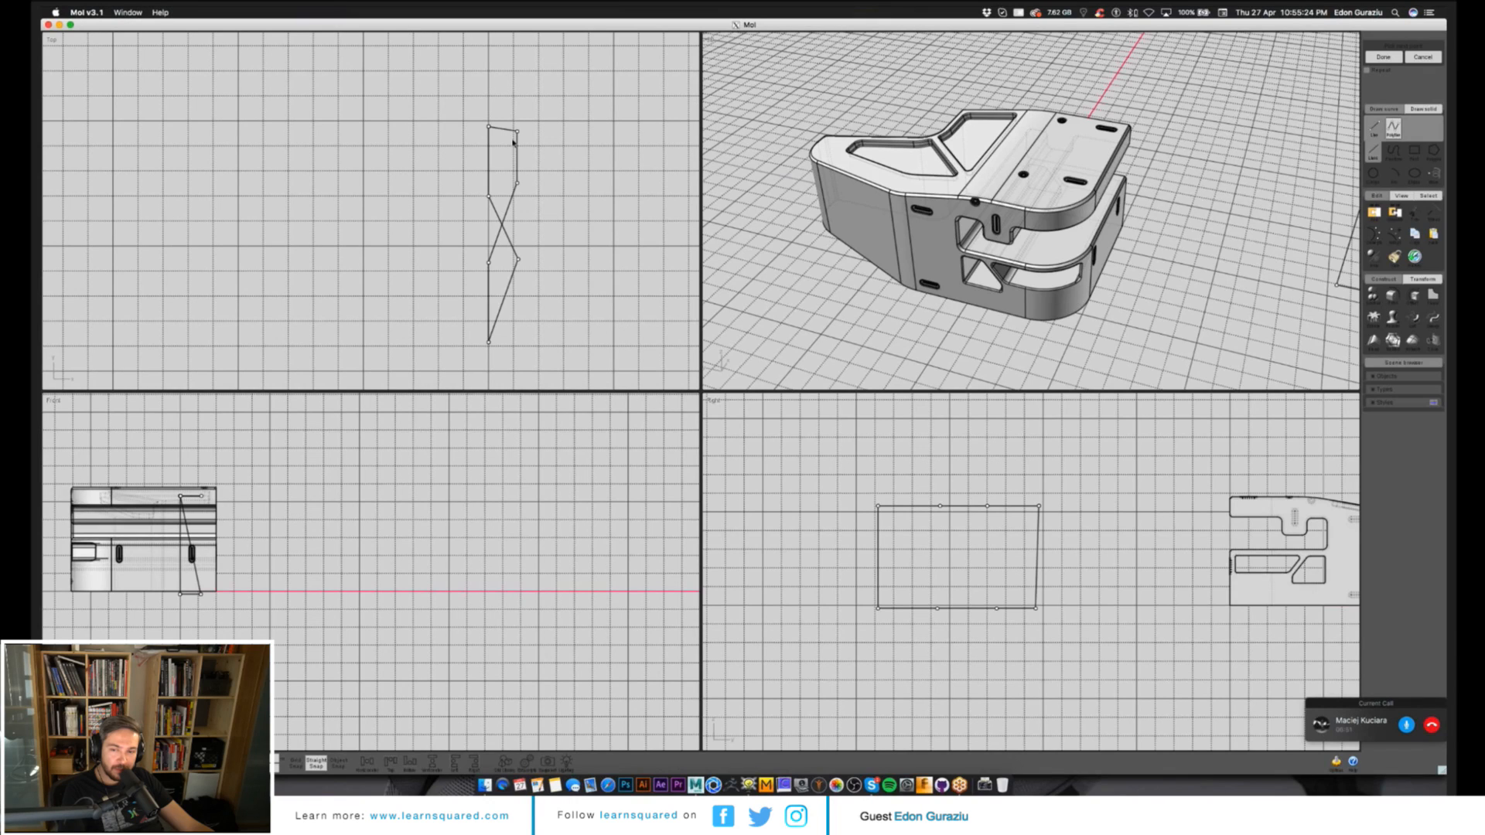
pyautogui.click(515, 137)
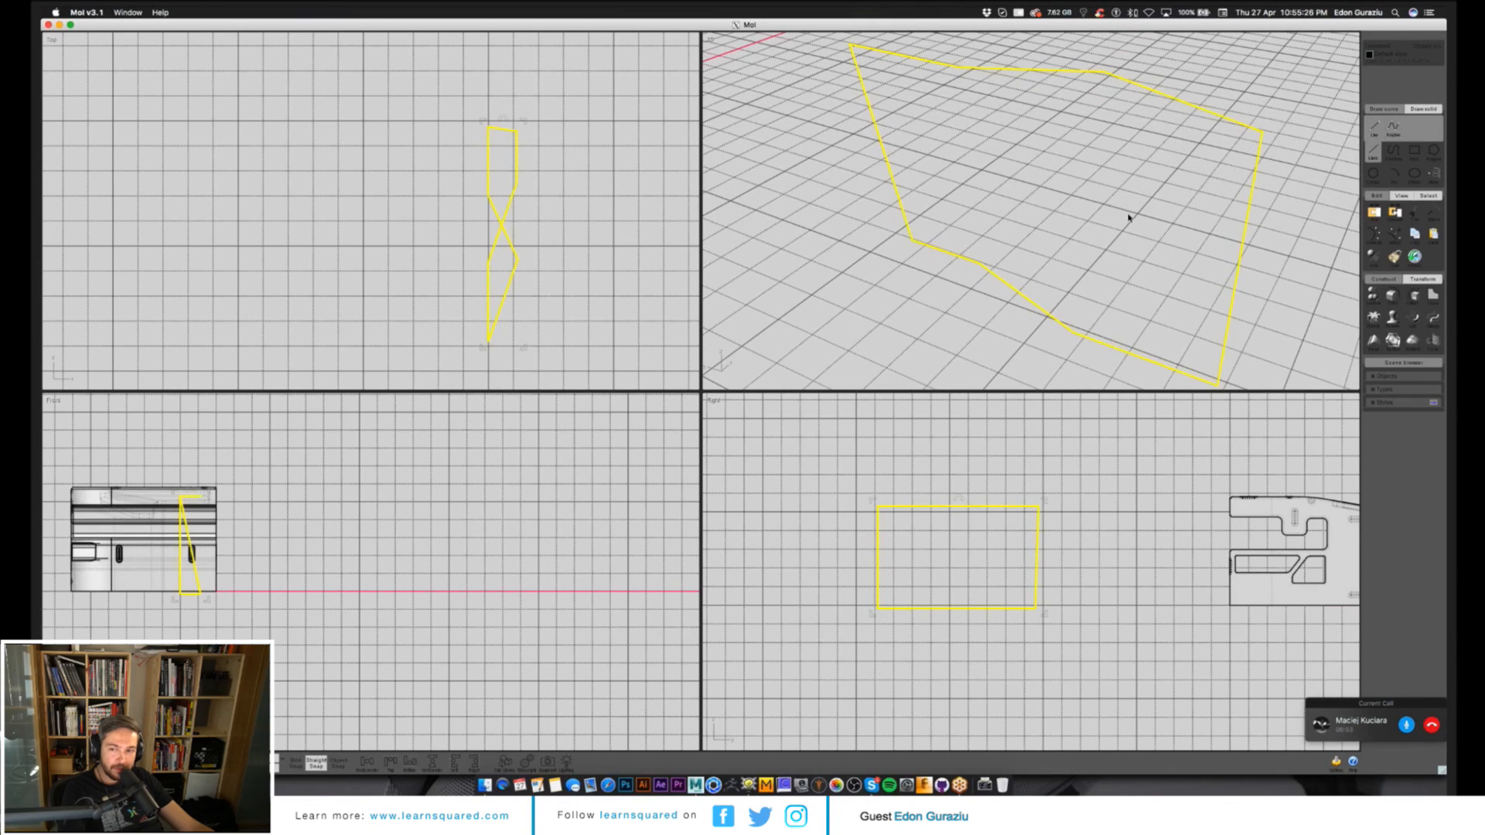
# Fillet all corners of the closed polyline with a circular radius to form a smooth rounded loop.
pyautogui.moveTo(1129, 218); pyautogui.dragTo(1251, 276, button='right')
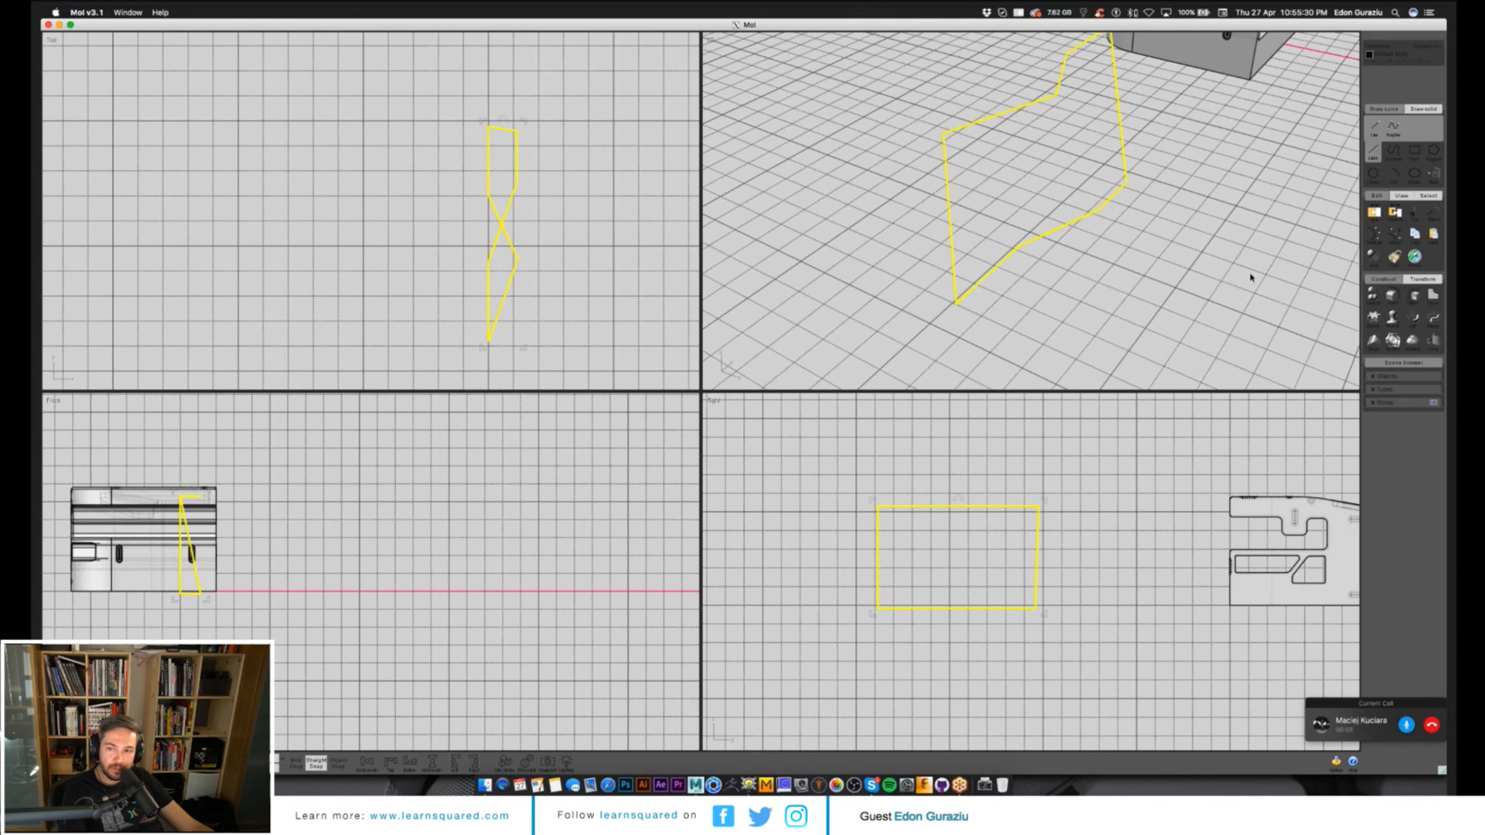
pyautogui.press('f')
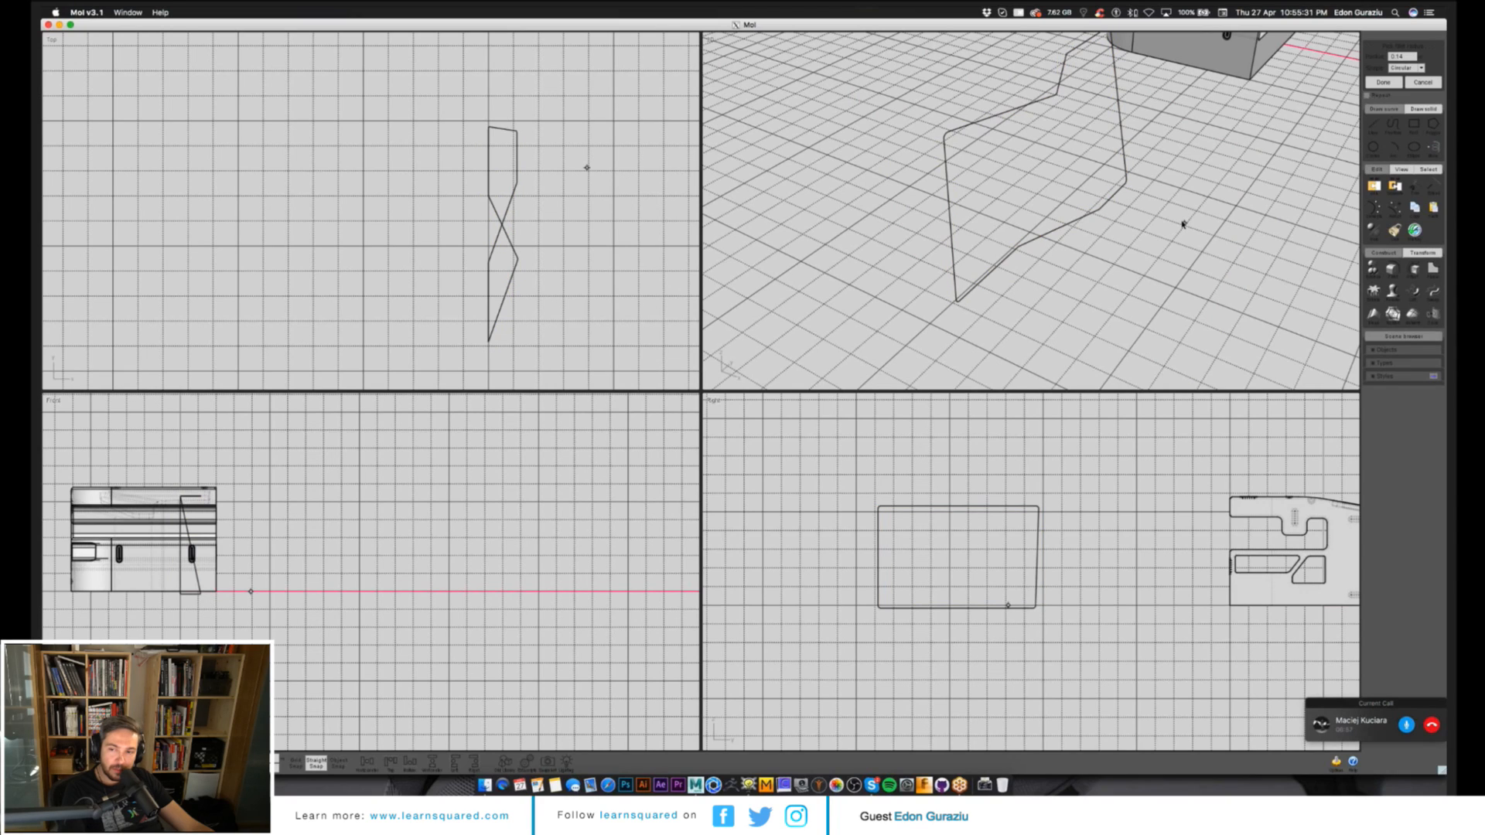
pyautogui.press('Return')
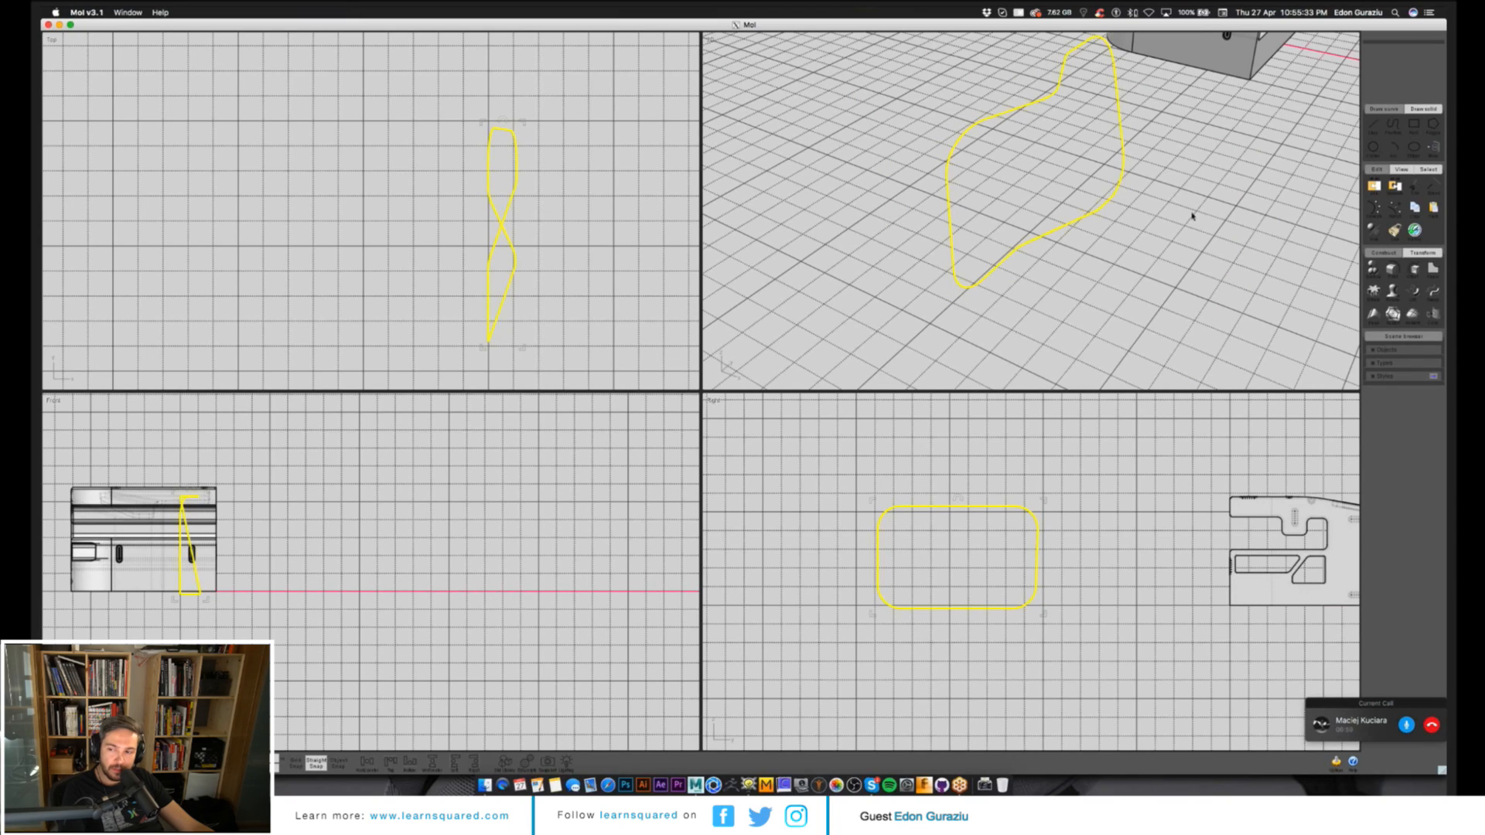
# Extrude the rounded loop sideways into an open-ended band, inspect its shape, and undo the extrusion.
pyautogui.click(1433, 270)
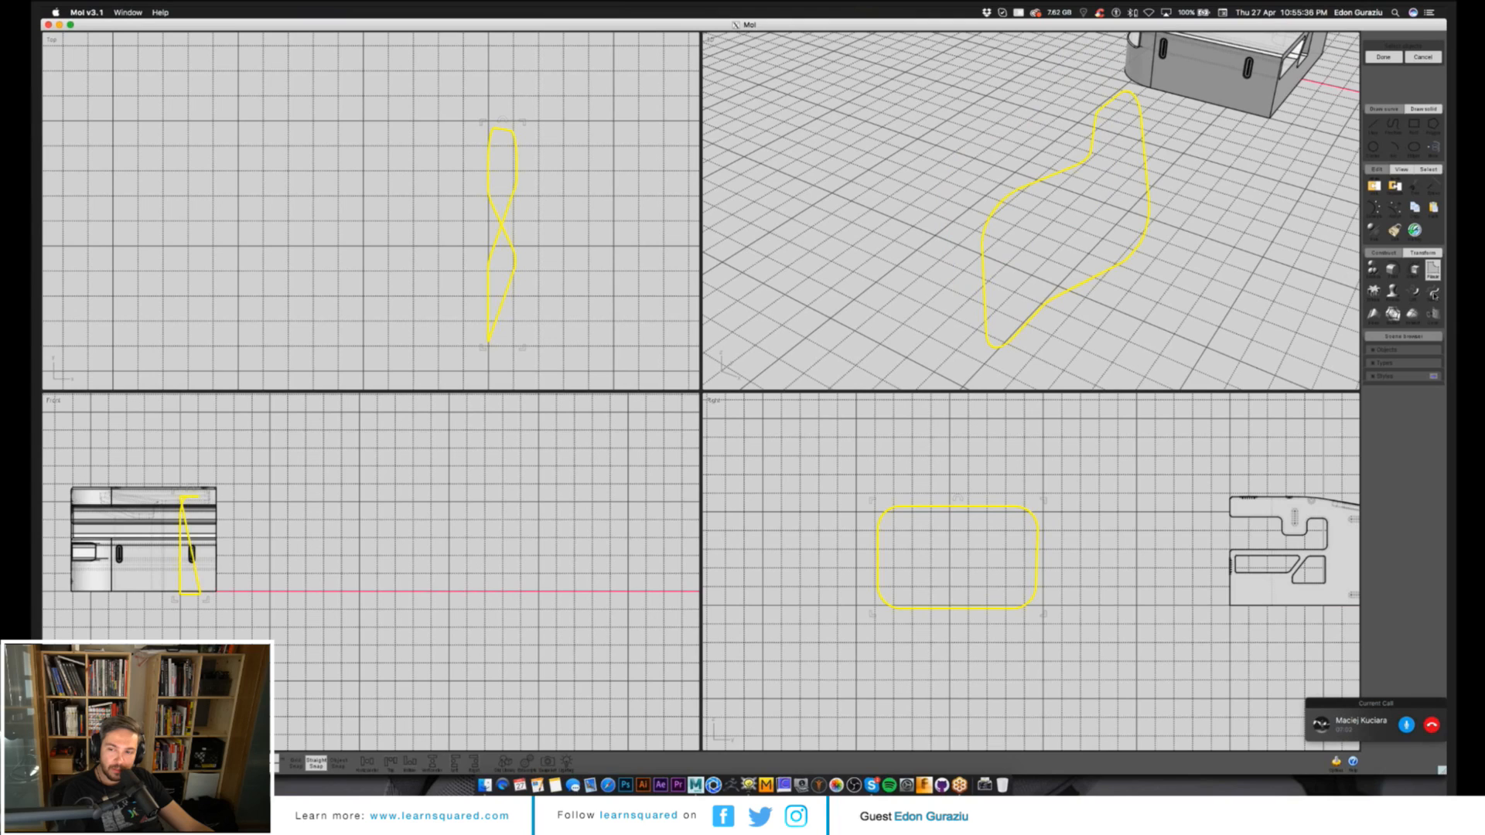
pyautogui.moveTo(1268, 255); pyautogui.dragTo(1237, 249, button='right')
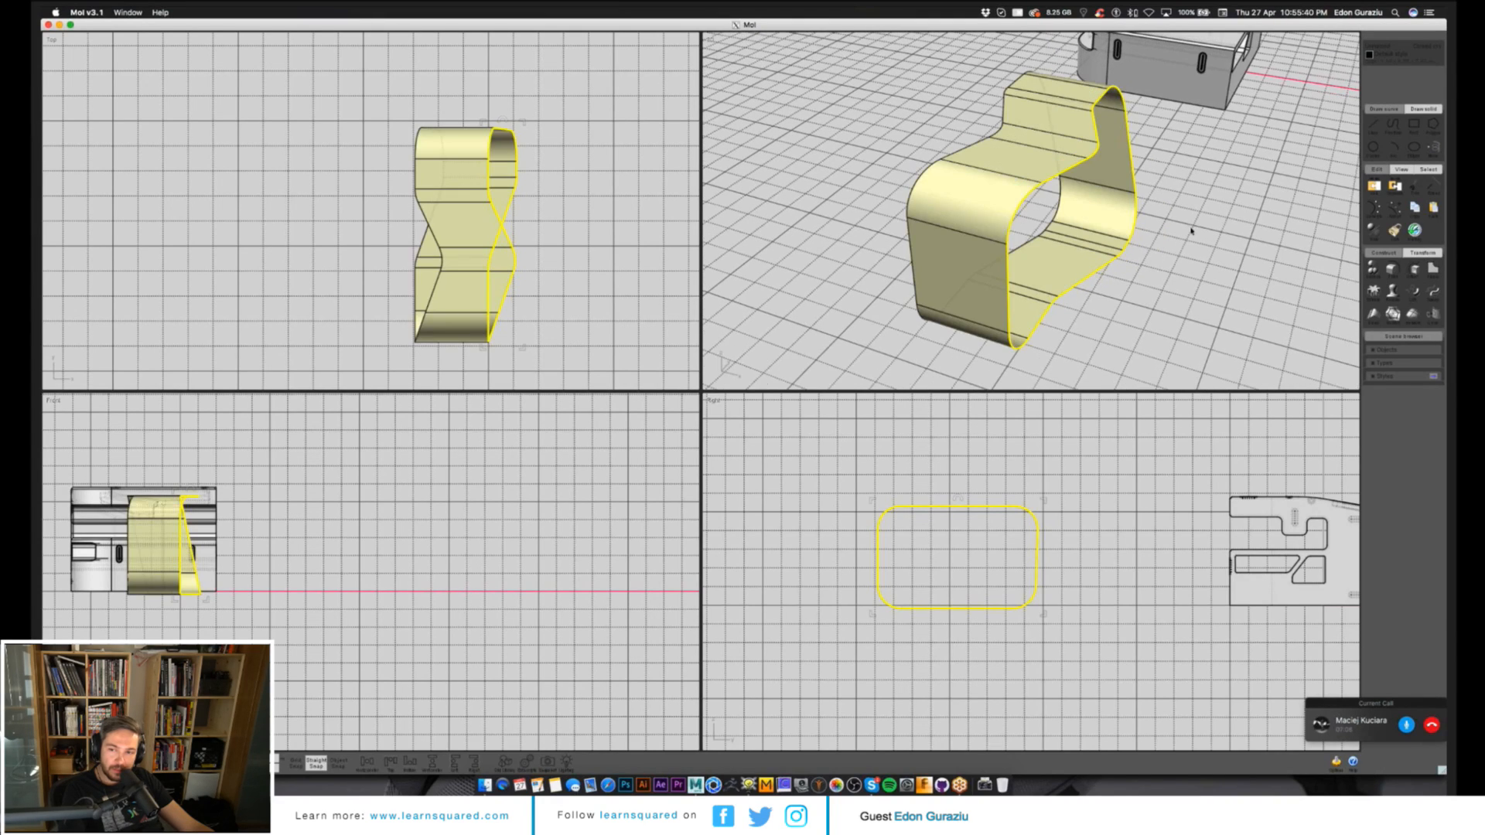
pyautogui.moveTo(1192, 231); pyautogui.dragTo(1298, 269, button='right')
pyautogui.press('super+z')
pyautogui.click(1413, 315)
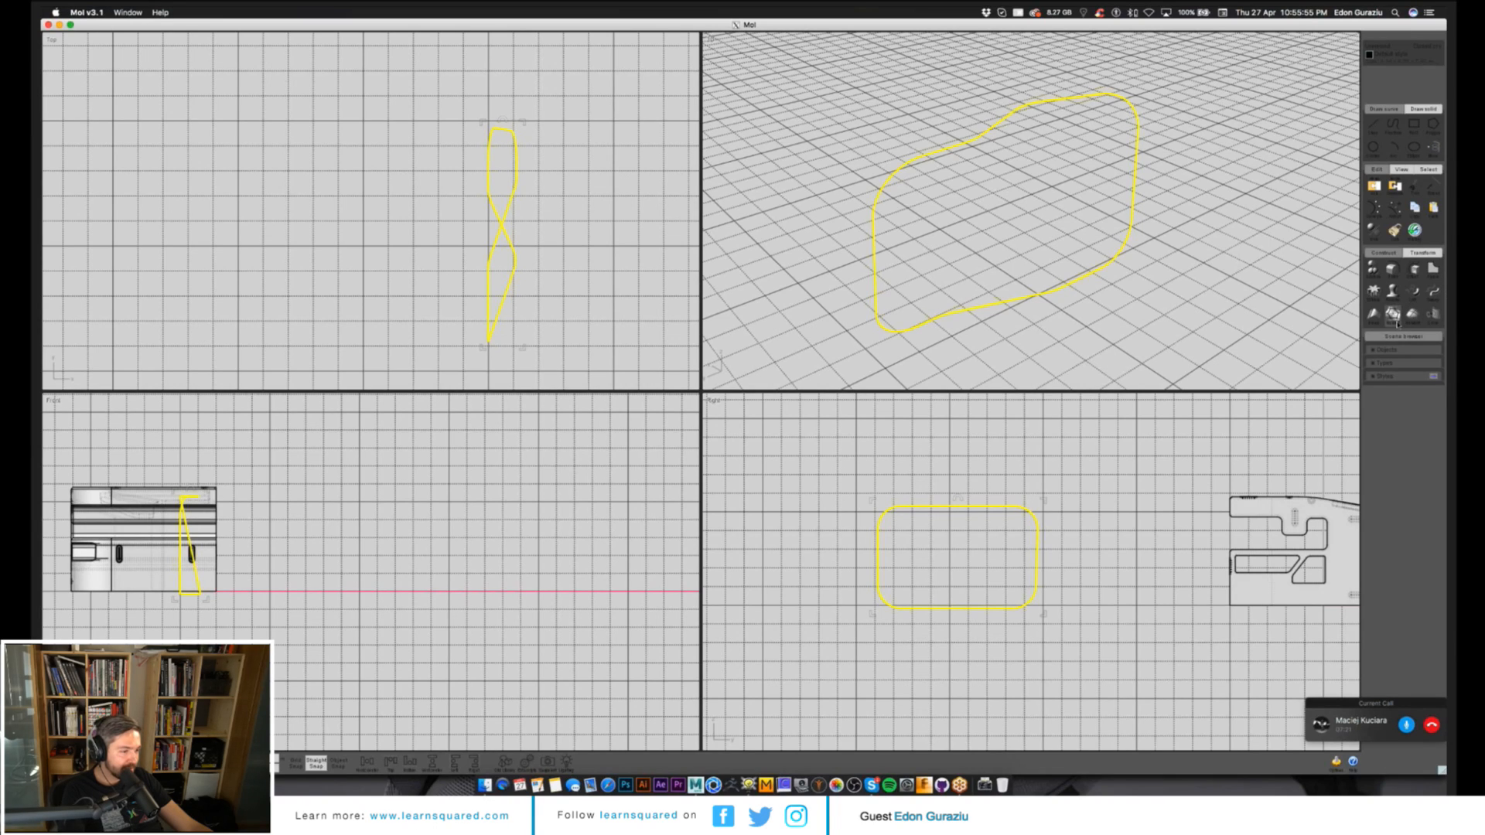
pyautogui.click(1394, 317)
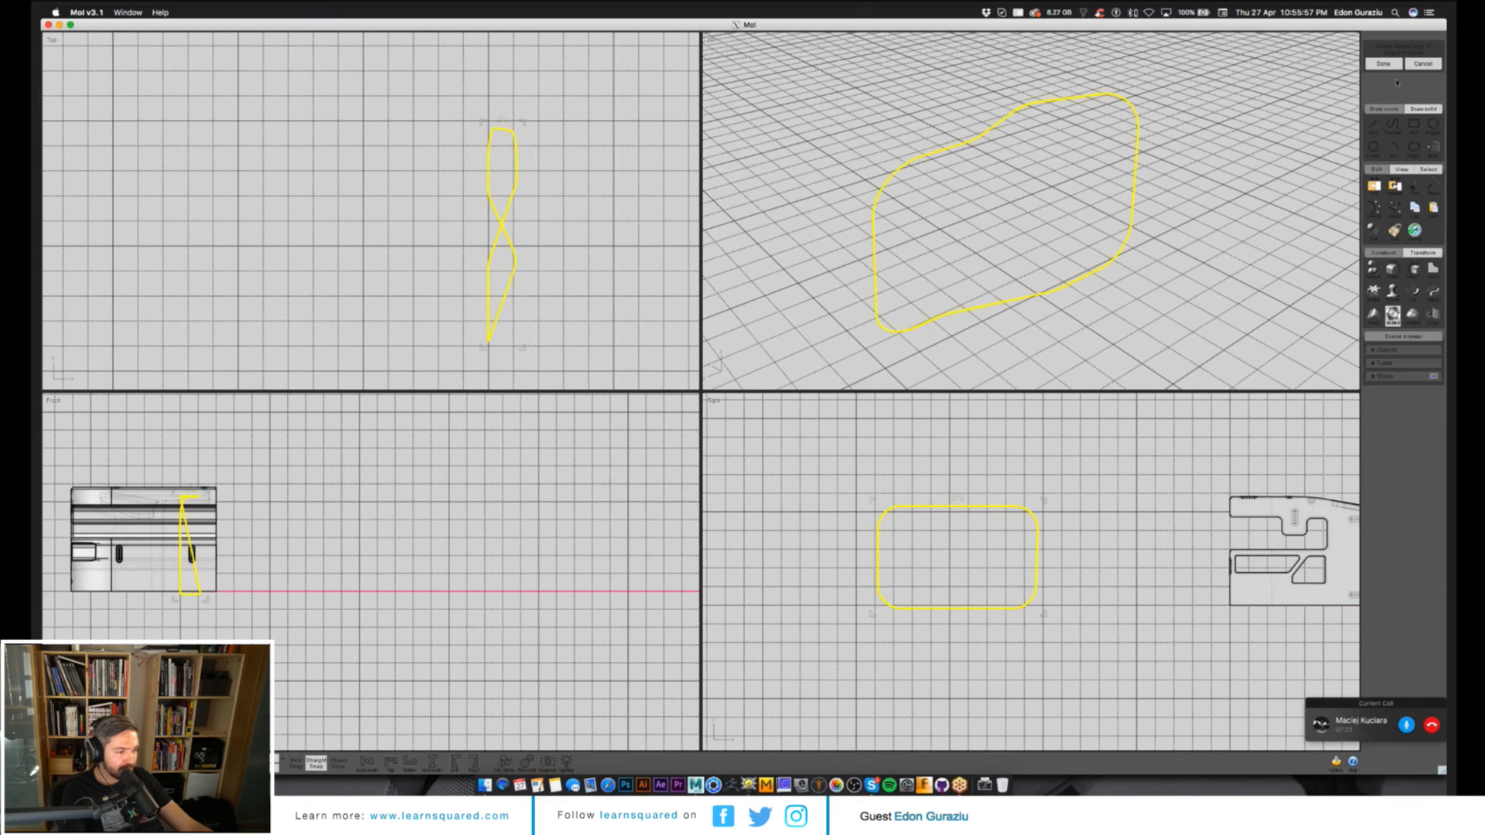
pyautogui.click(1434, 314)
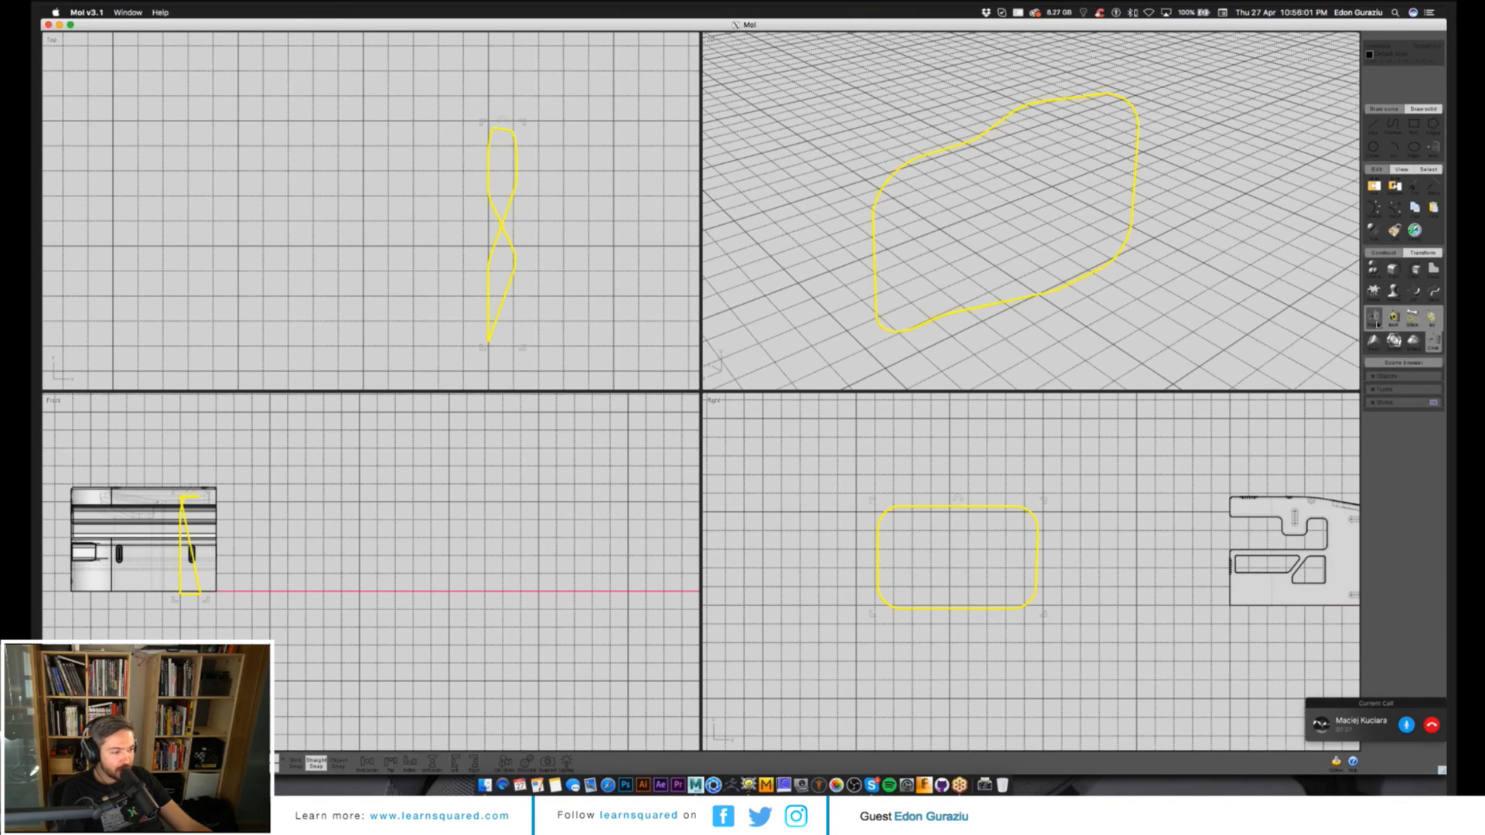
pyautogui.click(1376, 319)
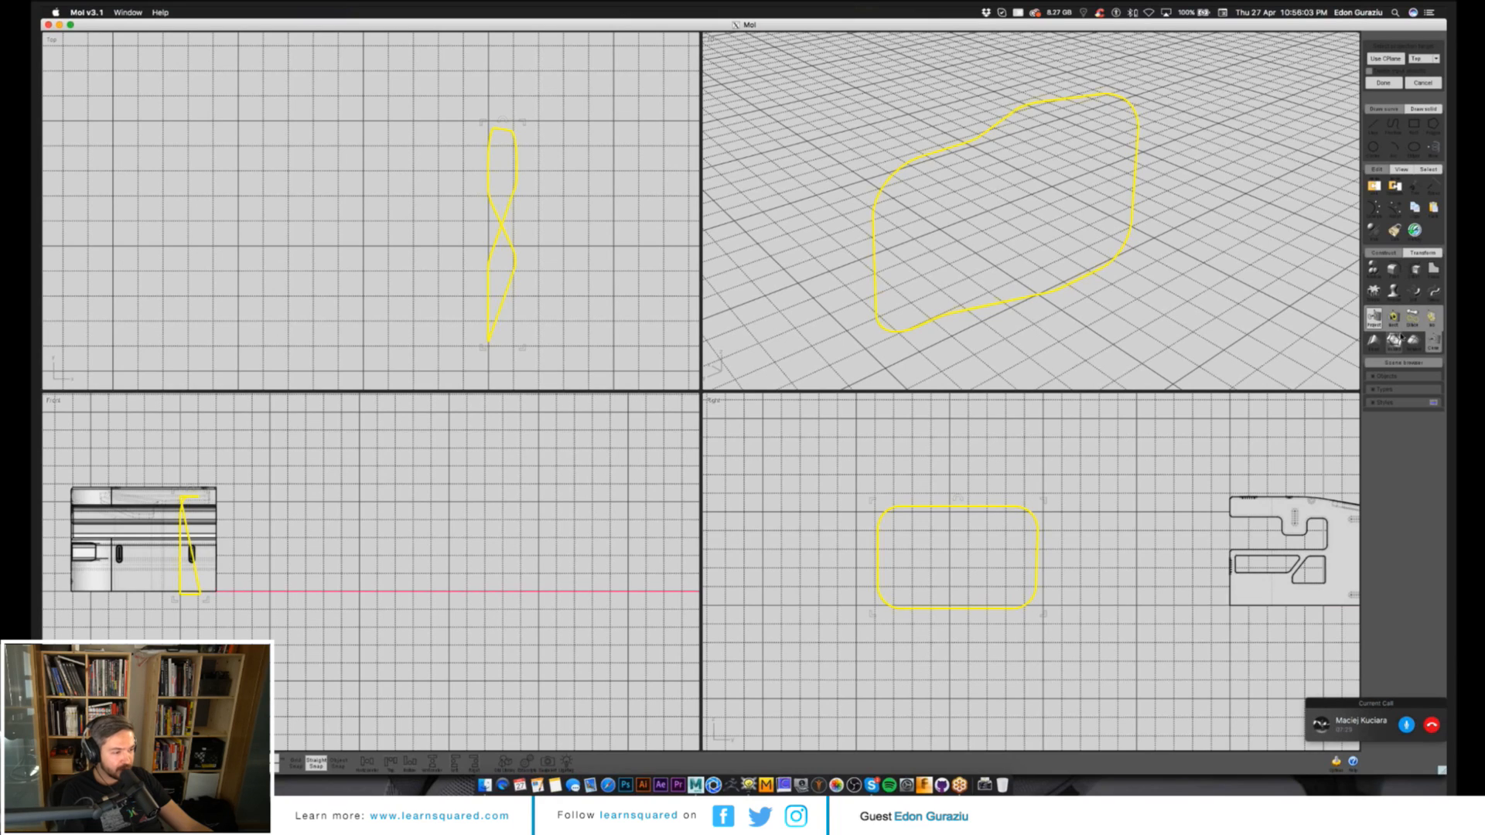
pyautogui.click(1416, 323)
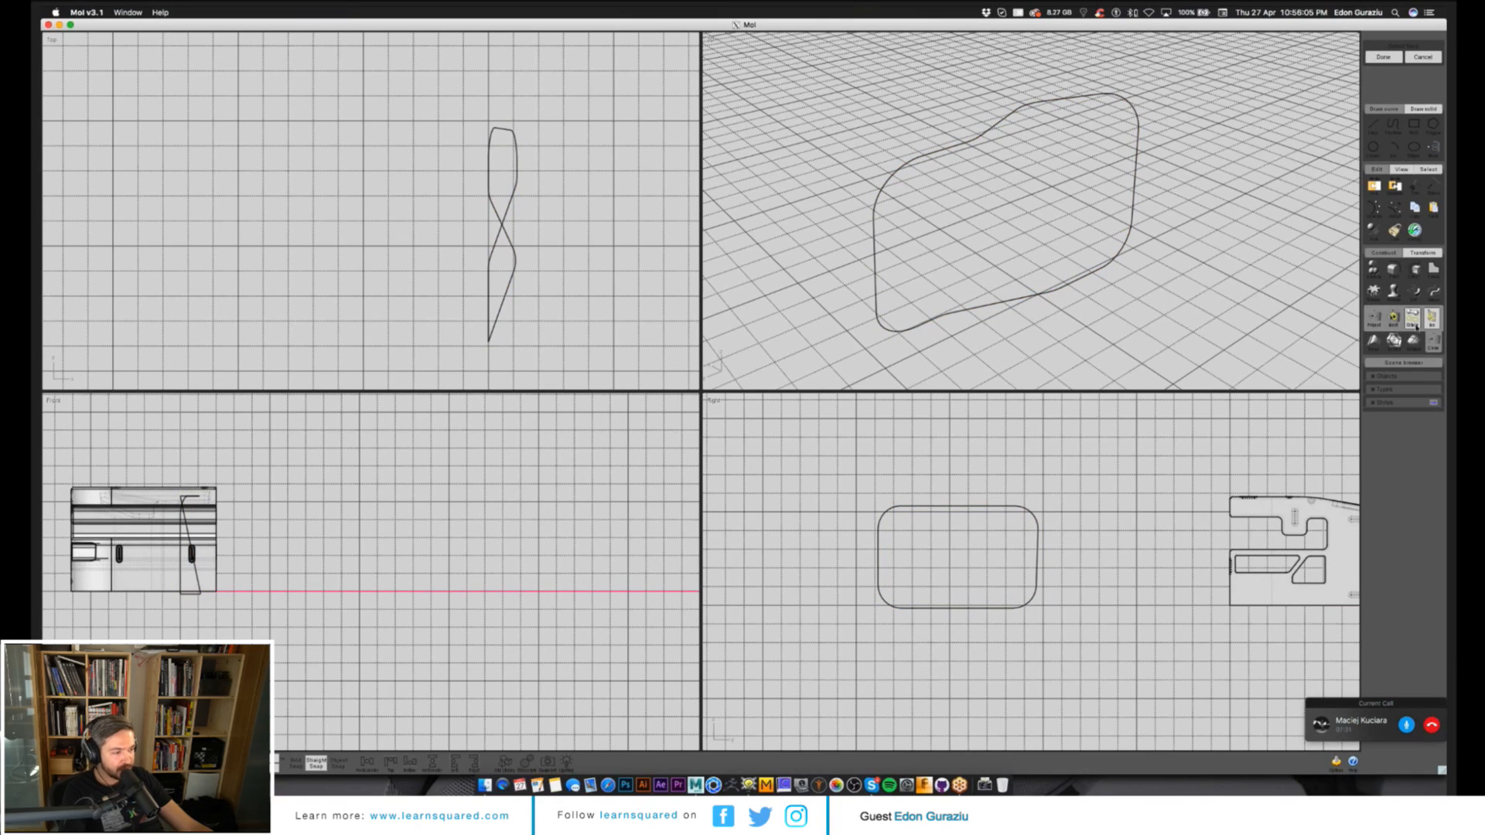
pyautogui.press('Escape')
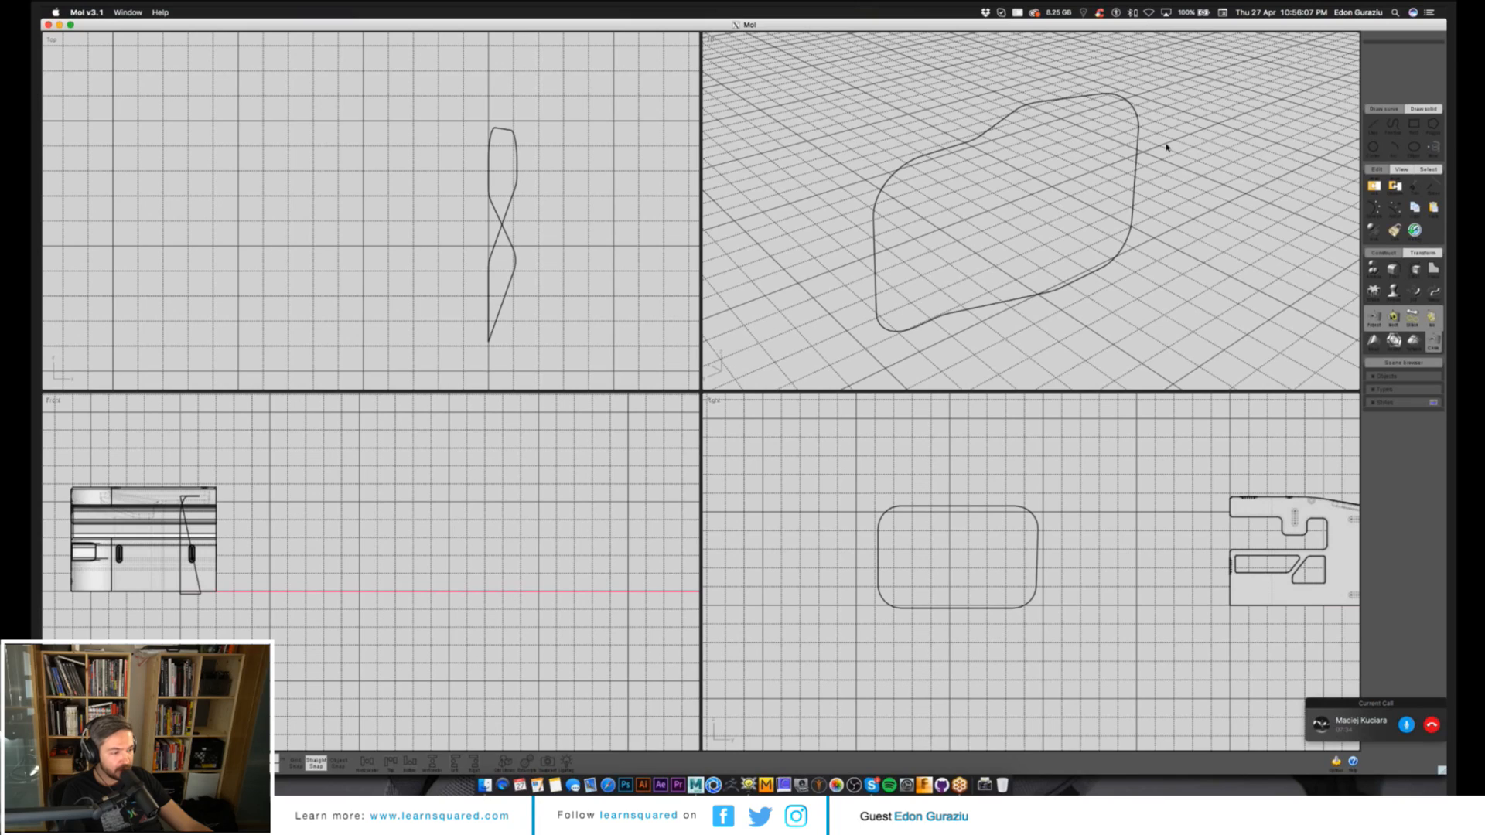
# Try a Straight loft between the rounded loop and a sideways copy of it, then discard the loft and the copy.
pyautogui.press('super+a')
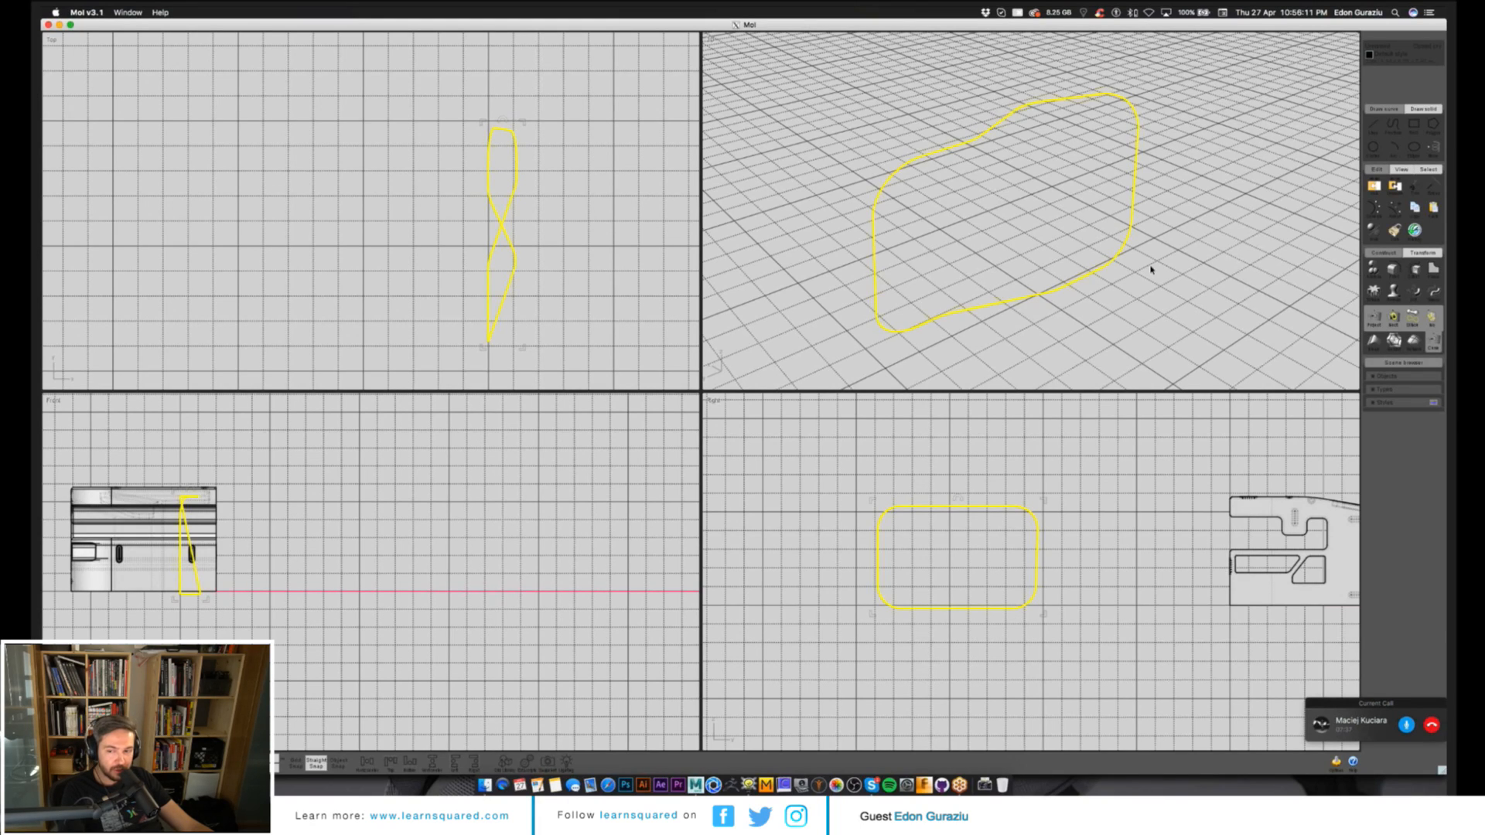
pyautogui.click(1416, 293)
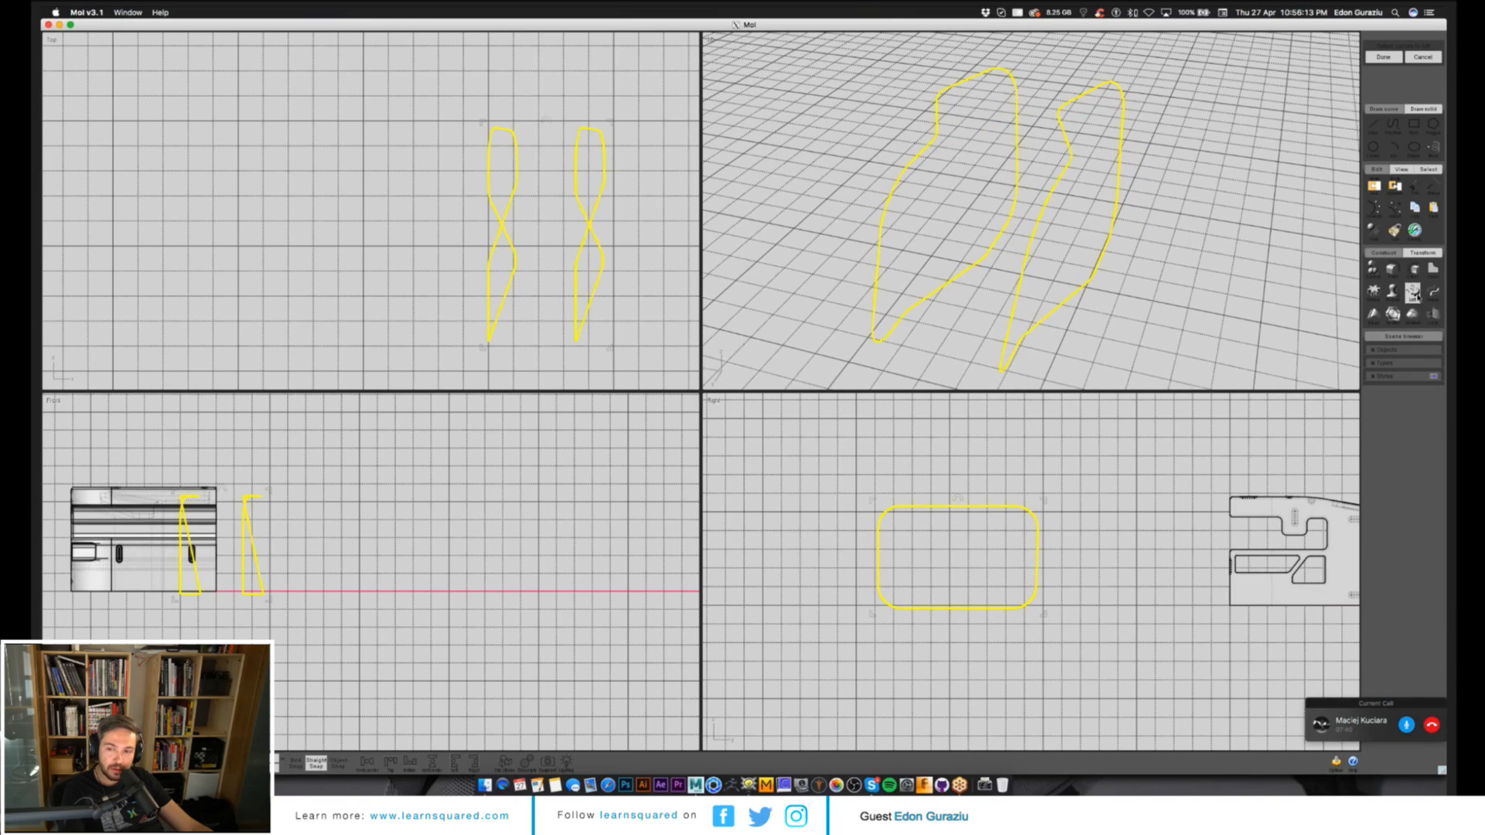
pyautogui.click(1384, 57)
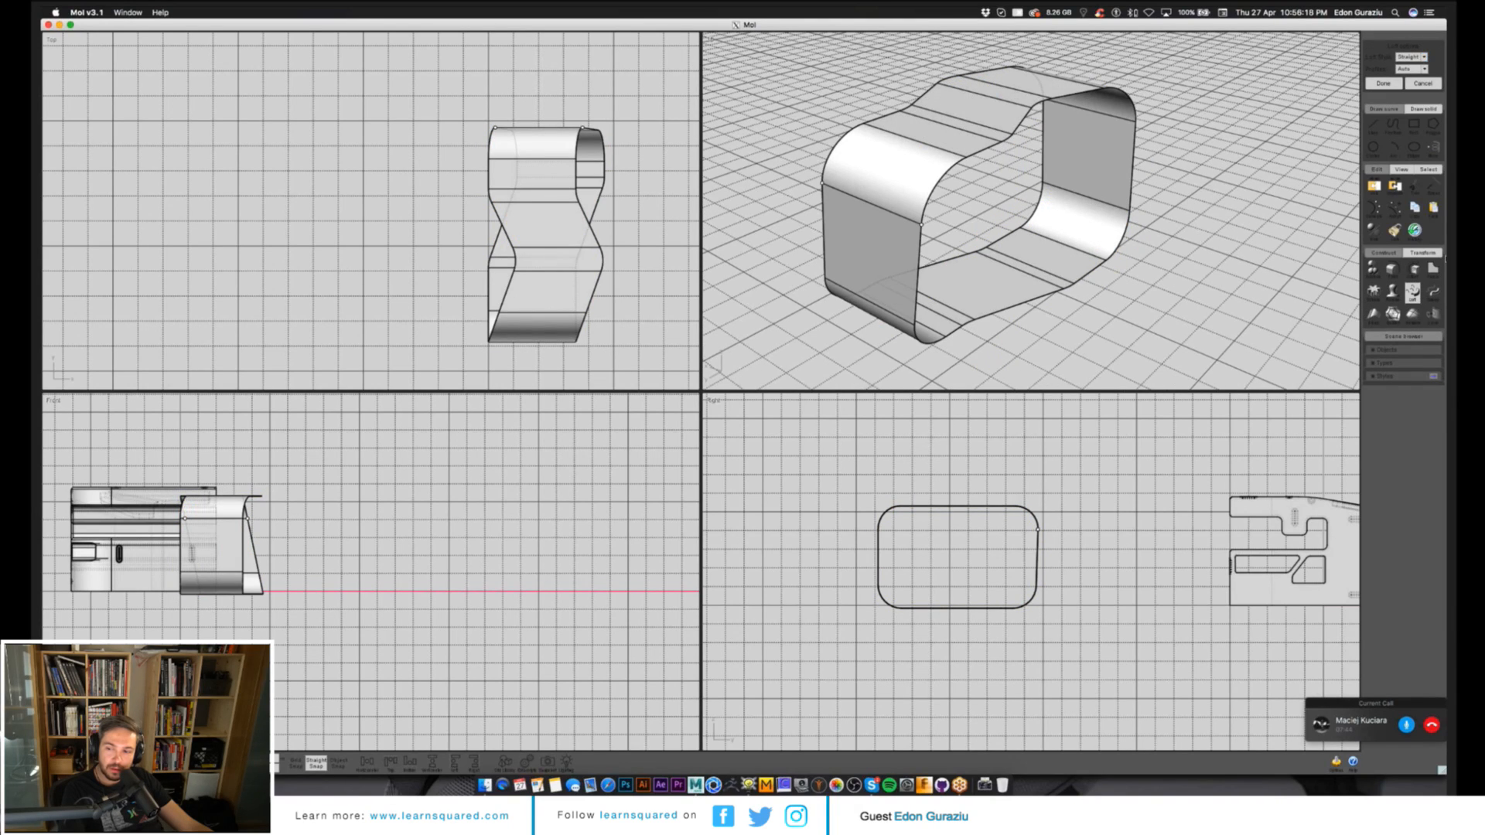
pyautogui.moveTo(1184, 221); pyautogui.dragTo(1124, 211)
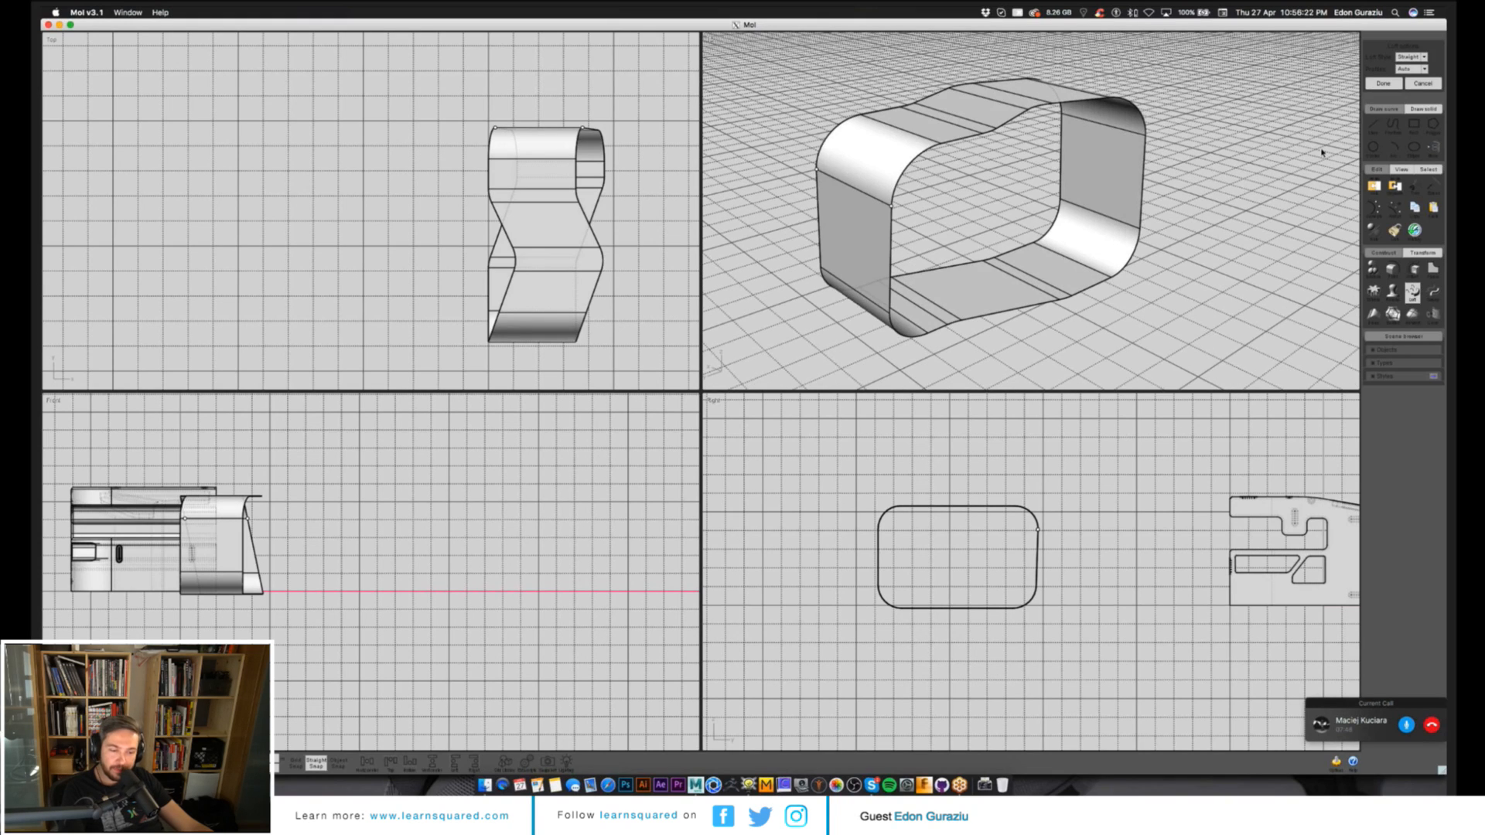
pyautogui.press('Escape')
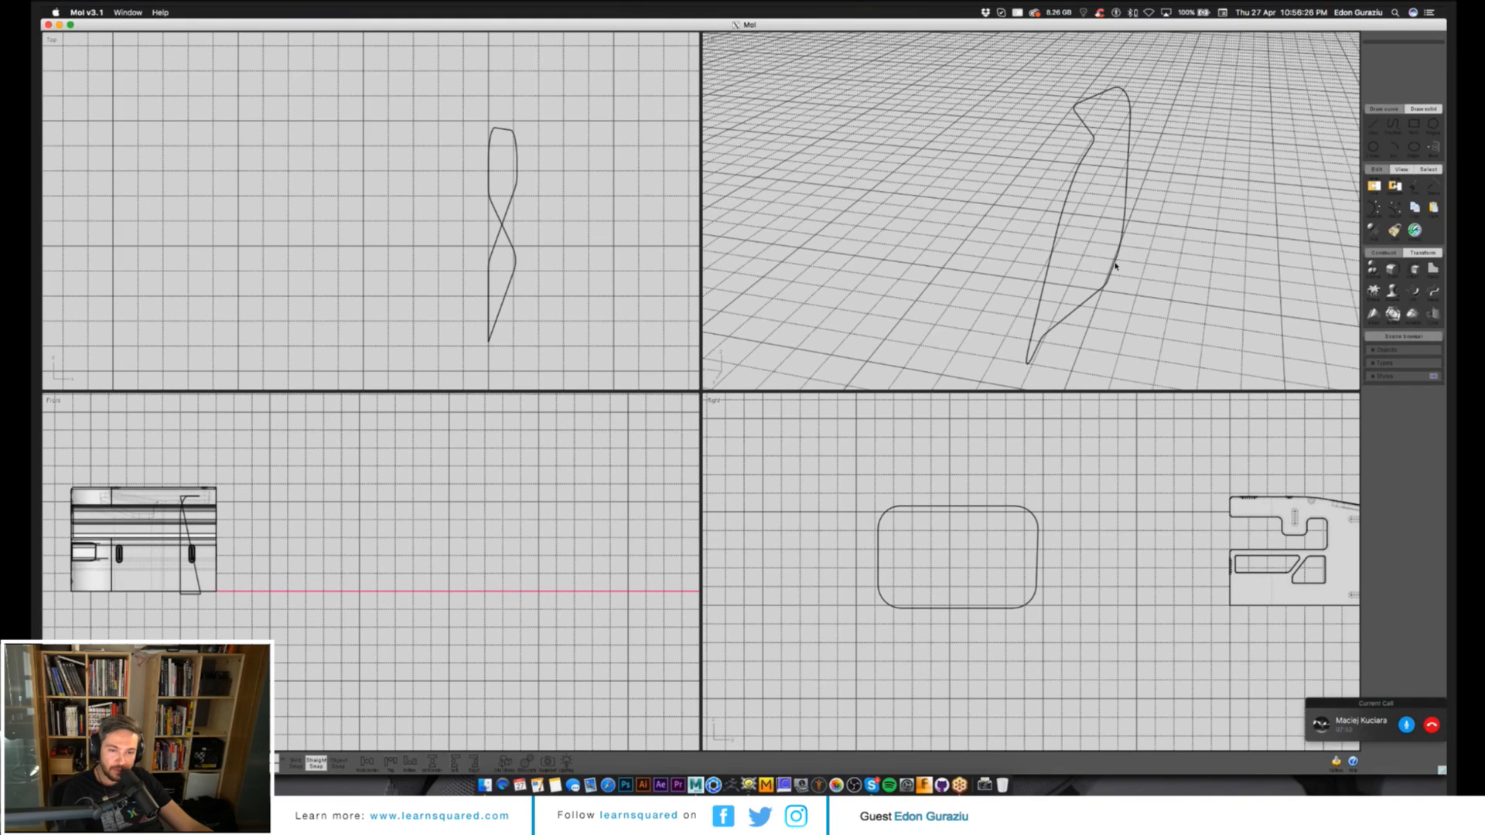
# Draw a straight horizontal rail line in the Top view, starting on the rounded loop's outer edge and running across past its opposite side.
pyautogui.scroll(-2, 500, 213)
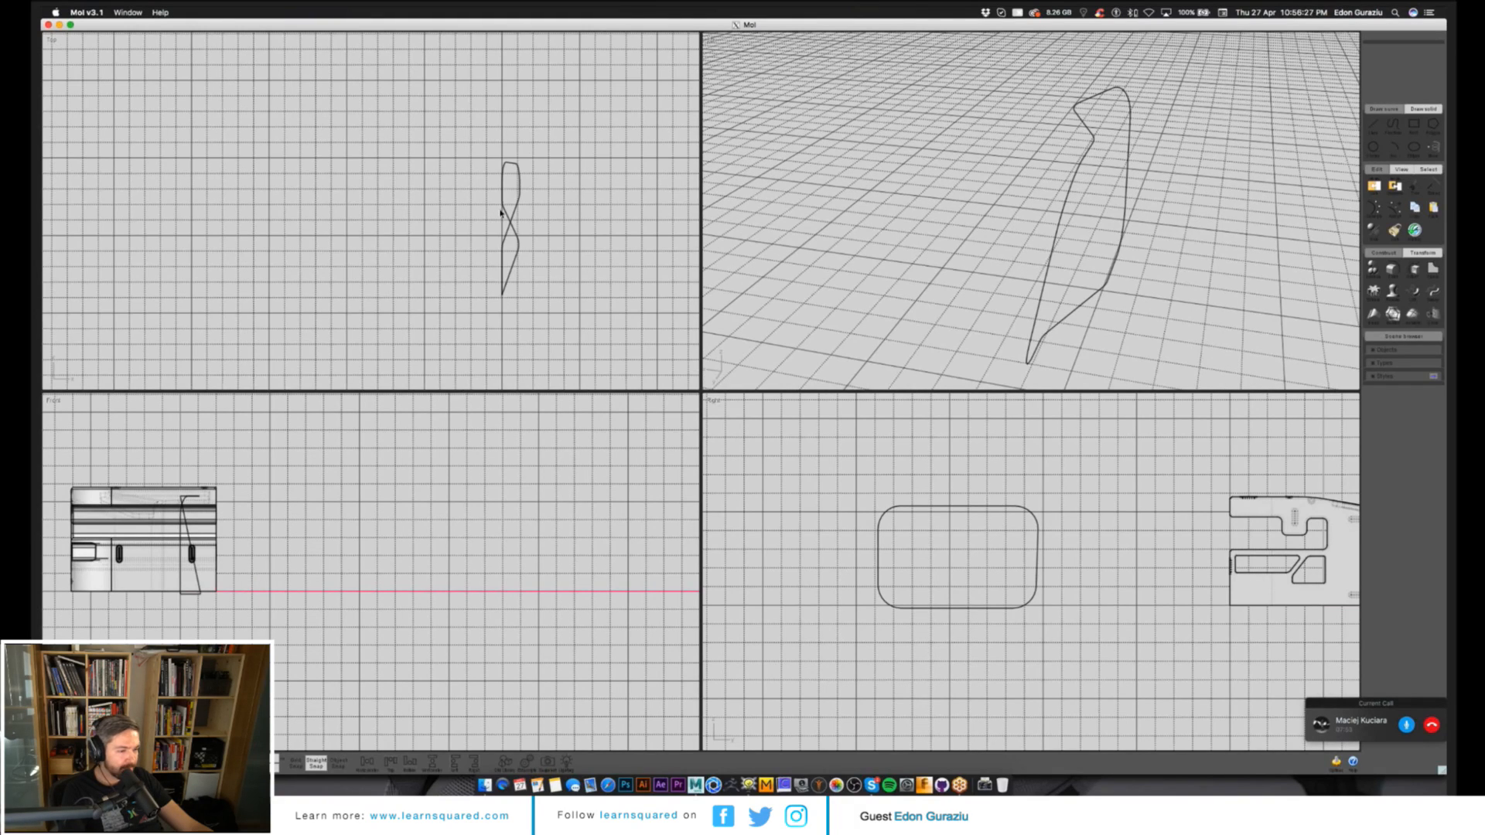
pyautogui.scroll(2, 627, 284)
pyautogui.click(1374, 124)
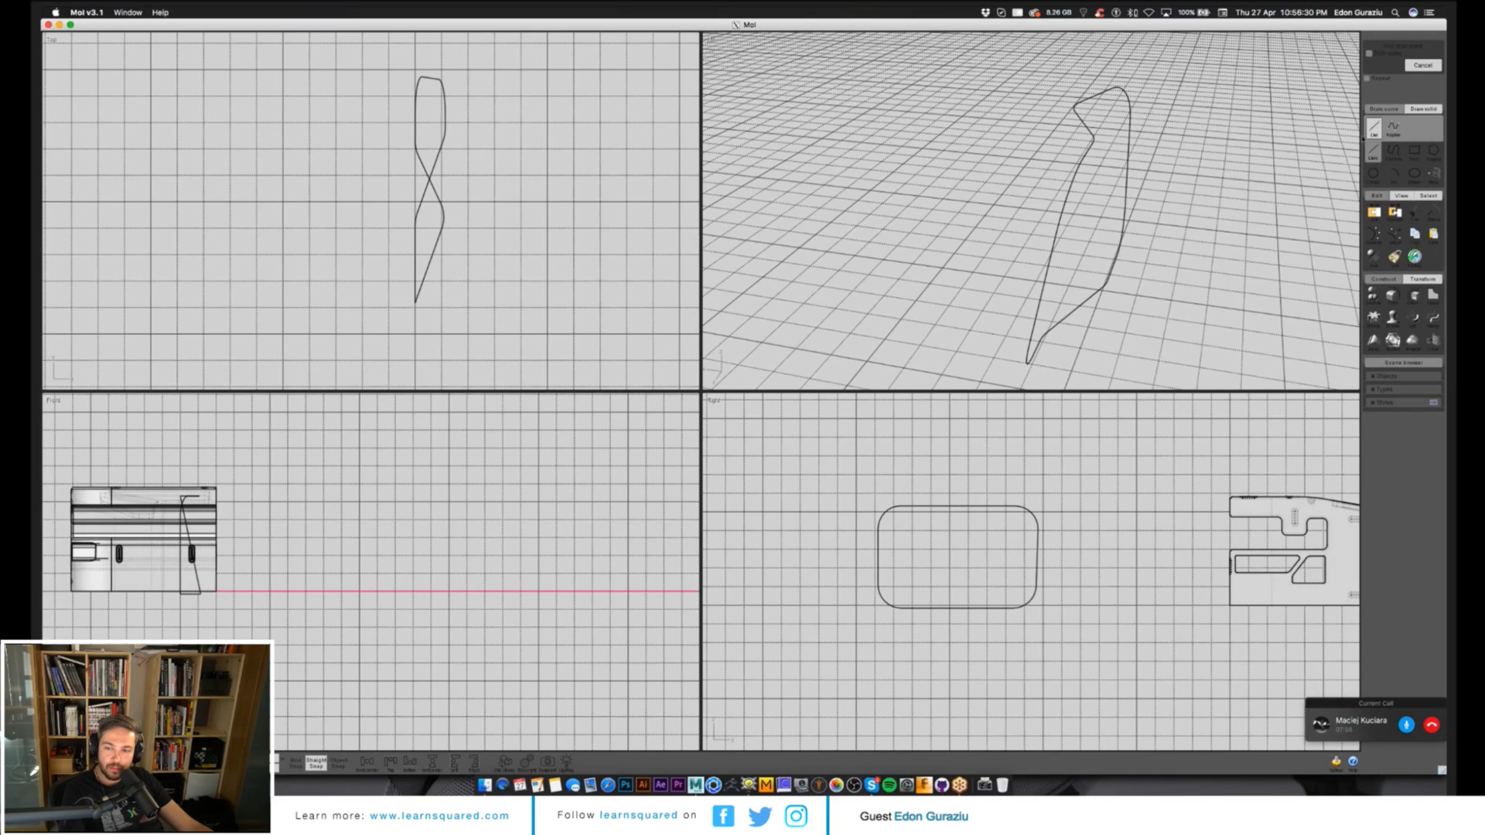
pyautogui.click(446, 121)
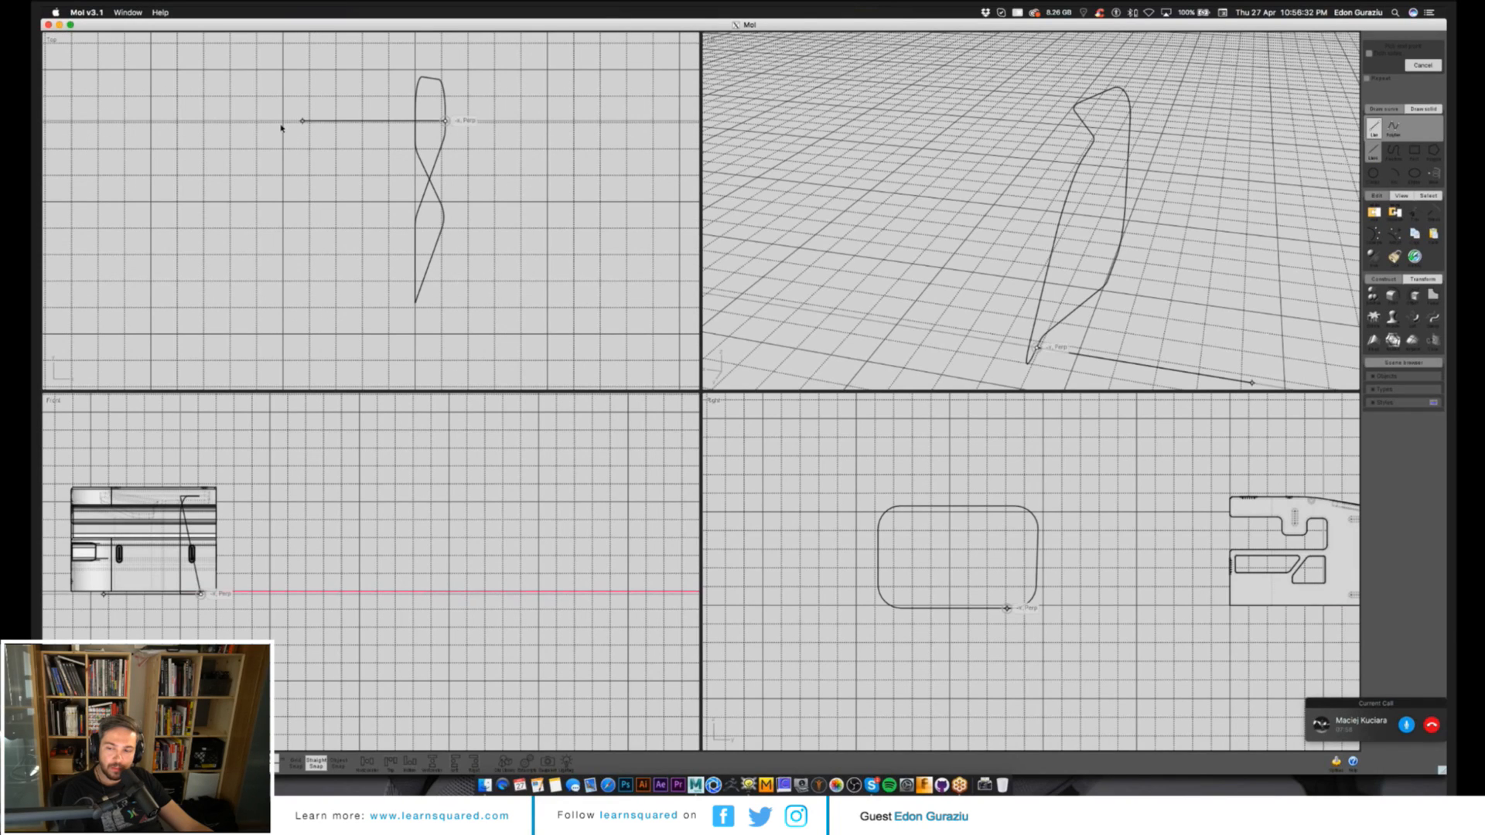
pyautogui.click(269, 120)
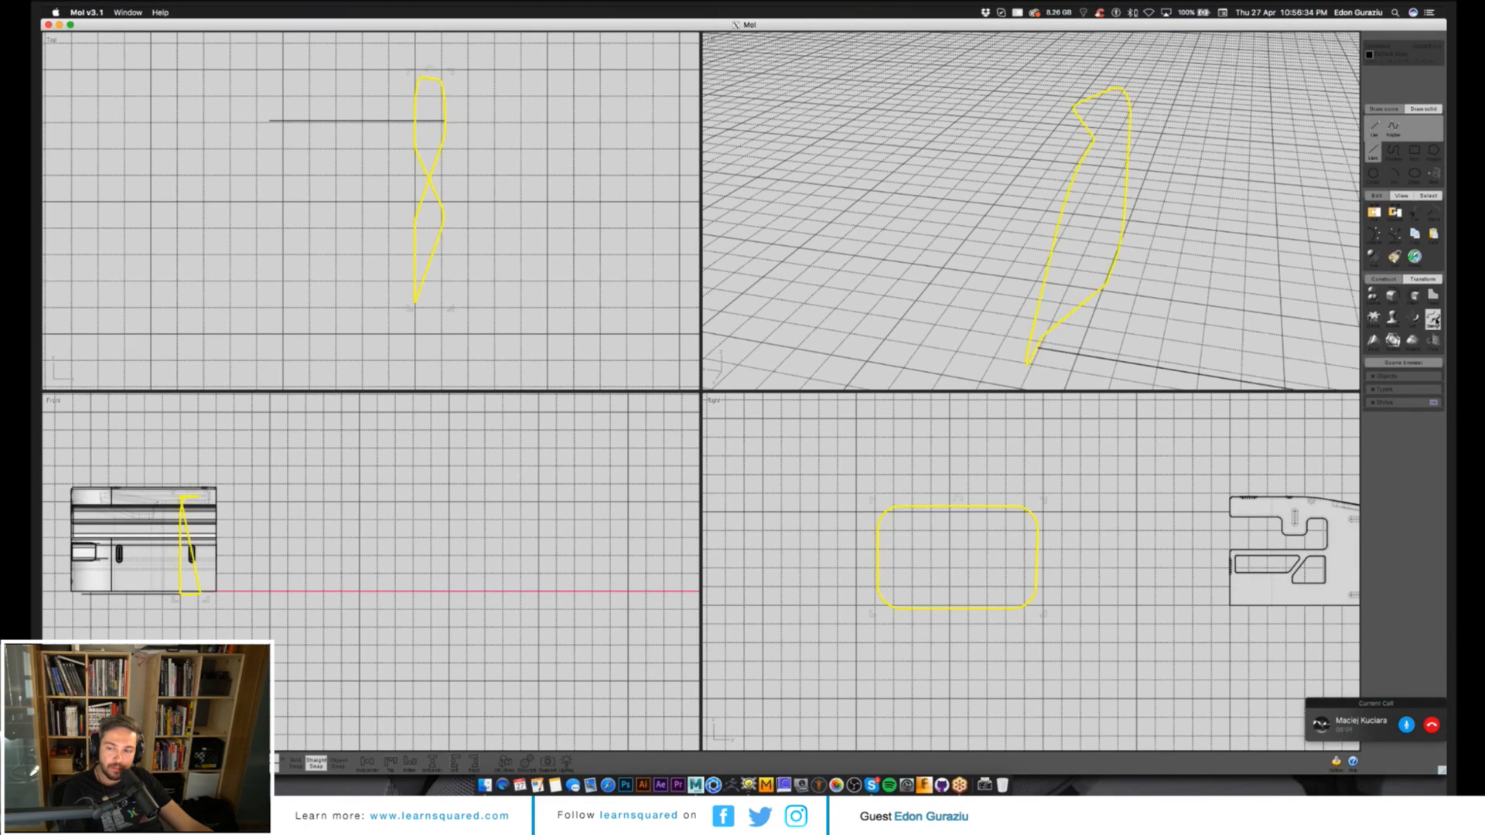
# Try sweeping the rounded loop along the straight rail line, inspect the shape and the sweep's option lists, and cancel the sweep.
pyautogui.click(1432, 319)
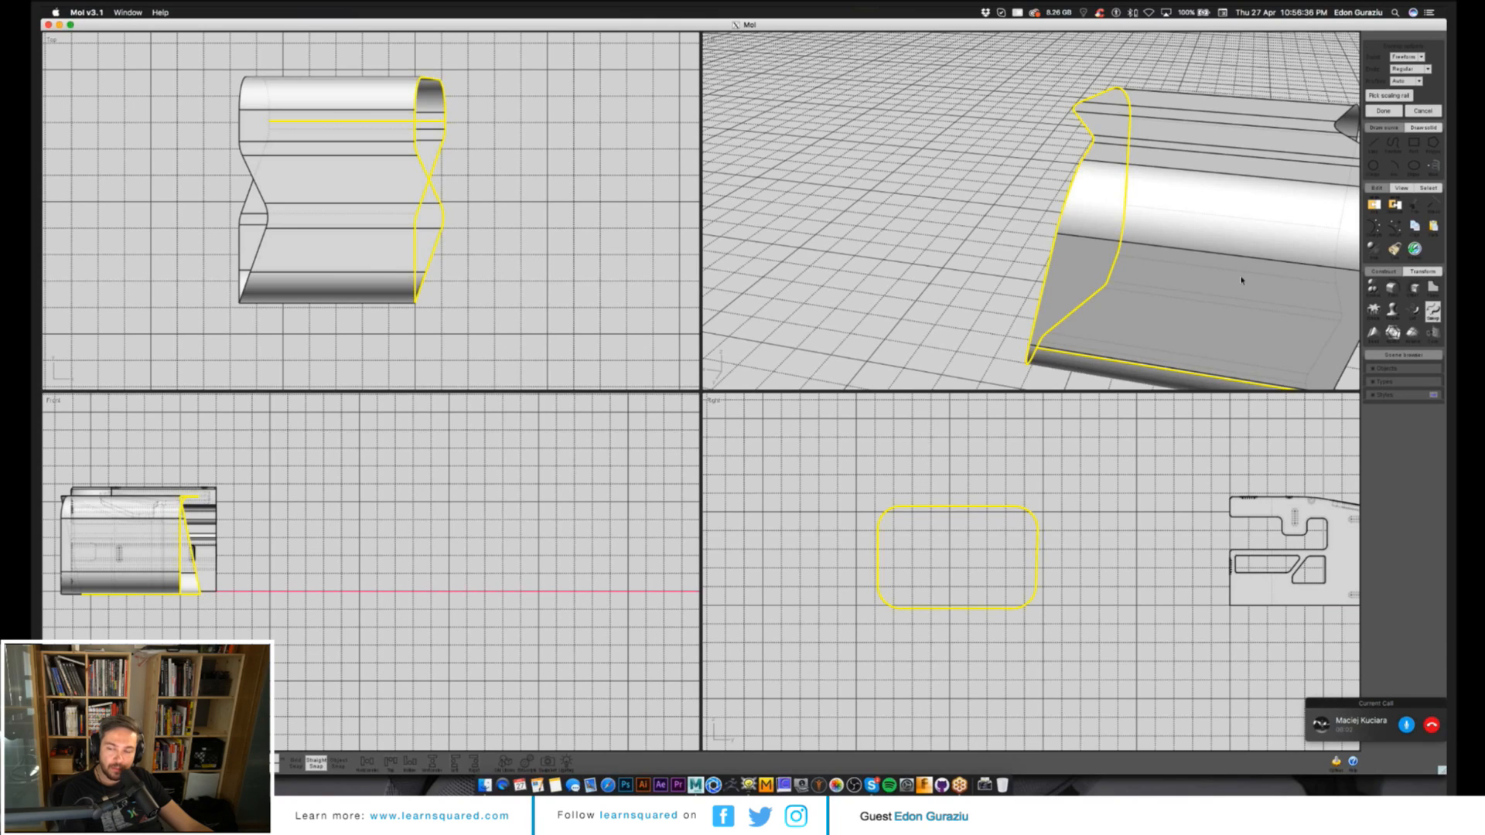
pyautogui.click(1420, 82)
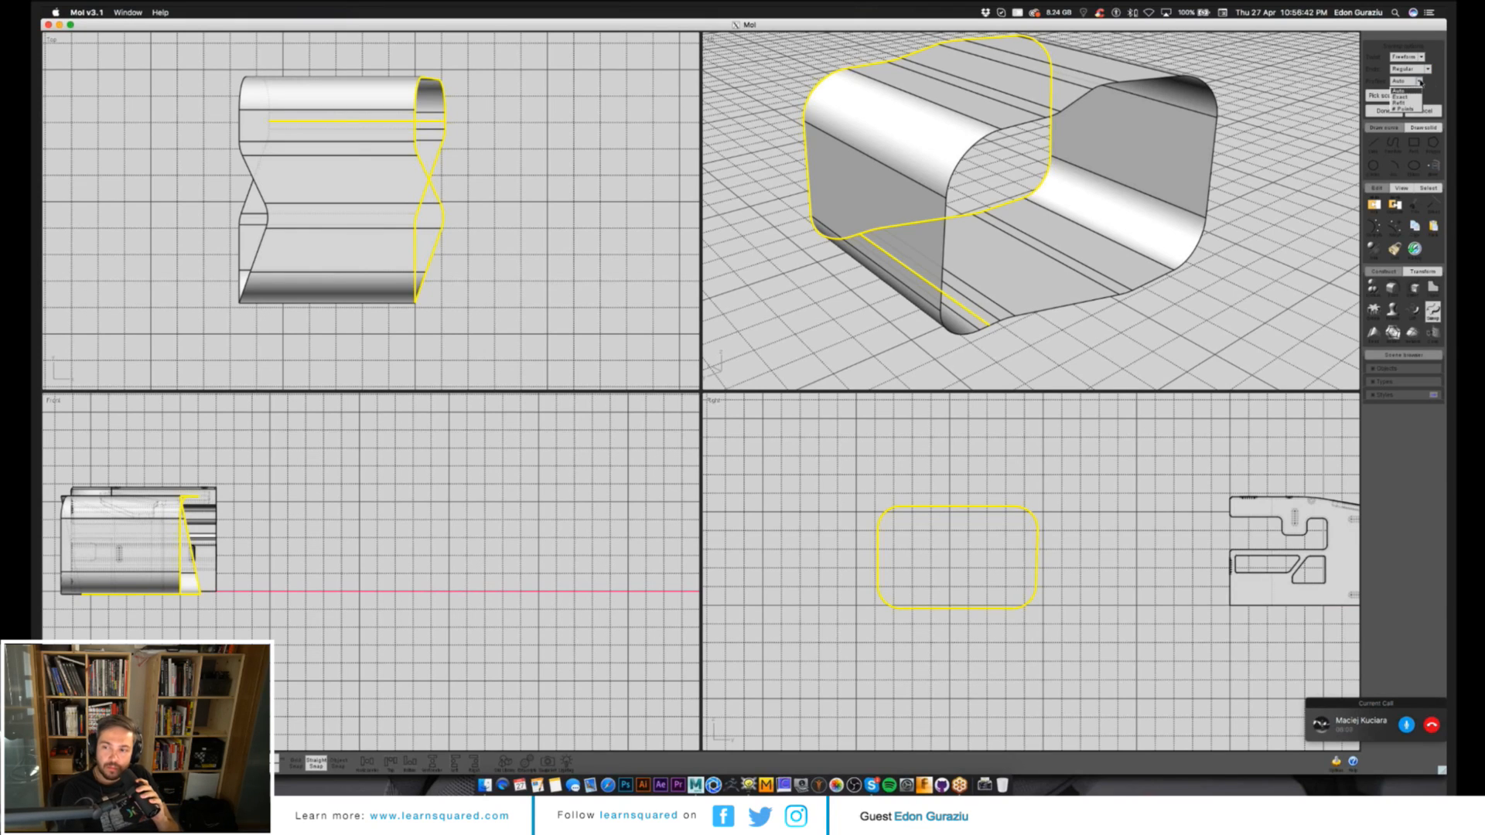
pyautogui.click(1429, 68)
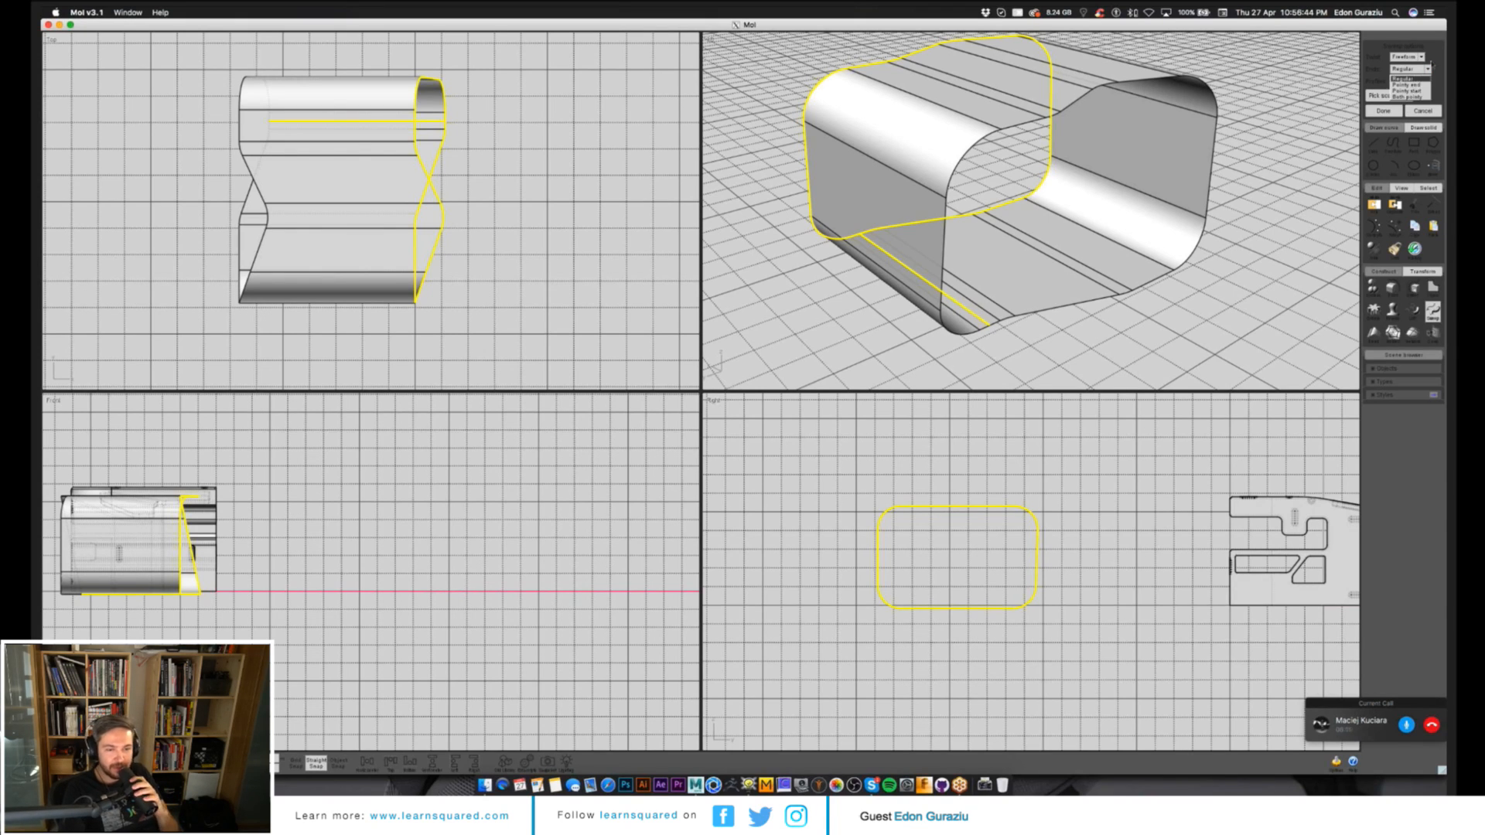
pyautogui.click(1425, 56)
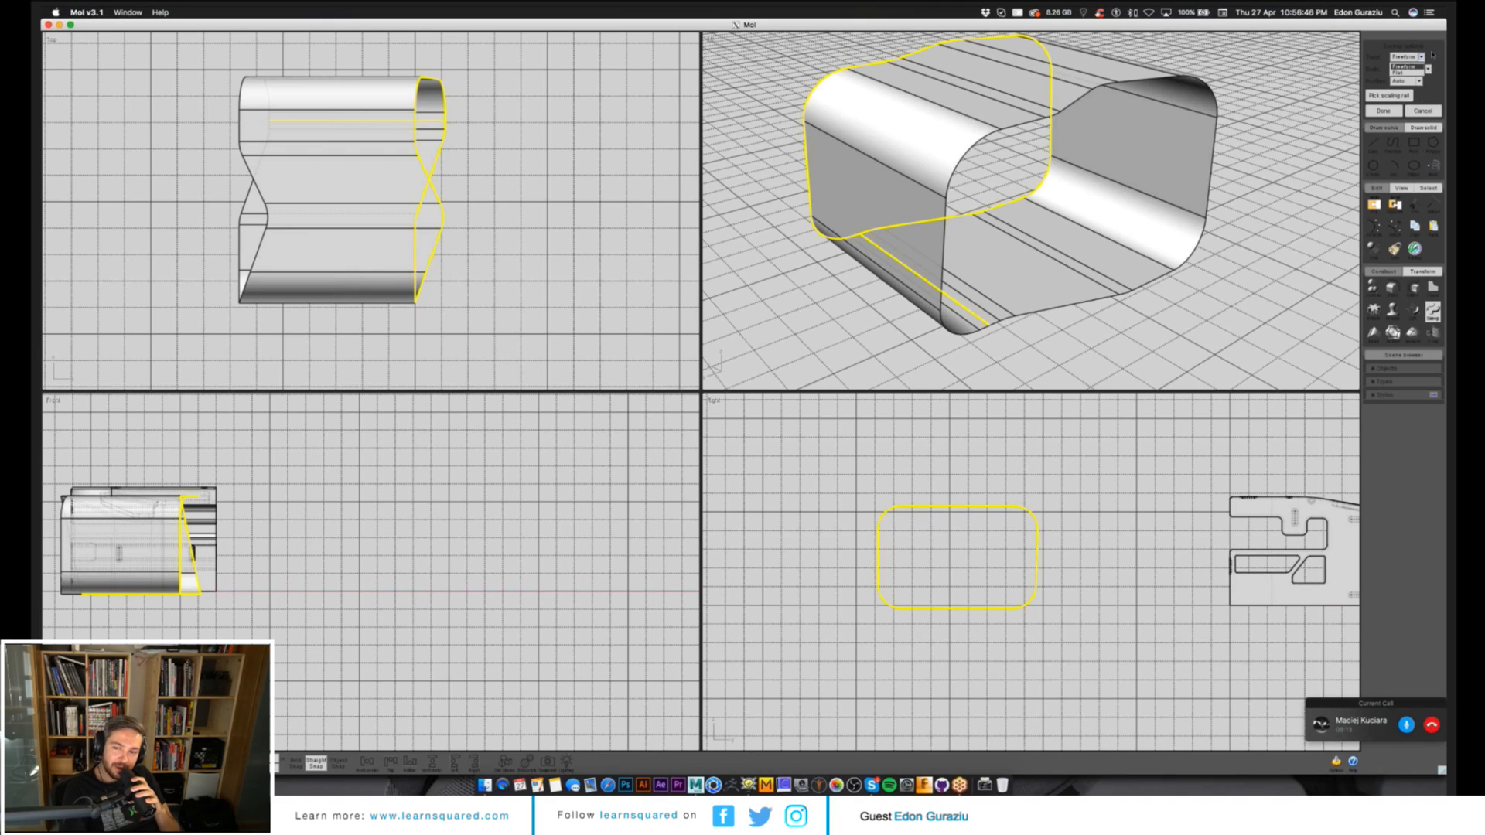
pyautogui.click(1433, 54)
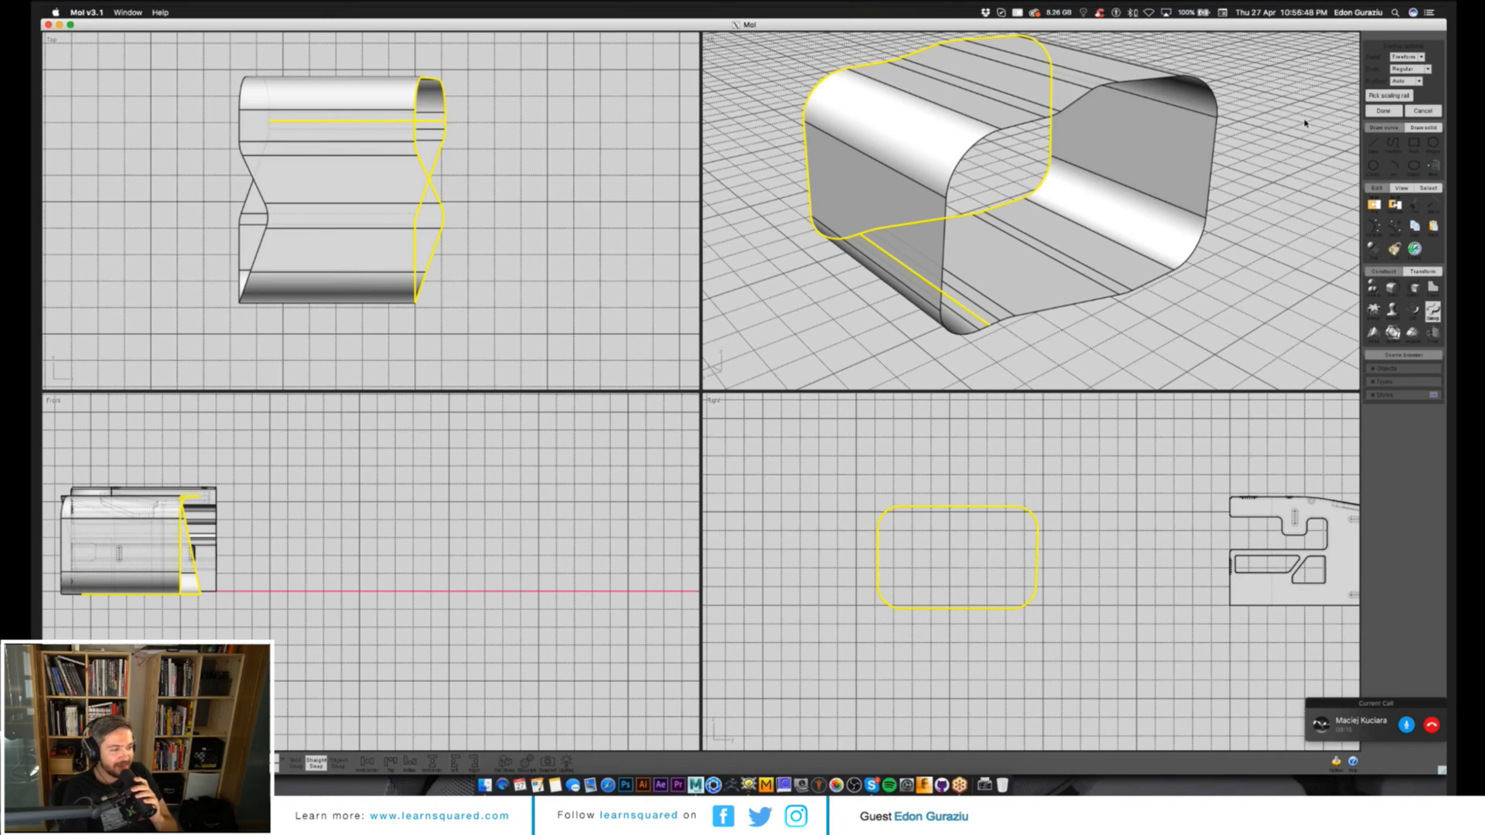
pyautogui.moveTo(1305, 122); pyautogui.dragTo(1199, 181)
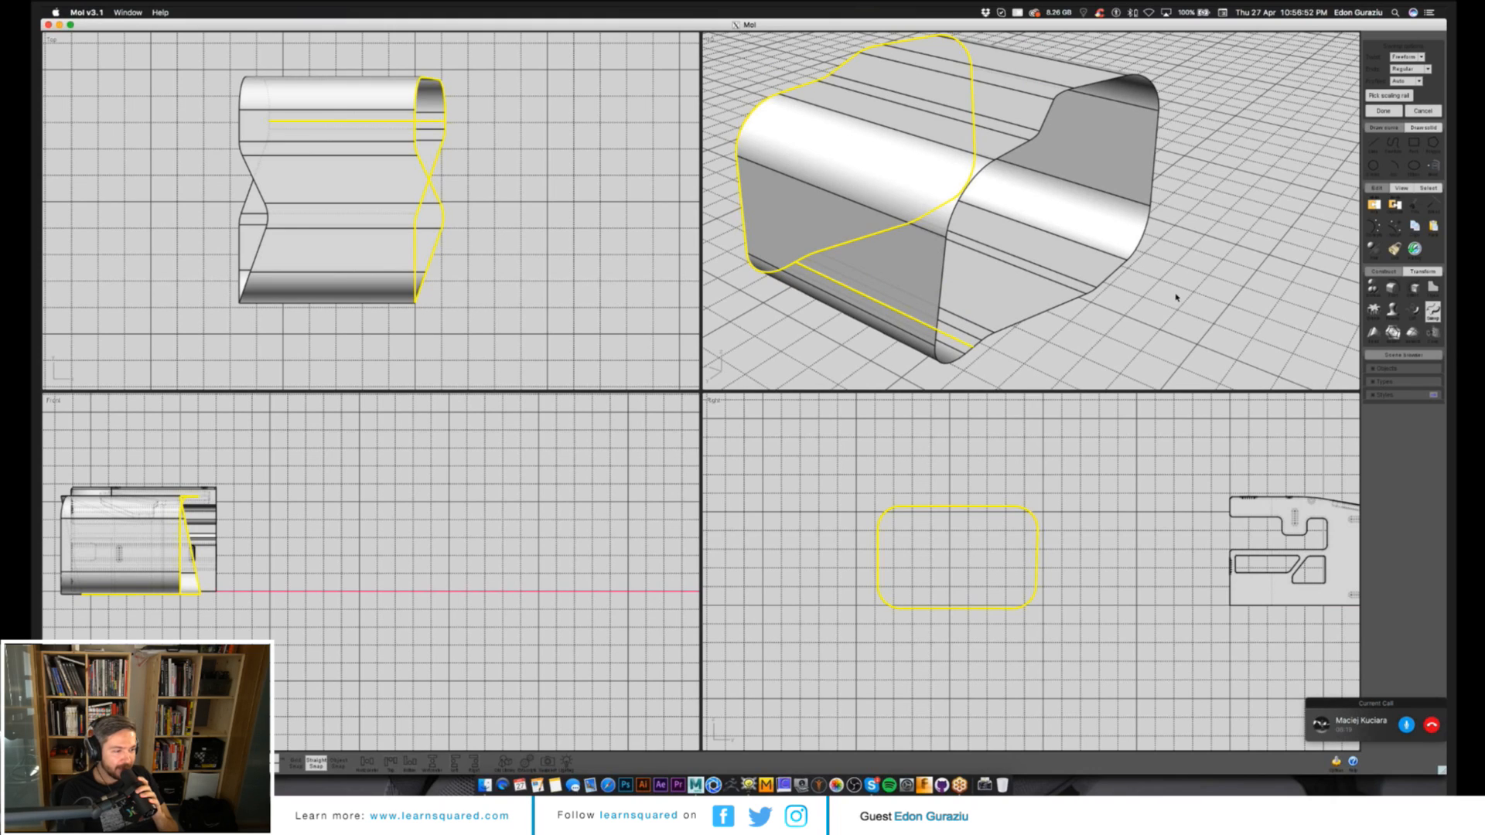
pyautogui.moveTo(1176, 297); pyautogui.dragTo(1107, 247)
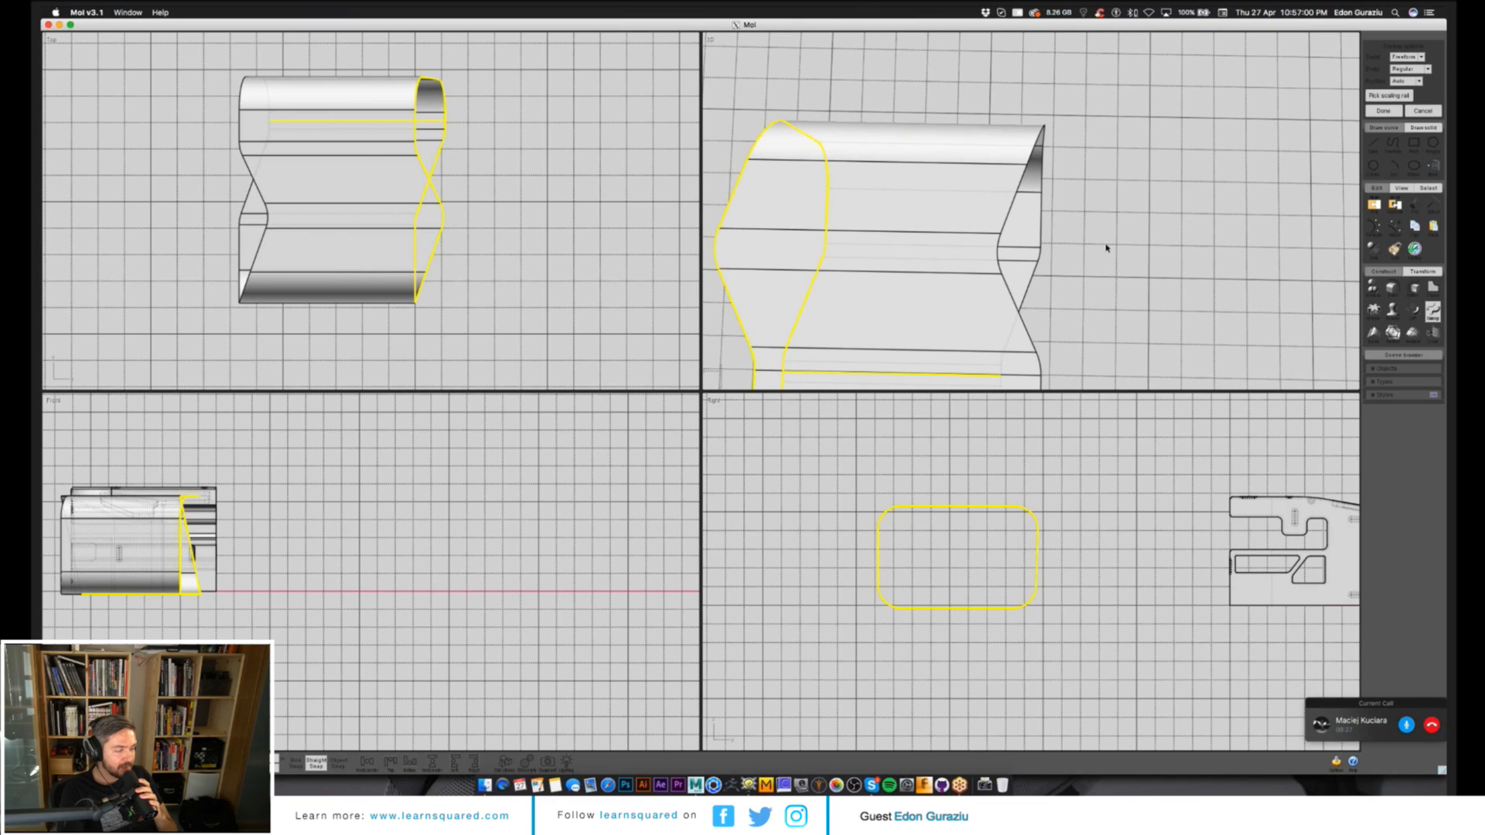
pyautogui.moveTo(1107, 246); pyautogui.dragTo(1049, 247)
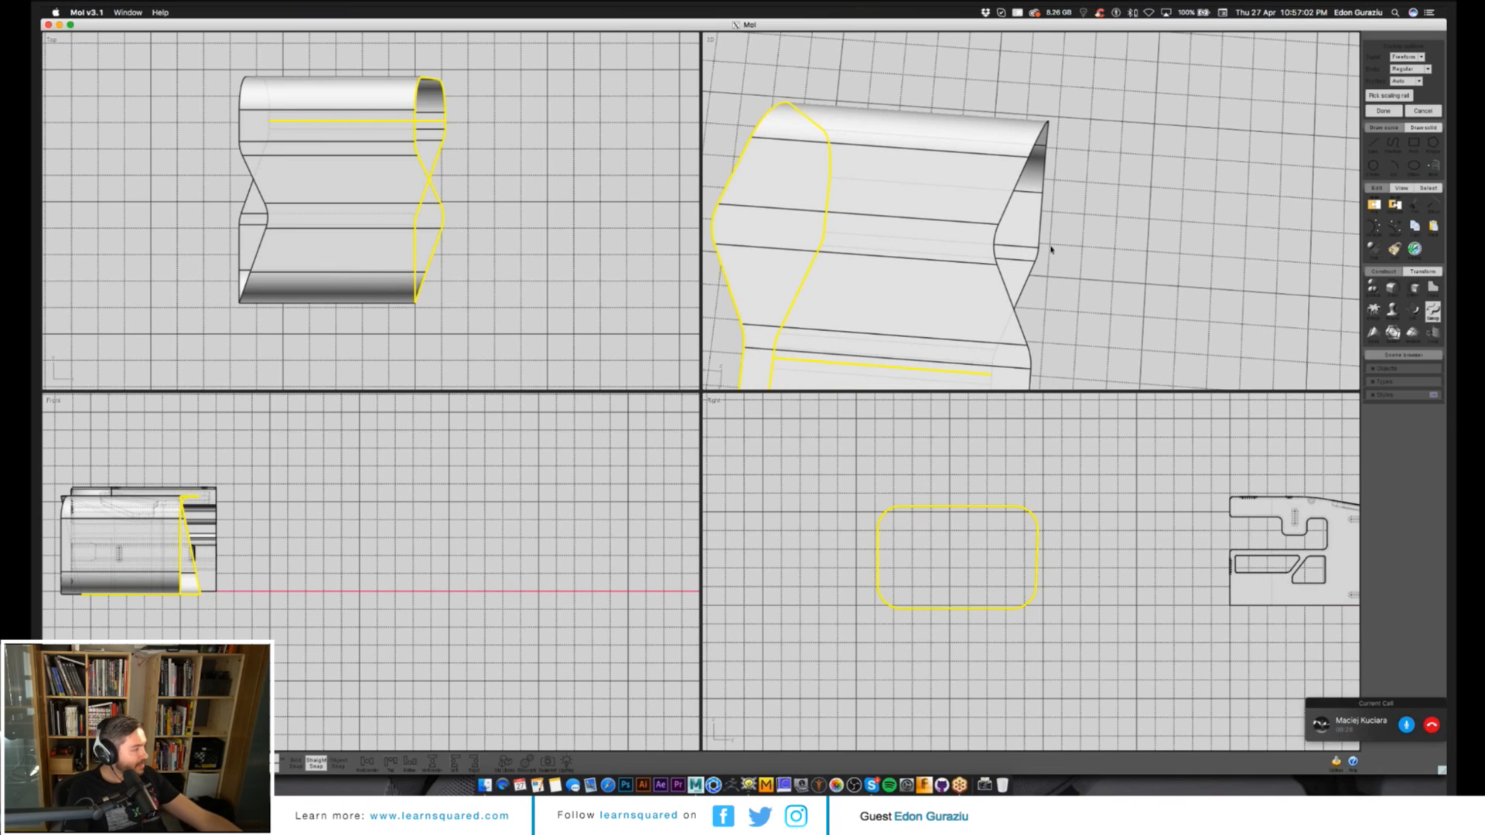
pyautogui.moveTo(1051, 250); pyautogui.dragTo(1057, 280, button='right')
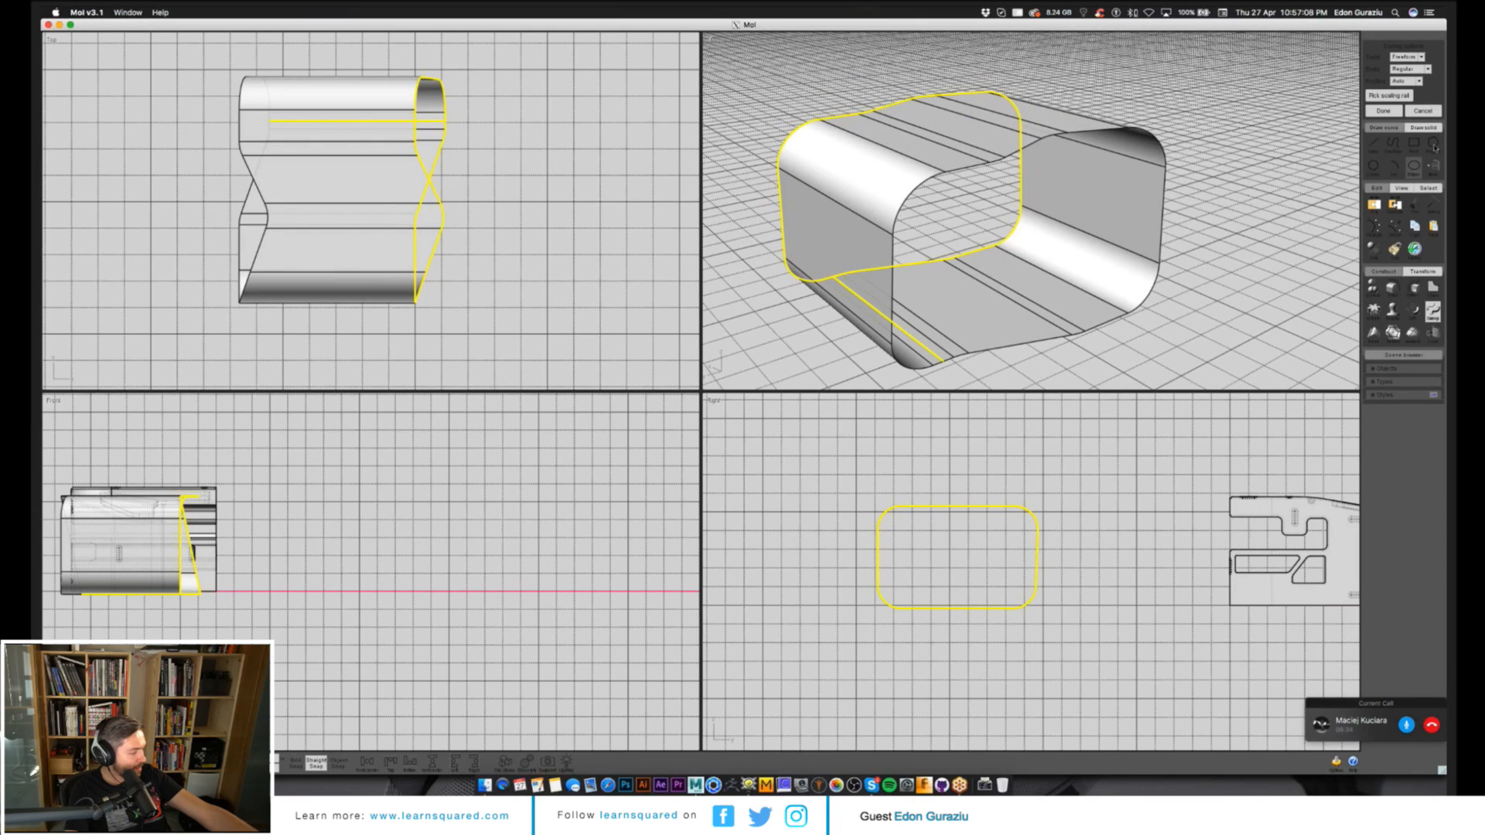
pyautogui.press('Escape')
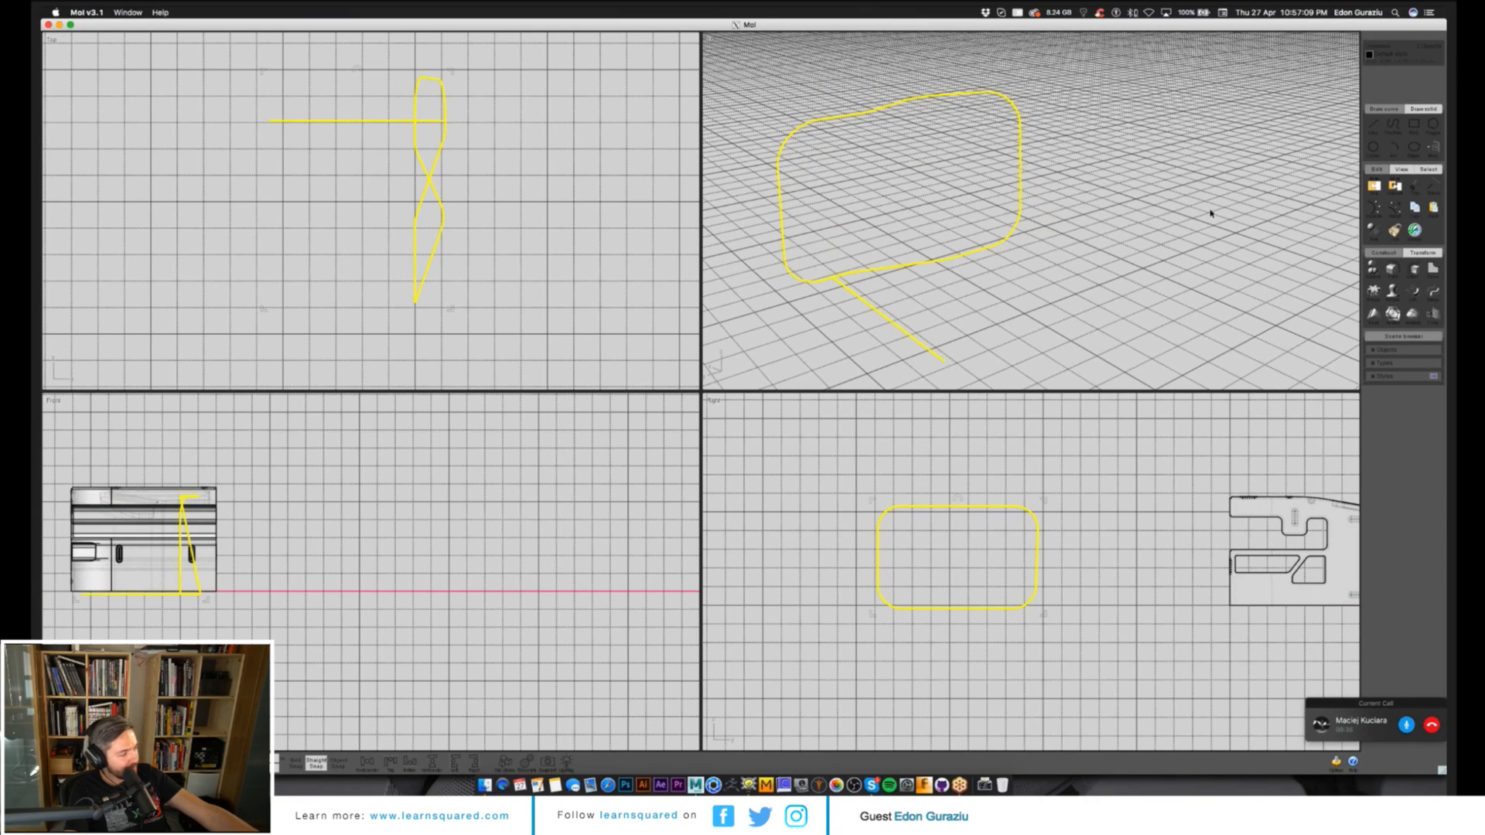
# Delete the rail line and the rounded loop.
pyautogui.click(1211, 214)
pyautogui.moveTo(1212, 214); pyautogui.dragTo(1158, 285, button='right')
pyautogui.hotkey('ctrl', 'a')
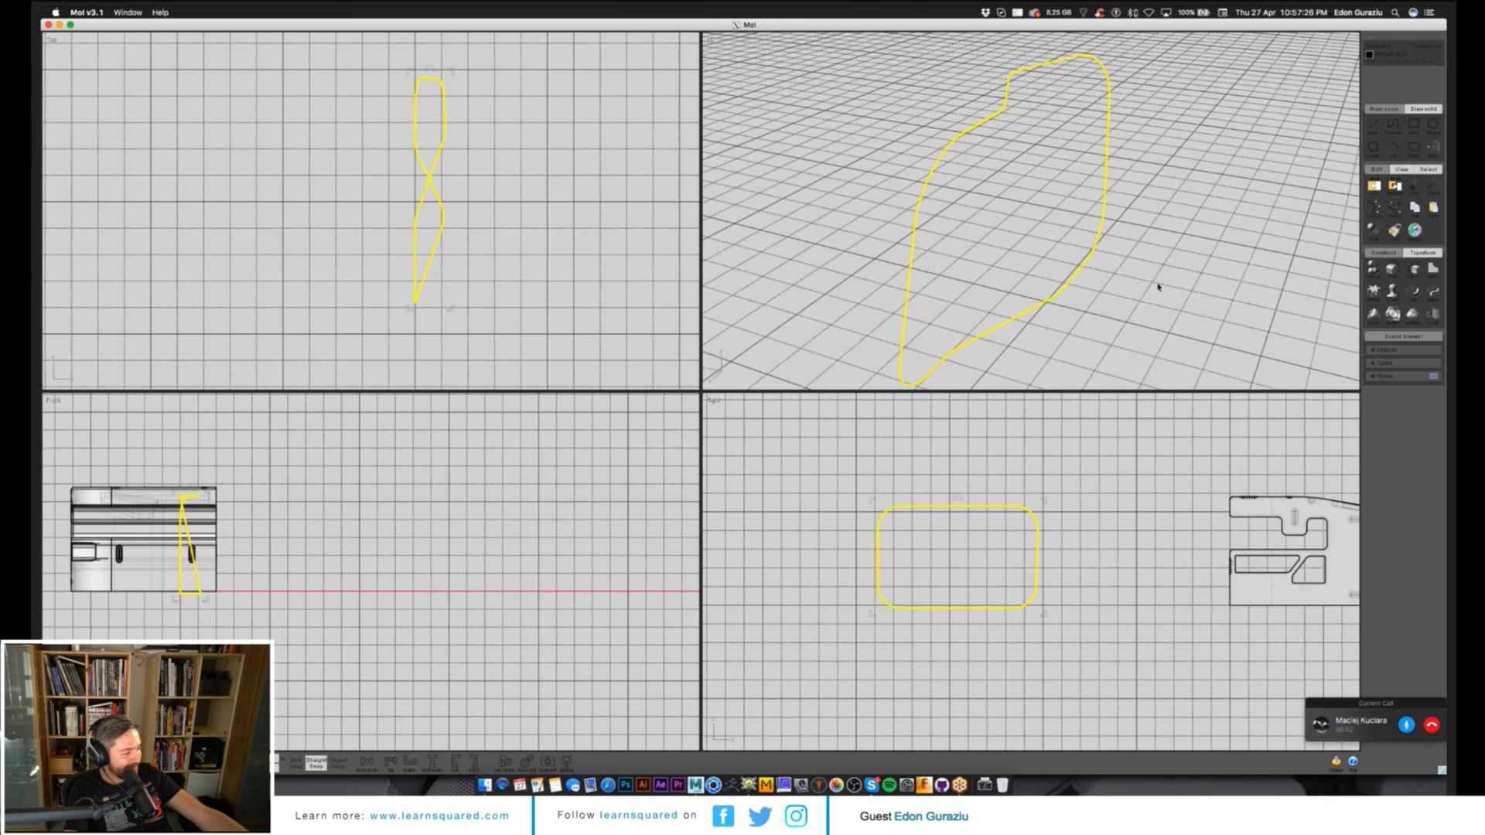
pyautogui.press('Delete')
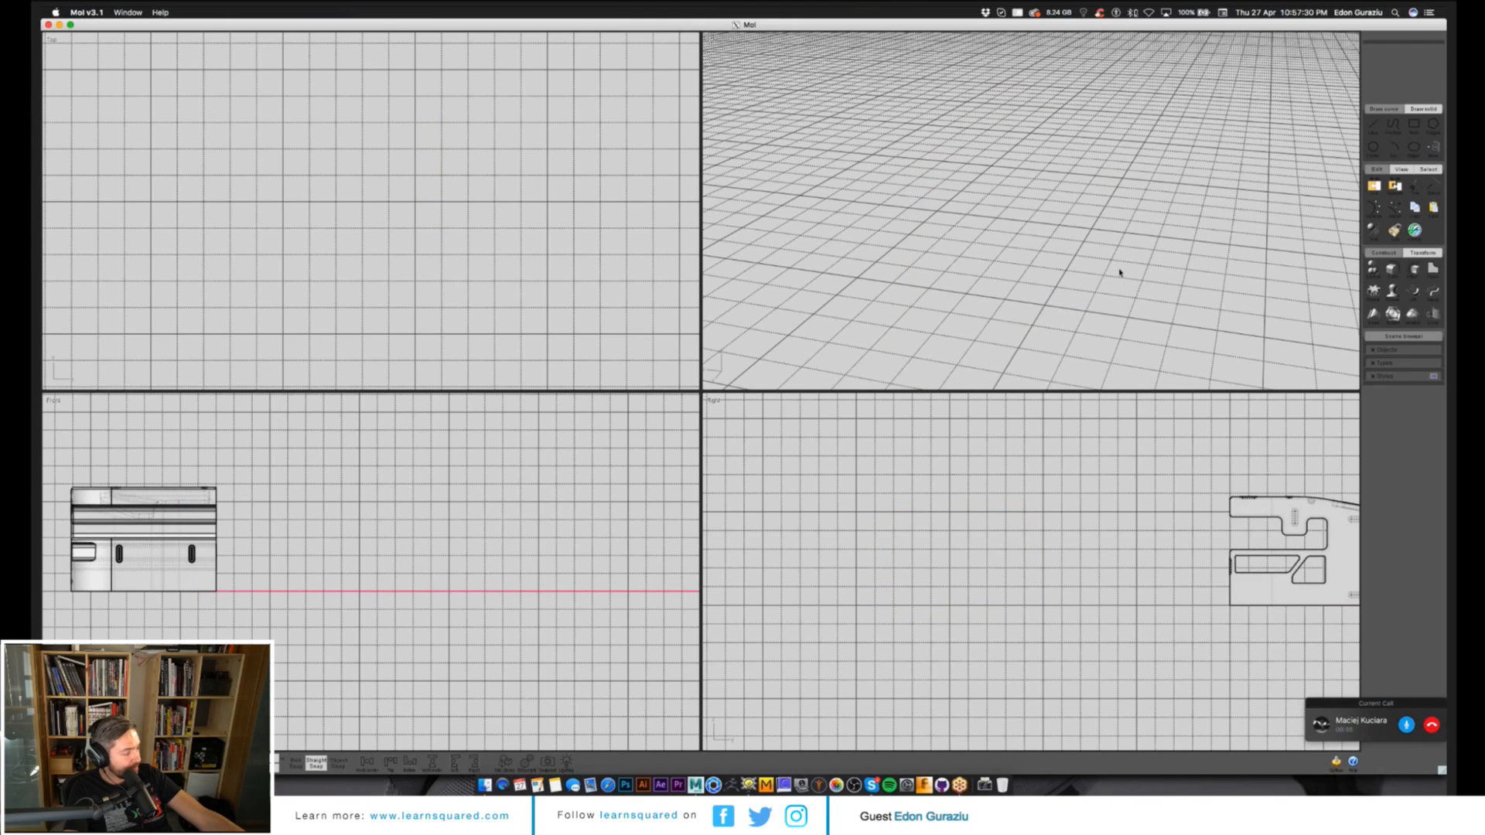
# Draw a closed six-corner stepped polyline in the Left view on the body's narrower end, following its sloping upper edge.
pyautogui.press('f')
pyautogui.moveTo(1061, 270); pyautogui.dragTo(722, 551, button='right')
pyautogui.scroll(4, 1056, 607)
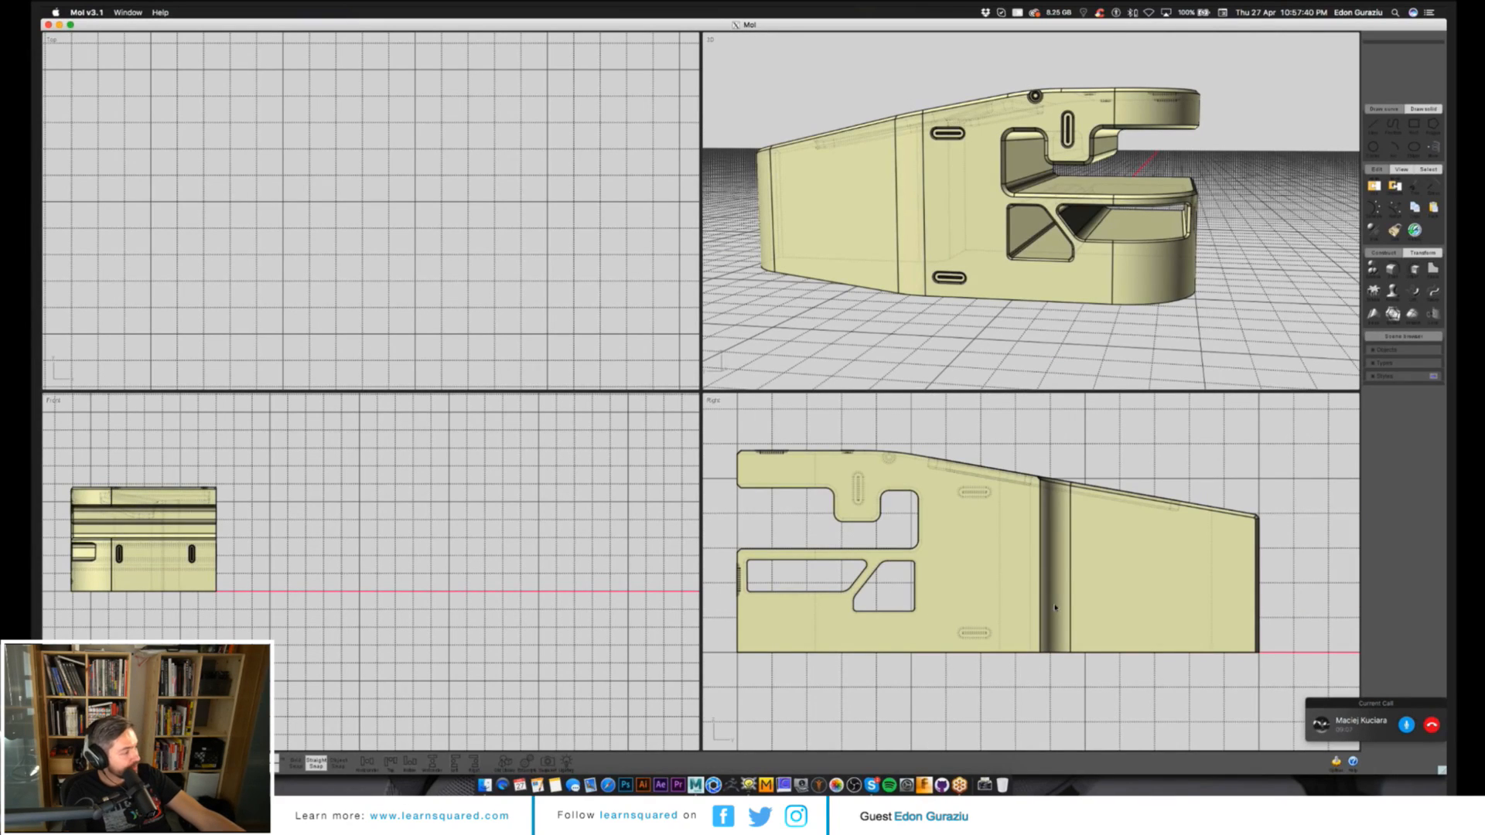
pyautogui.moveTo(1005, 247); pyautogui.dragTo(1083, 283, button='right')
pyautogui.moveTo(232, 541); pyautogui.dragTo(445, 568, button='right')
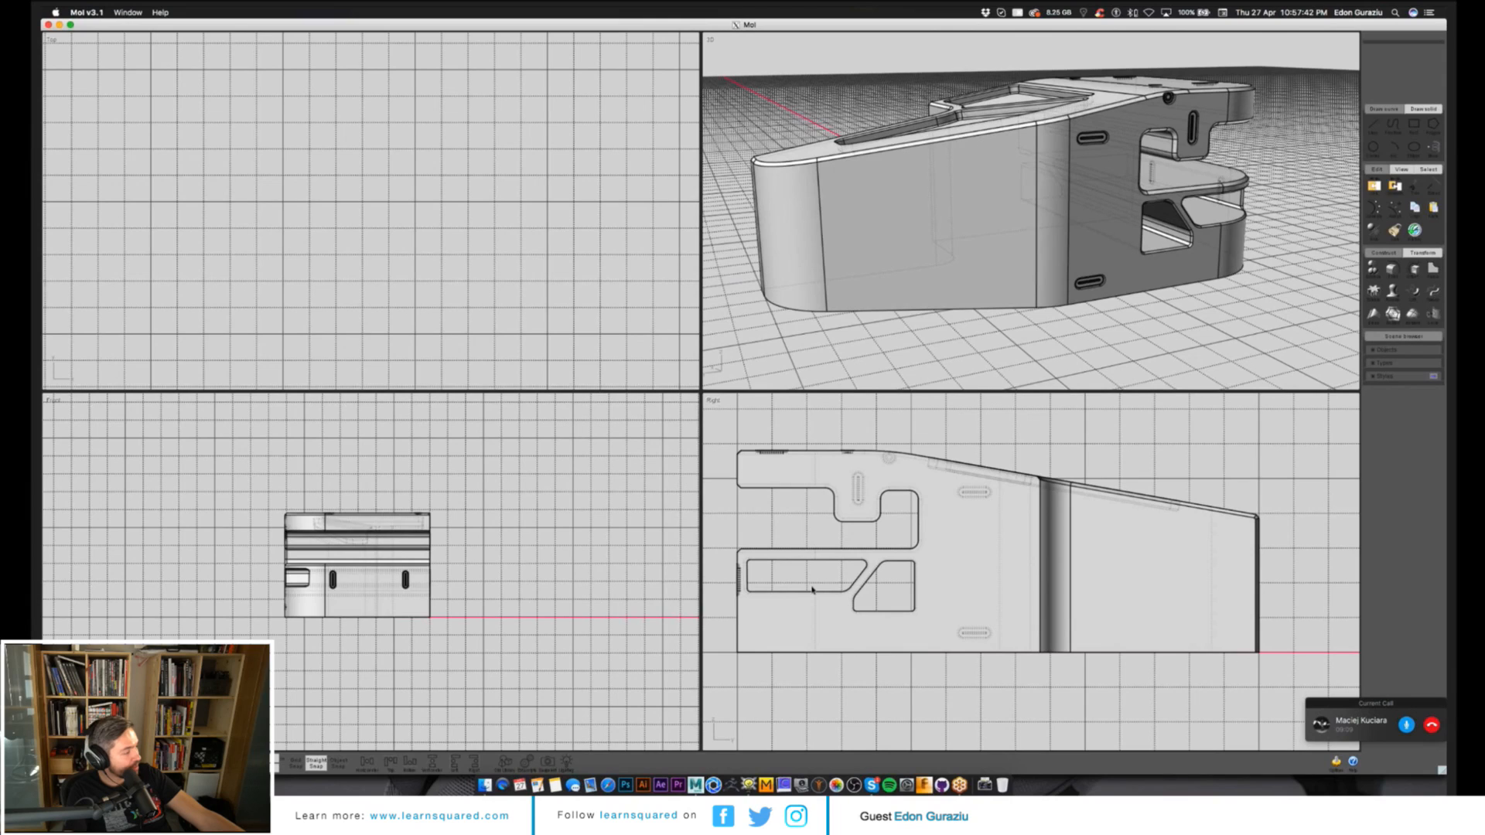
pyautogui.click(1154, 533)
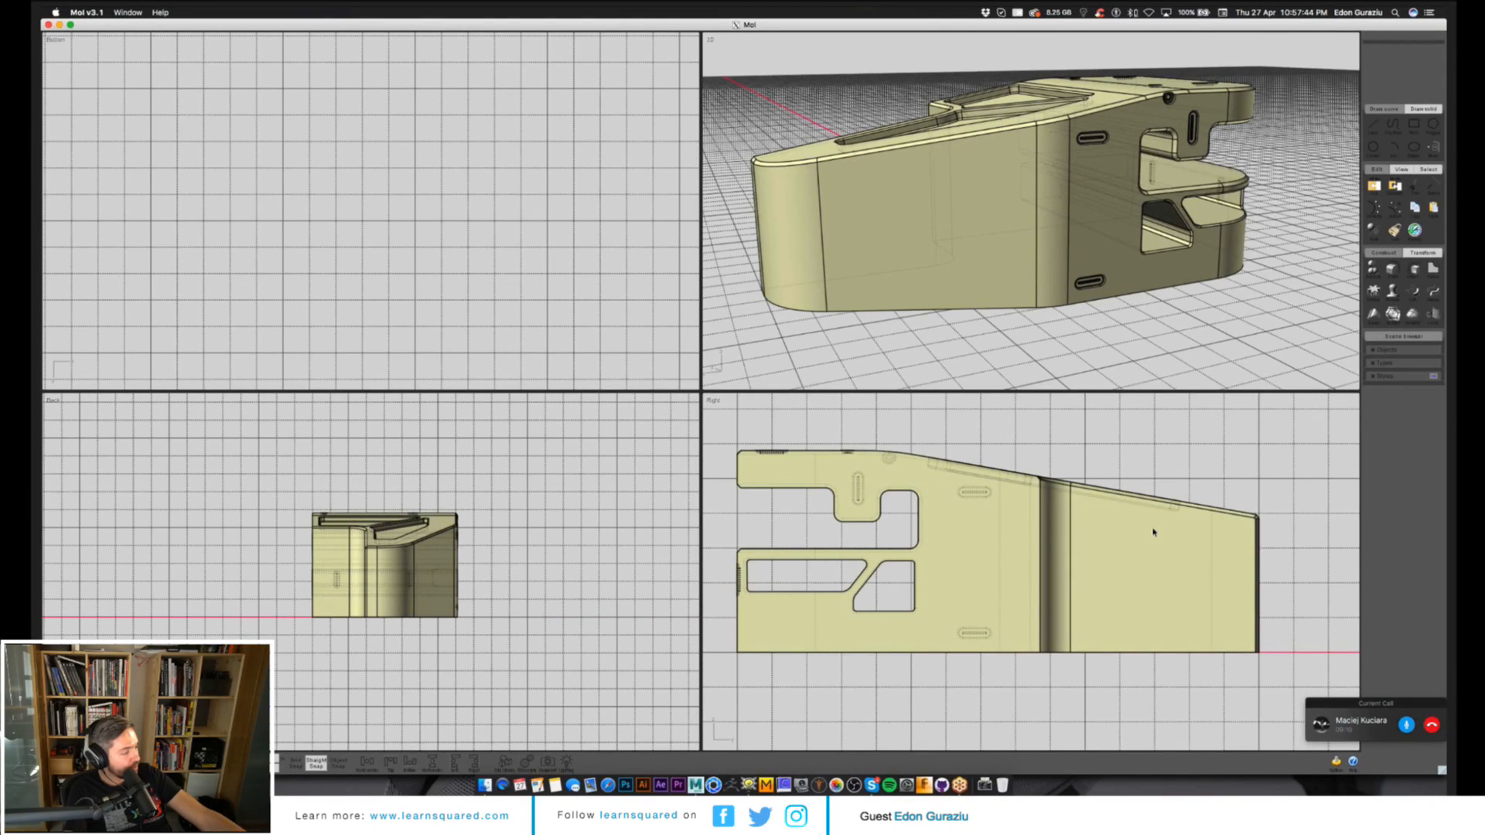
pyautogui.press('Escape')
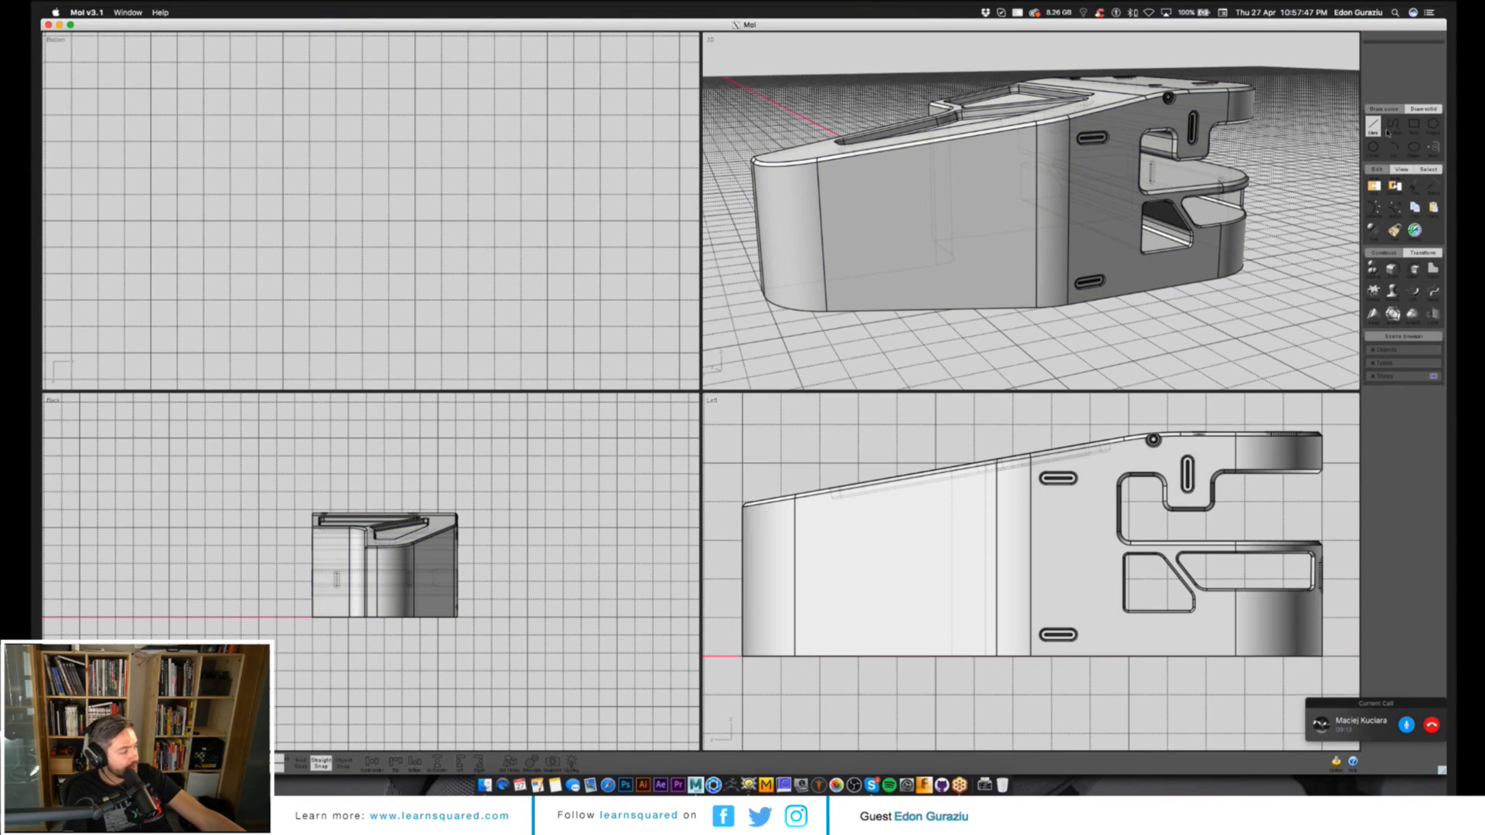
pyautogui.click(1387, 132)
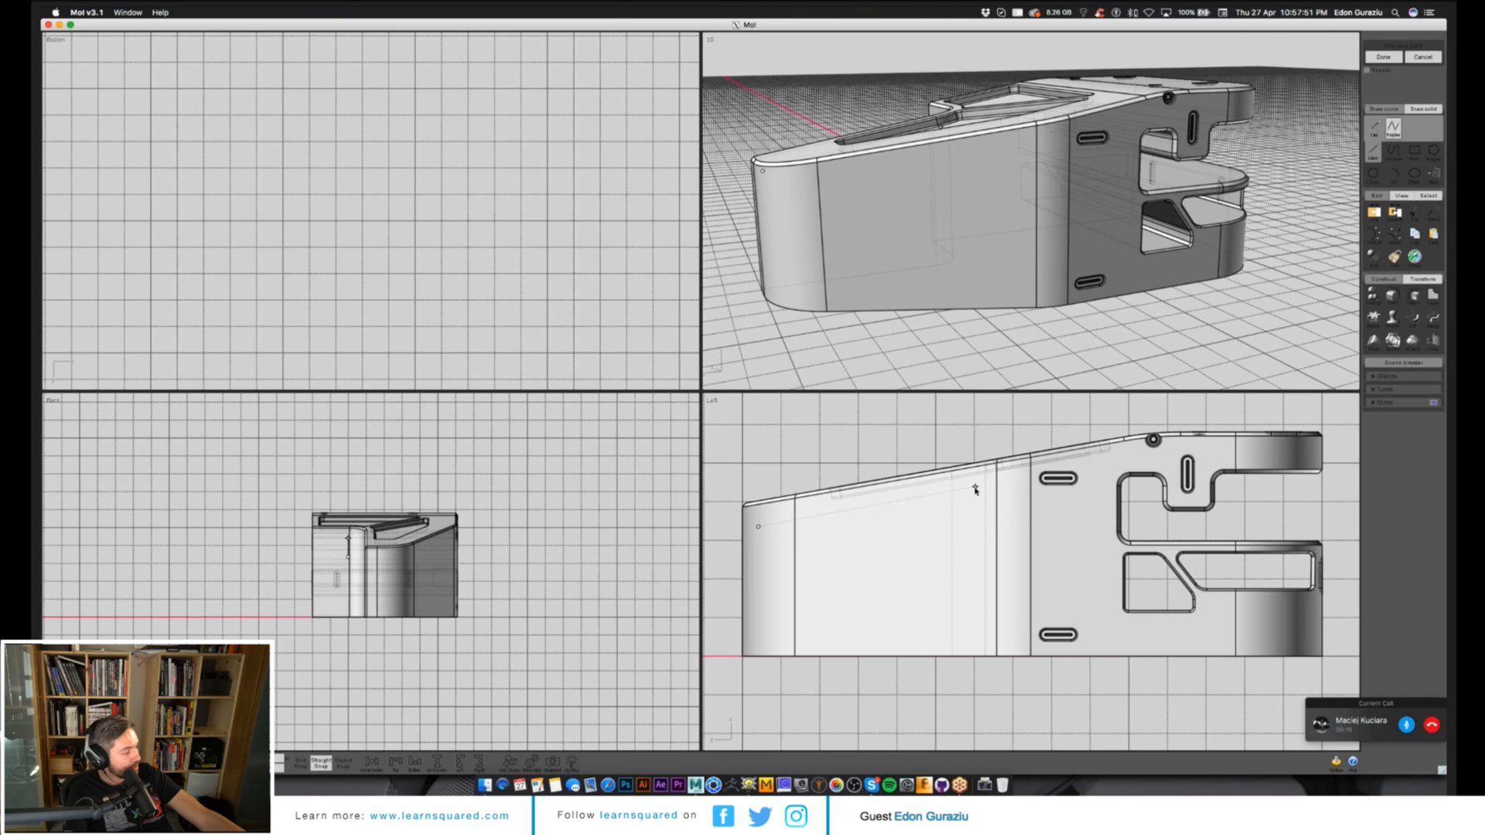
pyautogui.click(916, 500)
pyautogui.click(917, 523)
pyautogui.click(981, 534)
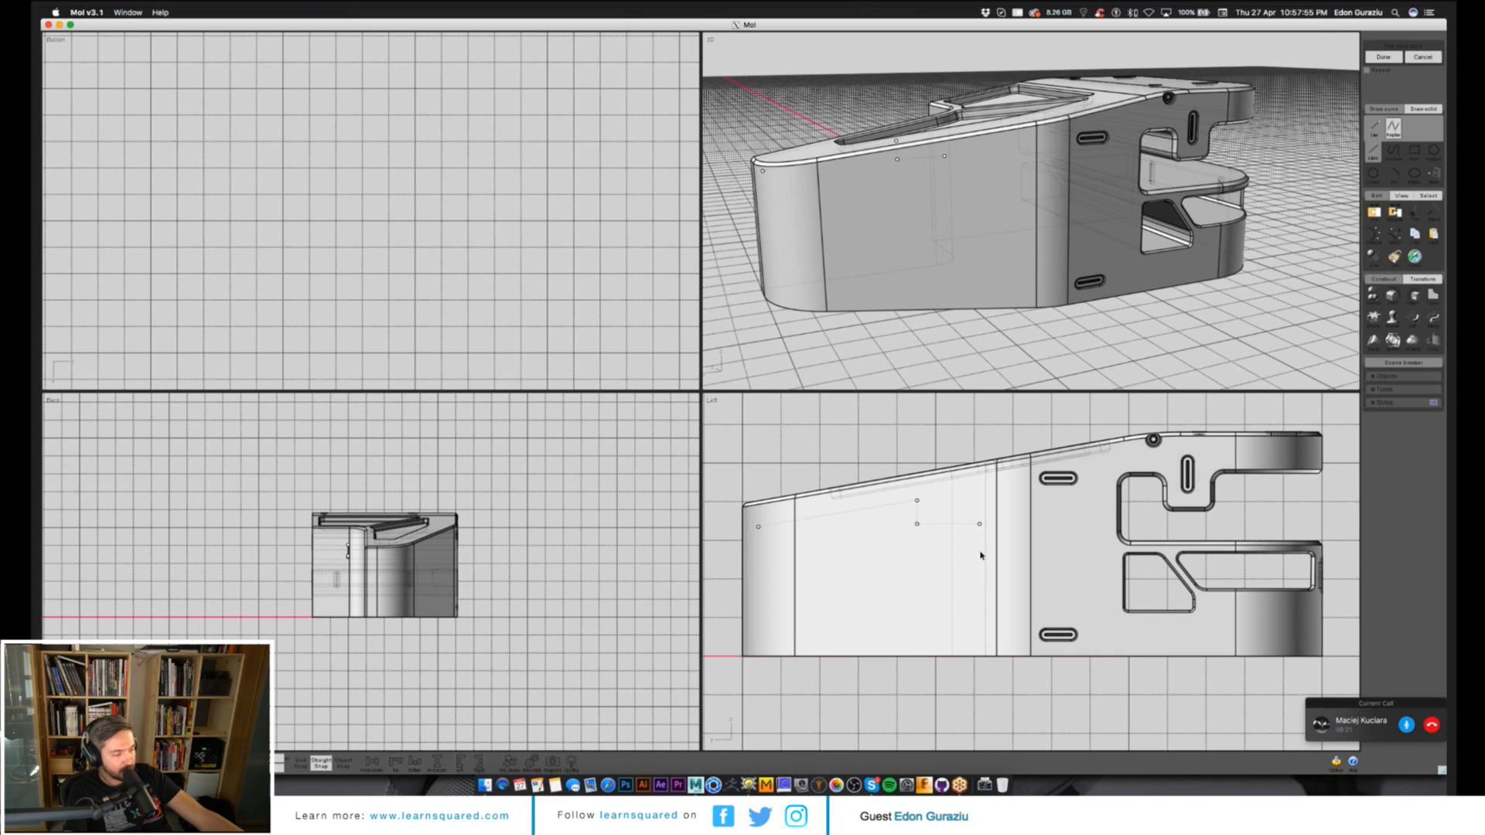
pyautogui.click(980, 647)
pyautogui.click(755, 647)
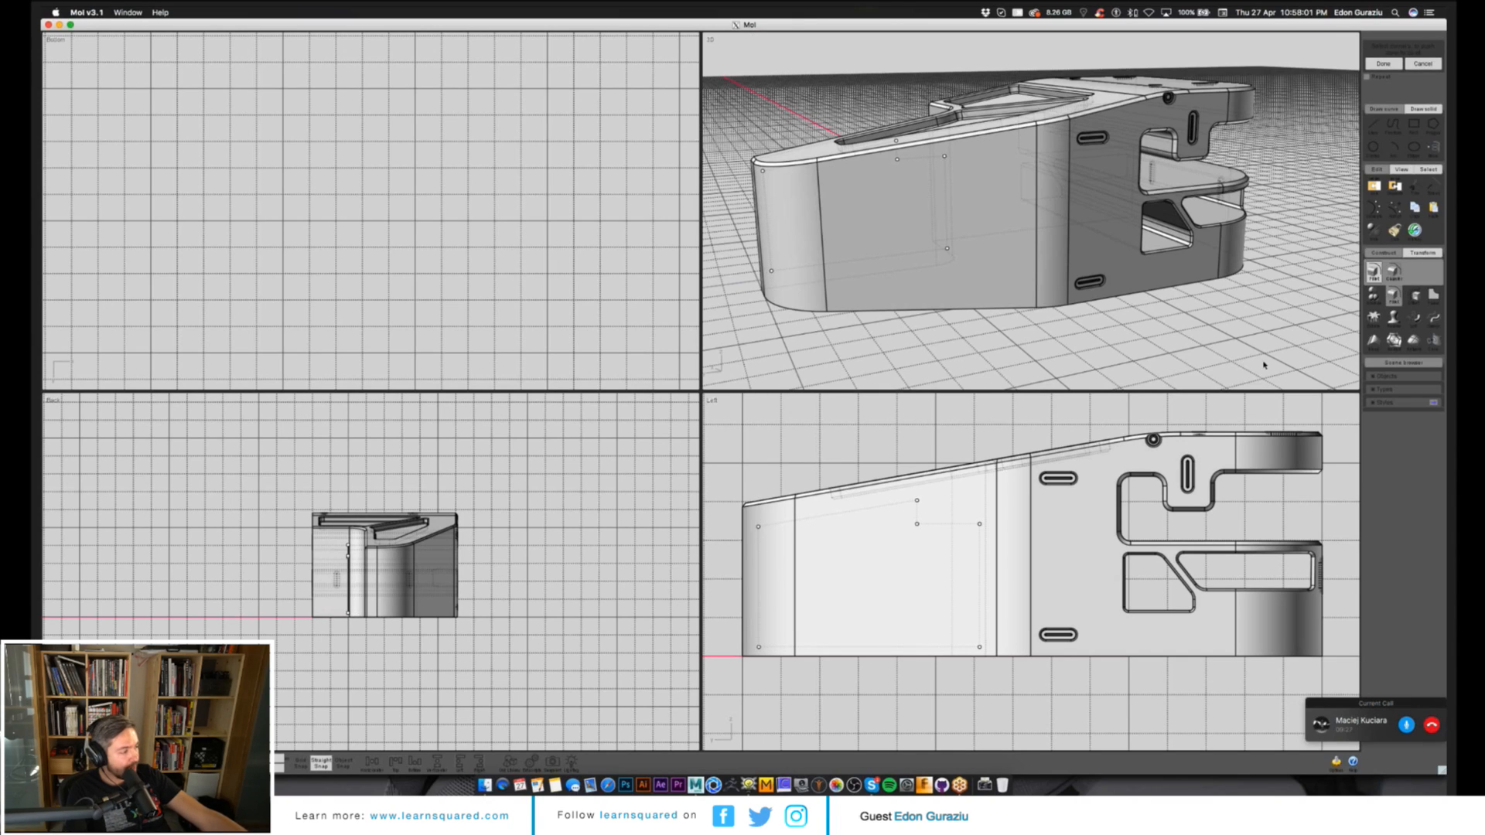
# Fillet the outline's outer corners, and round the two corners of its step with a smaller radius.
pyautogui.rightClick(815, 544)
pyautogui.scroll(5, 875, 578)
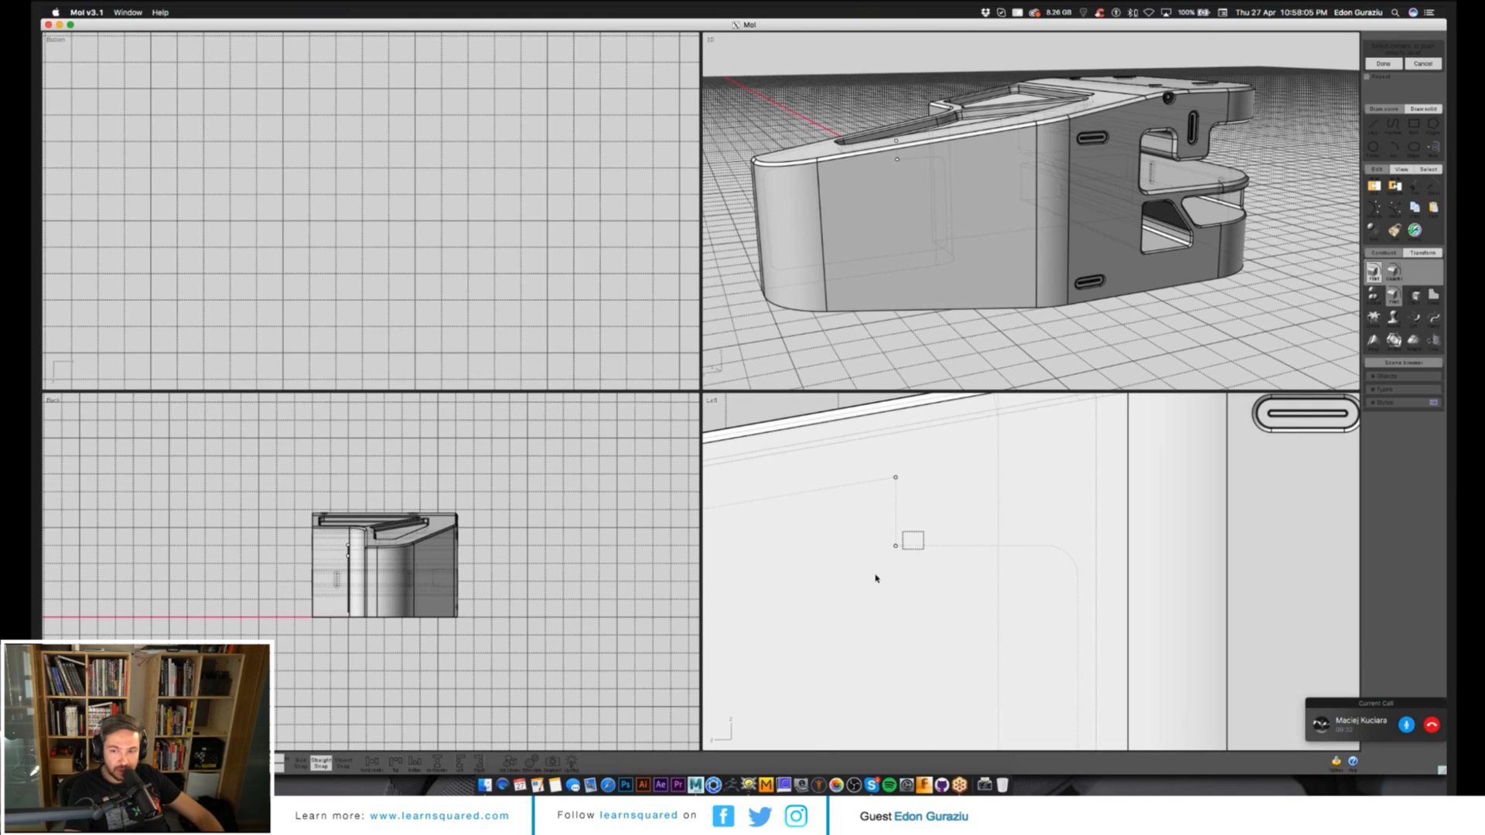
pyautogui.moveTo(923, 532); pyautogui.dragTo(876, 578)
pyautogui.rightClick(876, 578)
pyautogui.rightClick(875, 578)
pyautogui.moveTo(911, 459)
pyautogui.mouseDown()
pyautogui.moveTo(903, 491)
pyautogui.moveTo(932, 515)
pyautogui.mouseUp()
pyautogui.rightClick(932, 515)
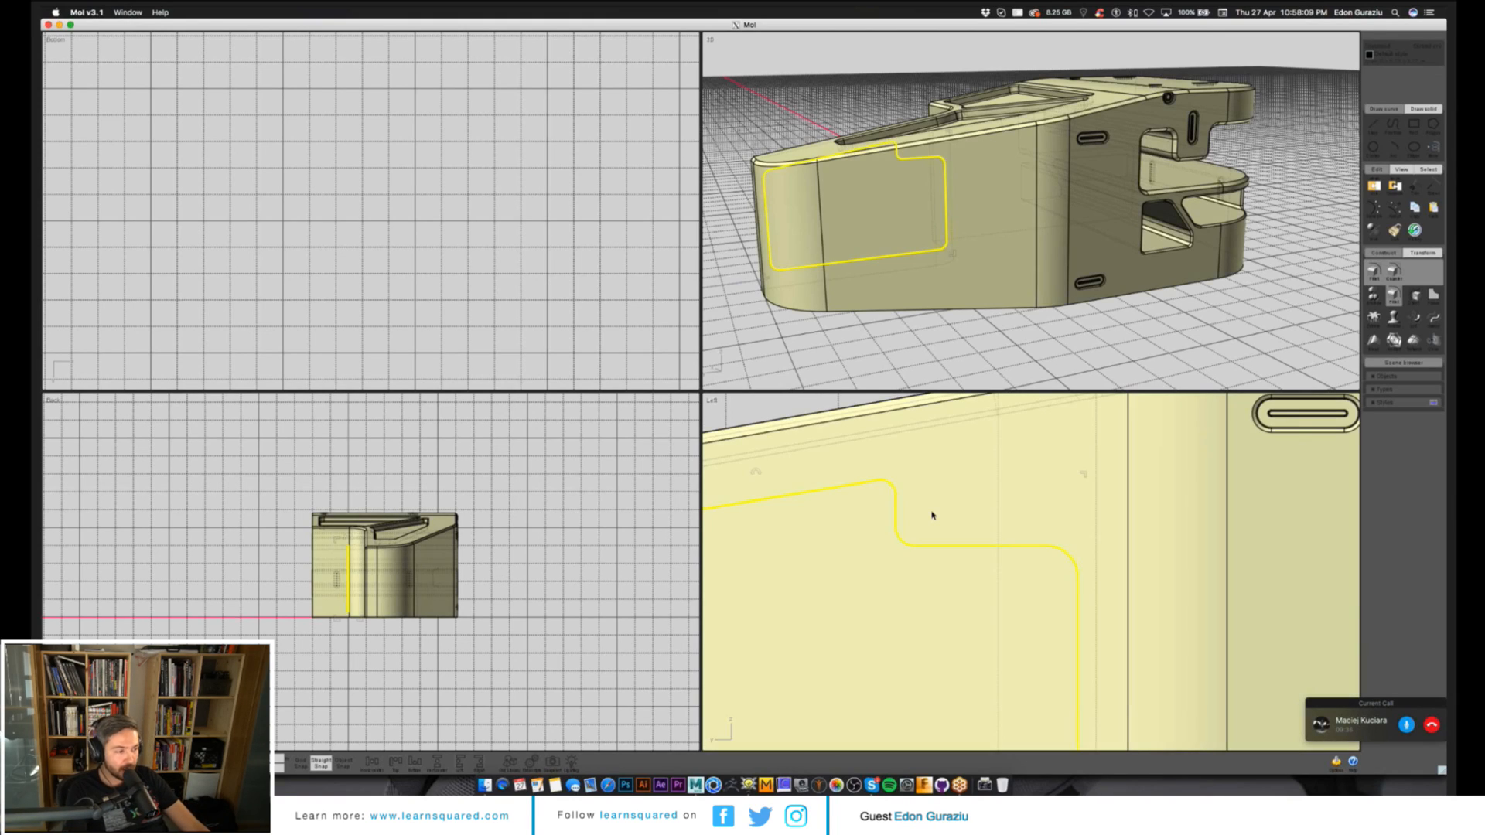
# Extrude the filleted outline sideways into a solid block that passes through the body's side wall and projects beyond it.
pyautogui.click(932, 515)
pyautogui.moveTo(875, 224); pyautogui.dragTo(959, 282, button='right')
pyautogui.moveTo(965, 289); pyautogui.dragTo(1216, 290)
pyautogui.click(1374, 318)
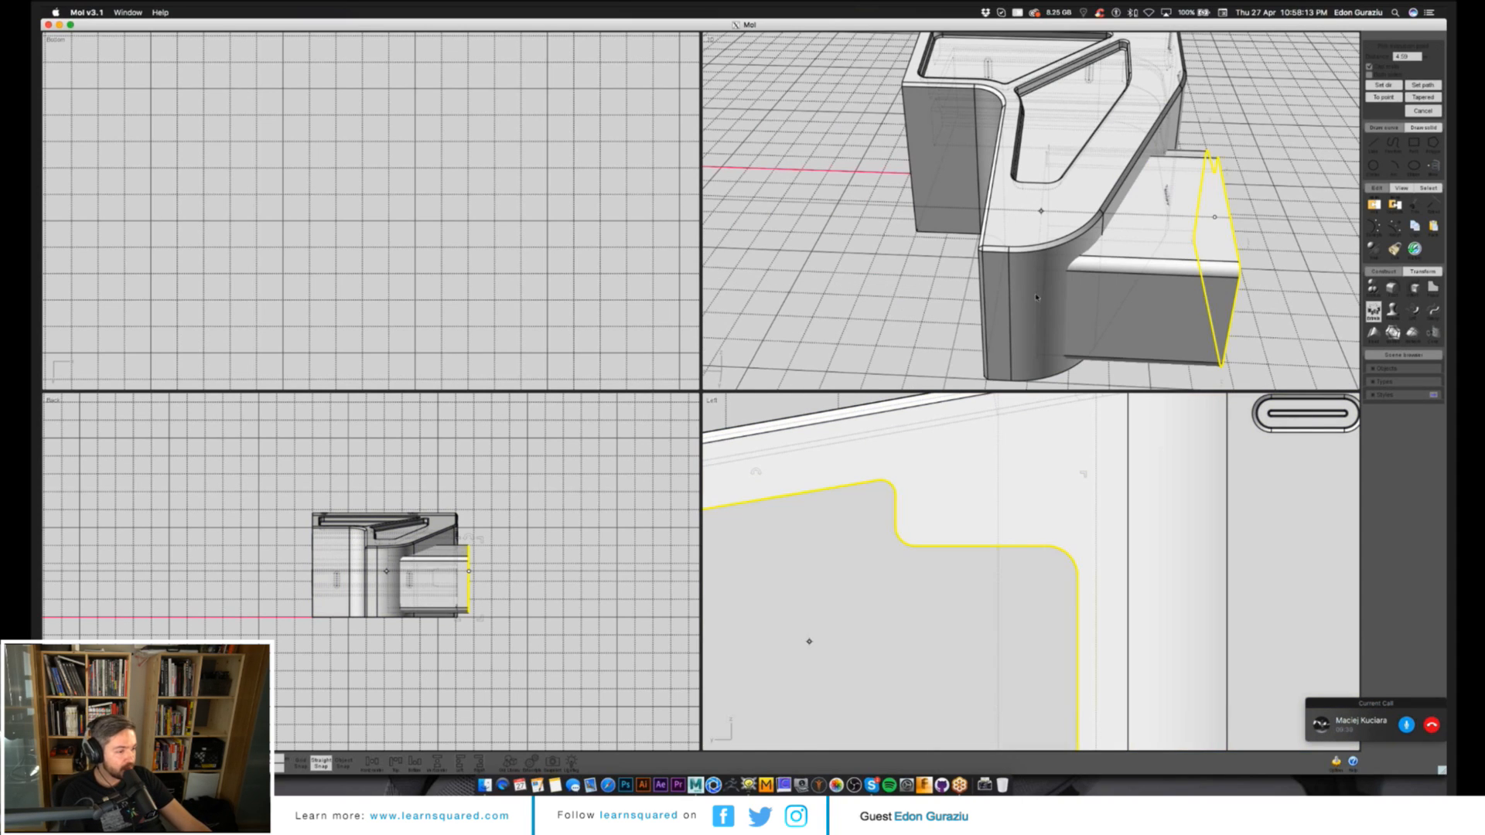
pyautogui.click(1037, 297)
# Boolean-merge the body with the extruded block and isolate the overlapping panel piece.
pyautogui.click(1038, 298)
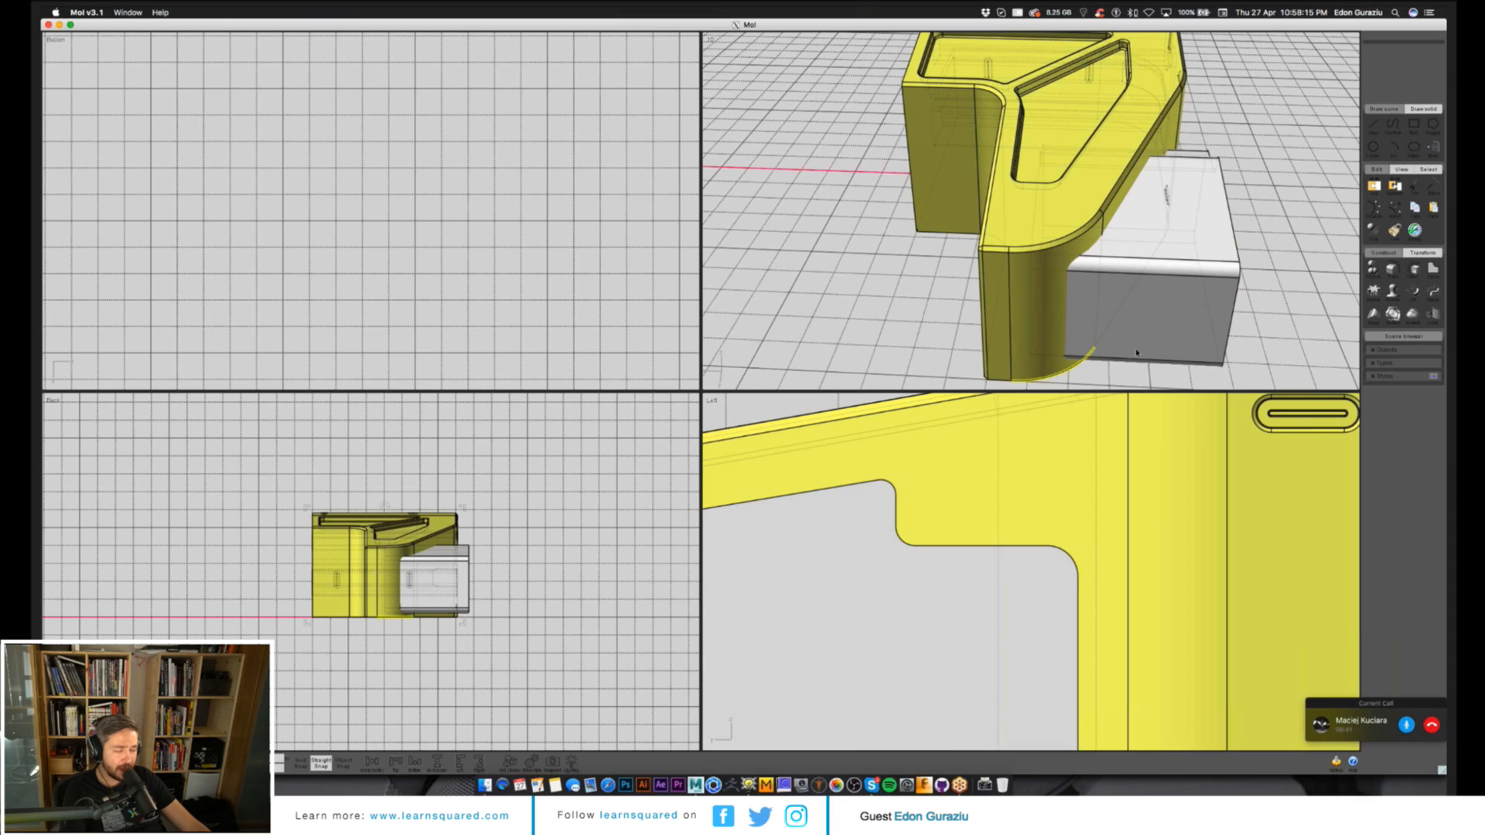
pyautogui.click(1137, 353)
pyautogui.click(1374, 269)
pyautogui.click(1427, 272)
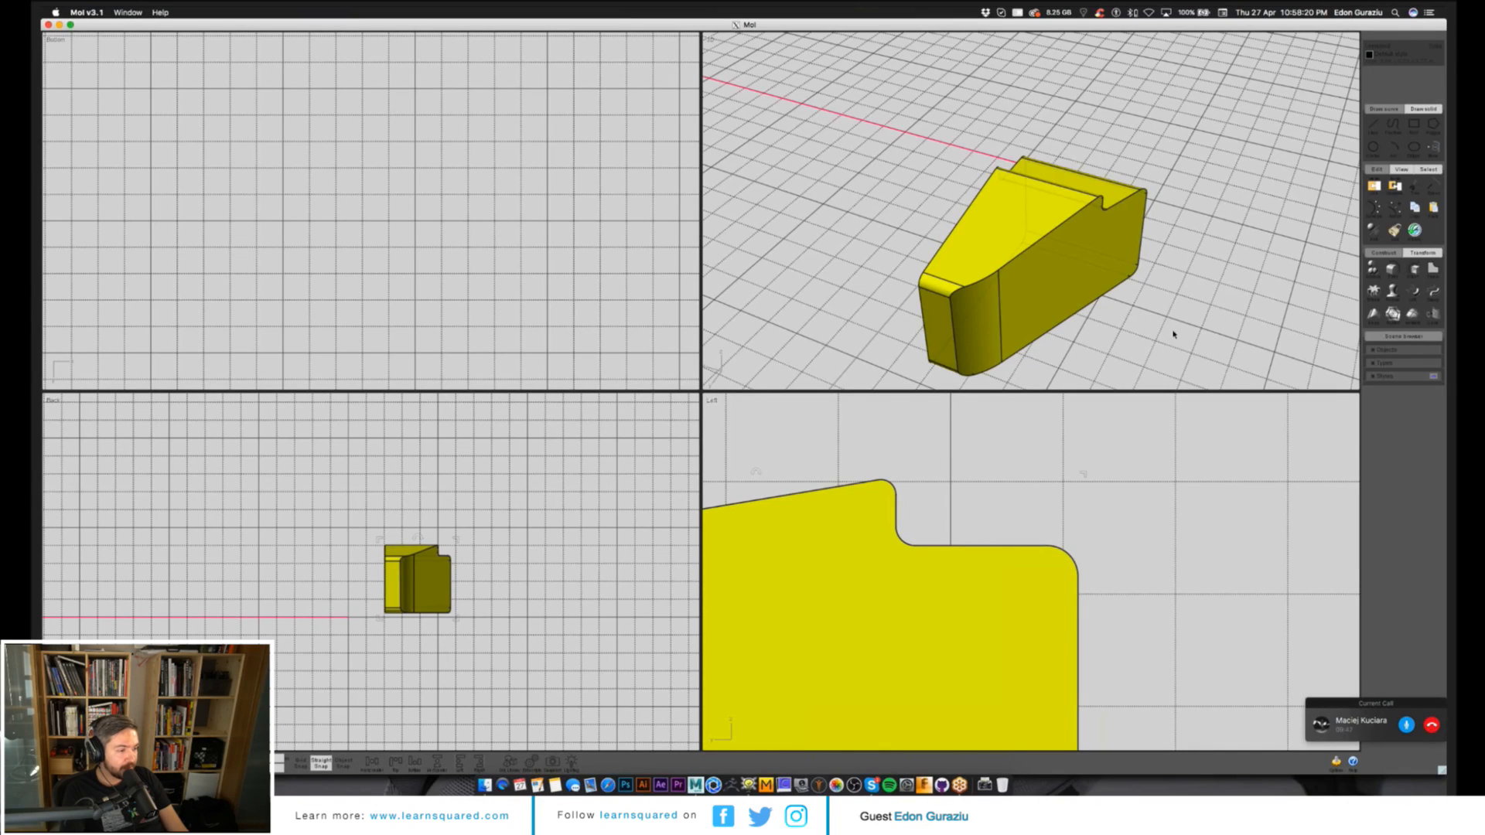
# Chamfer the edges around the outer face of the isolated panel piece.
pyautogui.click(1397, 294)
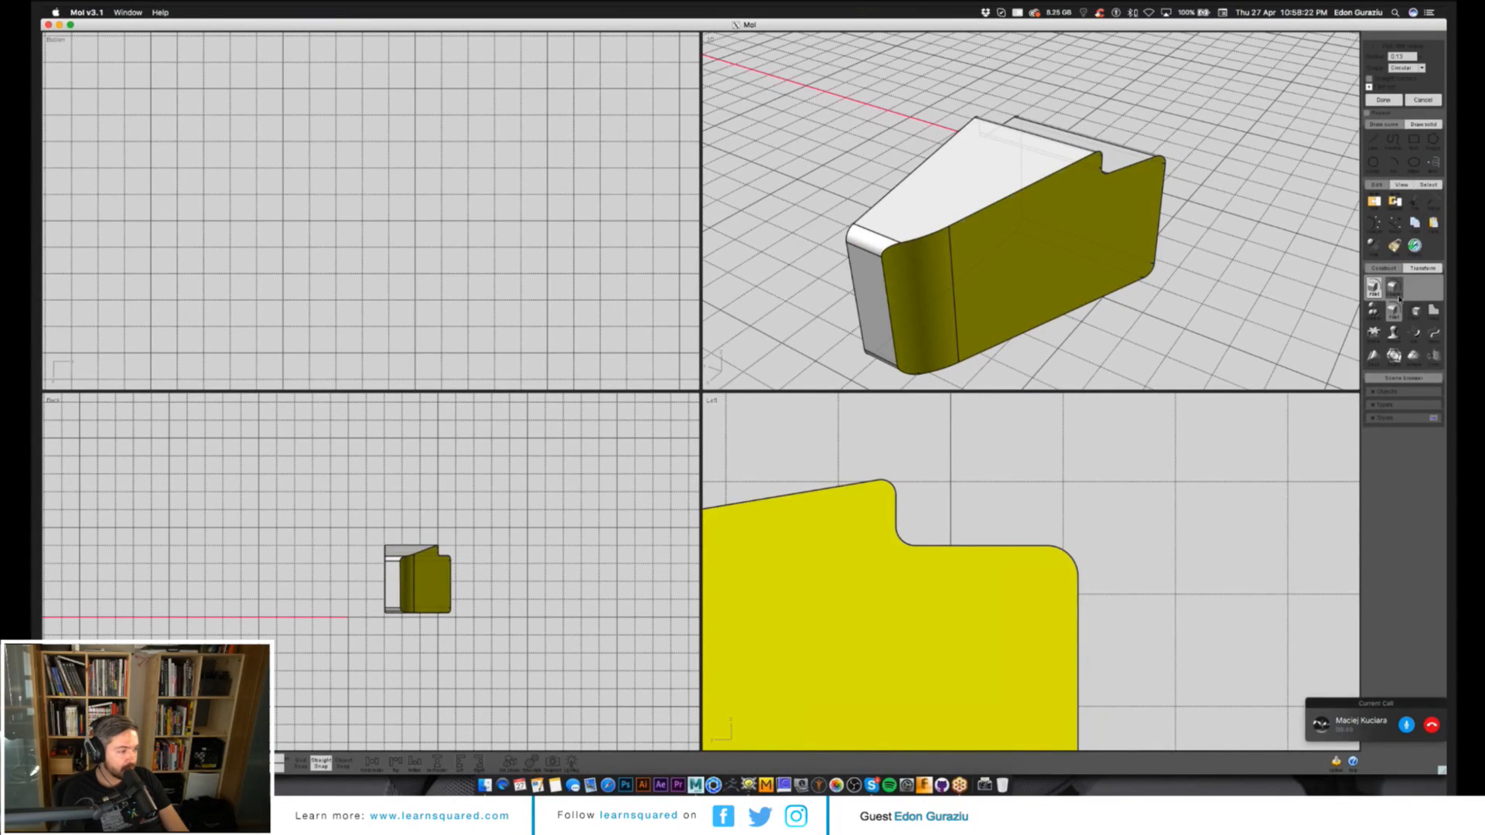
pyautogui.click(1367, 126)
pyautogui.click(1387, 125)
pyautogui.click(1367, 125)
pyautogui.click(1387, 99)
pyautogui.click(1398, 142)
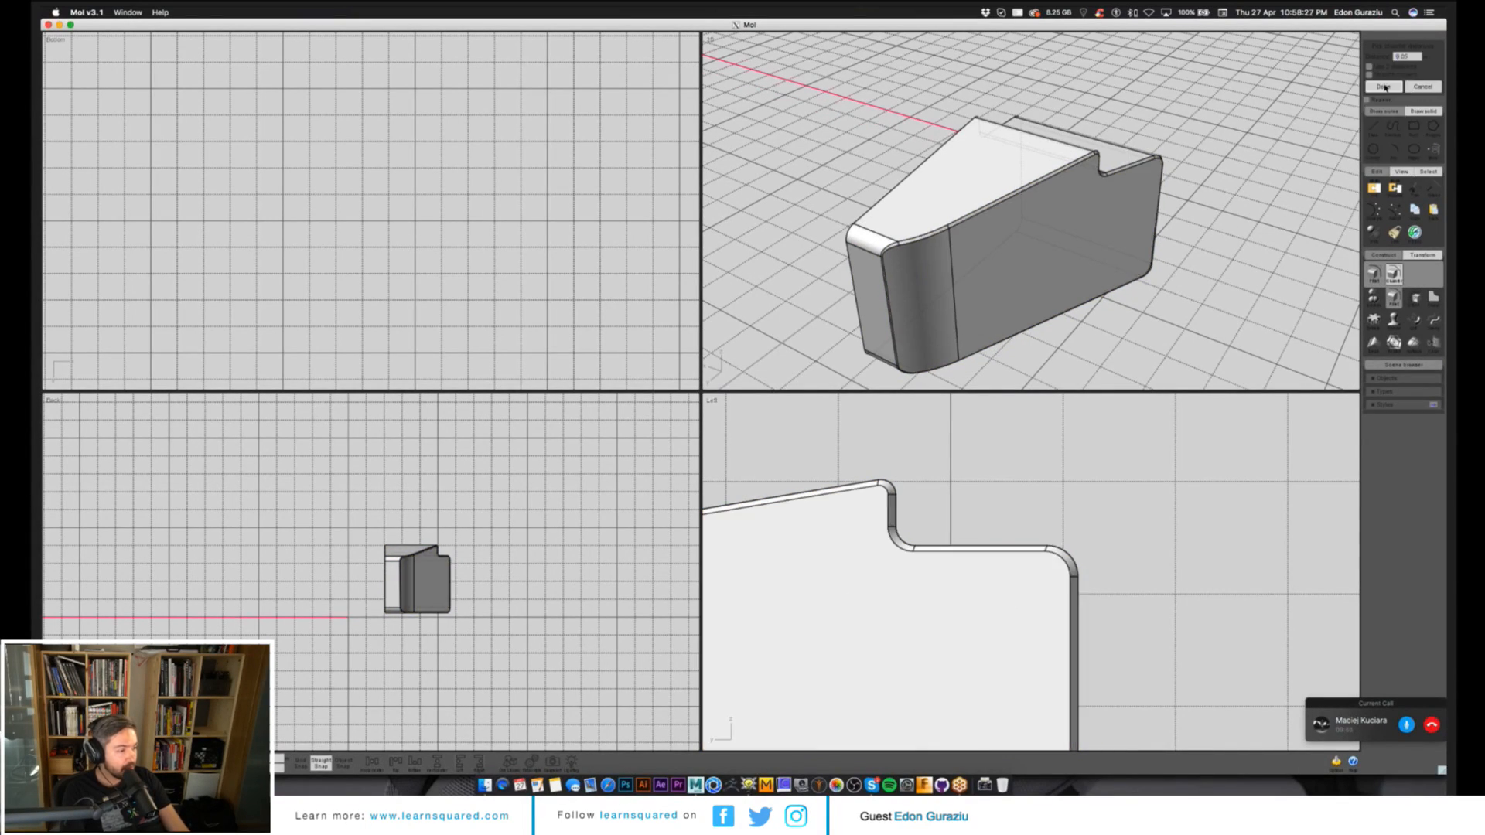
pyautogui.click(1384, 87)
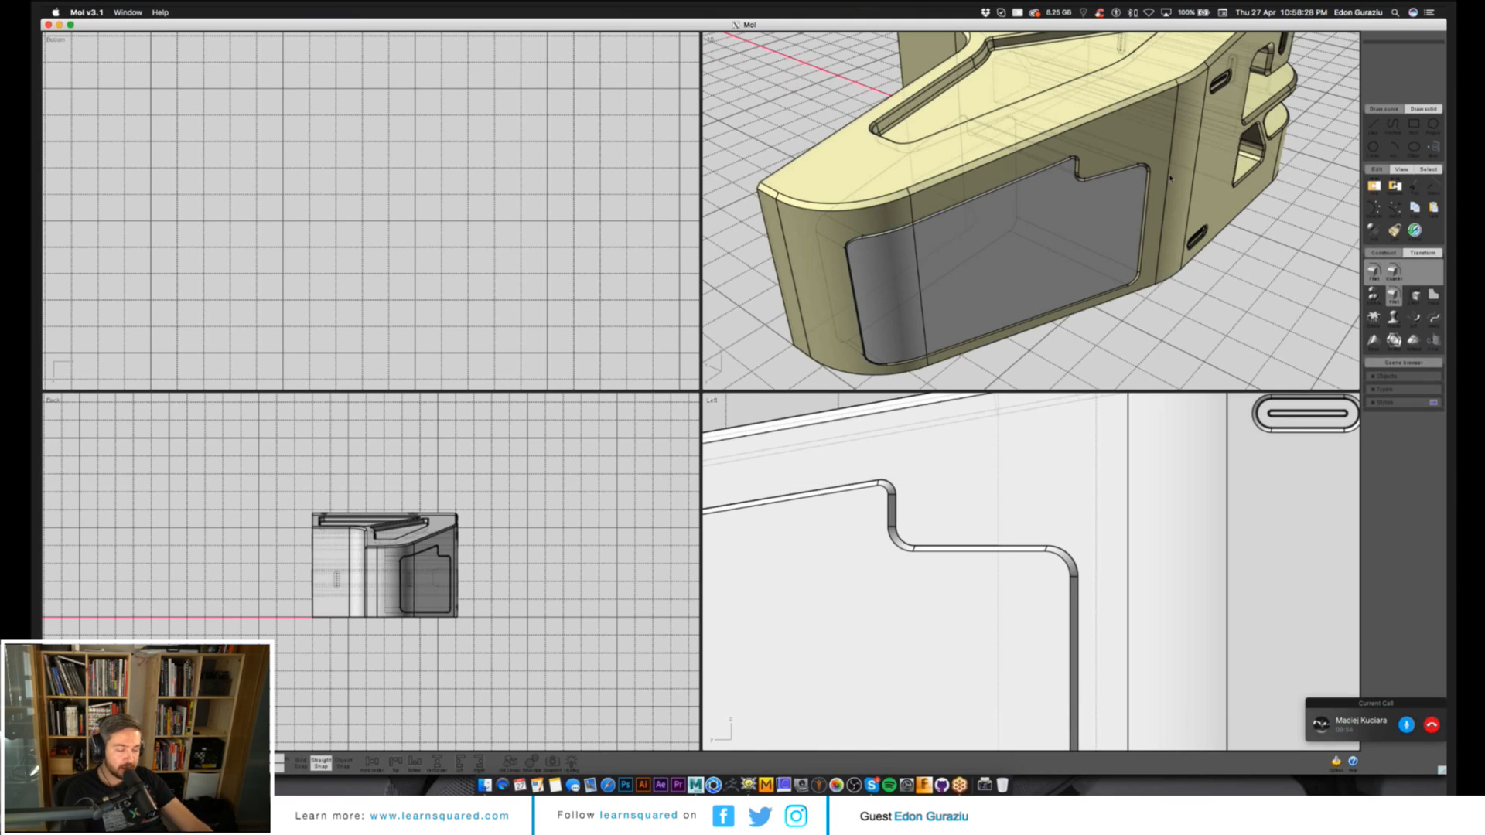
# Isolate the body and chamfer the full edge loop around the opening of its new side pocket.
pyautogui.press('i')
pyautogui.moveTo(1171, 179); pyautogui.dragTo(1158, 261, button='right')
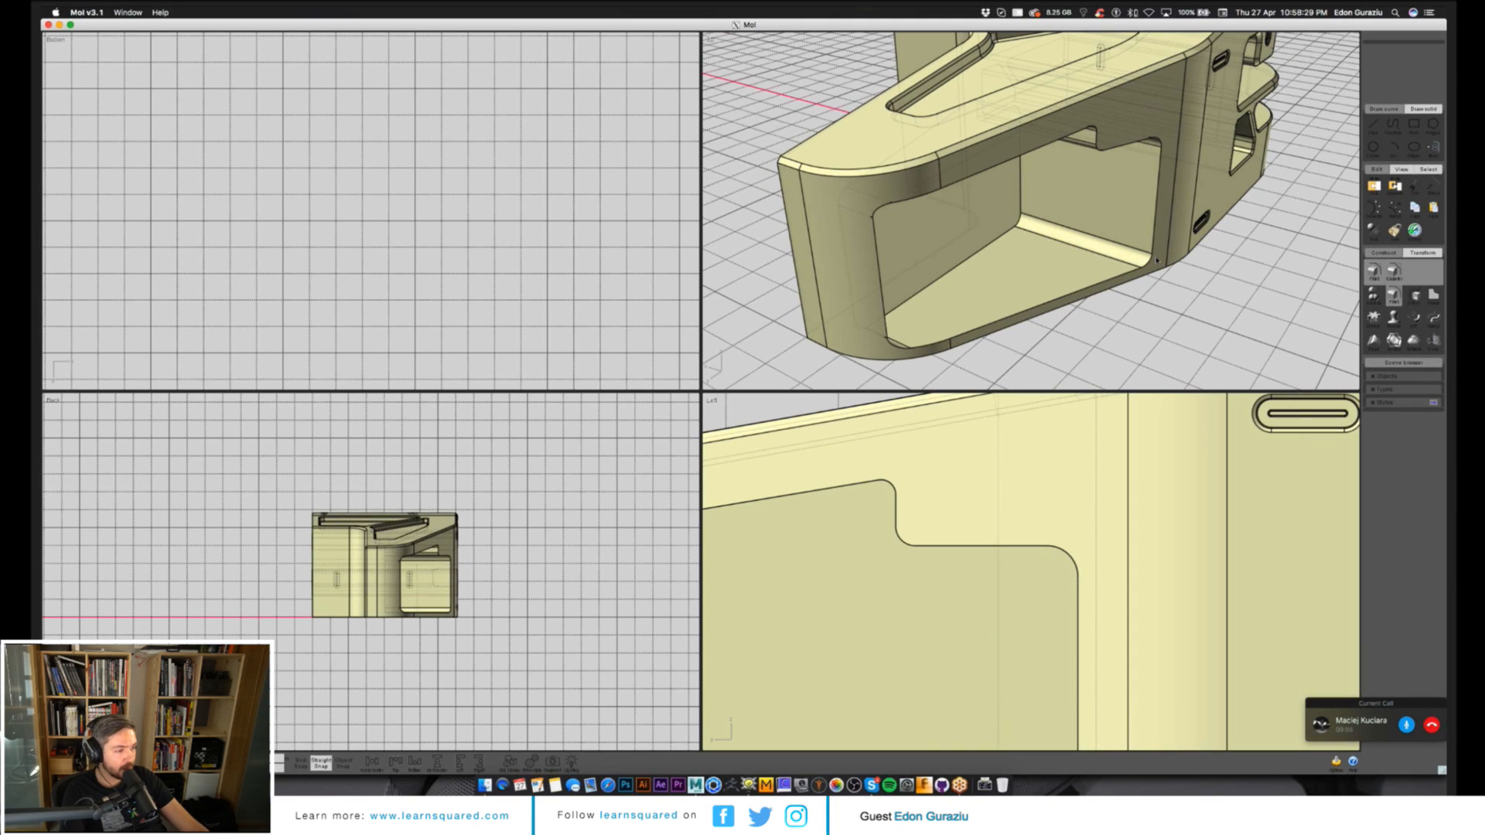
pyautogui.click(1094, 171)
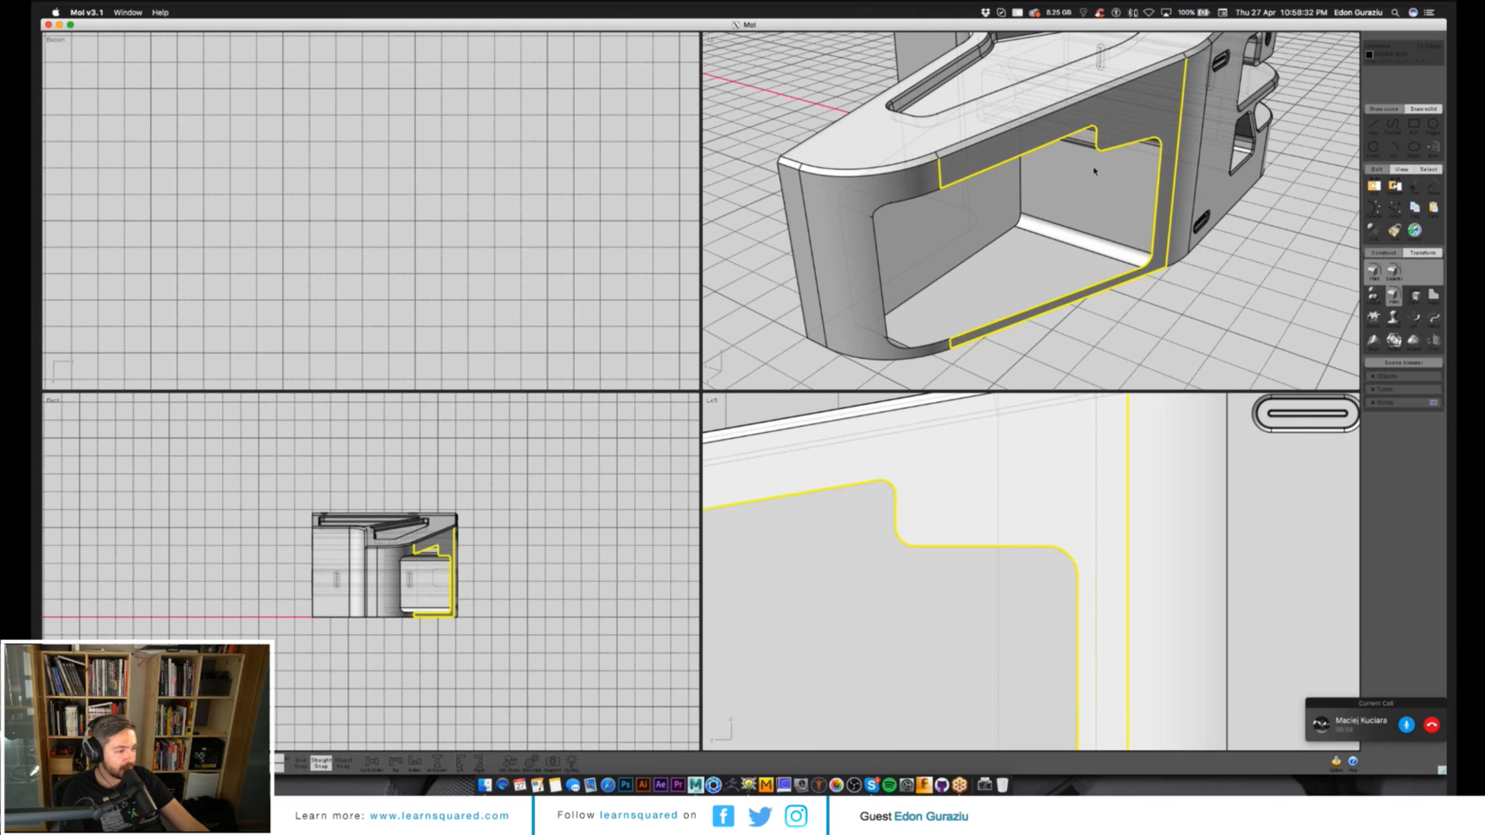
pyautogui.click(953, 345)
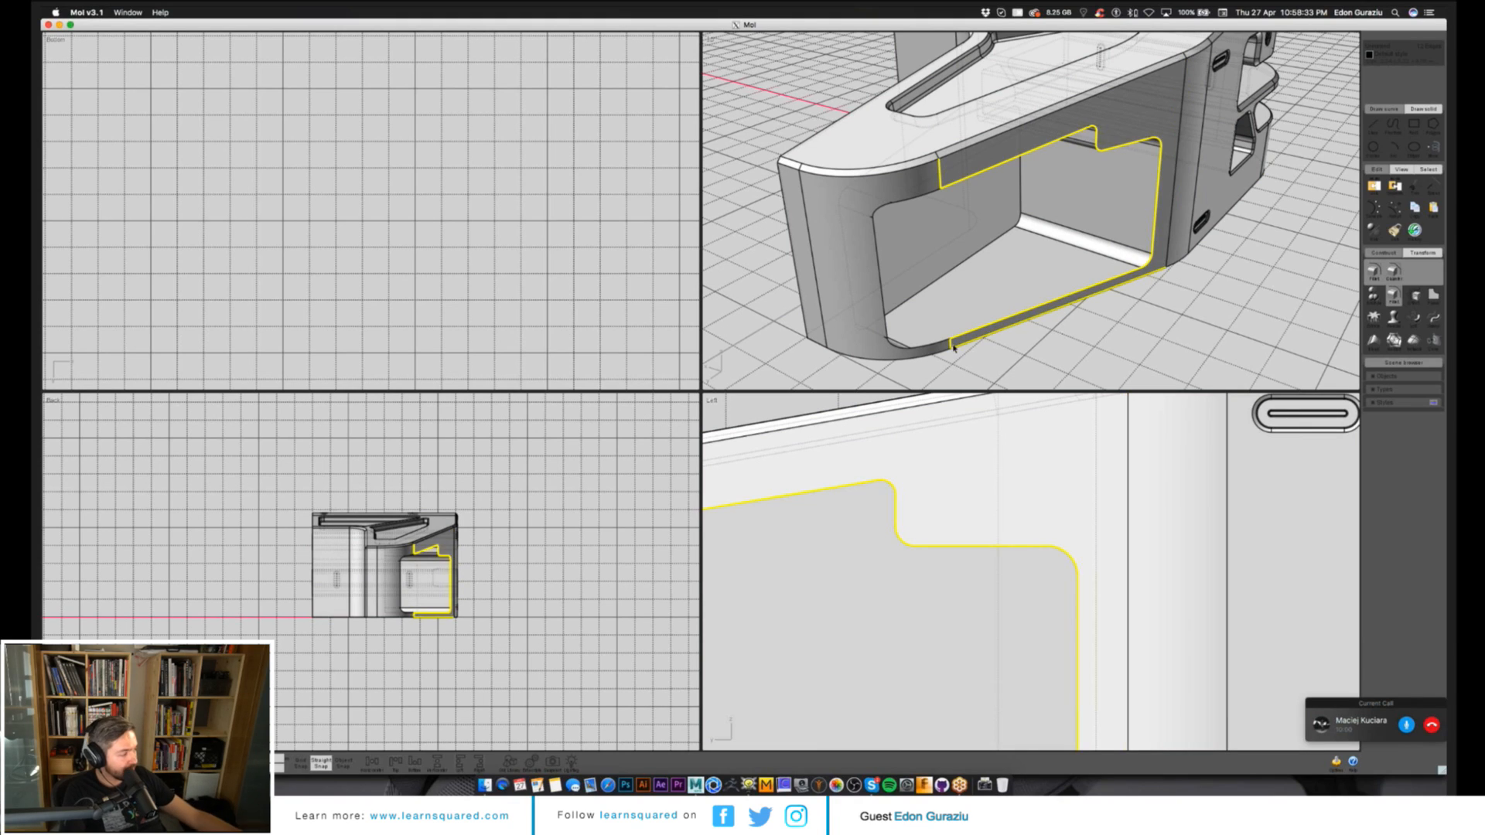
pyautogui.click(946, 349)
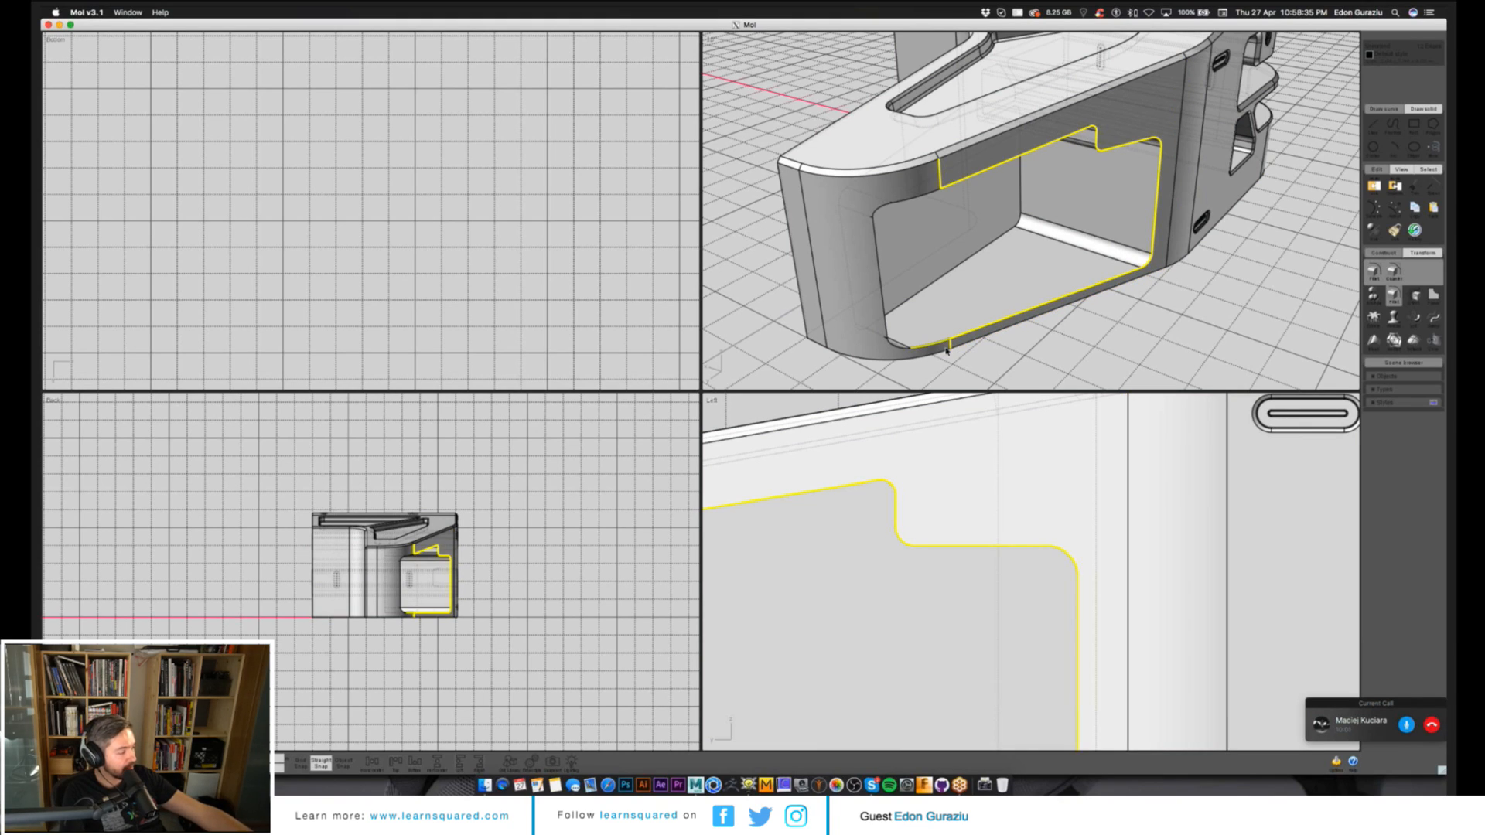
pyautogui.click(947, 350)
pyautogui.scroll(5, 948, 332)
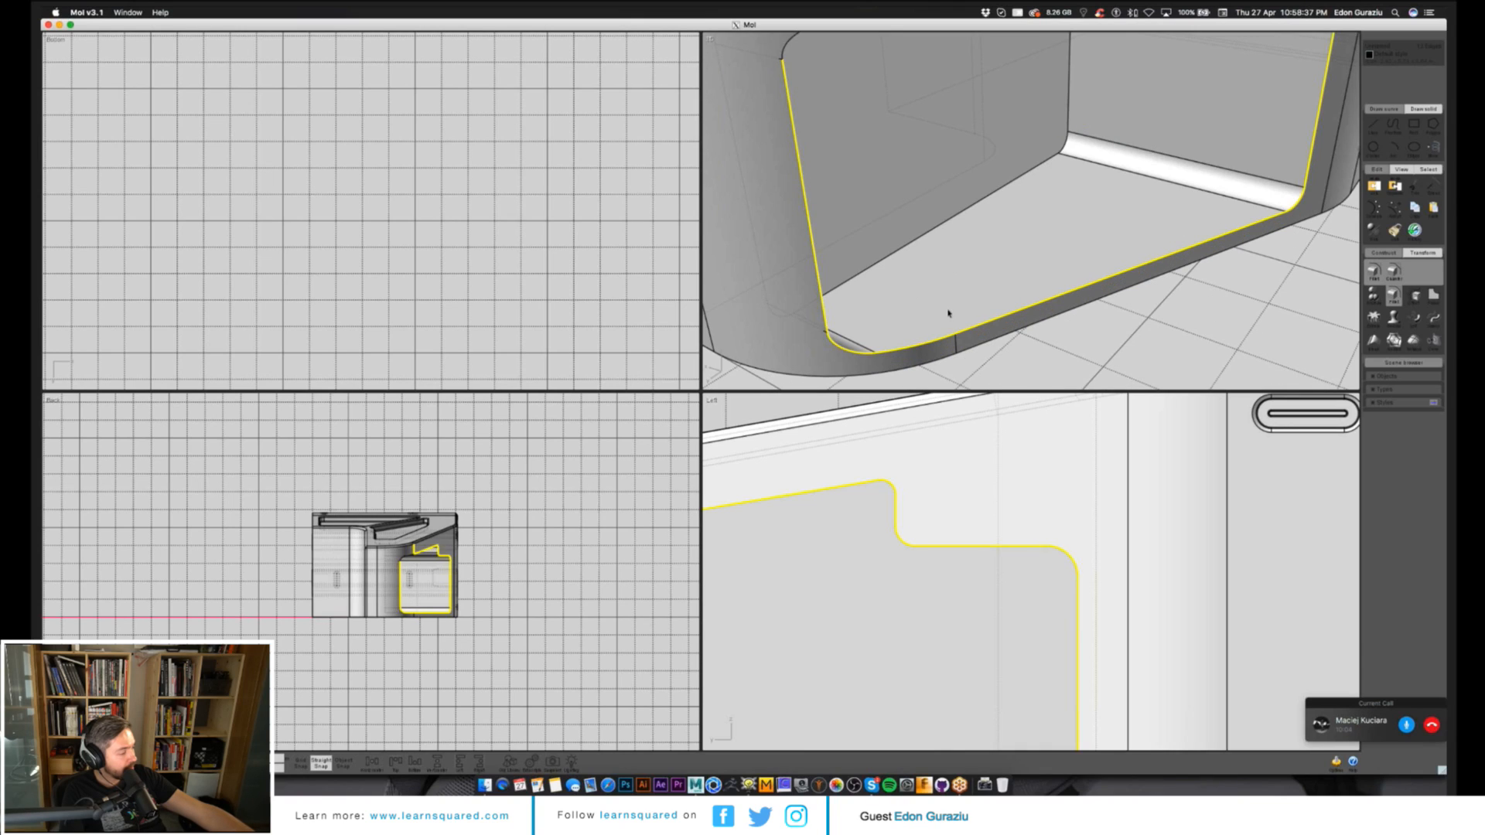
pyautogui.moveTo(949, 313); pyautogui.dragTo(1038, 184, button='right')
pyautogui.click(1038, 184)
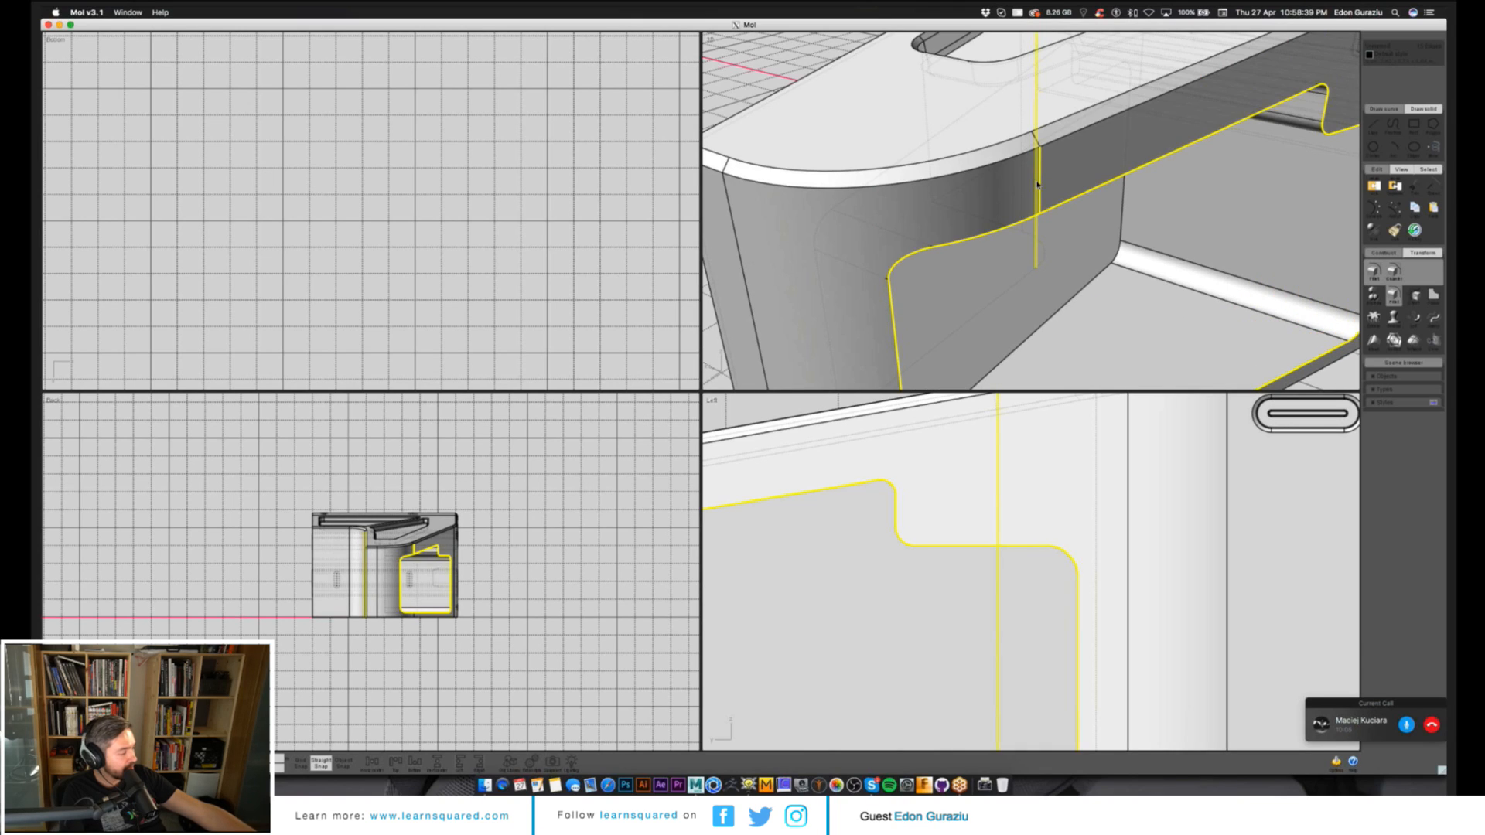
pyautogui.press('f')
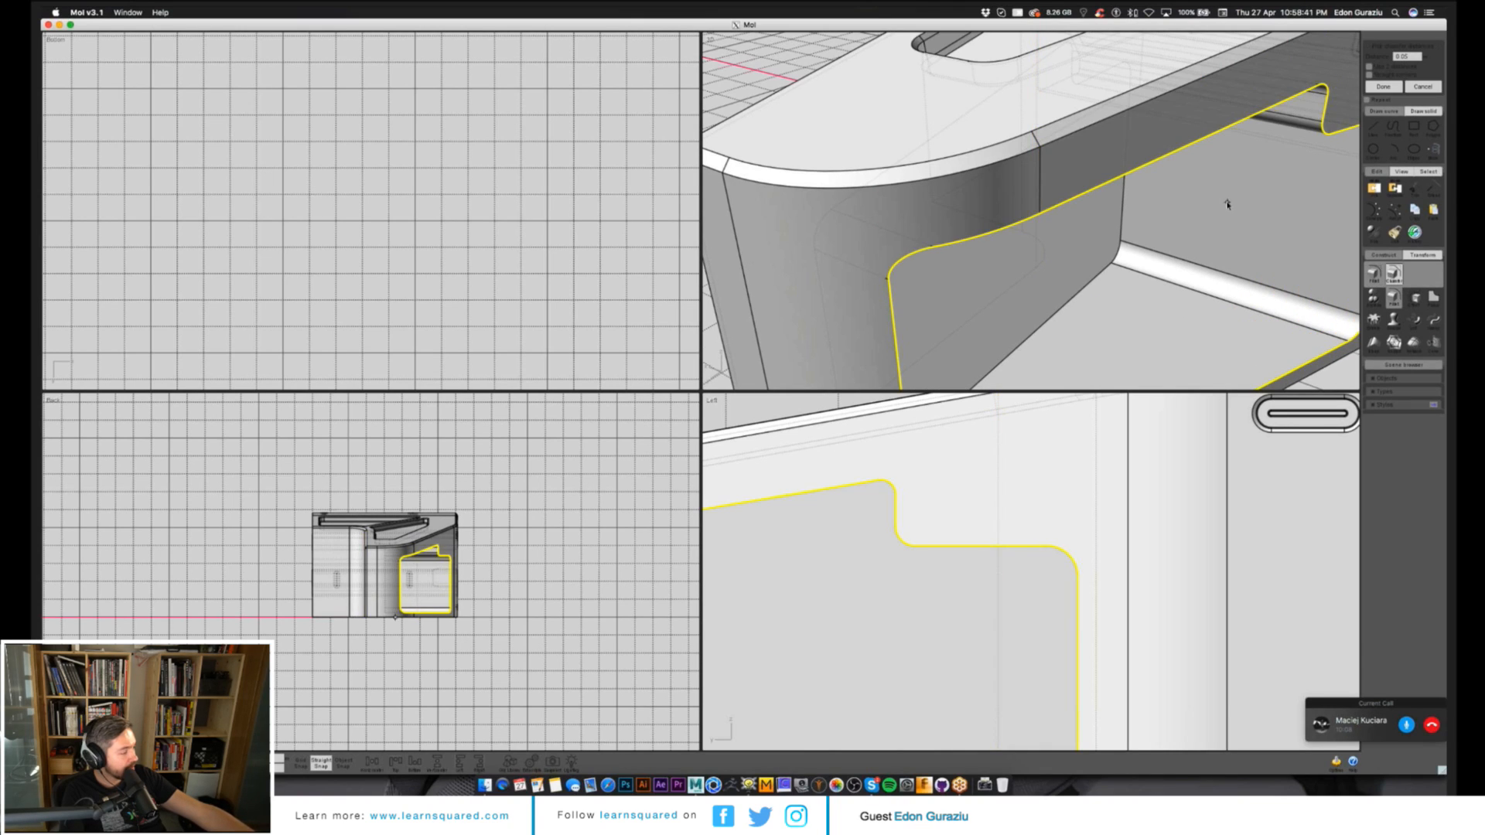
pyautogui.press('Return')
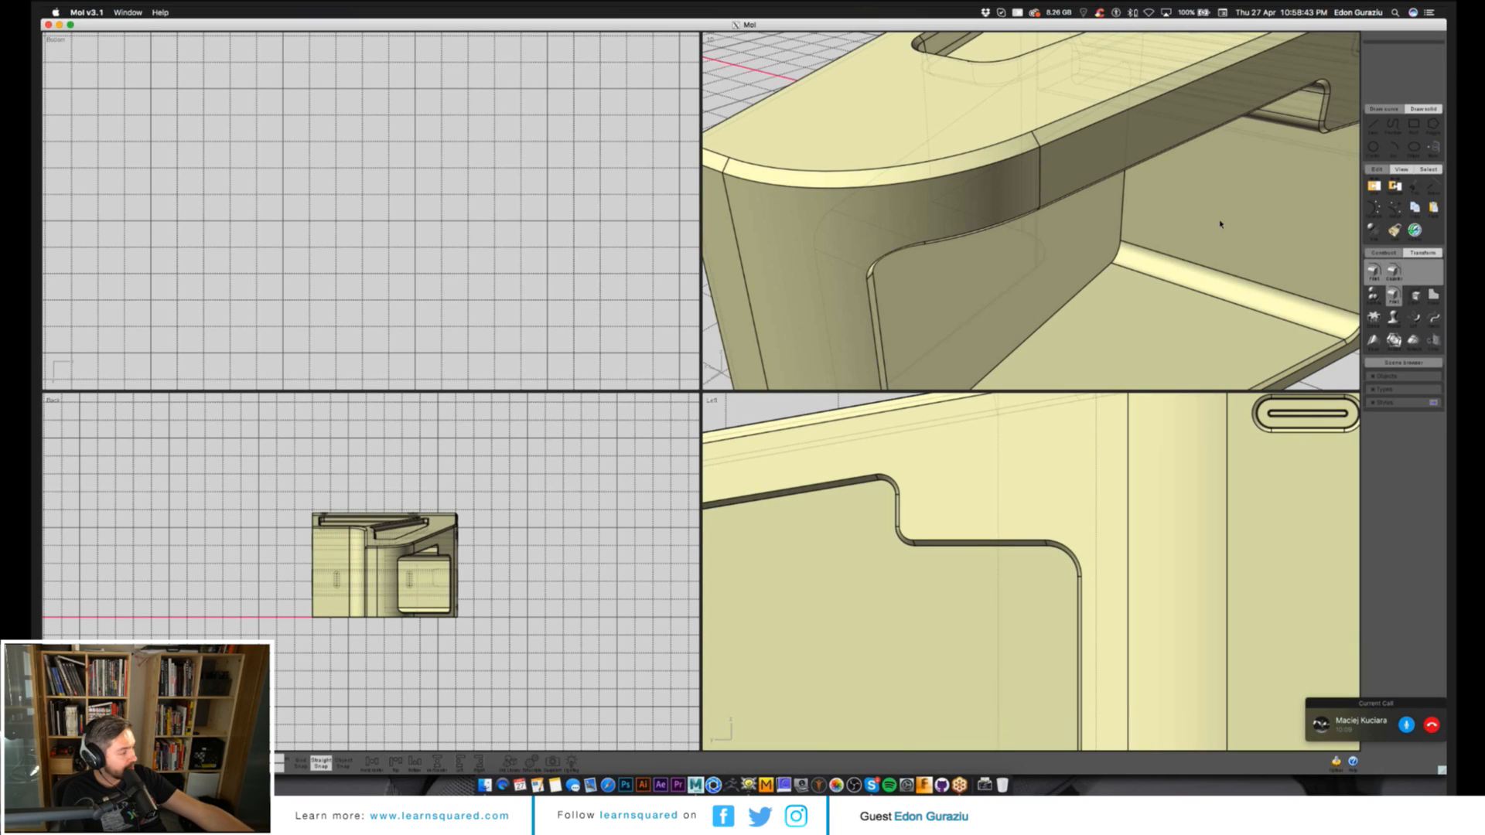
# Draw a closed four-point outline with a sloped upper edge in the Left view, above the notch of the side panel.
pyautogui.press('Escape')
pyautogui.scroll(-10, 1092, 241)
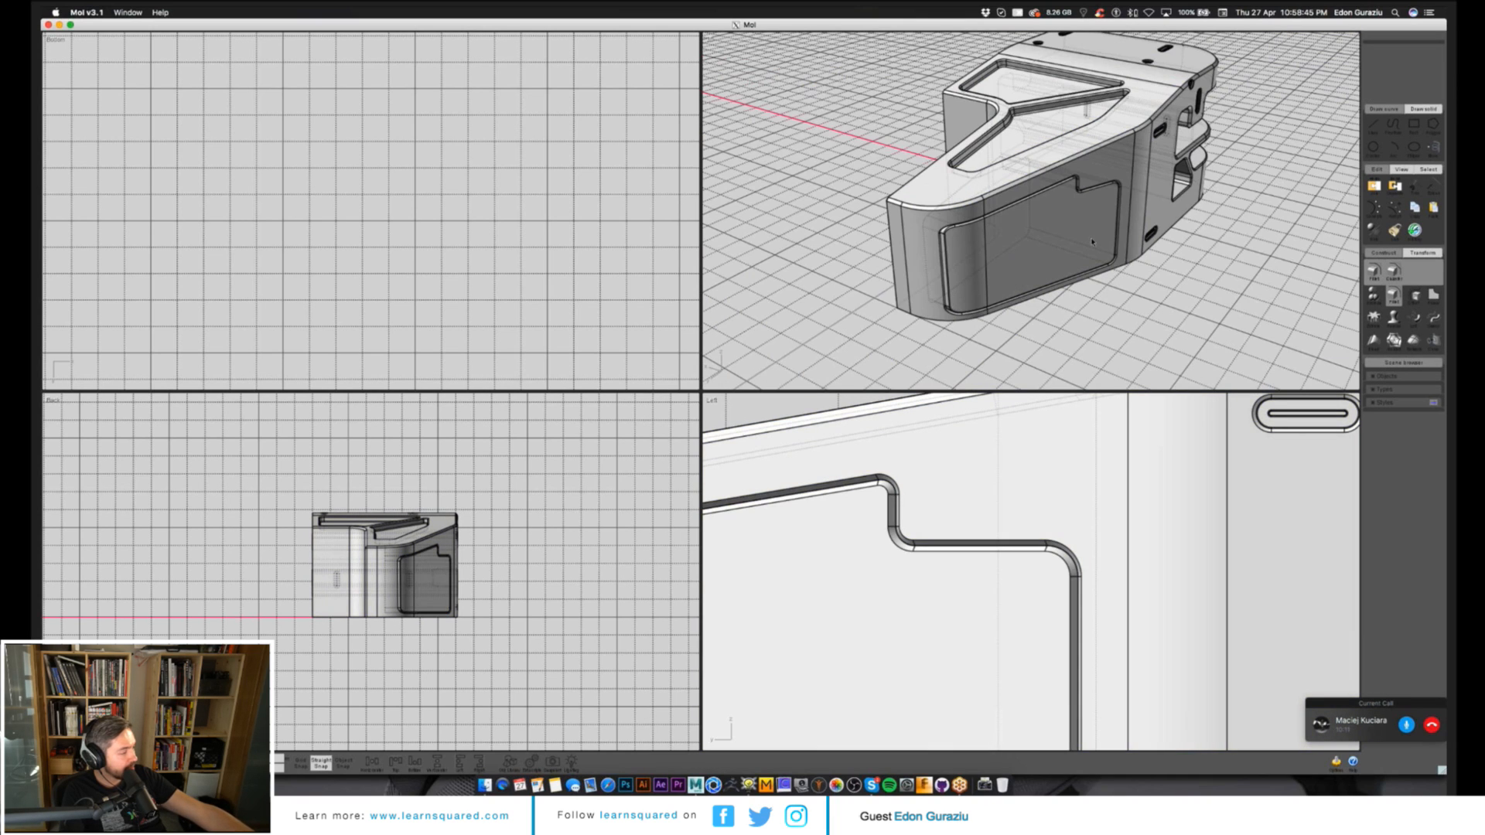
pyautogui.press('Home')
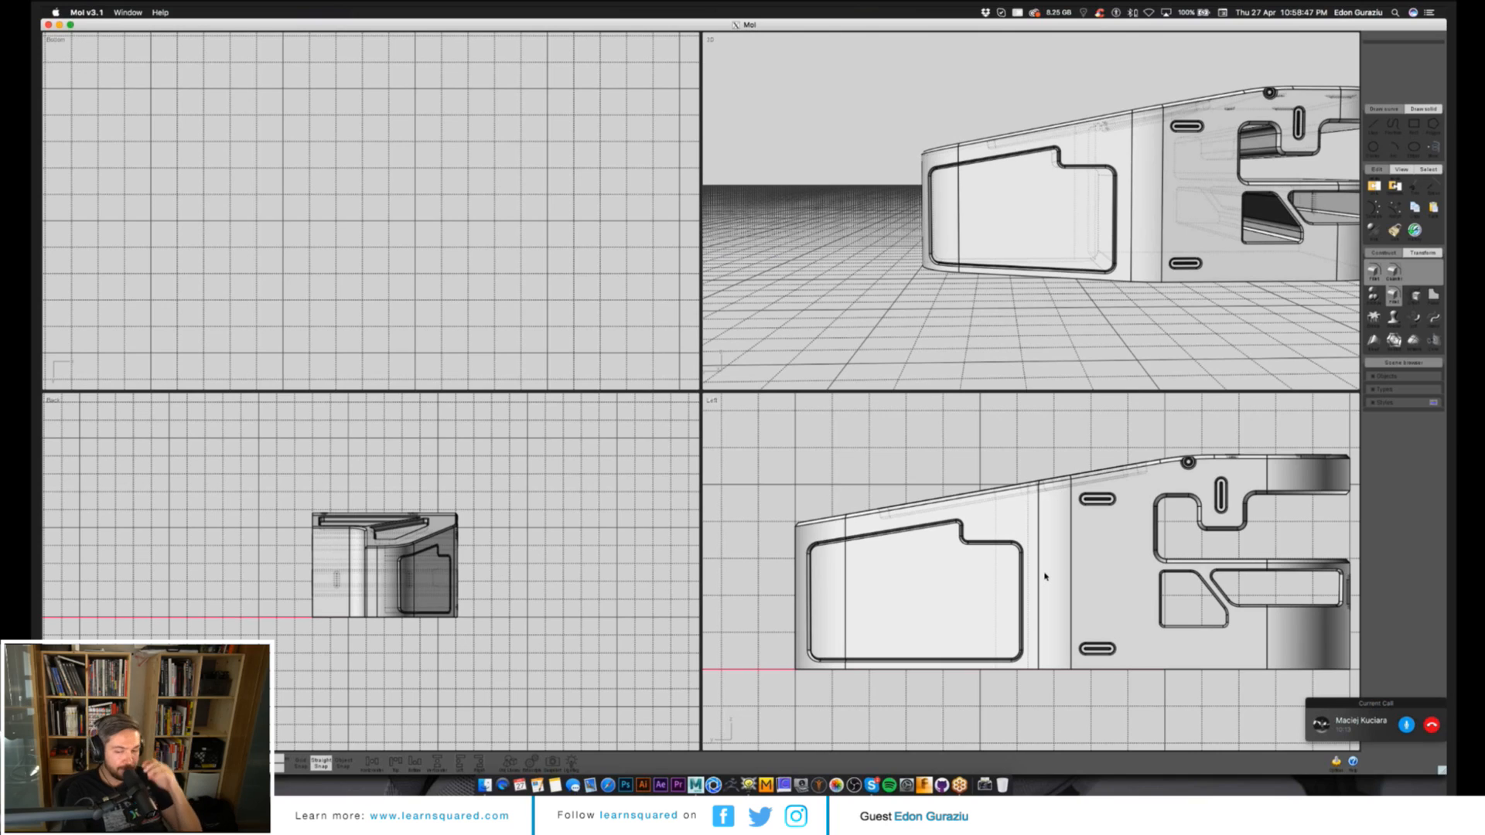
pyautogui.press('p')
pyautogui.scroll(4, 1044, 576)
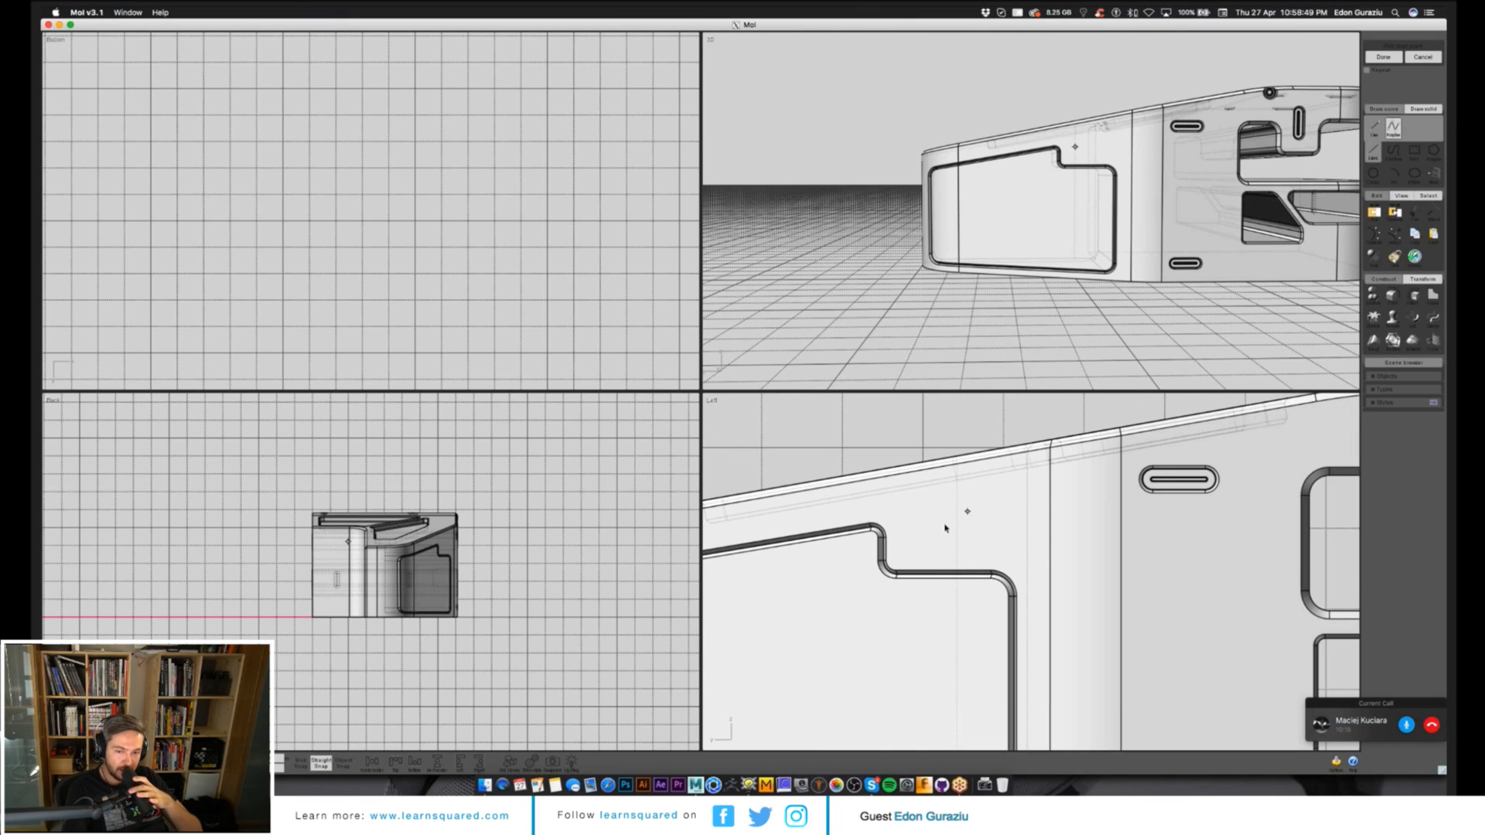
pyautogui.click(901, 558)
pyautogui.click(901, 521)
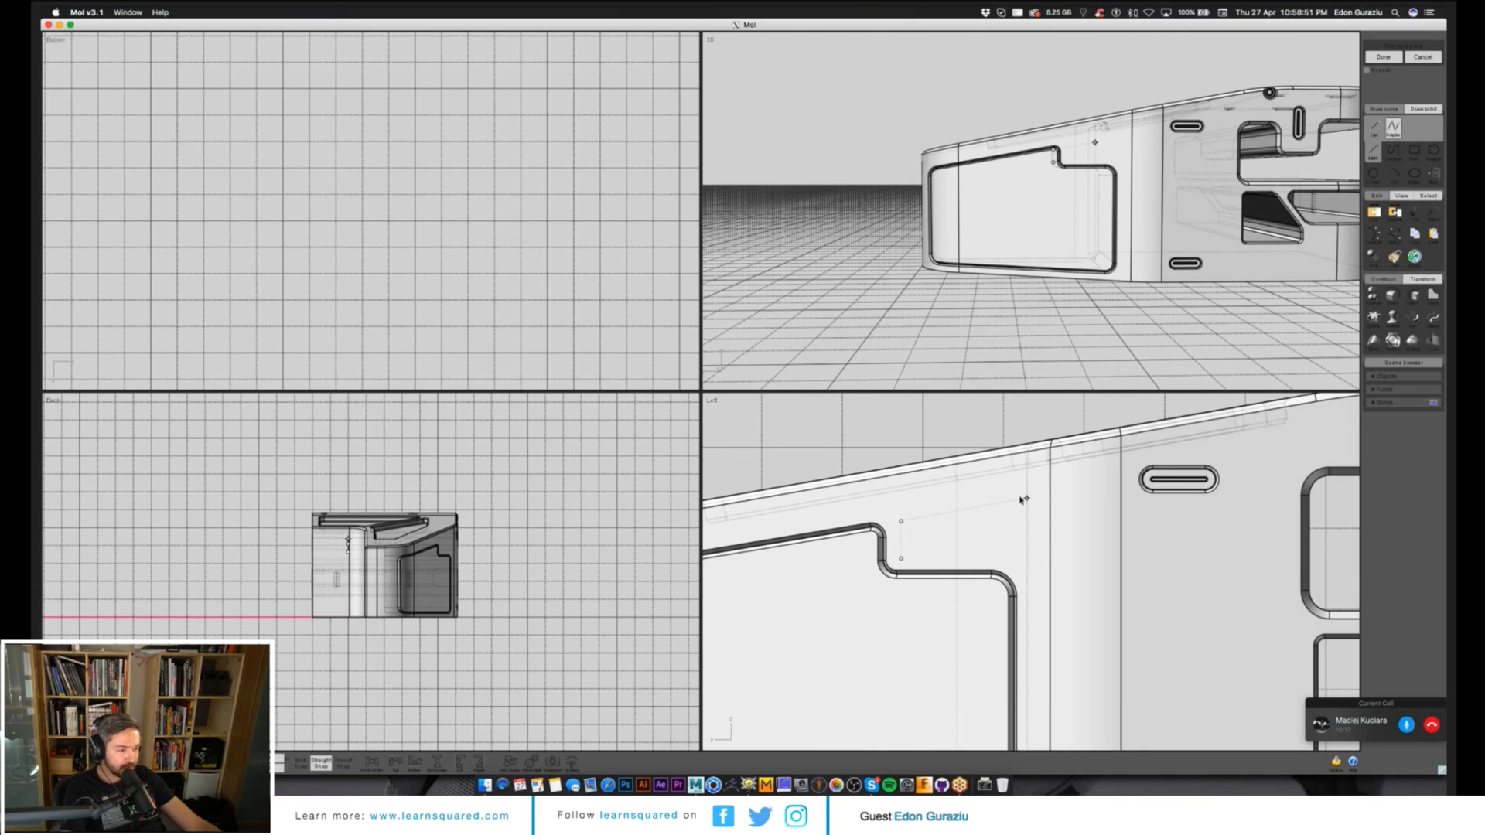
pyautogui.click(1008, 499)
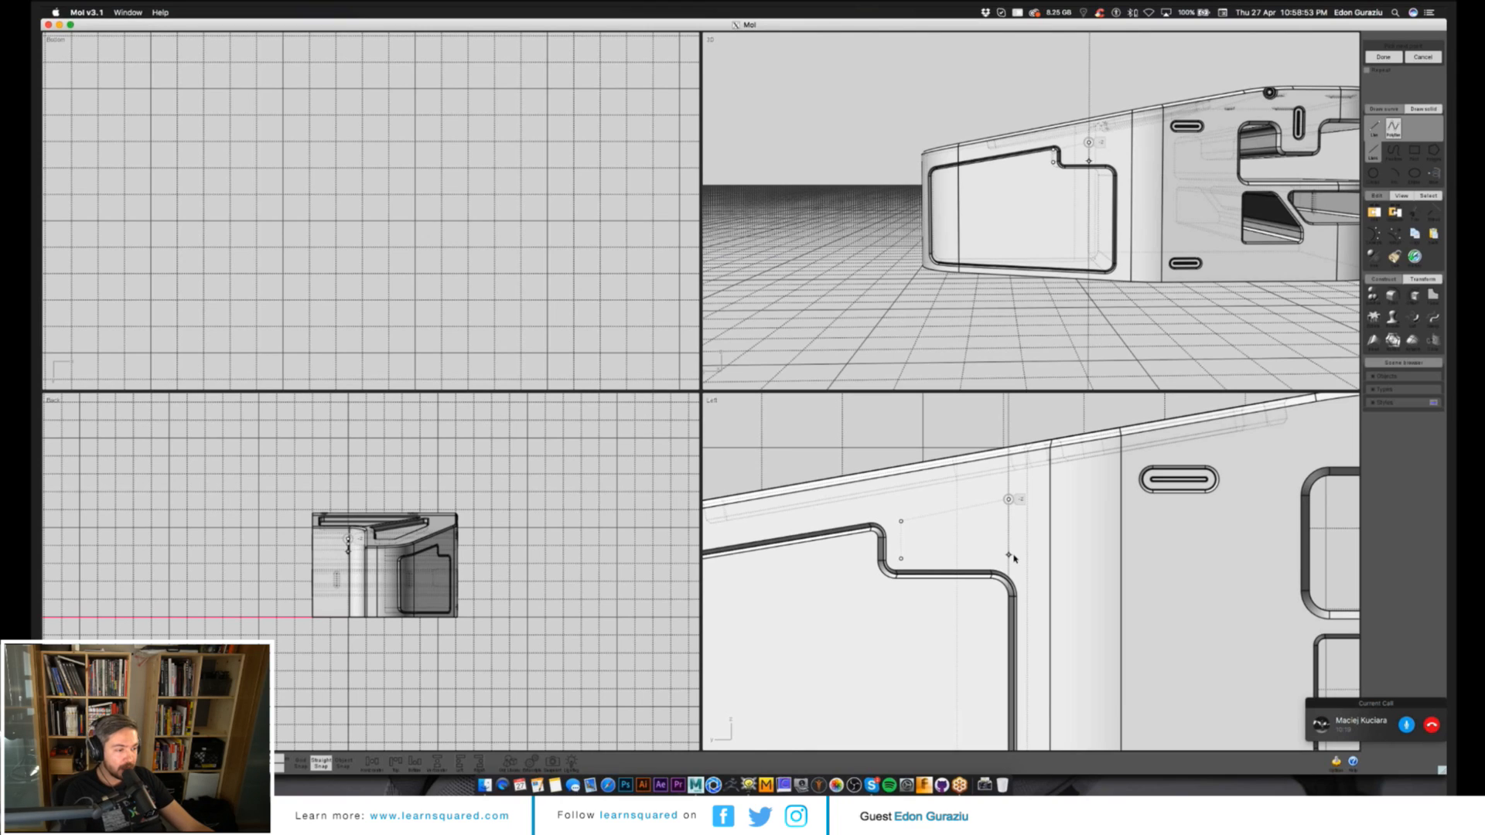
pyautogui.click(1010, 557)
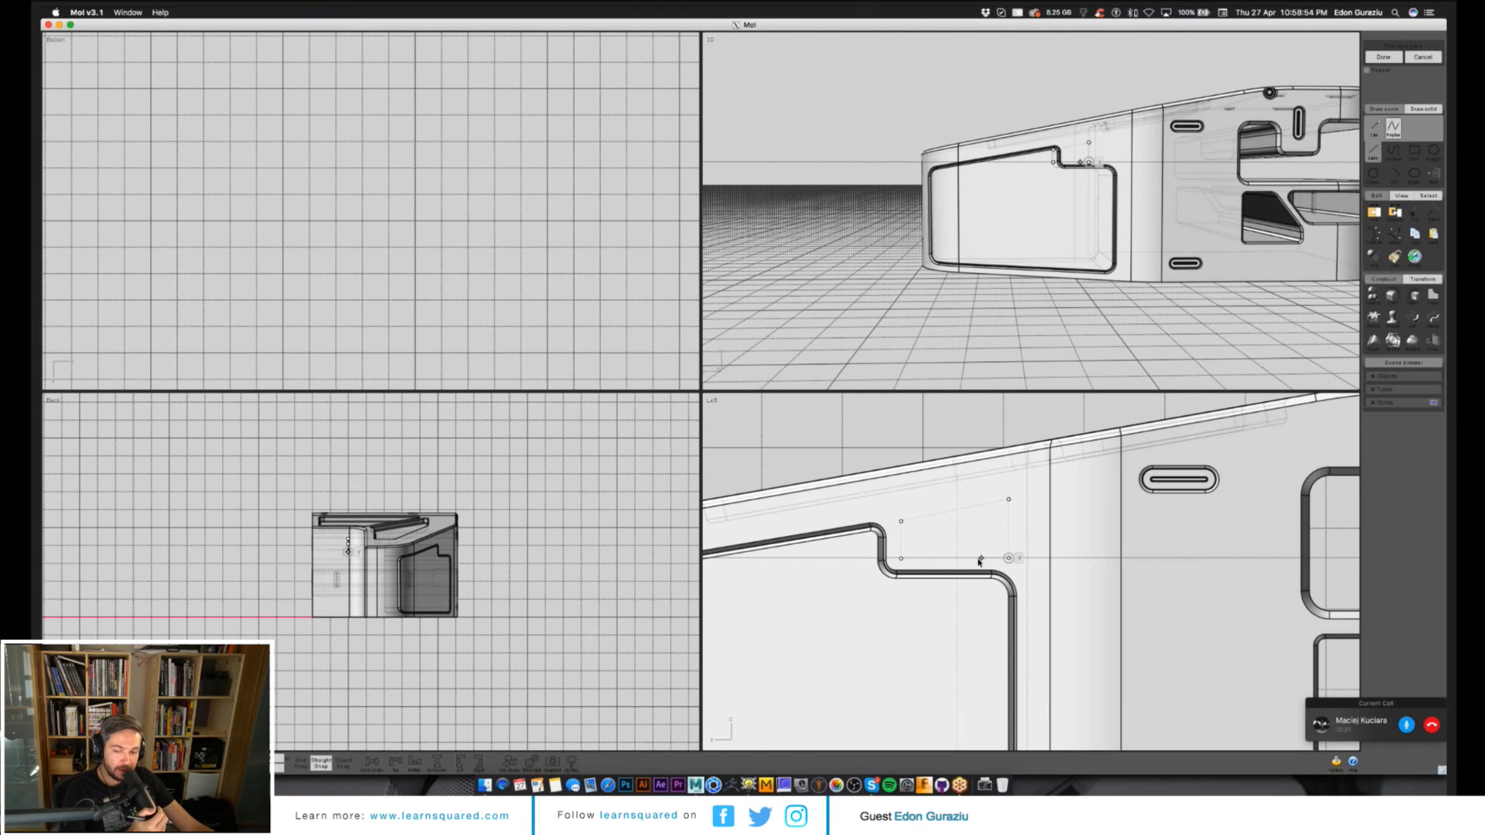
pyautogui.click(902, 558)
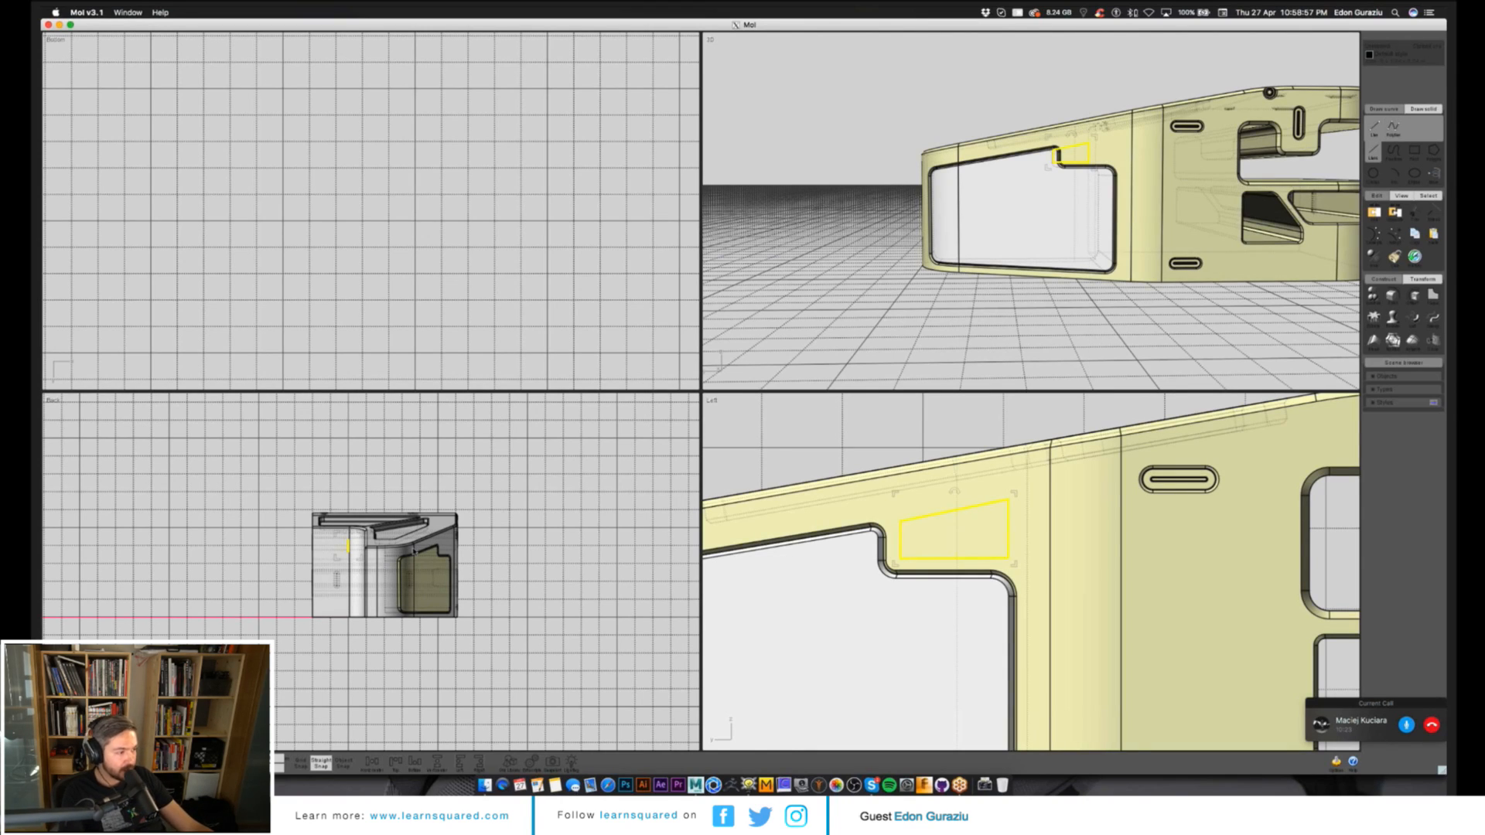
# Move the four-point outline sideways in the Back view to the body's outer side wall.
pyautogui.scroll(3, 414, 551)
pyautogui.moveTo(246, 553); pyautogui.dragTo(540, 555)
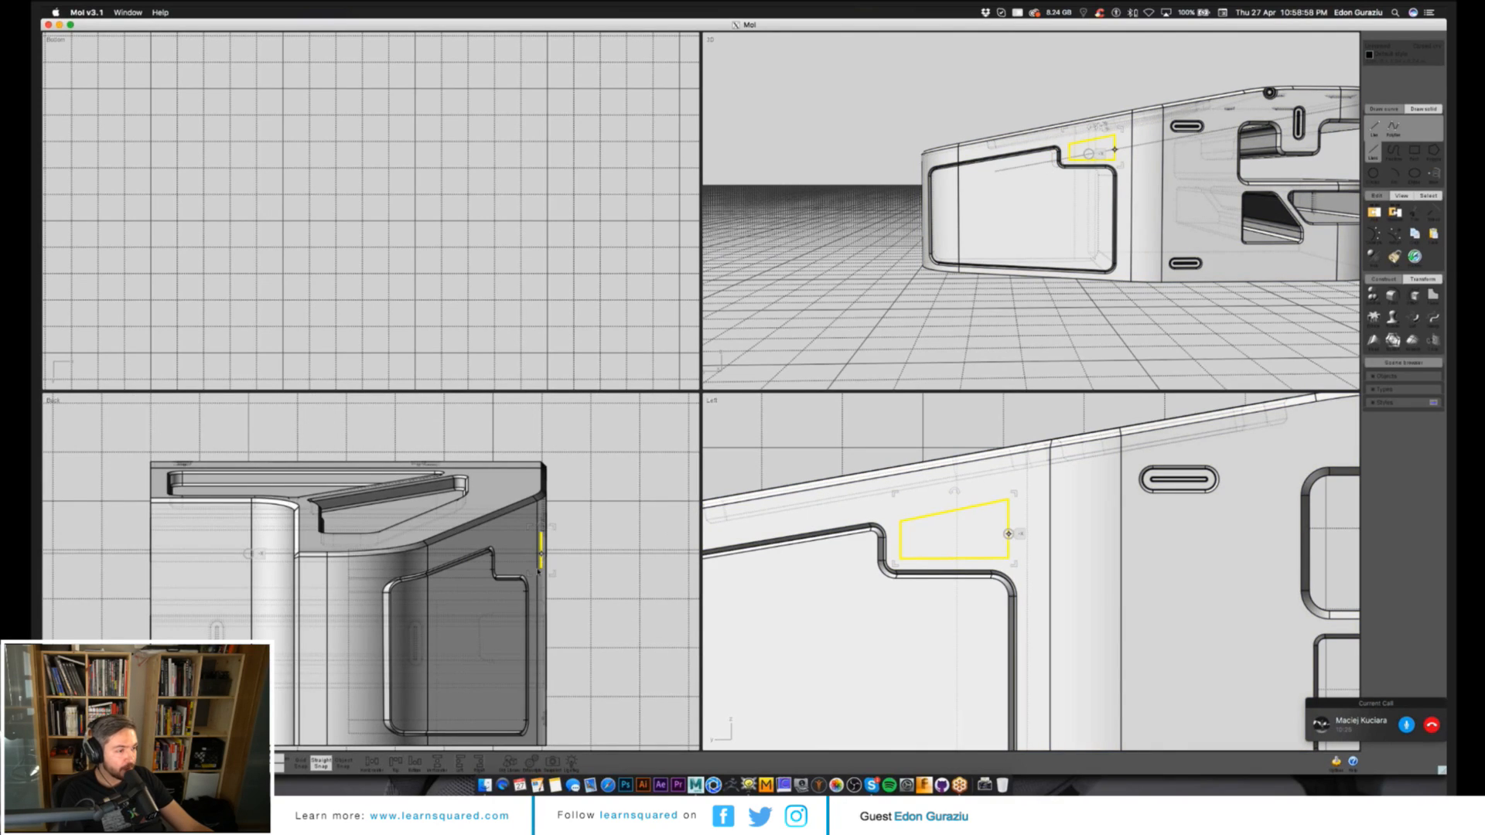
# Fillet the corners of the four-sided outline and extrude it into a solid block beside the body.
pyautogui.scroll(2, 1009, 541)
pyautogui.press('Return')
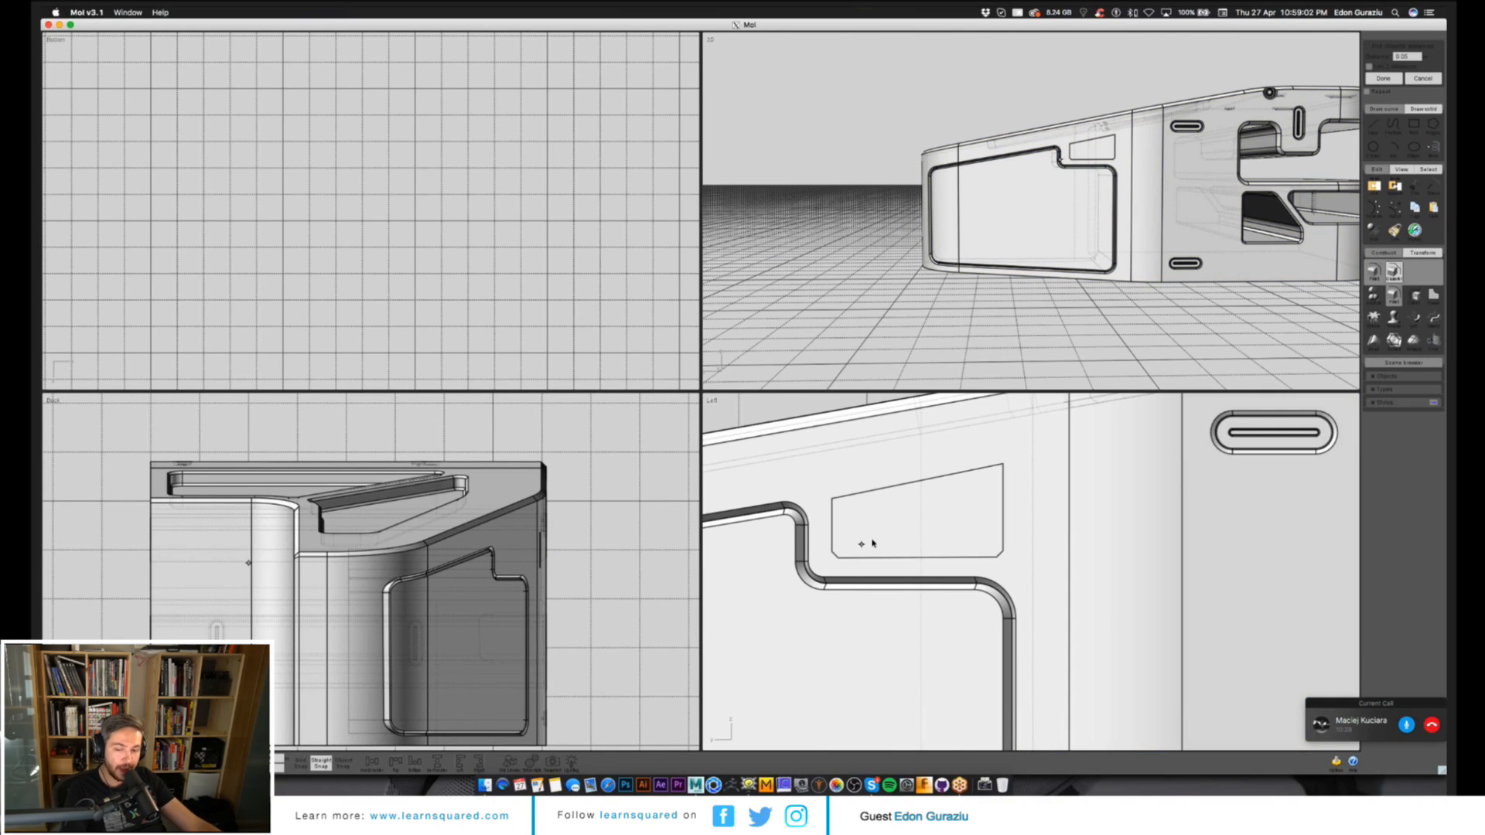
pyautogui.press('Escape')
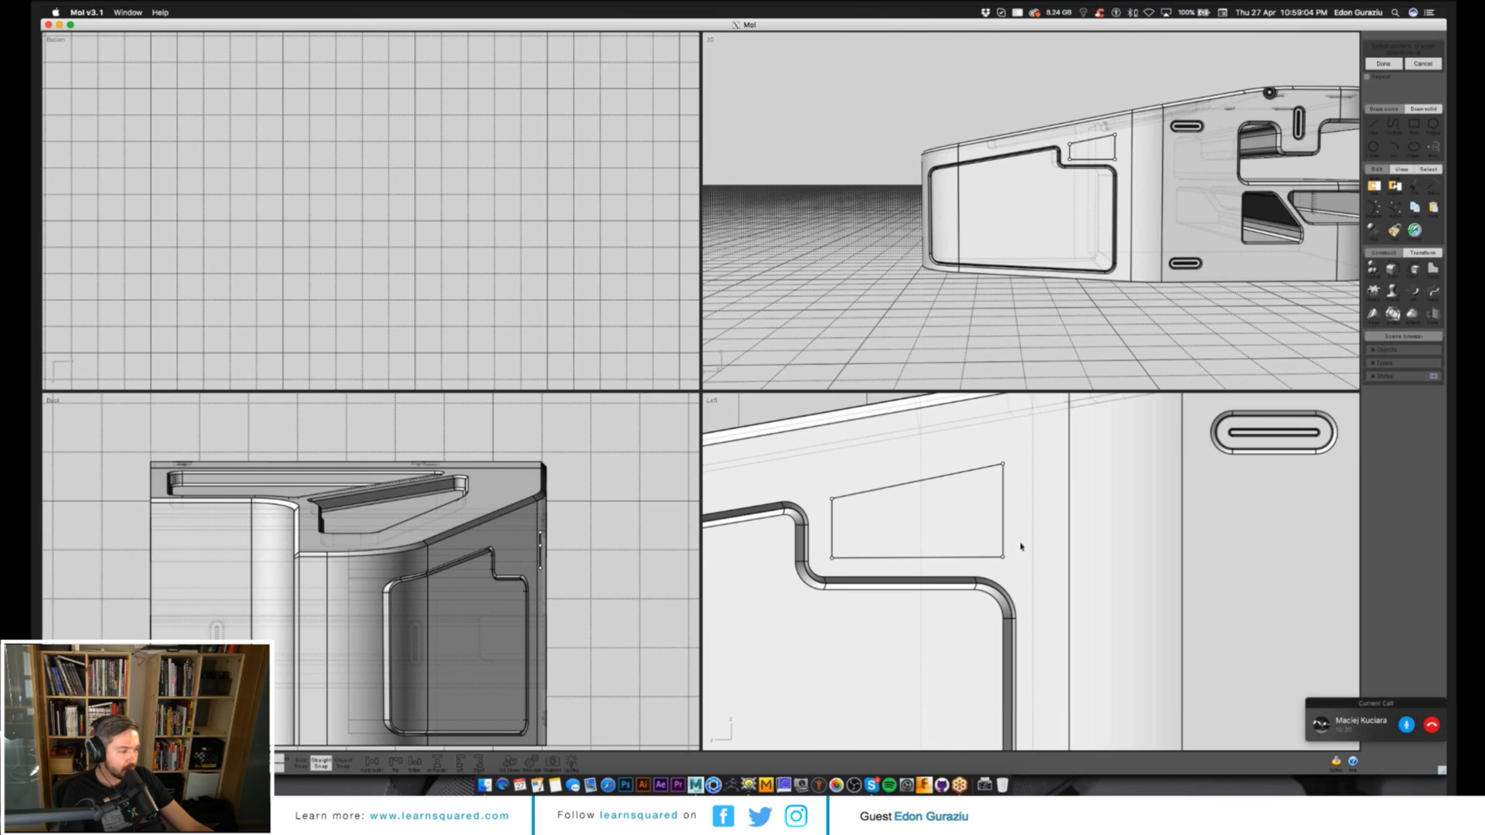
pyautogui.press('Return')
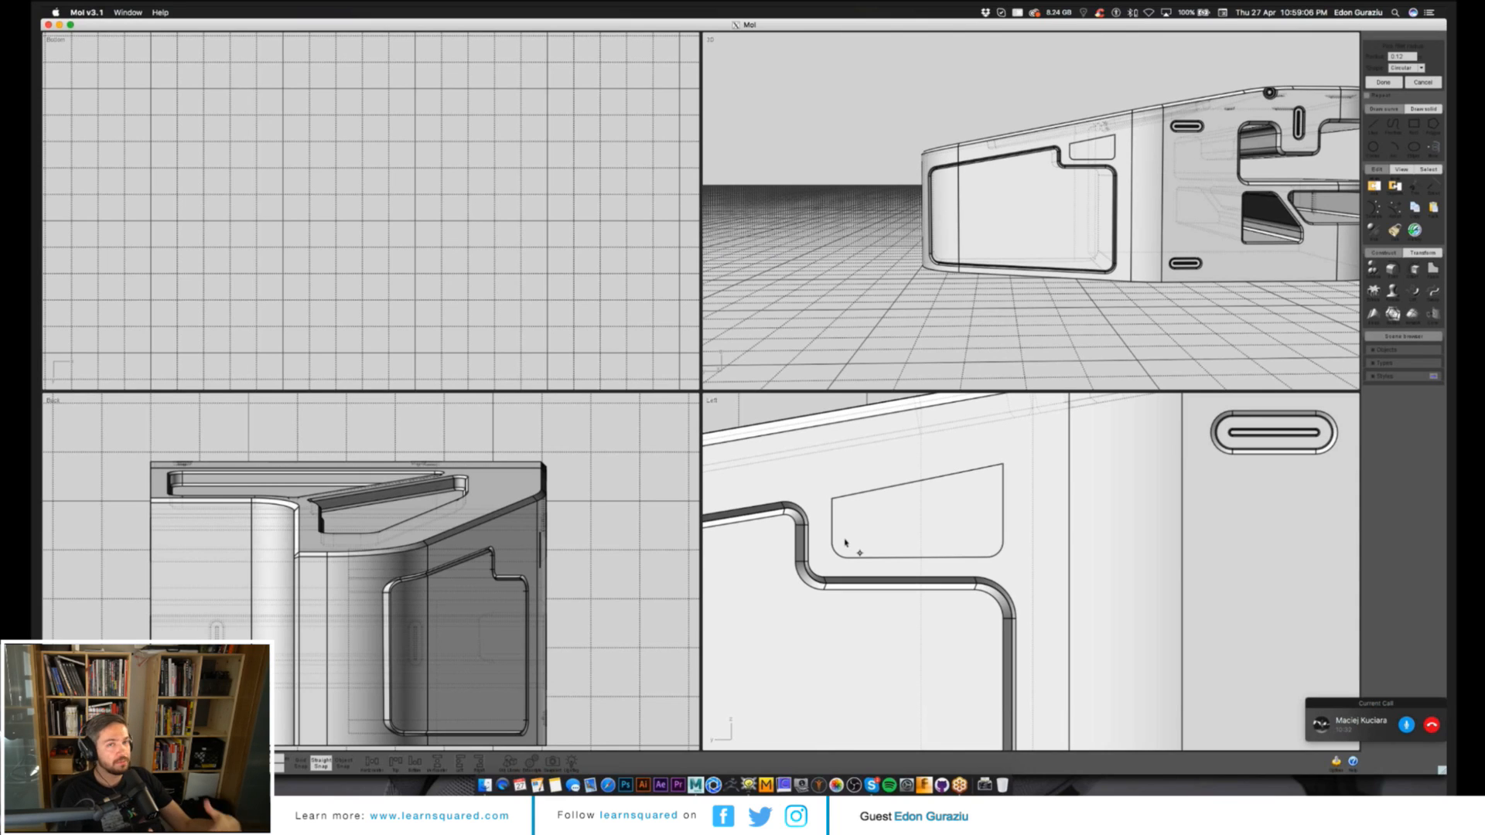
pyautogui.press('Return')
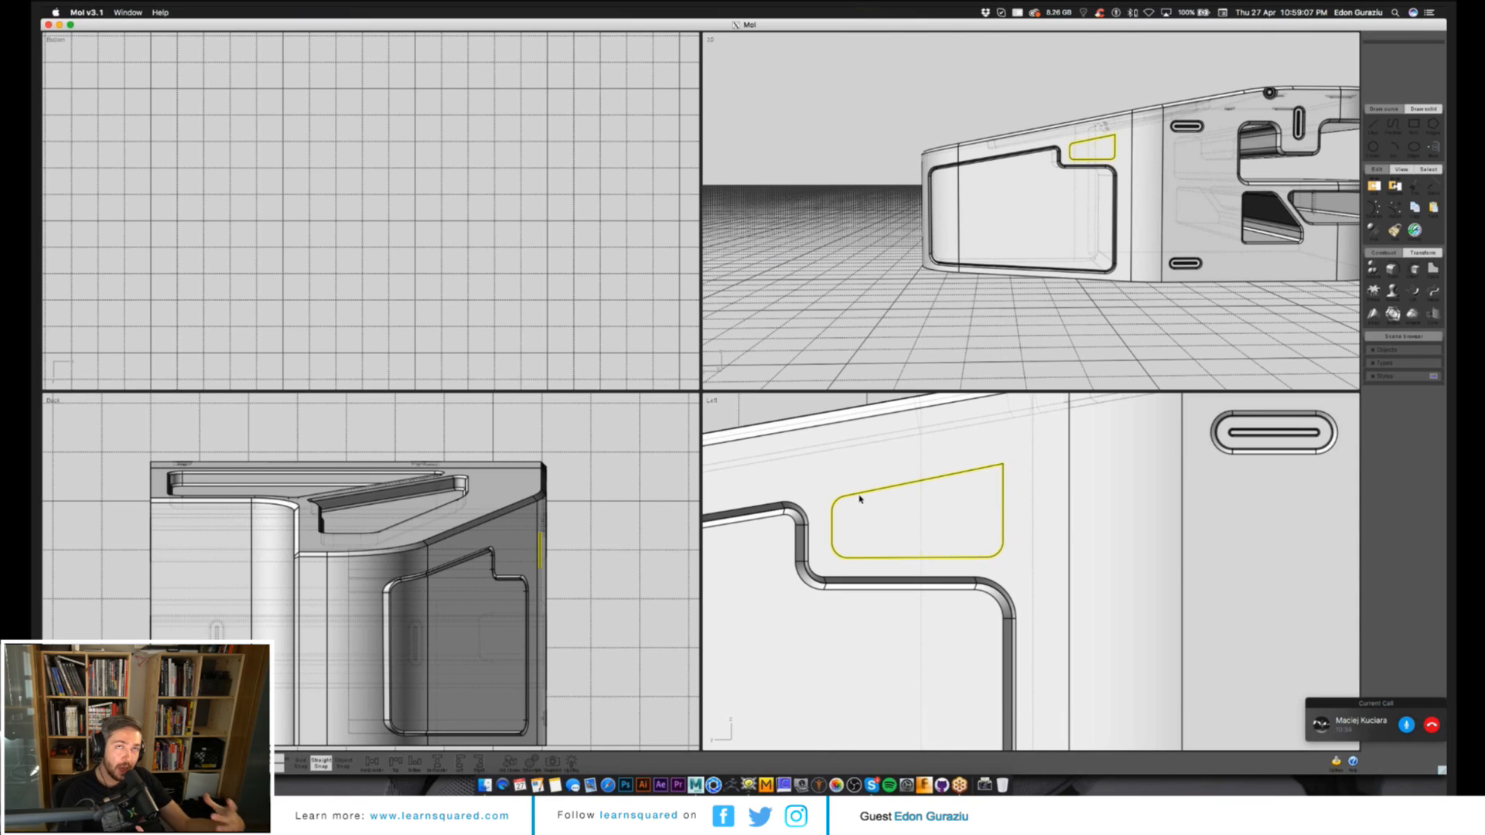
pyautogui.click(757, 511)
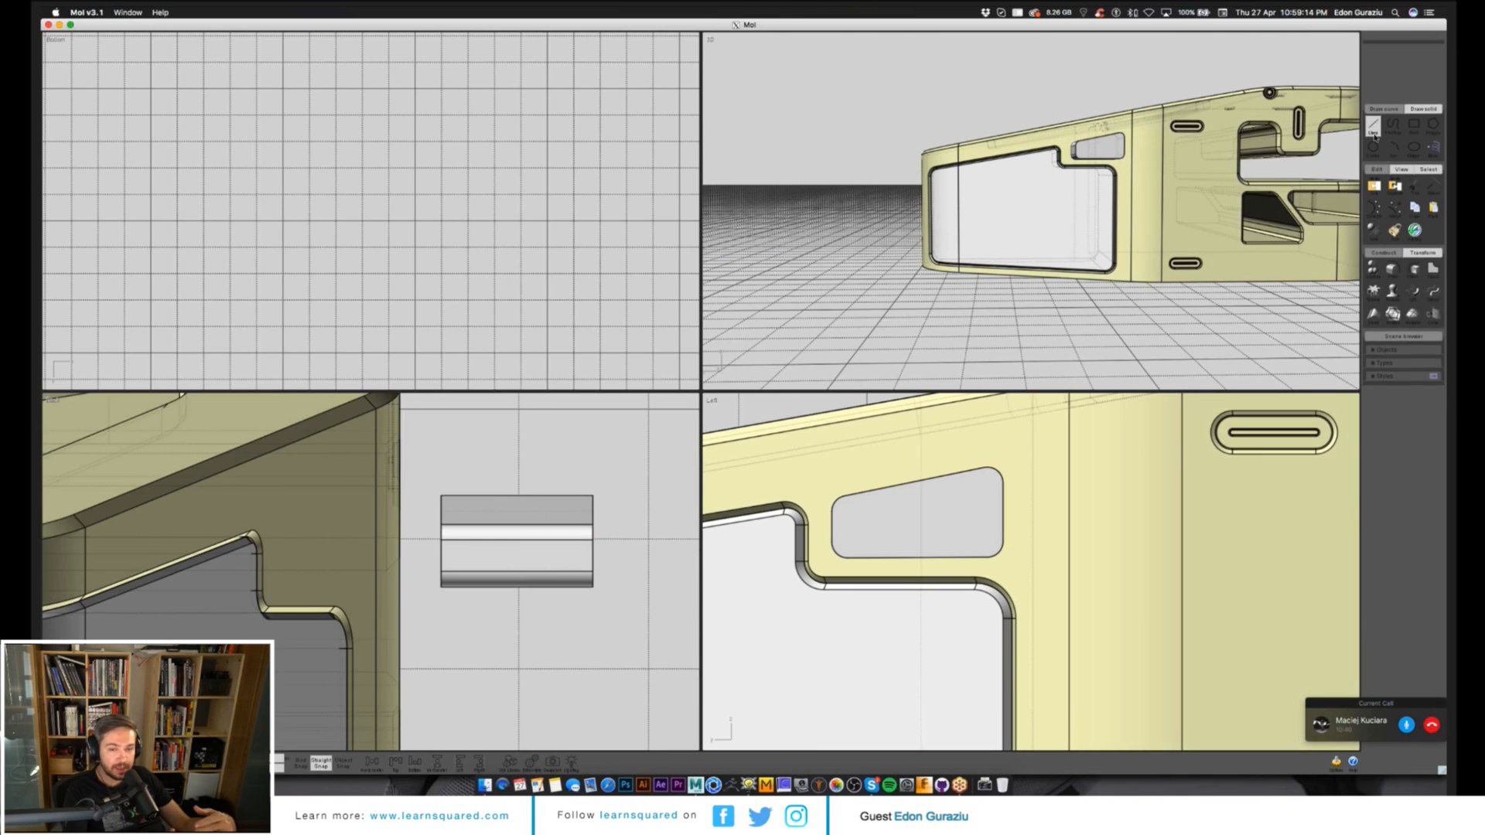
# Draw a bent three-point cutting line across the block in the Back view and fillet its bend.
pyautogui.click(1375, 136)
pyautogui.scroll(2, 510, 495)
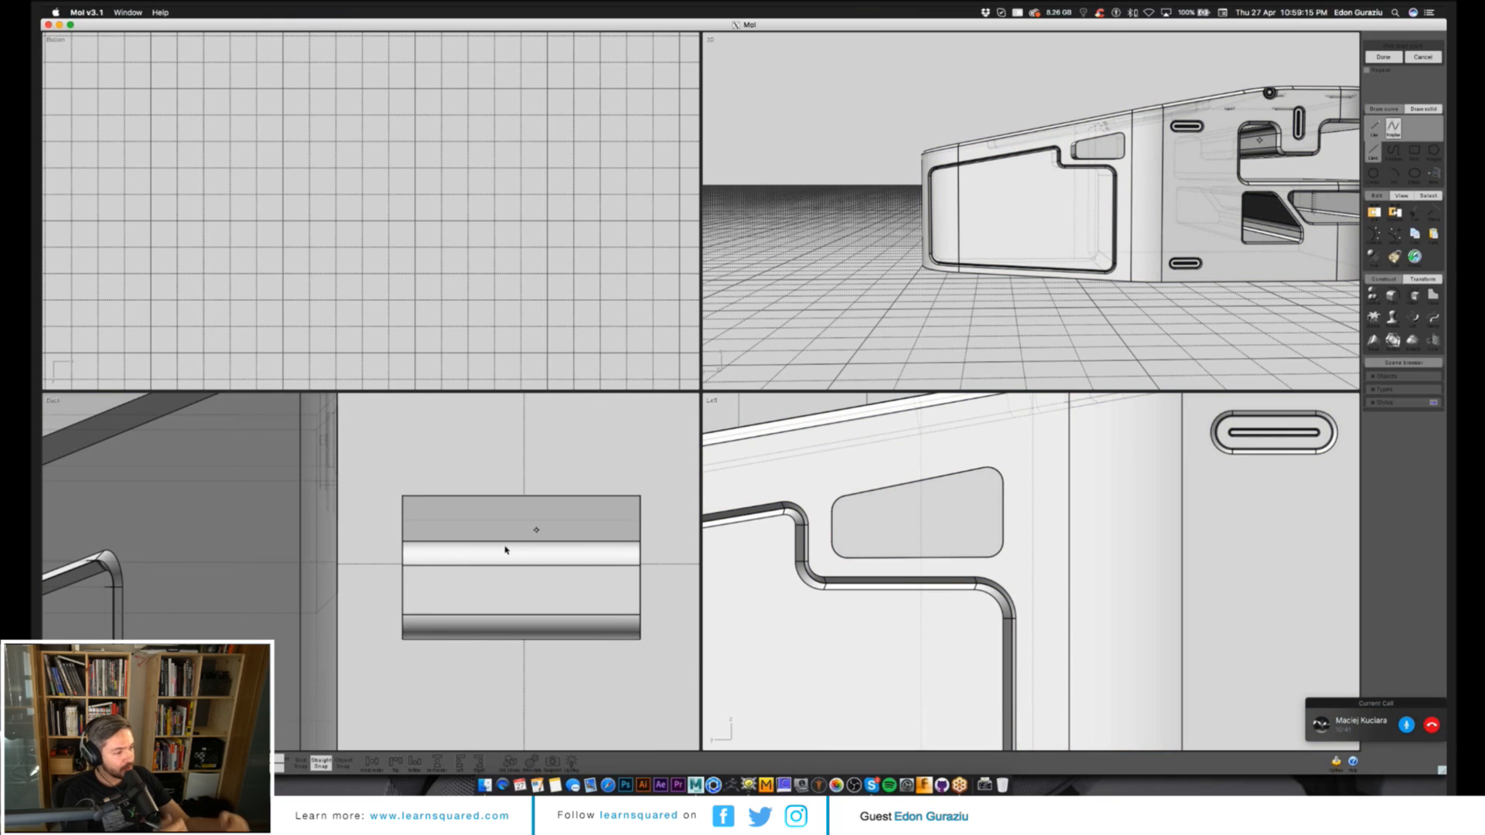
pyautogui.click(441, 649)
pyautogui.click(441, 596)
pyautogui.click(530, 478)
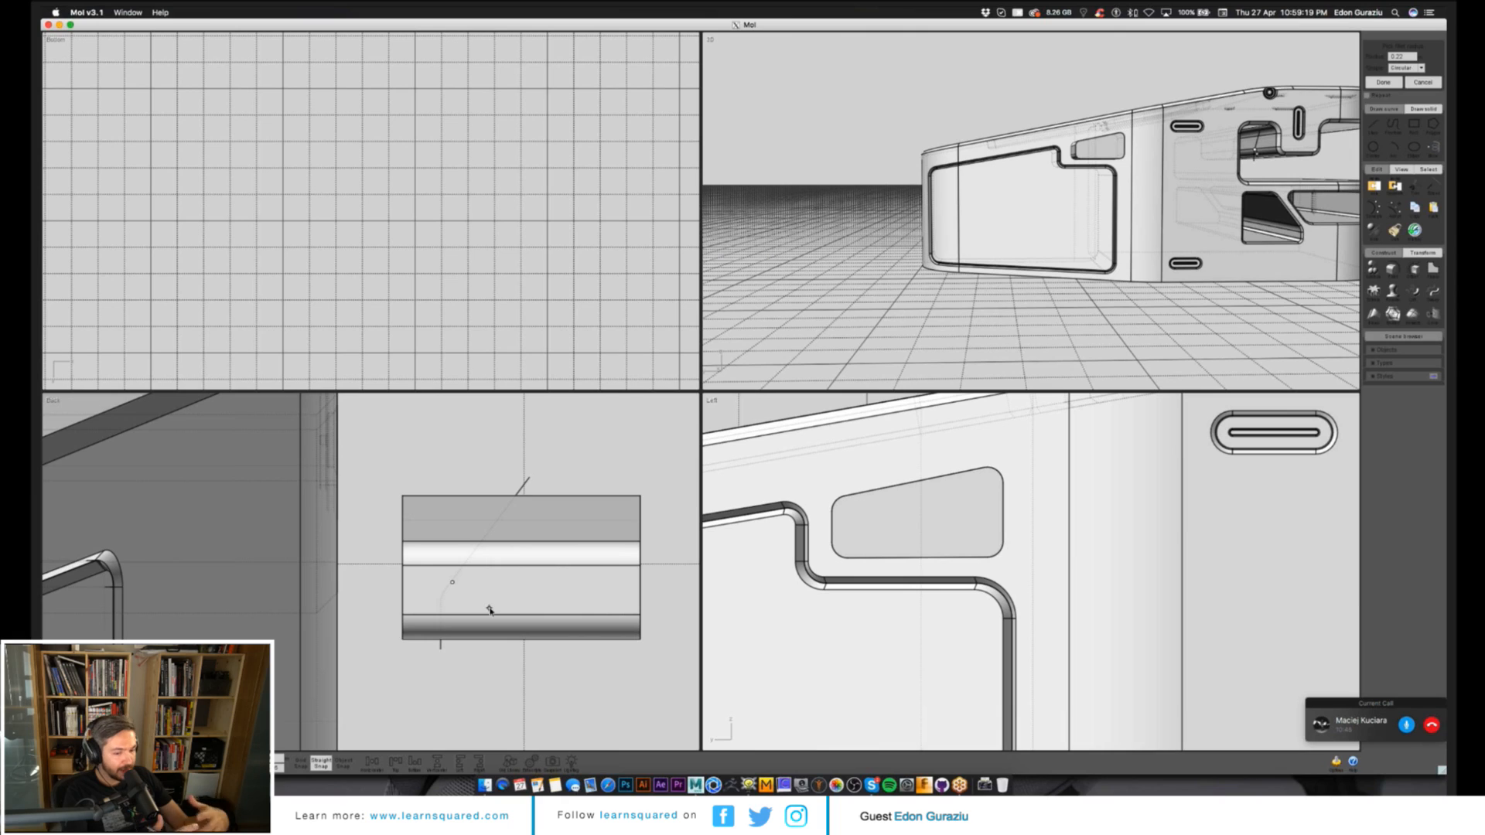
pyautogui.press('Return')
pyautogui.click(489, 610)
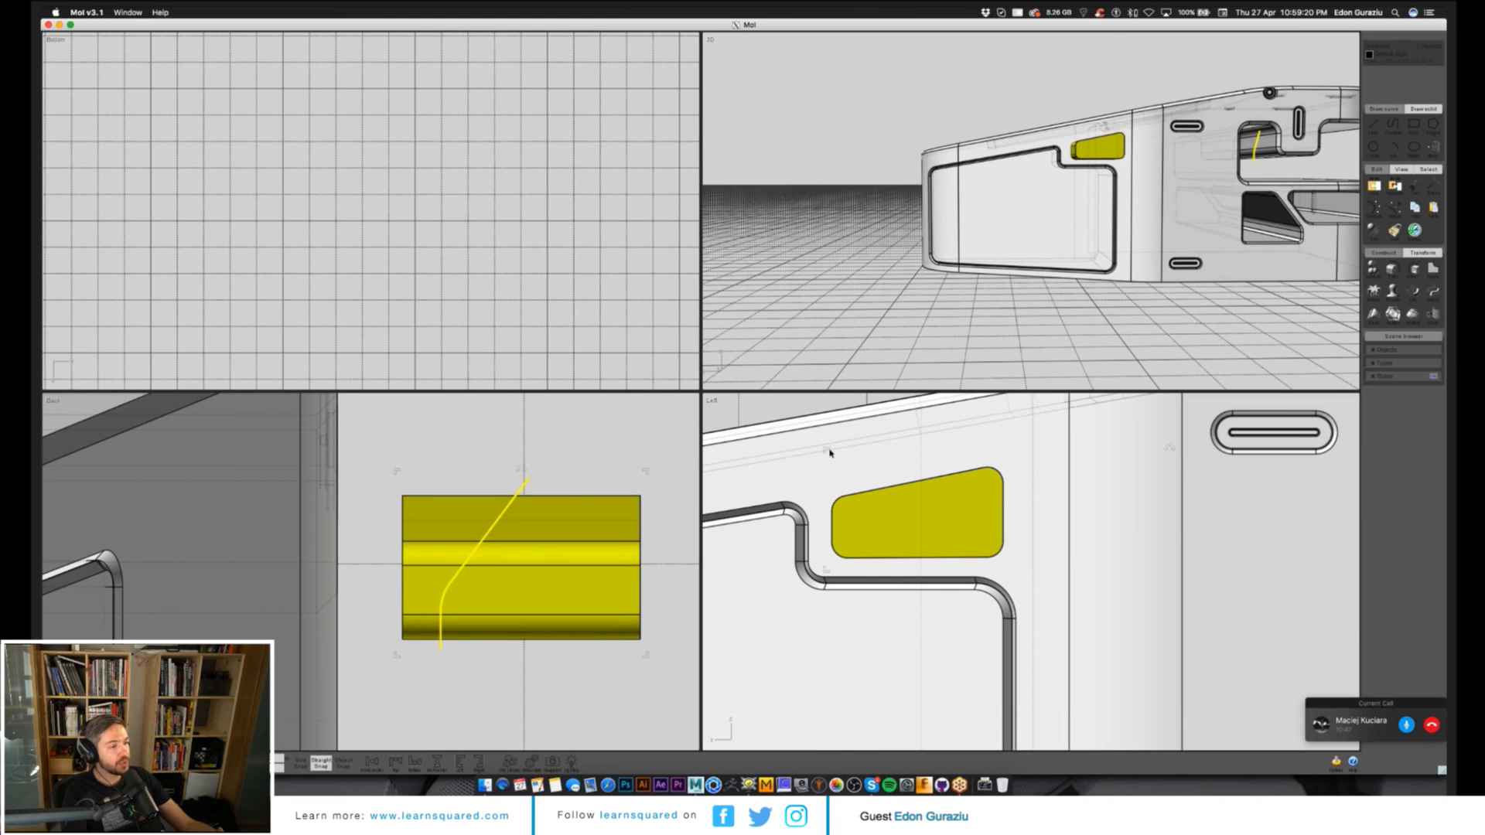
# Boolean-cut the block with the bent line and delete the cut-off piece nearest the body.
pyautogui.click(1394, 252)
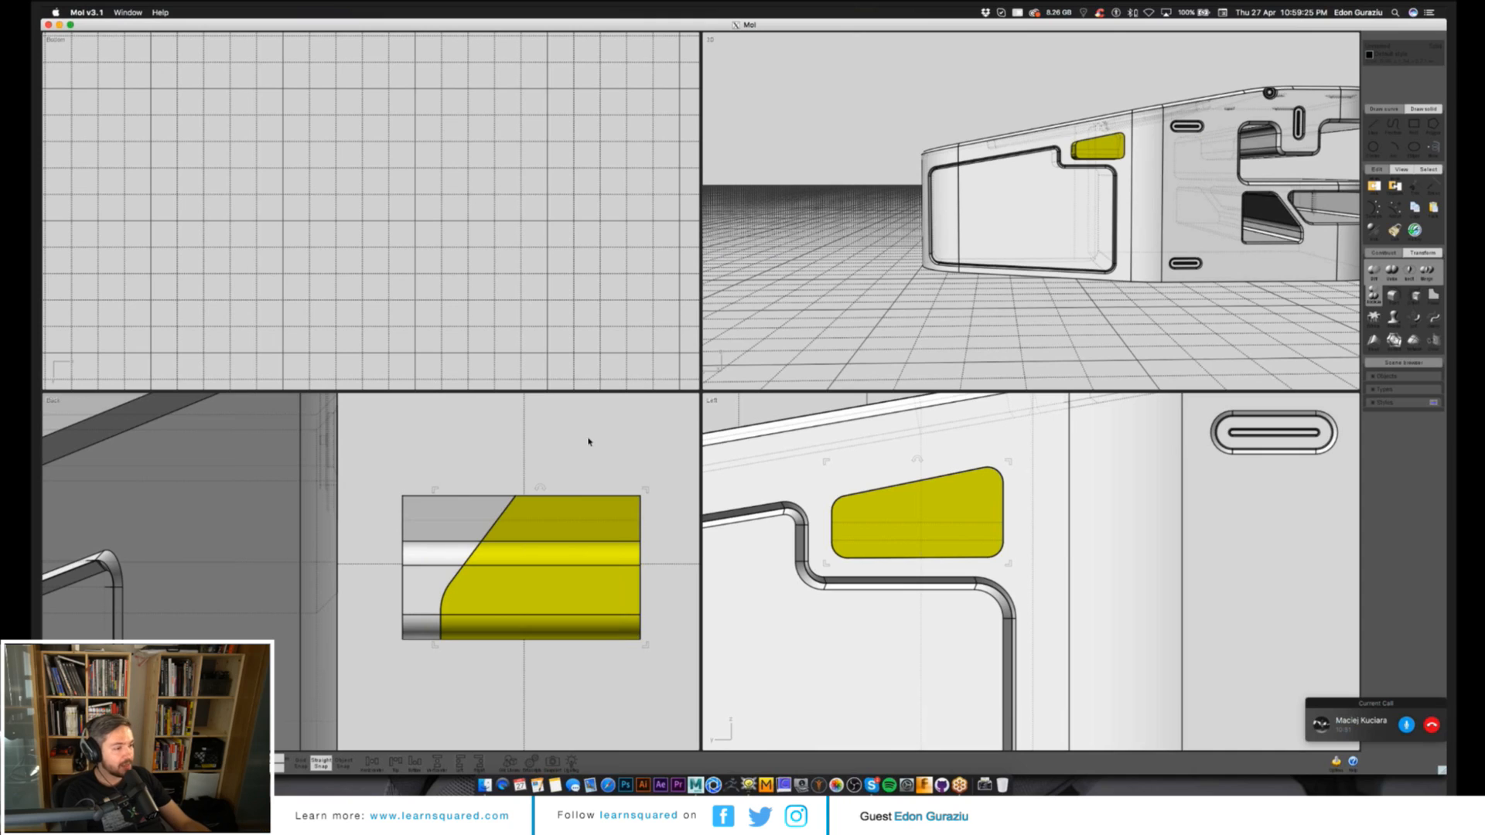
pyautogui.click(588, 442)
pyautogui.click(472, 507)
pyautogui.press('Delete')
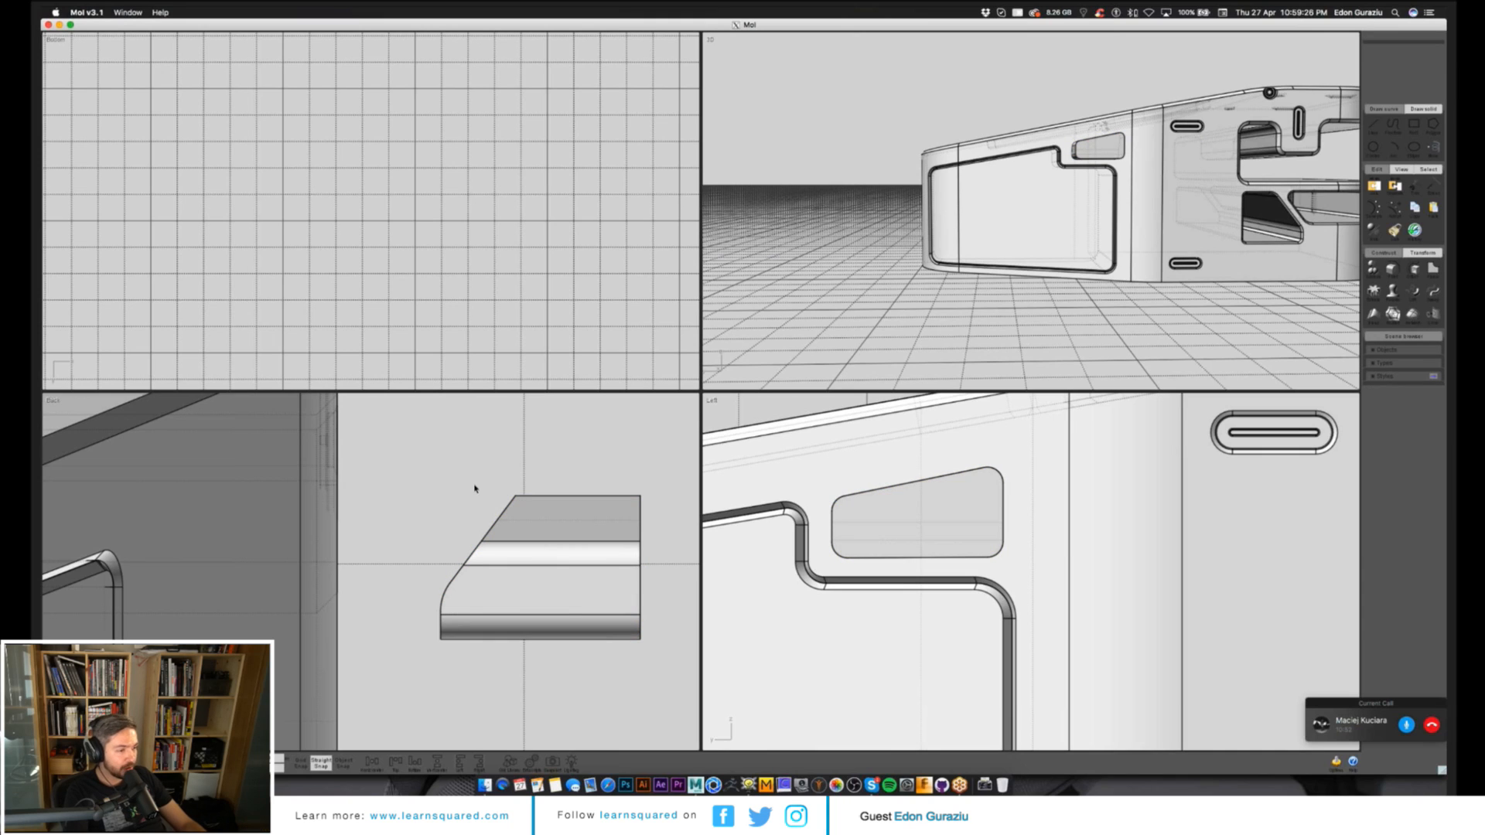
# Isolate the trimmed block and chamfer the edges around its slanted and rounded end face.
pyautogui.press('super+a')
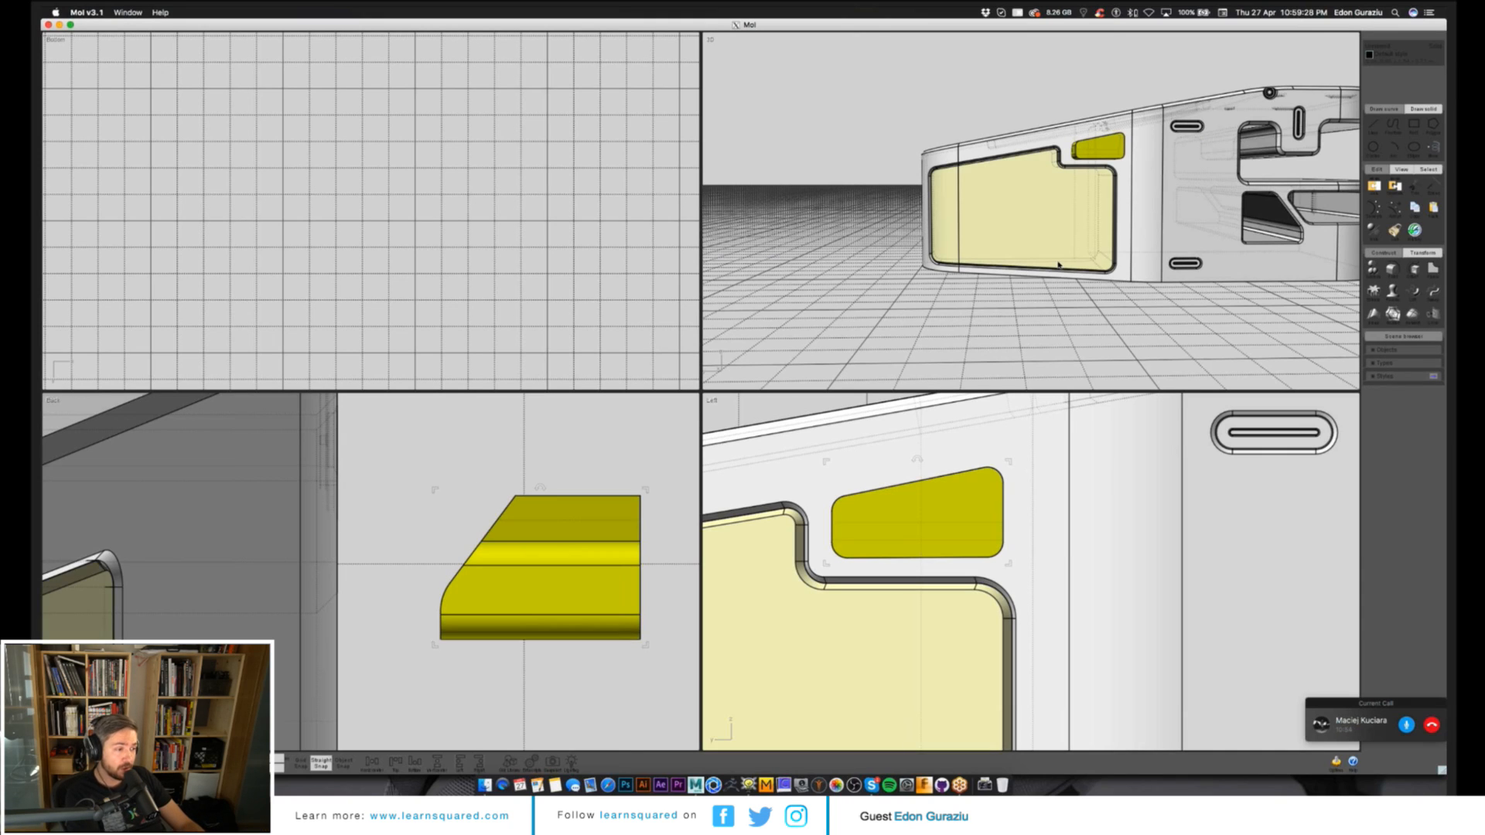
pyautogui.press('i')
pyautogui.moveTo(1059, 265); pyautogui.dragTo(1113, 241, button='right')
pyautogui.click(1054, 223)
pyautogui.click(1046, 260)
pyautogui.click(1043, 279)
pyautogui.click(1393, 270)
pyautogui.click(1394, 273)
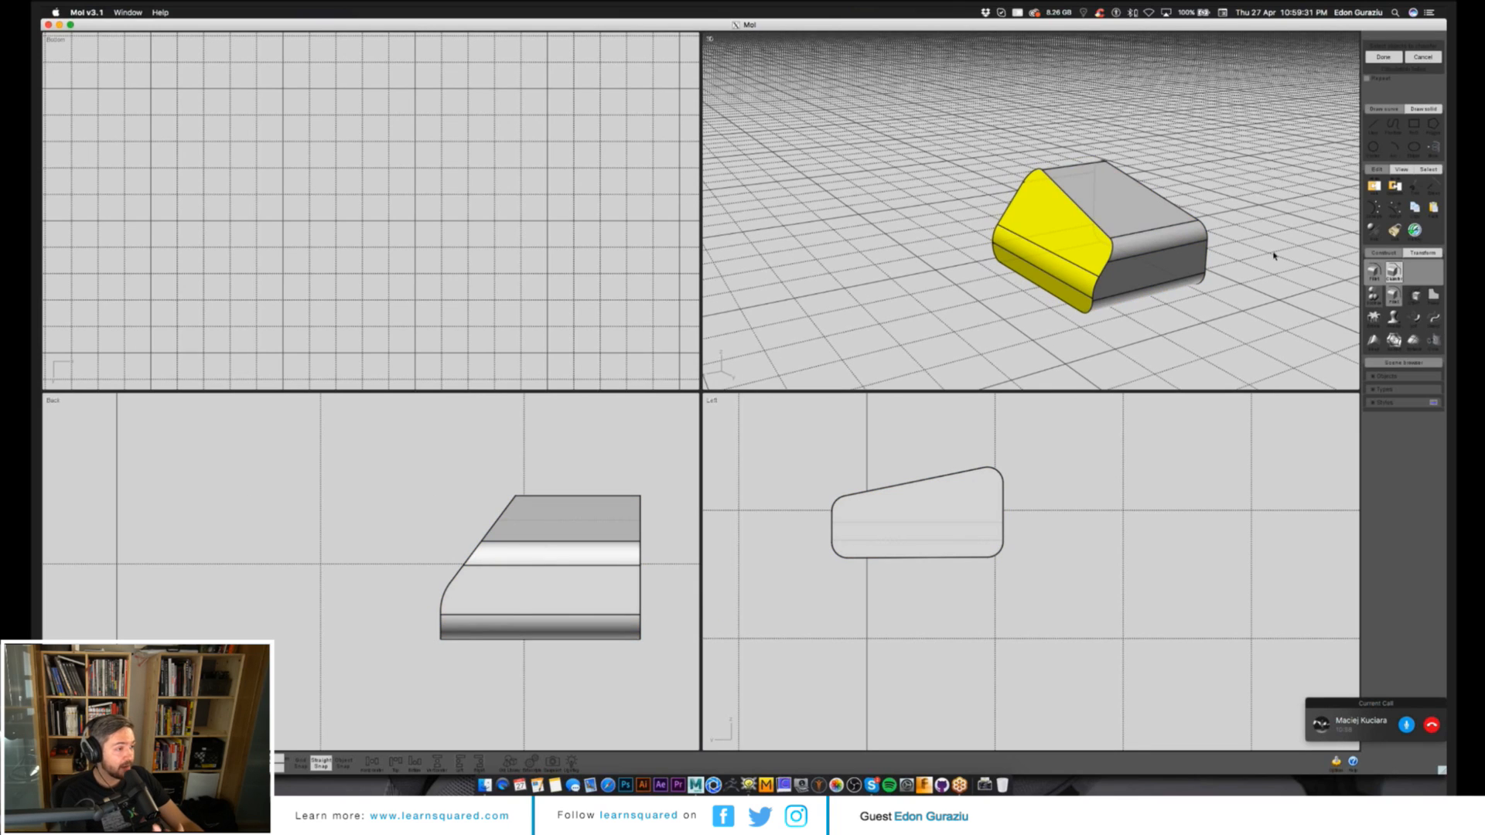
pyautogui.press('Return')
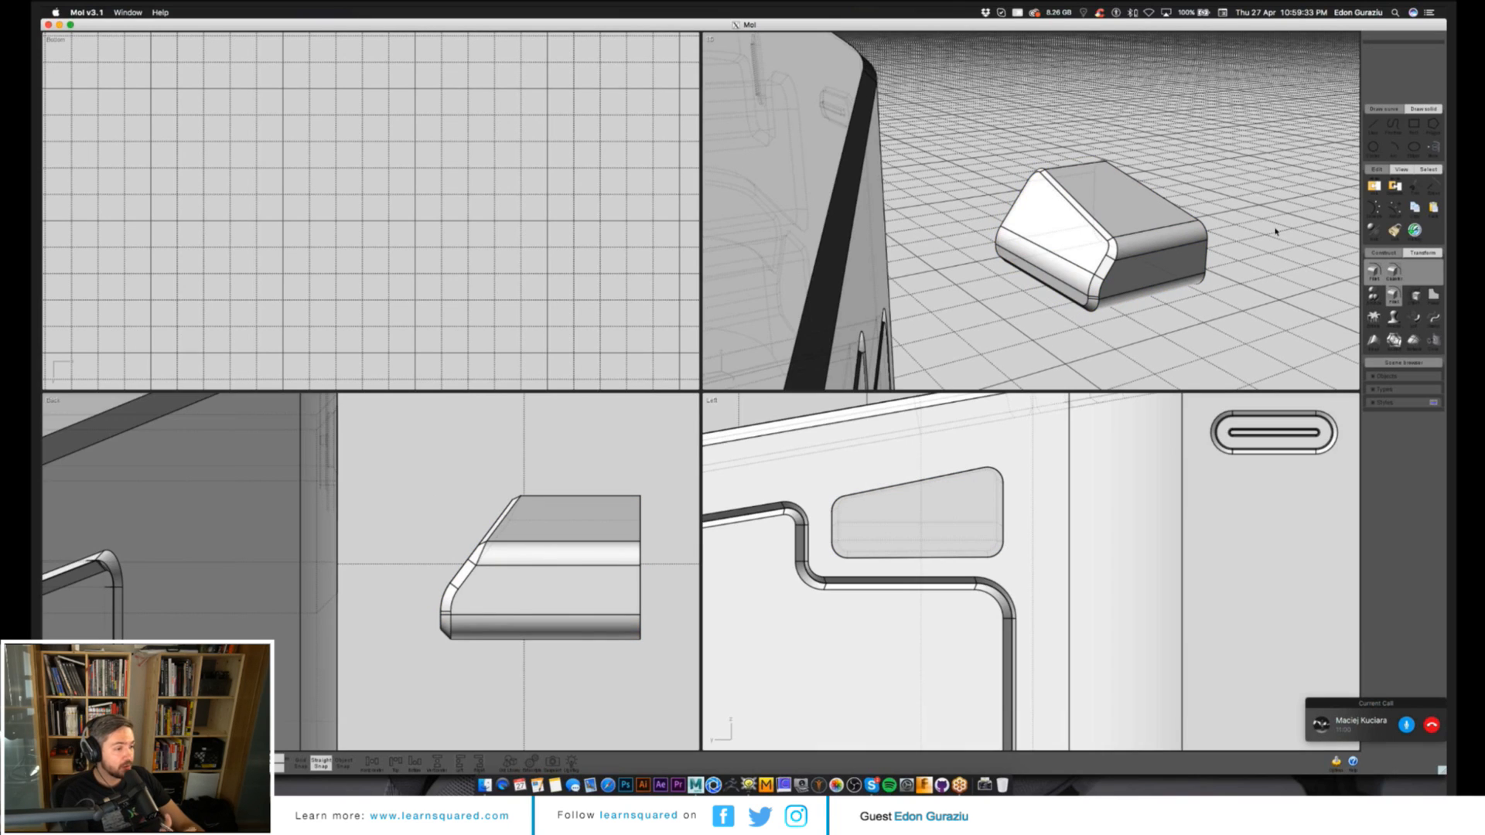
# Move the chamfered block into the body's side wall above the panel notch.
pyautogui.moveTo(1276, 231); pyautogui.dragTo(1158, 263, button='right')
pyautogui.moveTo(1157, 277); pyautogui.dragTo(824, 232)
# Subtract the block from the body and try to chamfer the edges around the resulting opening.
pyautogui.click(1020, 294)
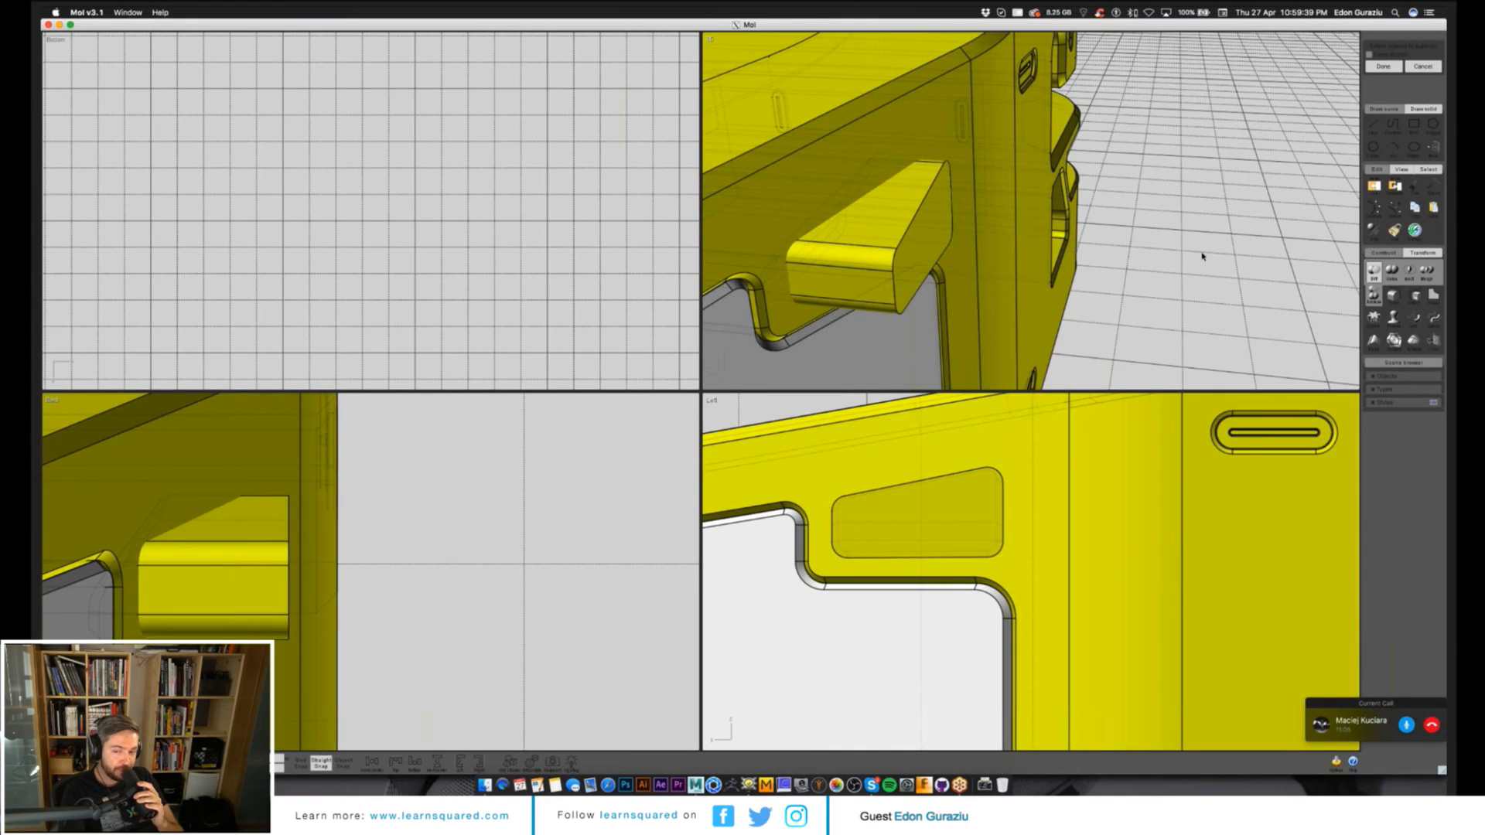
pyautogui.moveTo(1202, 256); pyautogui.dragTo(978, 229, button='right')
pyautogui.click(978, 227)
pyautogui.click(1394, 296)
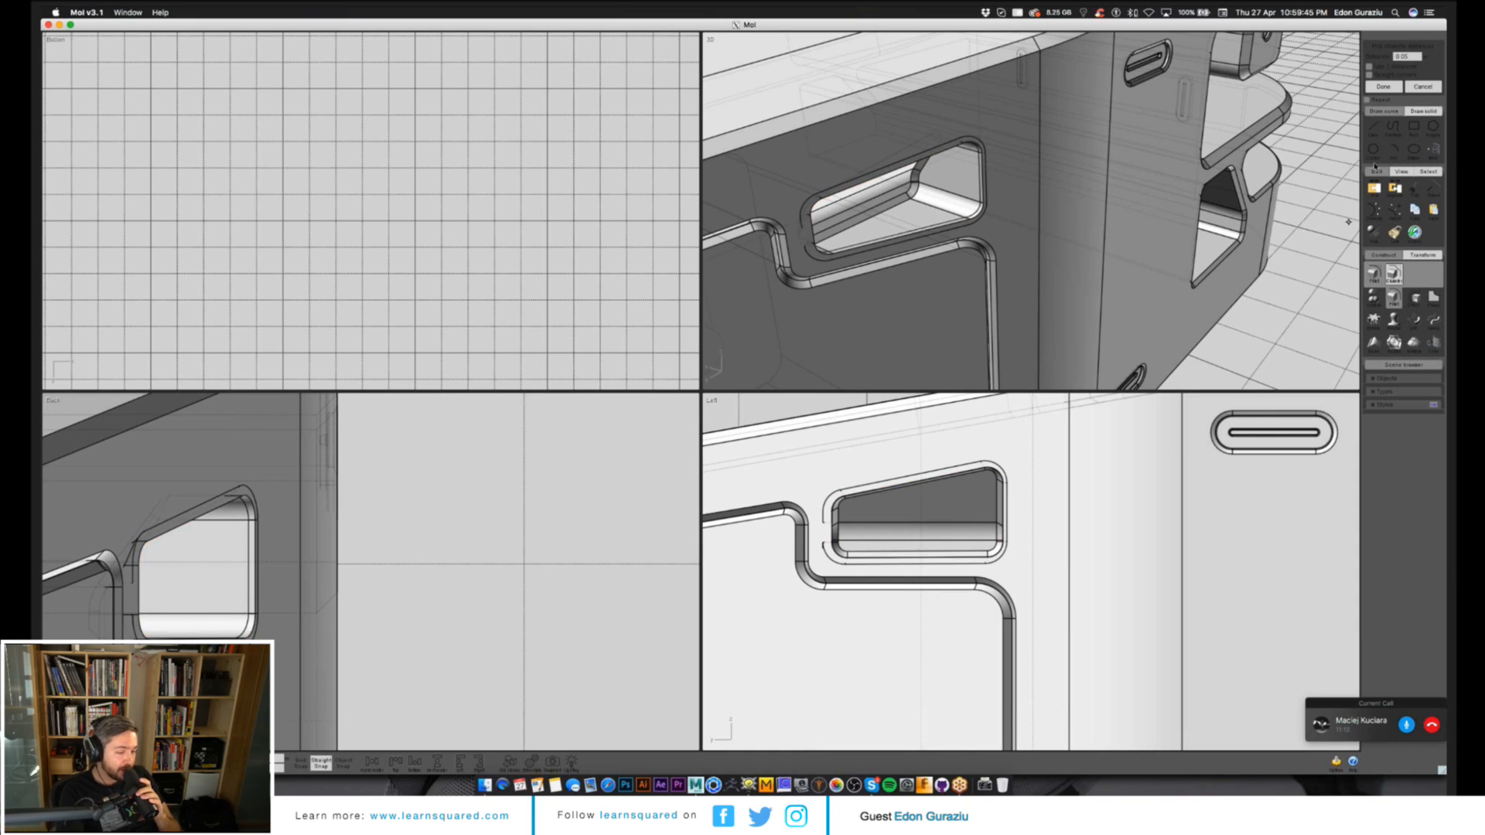
pyautogui.press('Return')
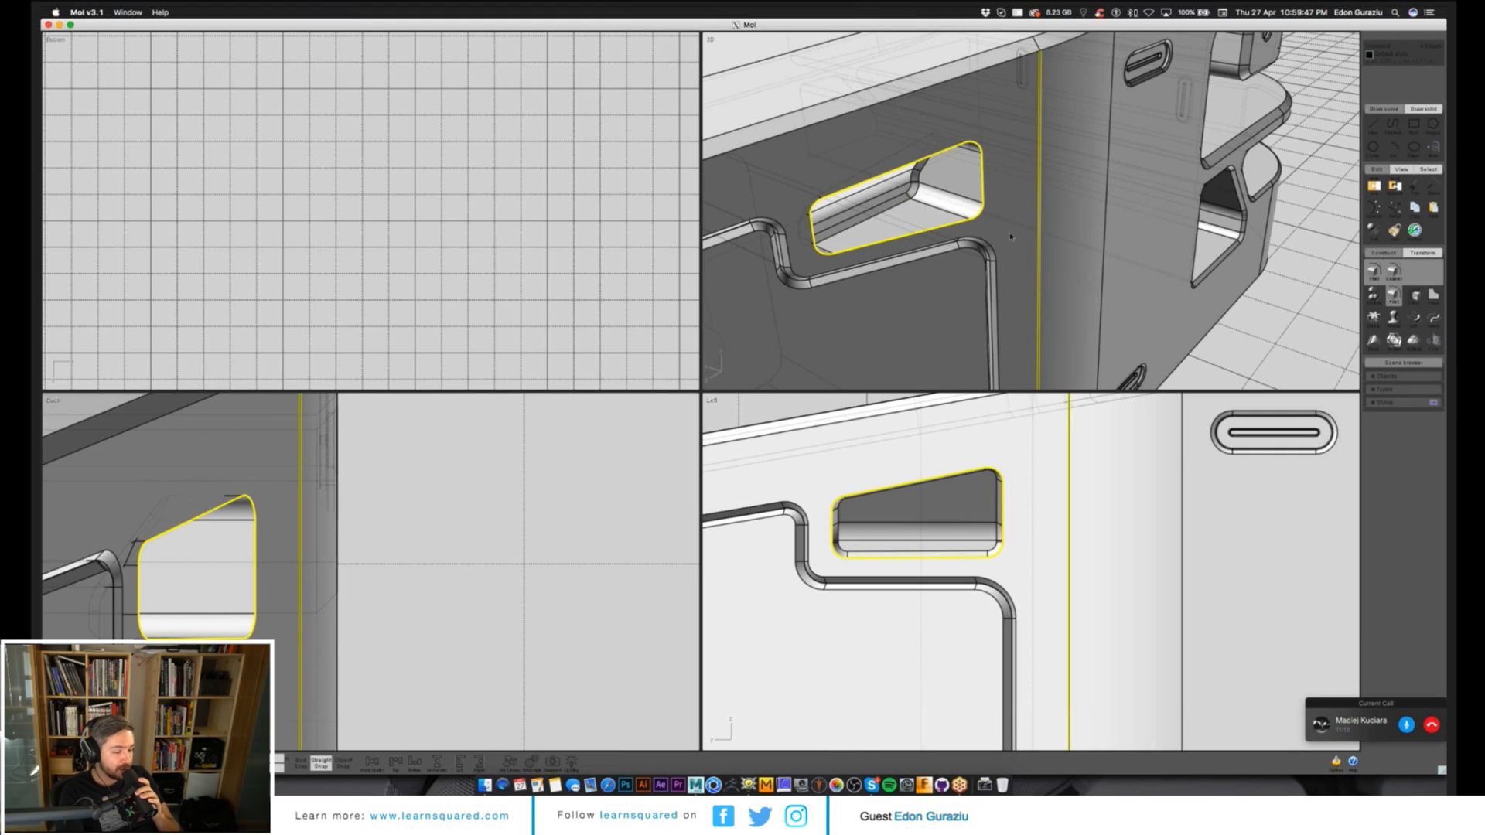
# Shift the restored cutter block slightly outward from the body's side wall.
pyautogui.click(947, 216)
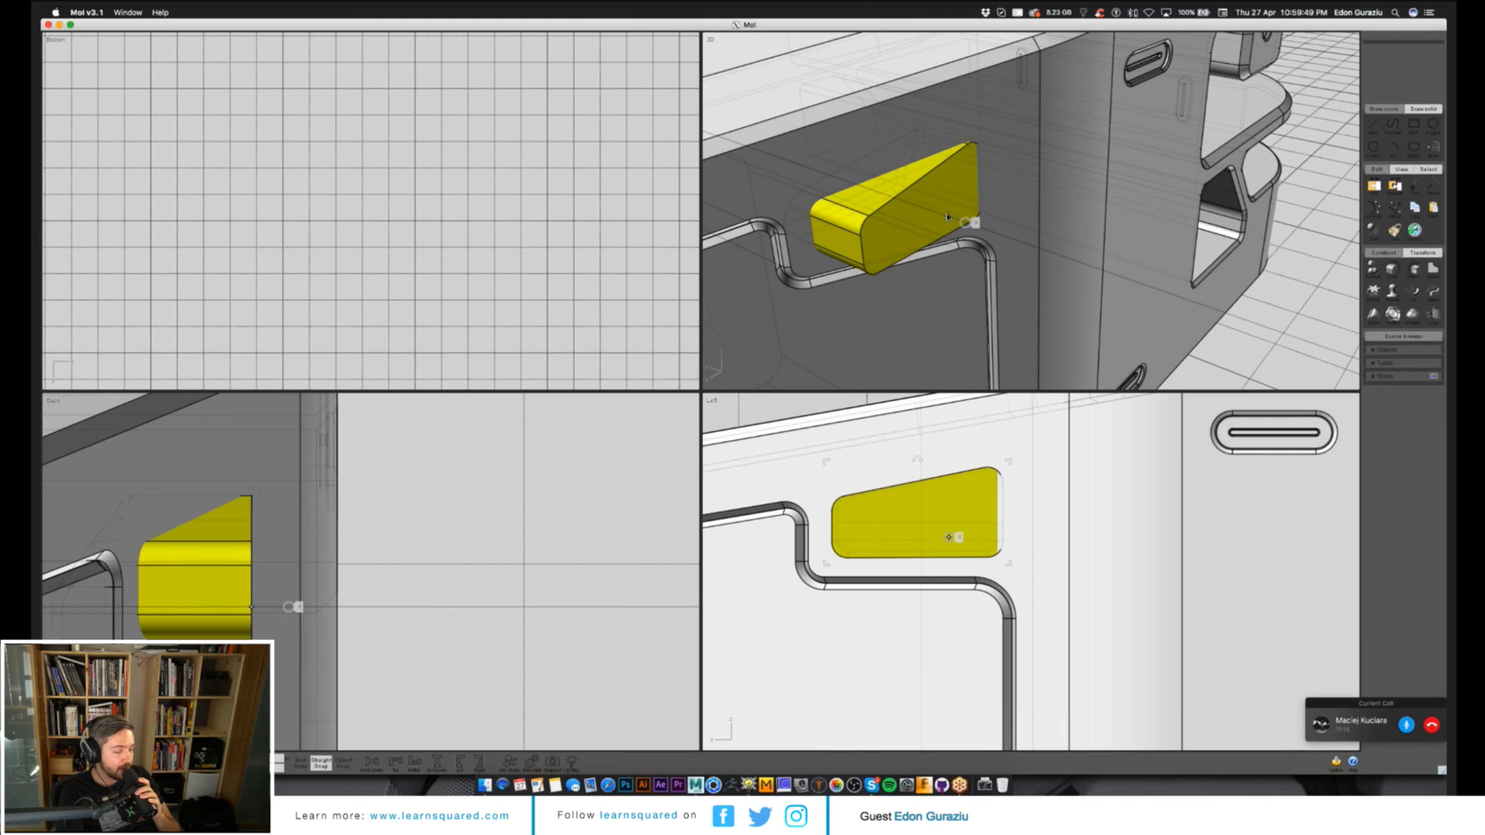
pyautogui.moveTo(948, 216); pyautogui.dragTo(965, 224)
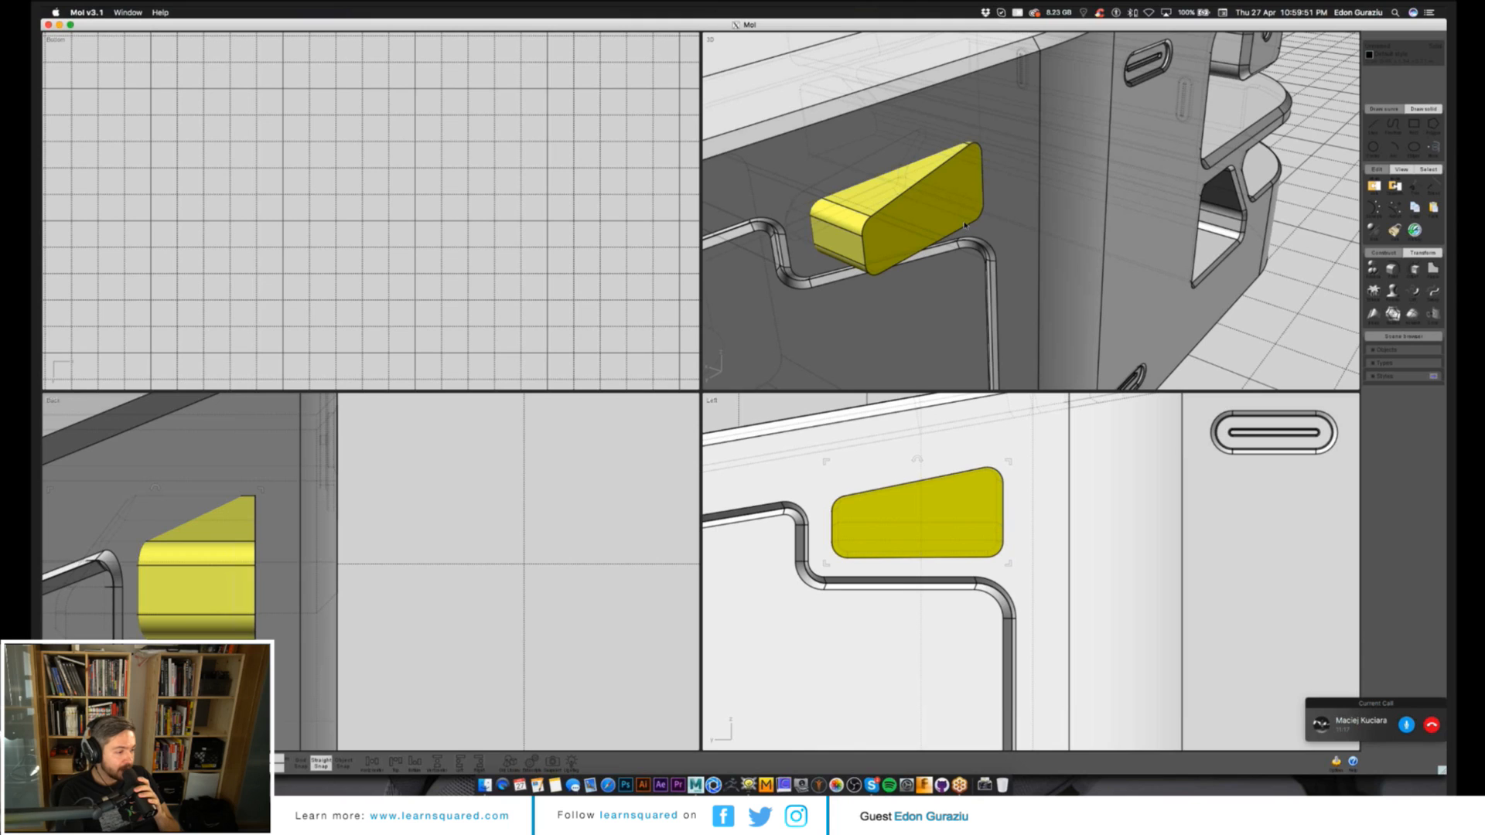
# Subtract the repositioned cutter block from the body.
pyautogui.hotkey('ctrl', 'i')
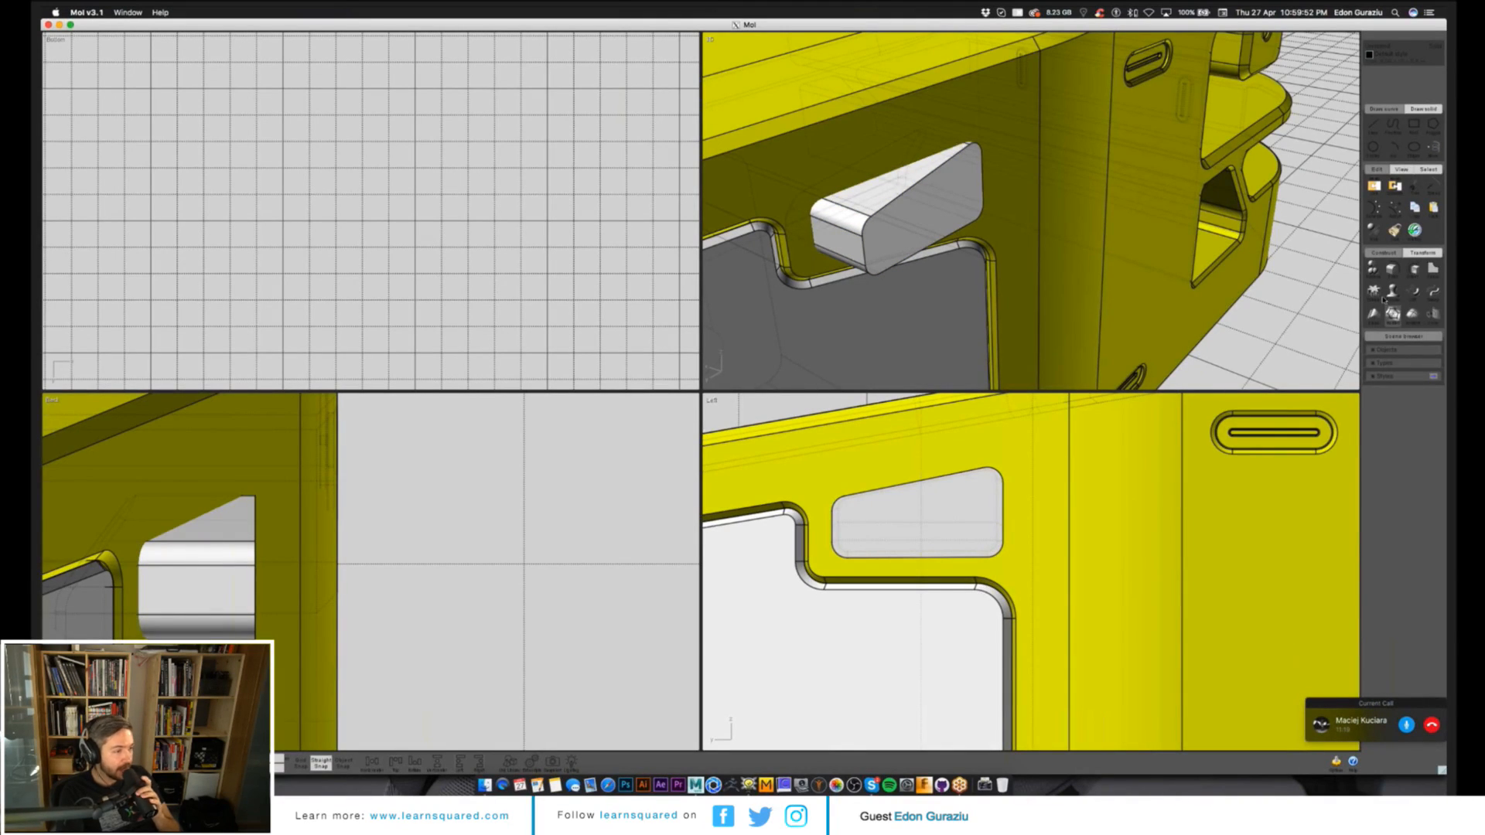
pyautogui.click(1384, 298)
pyautogui.click(1374, 271)
pyautogui.click(981, 226)
pyautogui.rightClick(984, 226)
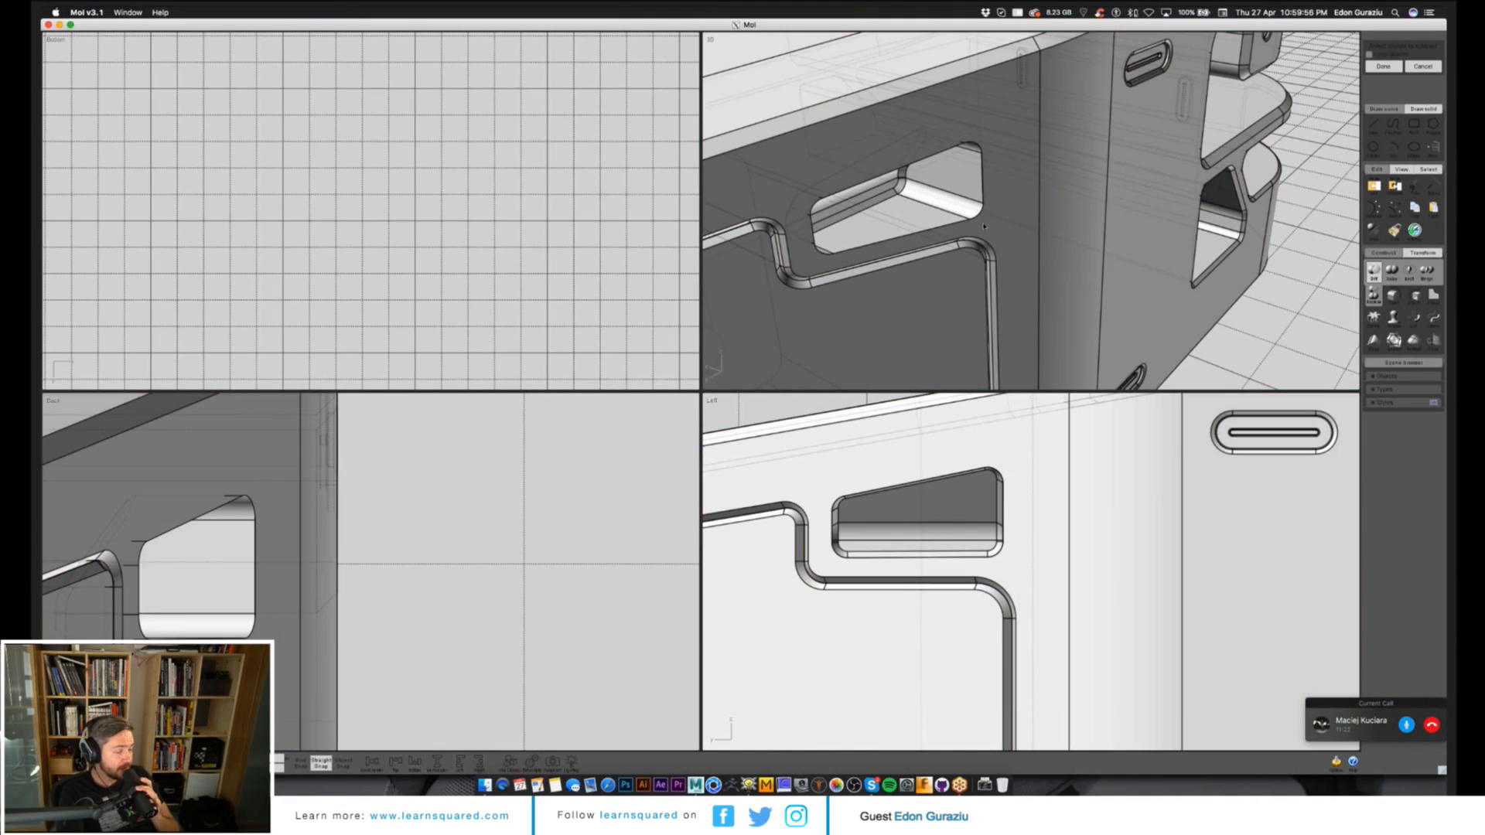
# Try to chamfer the full edge loop around the new side opening.
pyautogui.click(981, 216)
pyautogui.scroll(3, 1039, 312)
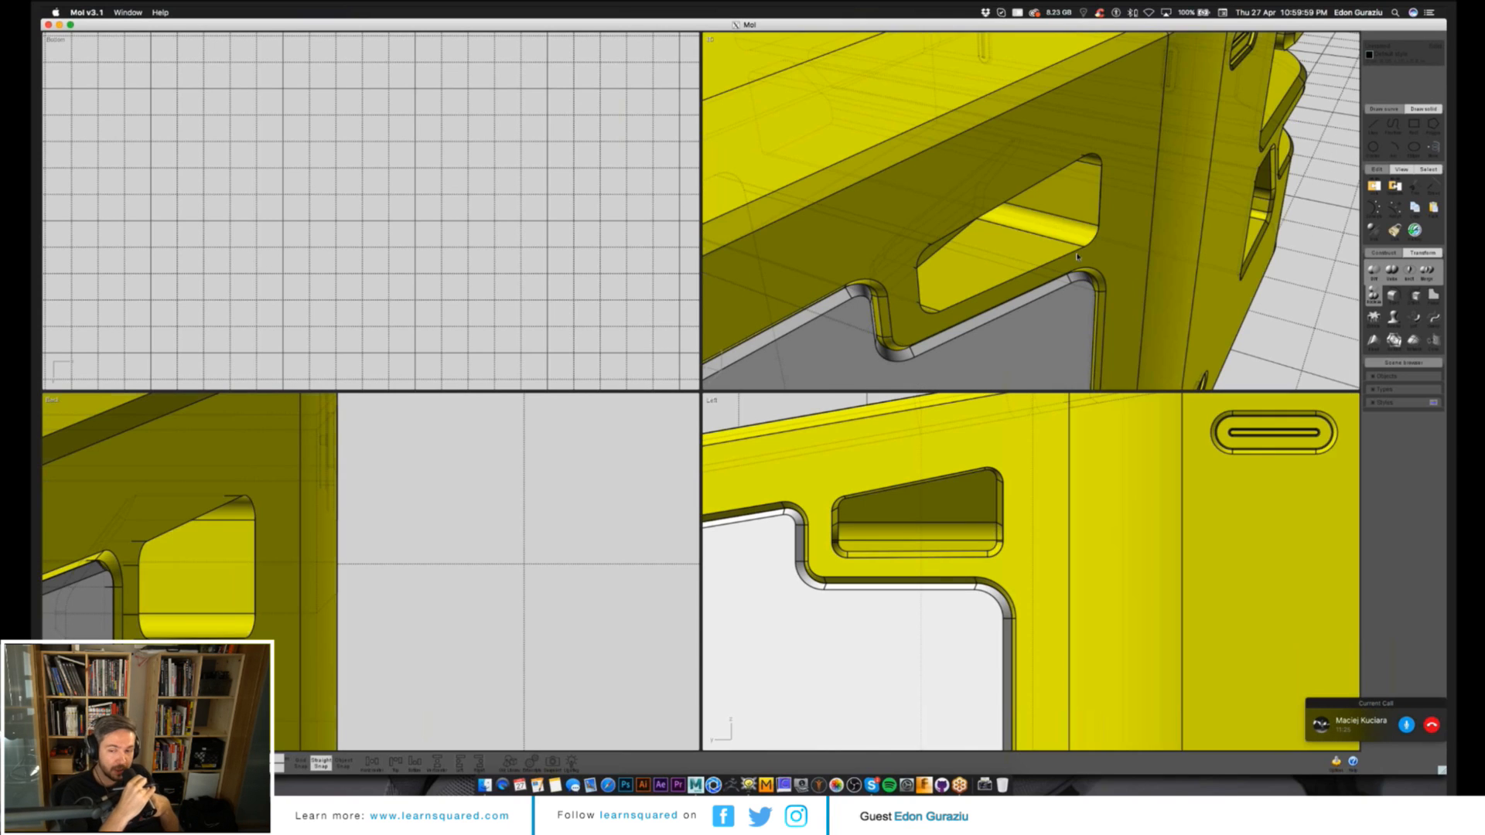
pyautogui.click(1091, 212)
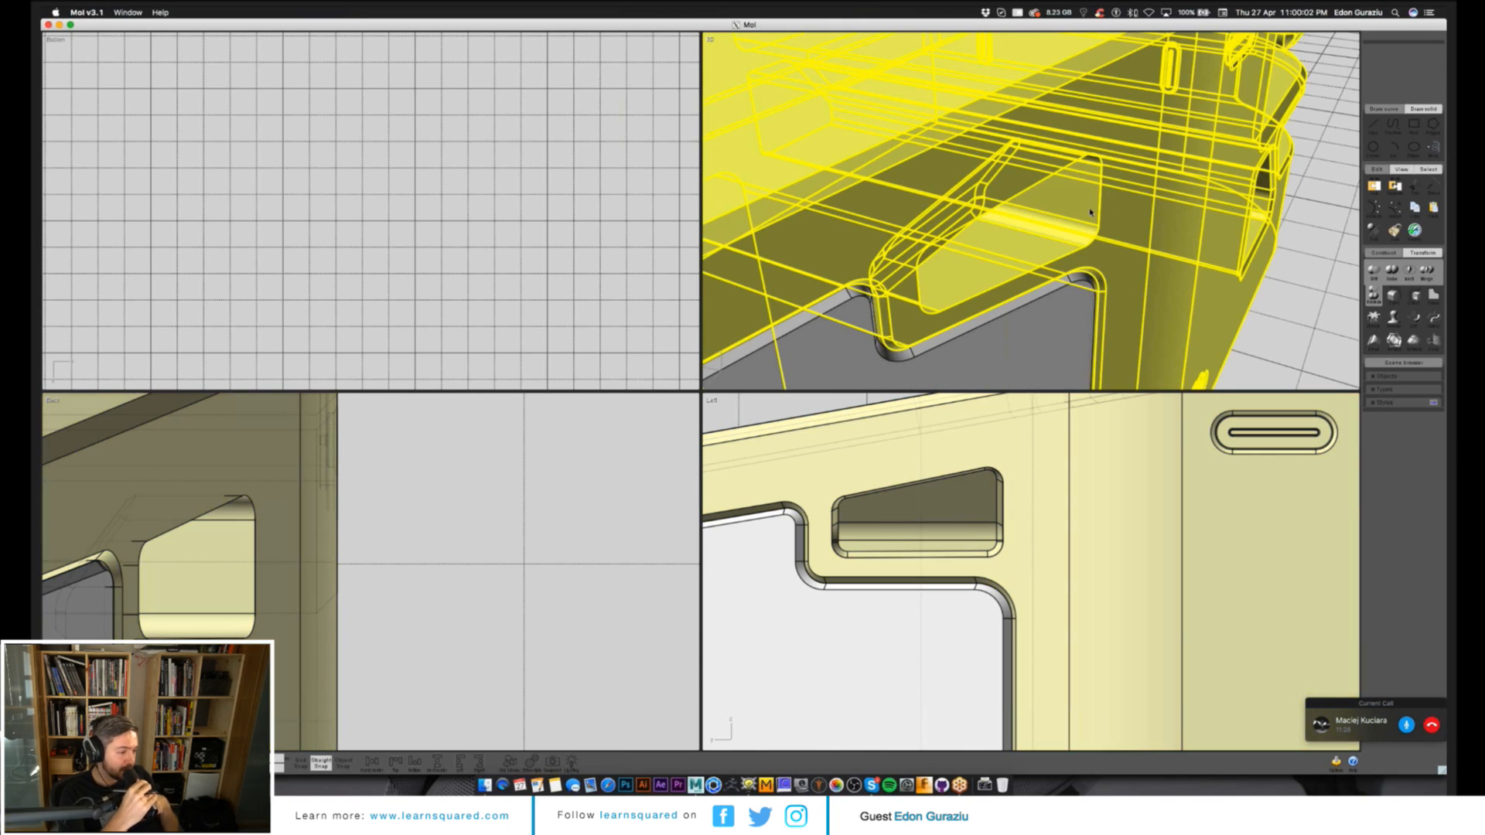
pyautogui.click(1098, 214)
pyautogui.click(1393, 296)
pyautogui.click(1393, 272)
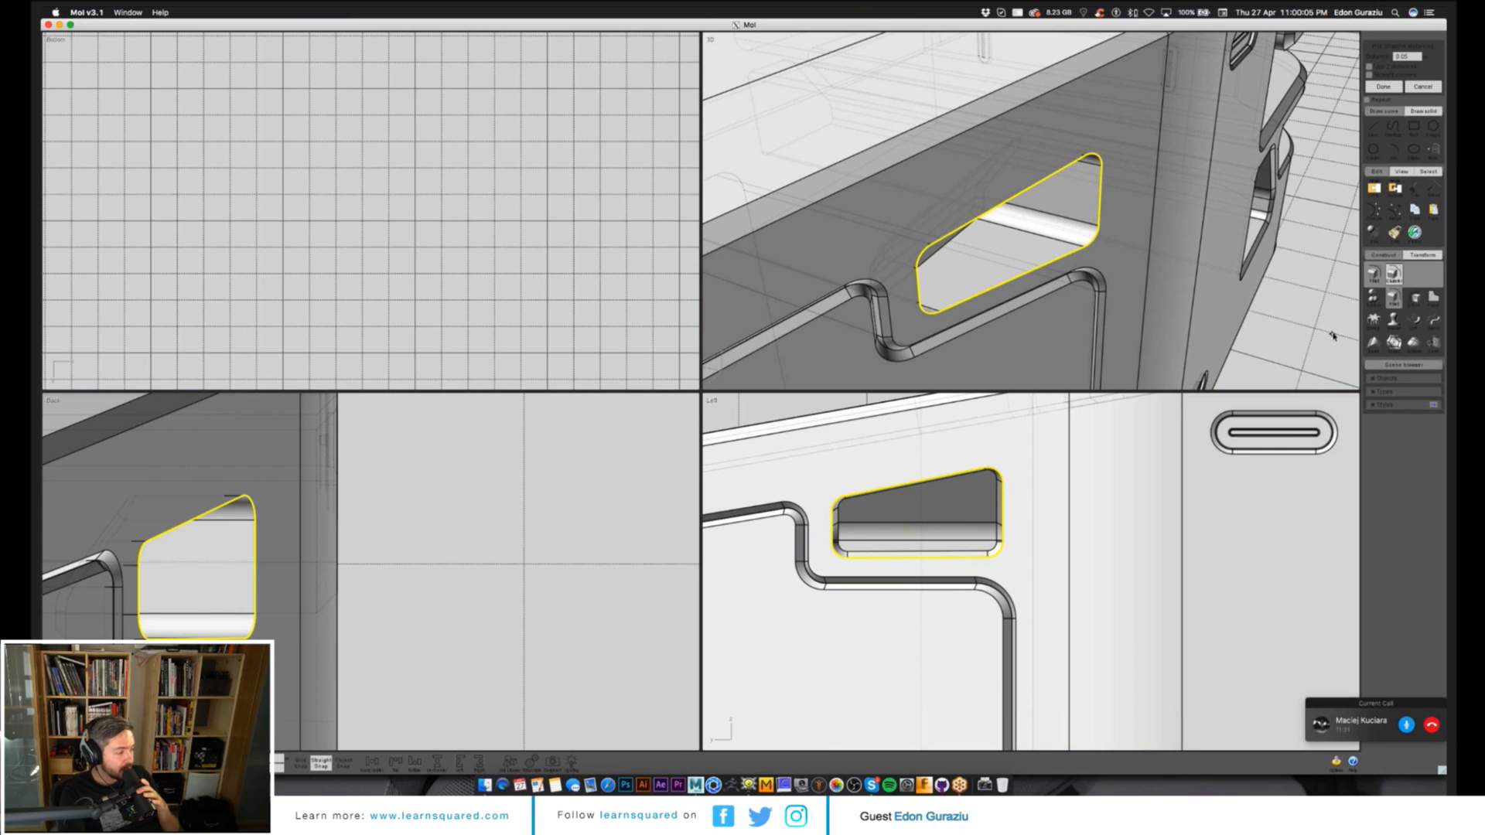
pyautogui.rightClick(1333, 336)
# Adjust the restored cutter block so it projects slightly farther from the side wall, and subtract it from the body again.
pyautogui.click(1193, 275)
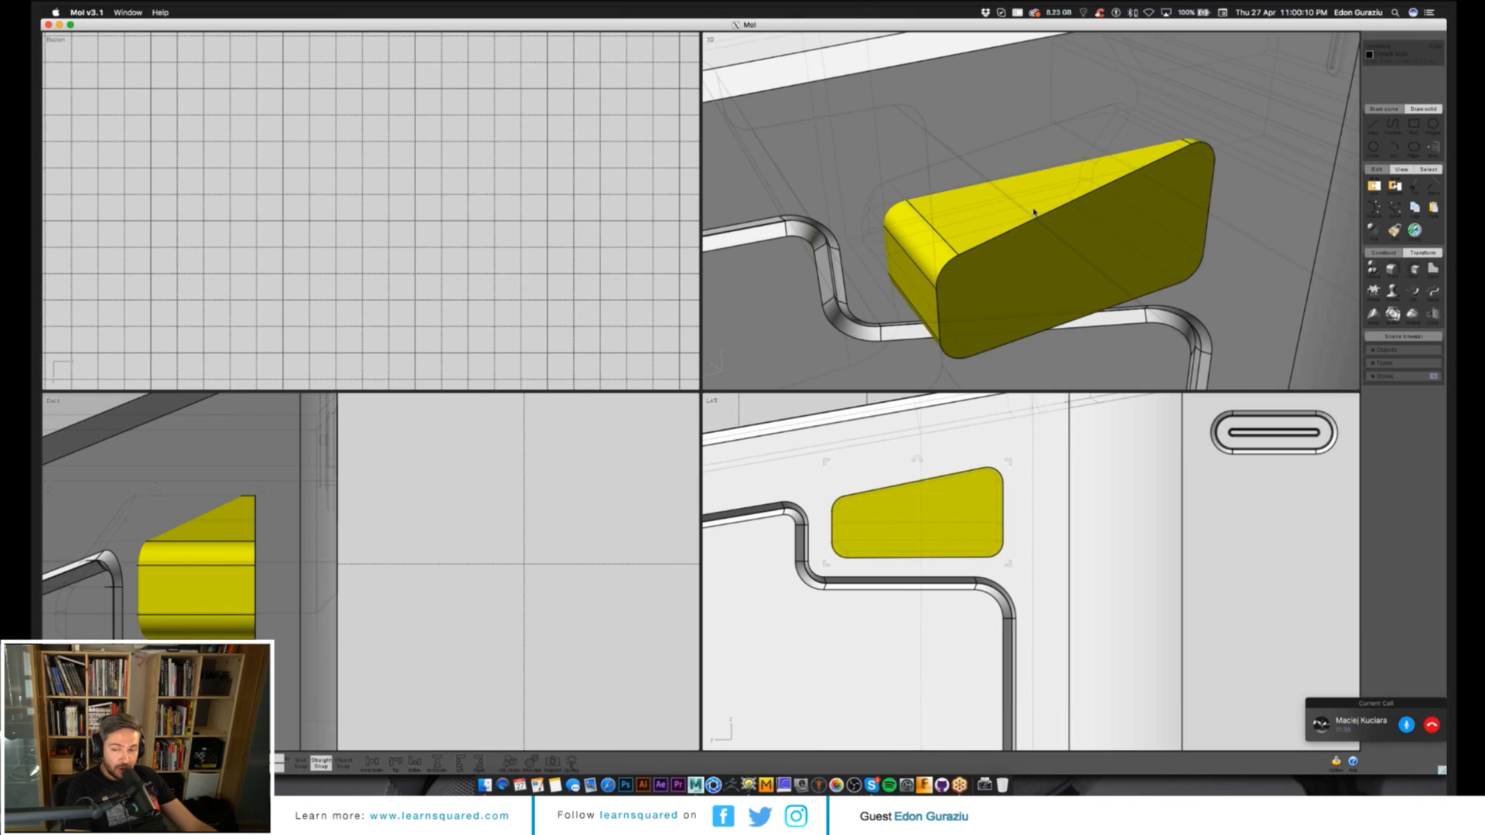
pyautogui.moveTo(1034, 211); pyautogui.dragTo(1020, 264, button='right')
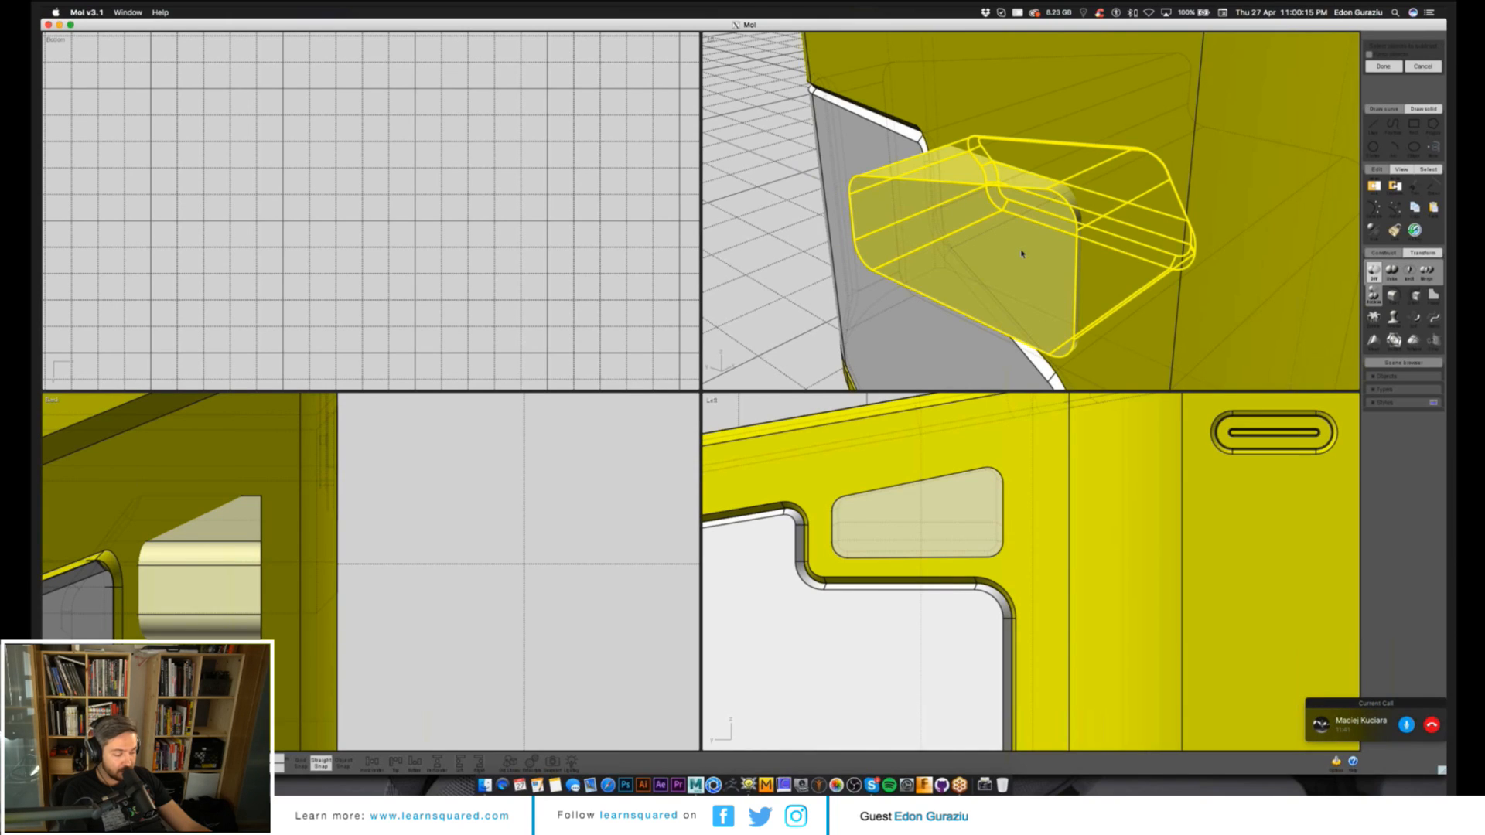
pyautogui.click(1022, 254)
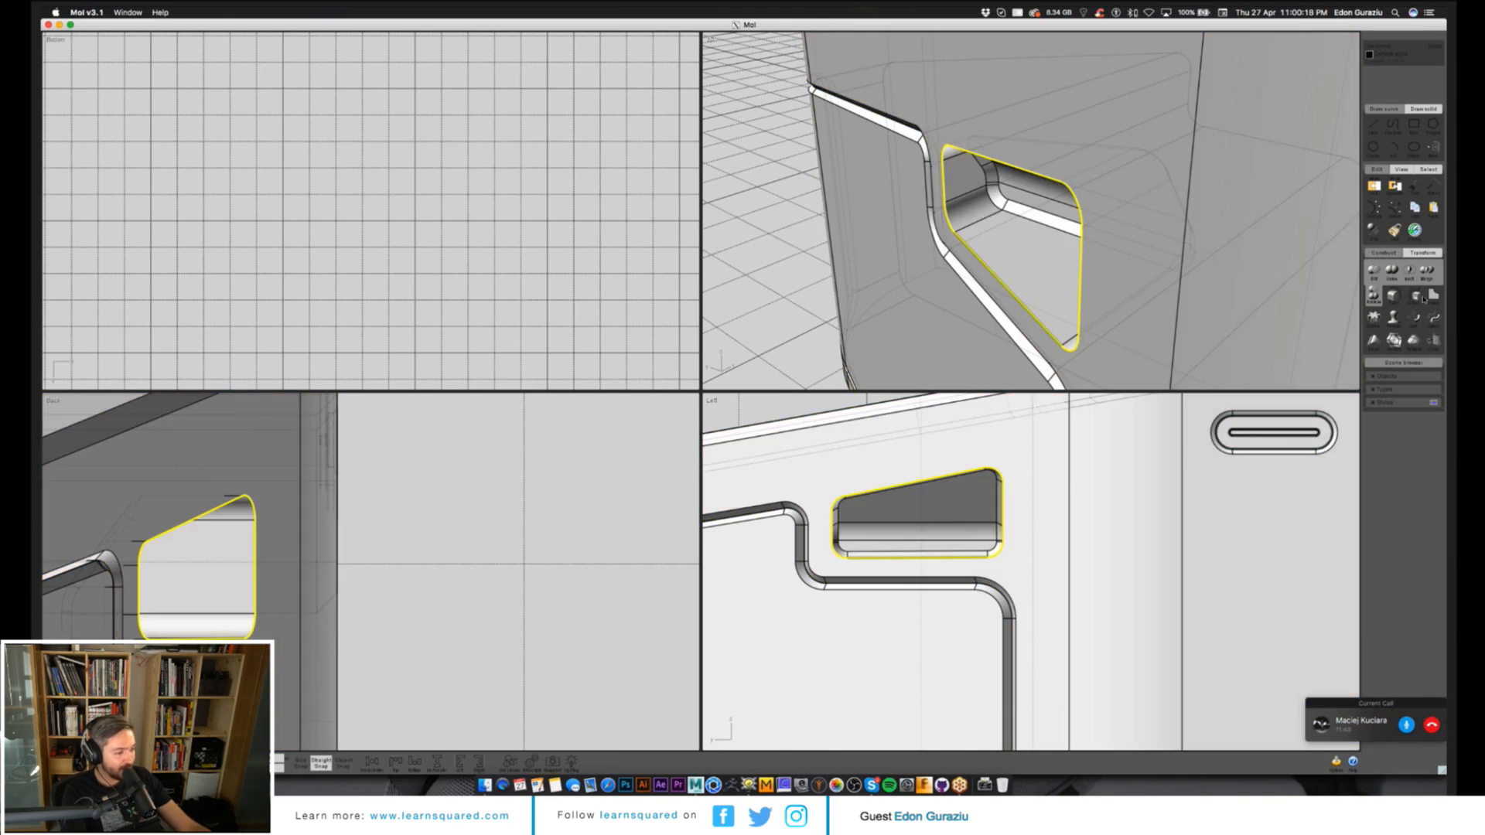
# Chamfer the selected edge loop around the new side opening on the body.
pyautogui.click(1423, 298)
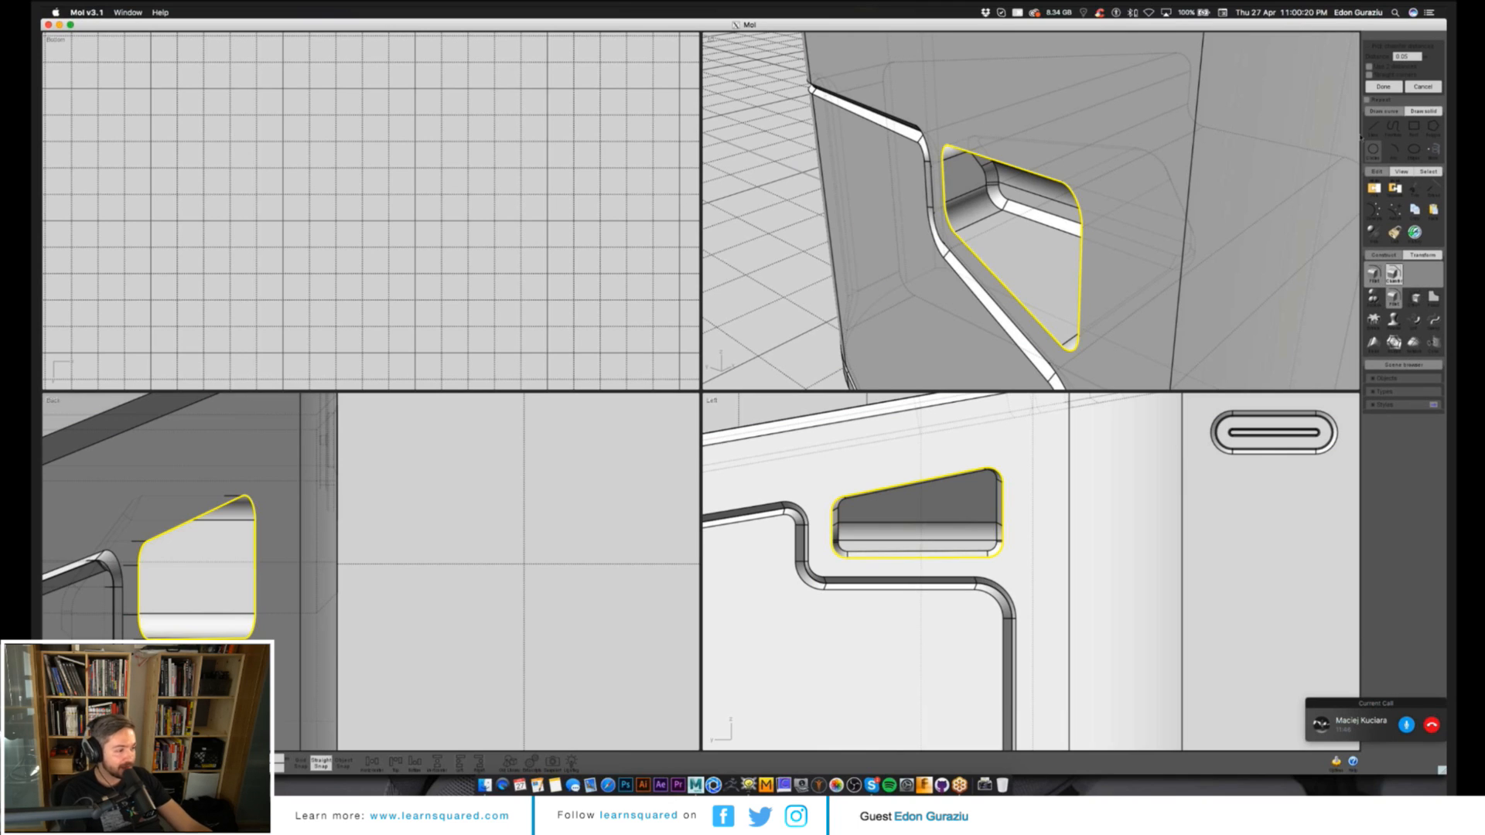
pyautogui.rightClick(1331, 207)
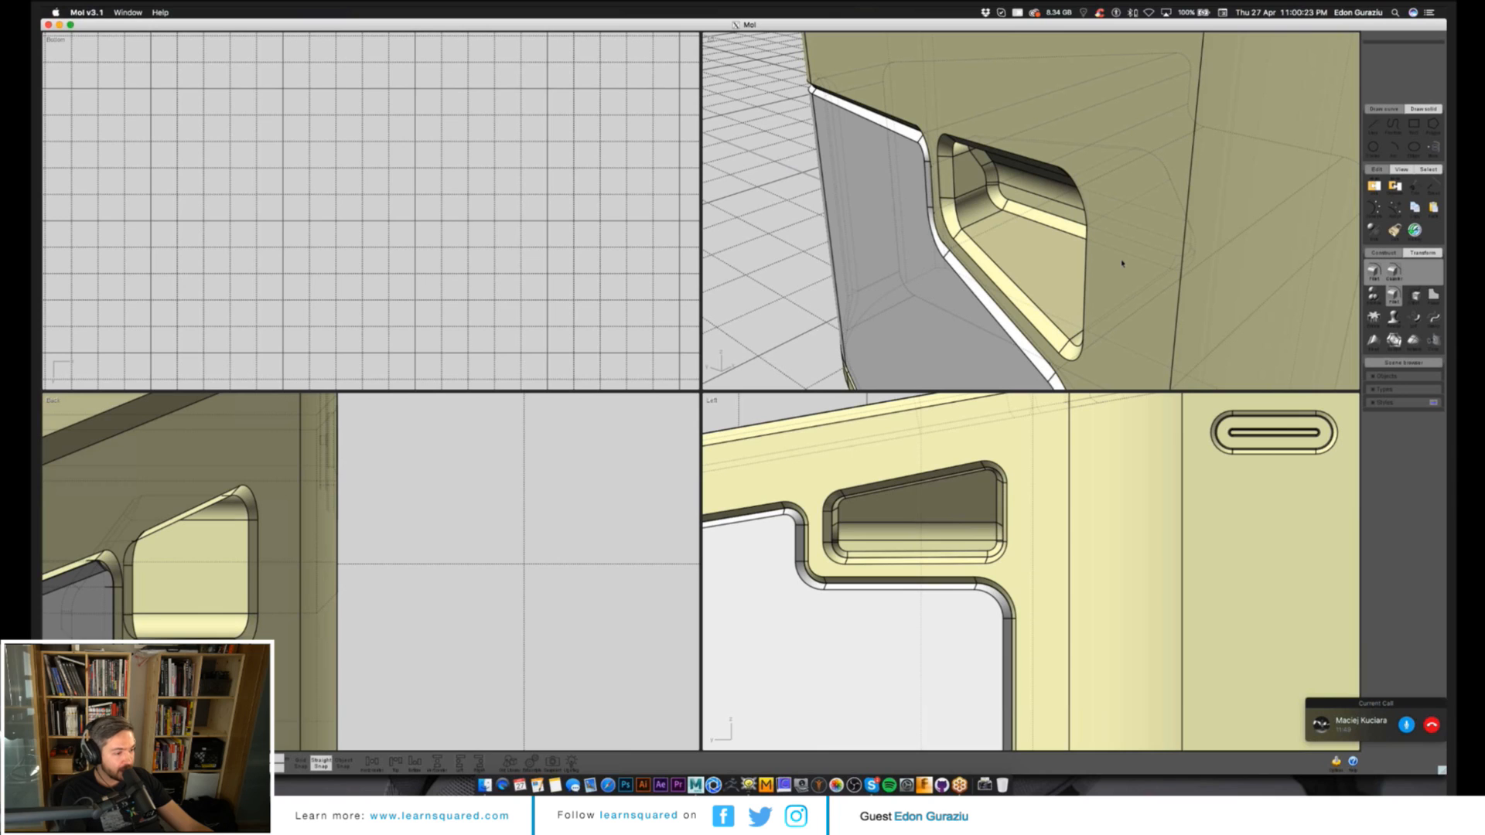
pyautogui.scroll(-10, 1123, 264)
pyautogui.moveTo(1122, 264); pyautogui.dragTo(1062, 200, button='right')
pyautogui.scroll(-5, 995, 224)
pyautogui.scroll(4, 1061, 199)
pyautogui.scroll(-8, 837, 554)
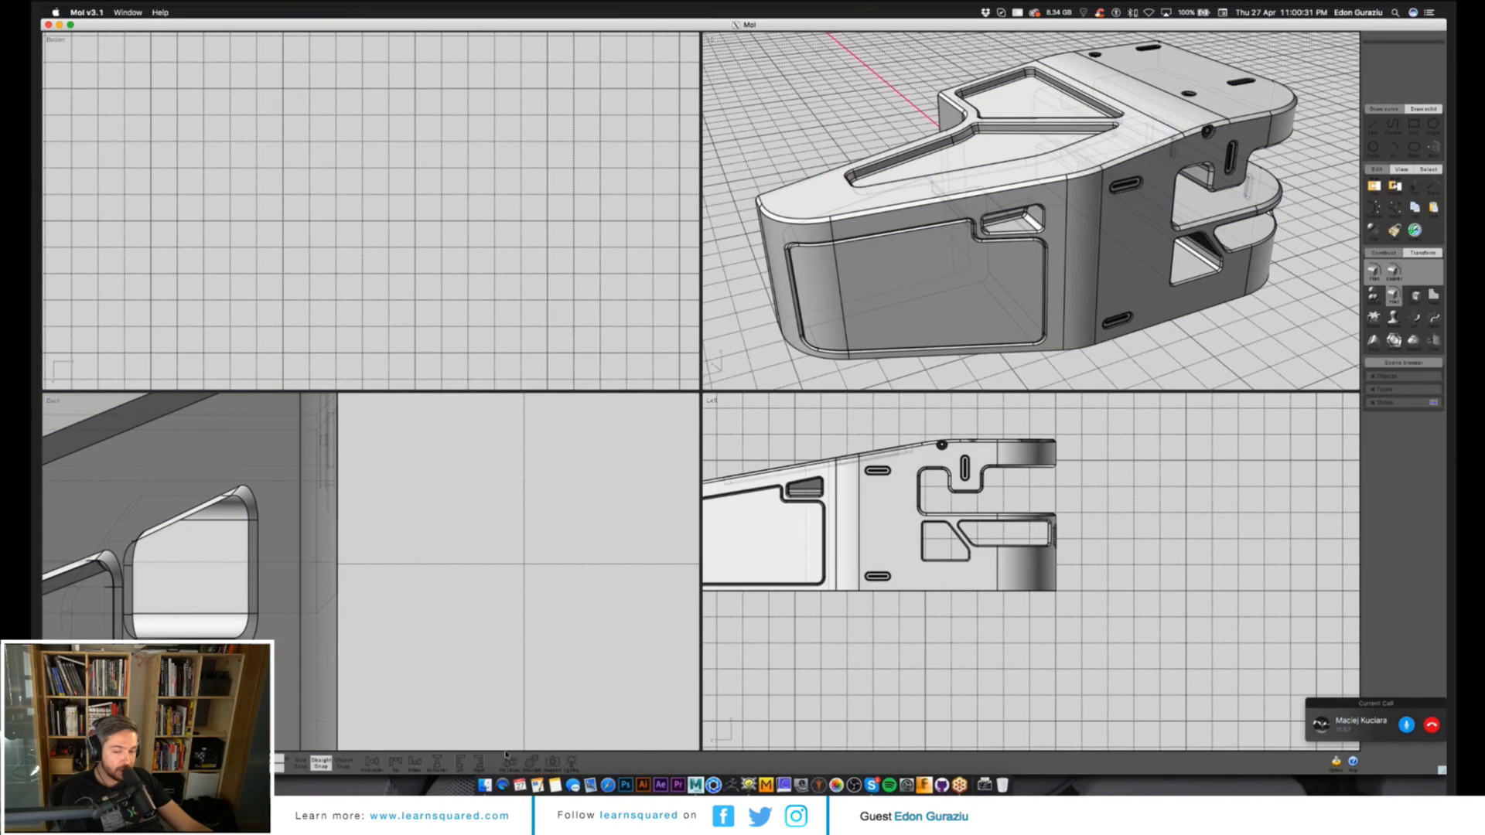
# Insert the small square grid boolean object from the object library and position it beside the side wall above the lower slot.
pyautogui.click(508, 761)
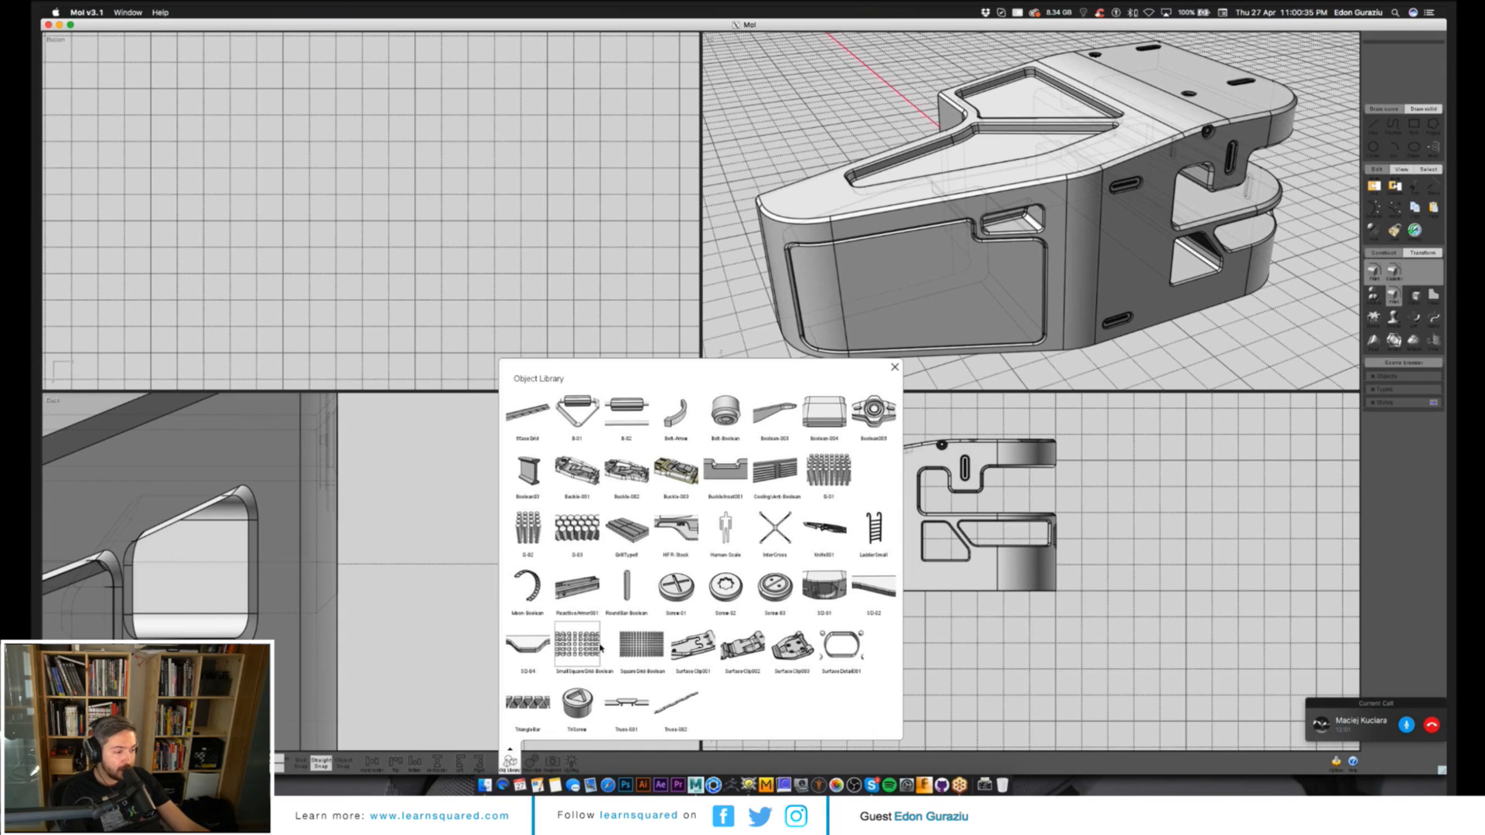
pyautogui.click(596, 647)
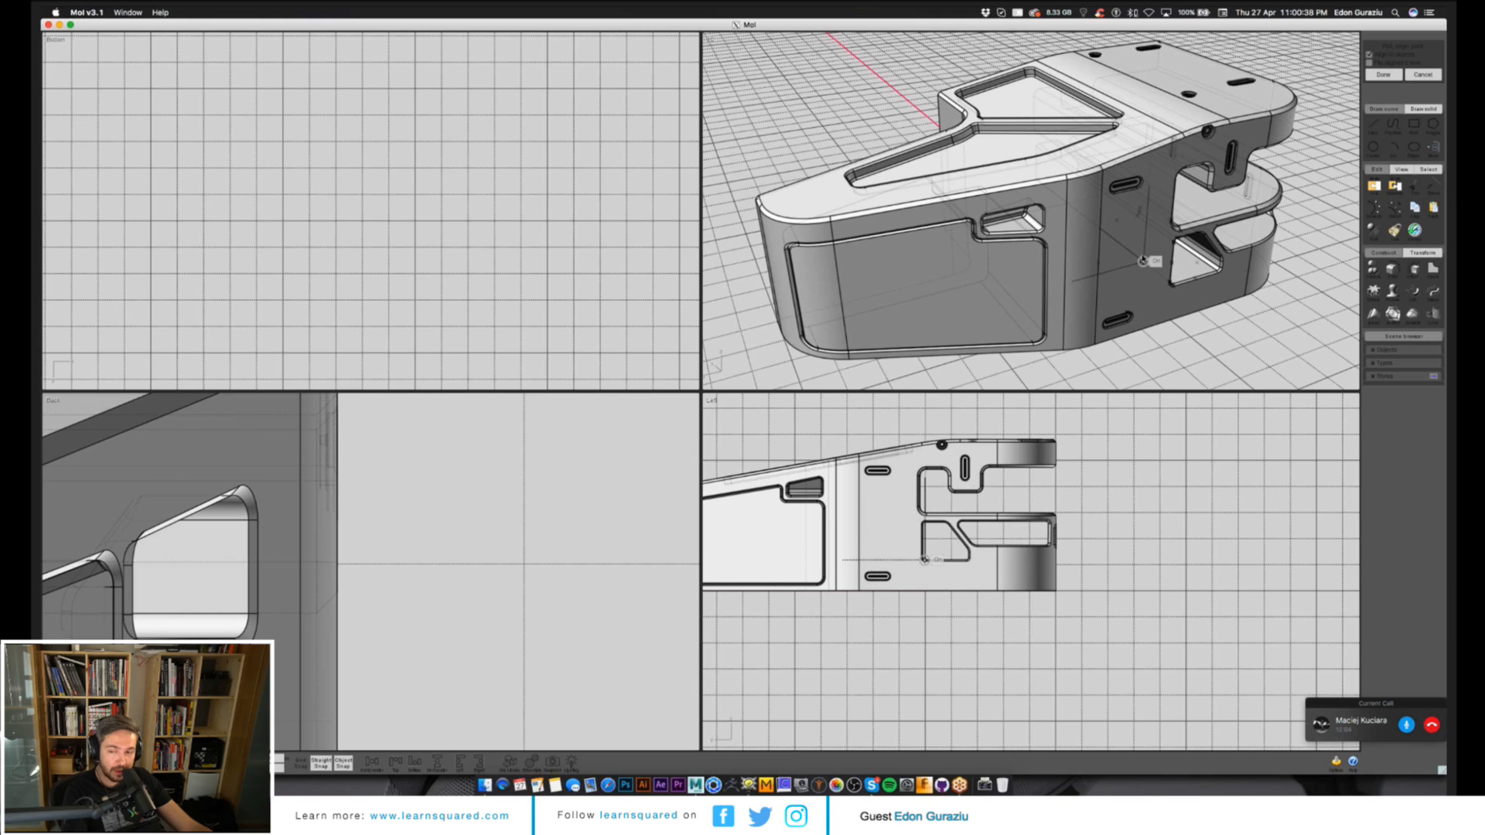
pyautogui.click(1209, 351)
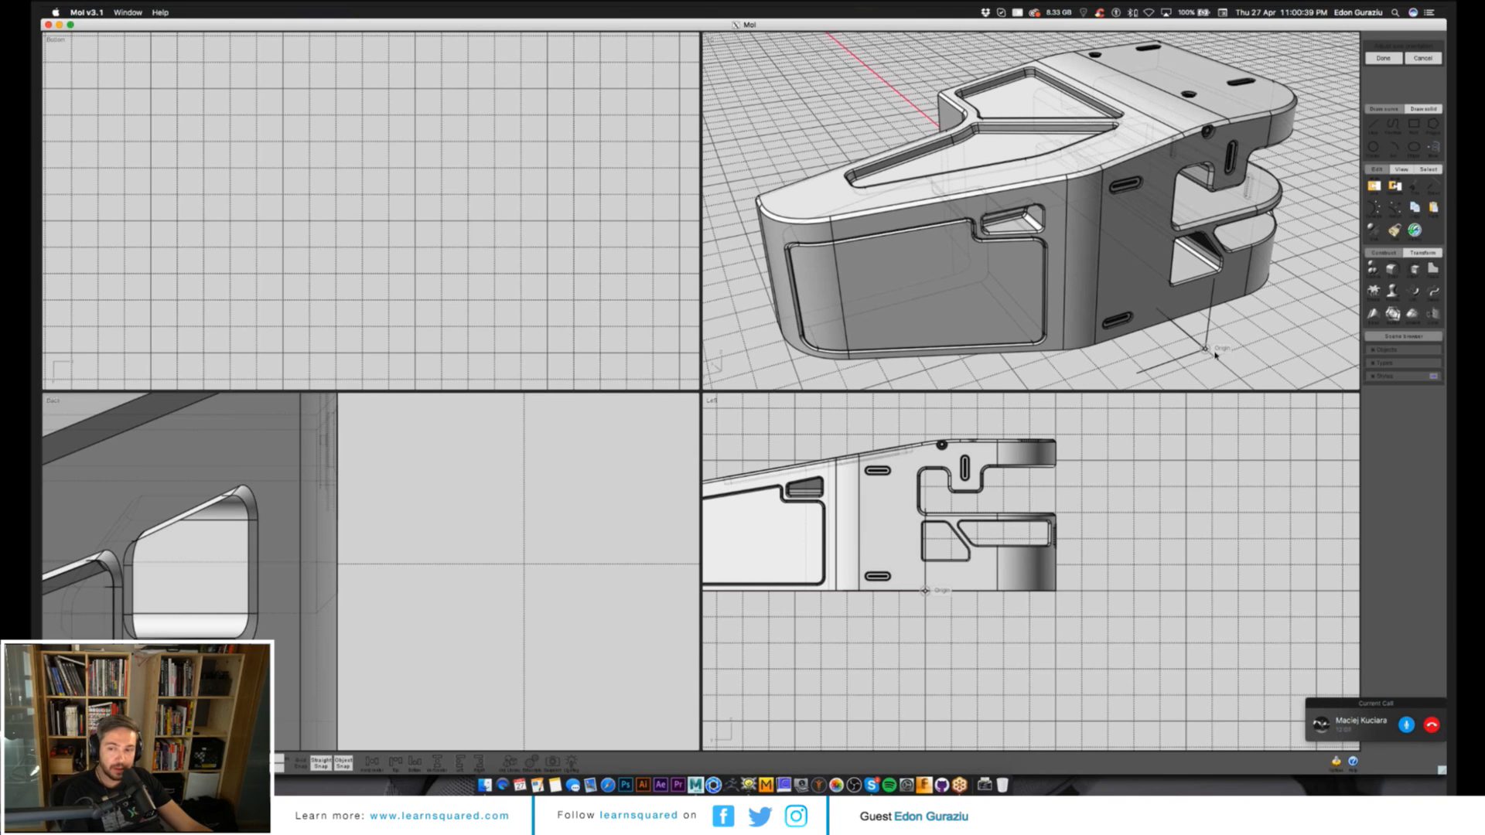
pyautogui.click(1216, 355)
pyautogui.scroll(-5, 1215, 355)
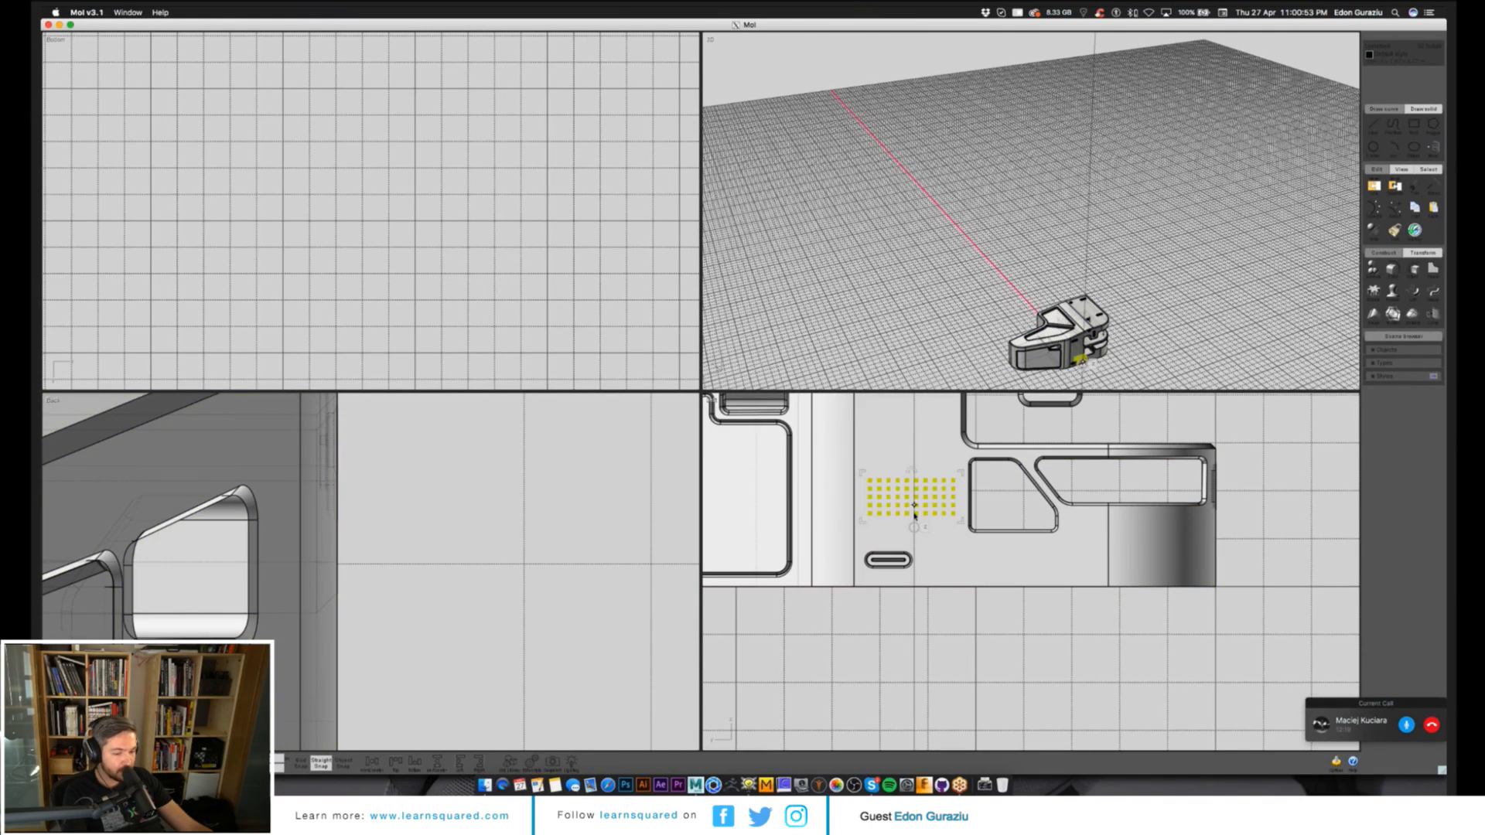
pyautogui.click(506, 423)
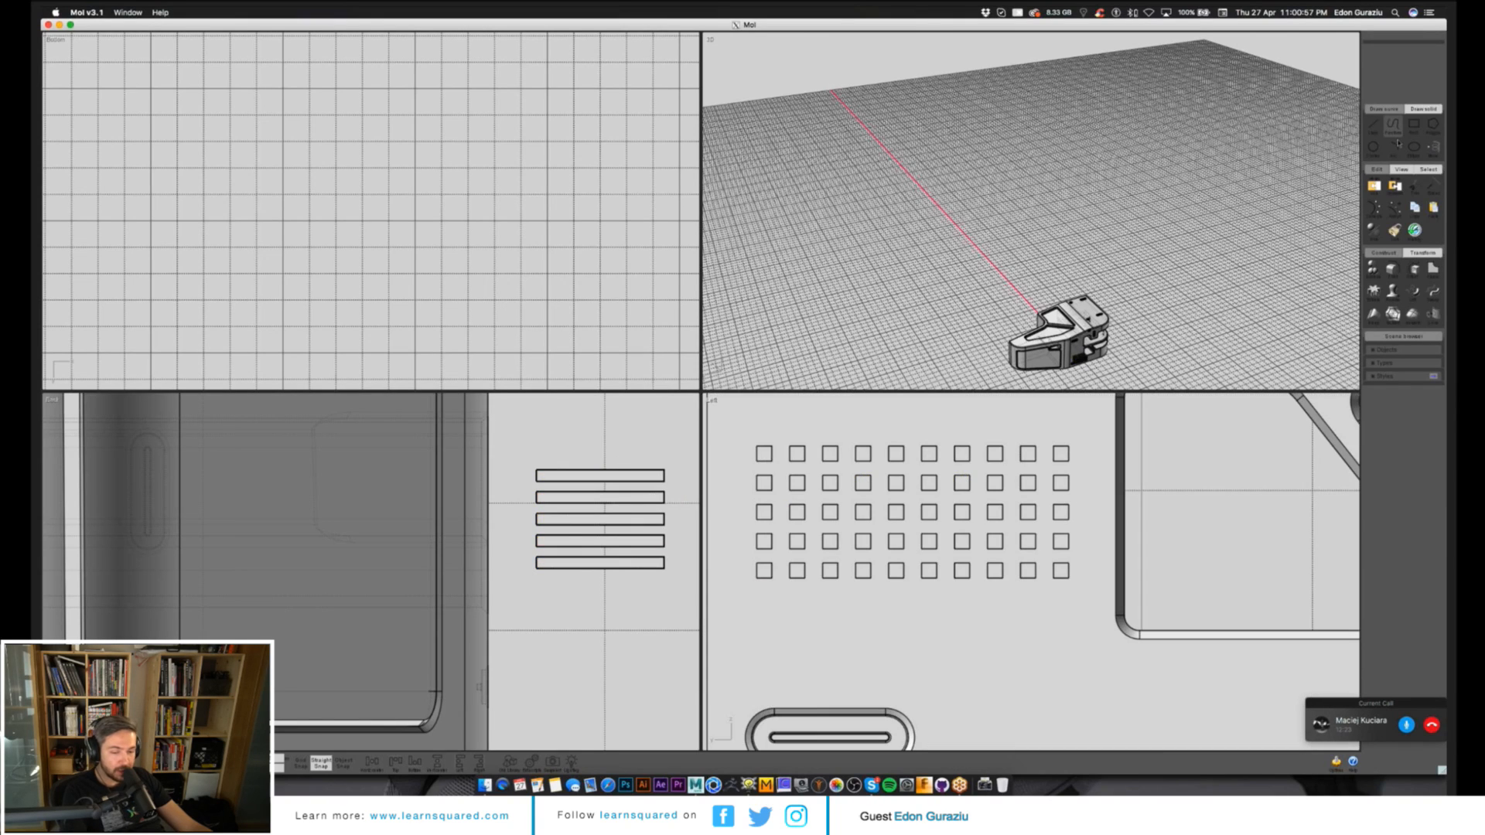
# Draw a rectangle about 2 by 0.9 units around the square grid and extrude it into a thin slab overlapping the bar ends.
pyautogui.click(1414, 124)
pyautogui.click(745, 437)
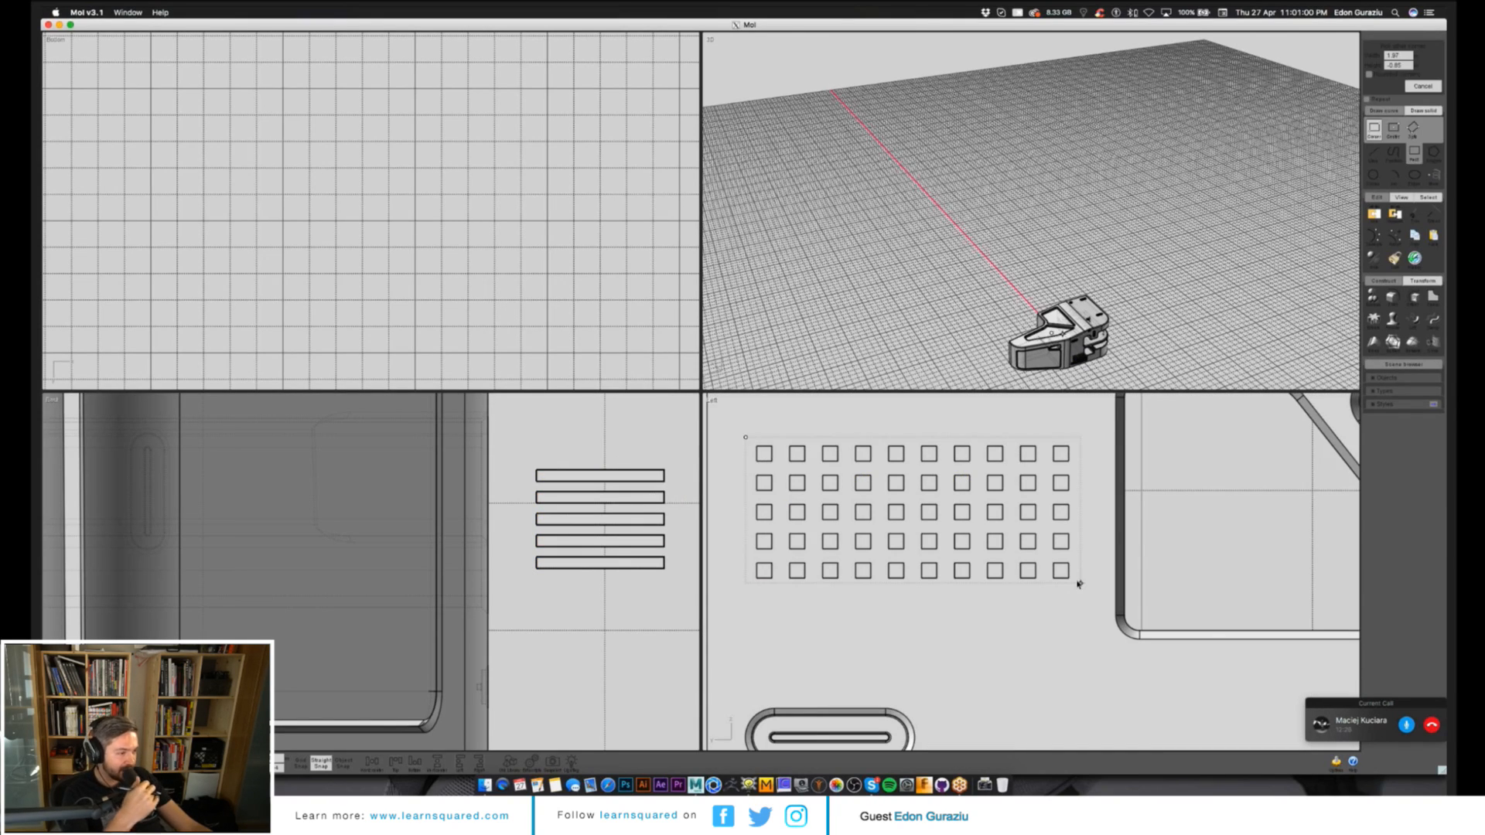
pyautogui.click(1080, 588)
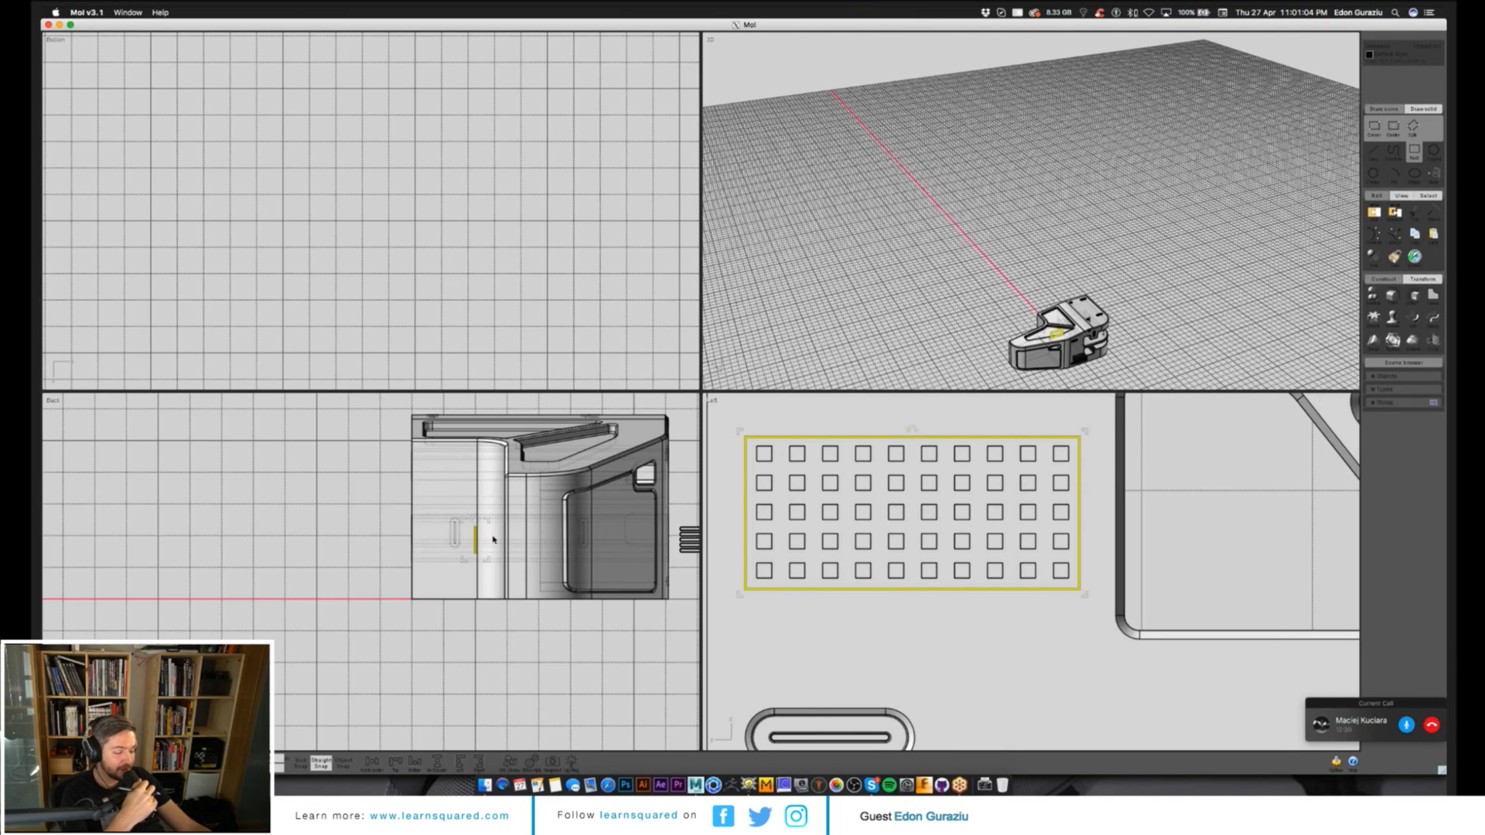
pyautogui.scroll(10, 492, 539)
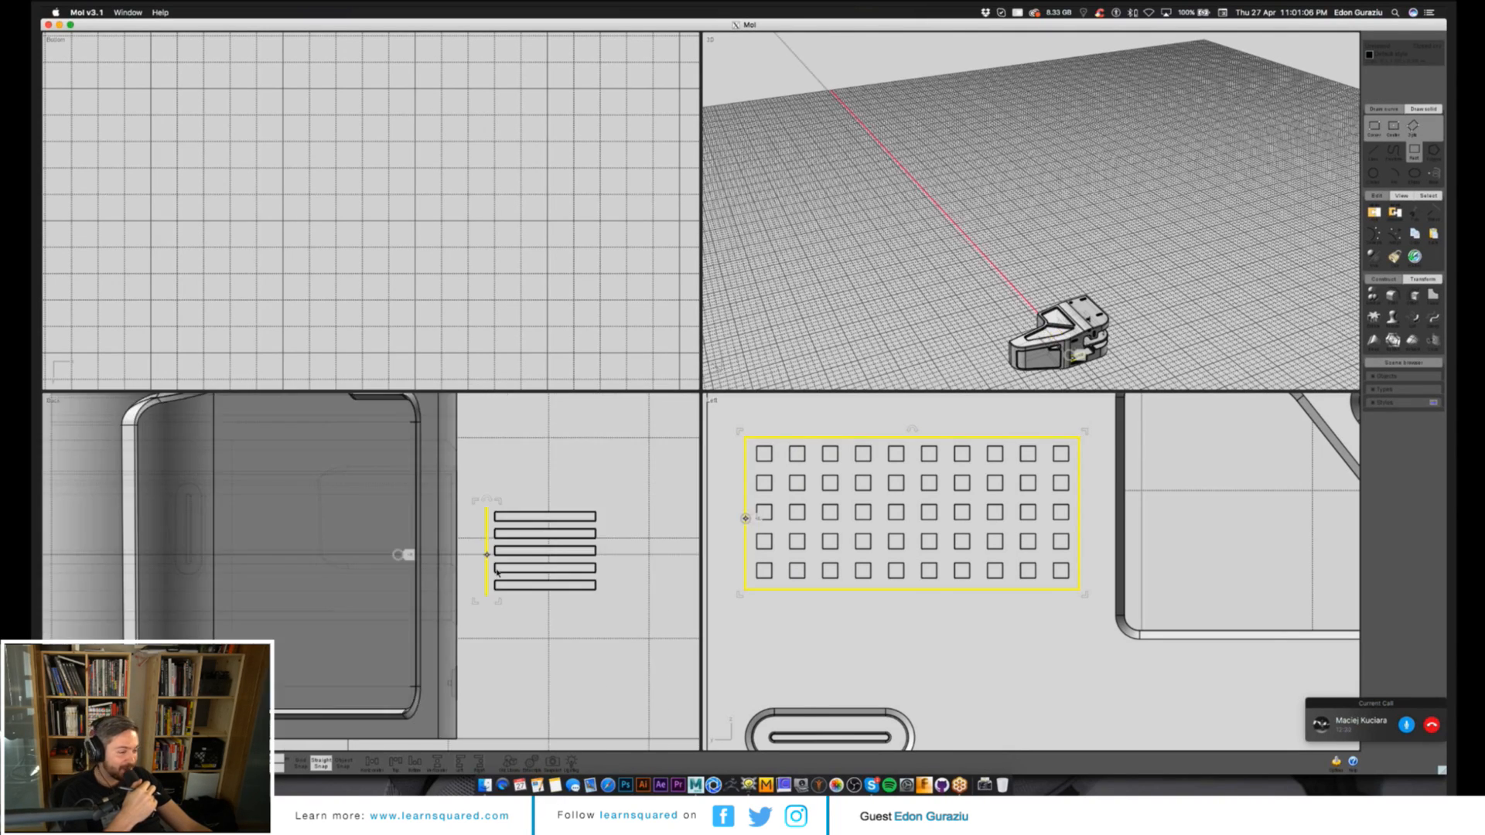
pyautogui.press('e')
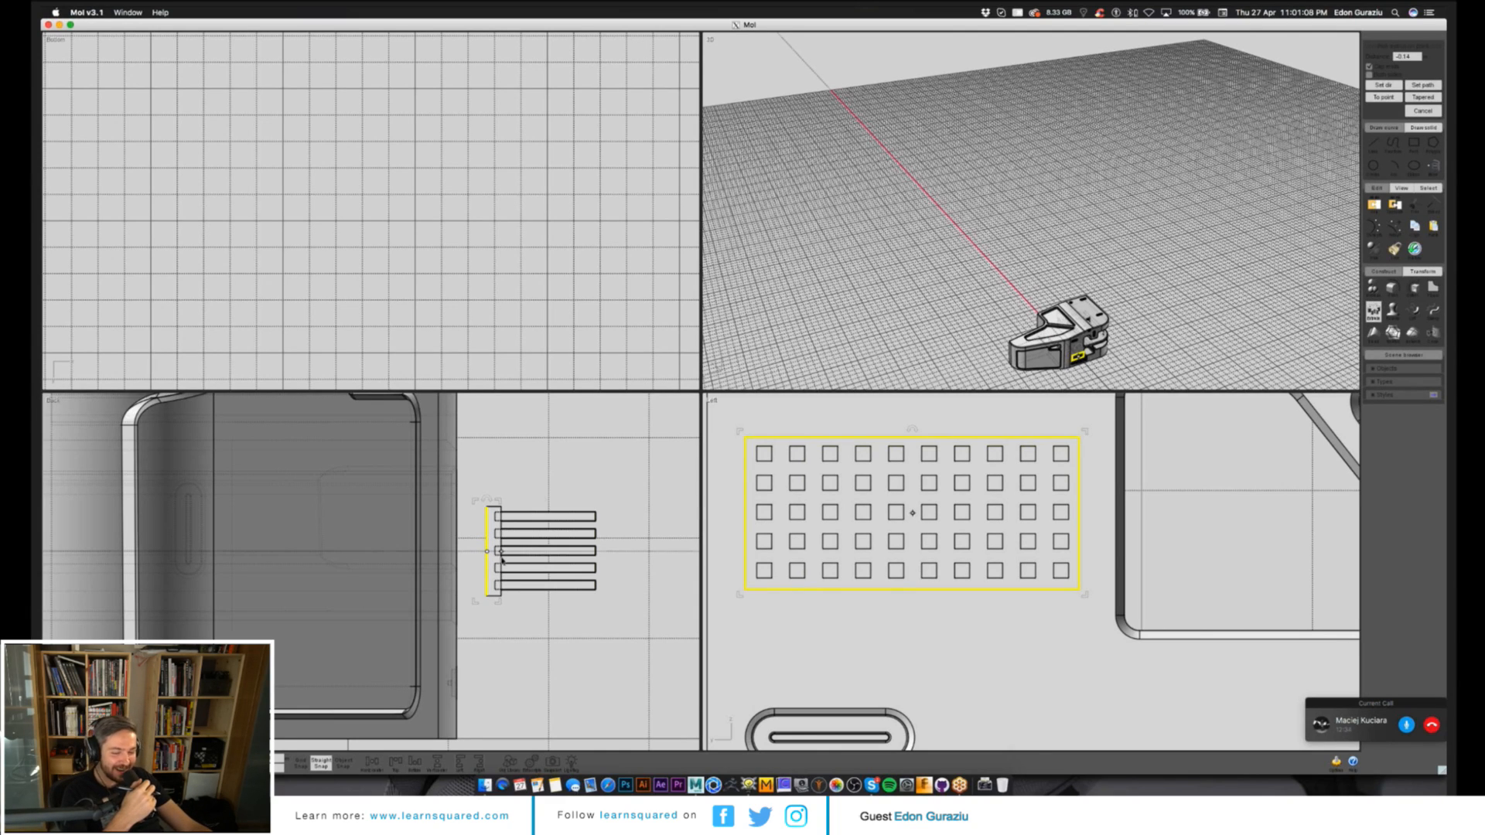
pyautogui.press('Return')
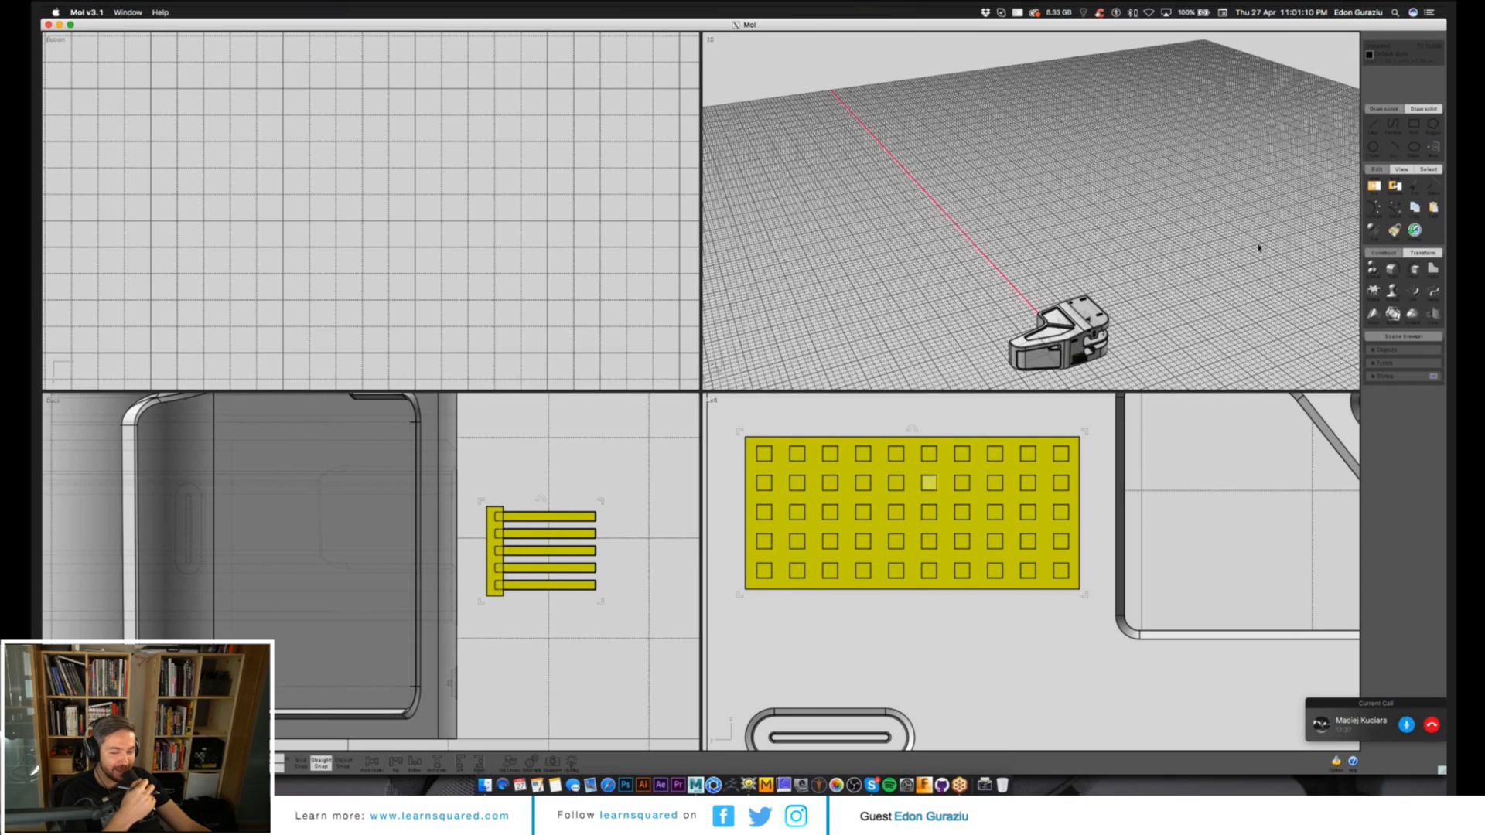
# Assign a shared object name to the selected slab and grid bars.
pyautogui.click(1374, 47)
pyautogui.write('Gril')
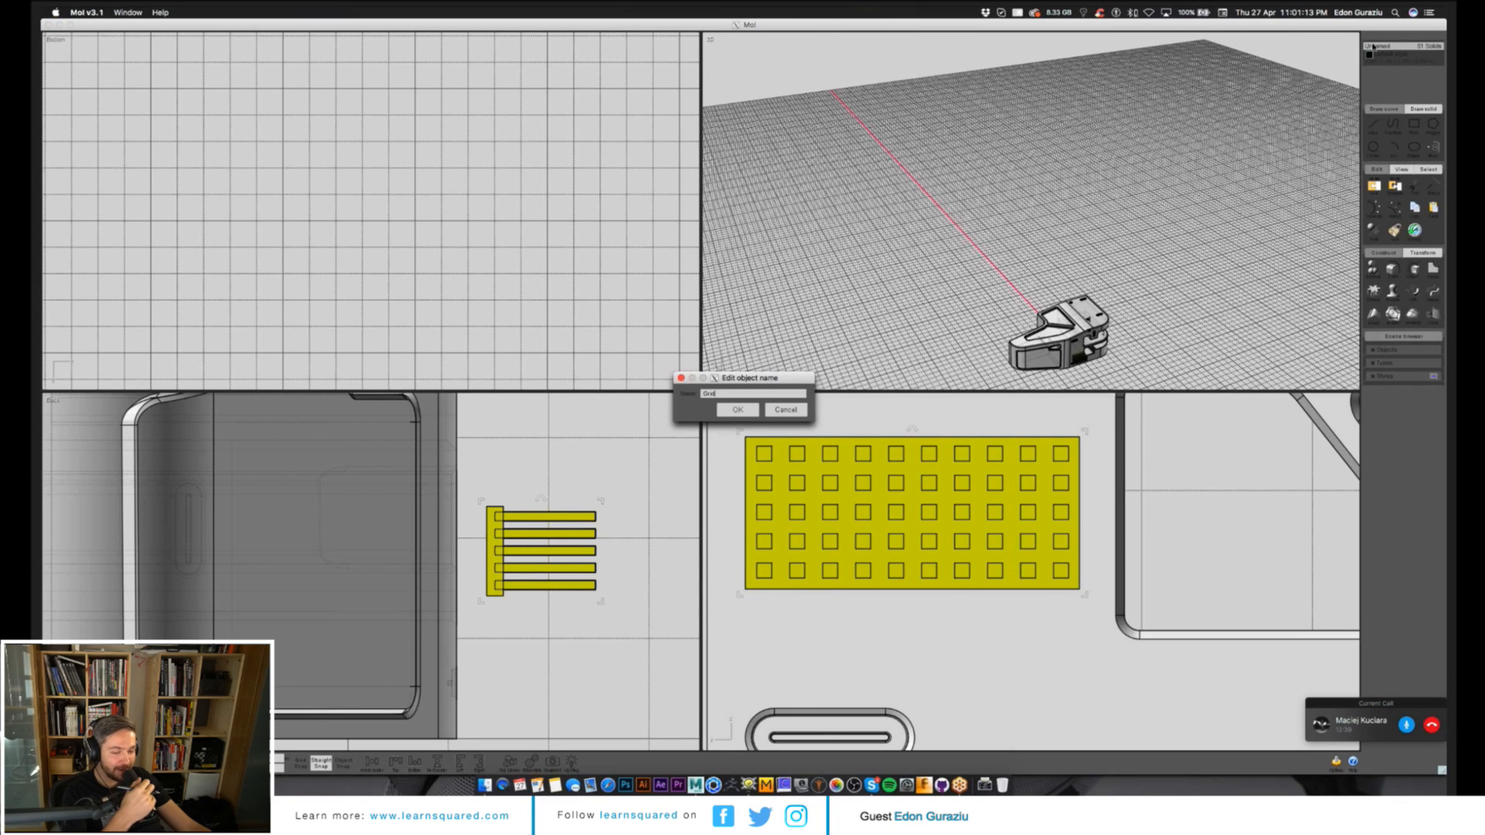
pyautogui.press('Return')
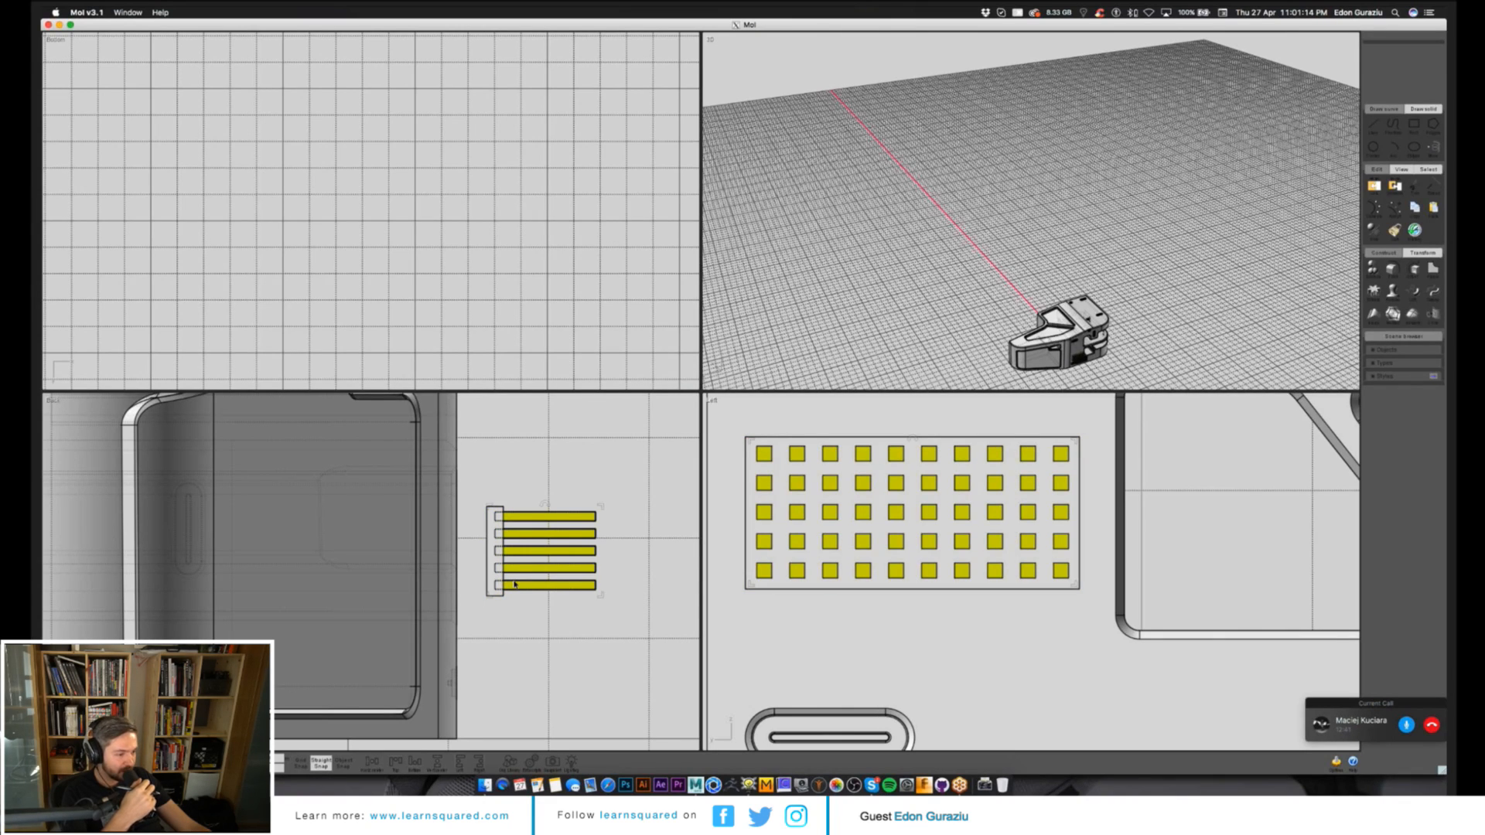
# Move the grid pieces into the side wall and boolean-subtract them from the body to form the rectangular grill detail.
pyautogui.moveTo(515, 585); pyautogui.dragTo(444, 554)
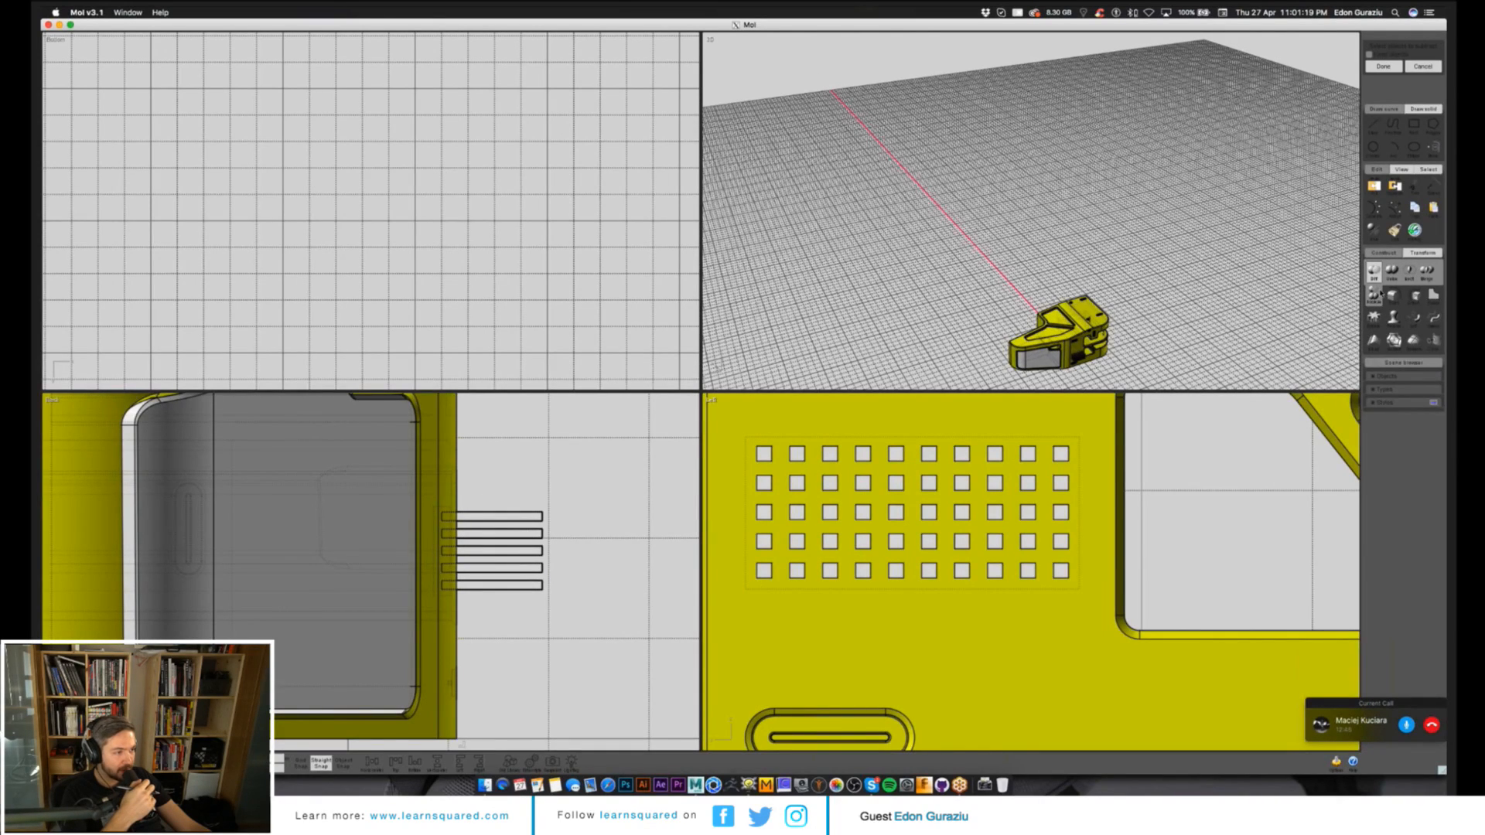
pyautogui.rightClick(1131, 291)
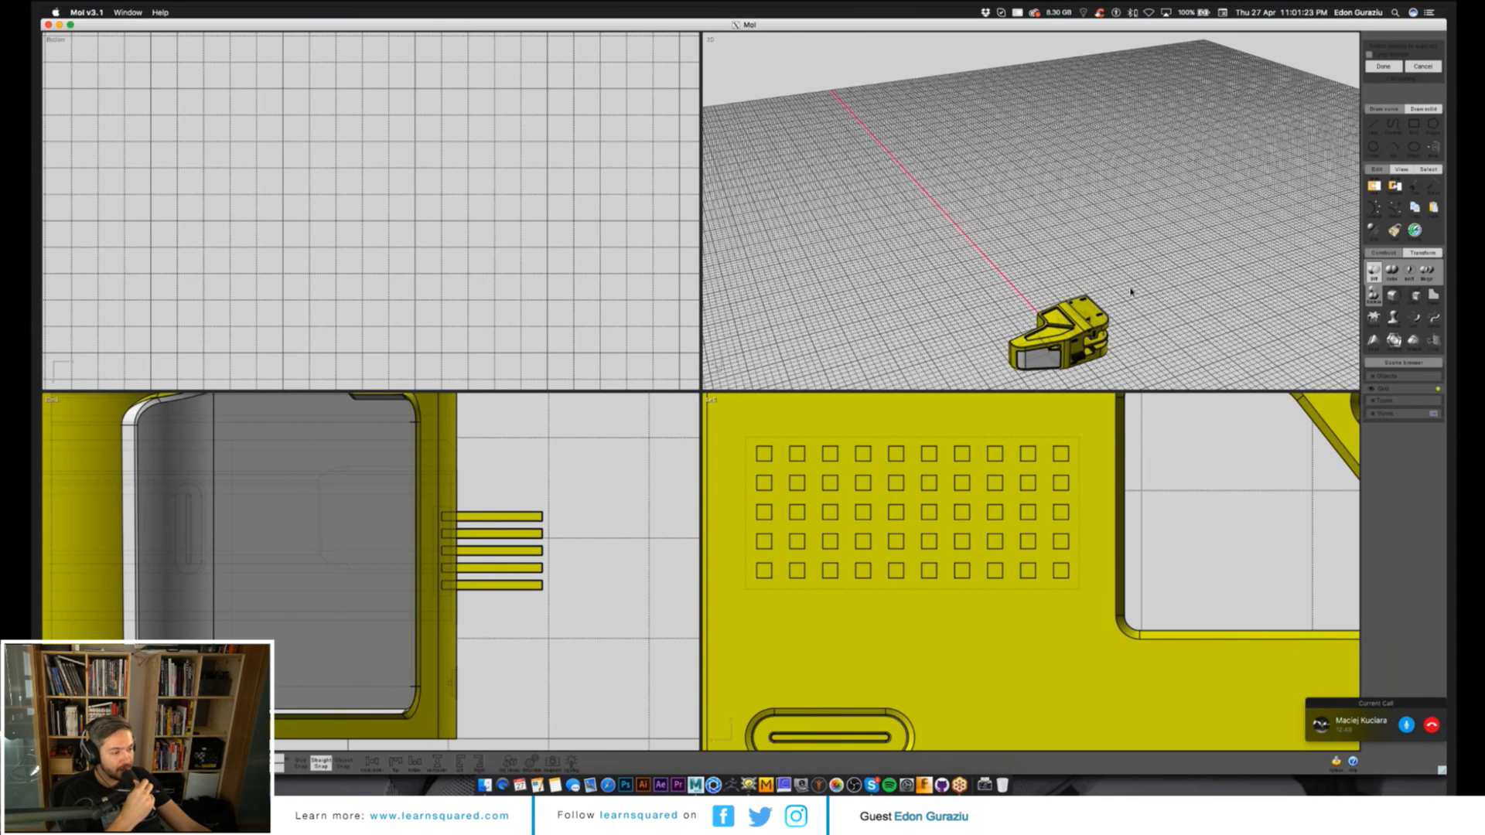
pyautogui.scroll(8, 1131, 291)
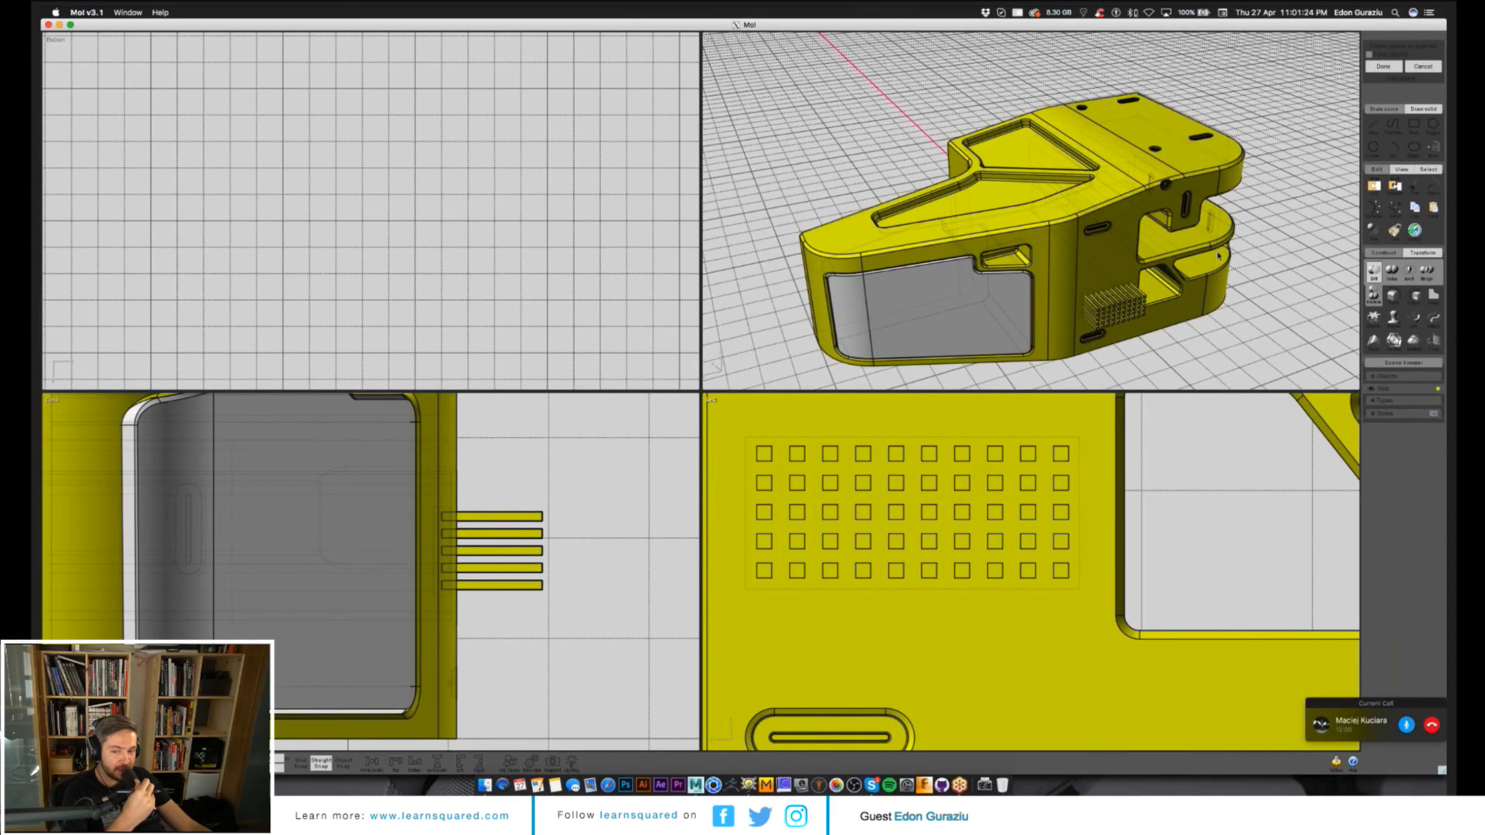
pyautogui.scroll(5, 1171, 245)
pyautogui.moveTo(1171, 244); pyautogui.dragTo(1195, 282, button='right')
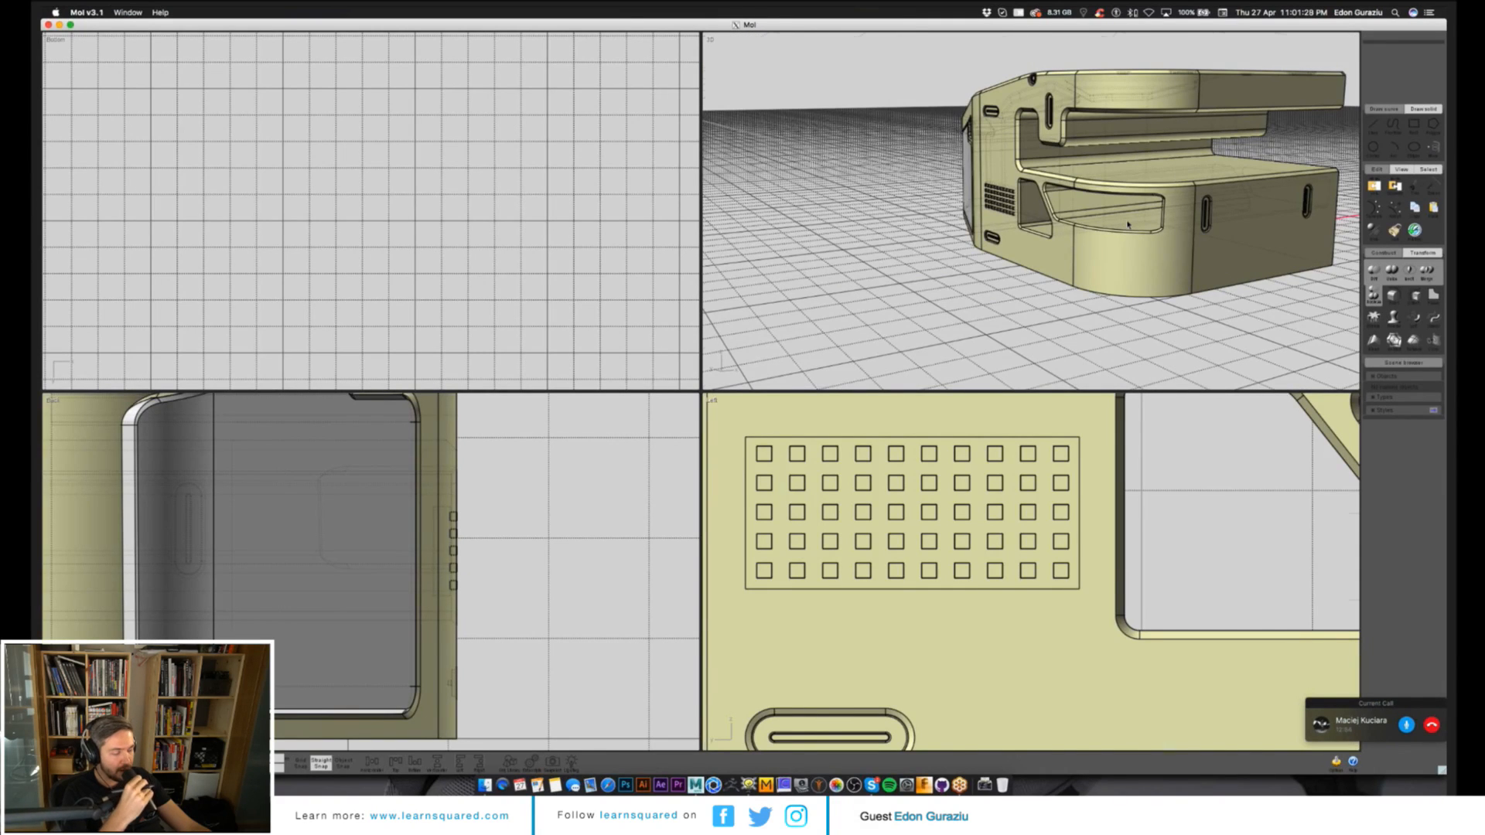
# Offset the lower outer edges around the body's rounded end outward through a point to create a parallel curve.
pyautogui.press('Escape')
pyautogui.scroll(-10, 1042, 535)
pyautogui.click(987, 500)
pyautogui.scroll(8, 987, 500)
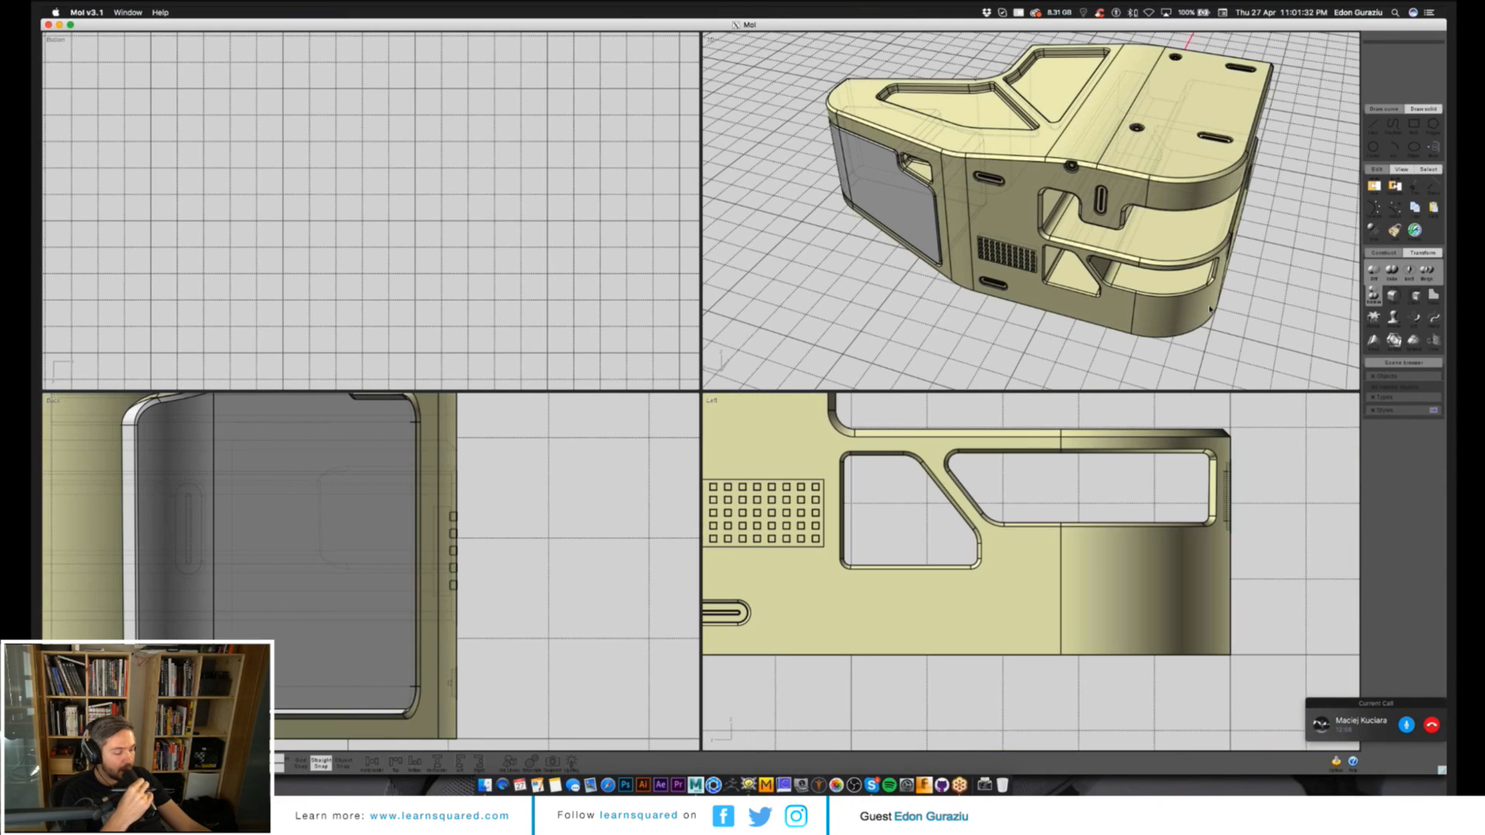
pyautogui.click(1211, 310)
pyautogui.moveTo(1210, 310); pyautogui.dragTo(1088, 303, button='right')
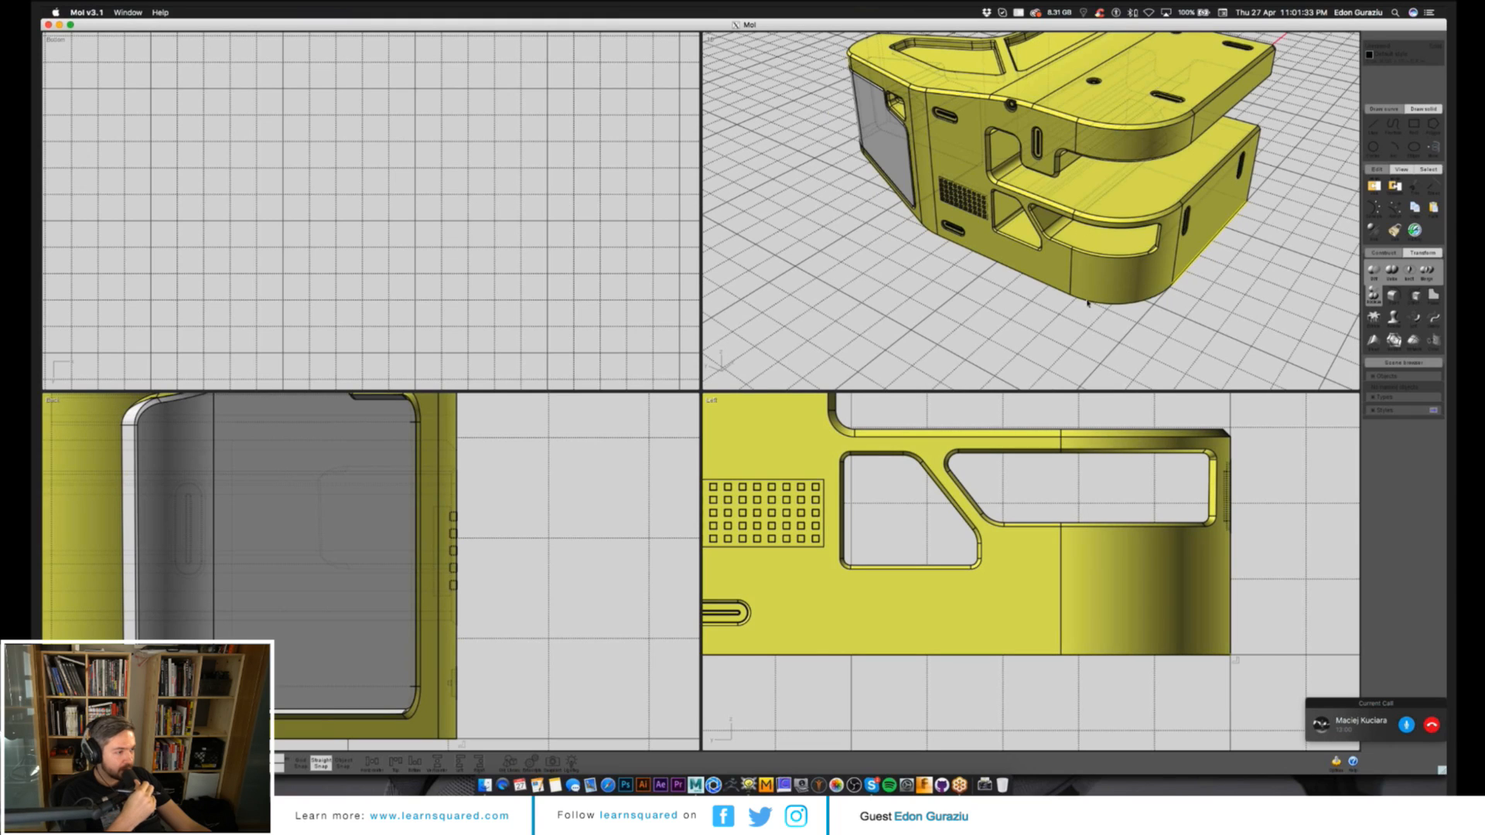
pyautogui.click(1165, 294)
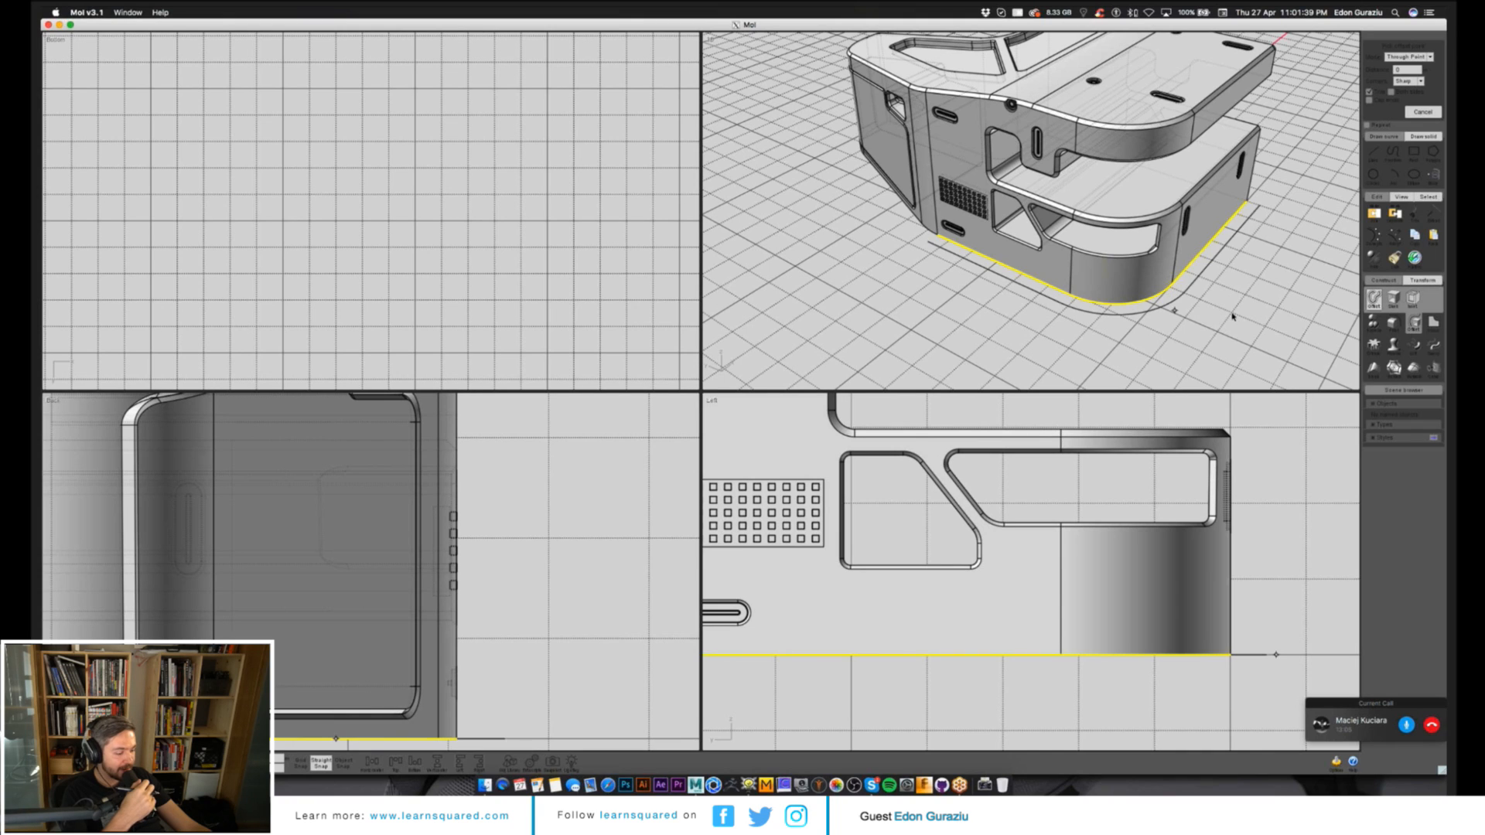
pyautogui.click(1233, 316)
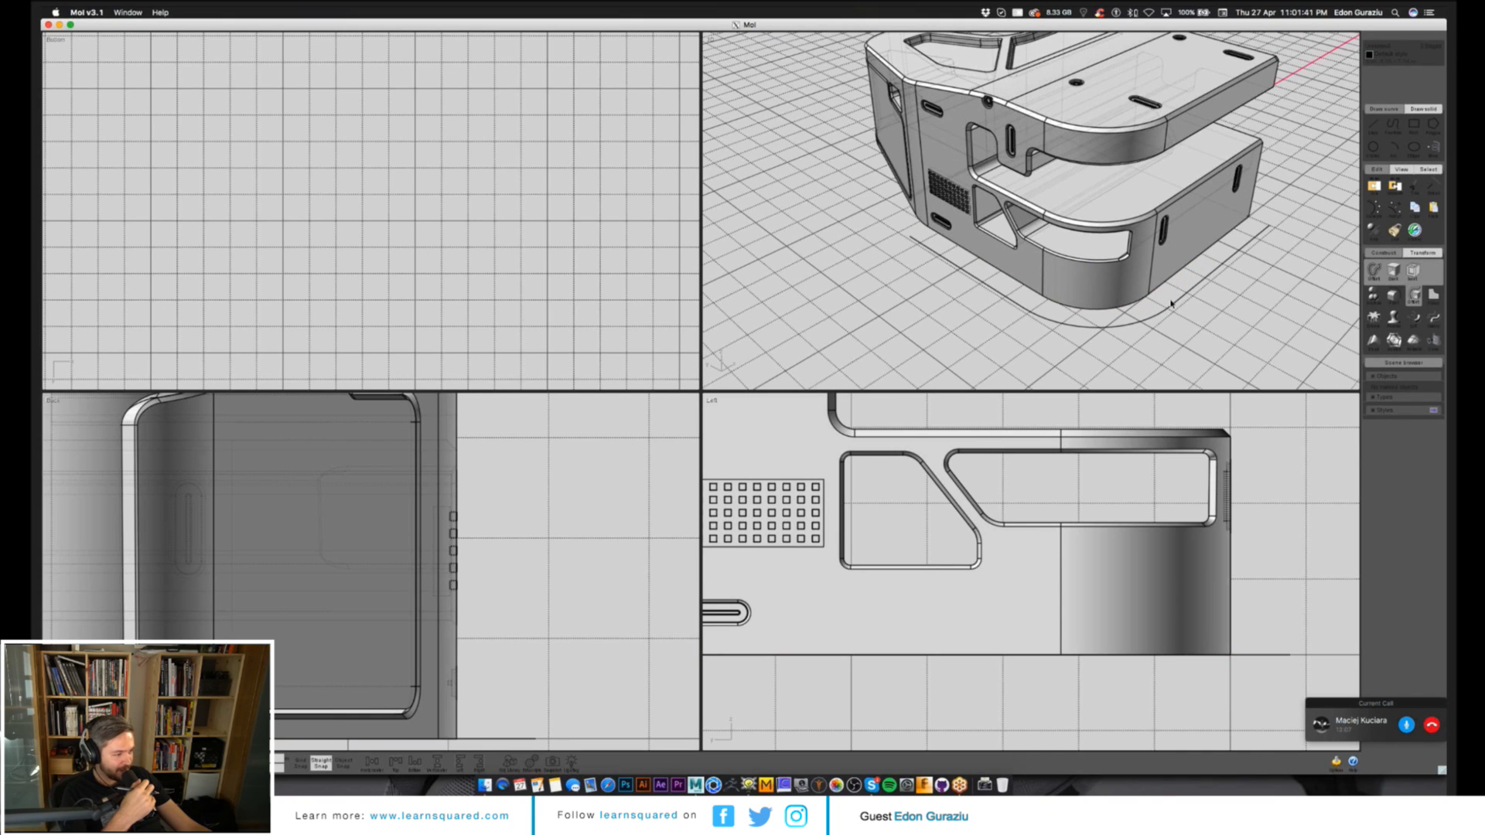
# Extract the body's lower outer edge as a separate curve and isolate it together with the offset curve.
pyautogui.click(1160, 280)
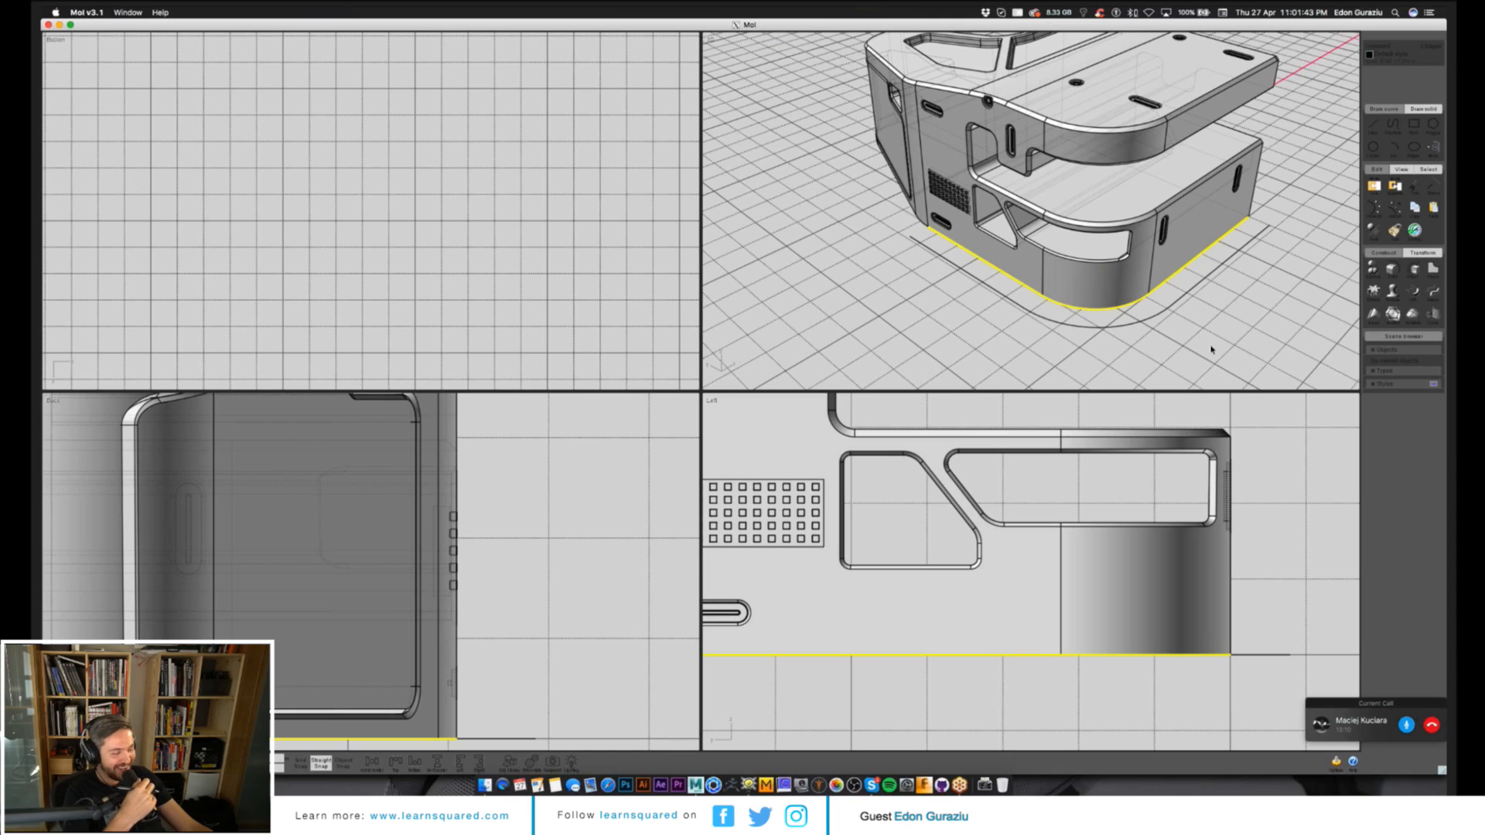
pyautogui.click(1127, 304)
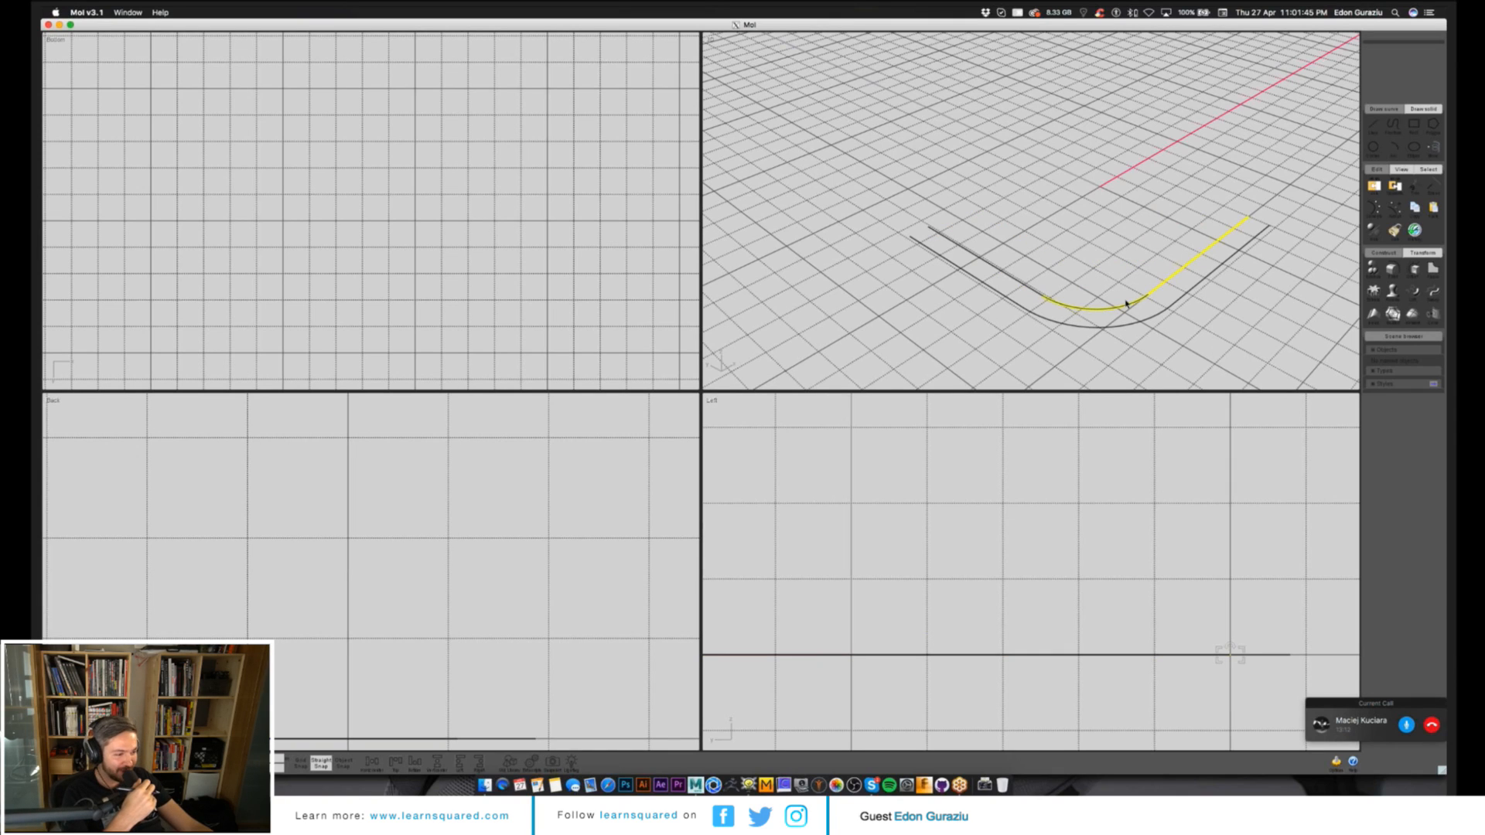
pyautogui.click(1127, 303)
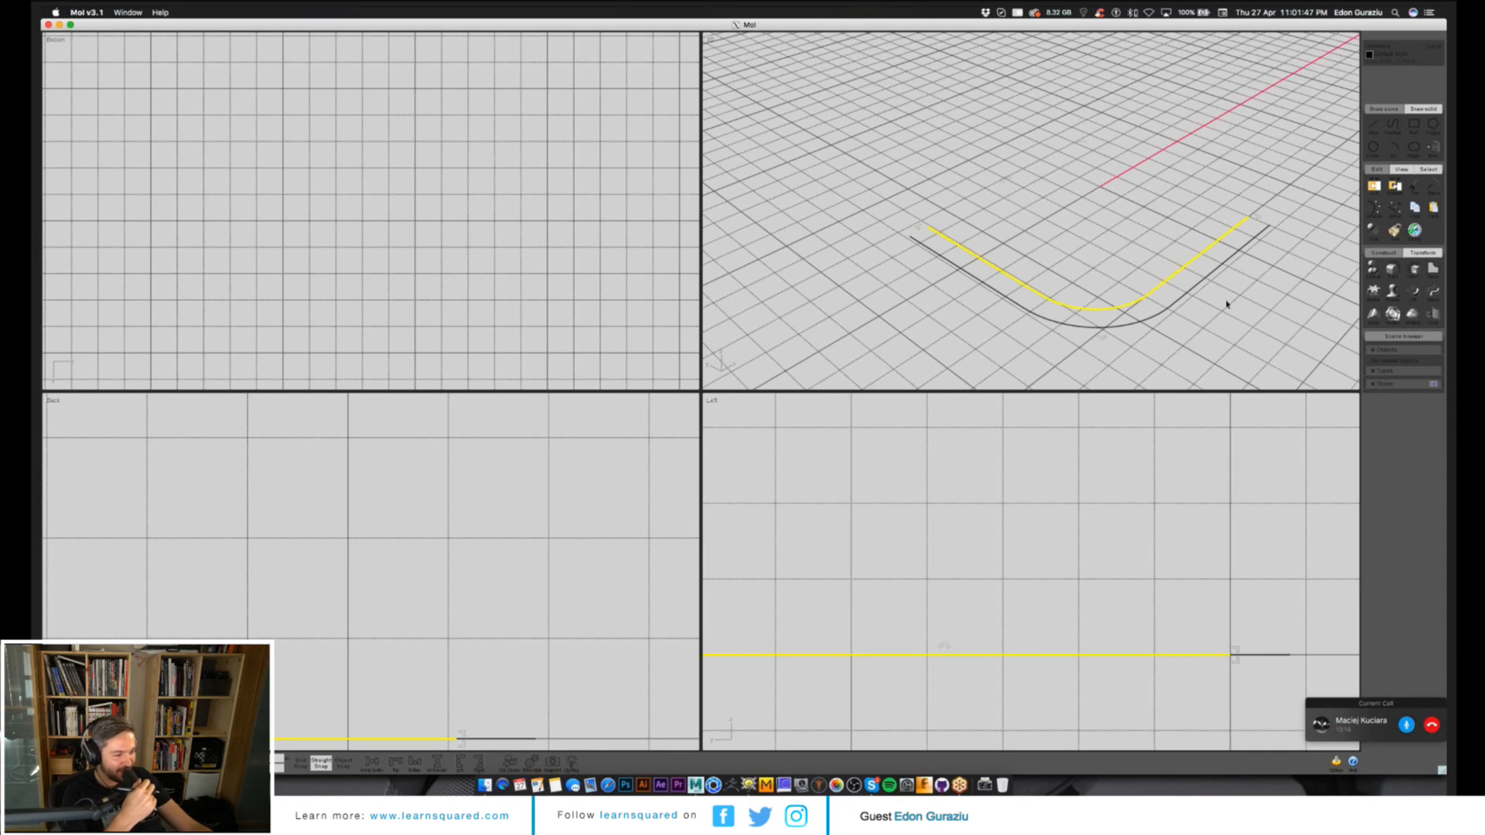
pyautogui.click(1196, 286)
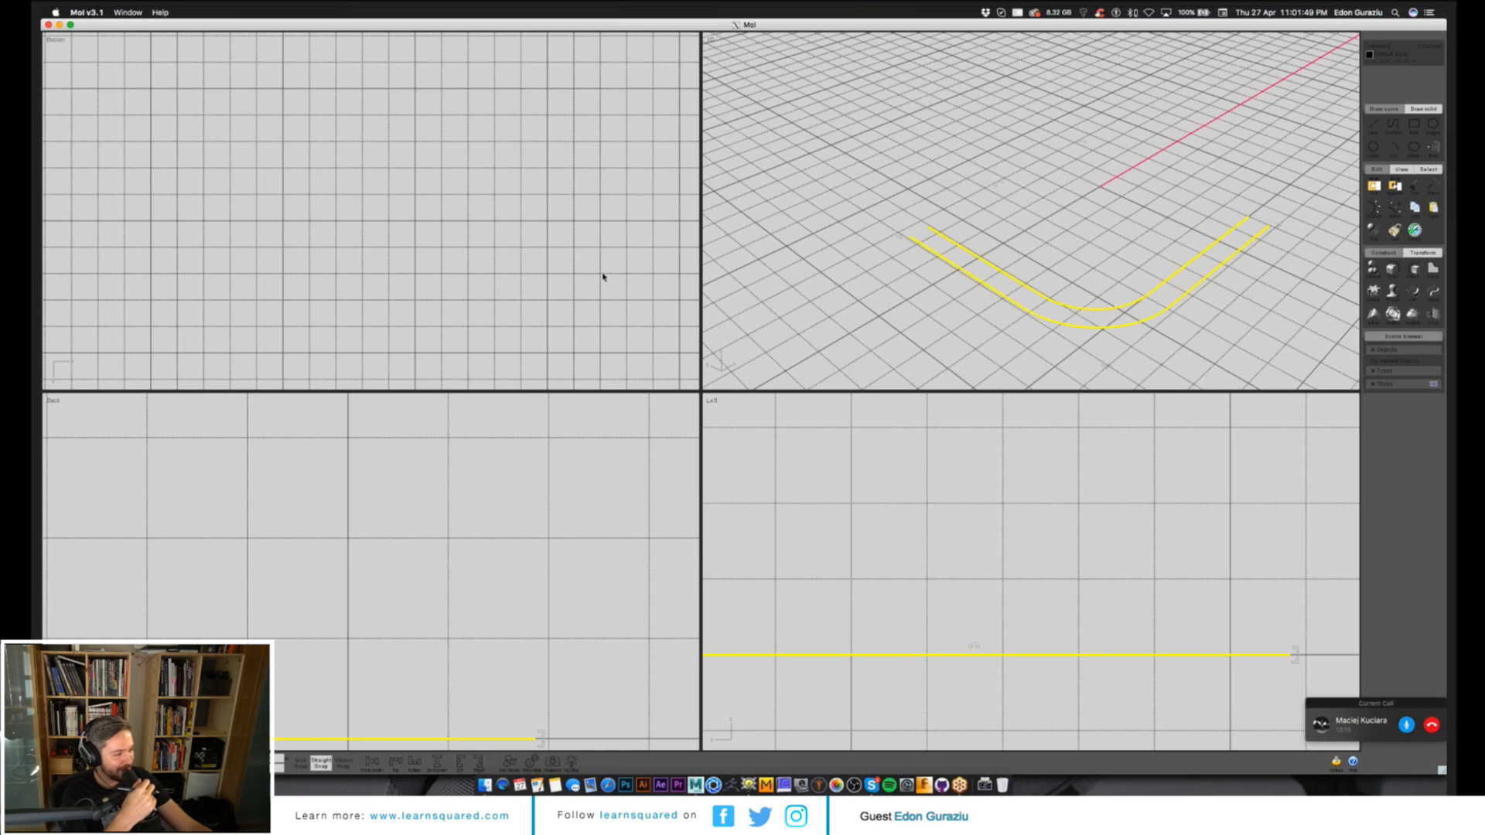
pyautogui.click(1345, 120)
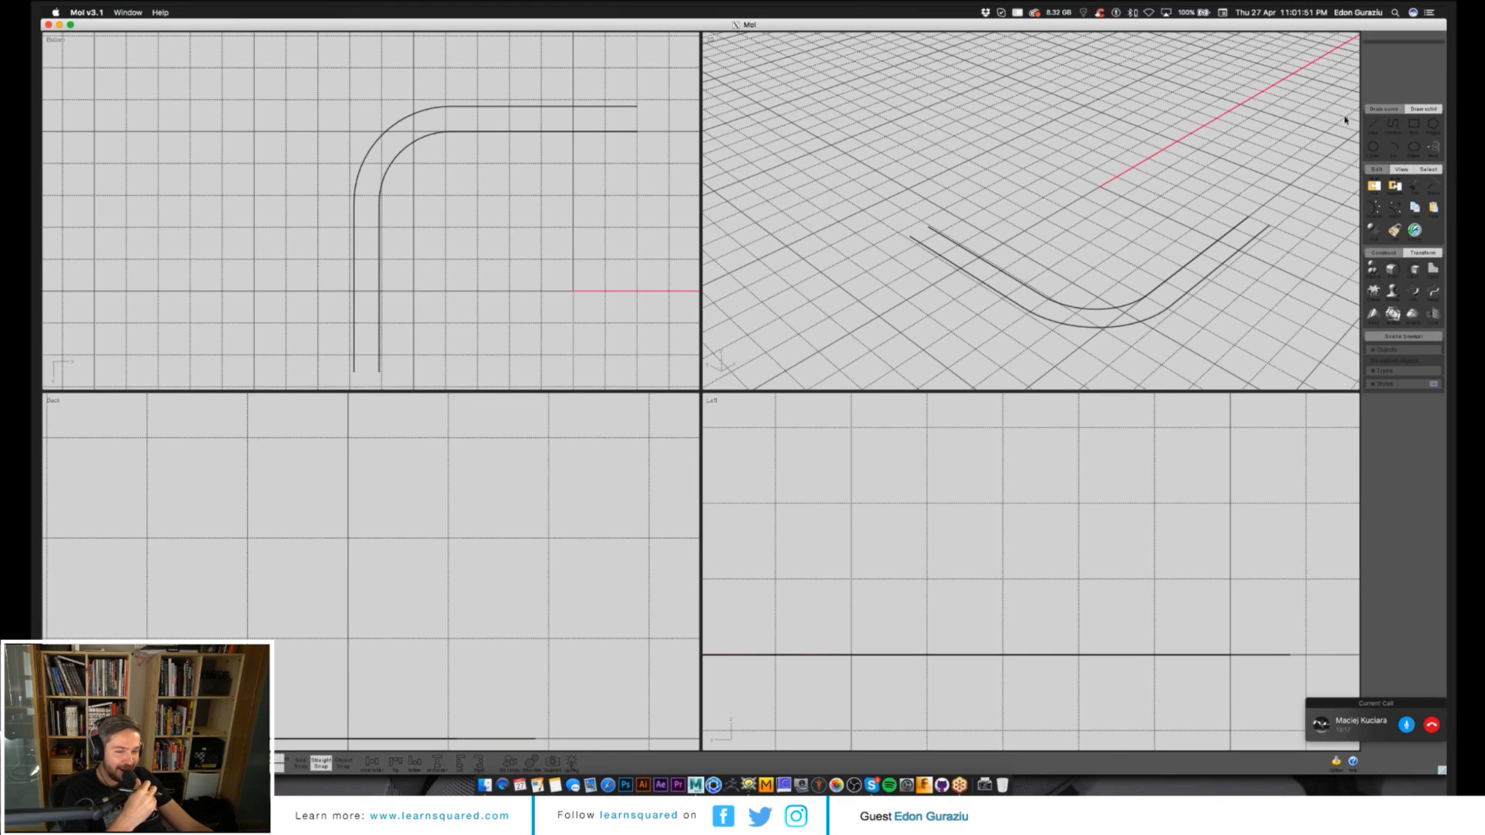
# Draw four lines connecting the two parallel curves: one across each straight leg and two across the rounded corner.
pyautogui.click(1373, 125)
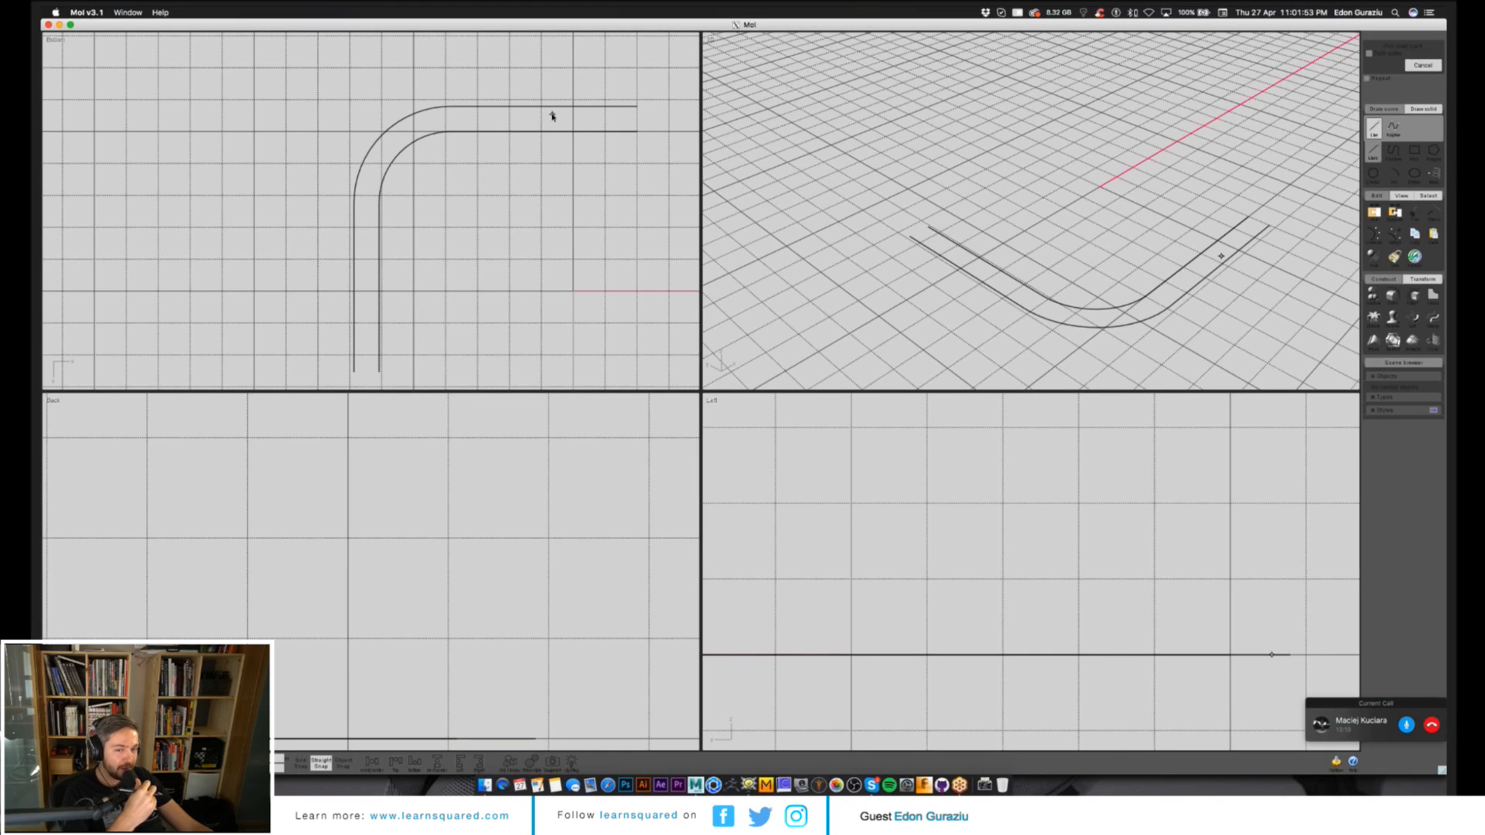
pyautogui.press('F3')
pyautogui.click(555, 107)
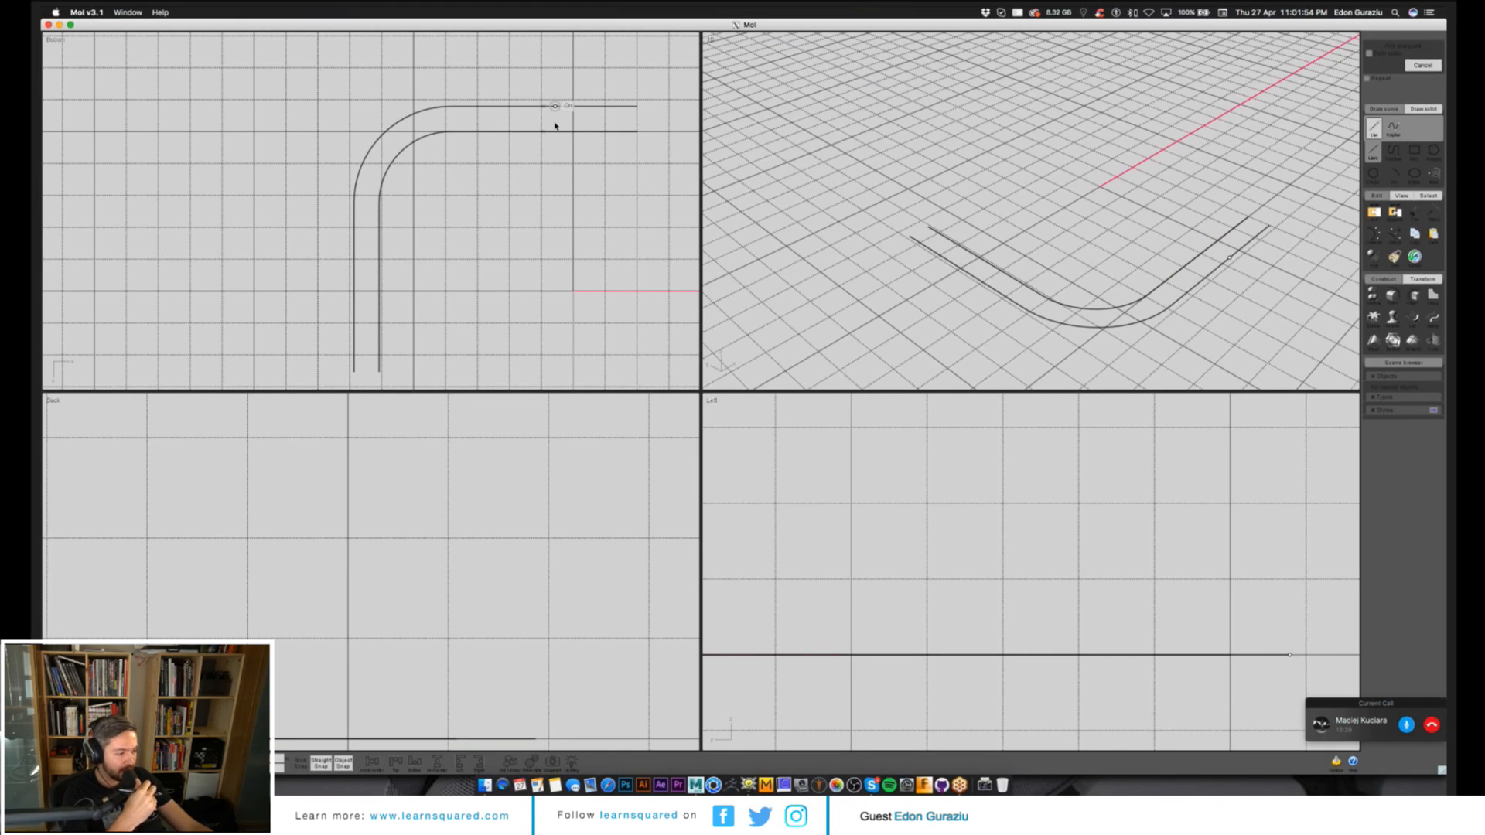
pyautogui.click(554, 131)
pyautogui.click(355, 310)
pyautogui.scroll(2, 413, 186)
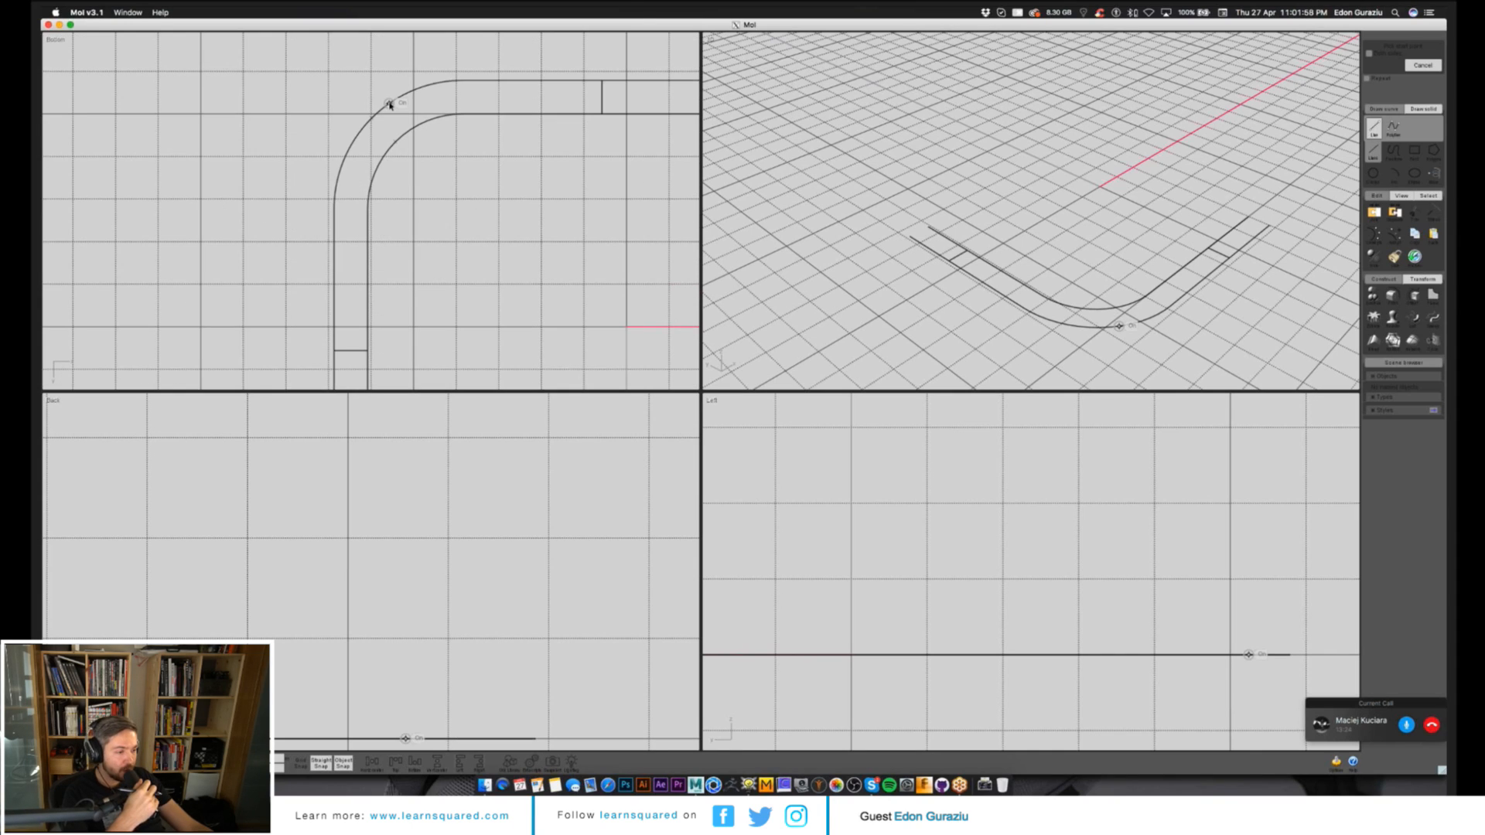
pyautogui.click(389, 105)
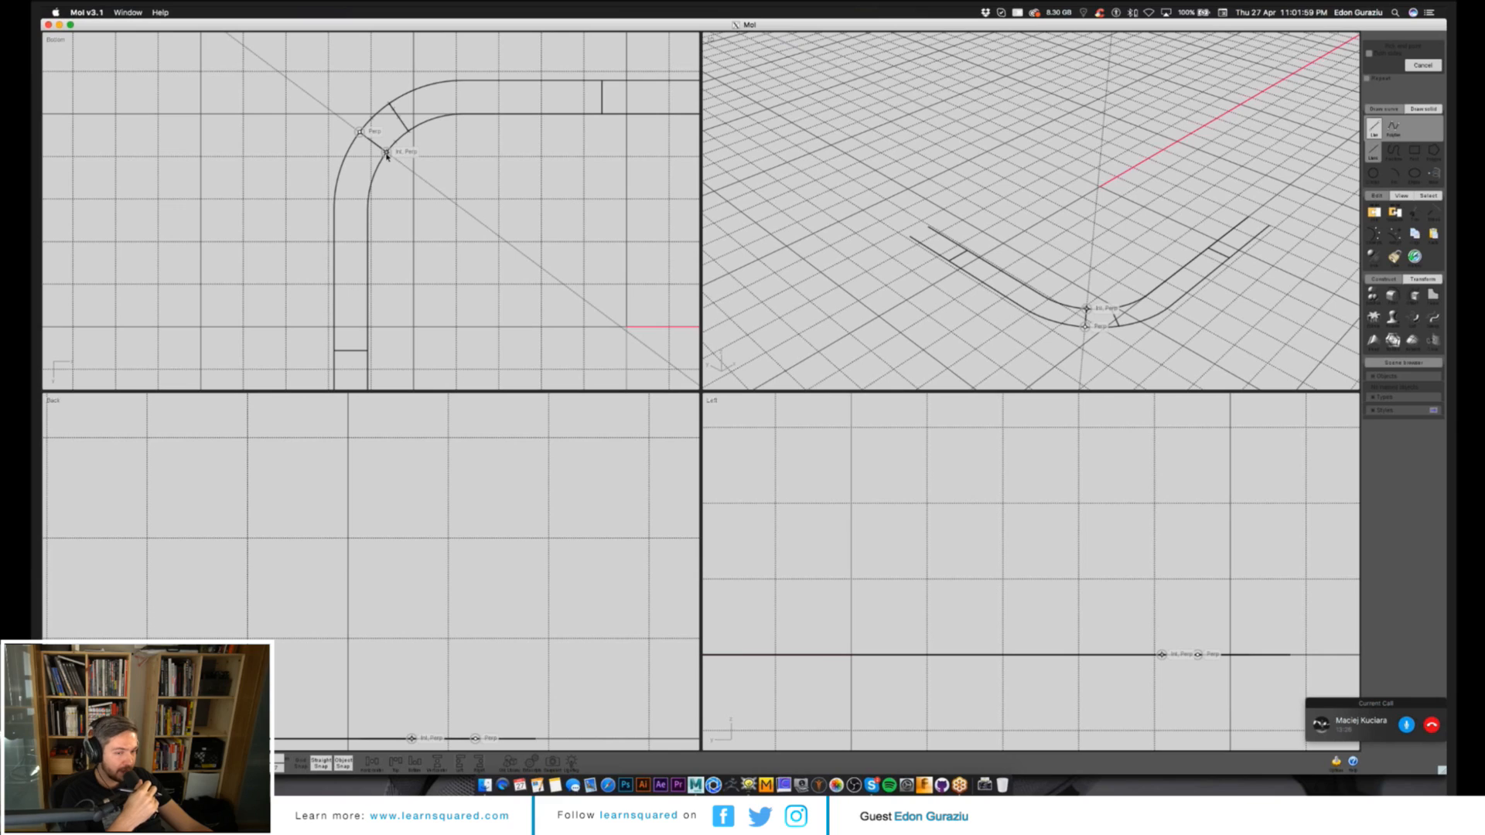
pyautogui.click(387, 152)
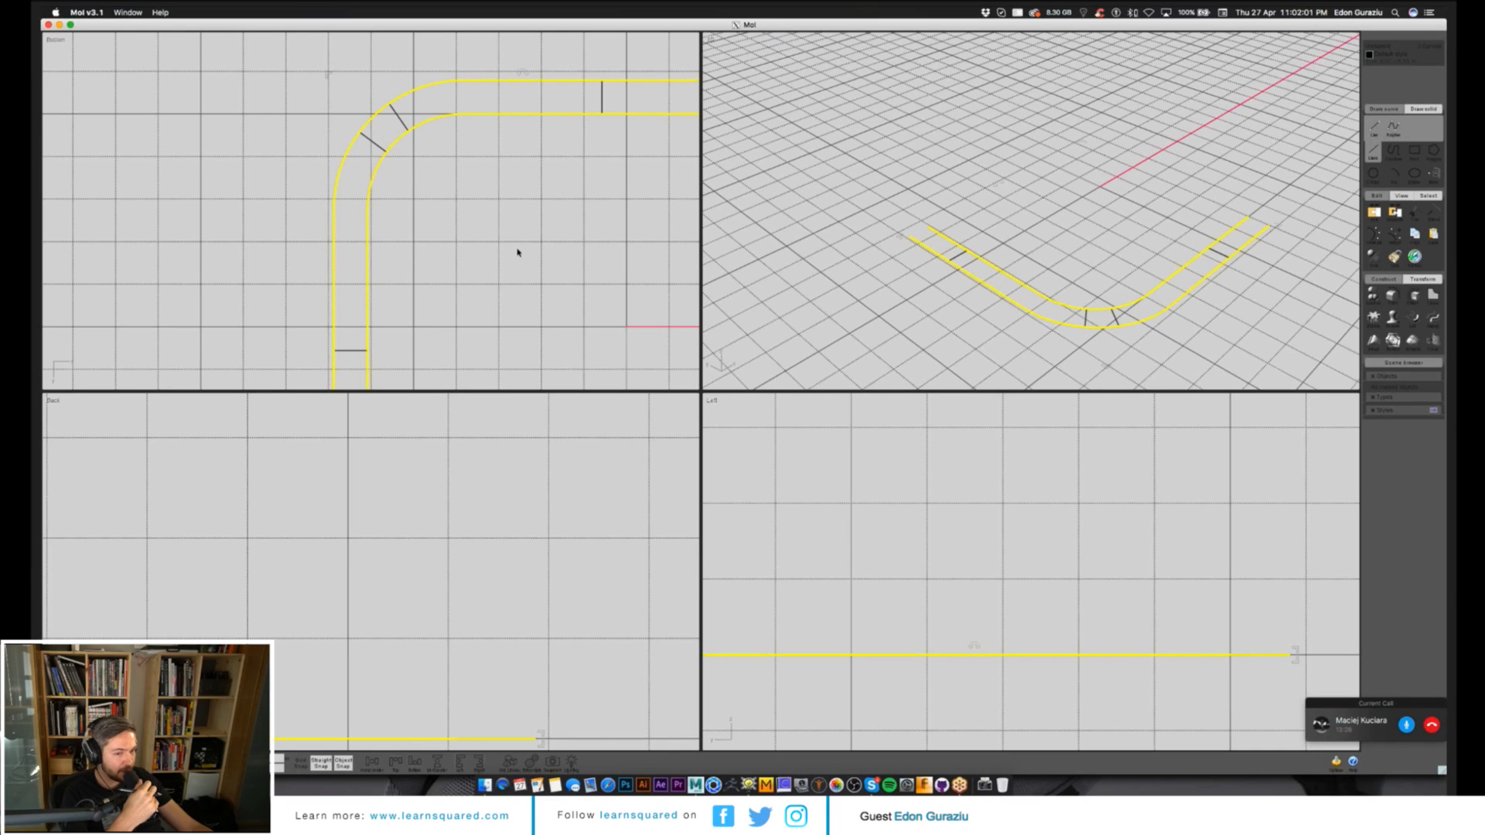
# Trim away the curve segments between the two corner lines and beyond both end lines, leaving two separate curved strip outlines.
pyautogui.press('t')
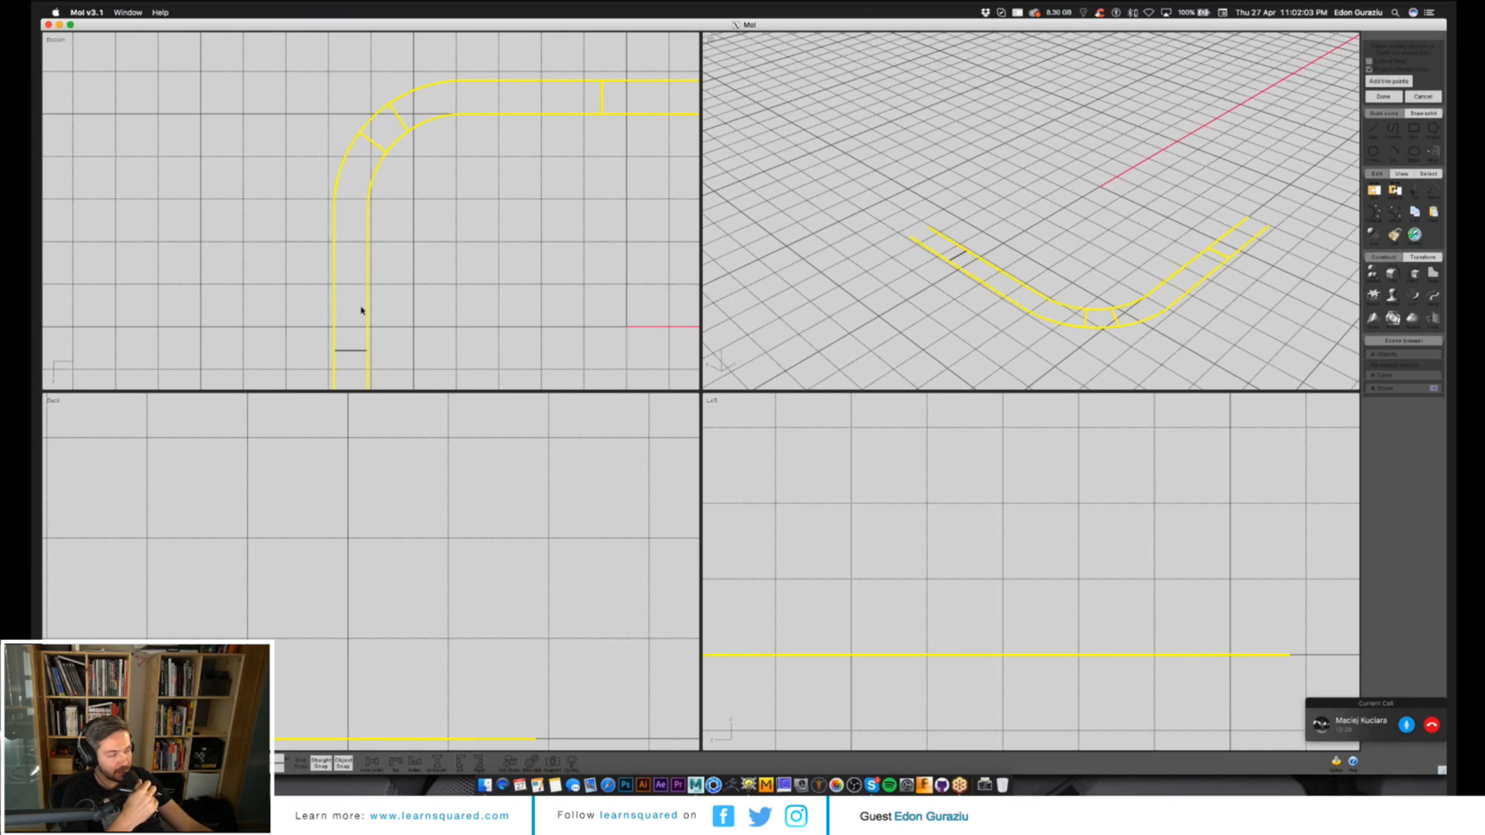
pyautogui.press('Return')
pyautogui.click(375, 117)
pyautogui.click(397, 141)
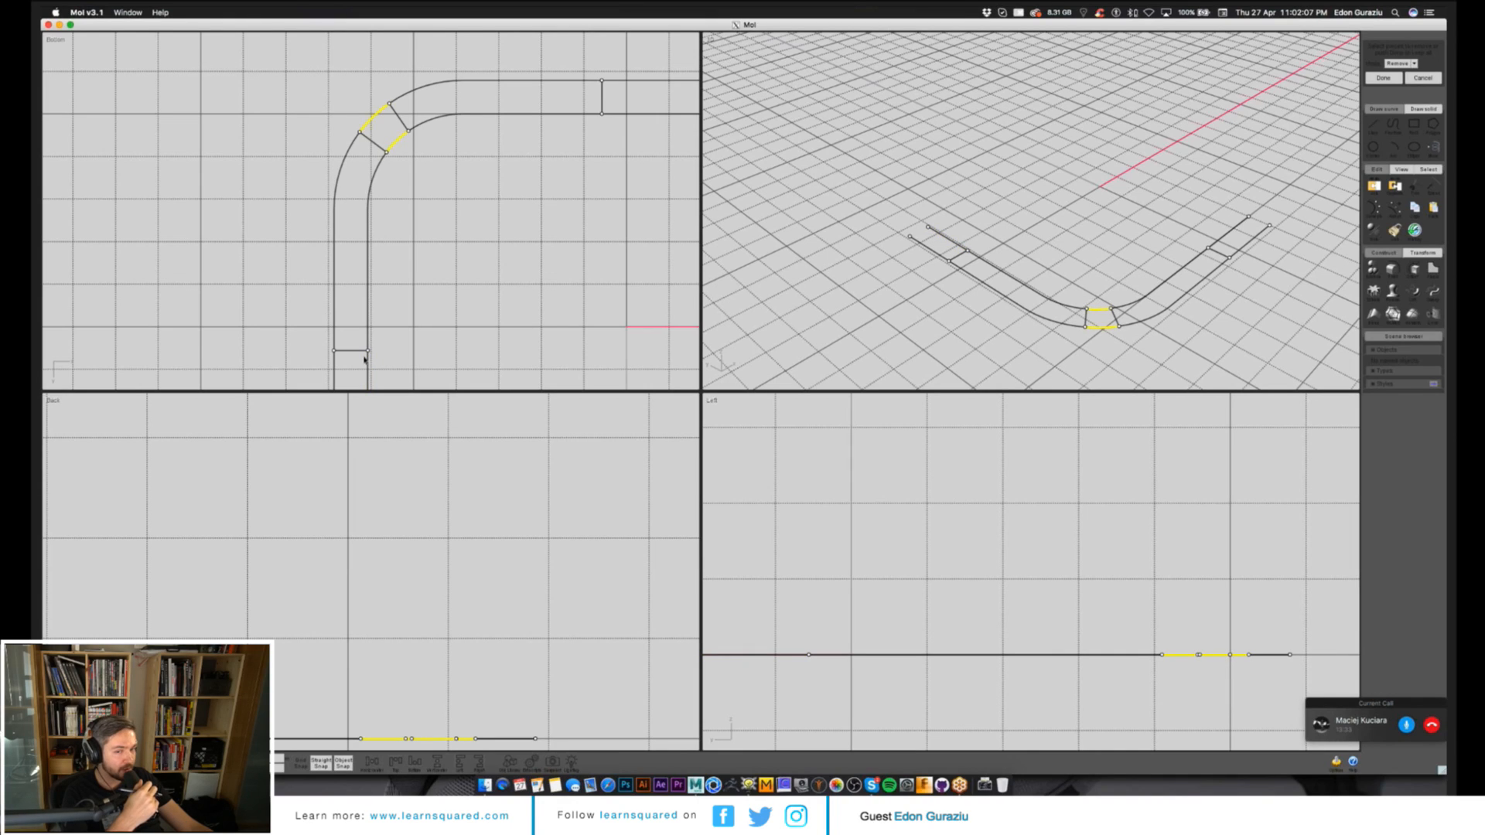
pyautogui.click(365, 360)
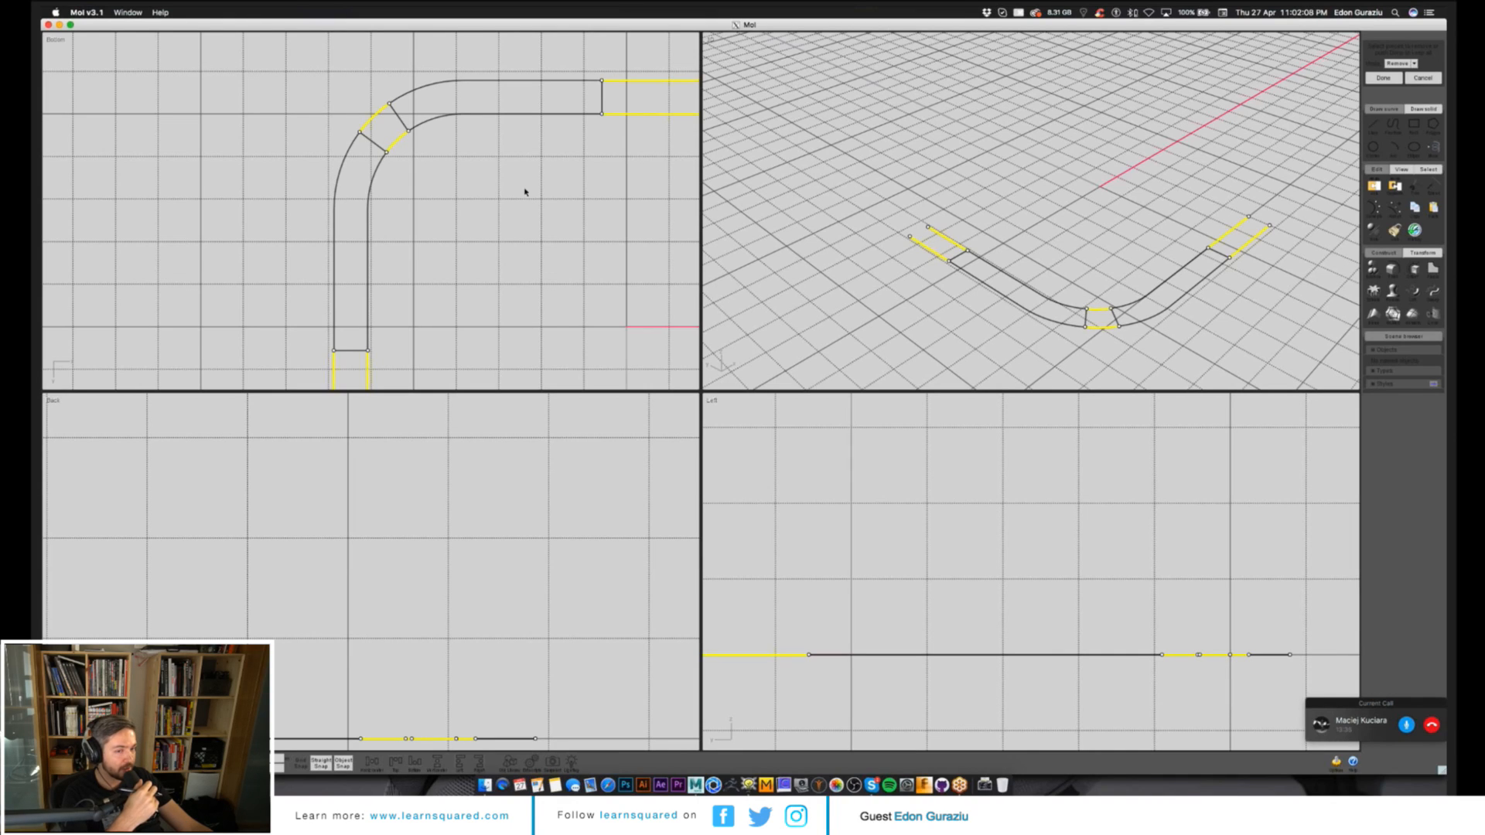
pyautogui.press('Return')
# Join each strip outline into a closed curve and fillet the corners of both outlines.
pyautogui.click(367, 352)
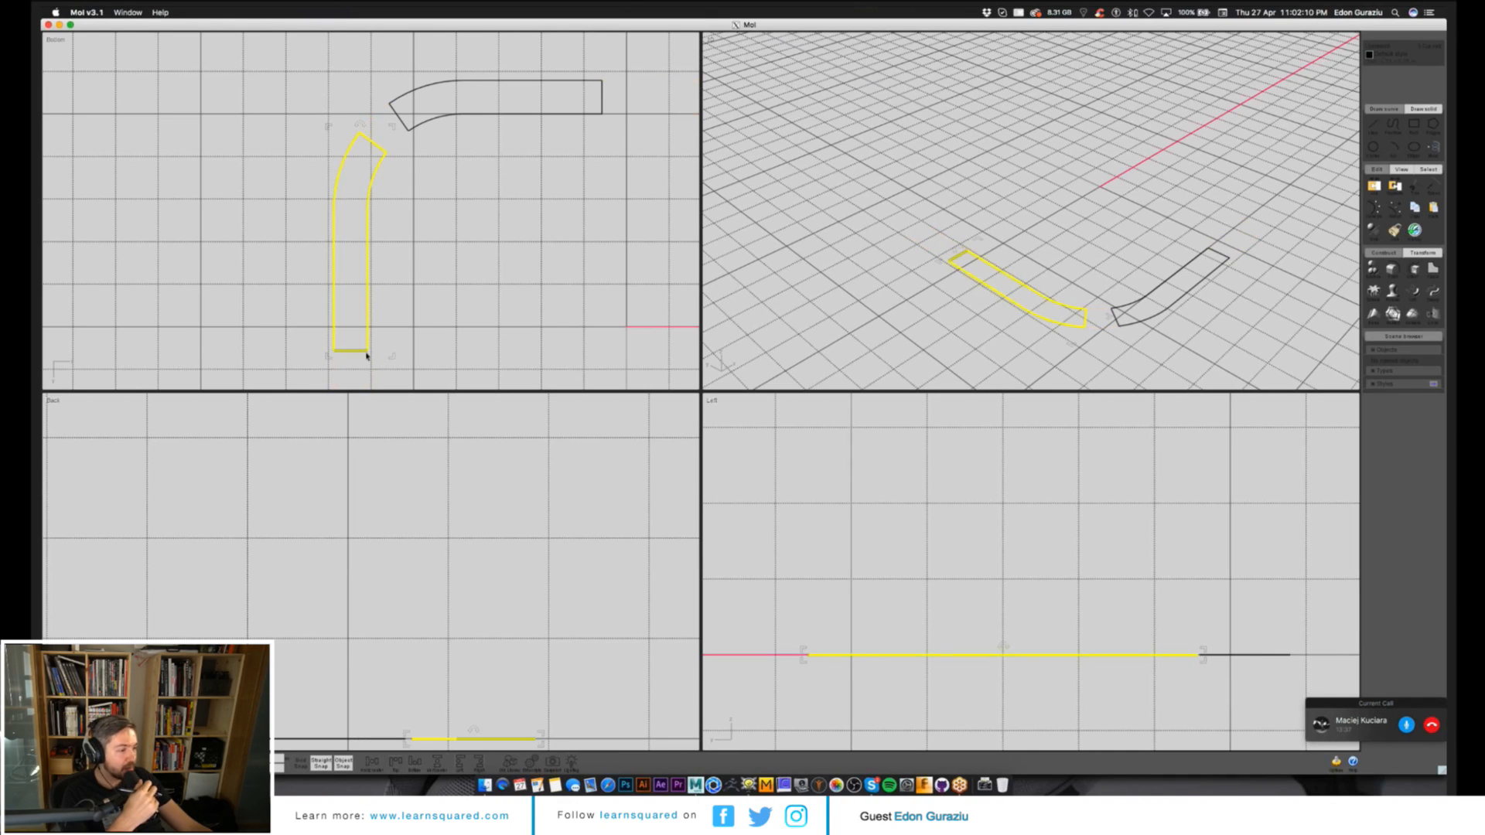
pyautogui.click(605, 95)
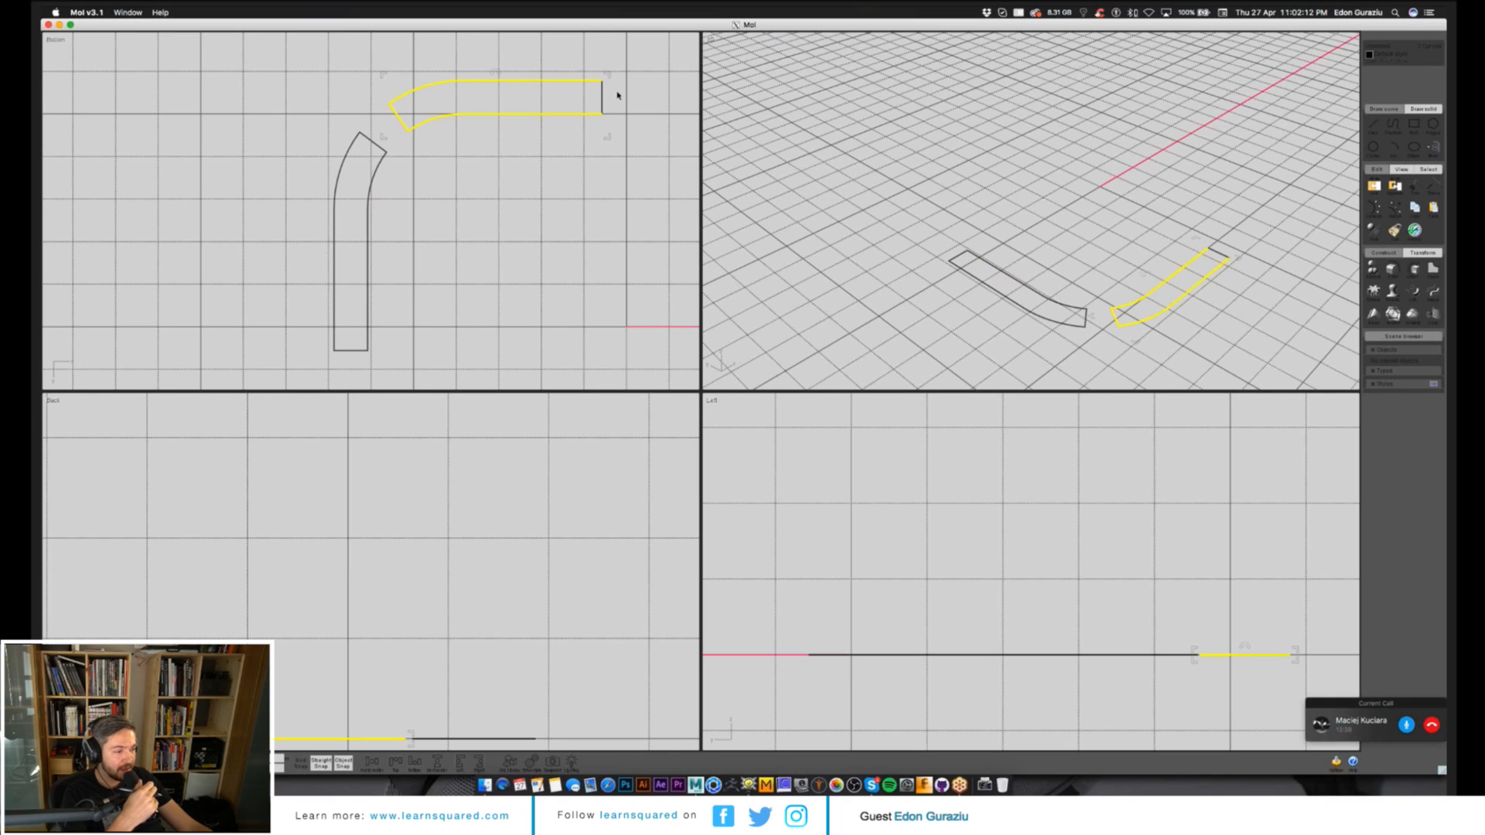
pyautogui.click(602, 96)
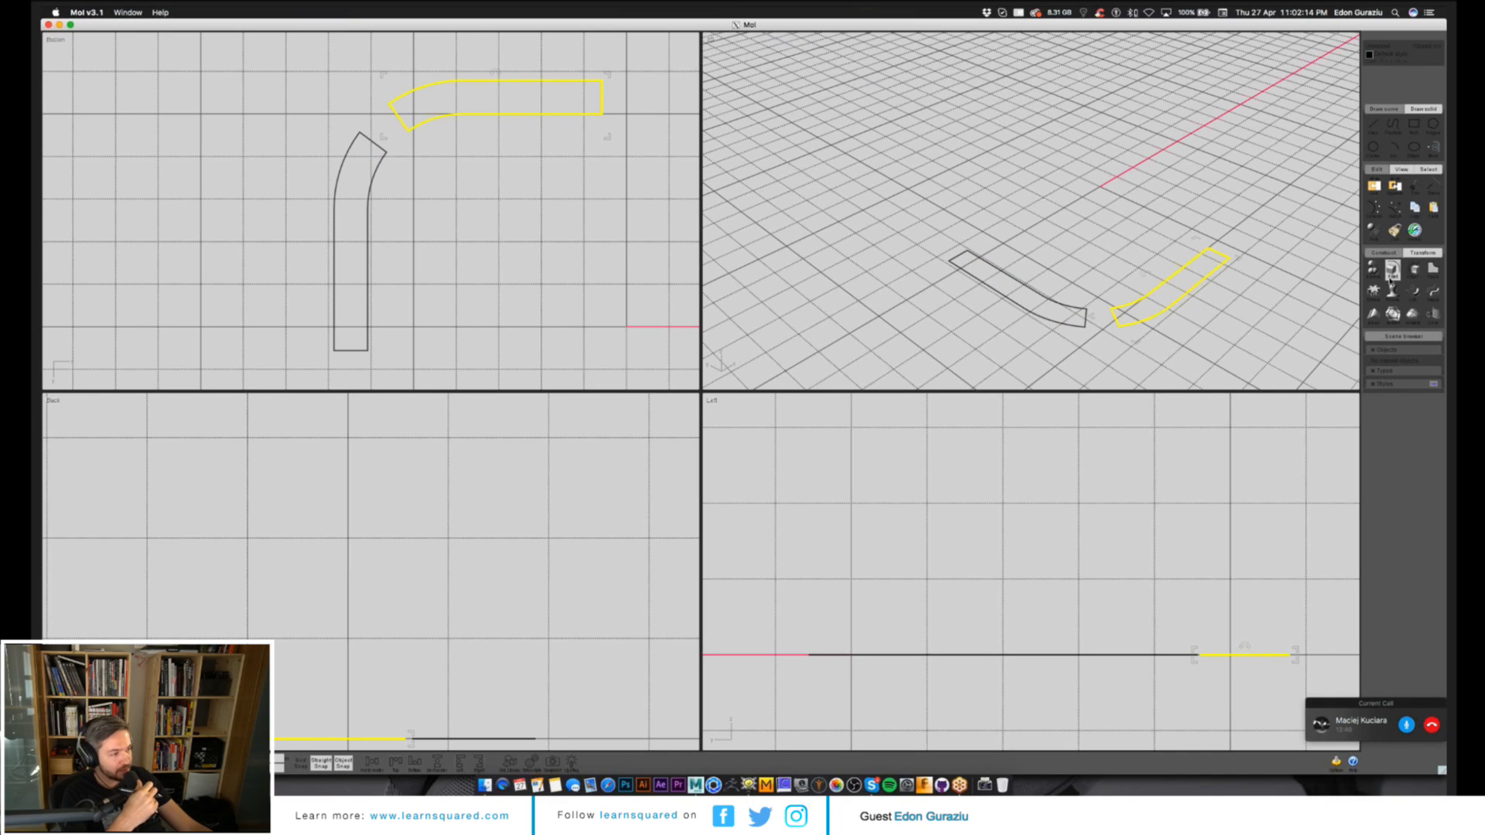
pyautogui.click(1390, 280)
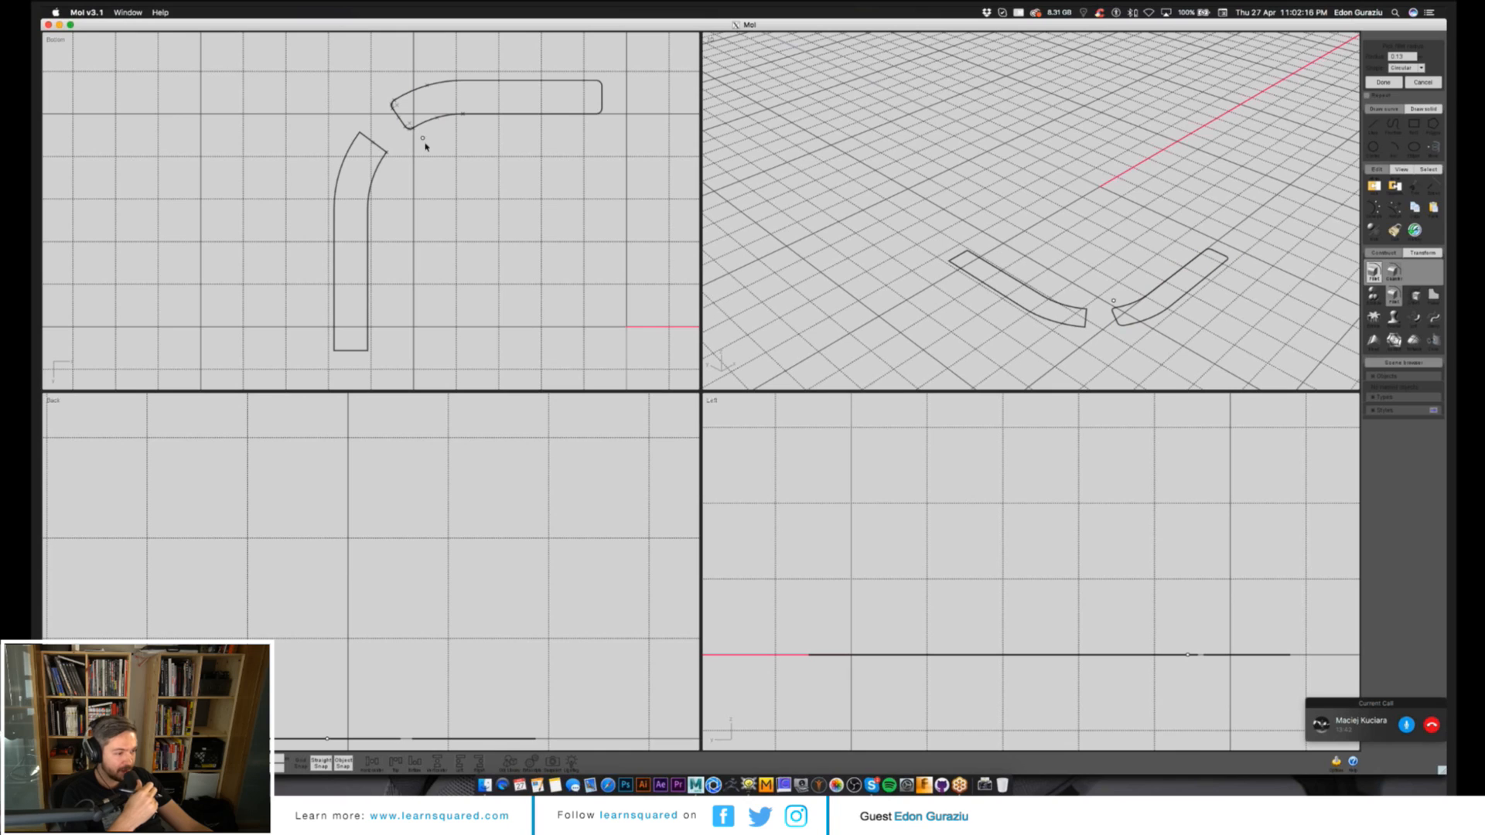
pyautogui.click(417, 183)
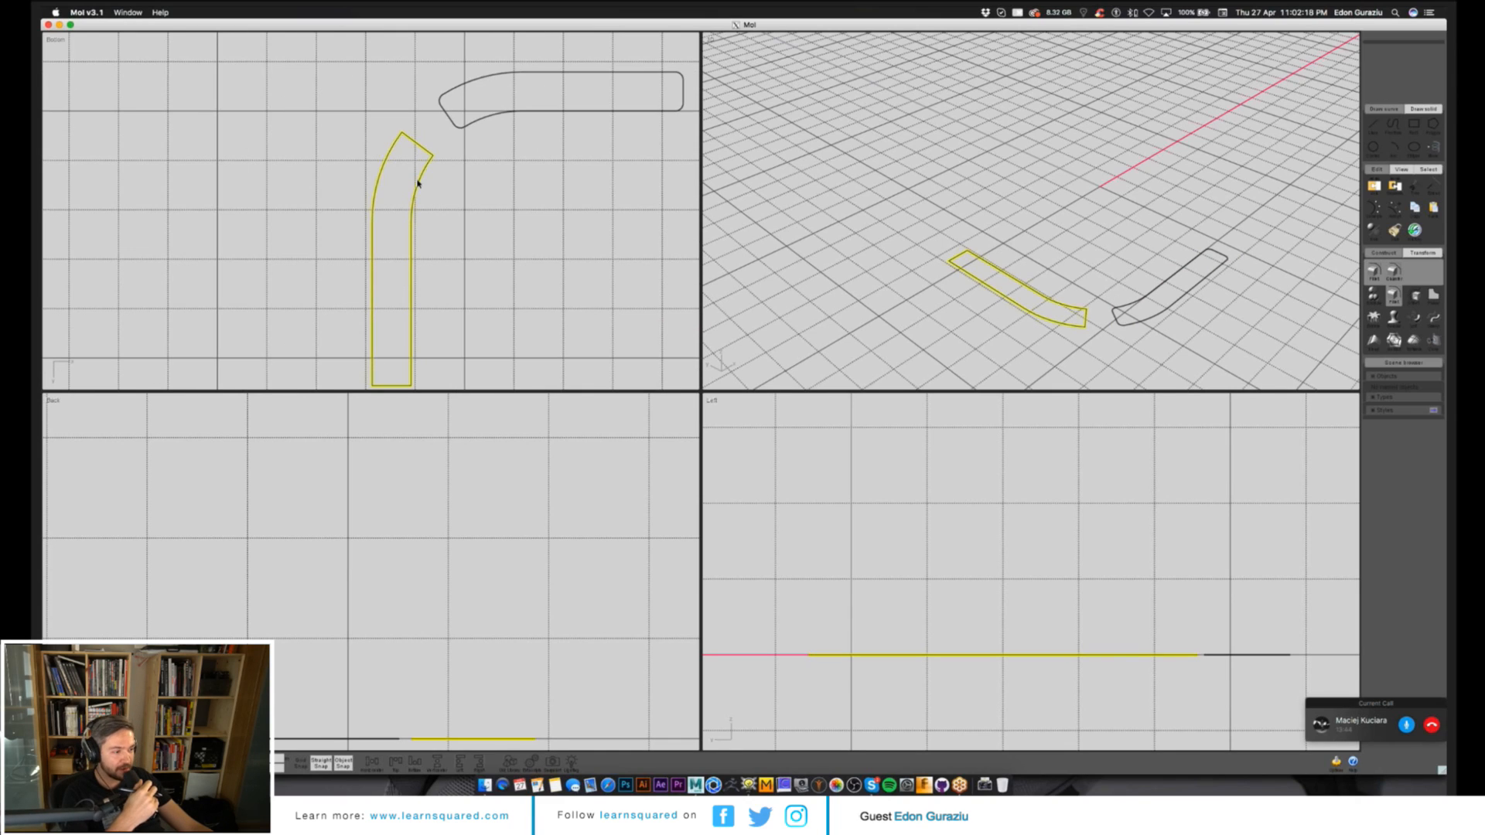
pyautogui.press('Return')
pyautogui.press('Return')
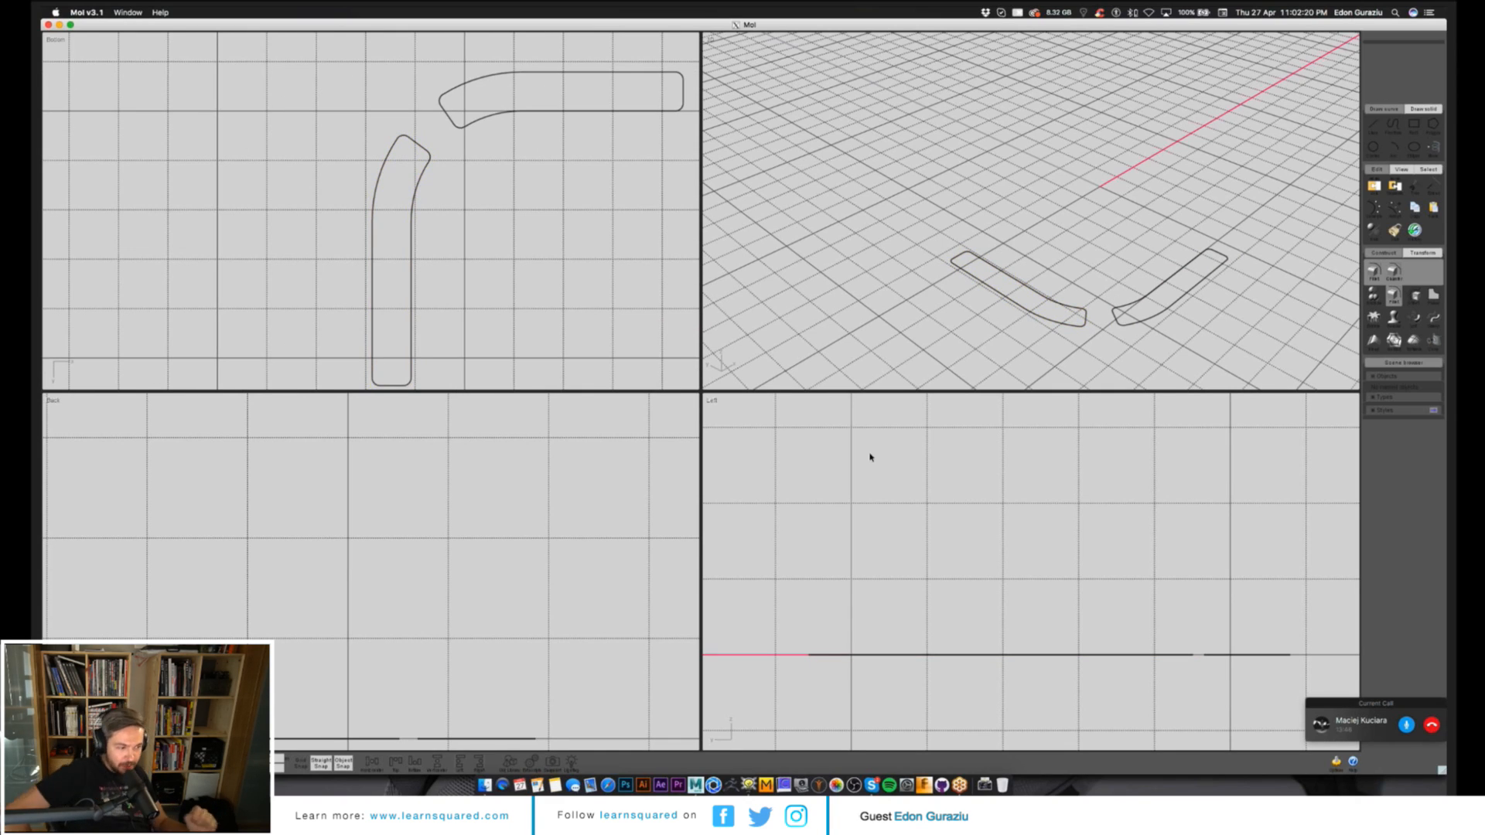
# Unhide the body and extrude both rounded strip outlines upward into low solid strips along its base.
pyautogui.hotkey('ctrl', 'h')
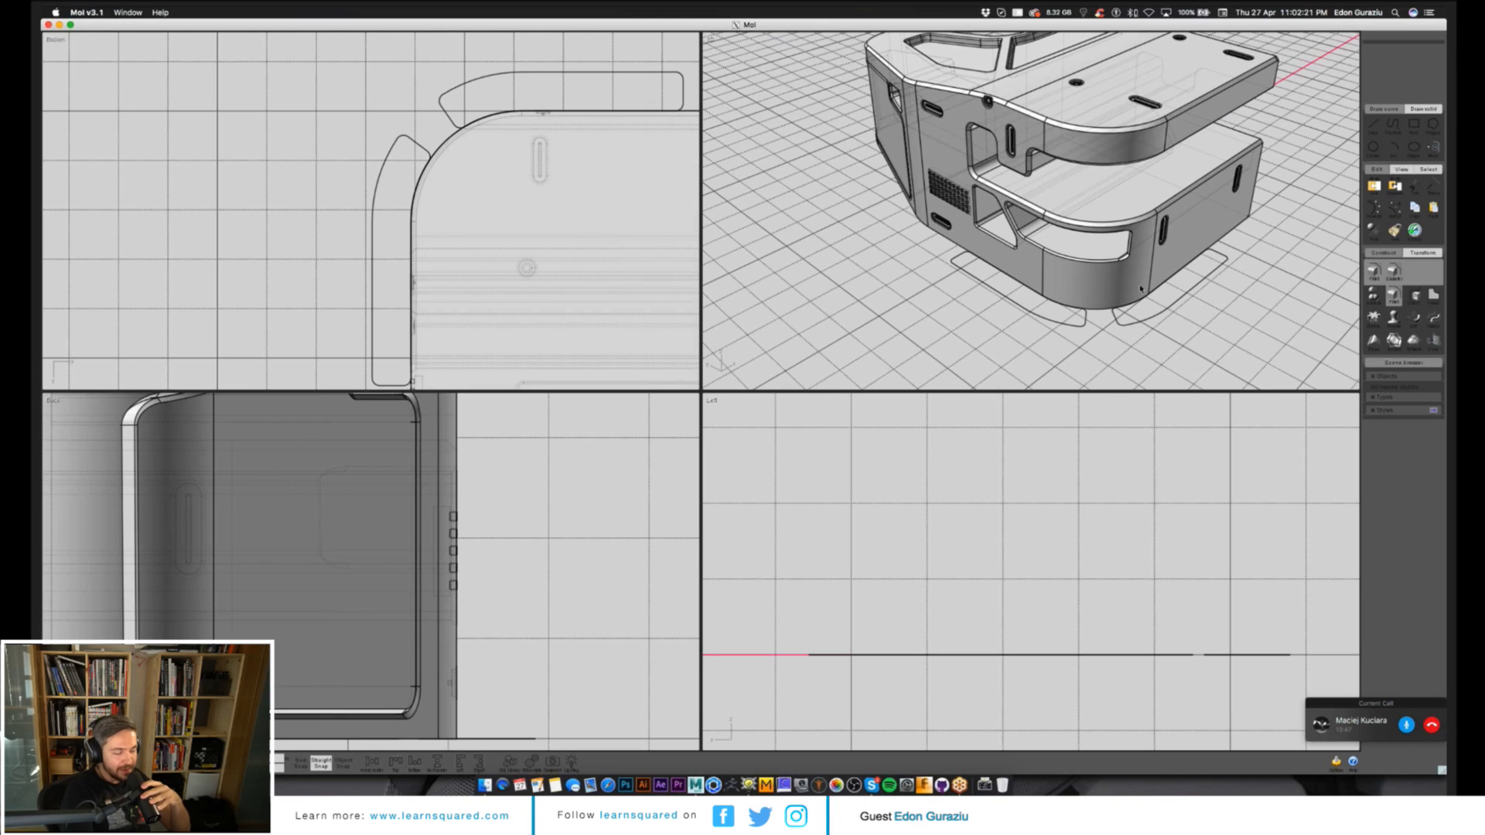
pyautogui.scroll(2, 1137, 306)
pyautogui.click(1134, 323)
pyautogui.press('e')
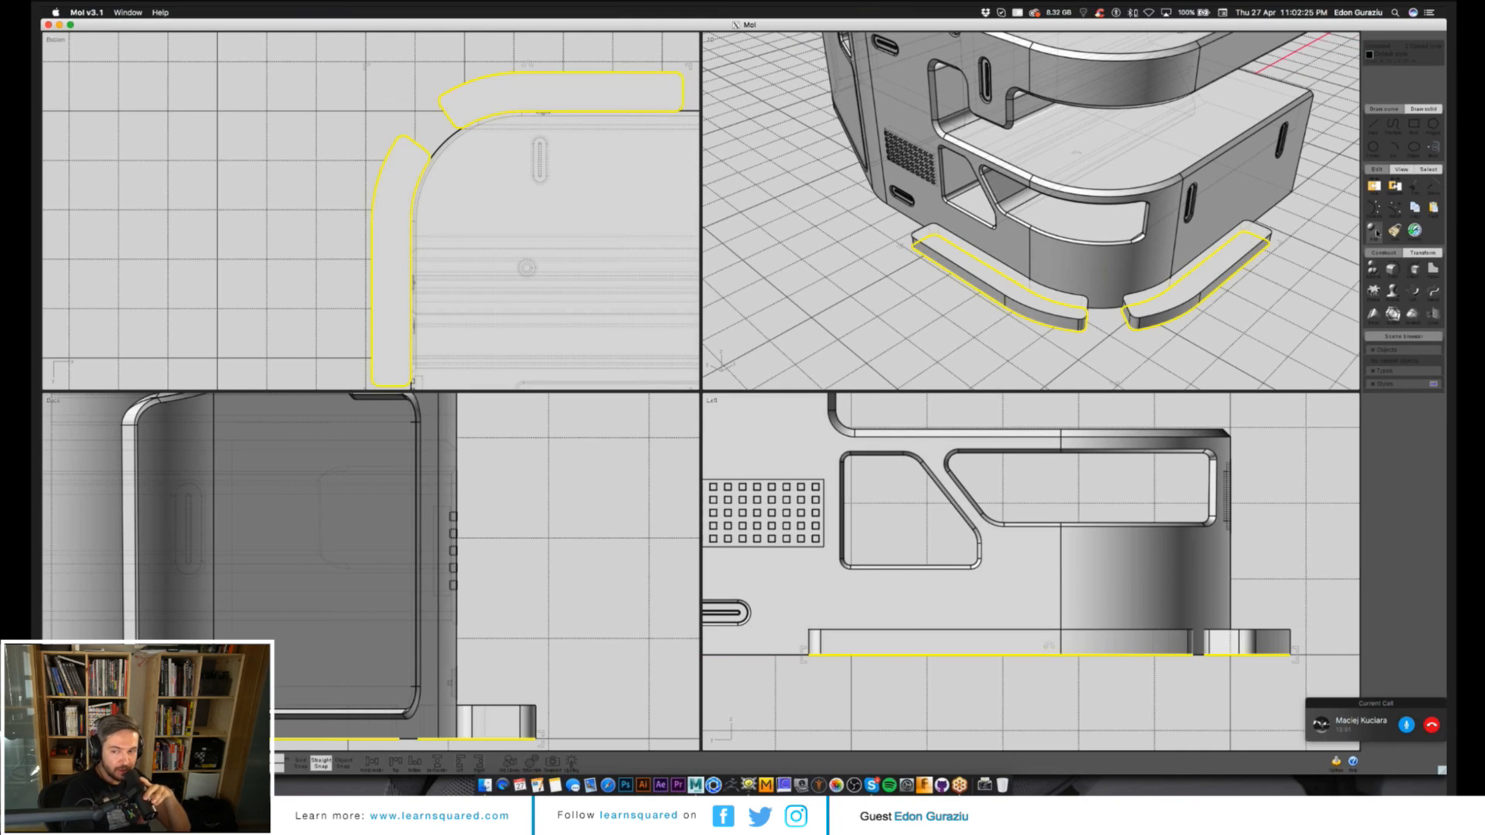
pyautogui.moveTo(1135, 324); pyautogui.dragTo(1057, 264, button='right')
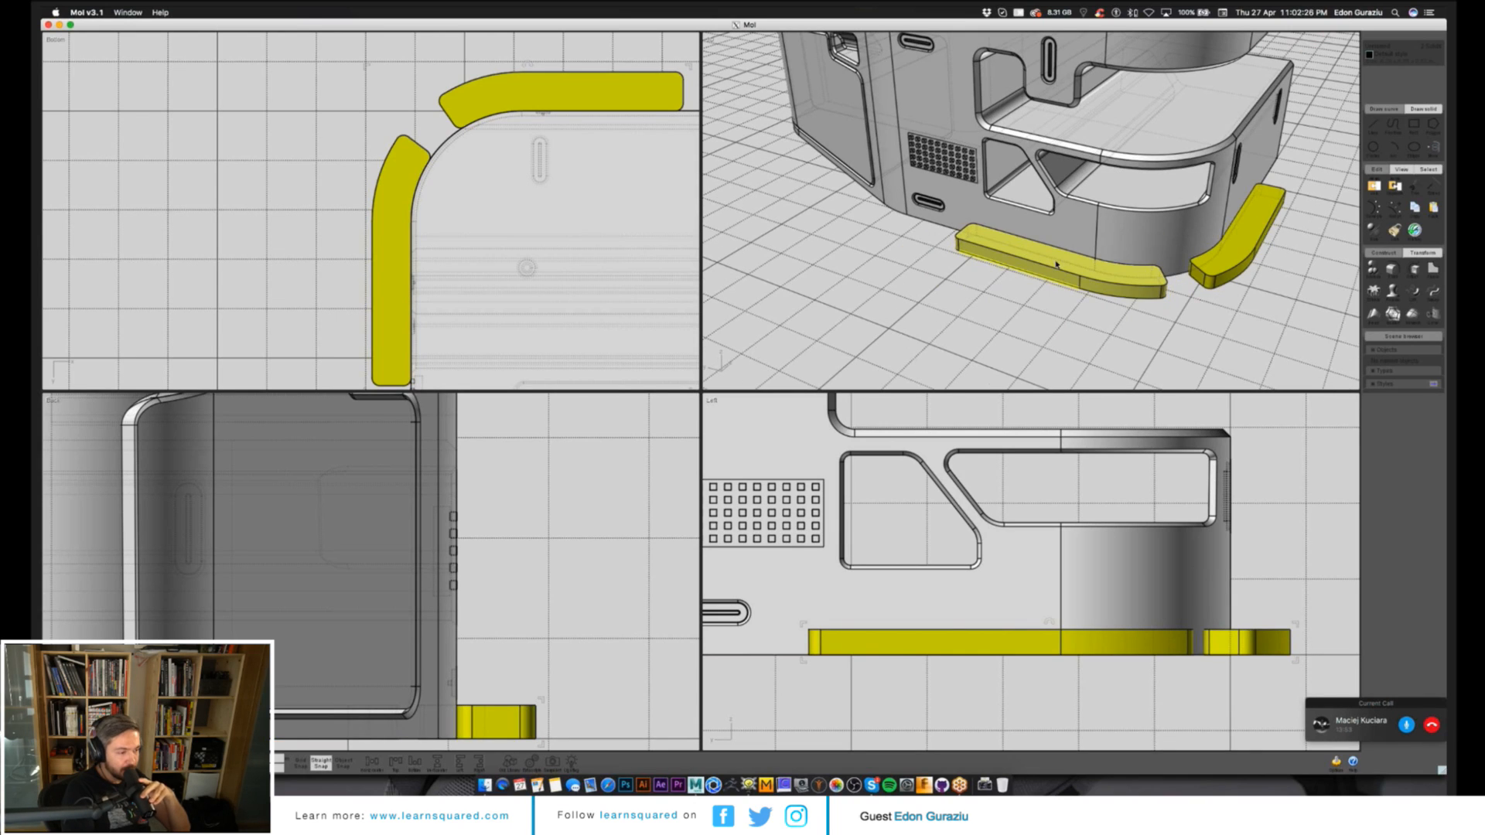
# Move the two strips slightly into the body and boolean-union them with it.
pyautogui.moveTo(497, 99); pyautogui.dragTo(504, 111)
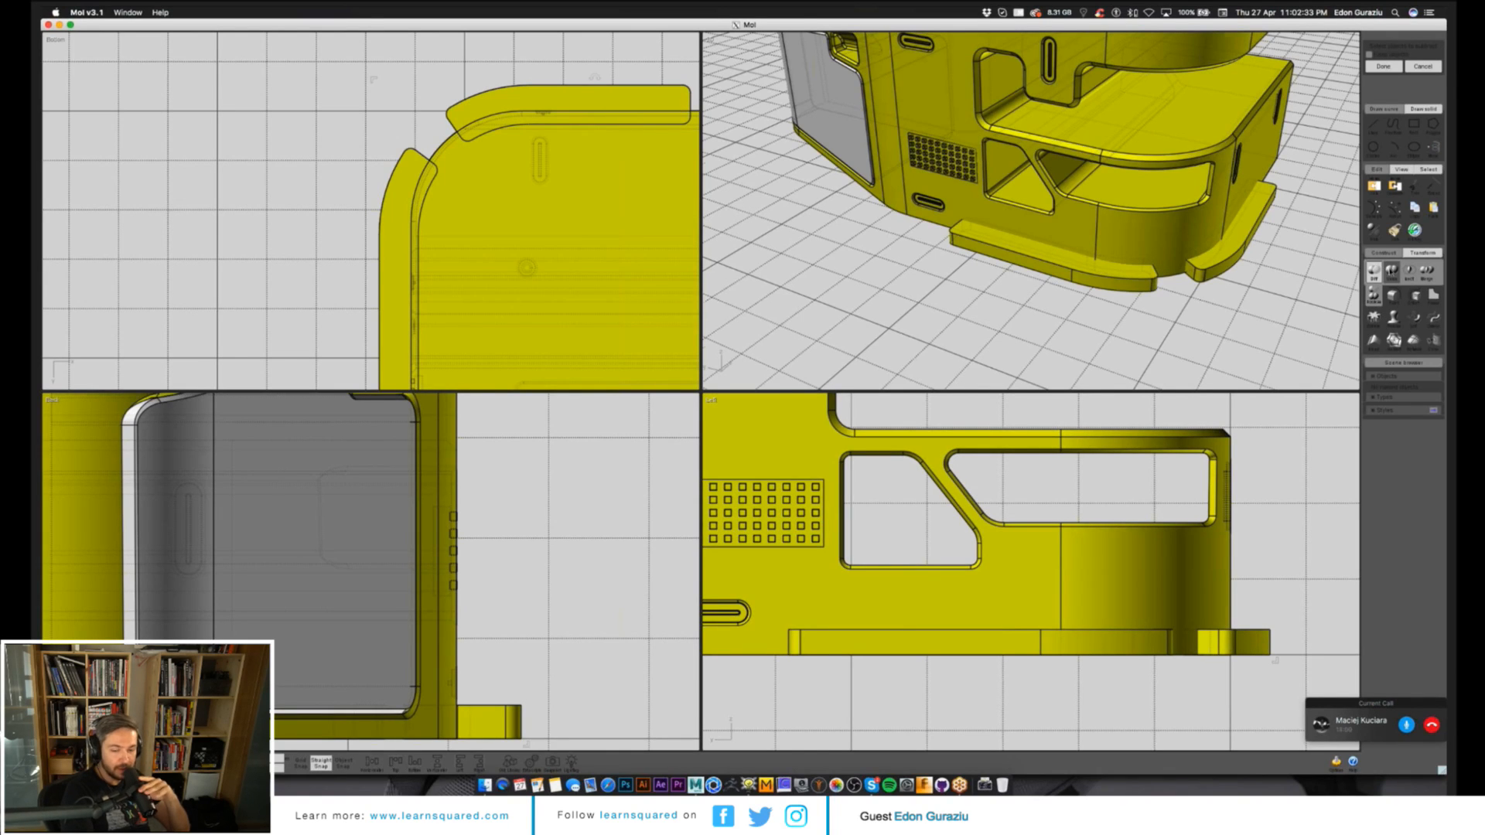
pyautogui.moveTo(1161, 294); pyautogui.dragTo(1251, 291, button='right')
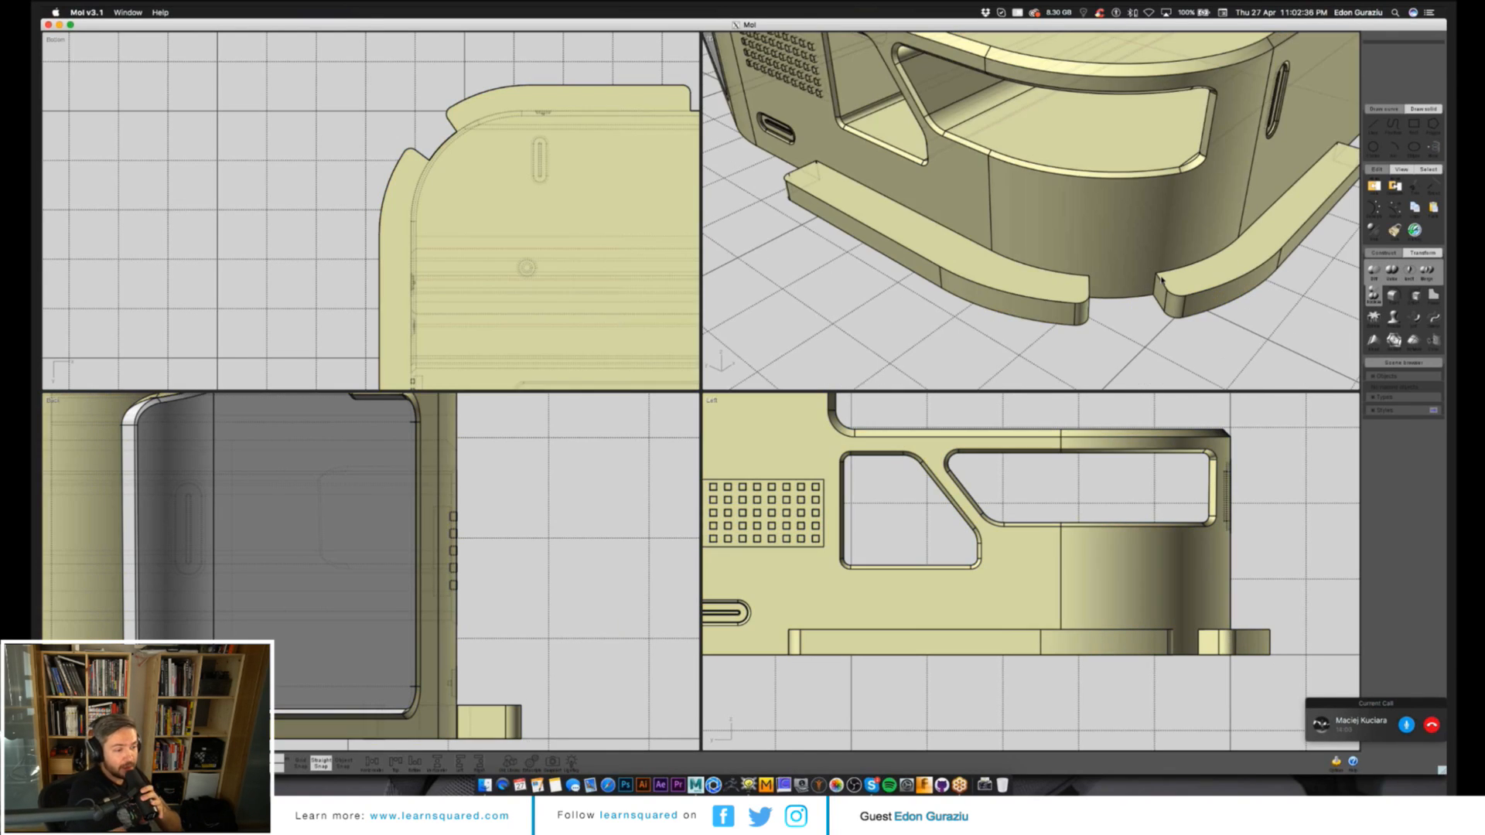
# Try to fillet the upper outer edges of both base strips.
pyautogui.click(1291, 240)
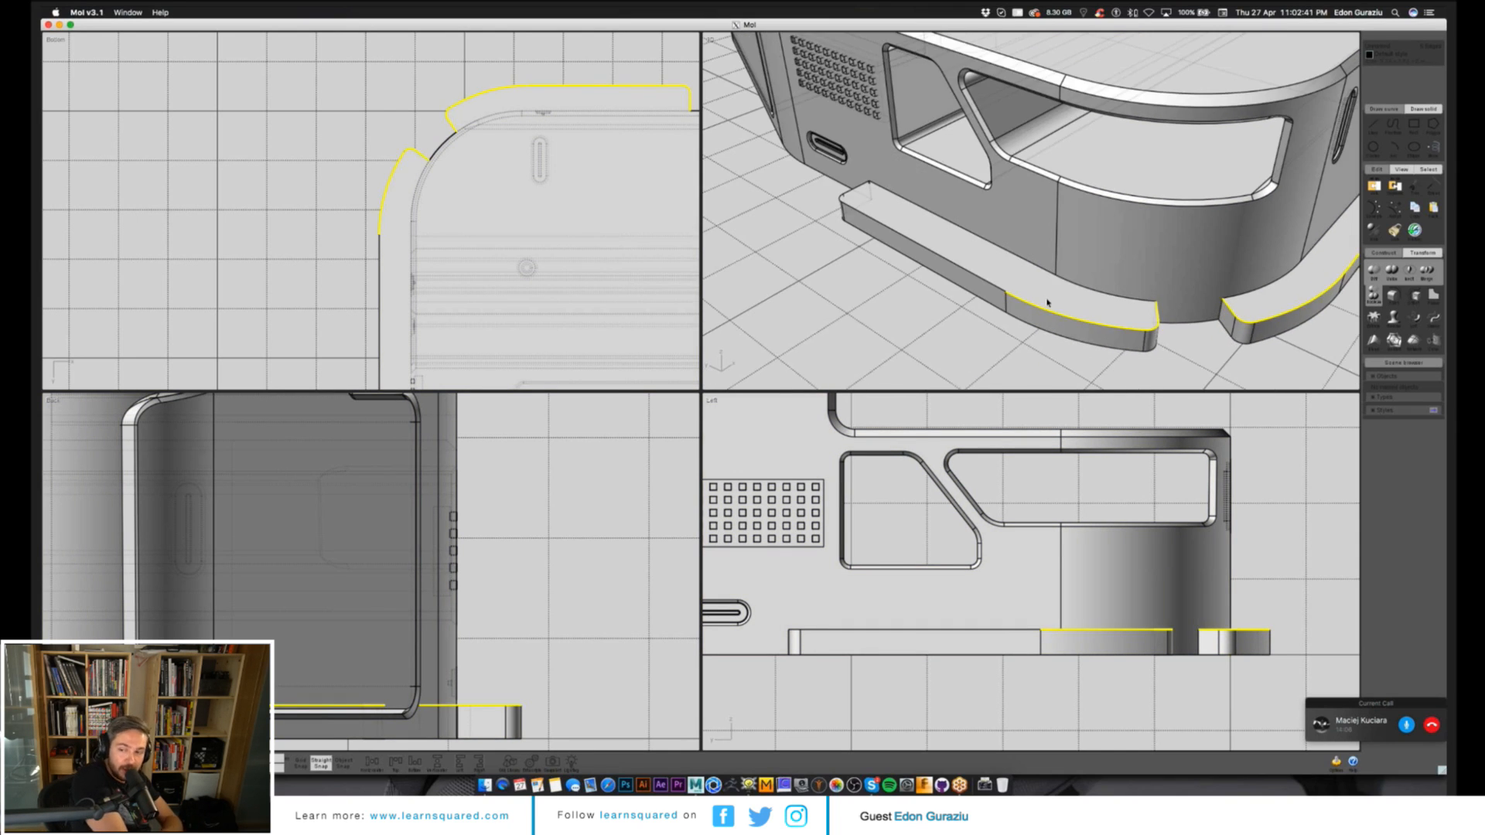
pyautogui.click(929, 253)
pyautogui.click(852, 192)
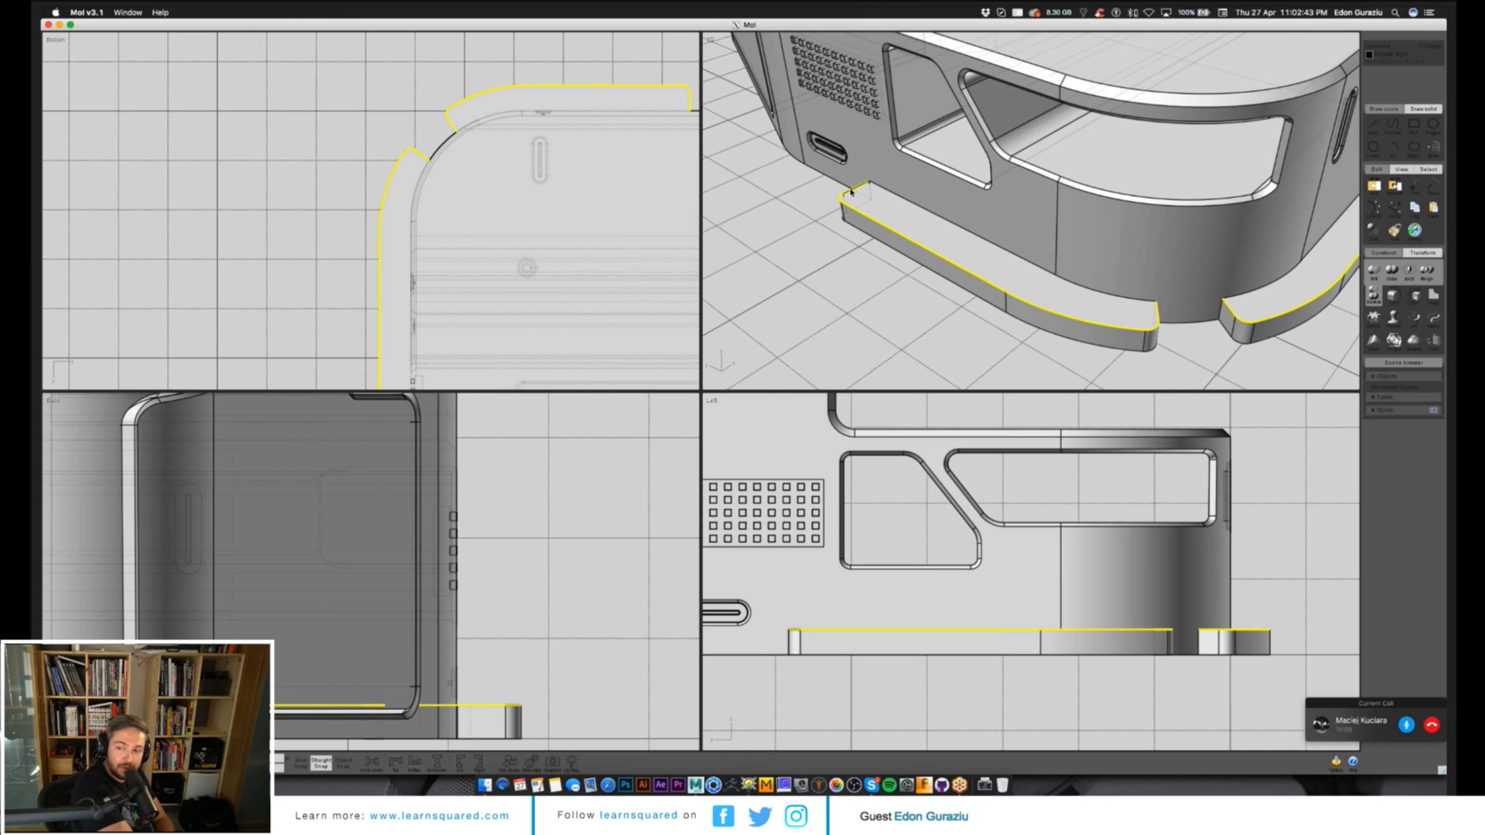
pyautogui.click(1374, 294)
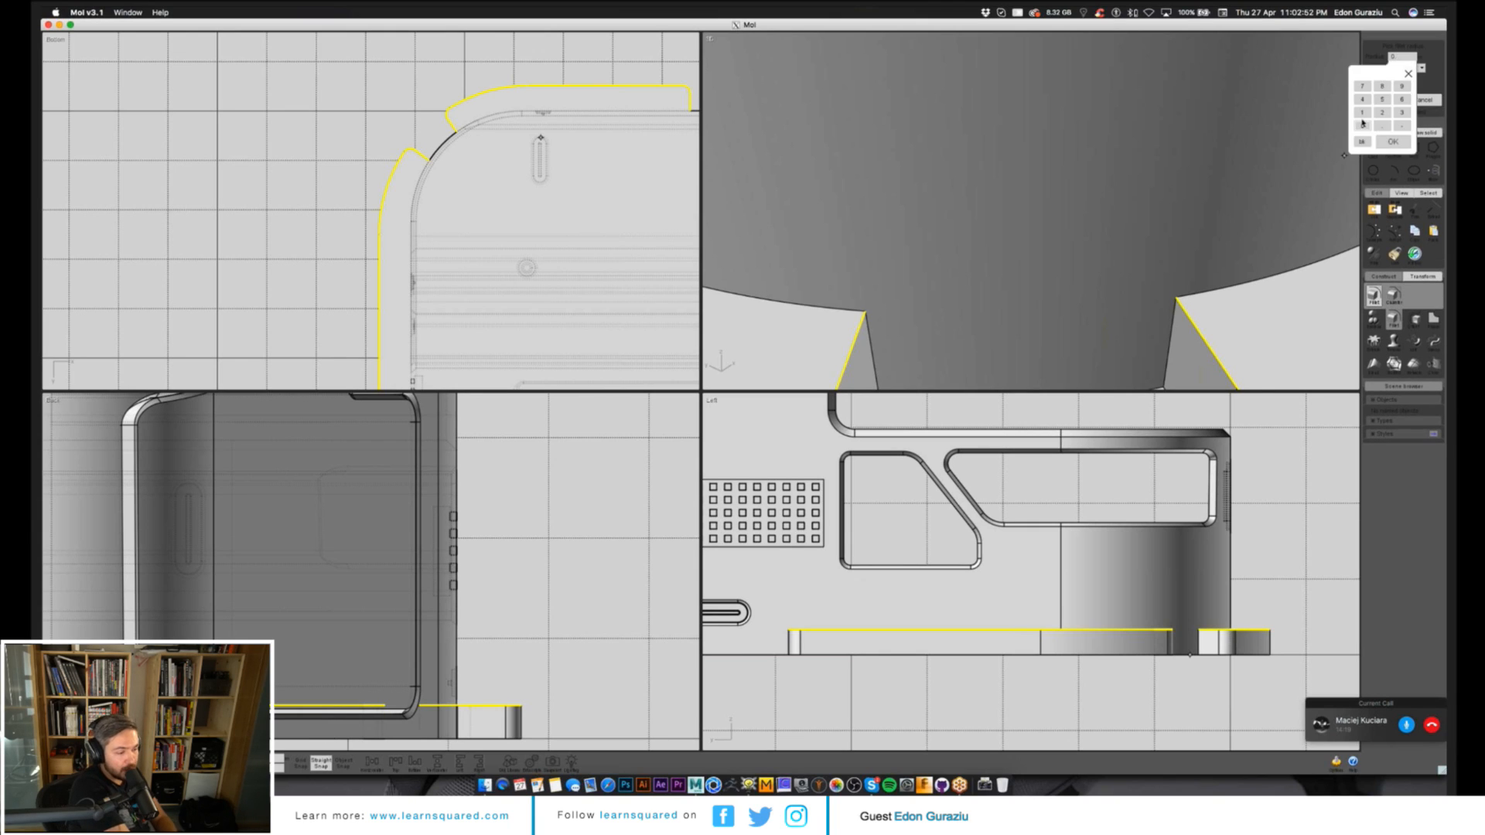
pyautogui.write('01')
pyautogui.press('Return')
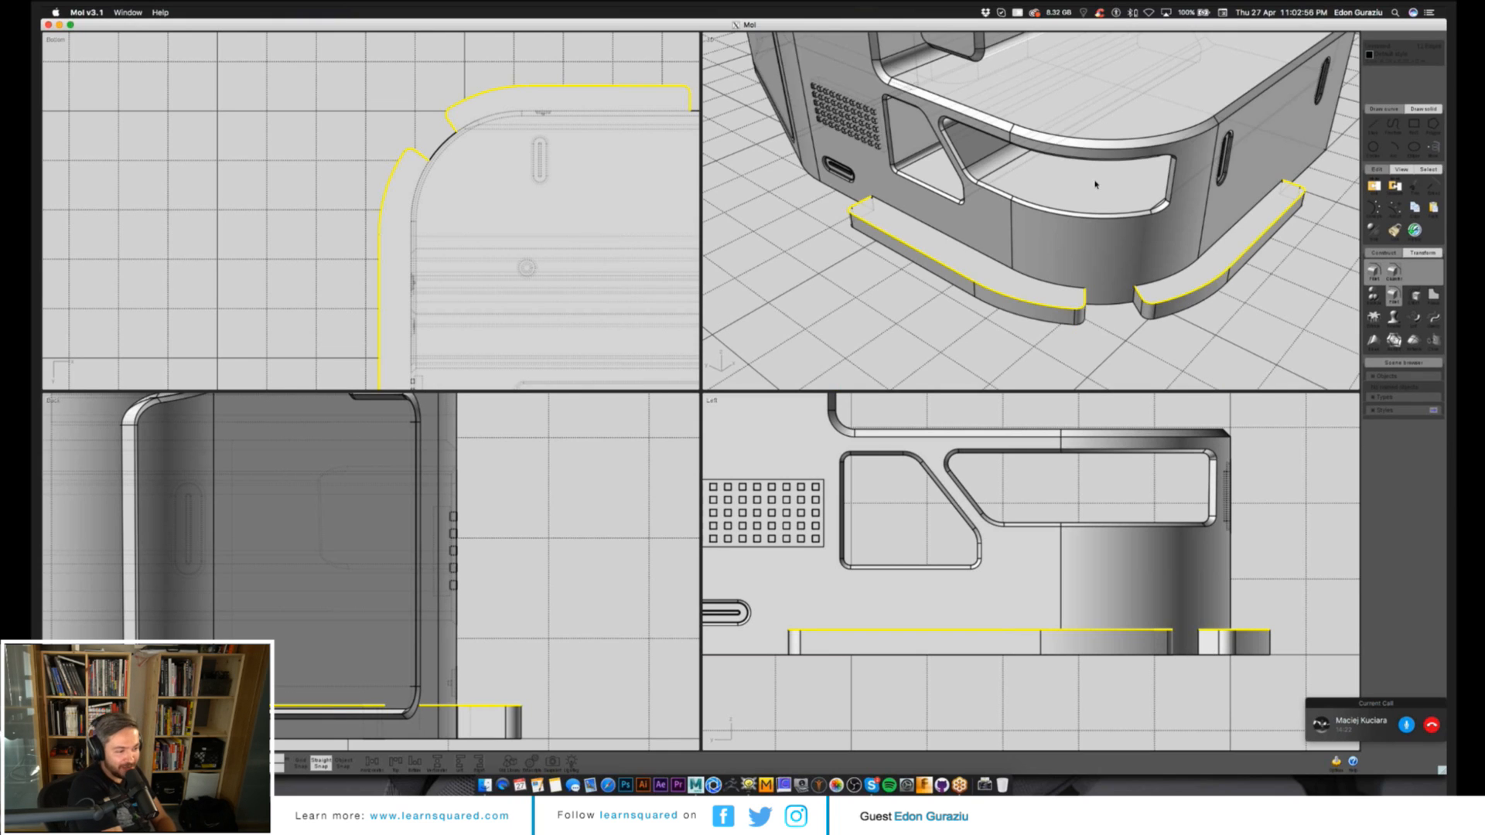
# Undo the union, move both strips deeper into the body and boolean-union them with it again.
pyautogui.moveTo(1095, 184); pyautogui.dragTo(1143, 270, button='right')
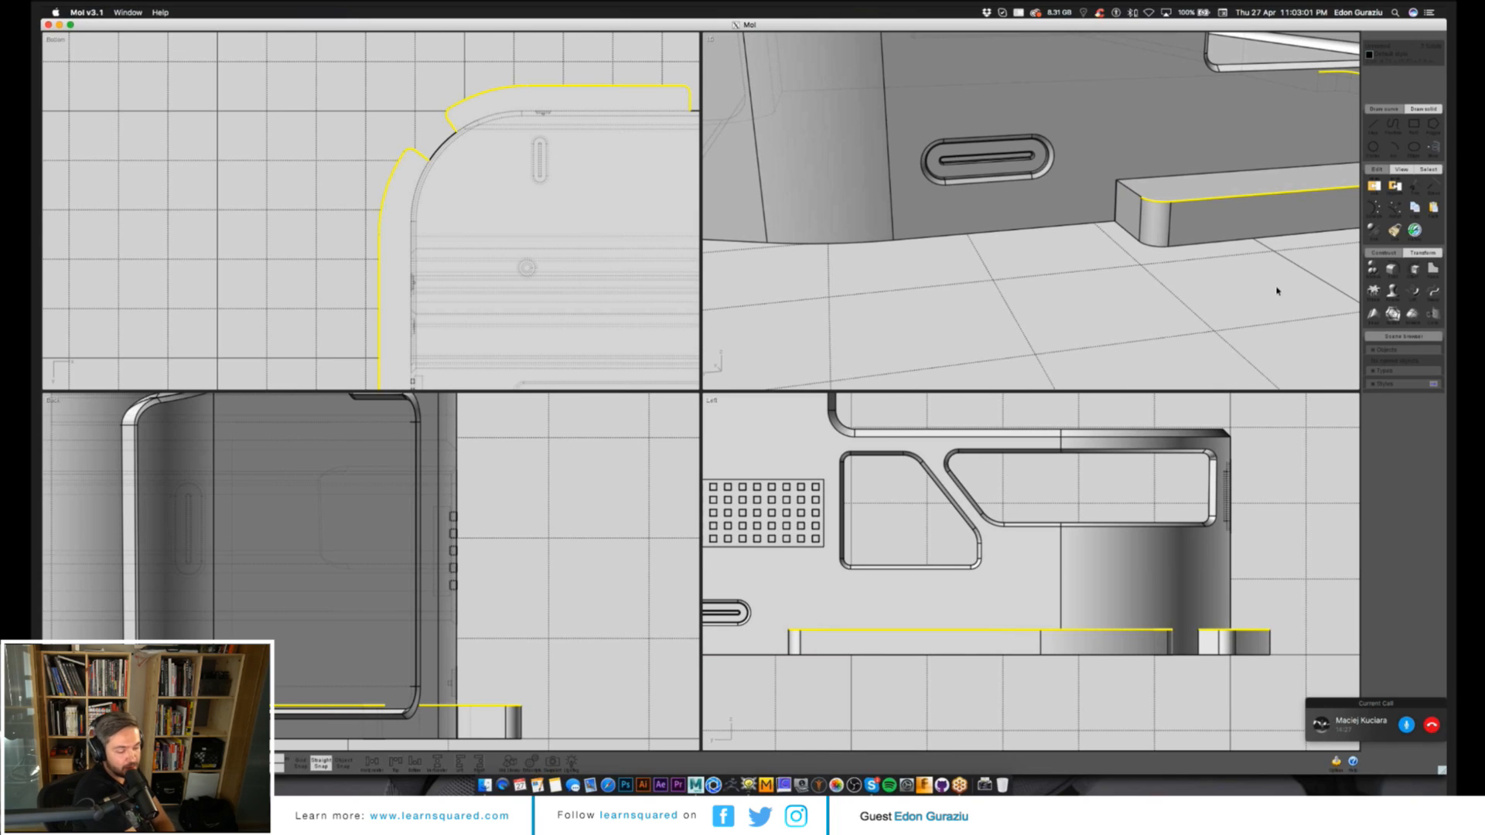
pyautogui.click(471, 134)
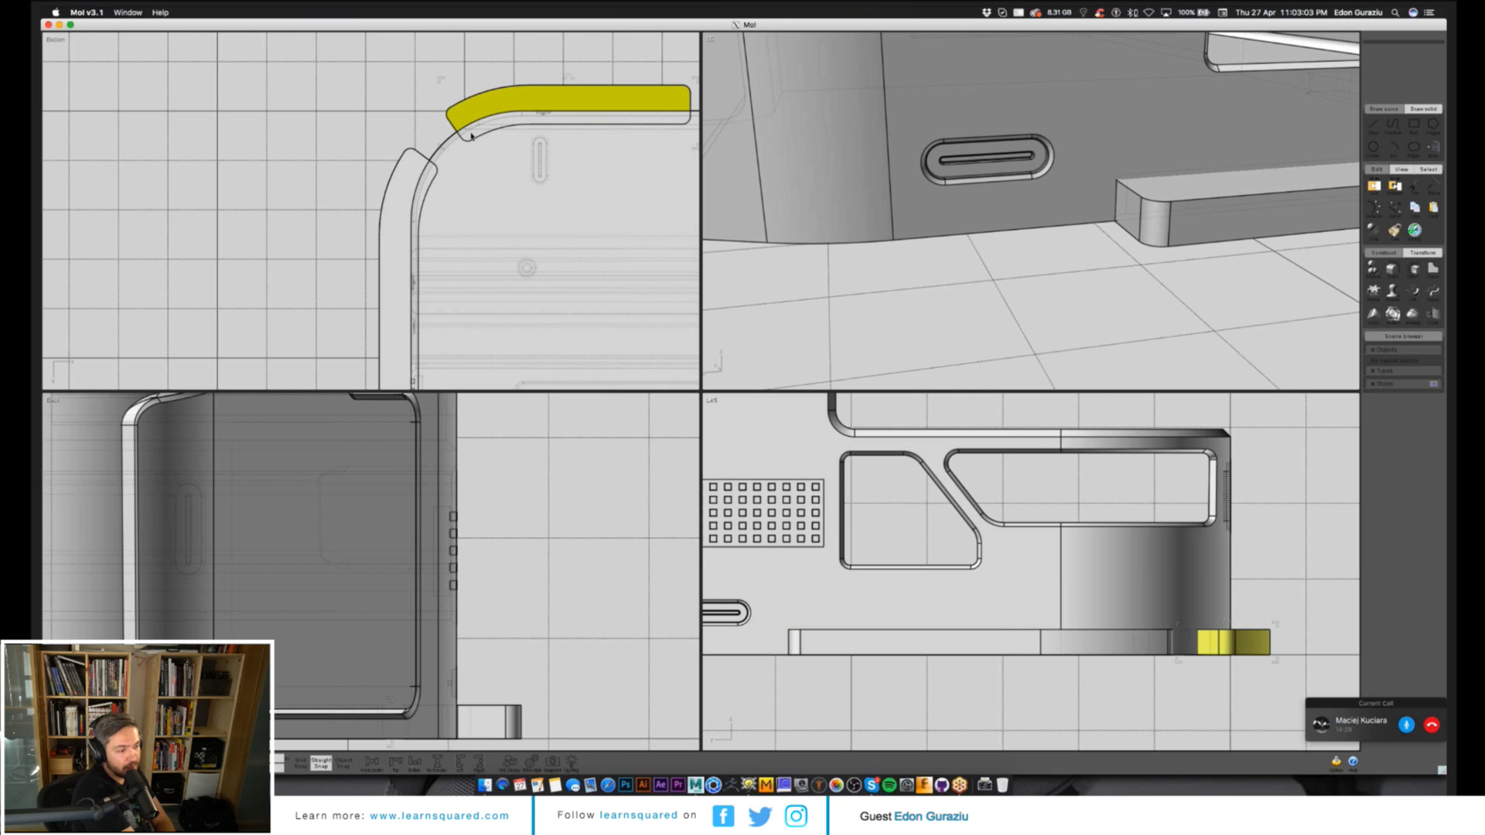
pyautogui.click(407, 172)
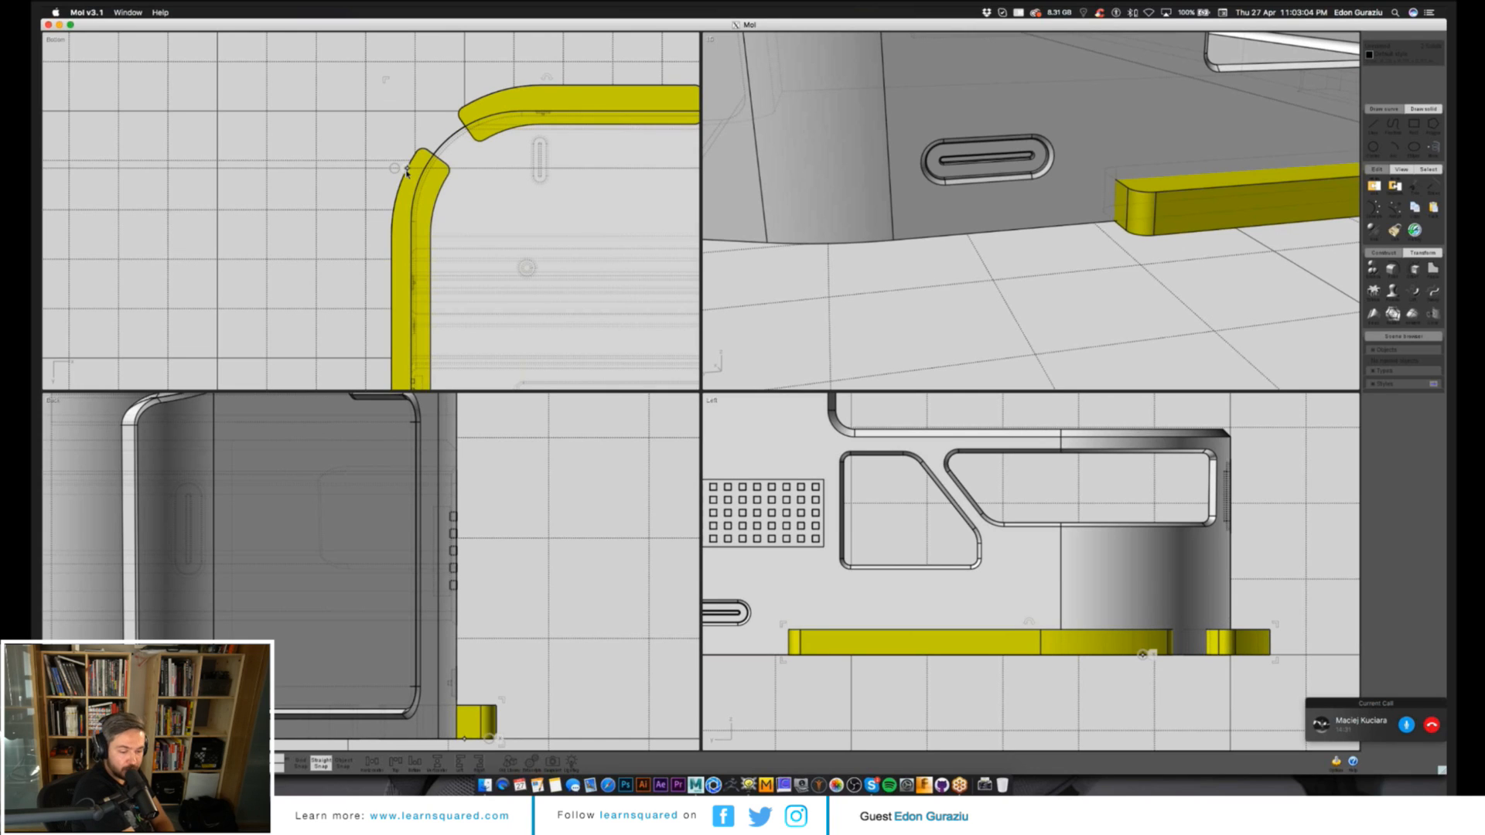
pyautogui.moveTo(407, 172); pyautogui.dragTo(503, 106)
pyautogui.click(653, 168)
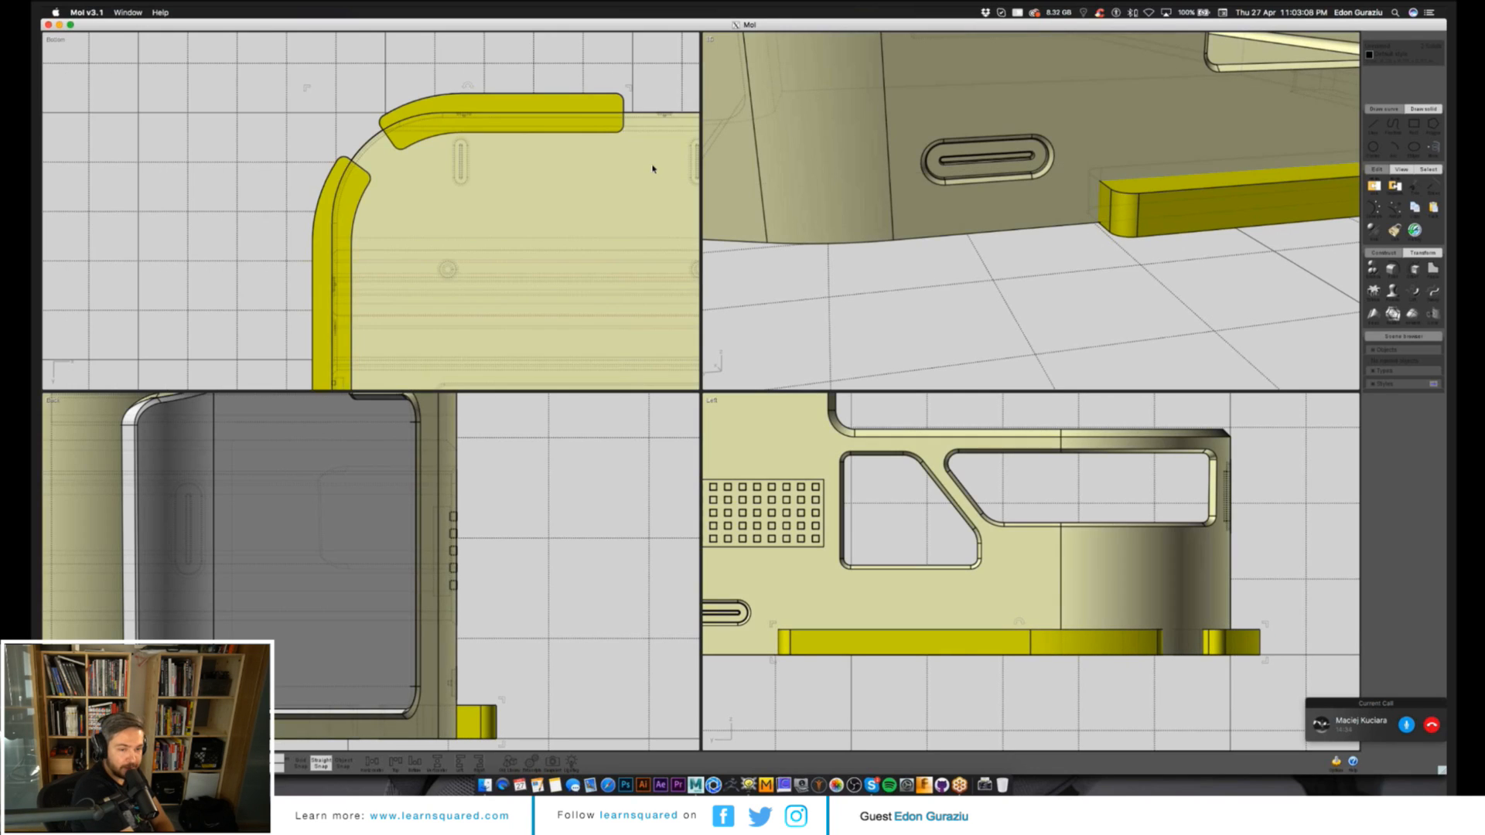
pyautogui.press('d')
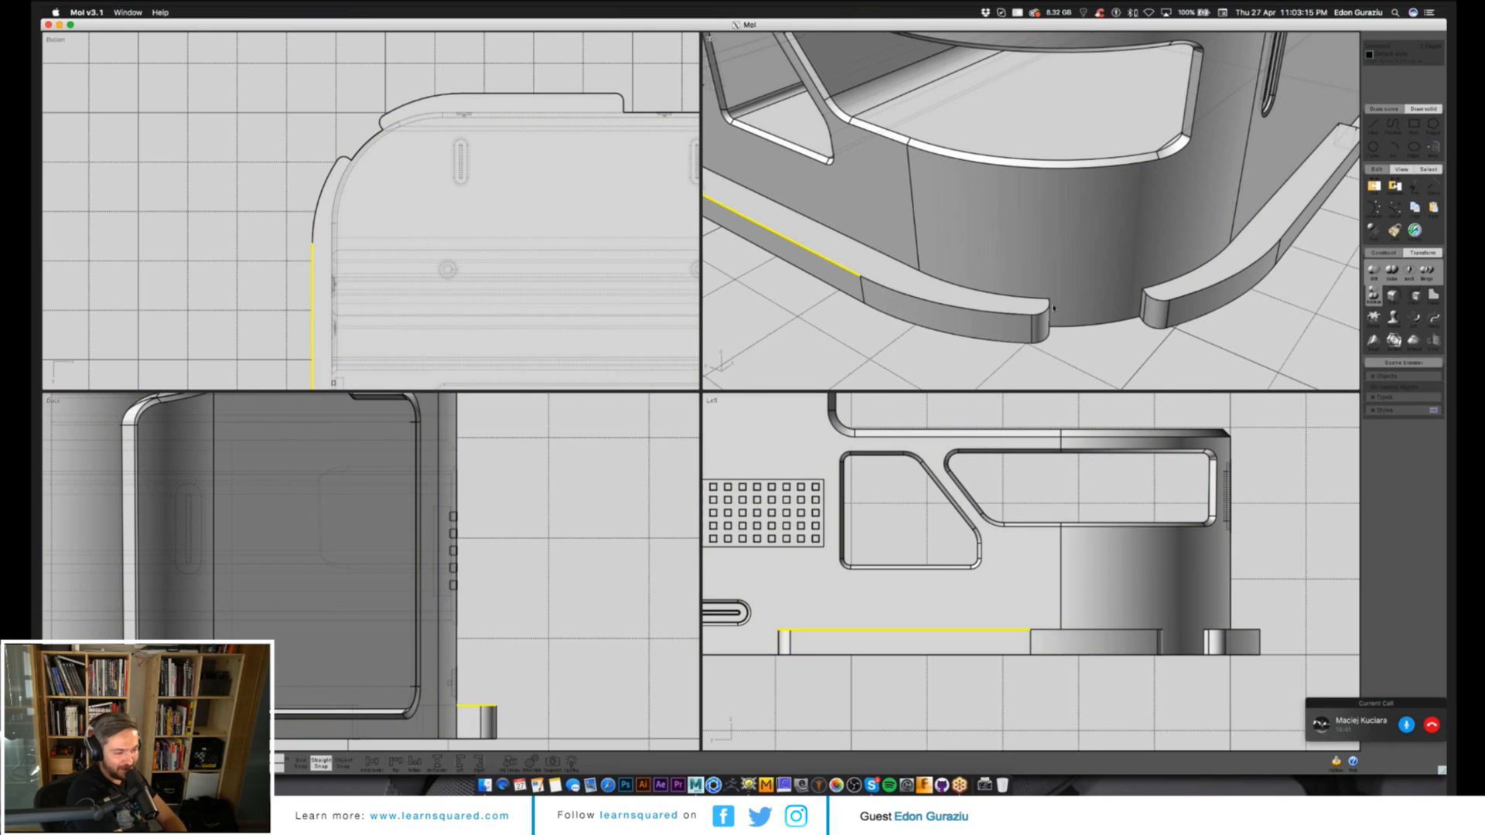
# Fillet the upper outer edges of both base strips with a radius of 0.03.
pyautogui.click(1051, 308)
pyautogui.moveTo(1054, 307)
pyautogui.mouseDown(button='right')
pyautogui.moveTo(1067, 322)
pyautogui.moveTo(1082, 302)
pyautogui.mouseUp(button='right')
pyautogui.click(1082, 301)
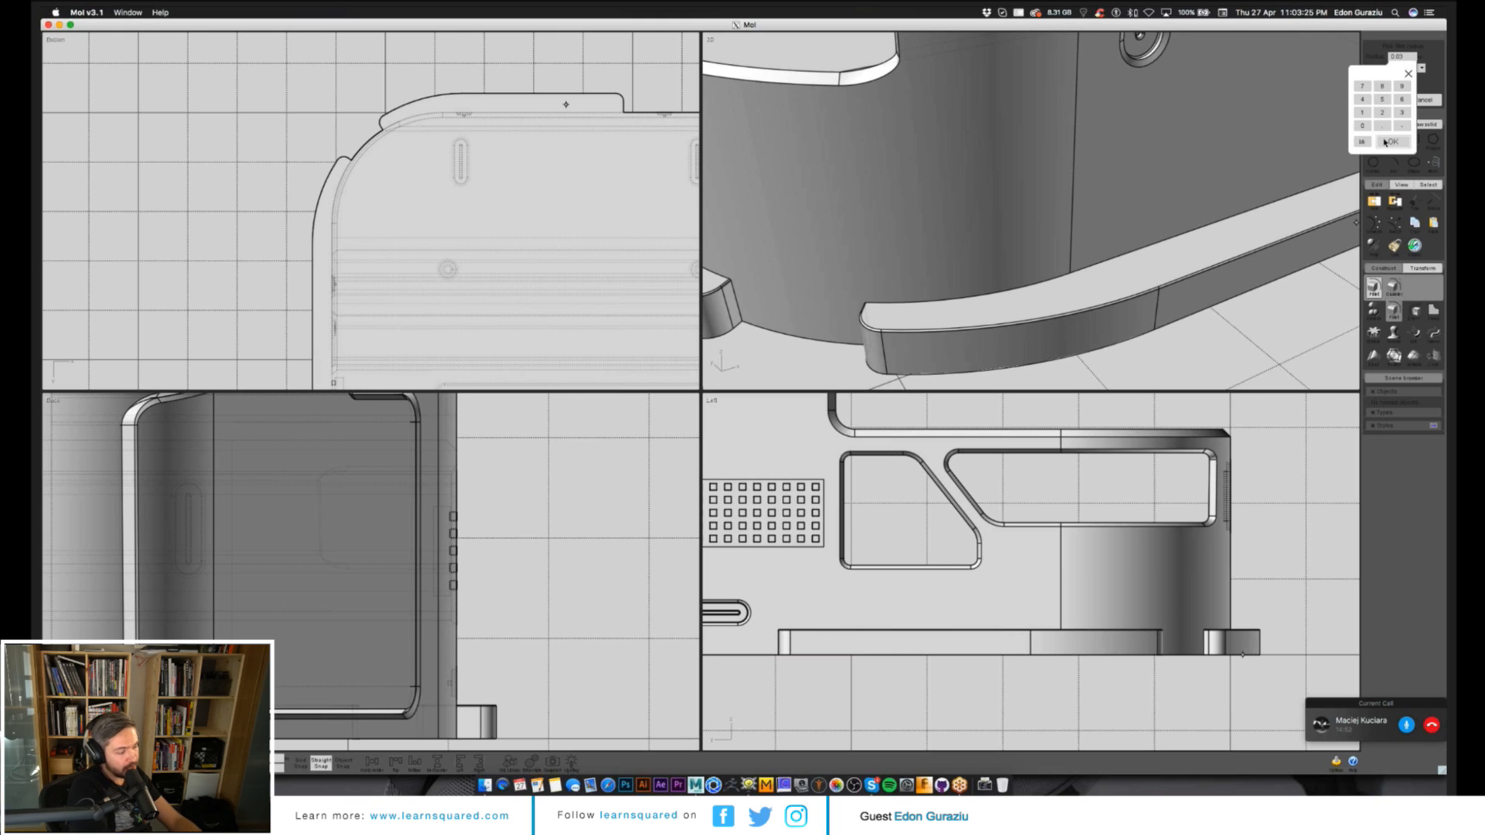
pyautogui.click(1388, 142)
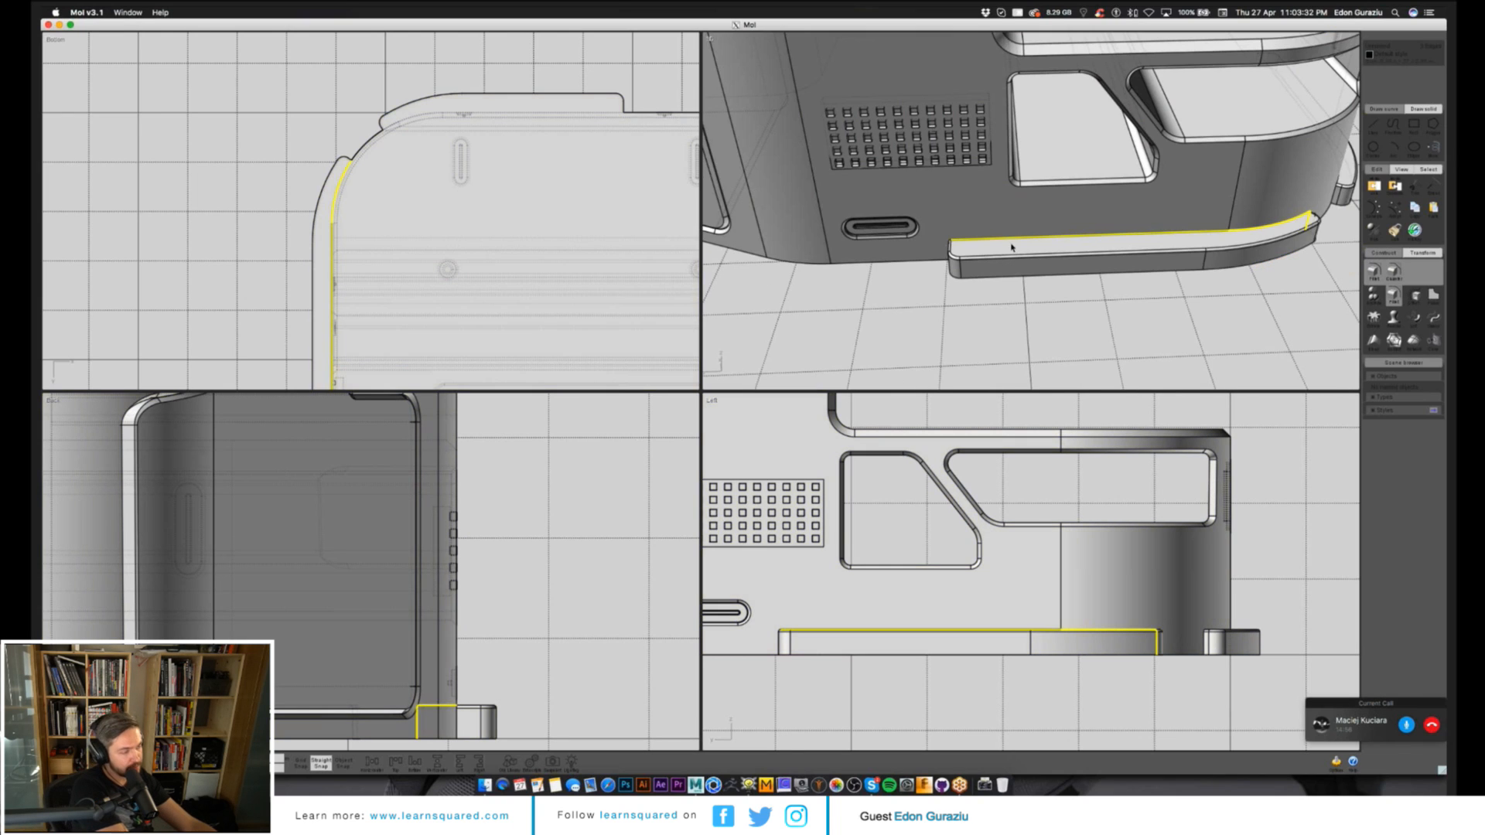
# Fillet the seam edges where both base strips meet the body wall with a radius of 0.03.
pyautogui.moveTo(1012, 248); pyautogui.dragTo(1092, 237, button='right')
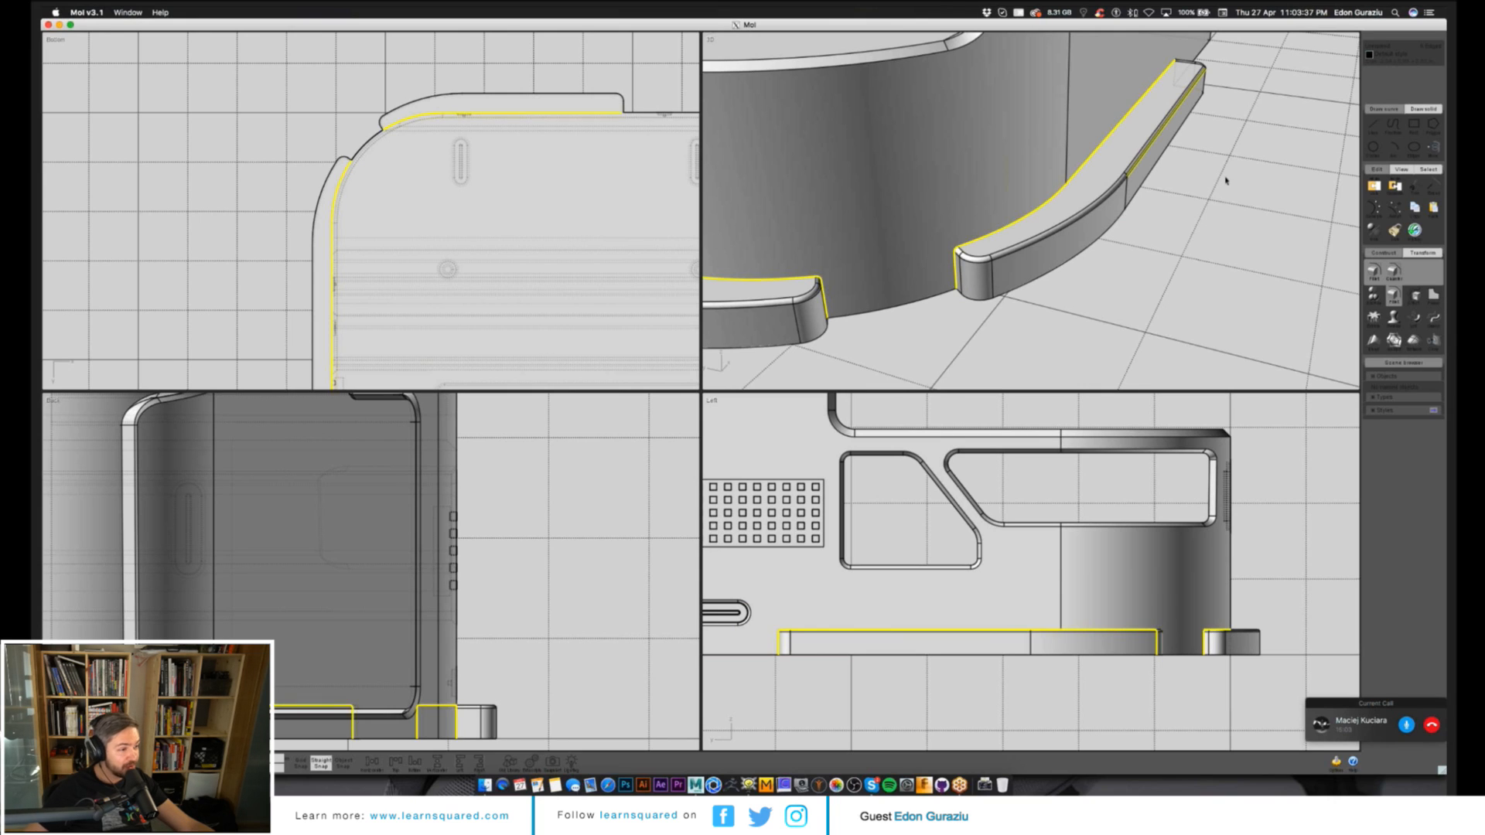
pyautogui.click(1375, 273)
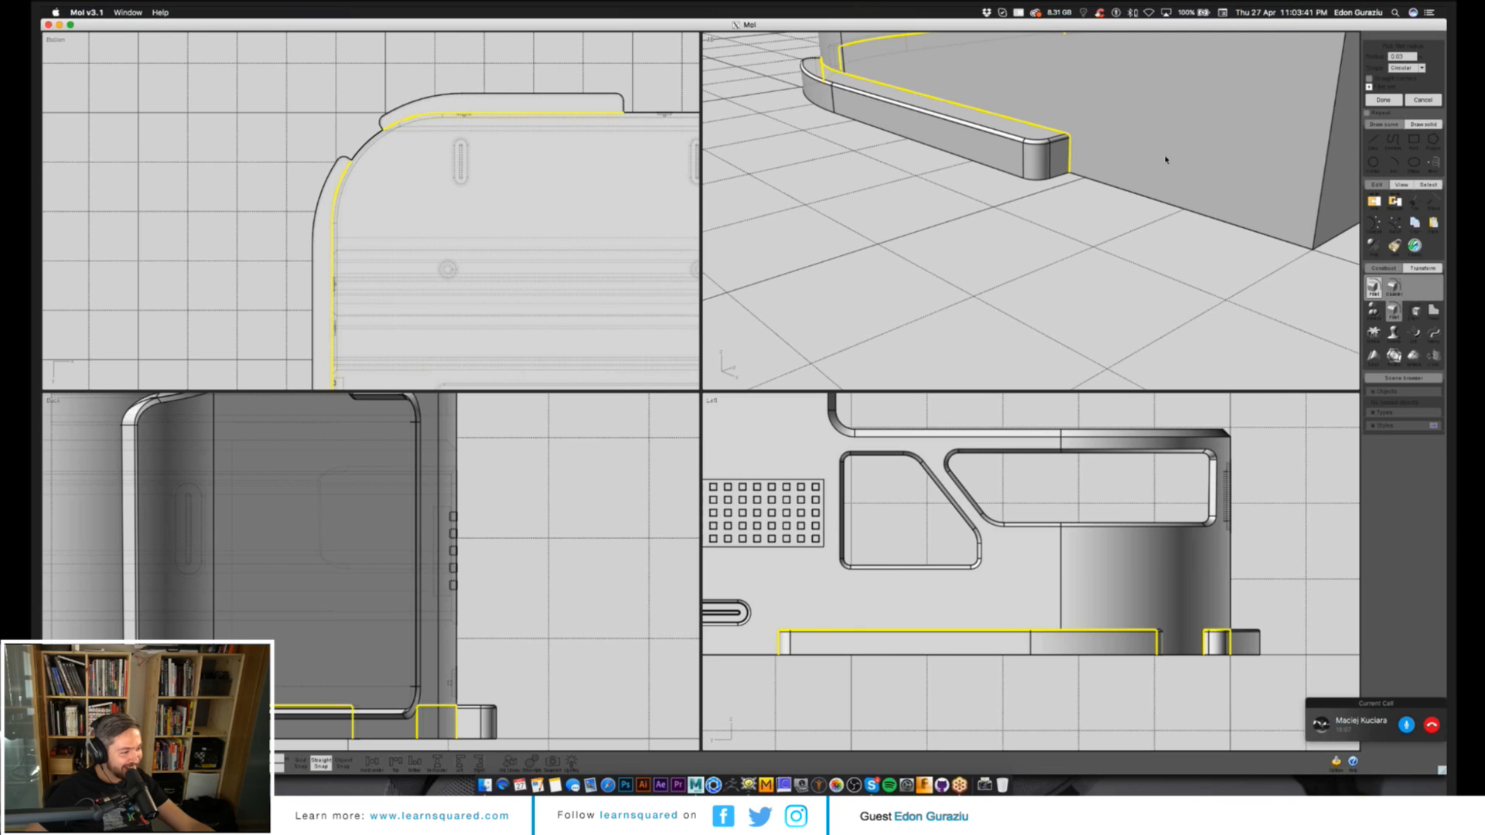
pyautogui.press('Return')
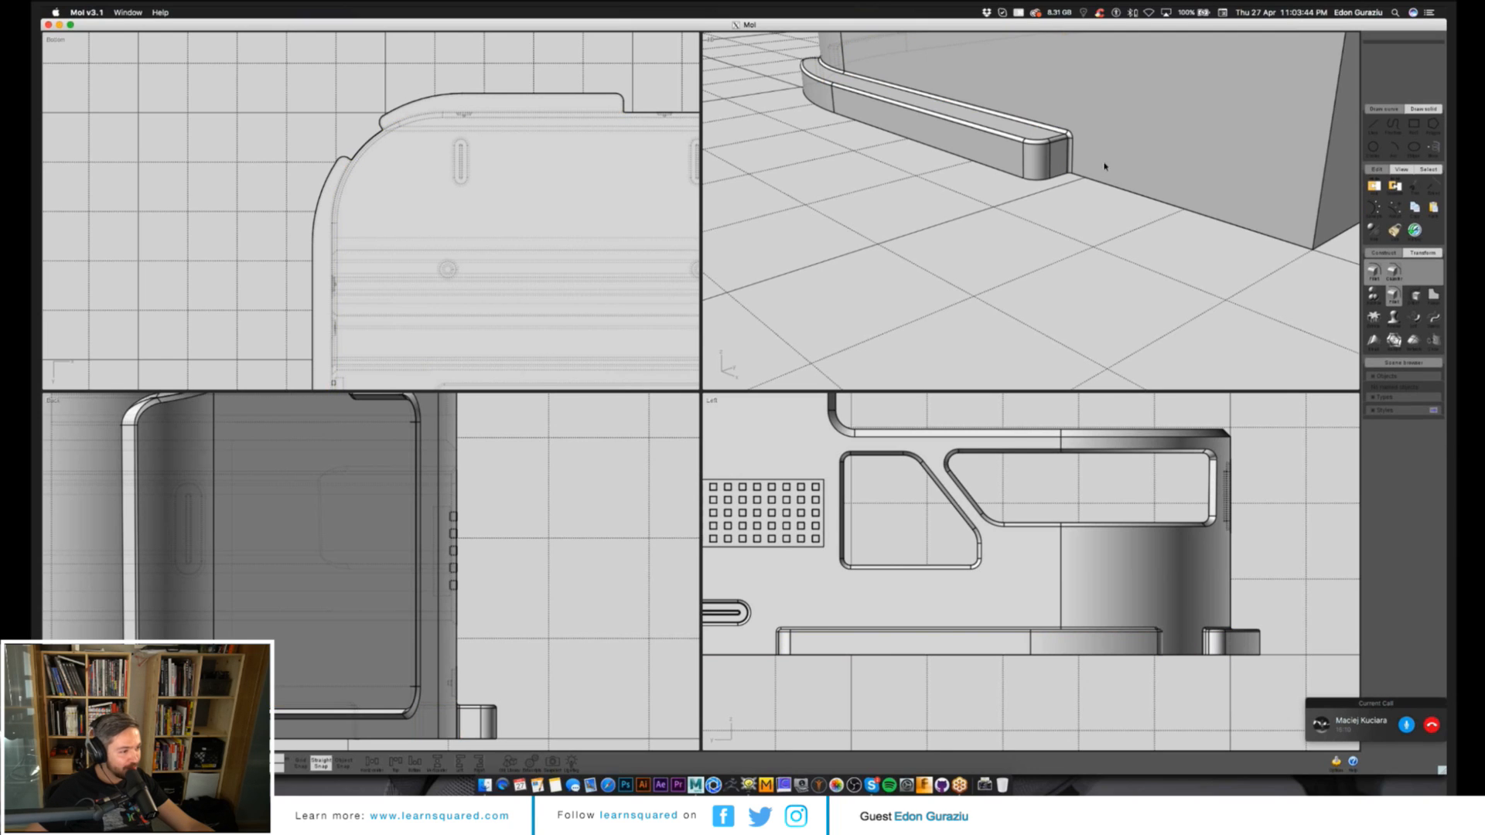
# Draw an upright rectangle from its centre across both arms in the front view and fillet its corners.
pyautogui.scroll(-10, 1104, 166)
pyautogui.moveTo(1104, 166); pyautogui.dragTo(1172, 220, button='right')
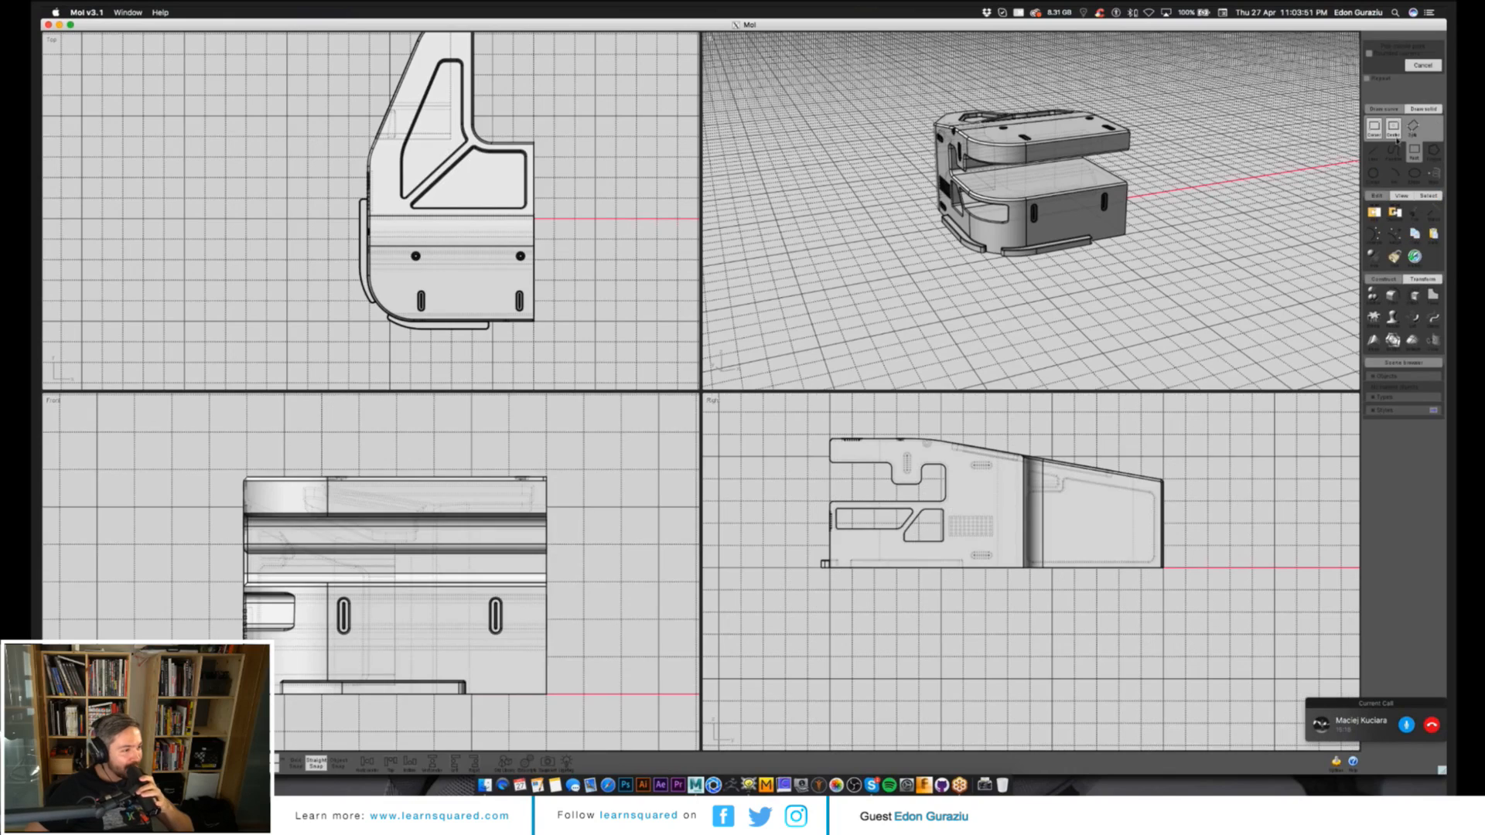
pyautogui.click(1394, 128)
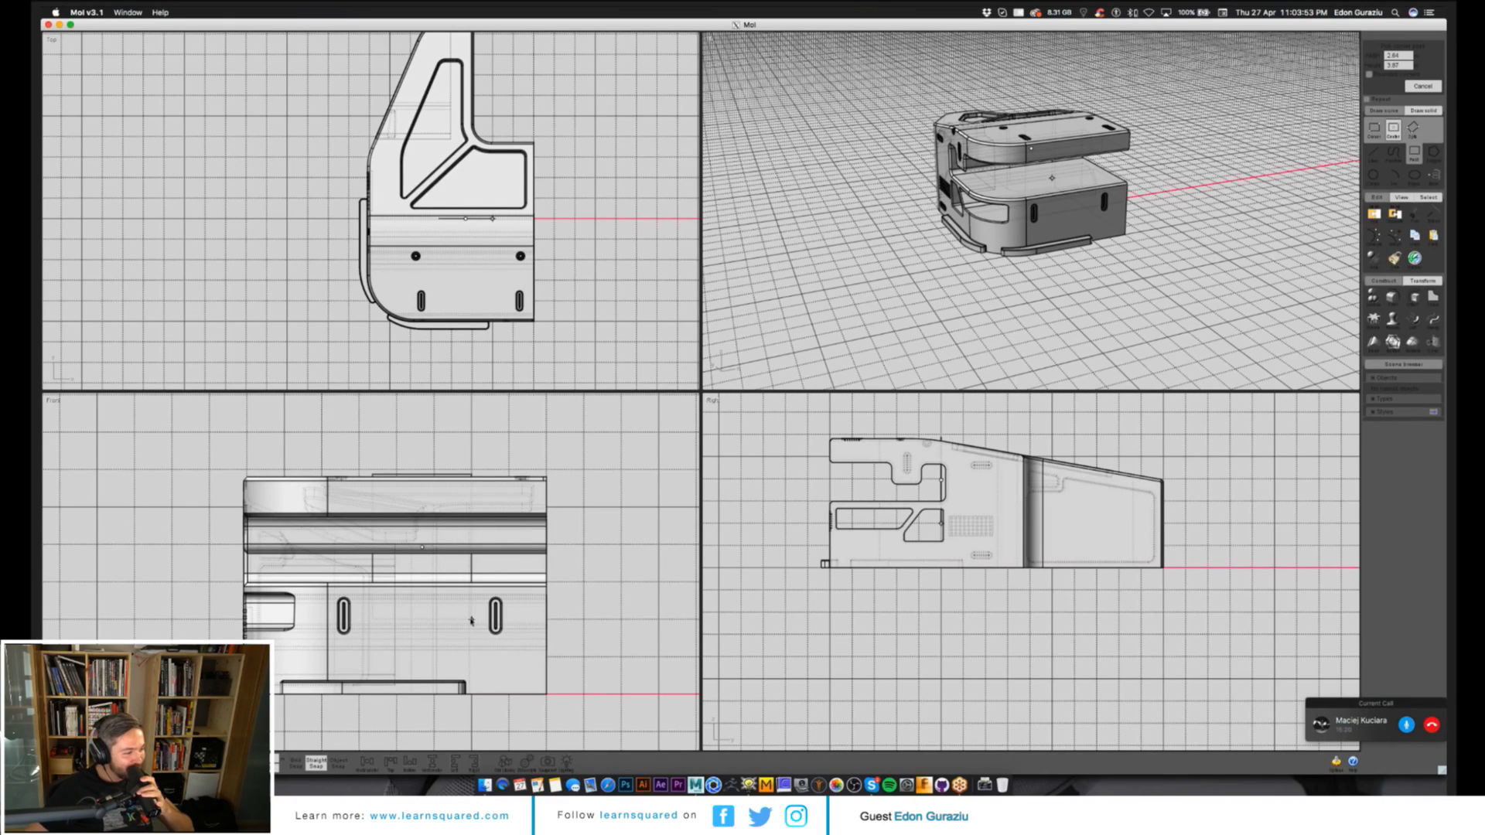
pyautogui.click(473, 639)
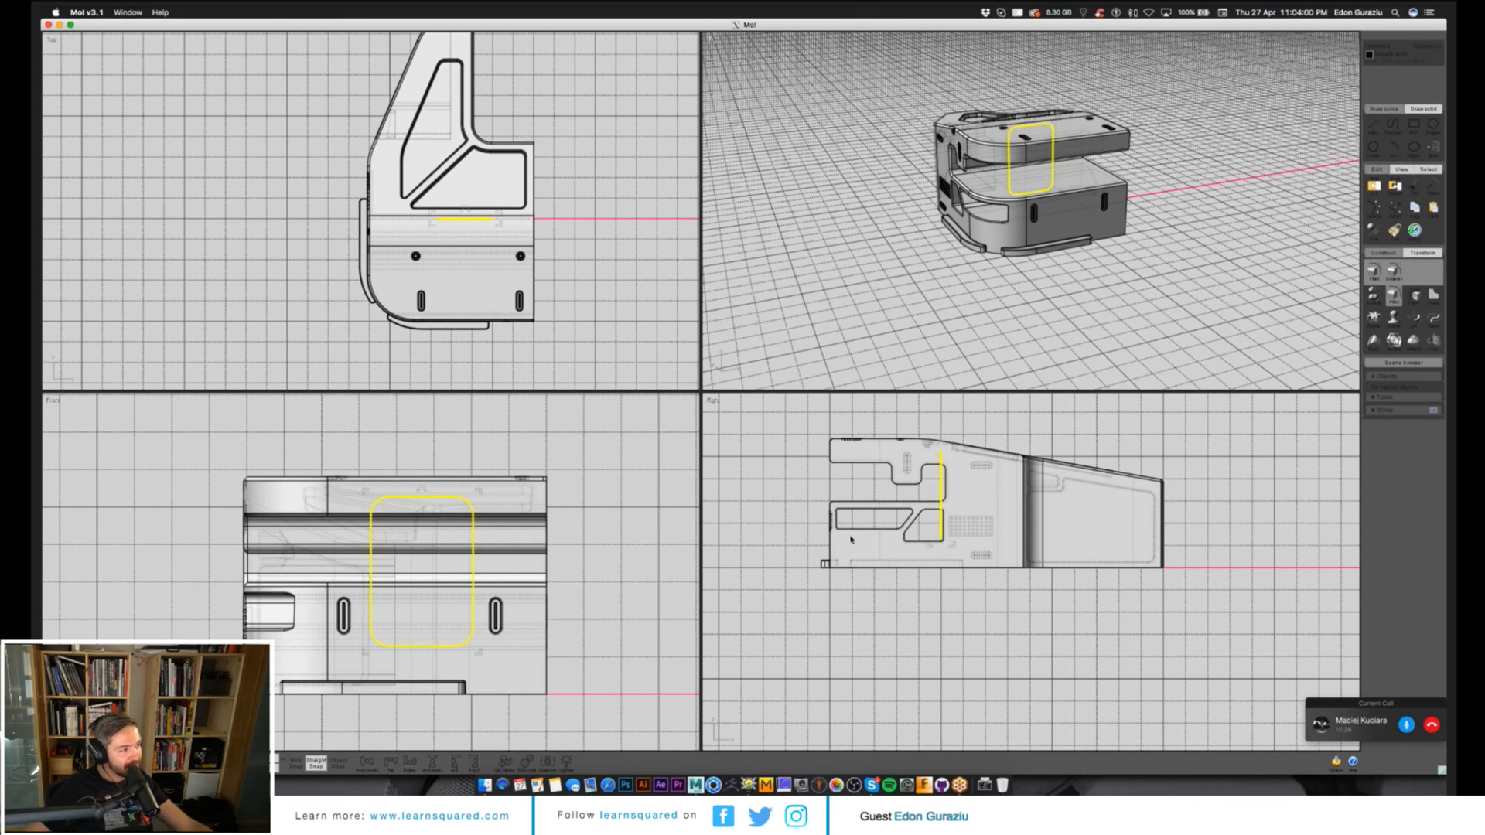
# Extrude the rounded rectangle through the front of both arms and boolean-subtract the block from the body.
pyautogui.press('e')
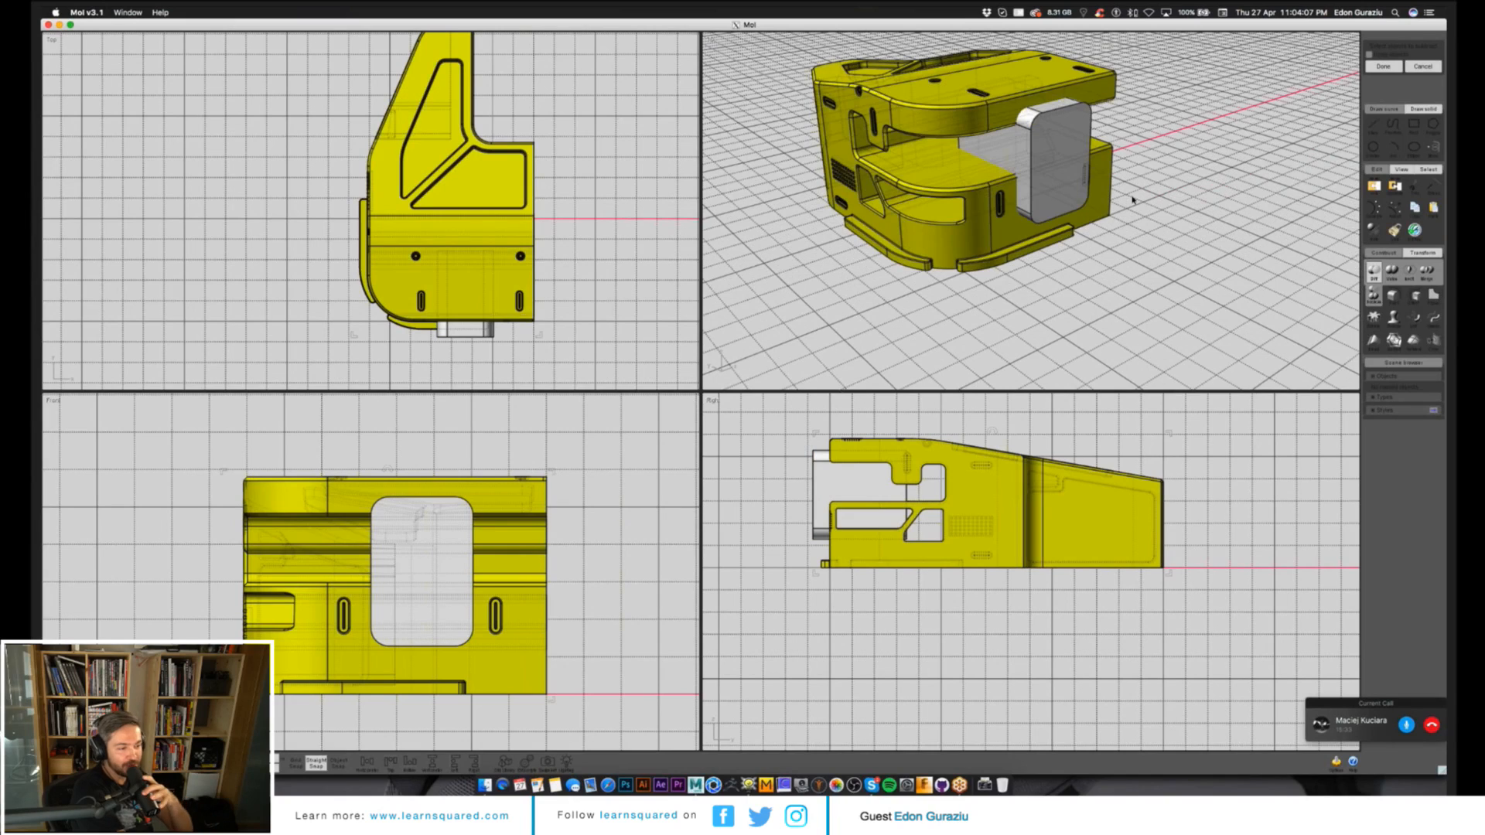
pyautogui.moveTo(1132, 199); pyautogui.dragTo(1217, 217, button='right')
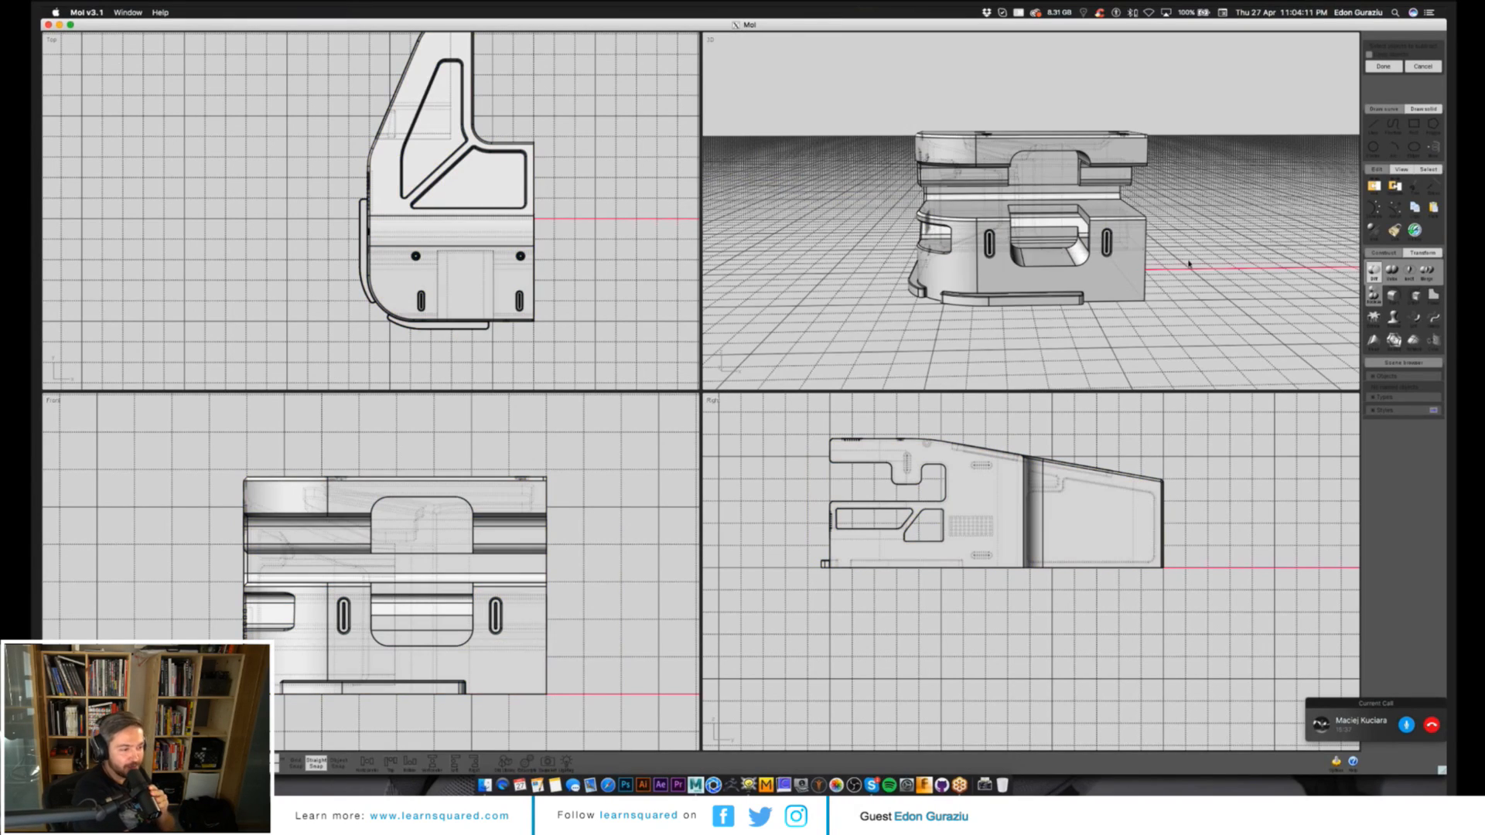
# Chamfer the rounded front edge of the cutout in the upper arm with a distance of 0.02.
pyautogui.moveTo(1189, 264); pyautogui.dragTo(1114, 169, button='right')
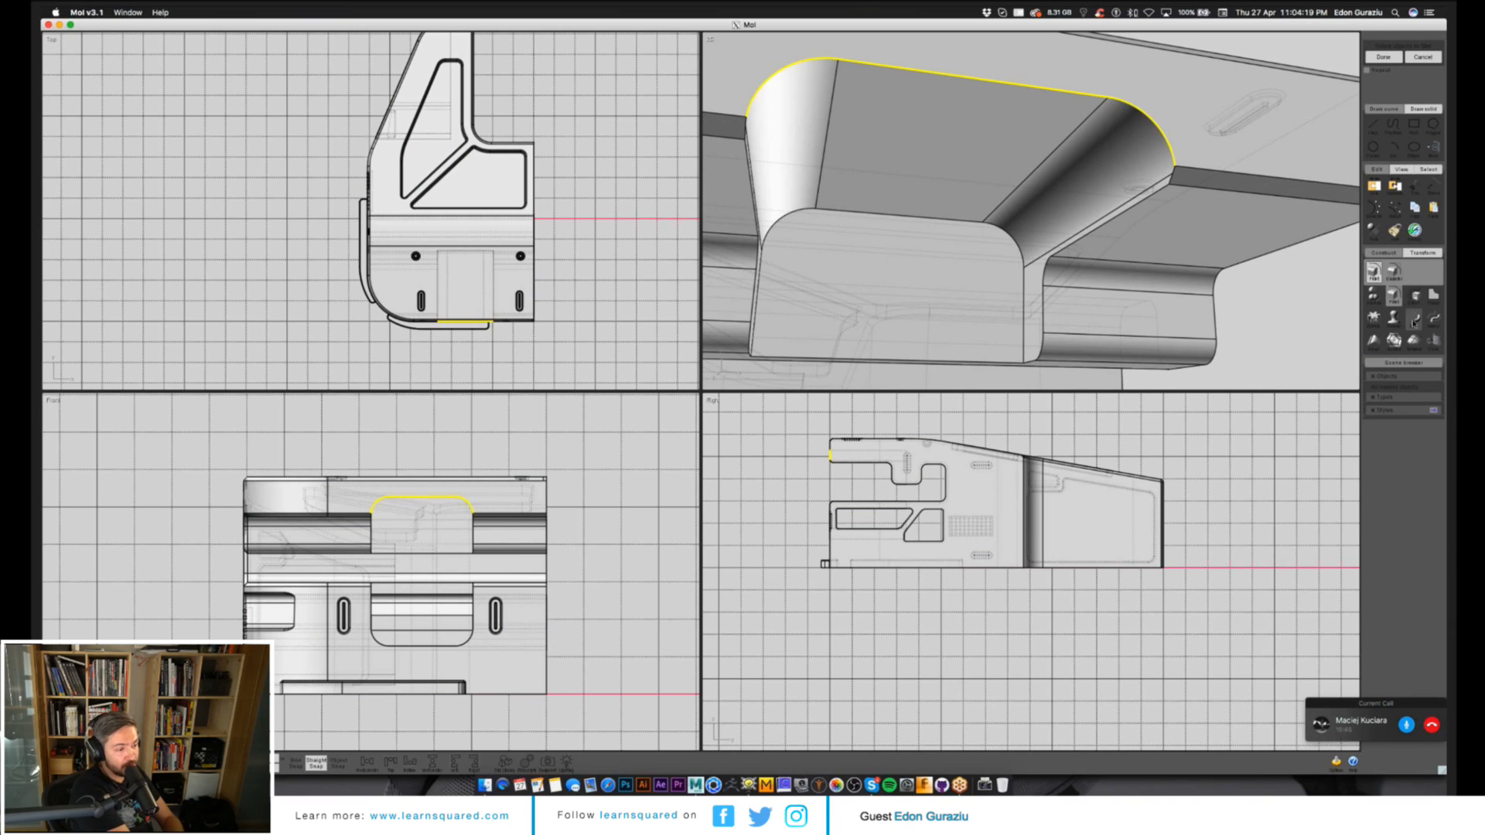
pyautogui.click(1393, 272)
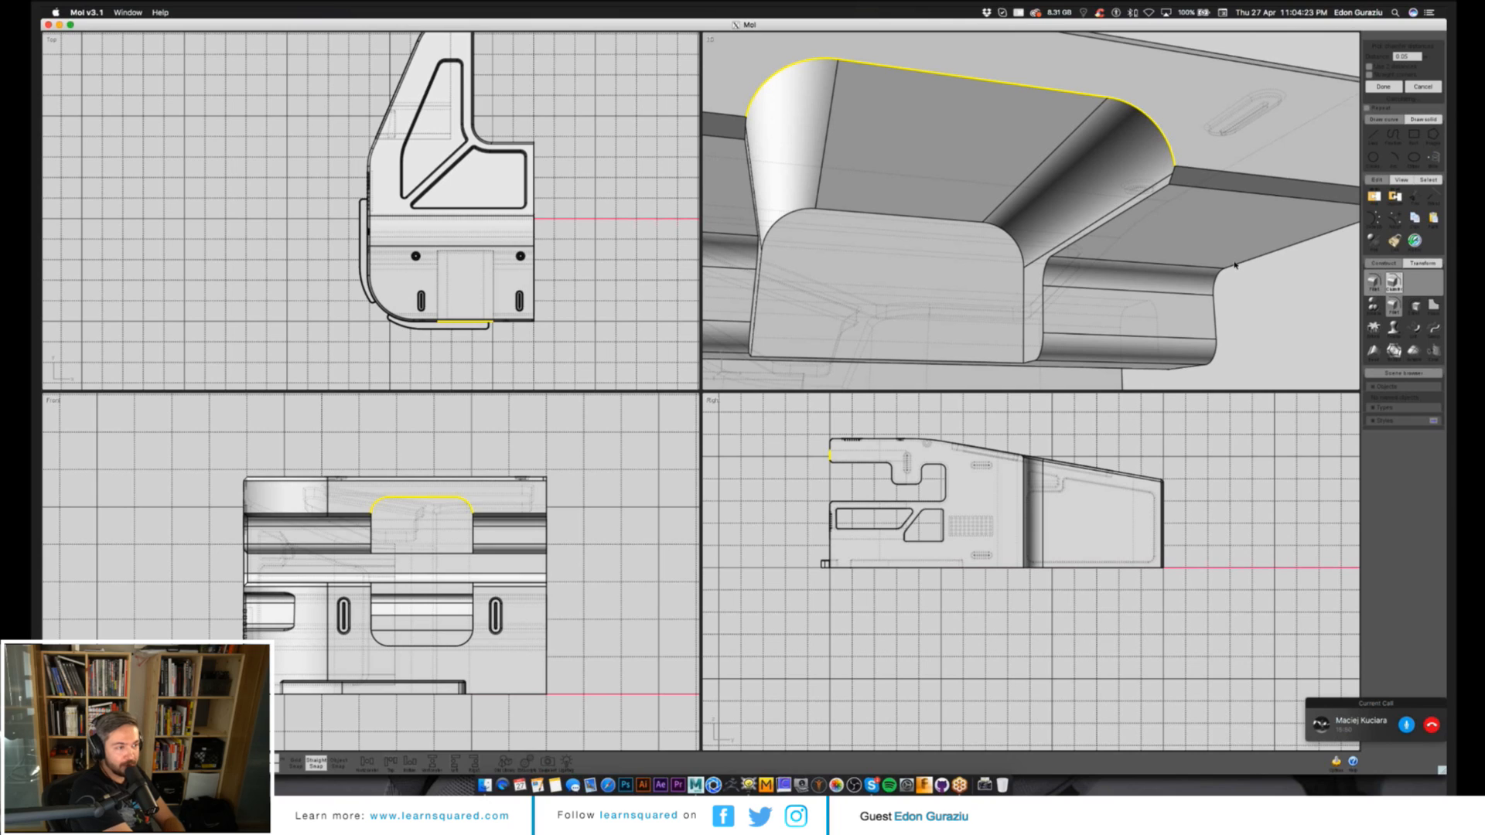
pyautogui.click(1403, 57)
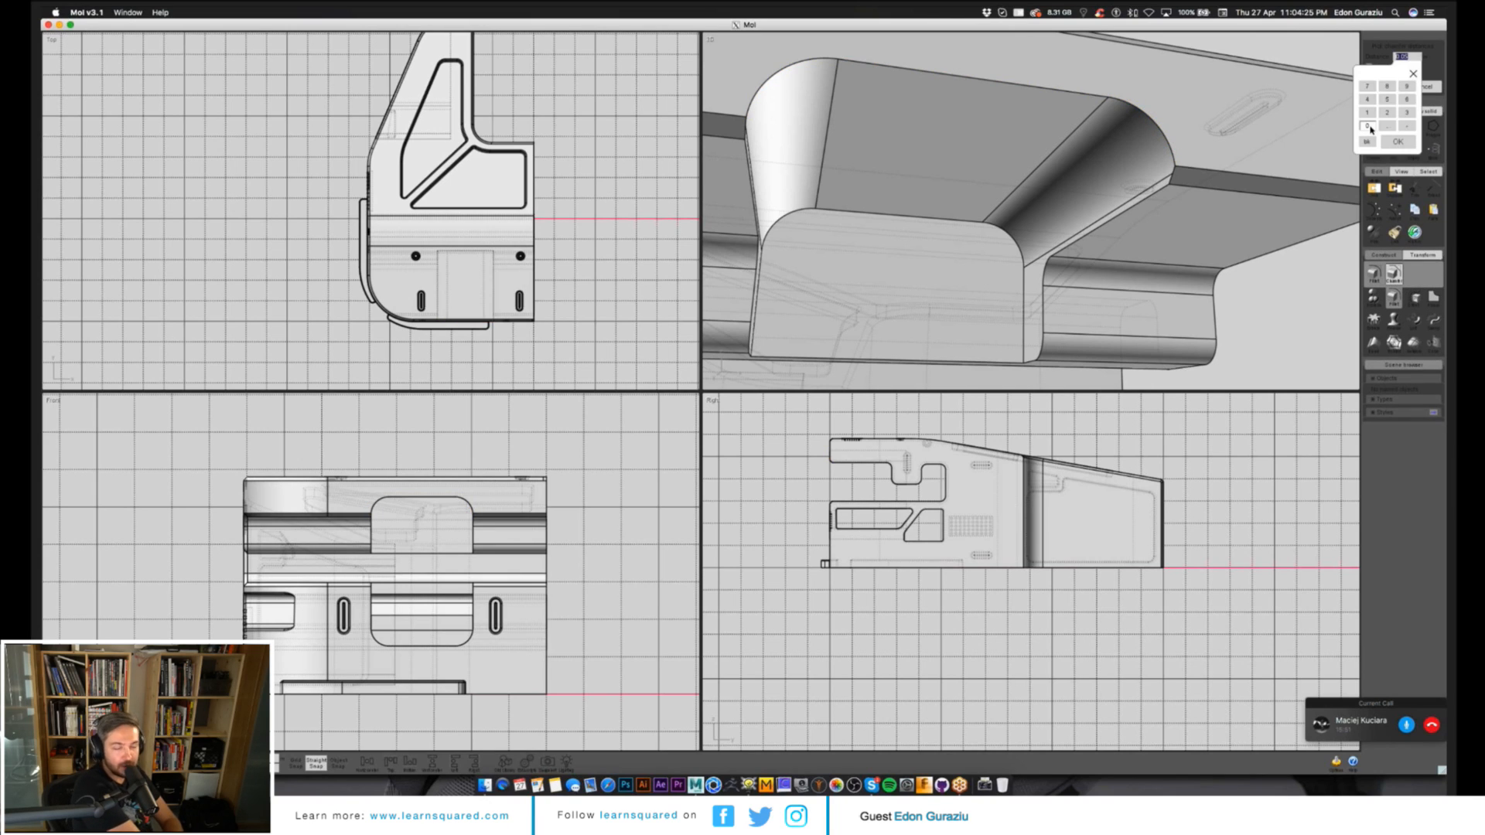
pyautogui.click(1367, 127)
pyautogui.click(1387, 126)
pyautogui.click(1366, 126)
pyautogui.click(1387, 112)
pyautogui.click(1398, 142)
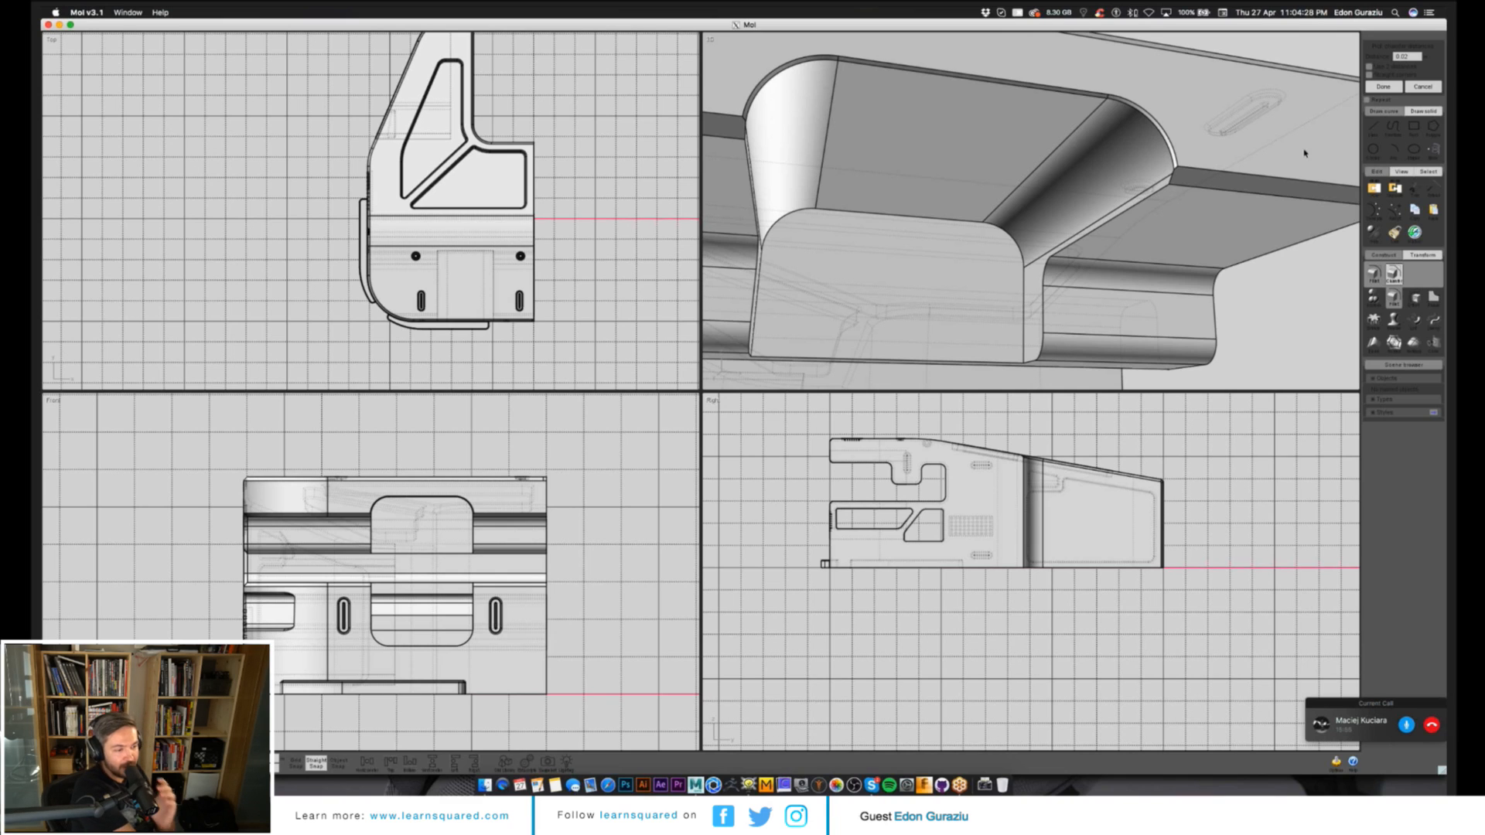
pyautogui.press('Return')
# Chamfer the rounded front edge of the cutout in the lower arm with a distance of 0.02.
pyautogui.moveTo(1305, 153); pyautogui.dragTo(1208, 275, button='right')
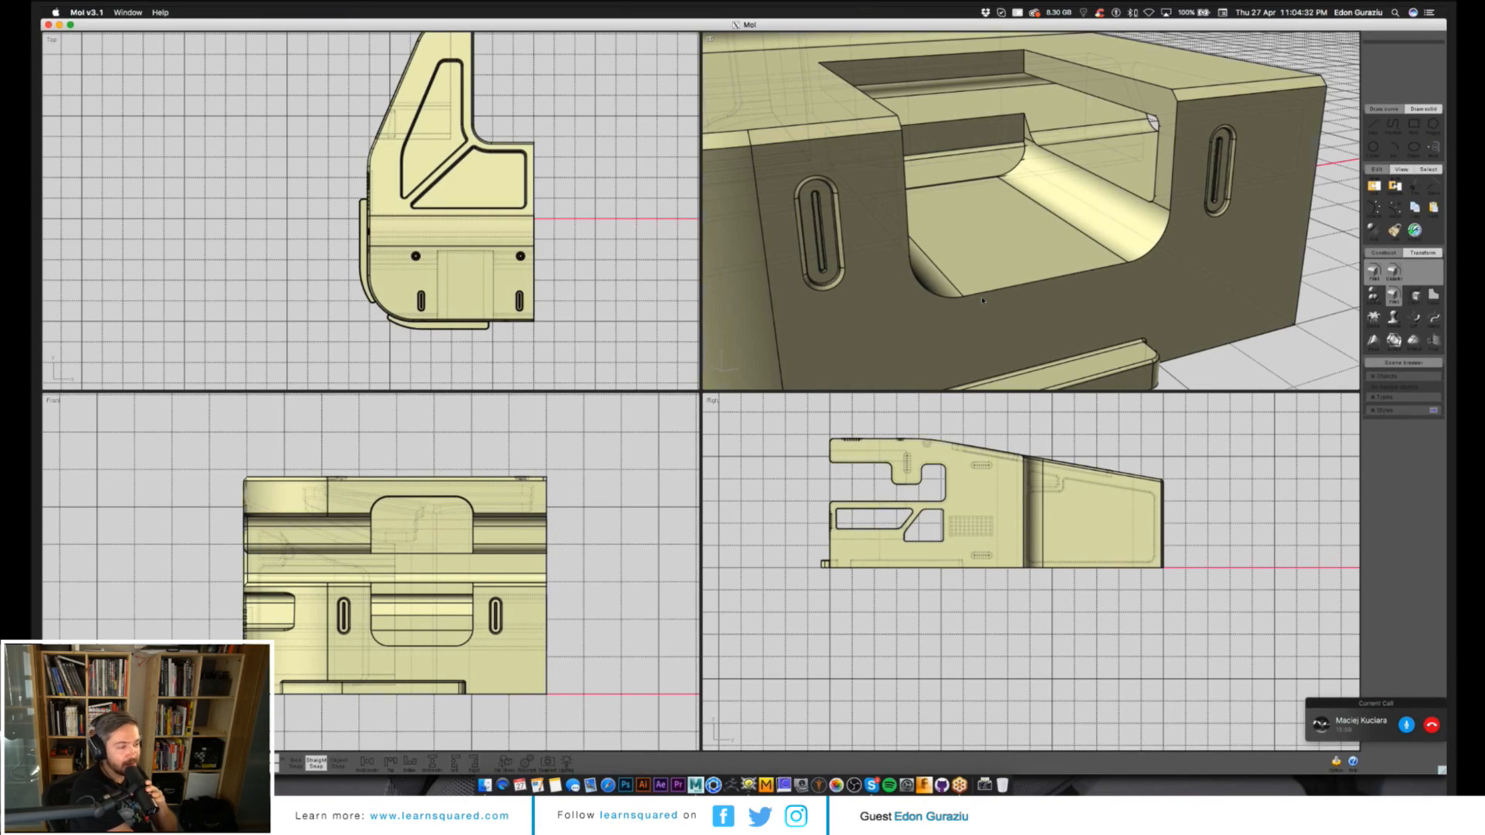
pyautogui.click(910, 239)
pyautogui.click(1394, 271)
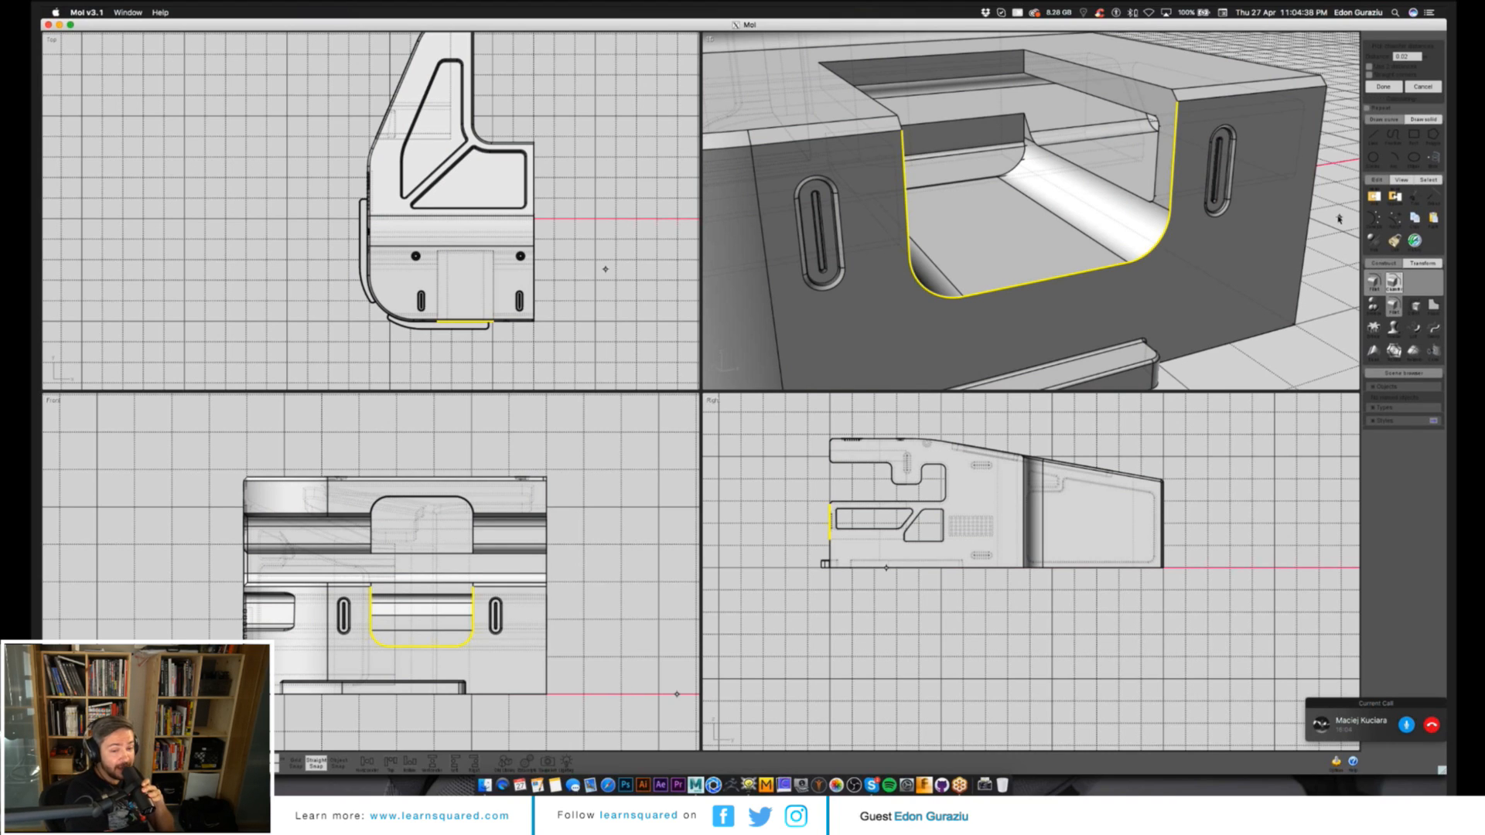
pyautogui.scroll(-5, 1222, 220)
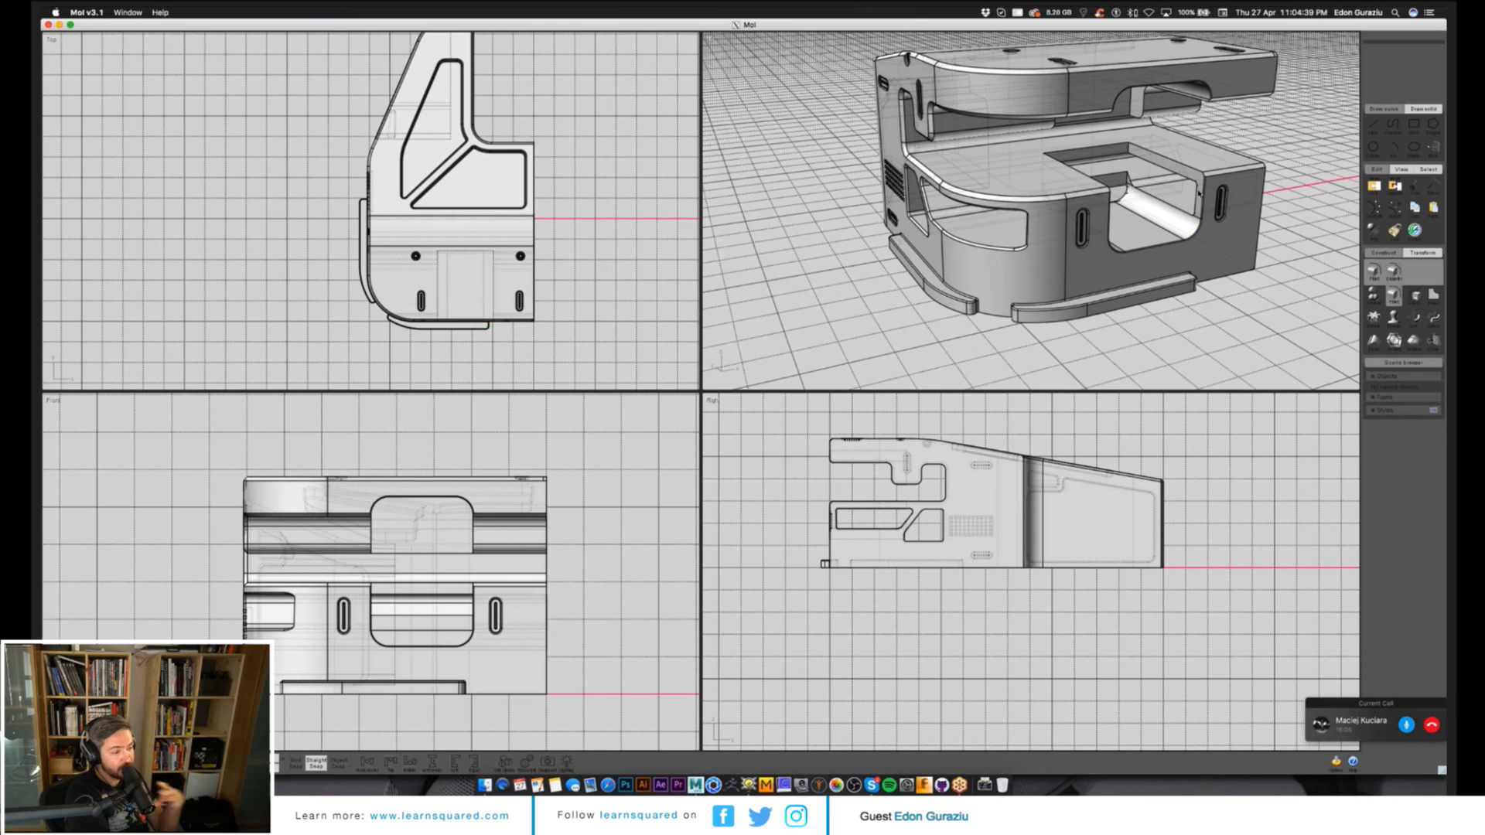
# Offset the rounded cutout outline inward in the front view and extrude it into a block inside the front cutout.
pyautogui.moveTo(1199, 194); pyautogui.dragTo(1121, 229, button='middle')
pyautogui.click(1120, 230)
pyautogui.scroll(4, 404, 548)
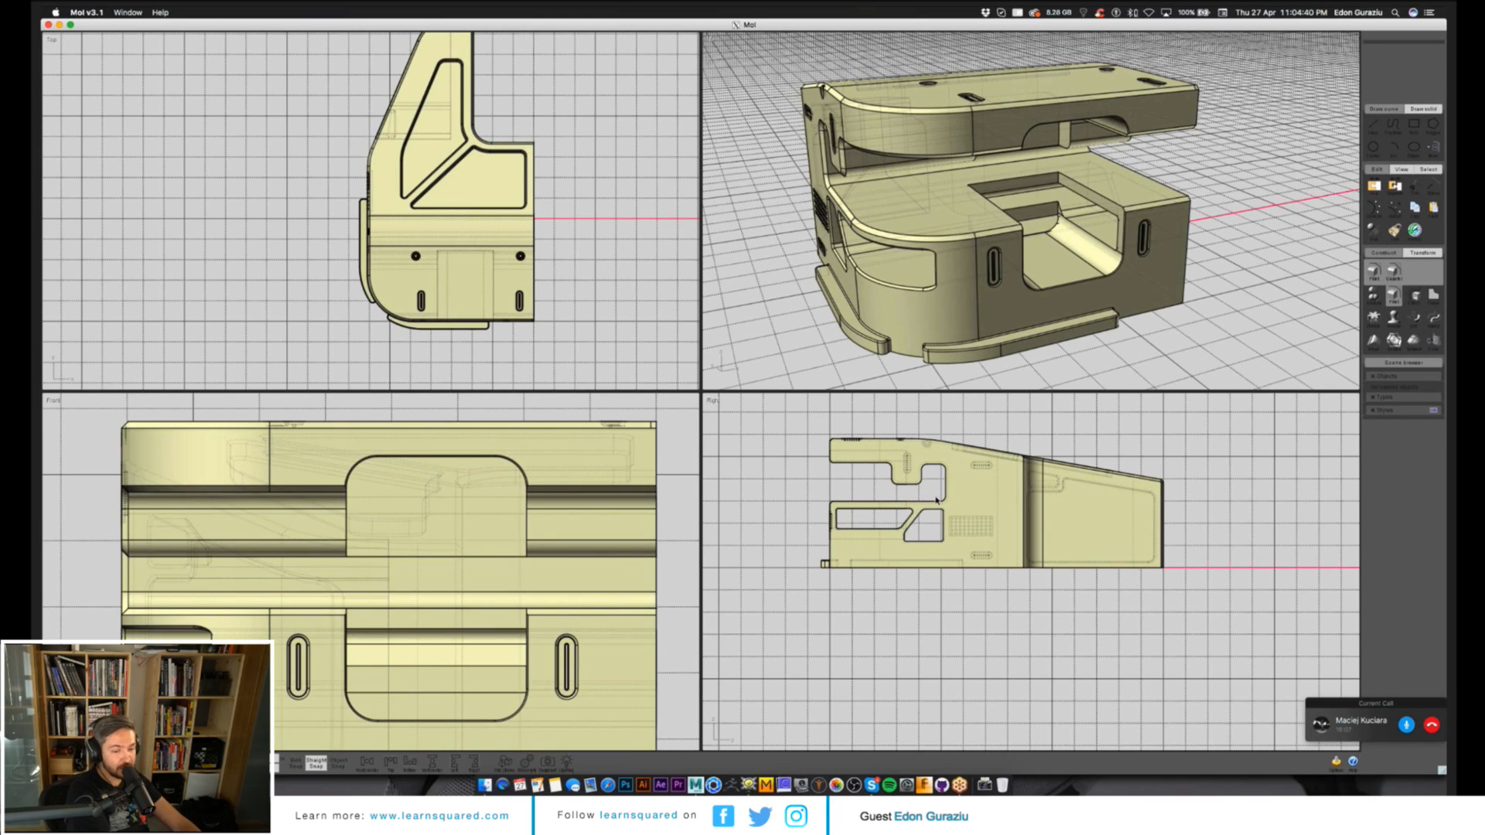
pyautogui.click(1123, 309)
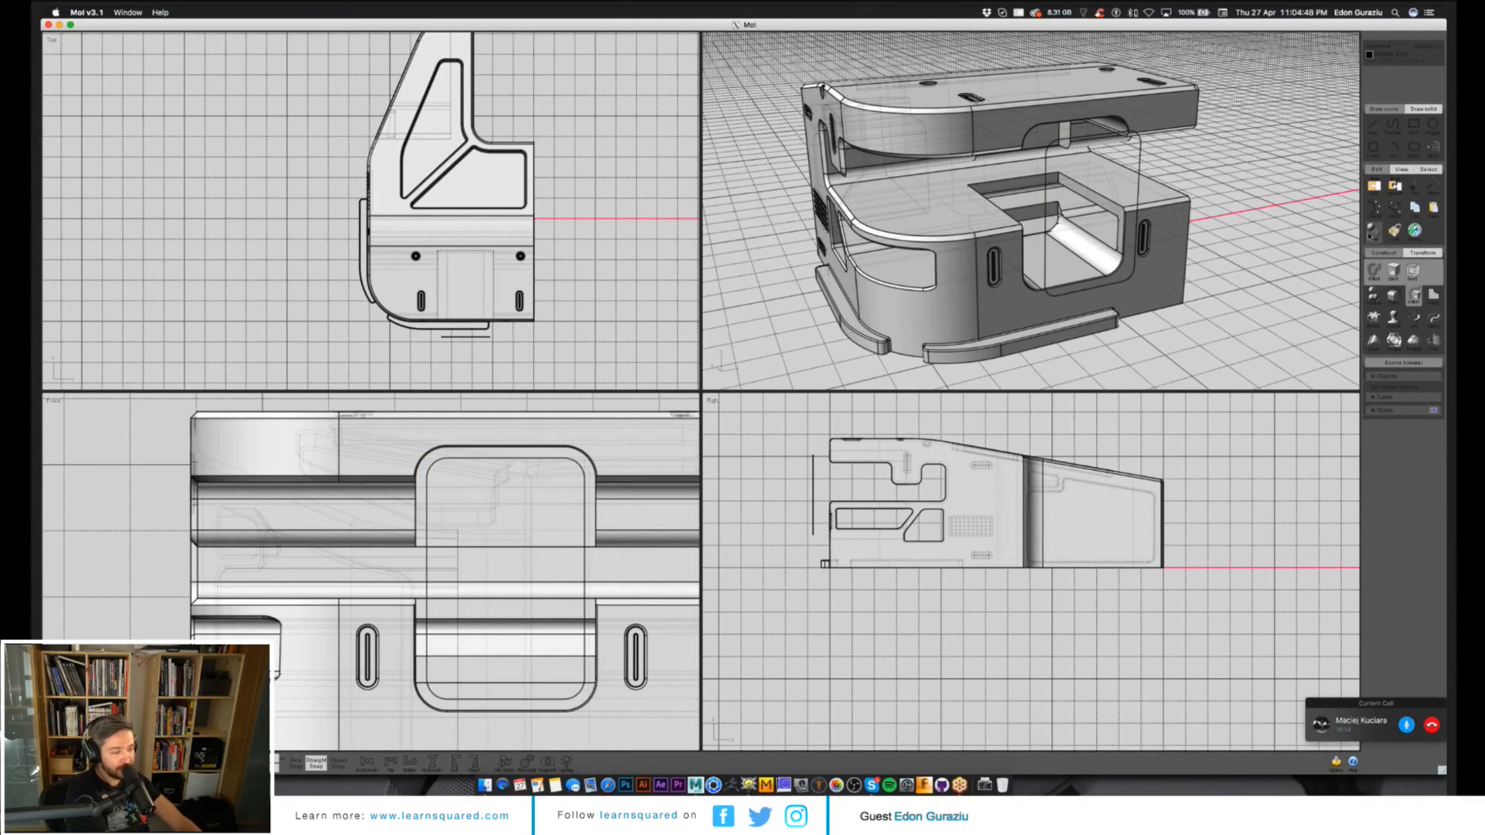
pyautogui.press('super+a')
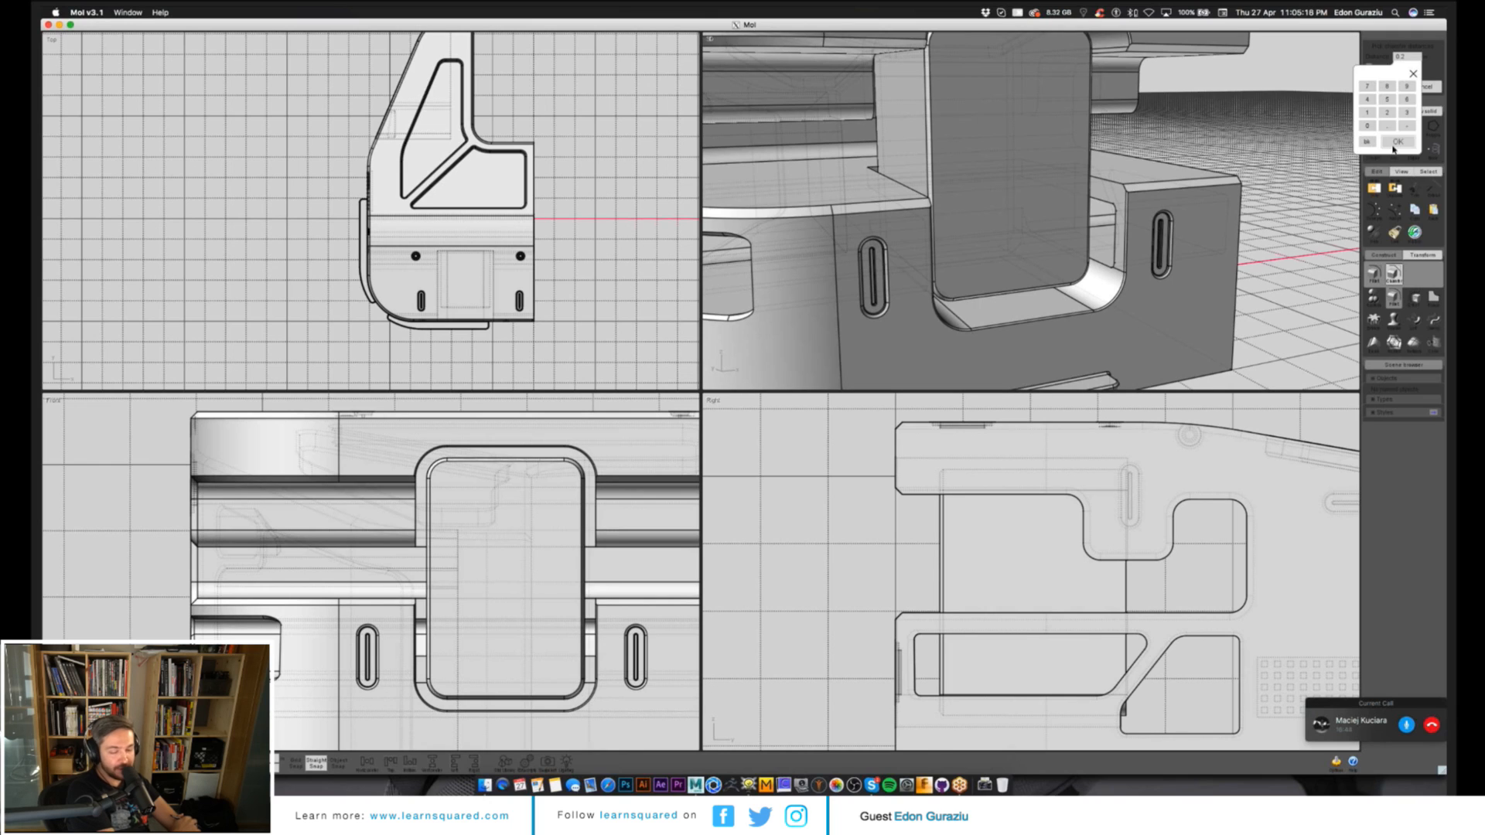
# Chamfer the front edges of the inner block by 0.2 and fillet the chamfered front faces with a radius of 0.1.
pyautogui.click(1397, 143)
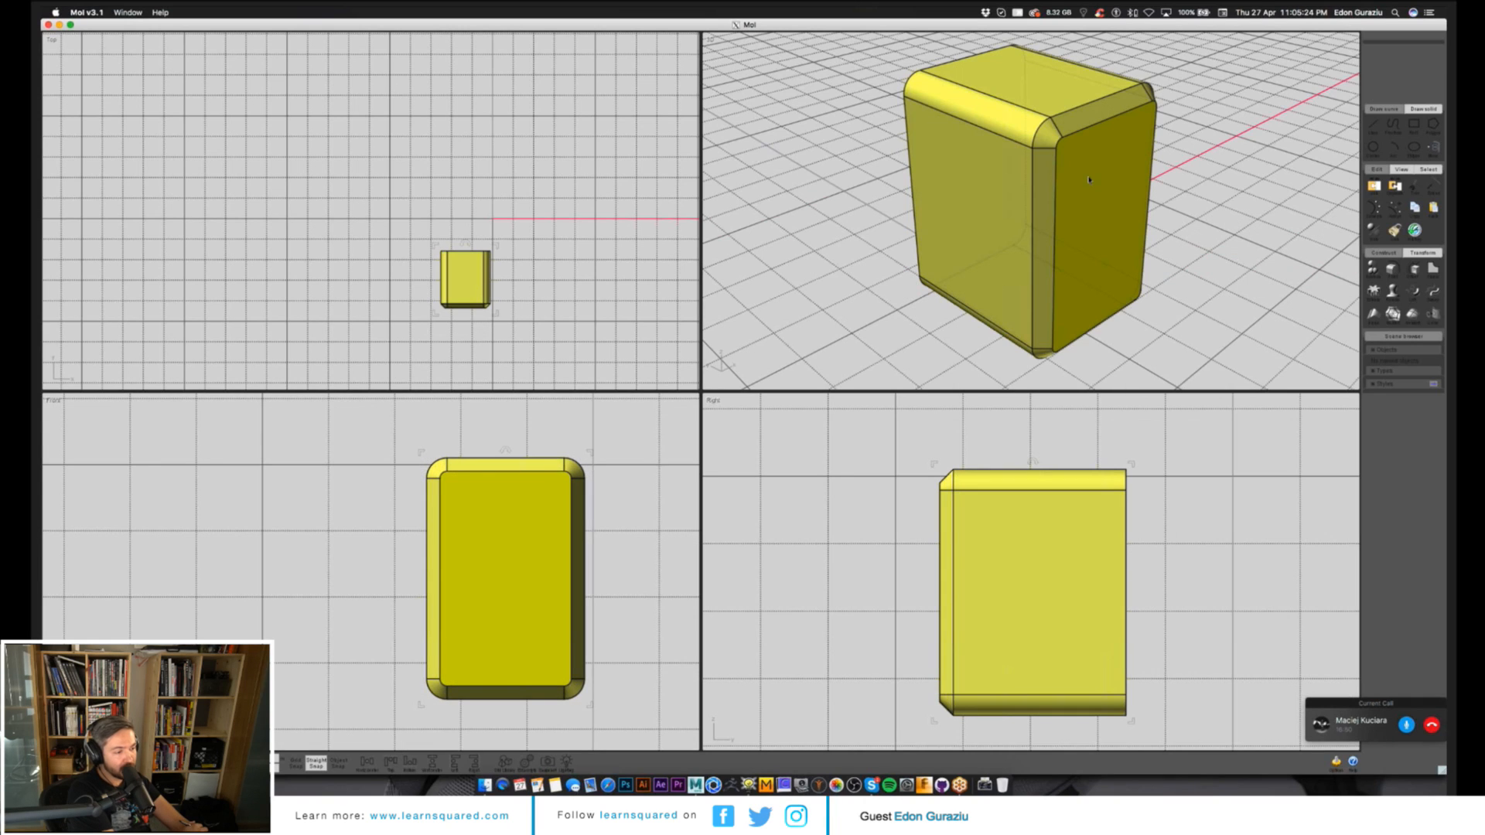
pyautogui.click(1132, 241)
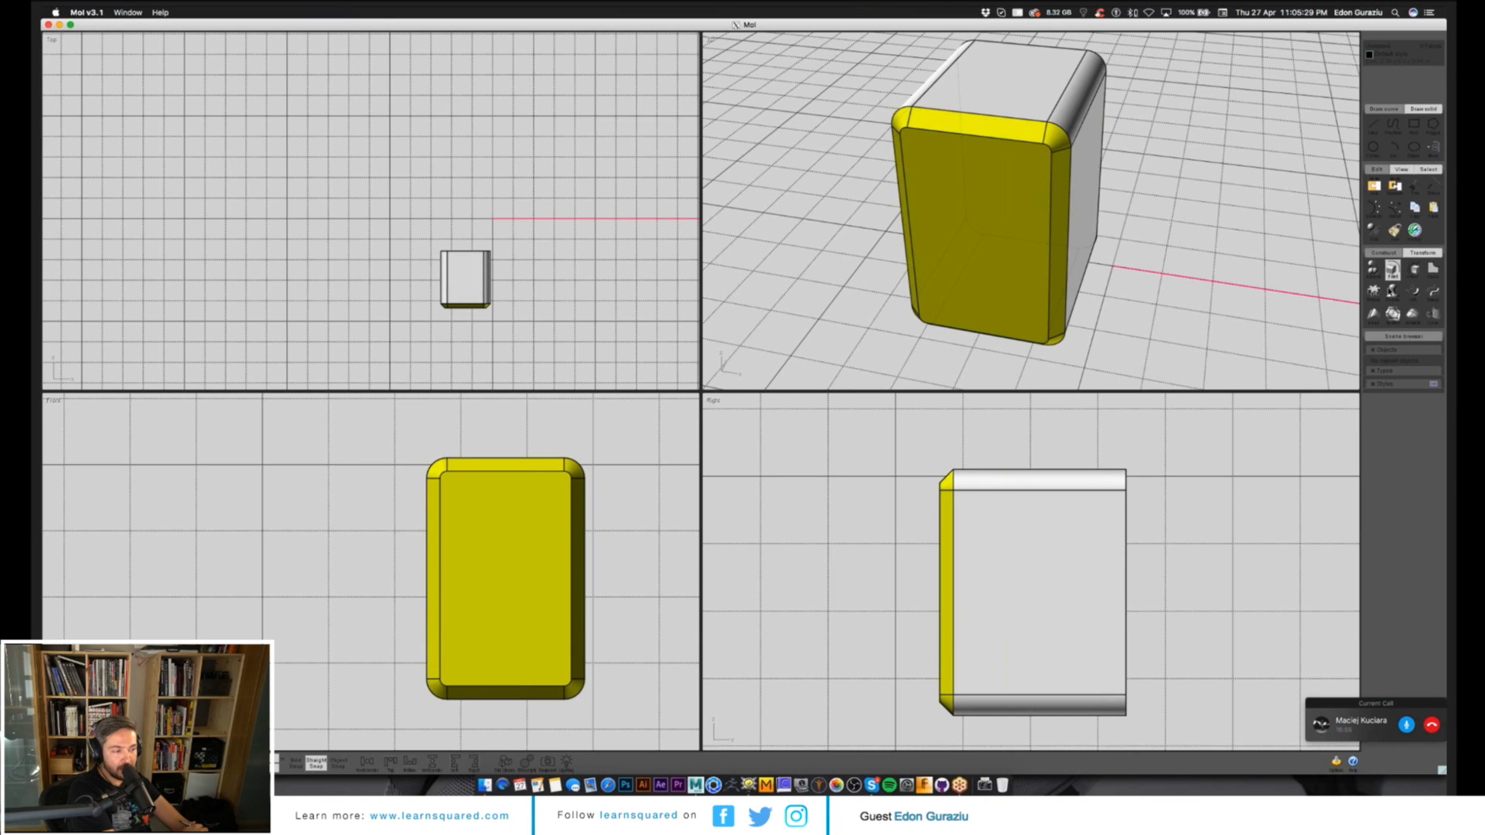
pyautogui.click(1393, 270)
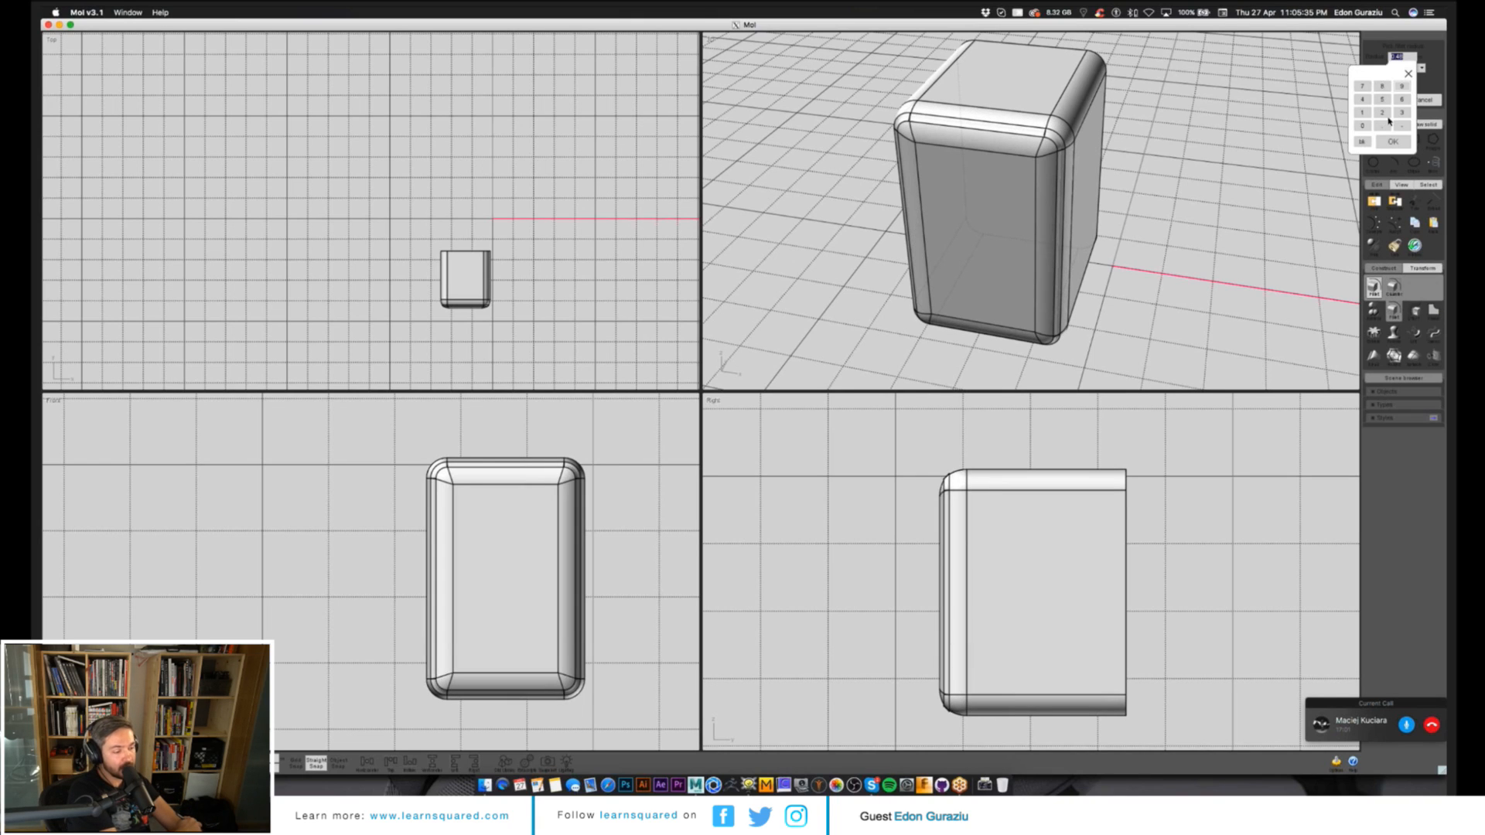
pyautogui.write('0.1')
pyautogui.press('Return')
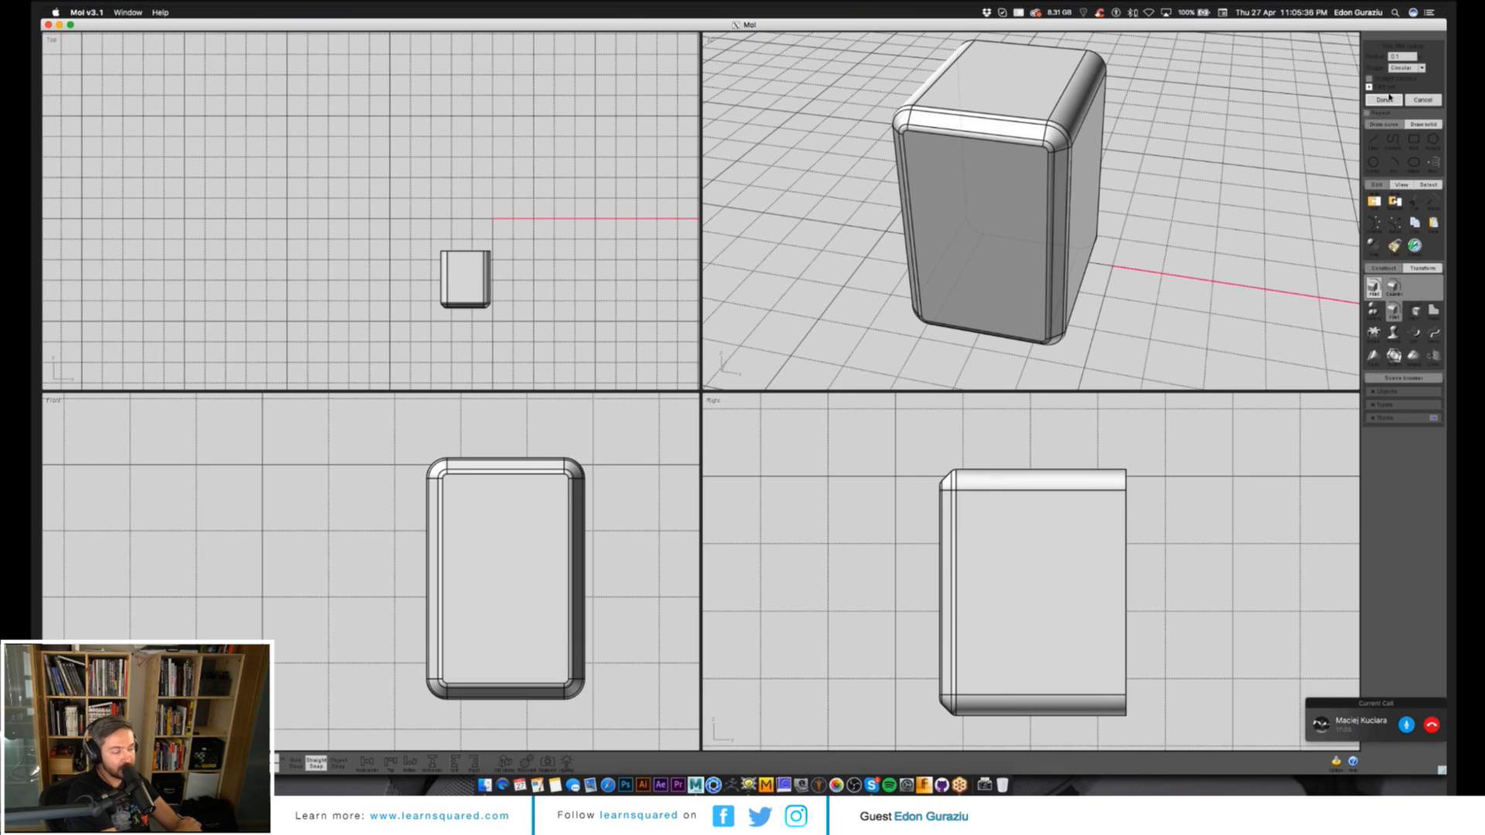
pyautogui.click(1385, 99)
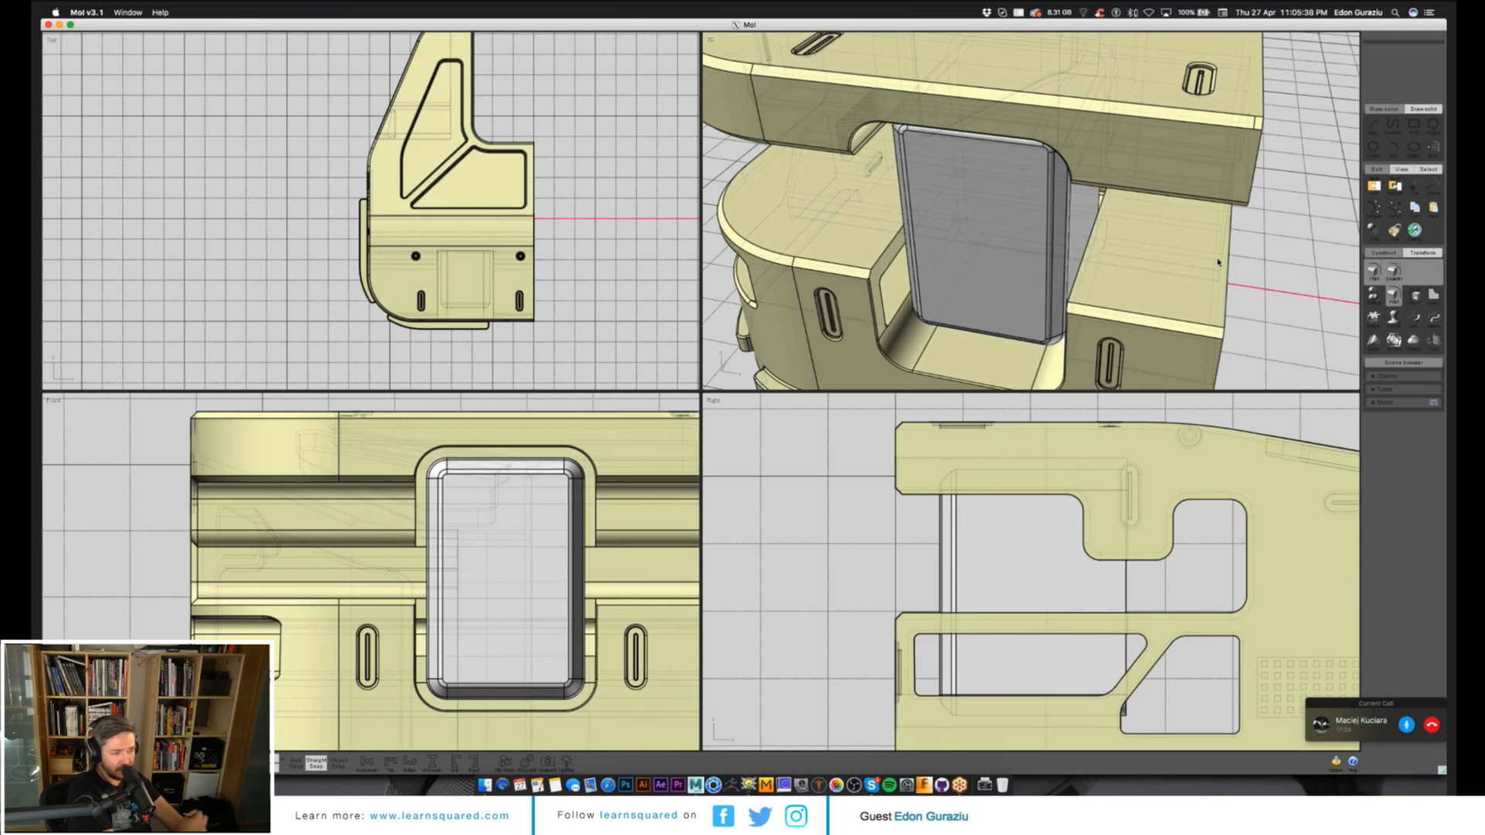
# Isolate the inner block and centre an upright rectangle, about 0.9 by 2.2, on its front with filleted corners.
pyautogui.scroll(-10, 1219, 263)
pyautogui.click(1169, 253)
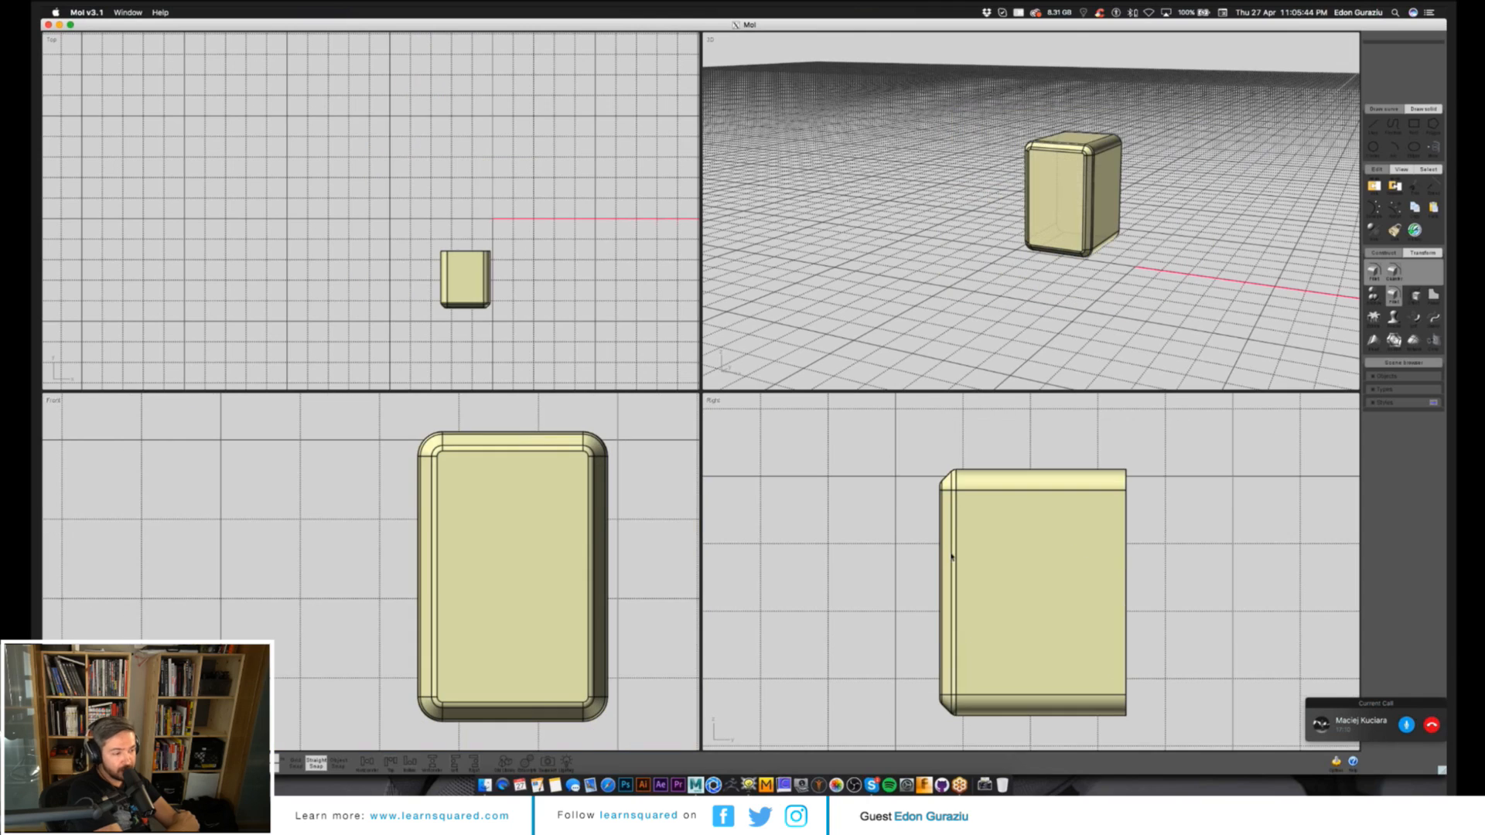
pyautogui.click(1393, 126)
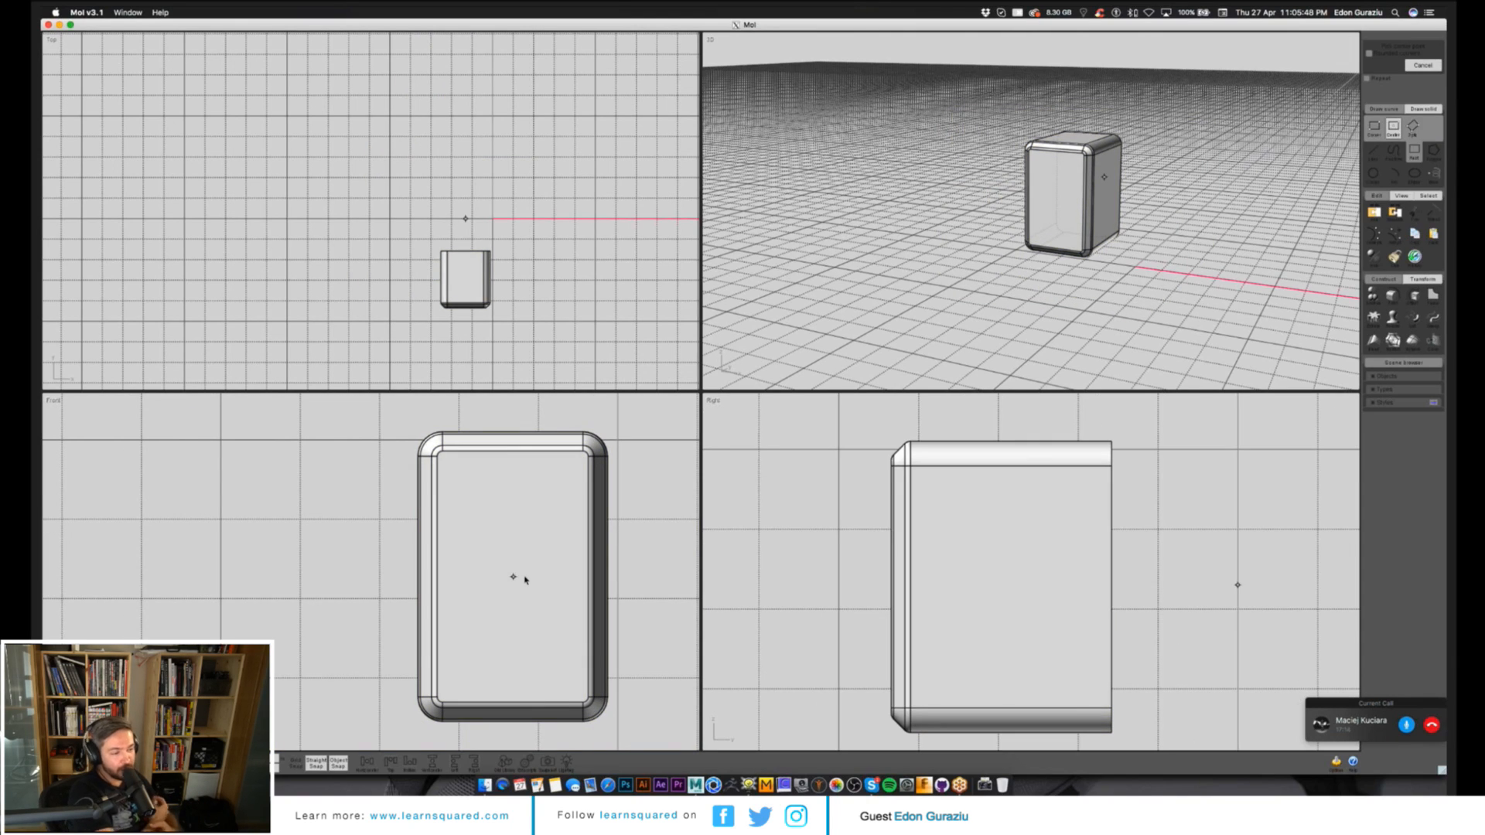
pyautogui.click(588, 576)
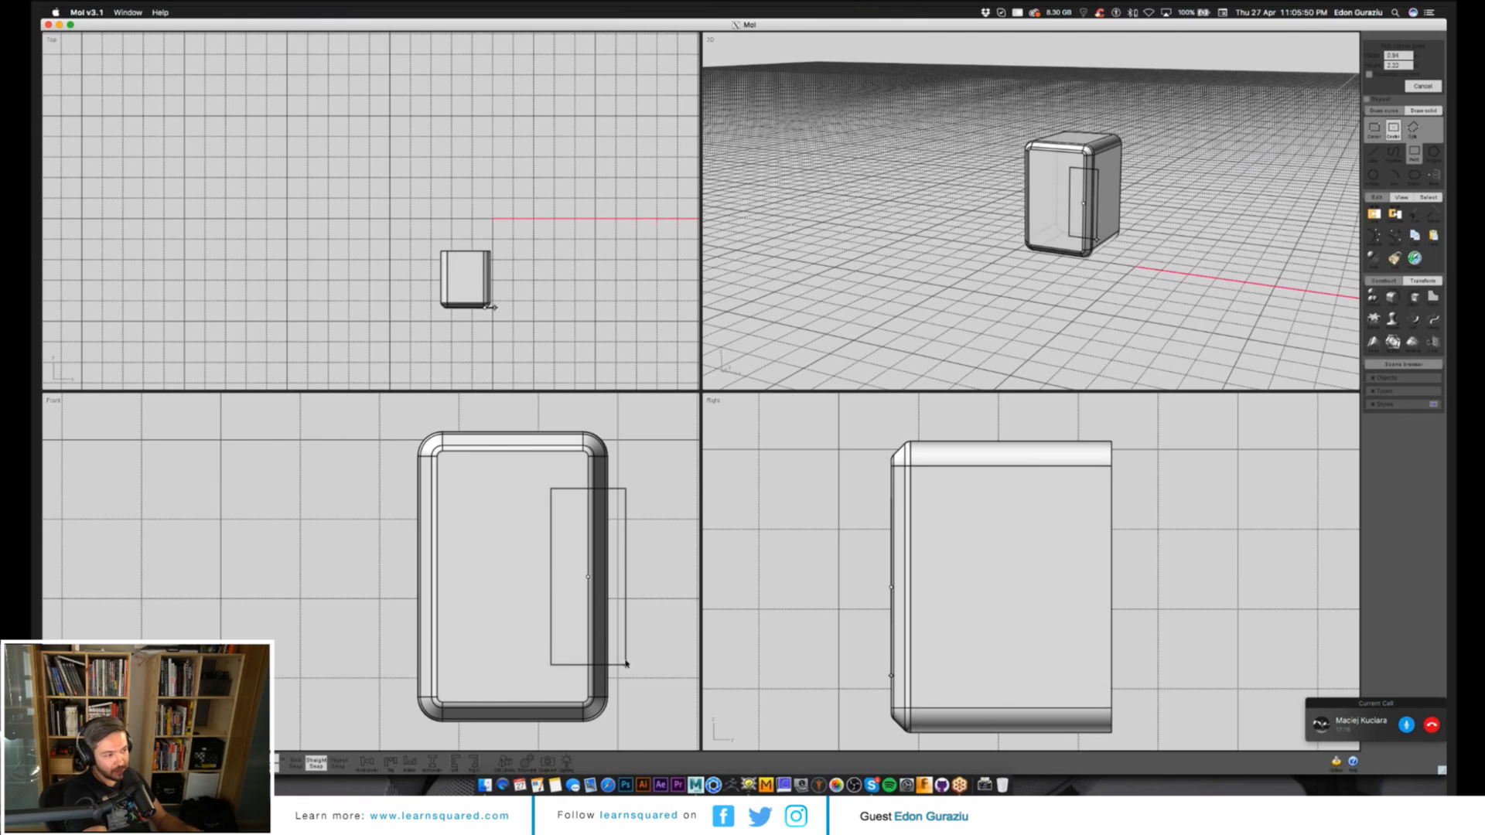
pyautogui.click(627, 663)
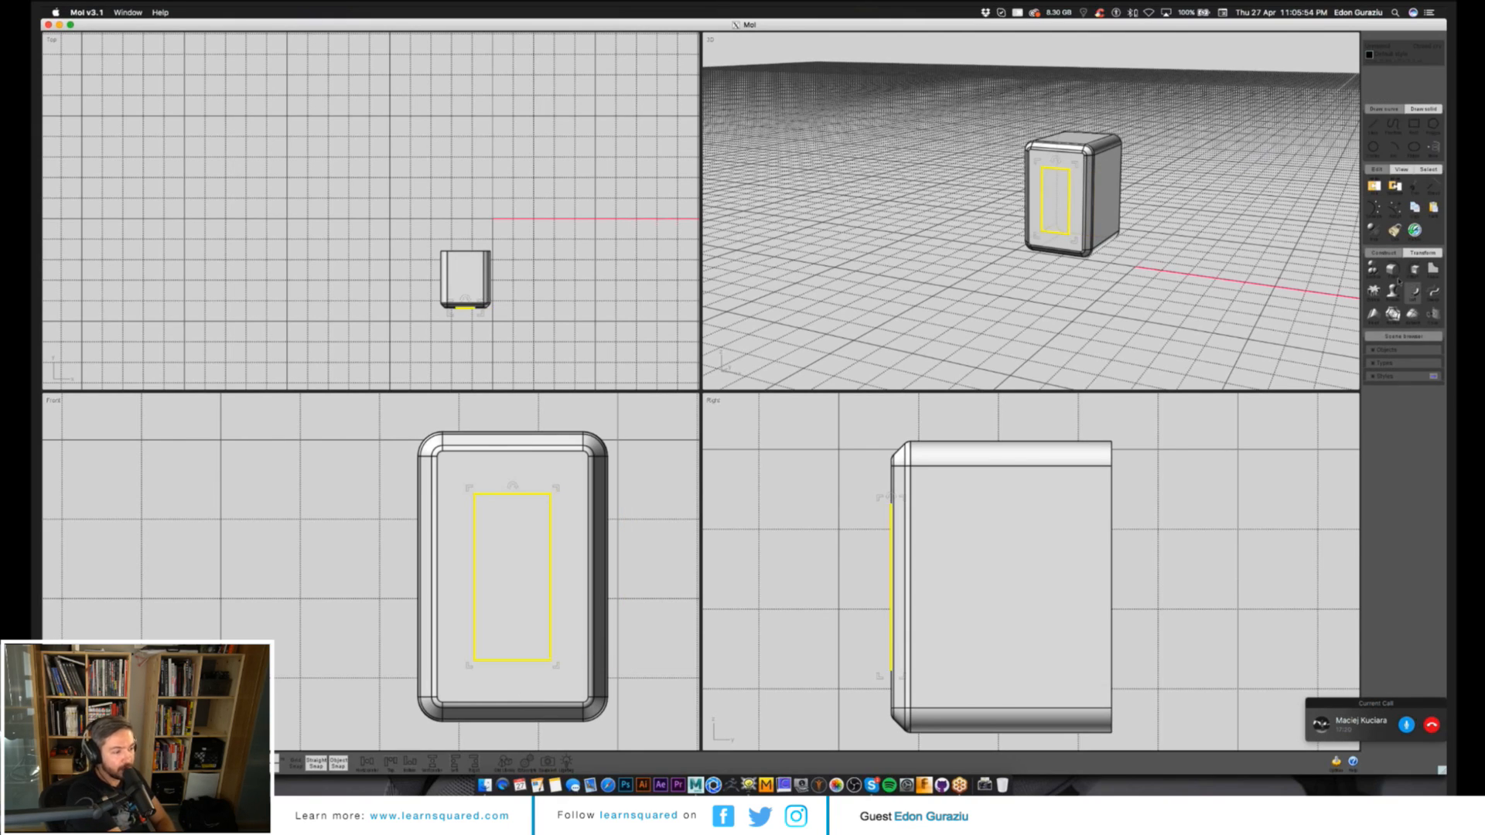
pyautogui.click(1393, 271)
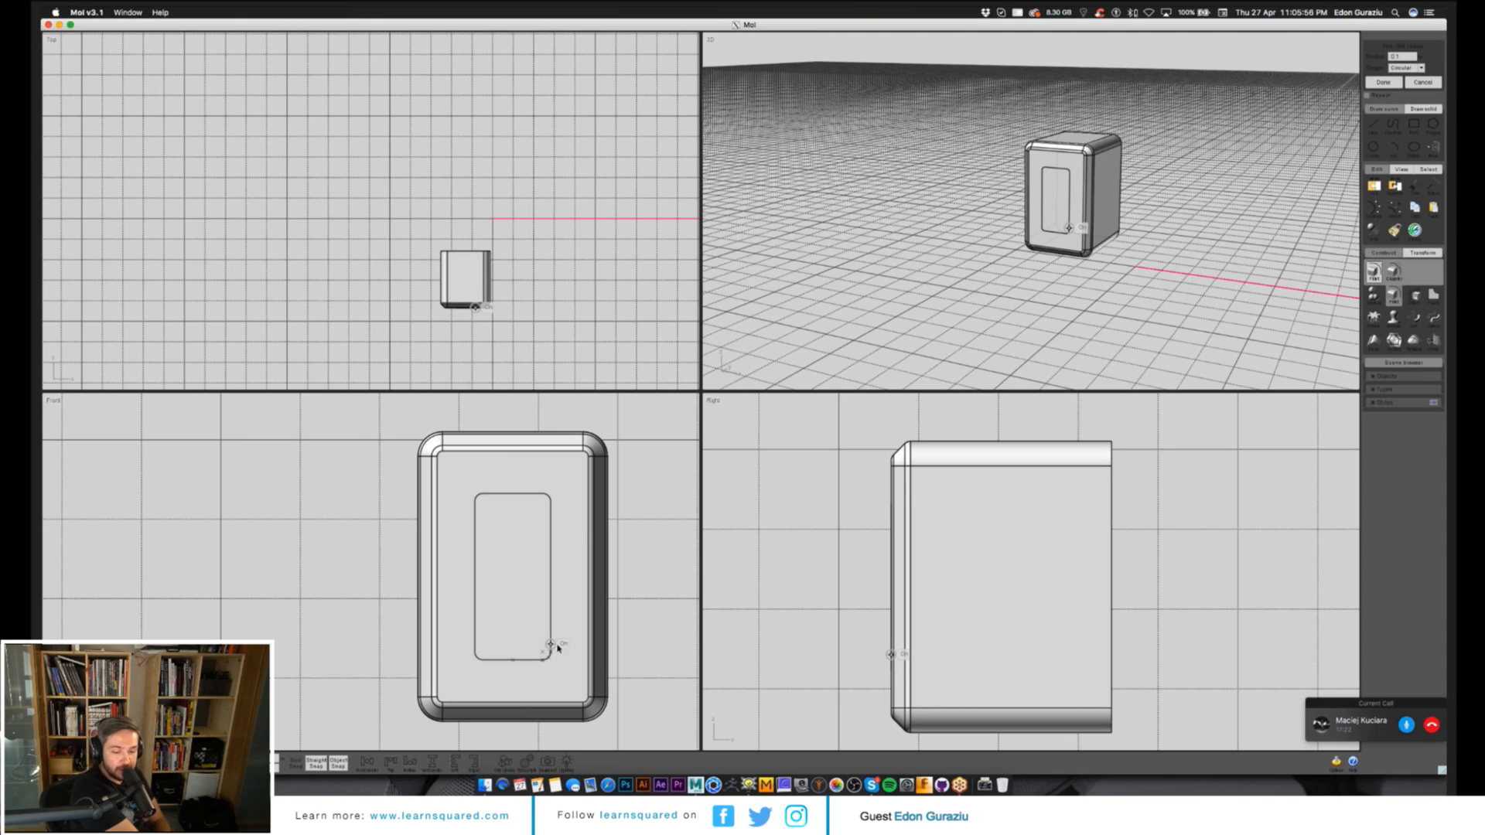
pyautogui.press('Return')
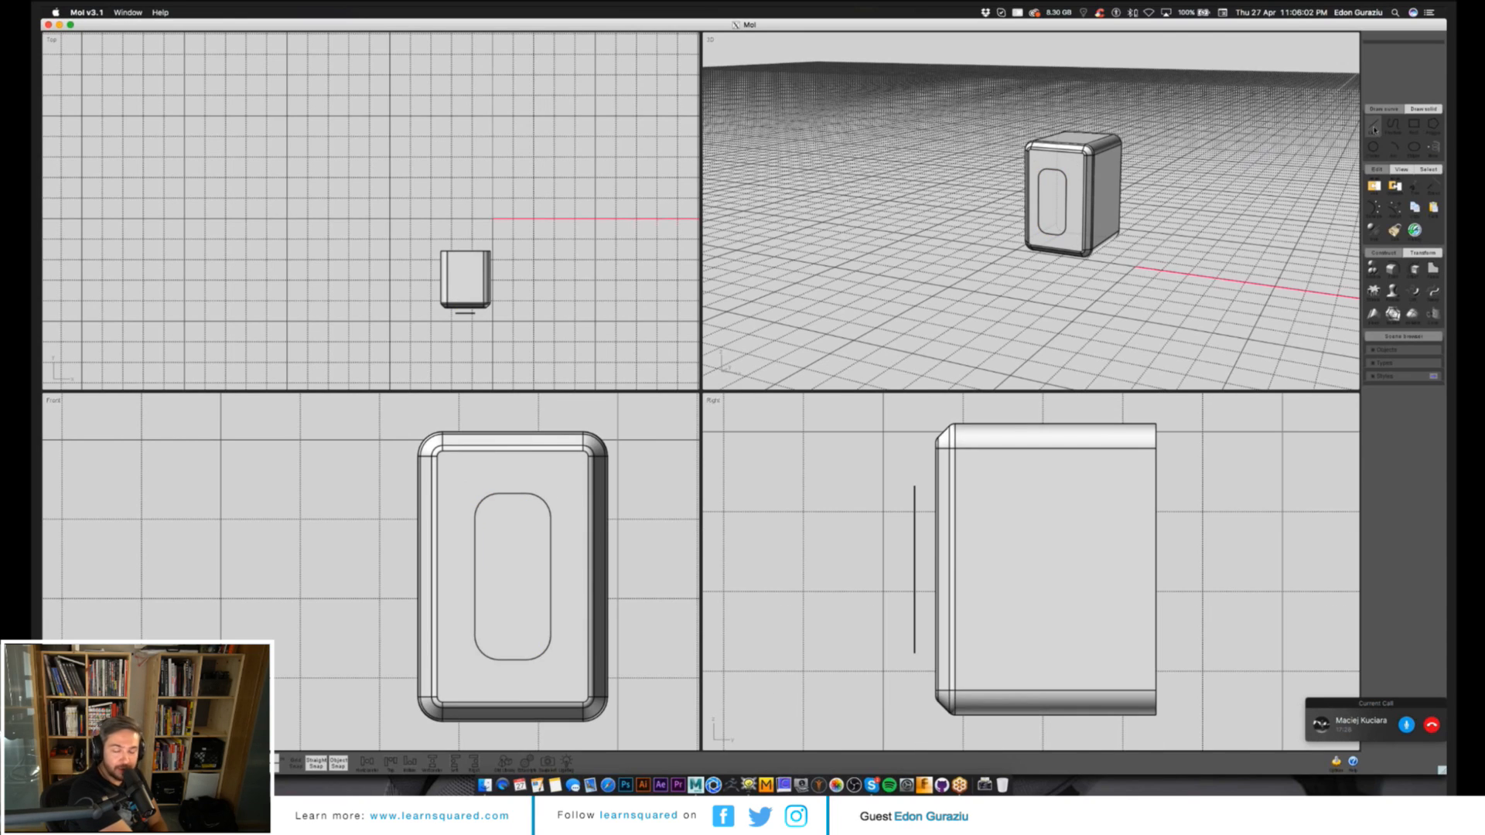
# Draw a narrow full-height rectangle centred on the rounded outline and extrude it into the block as a vertical bar.
pyautogui.click(1414, 124)
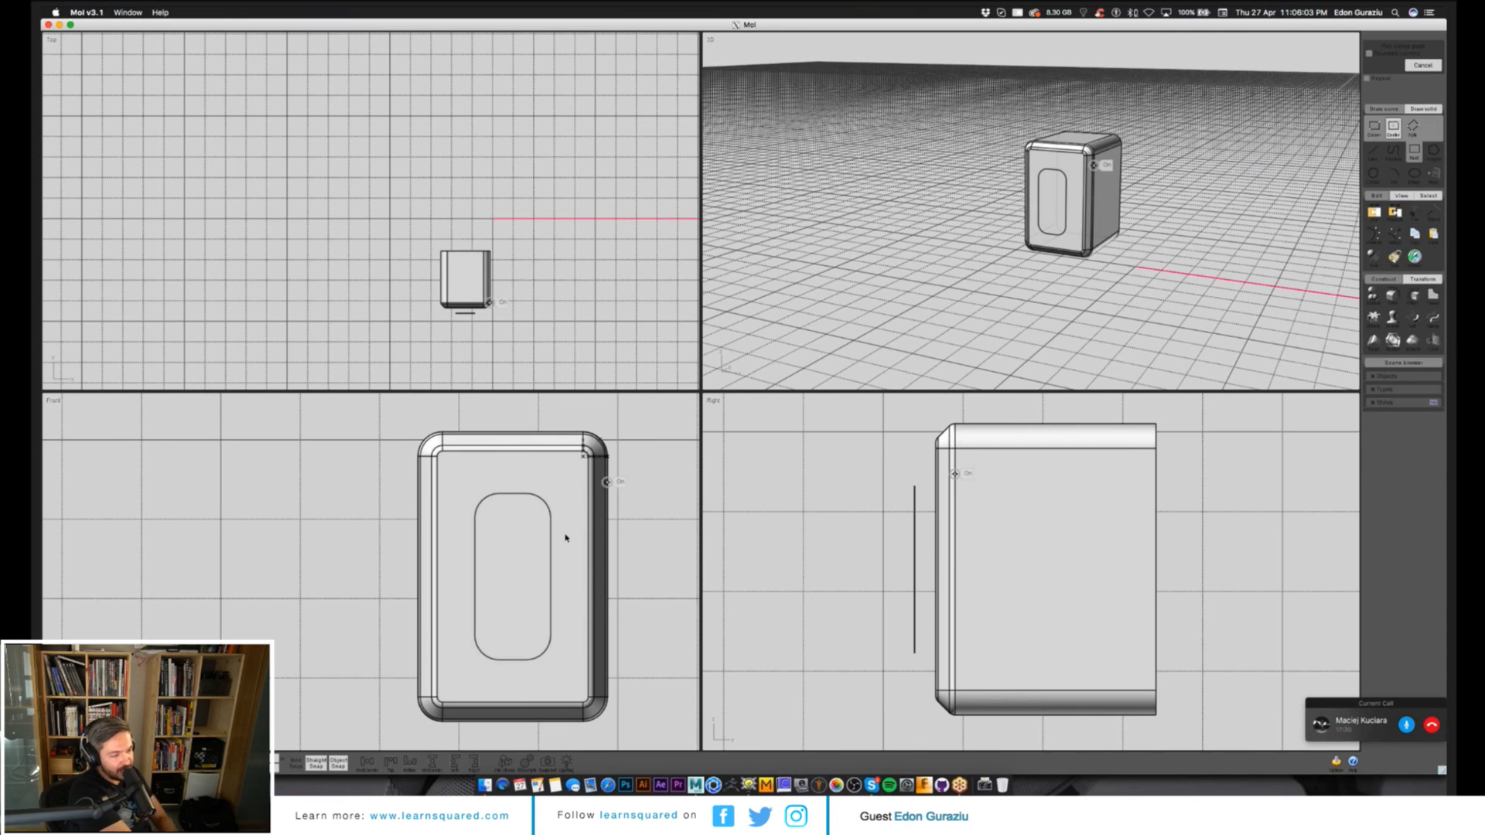
pyautogui.click(513, 493)
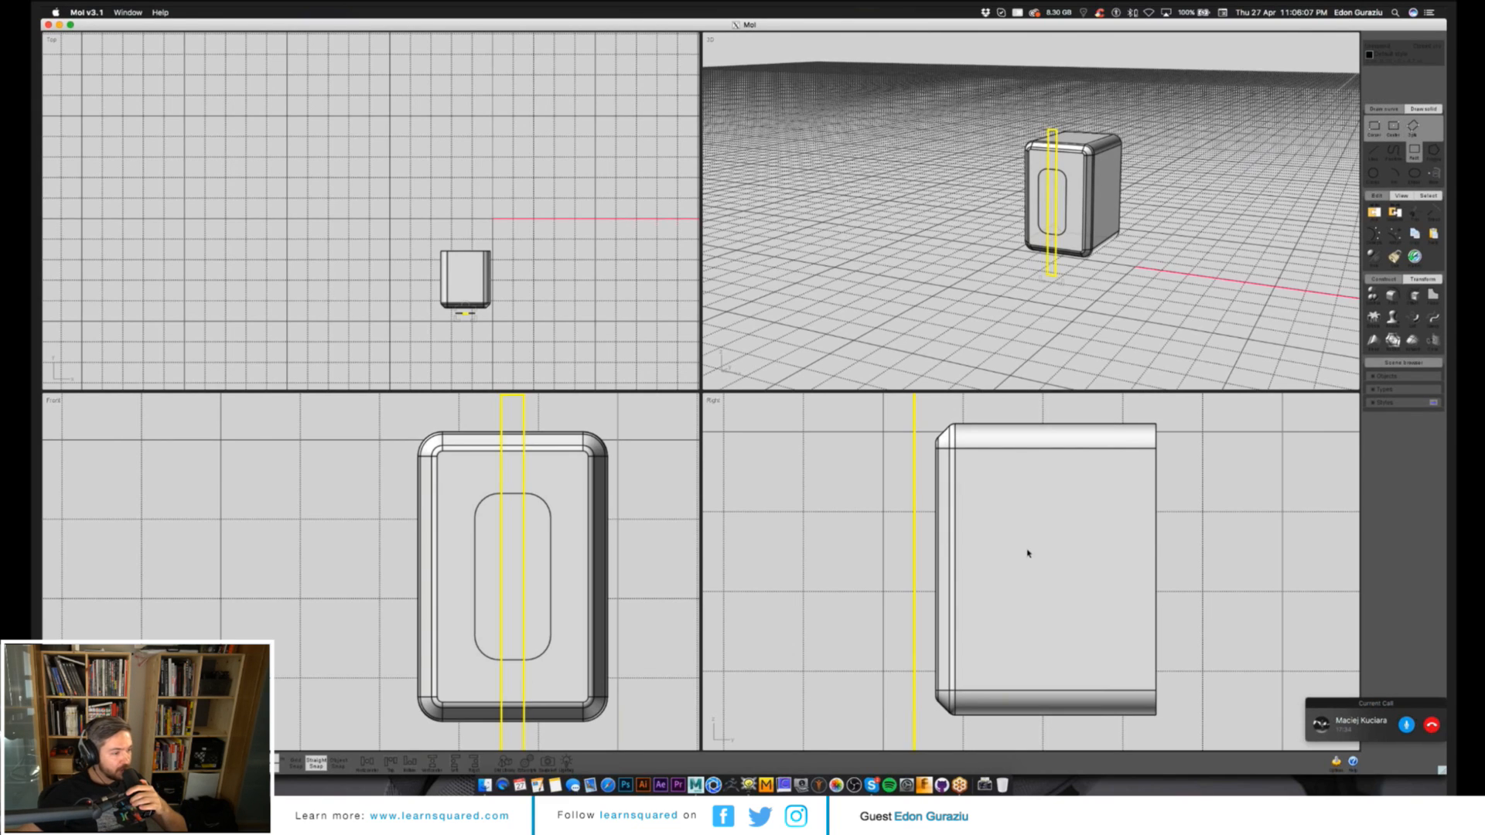
pyautogui.press('e')
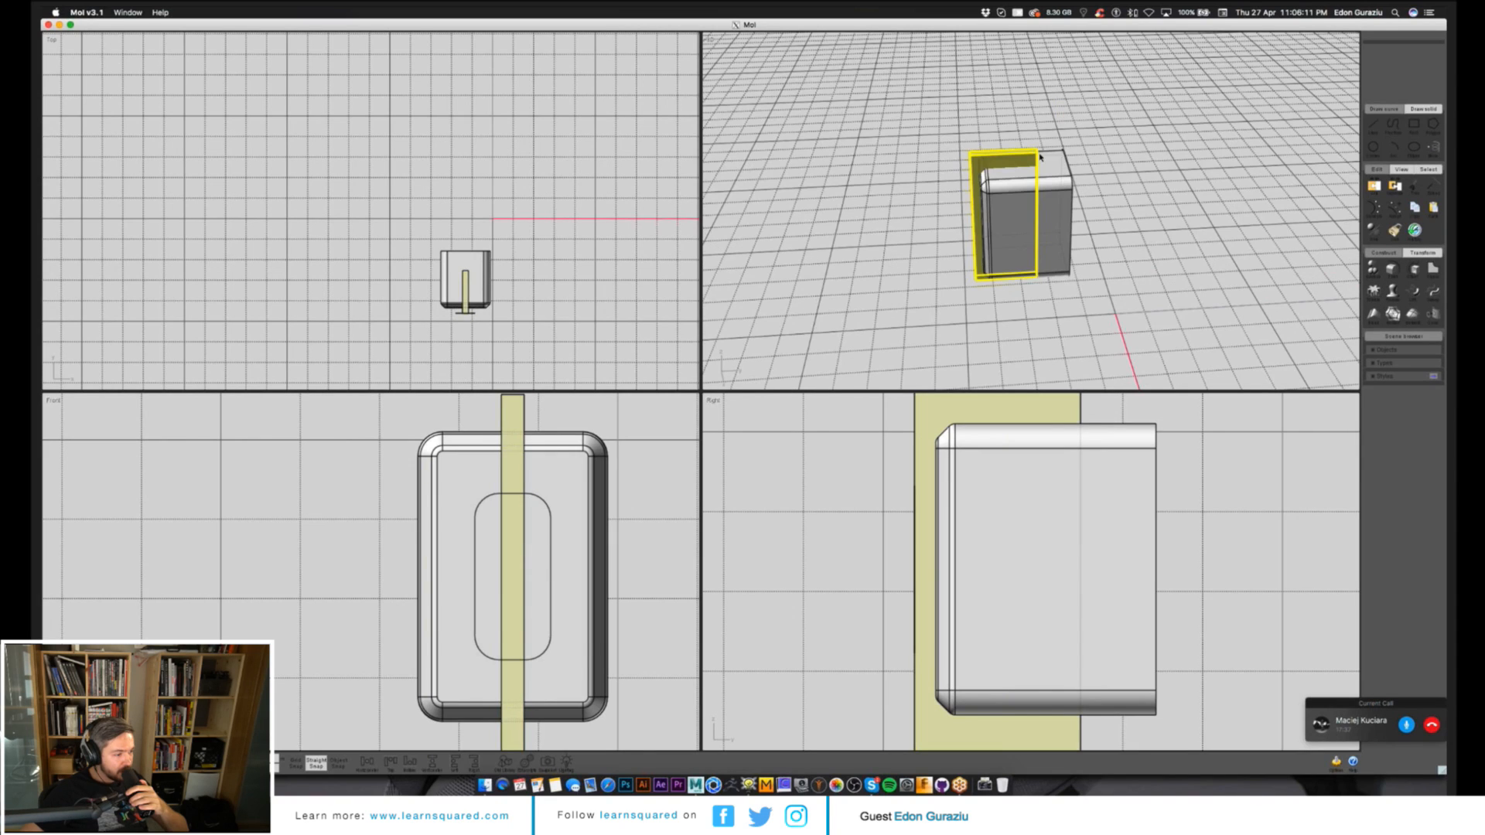
pyautogui.click(1040, 157)
# Fillet the bar's inner vertical edges with a radius of 0.05 and boolean-subtract the bar from the block.
pyautogui.scroll(5, 1040, 157)
pyautogui.moveTo(1040, 157); pyautogui.dragTo(1148, 226, button='right')
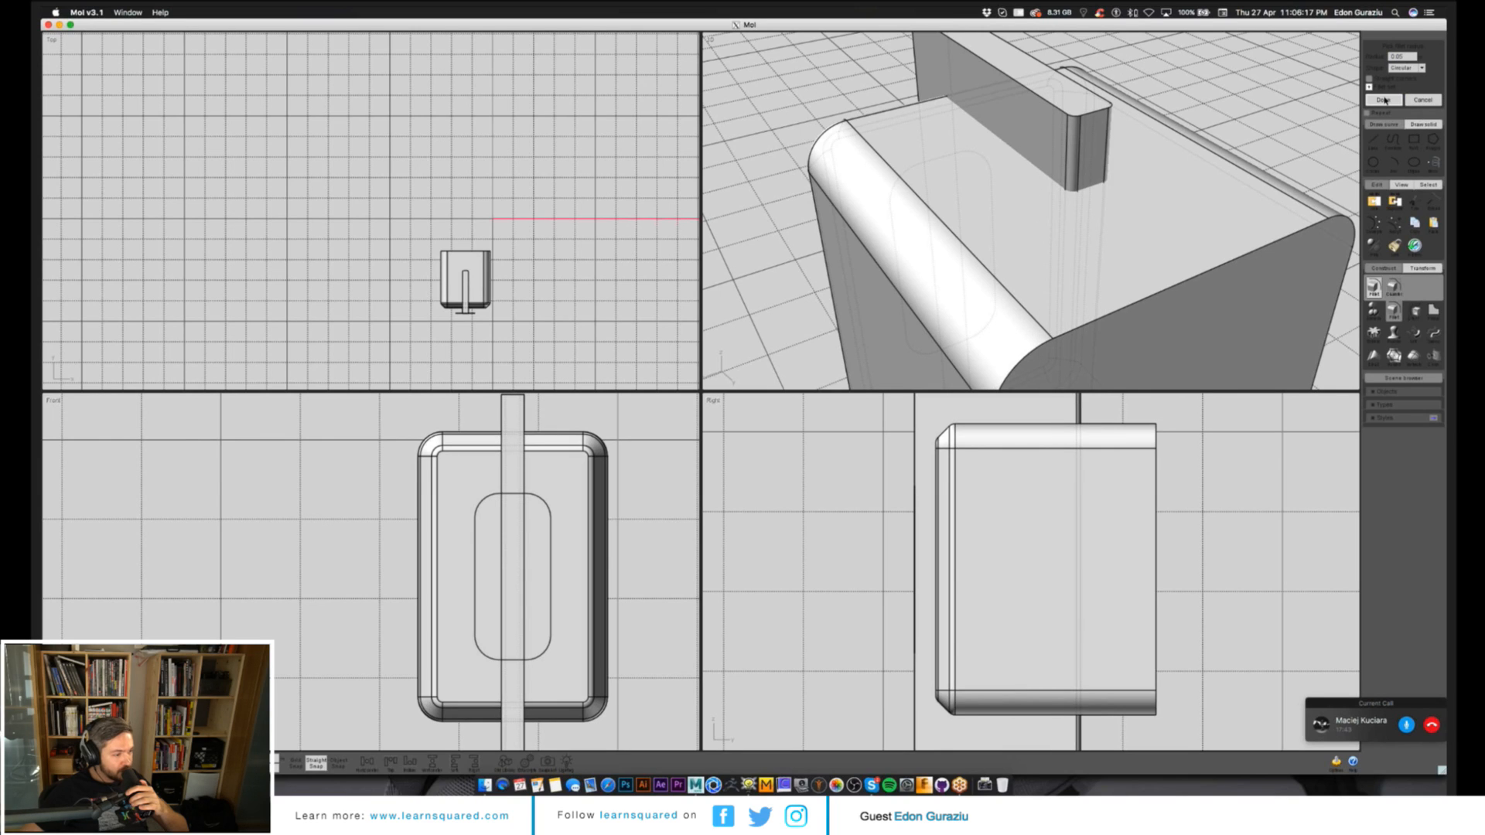
pyautogui.click(1384, 100)
pyautogui.click(1145, 159)
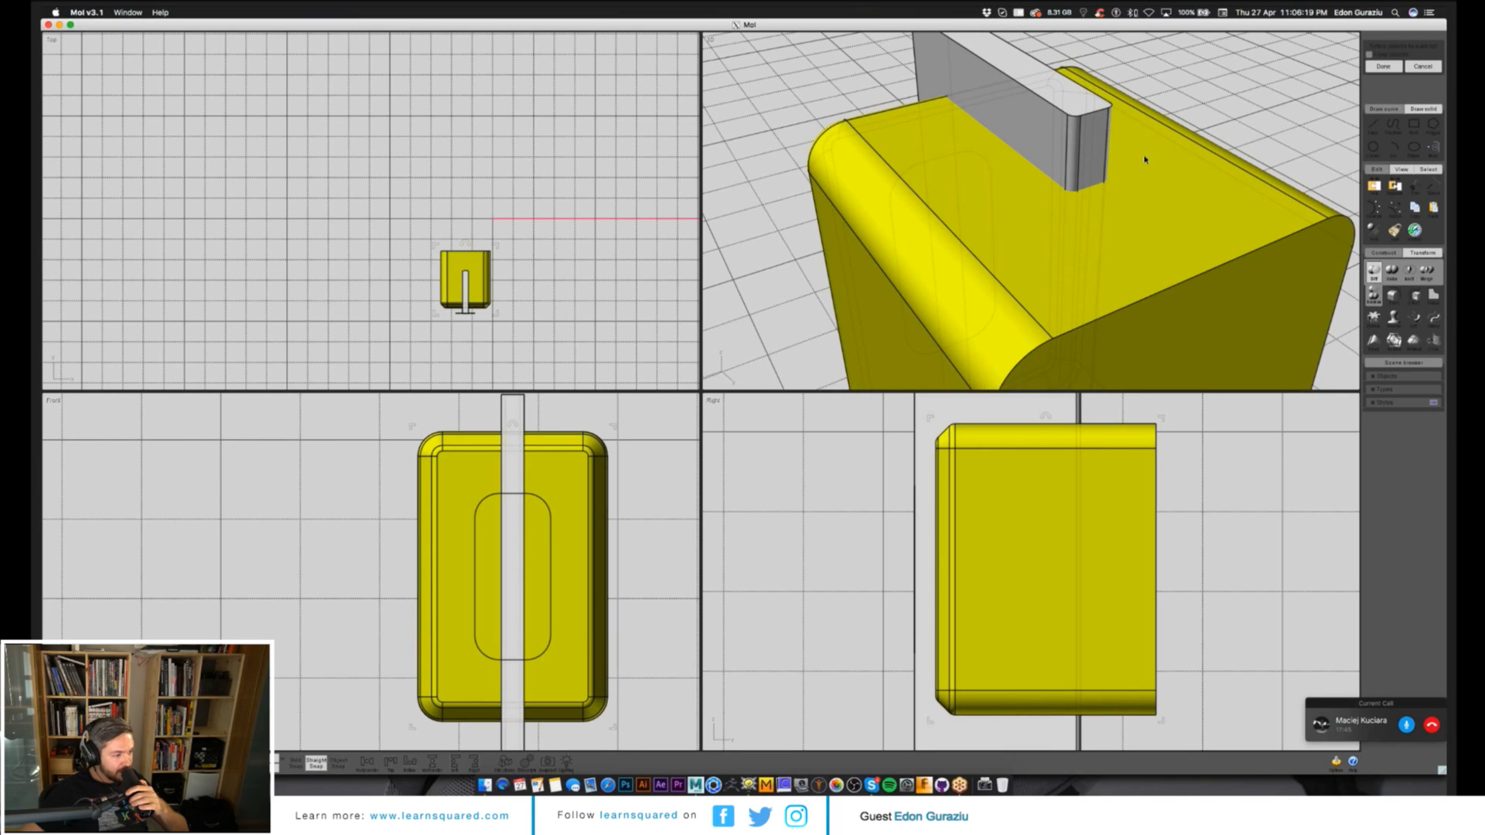
pyautogui.press('Return')
# Turn the rounded outline into a solid with edges filleted at 0.05 and place it inside the slotted block's front.
pyautogui.moveTo(1145, 160); pyautogui.dragTo(1046, 206, button='right')
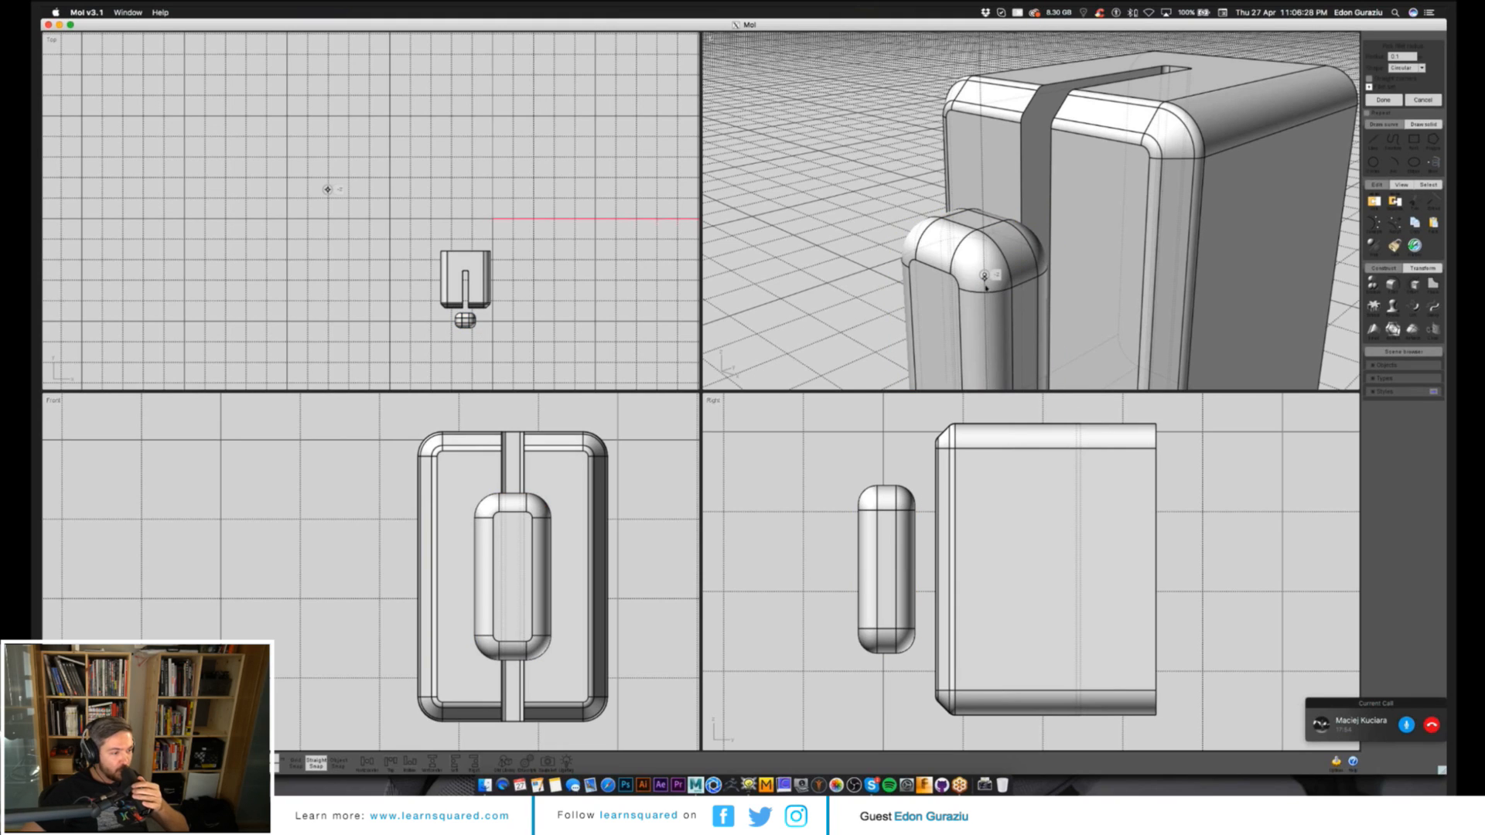
pyautogui.click(1399, 56)
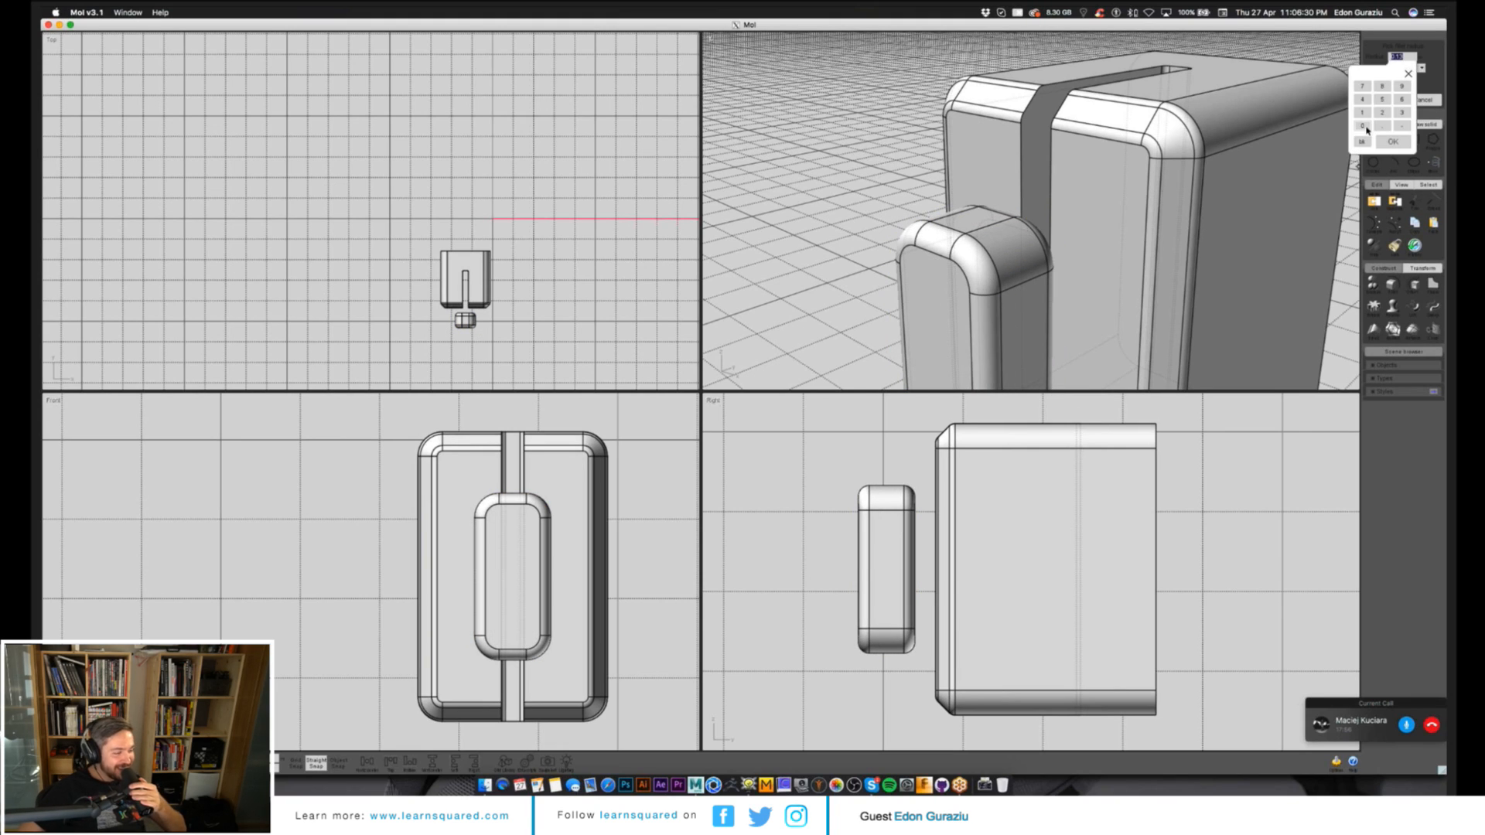
pyautogui.click(1392, 142)
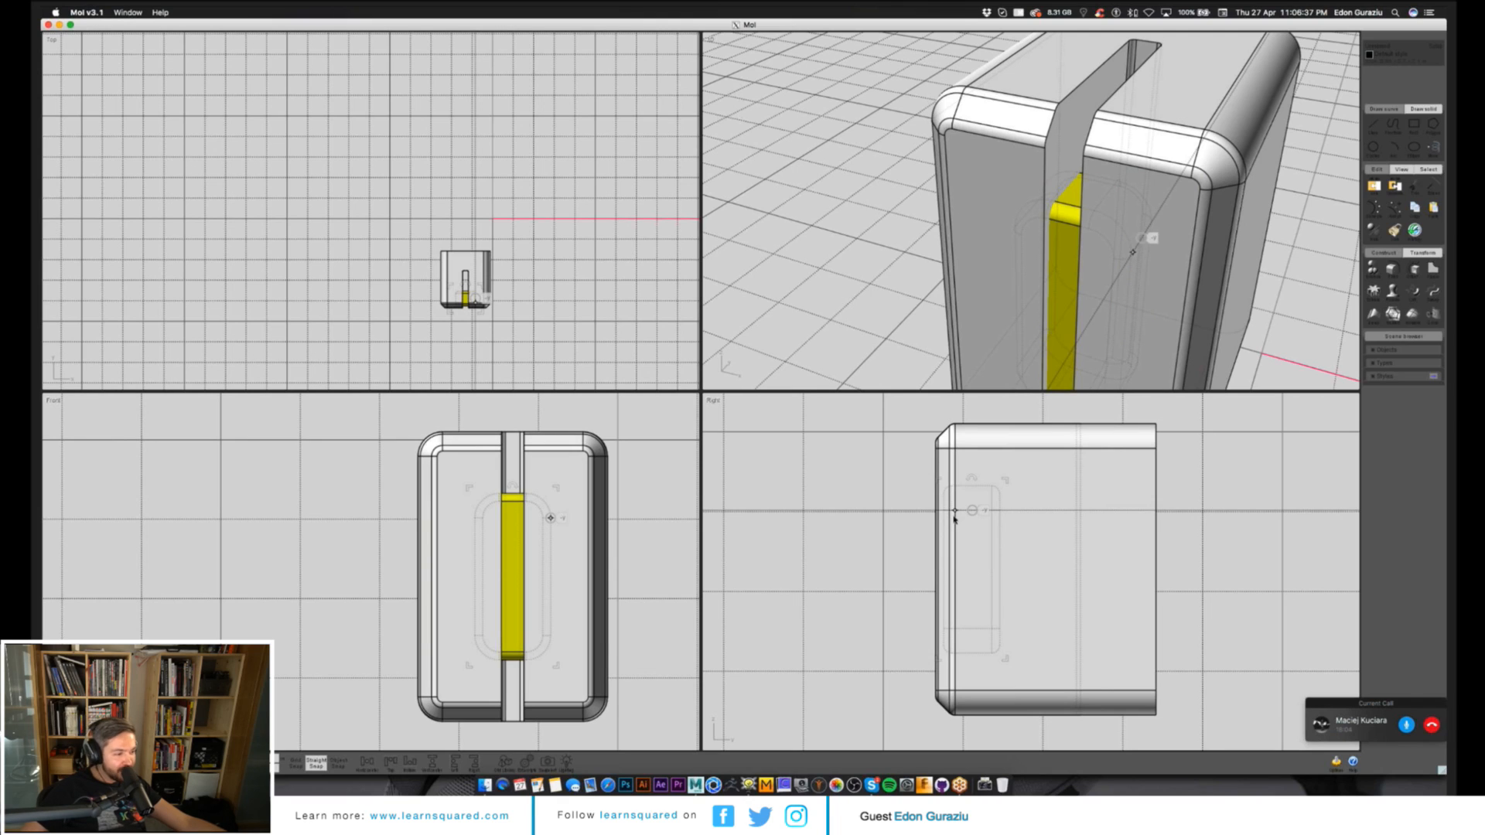
pyautogui.click(1372, 269)
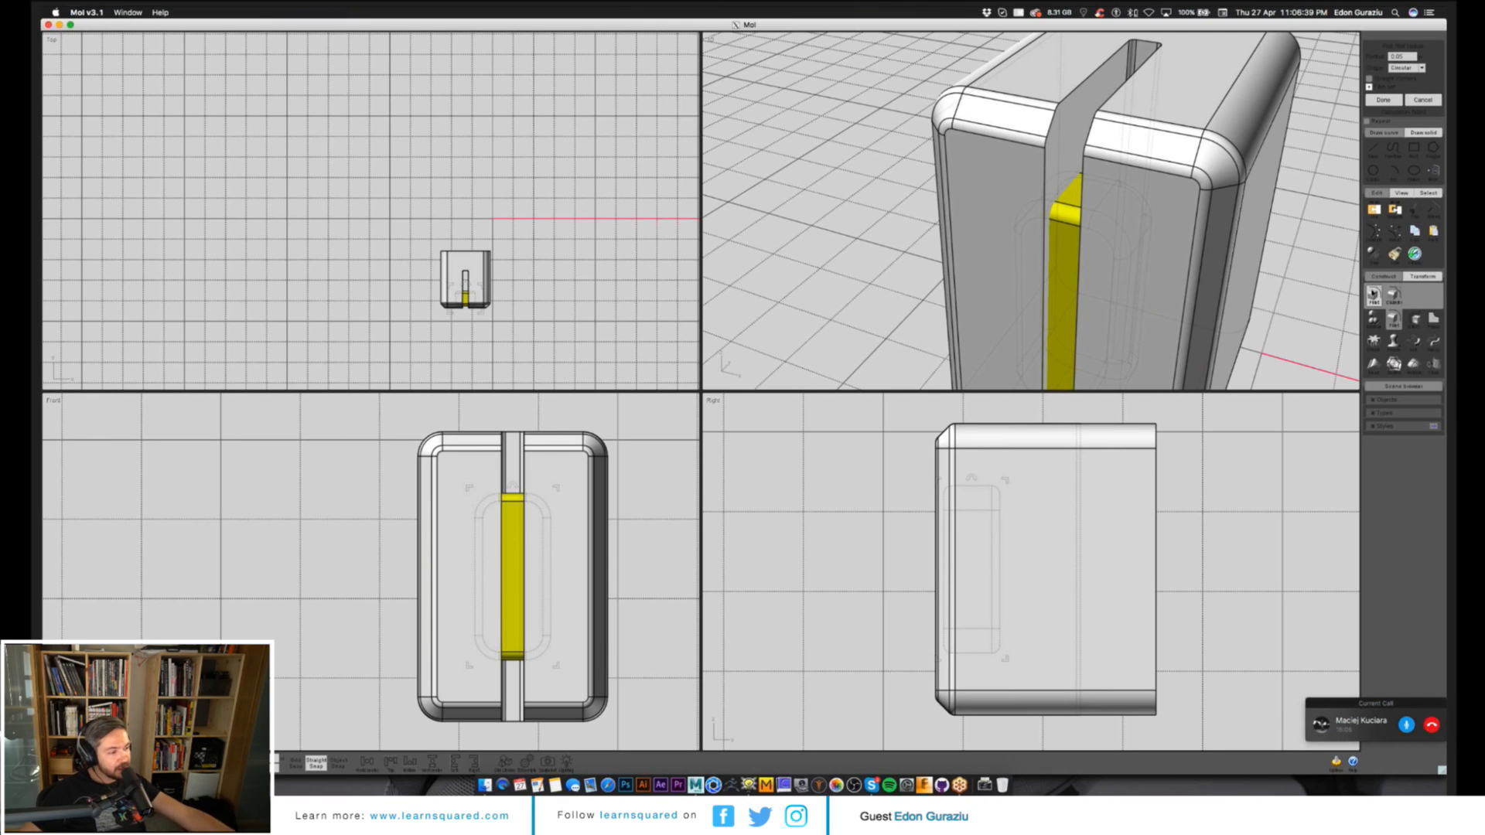
pyautogui.click(1374, 318)
pyautogui.click(1374, 295)
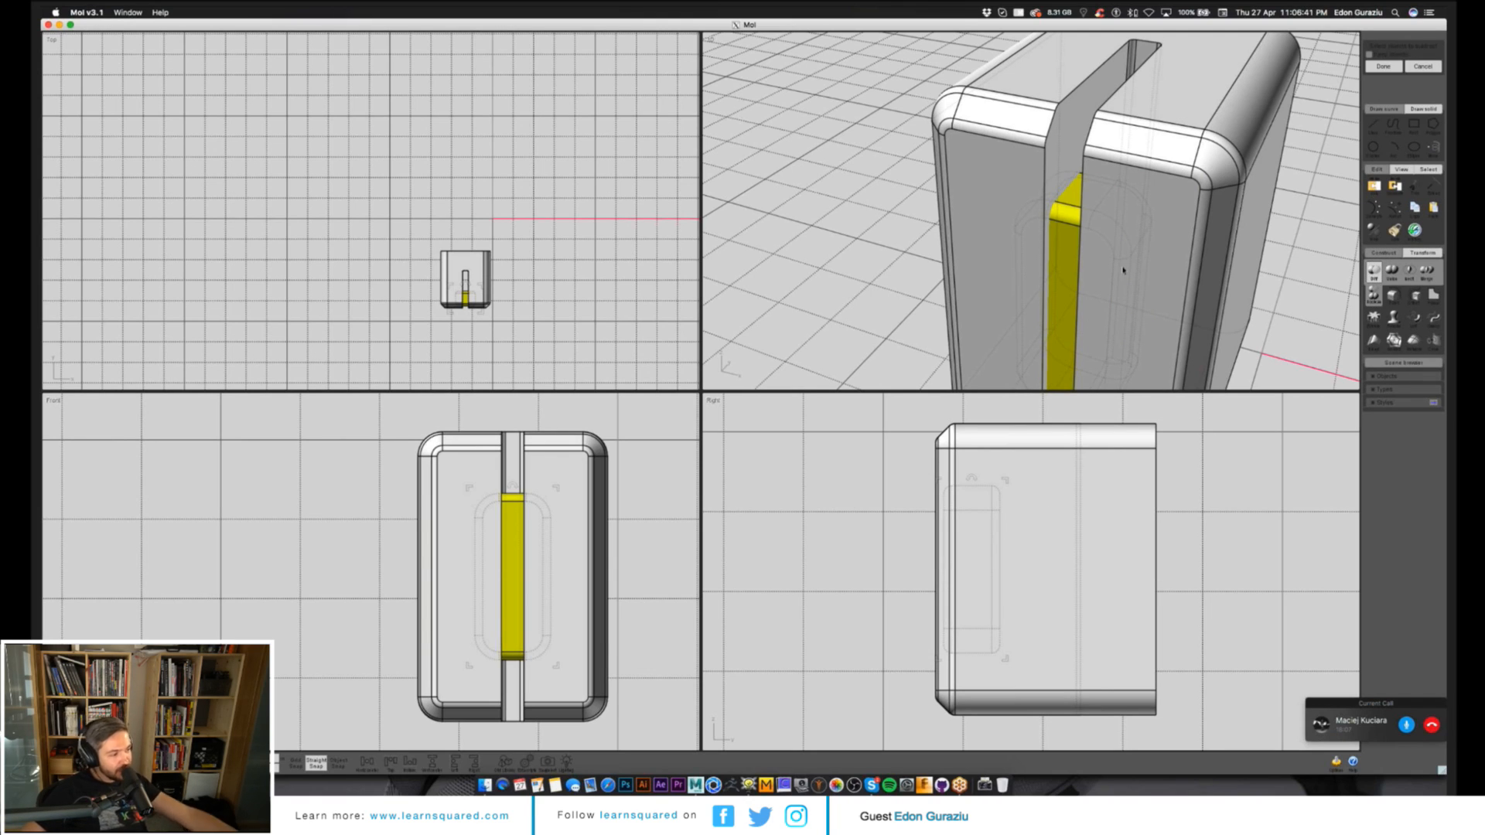
pyautogui.rightClick(1124, 268)
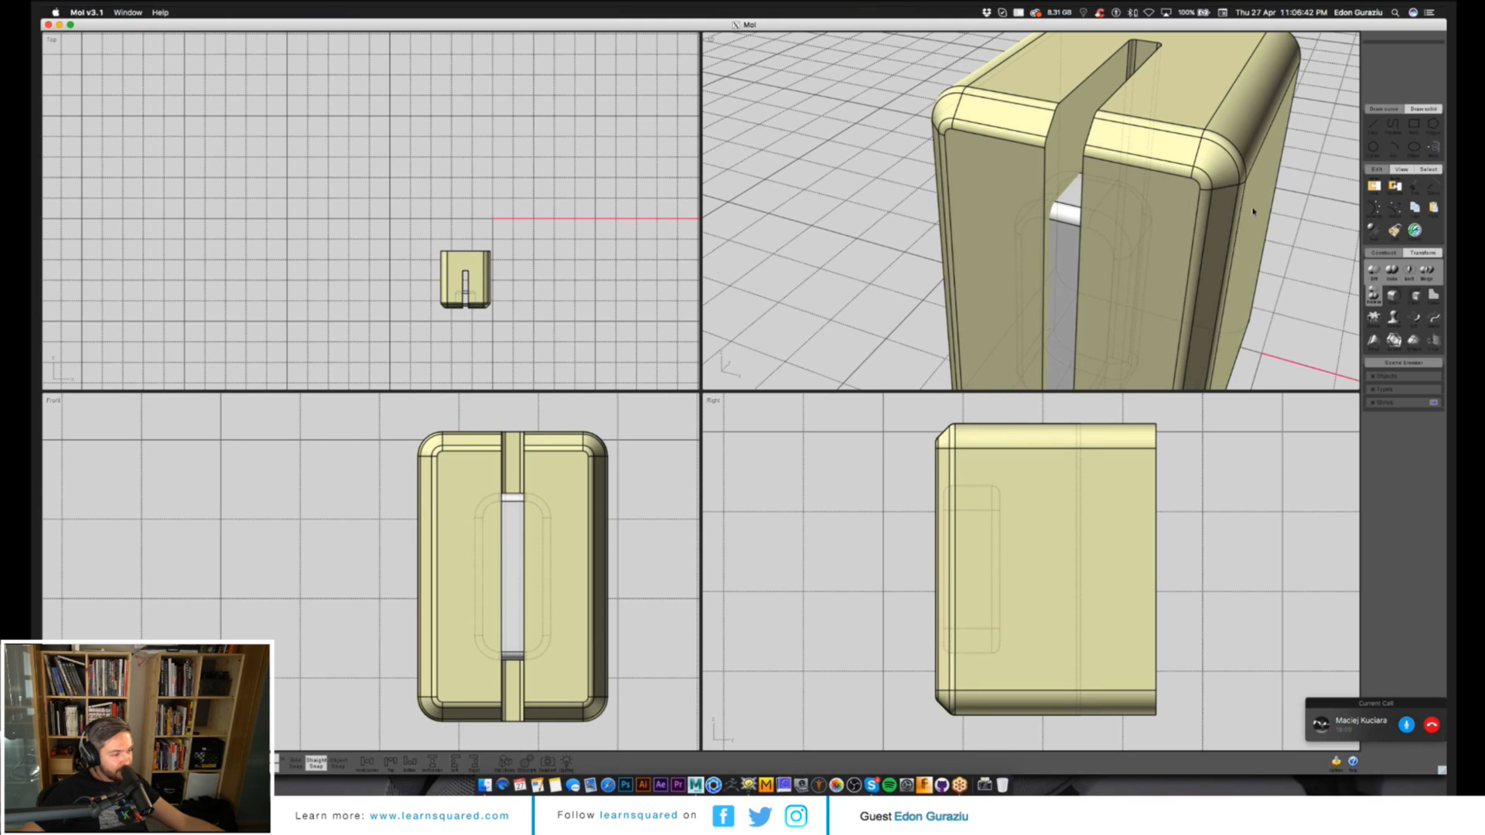
# Boolean-subtract the filleted inner solid from the slotted block to hollow out a rounded recess within the slot.
pyautogui.click(1254, 212)
pyautogui.click(1374, 271)
pyautogui.click(1074, 209)
pyautogui.rightClick(1138, 232)
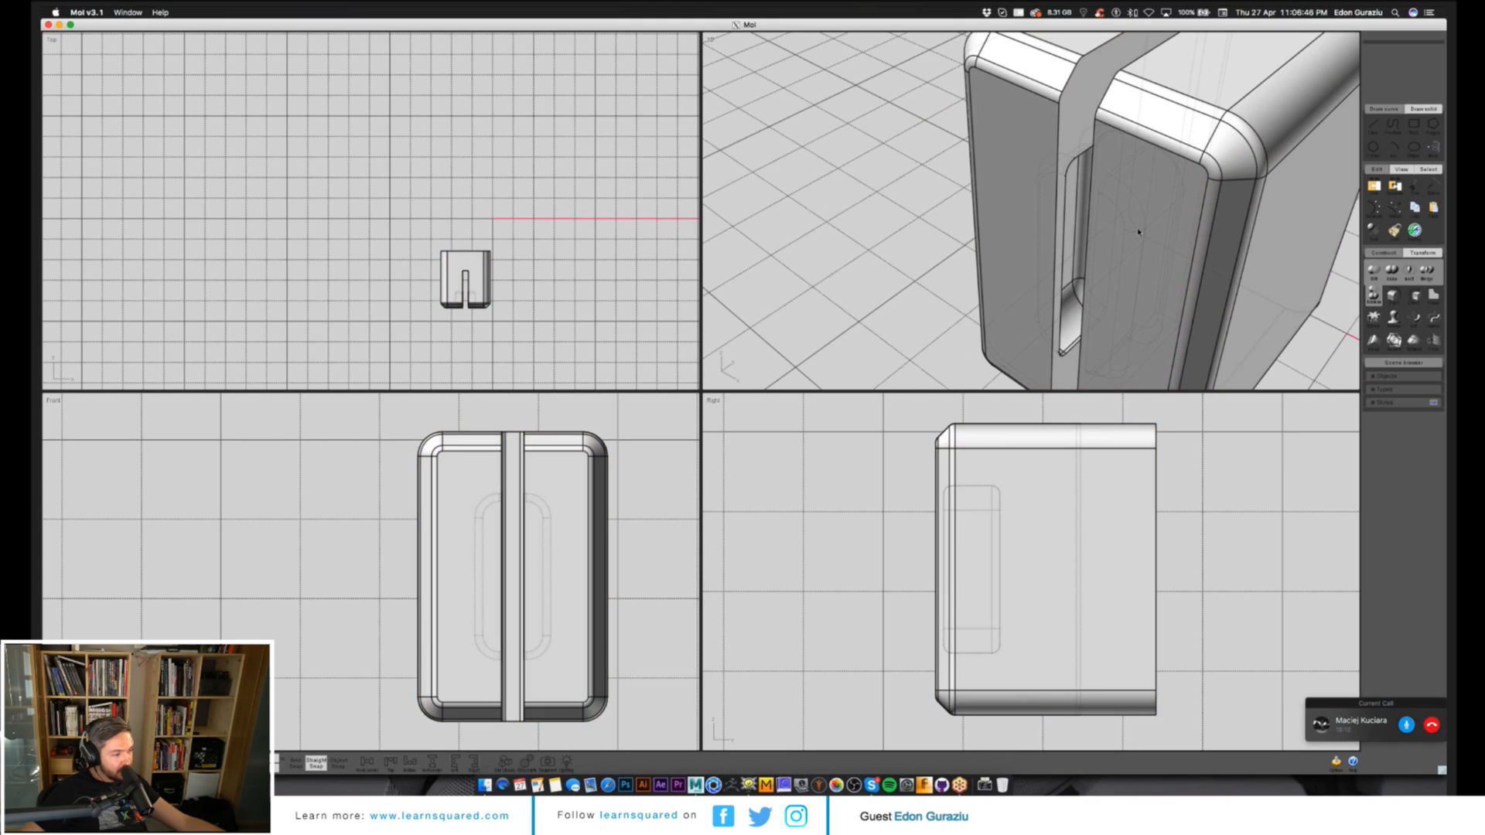
# Chamfer the vertical slot's rim edges on the block's top and underside with a distance of 0.05.
pyautogui.click(1144, 113)
pyautogui.moveTo(1138, 231); pyautogui.dragTo(1093, 190, button='right')
pyautogui.click(1093, 190)
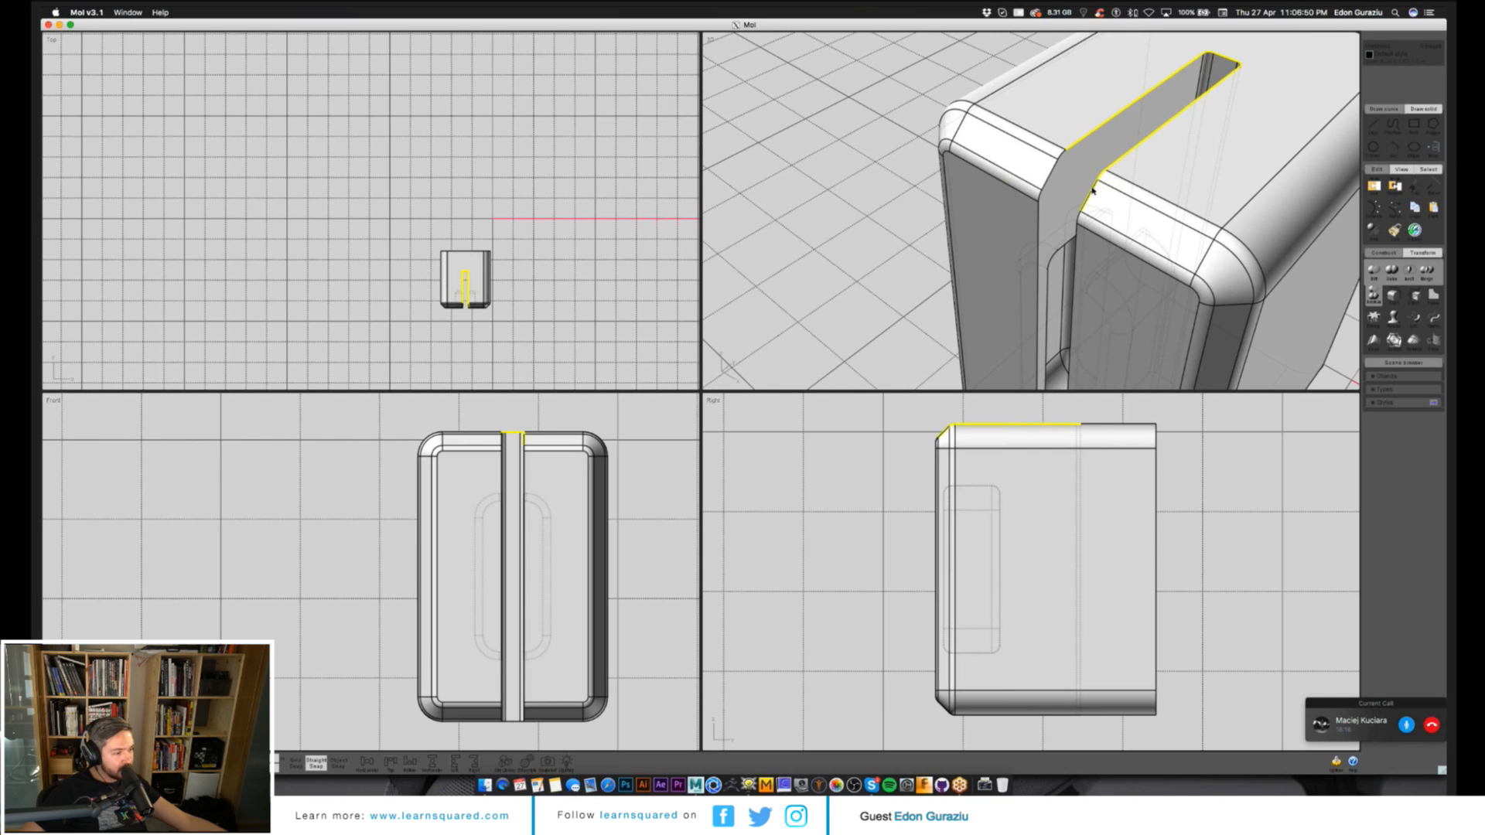
pyautogui.click(1041, 207)
pyautogui.click(1040, 213)
pyautogui.moveTo(1041, 213)
pyautogui.mouseDown(button='right')
pyautogui.moveTo(1093, 243)
pyautogui.moveTo(1024, 207)
pyautogui.mouseUp(button='right')
pyautogui.click(1244, 336)
pyautogui.click(1239, 330)
pyautogui.press('c')
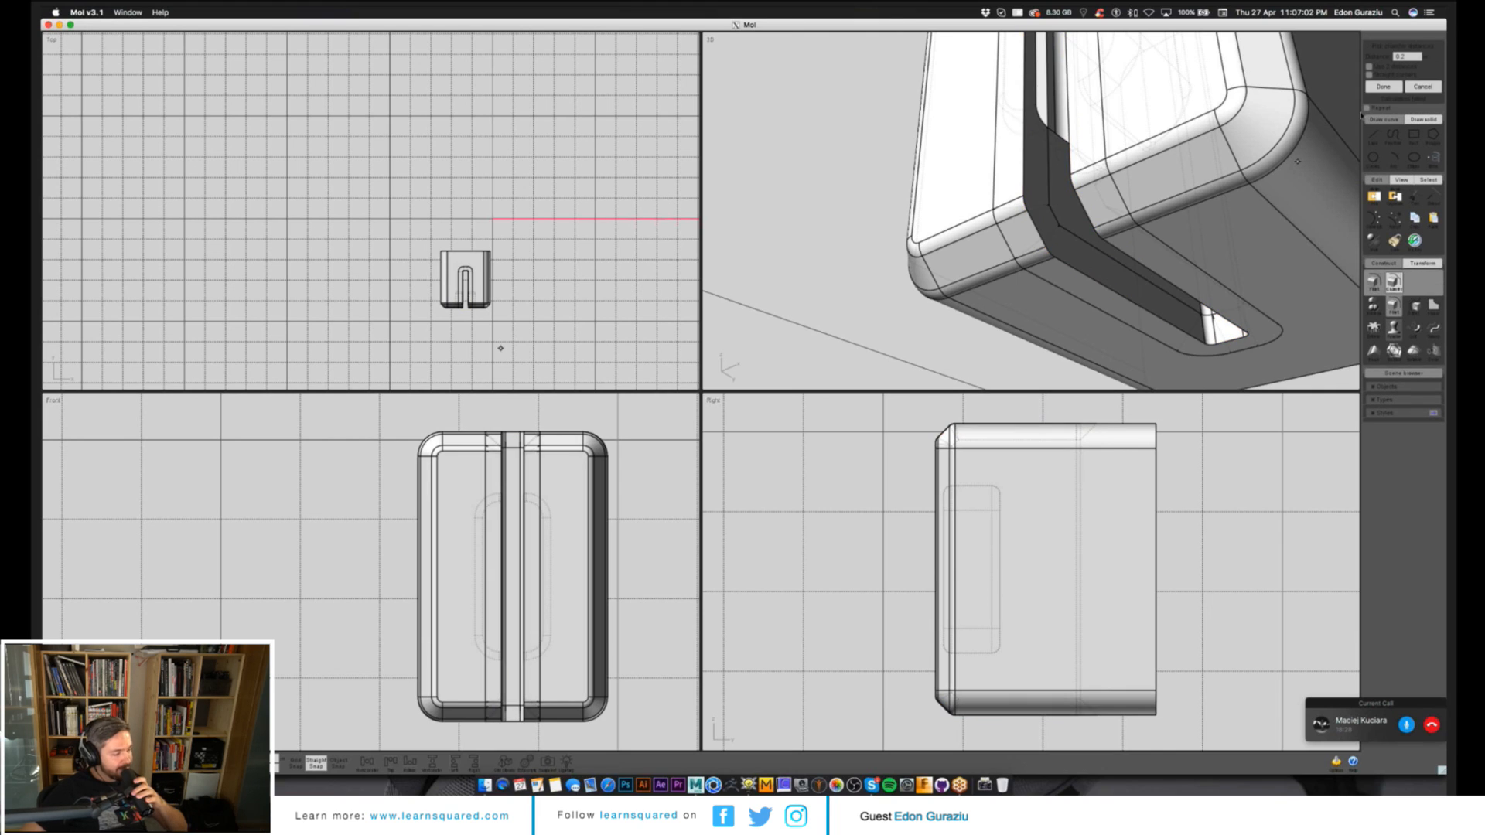
pyautogui.click(1405, 57)
pyautogui.write('0.0')
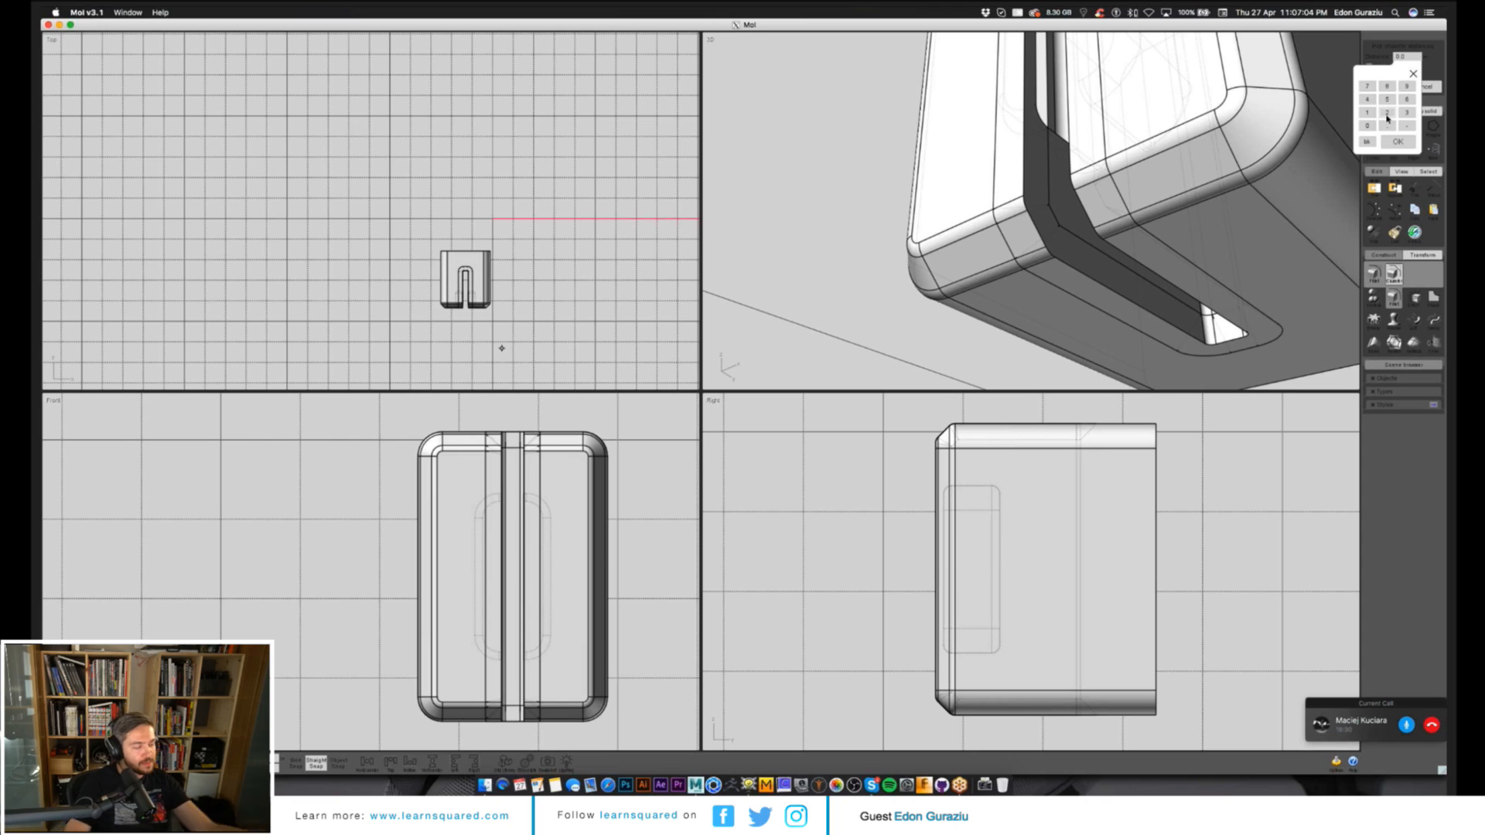
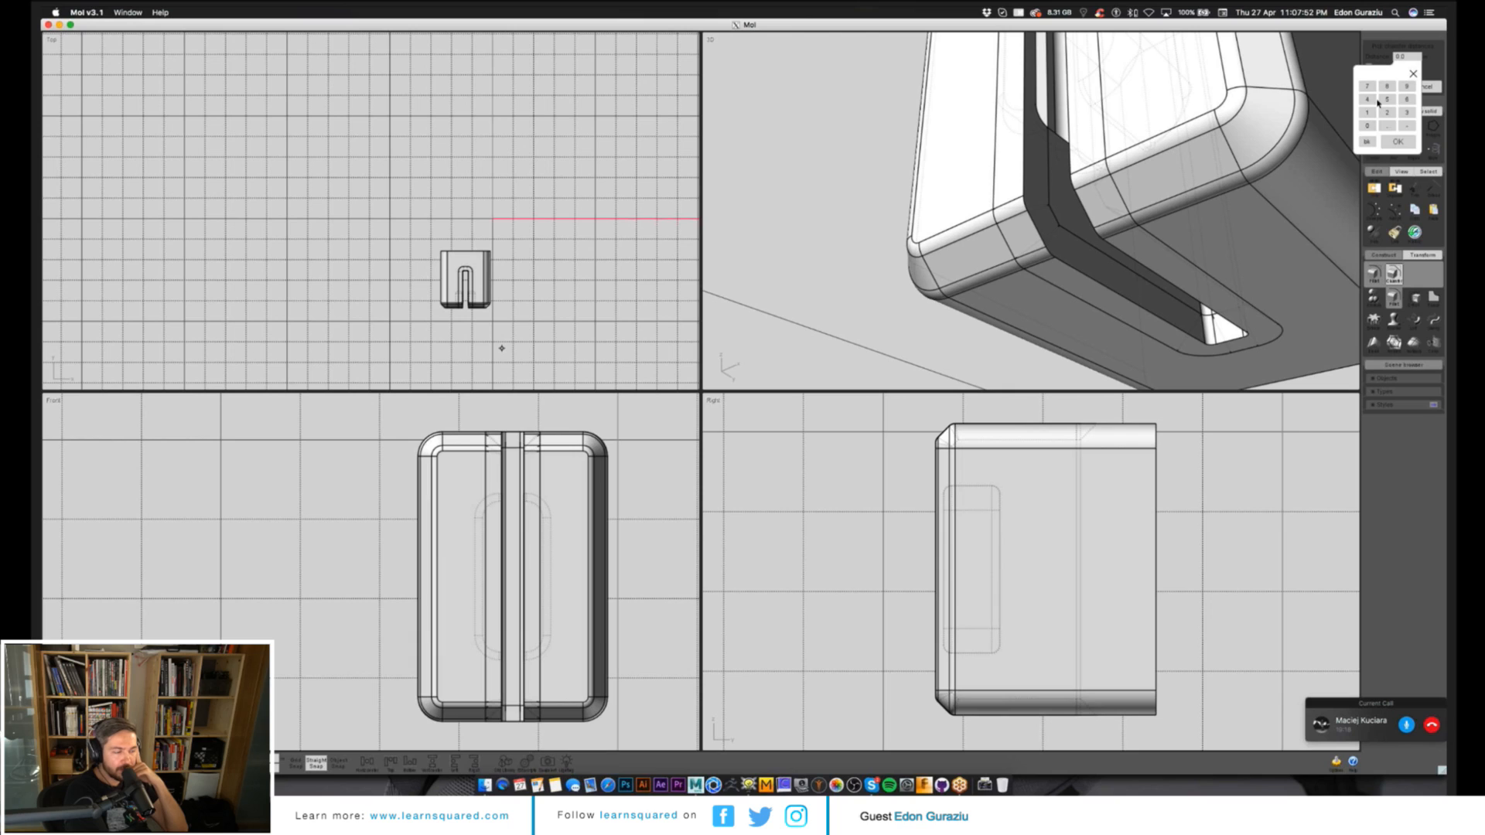
pyautogui.click(1378, 110)
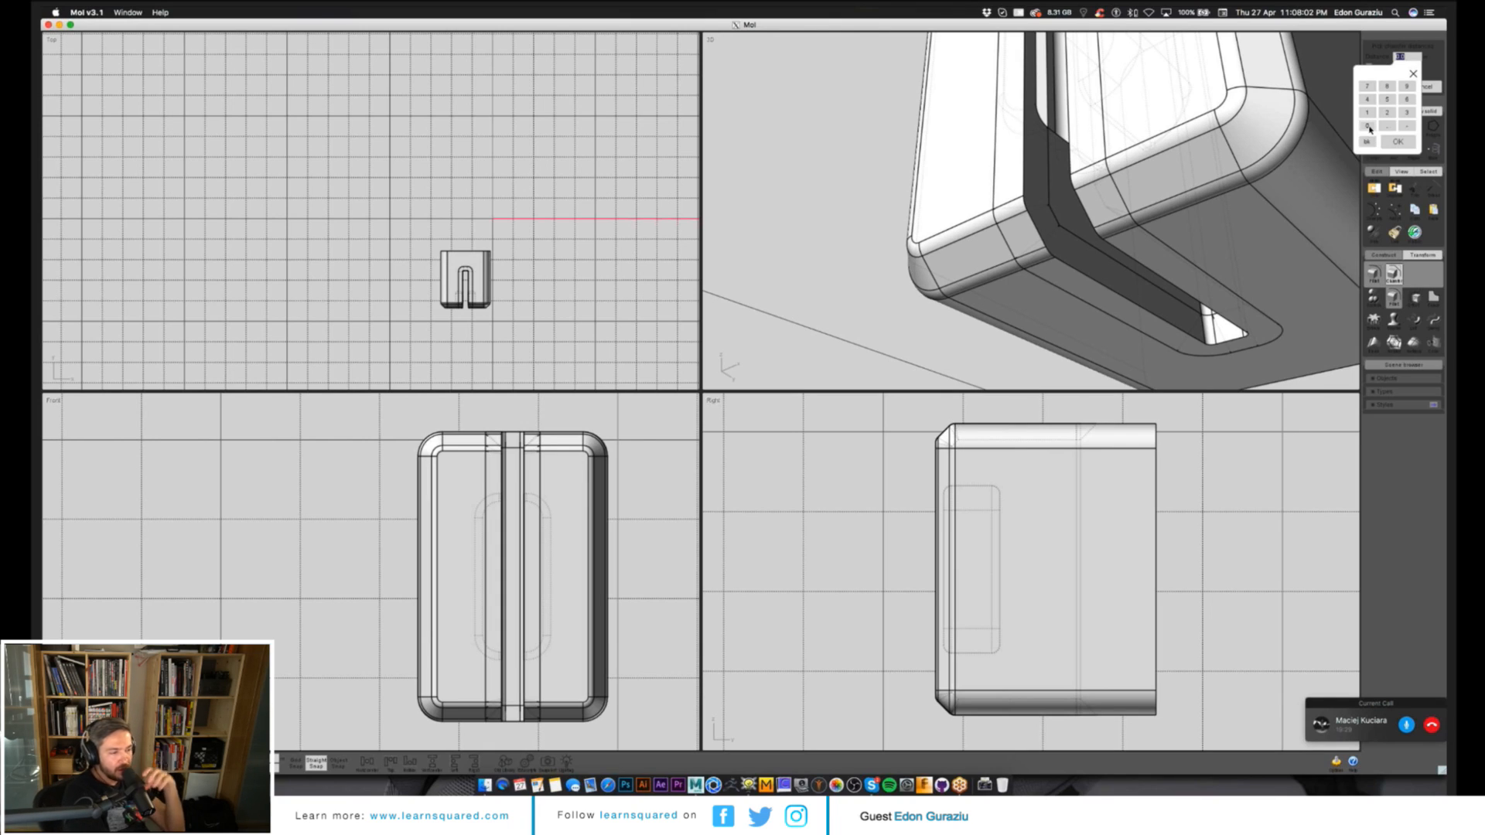
pyautogui.write('021')
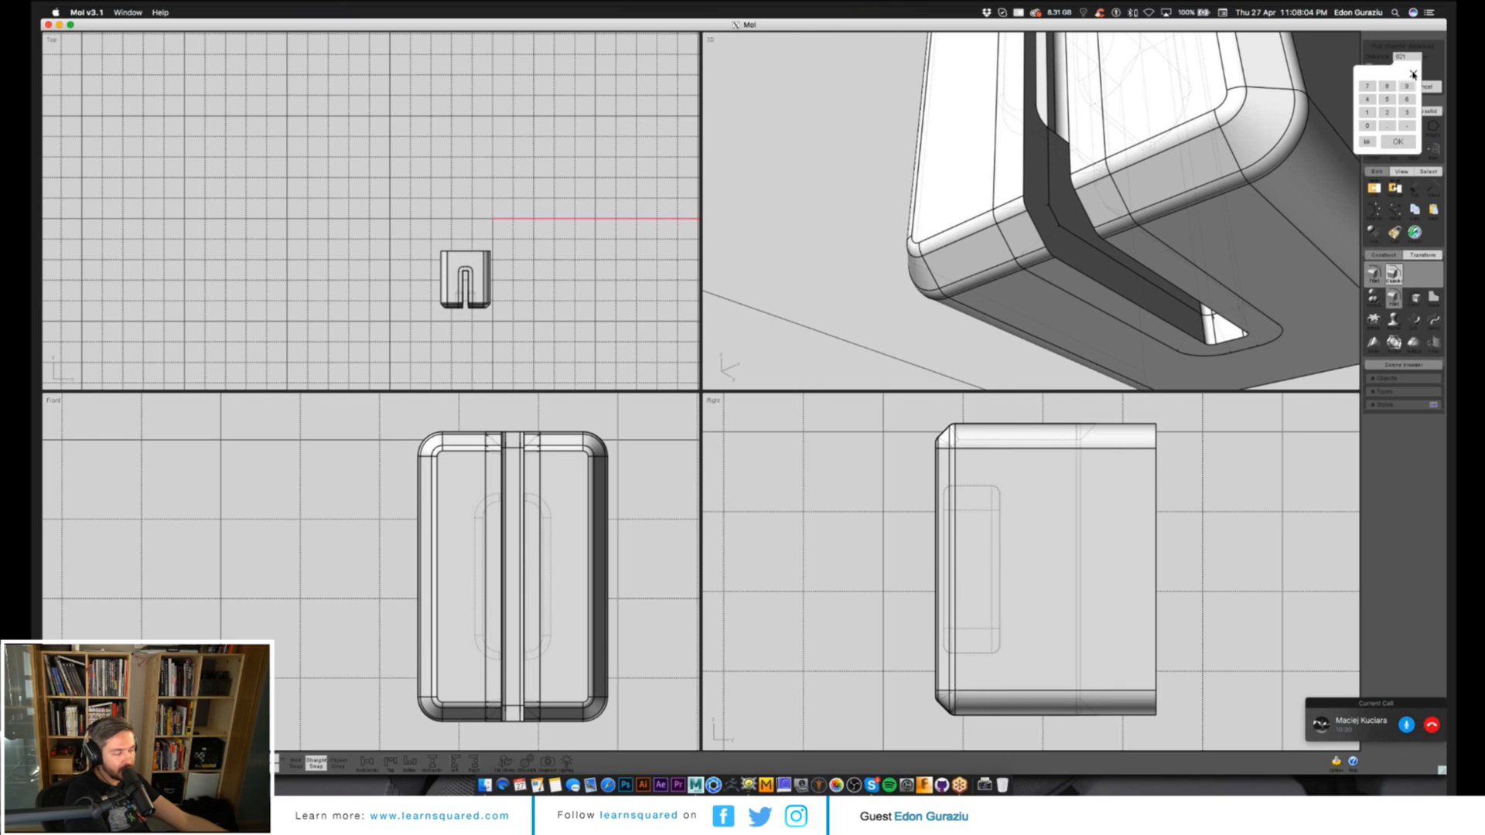
pyautogui.press('BackSpace')
pyautogui.press('BackSpace')
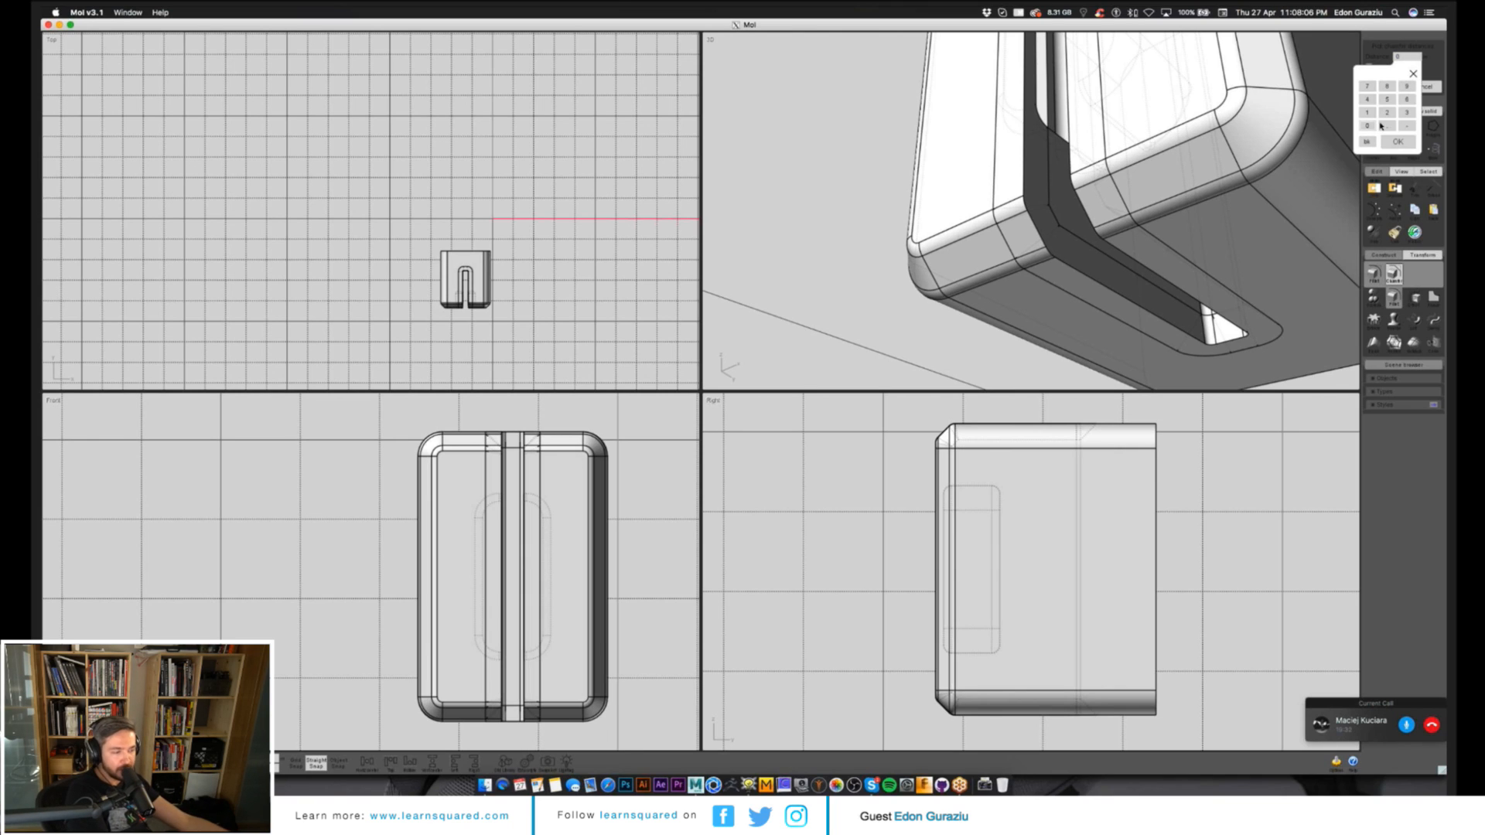
pyautogui.write('.05')
pyautogui.press('Return')
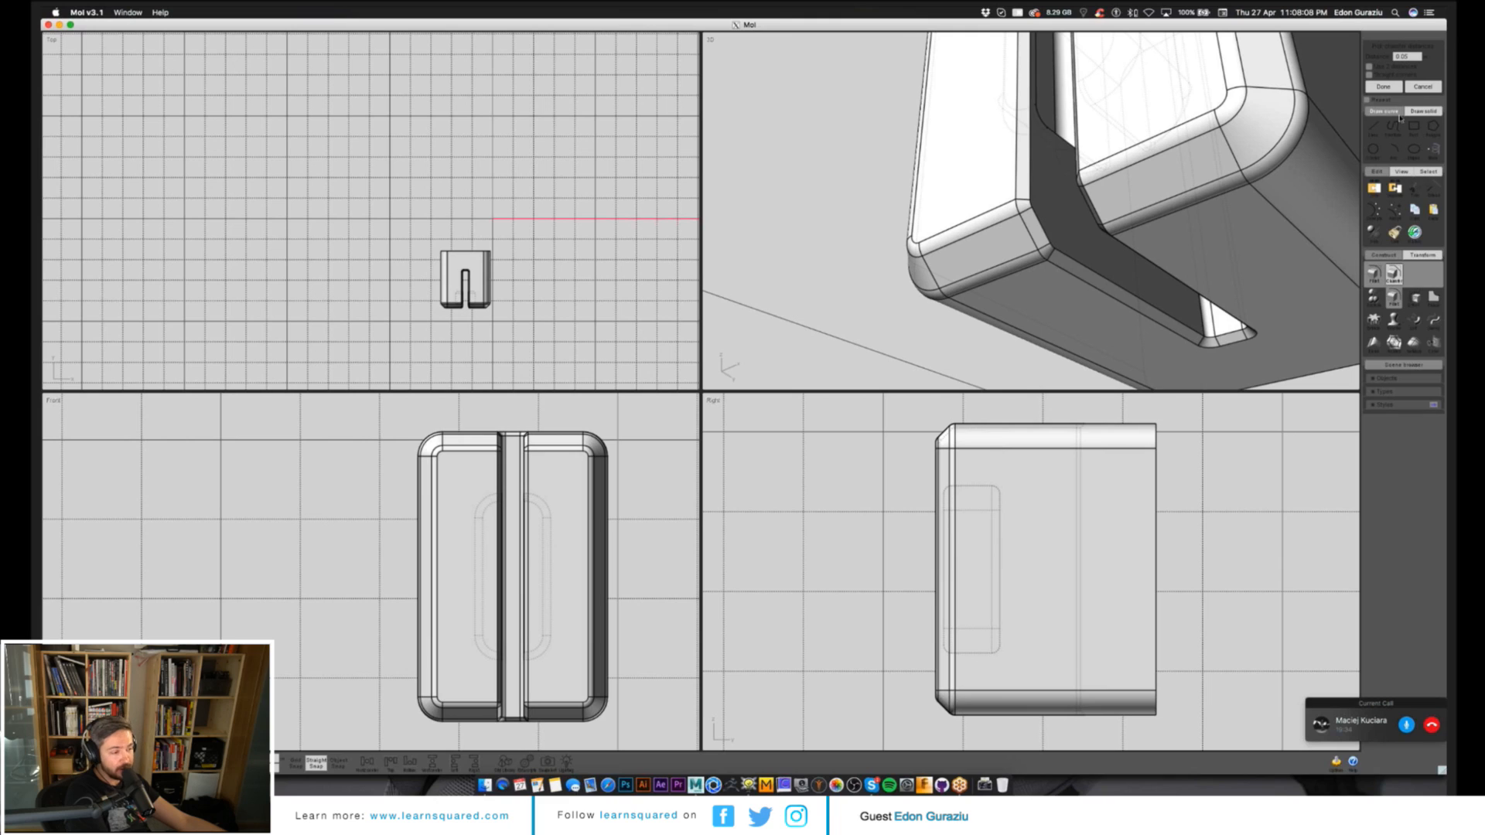
# Set the slot chamfer's distance to 0.03 and finish it.
pyautogui.click(1403, 57)
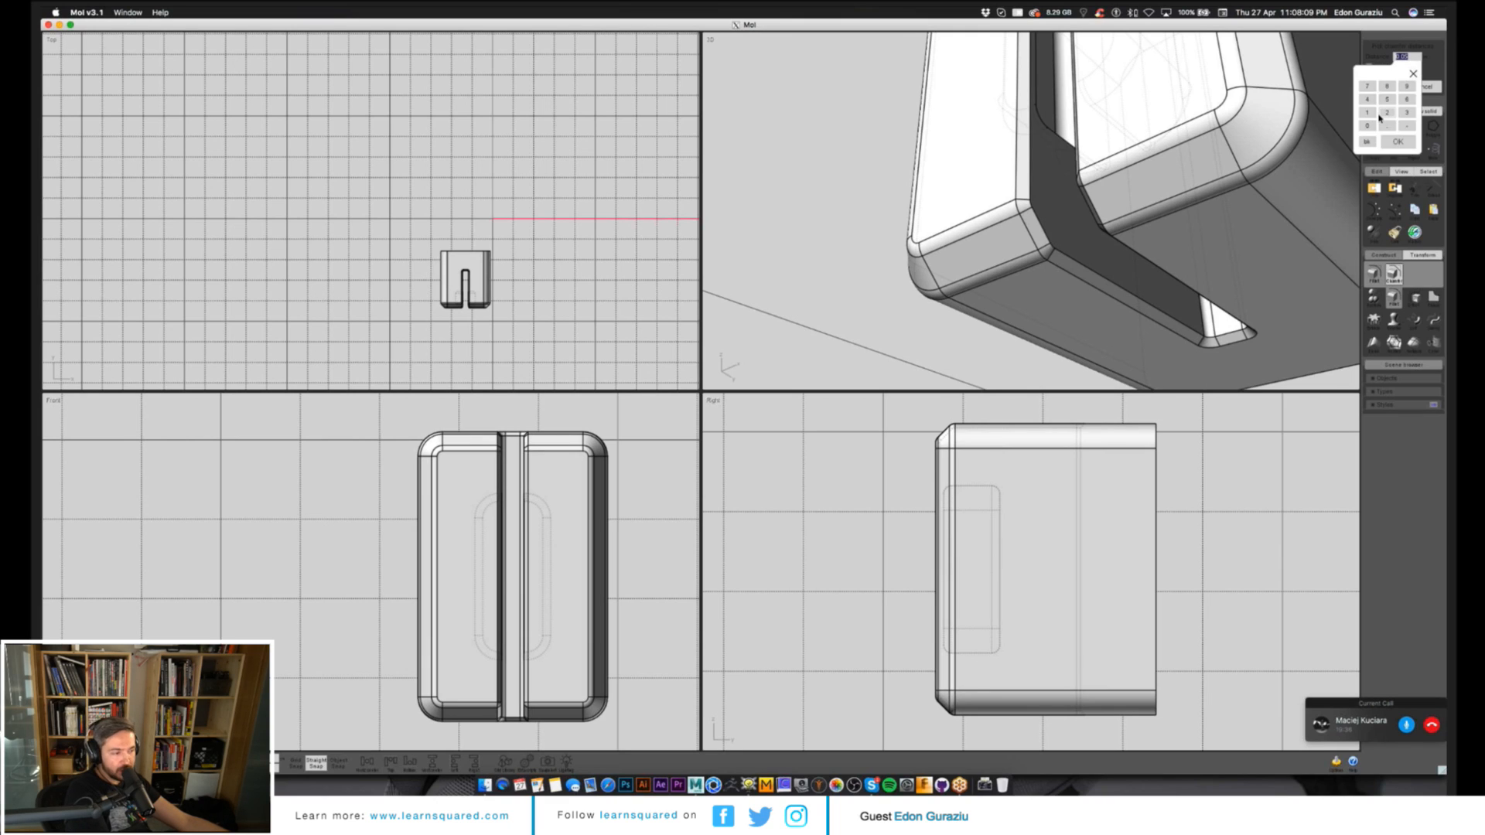
pyautogui.write('0.03')
pyautogui.press('Return')
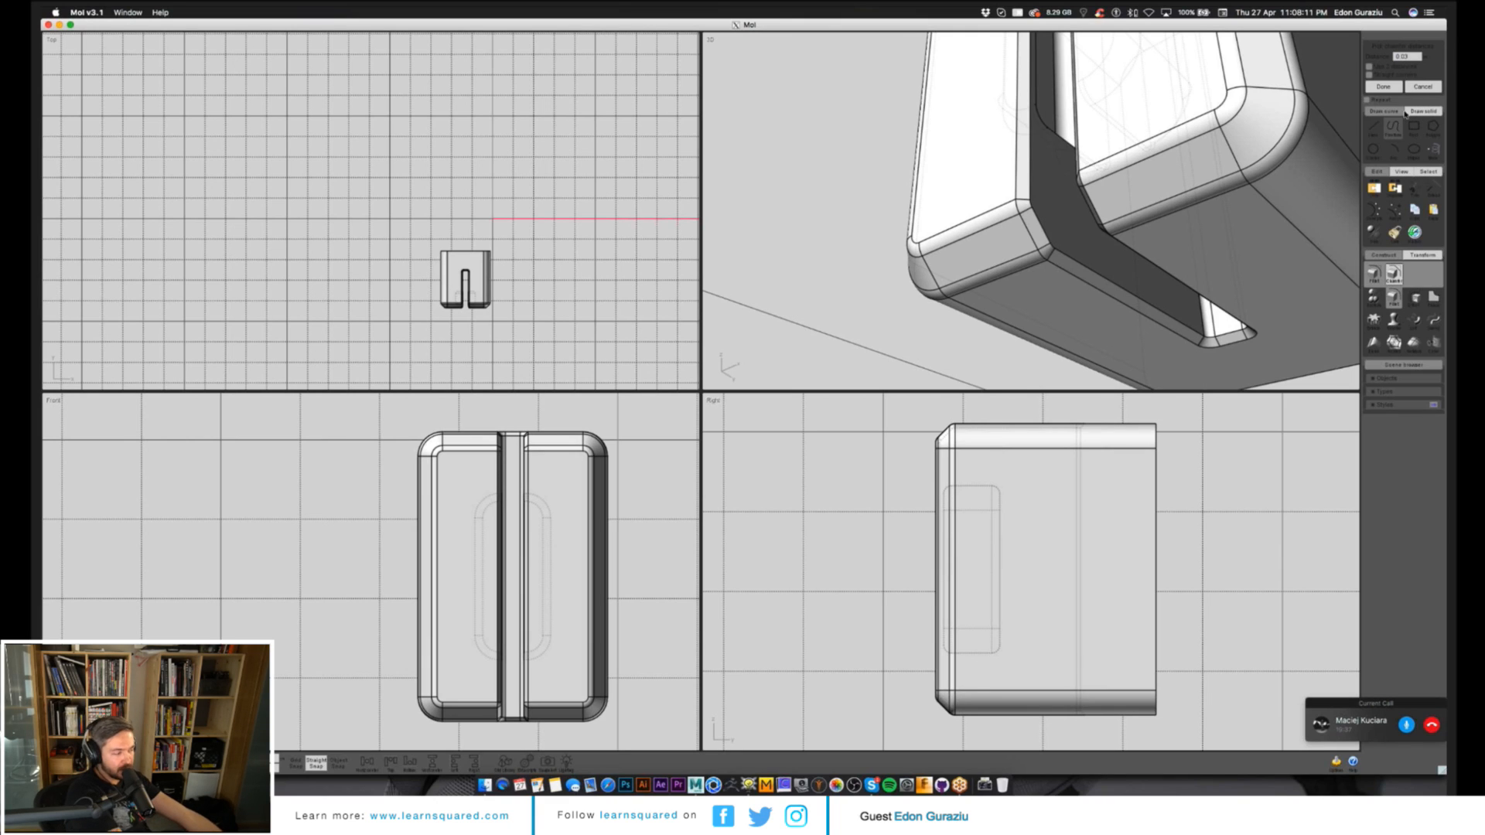
pyautogui.click(1391, 87)
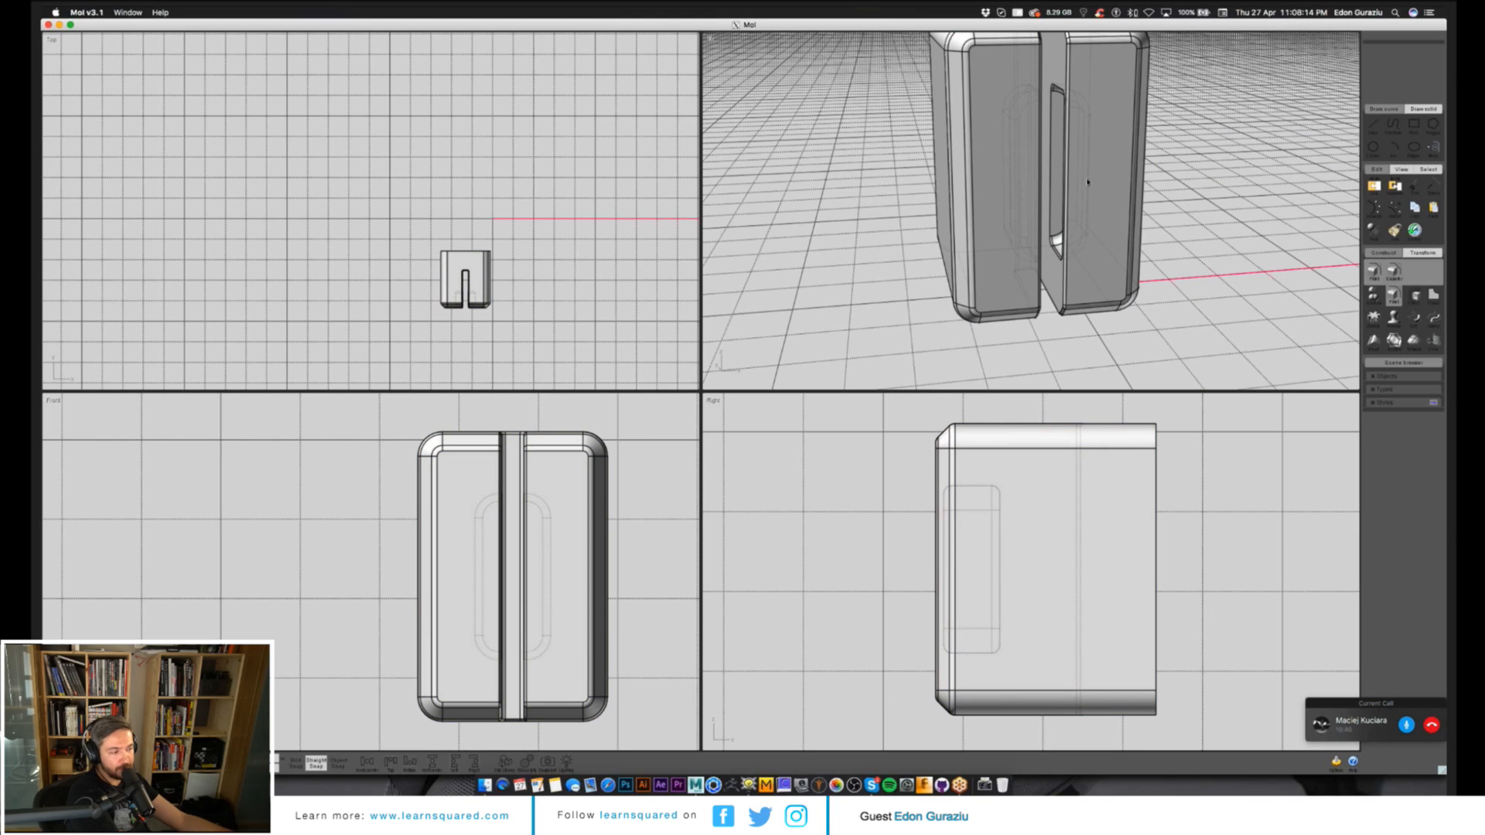
# Draw a small closed triangle in the front view over the upper end of the rounded recess, beside the slot, pointing away from it.
pyautogui.moveTo(1088, 183); pyautogui.dragTo(1141, 193, button='right')
pyautogui.scroll(5, 474, 573)
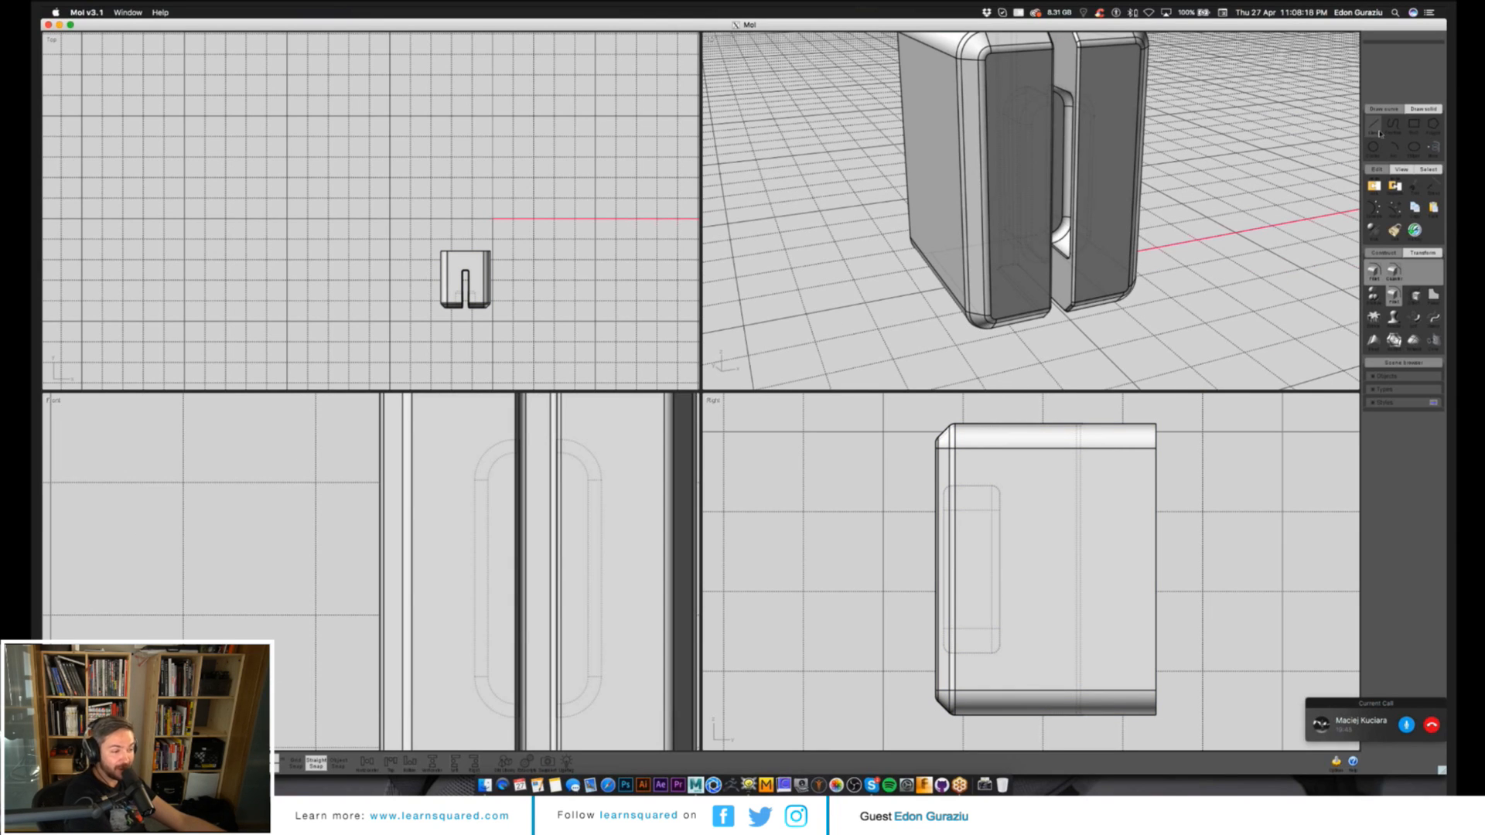
pyautogui.click(1380, 133)
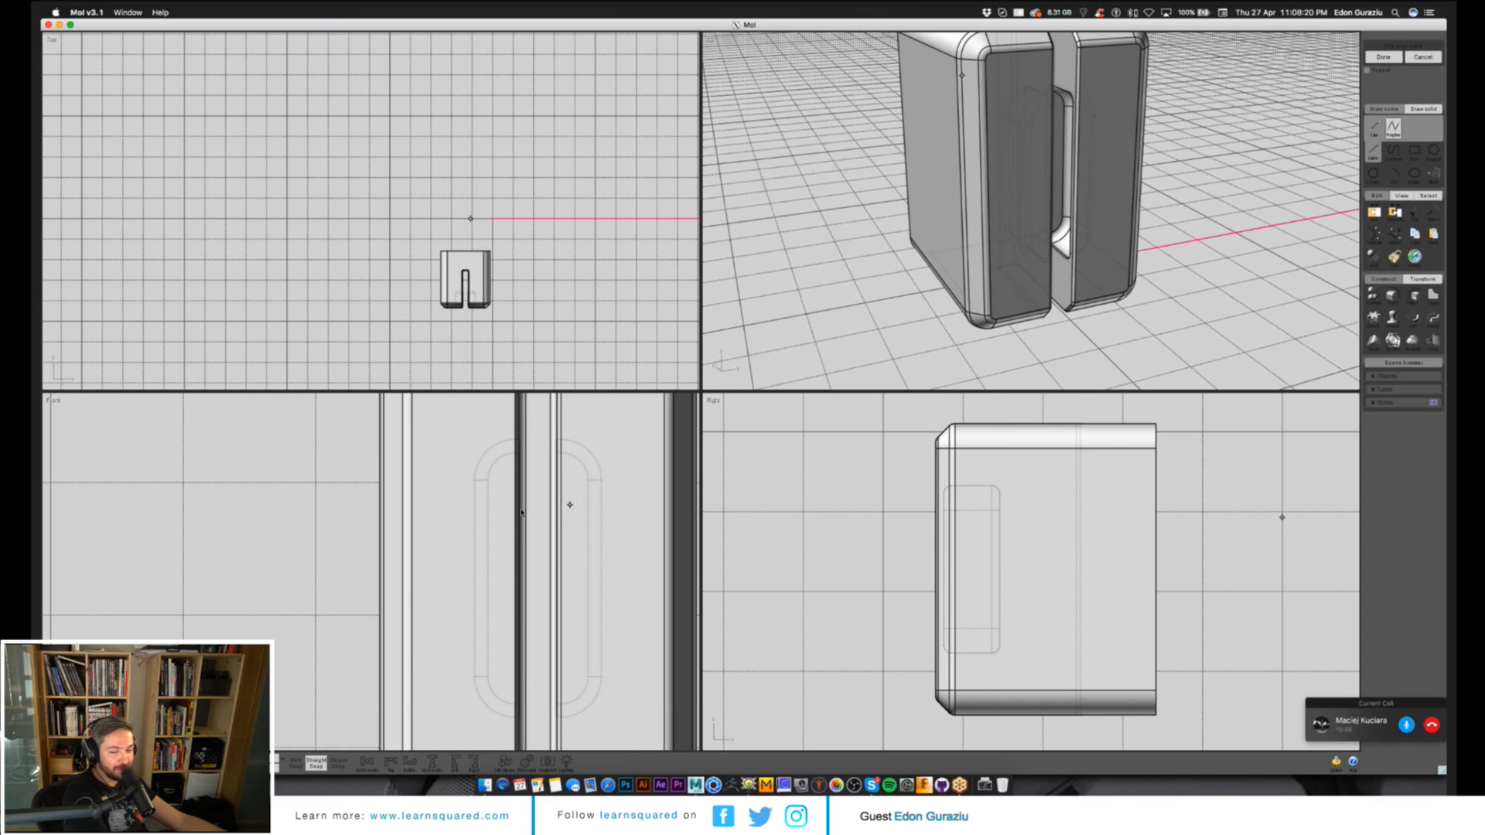
pyautogui.scroll(2, 521, 512)
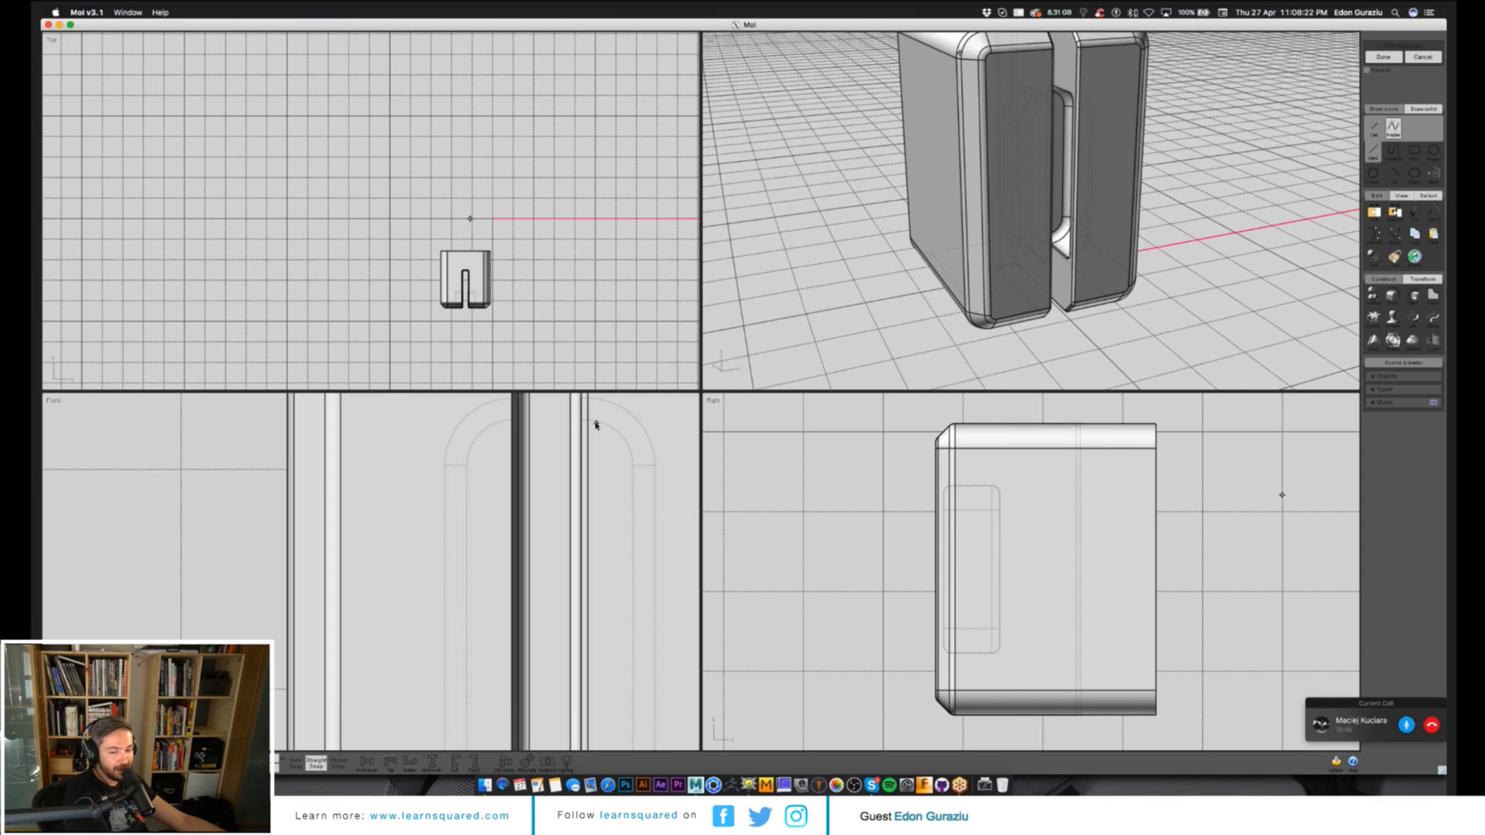
pyautogui.click(597, 421)
pyautogui.click(597, 488)
pyautogui.click(644, 449)
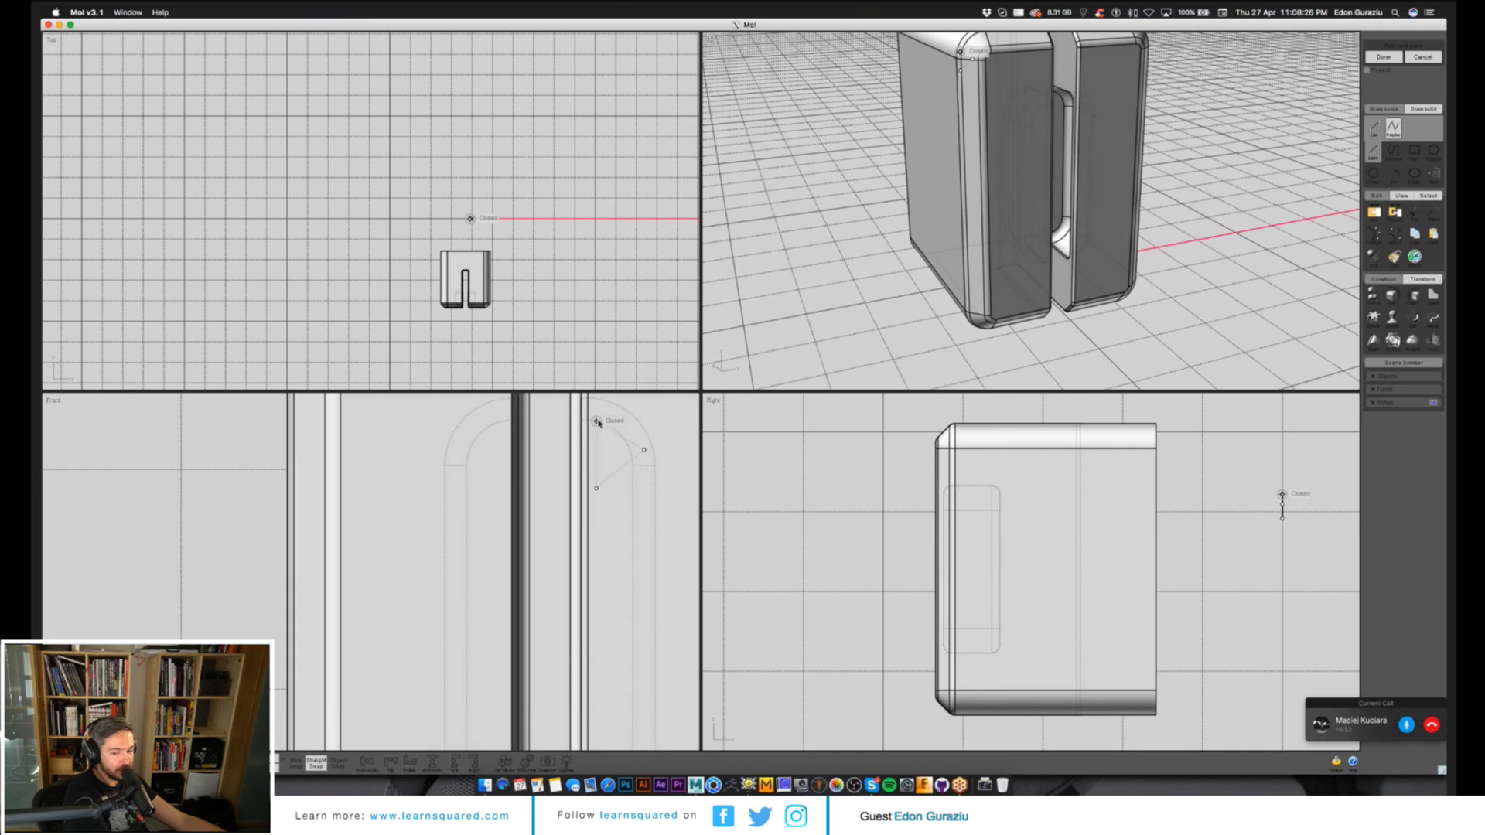
pyautogui.click(597, 422)
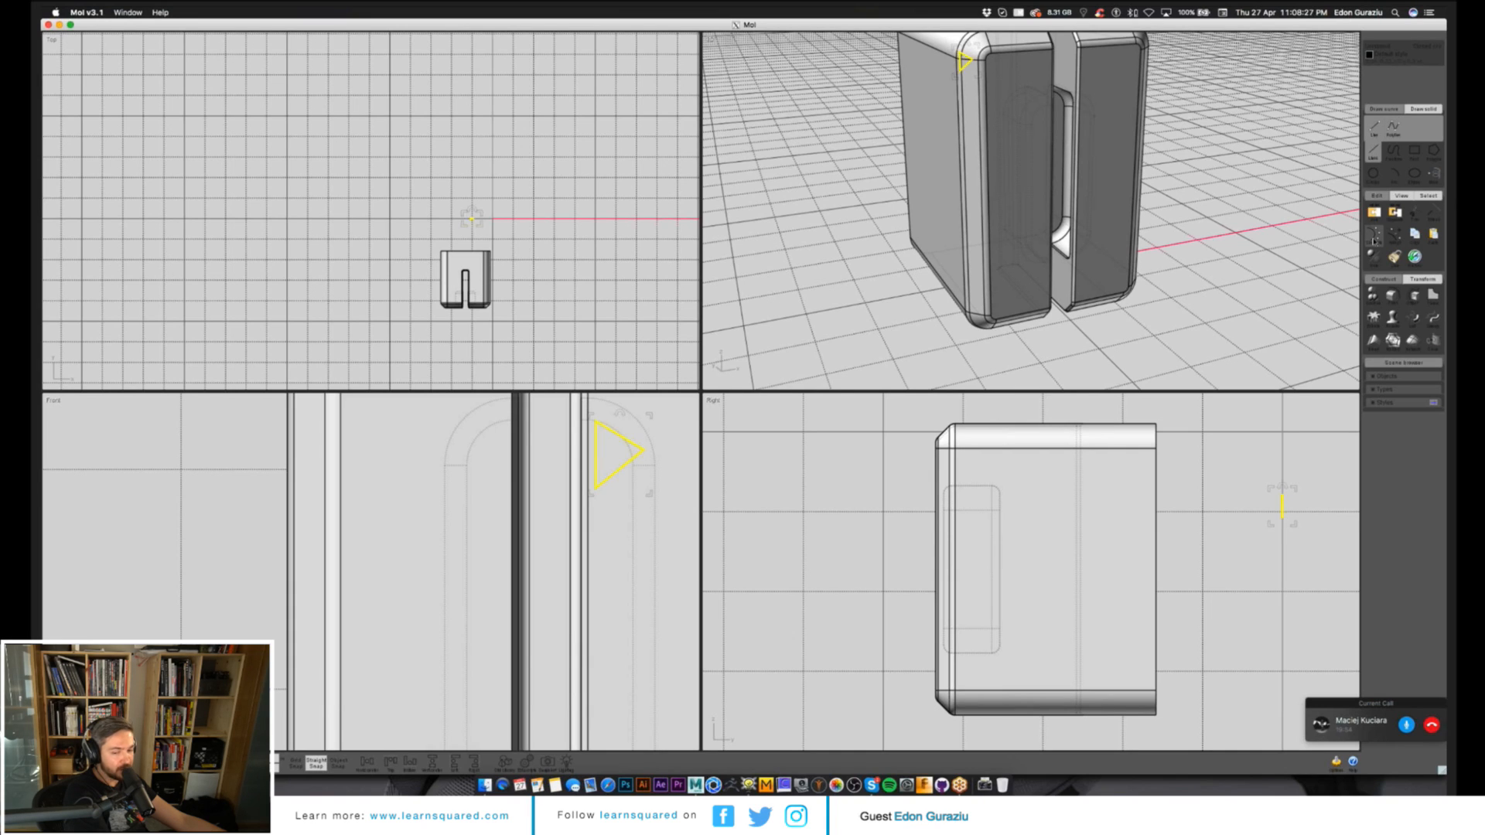
# Show the triangle's control points and align its tip midway between its two other corners.
pyautogui.click(1374, 241)
pyautogui.click(644, 449)
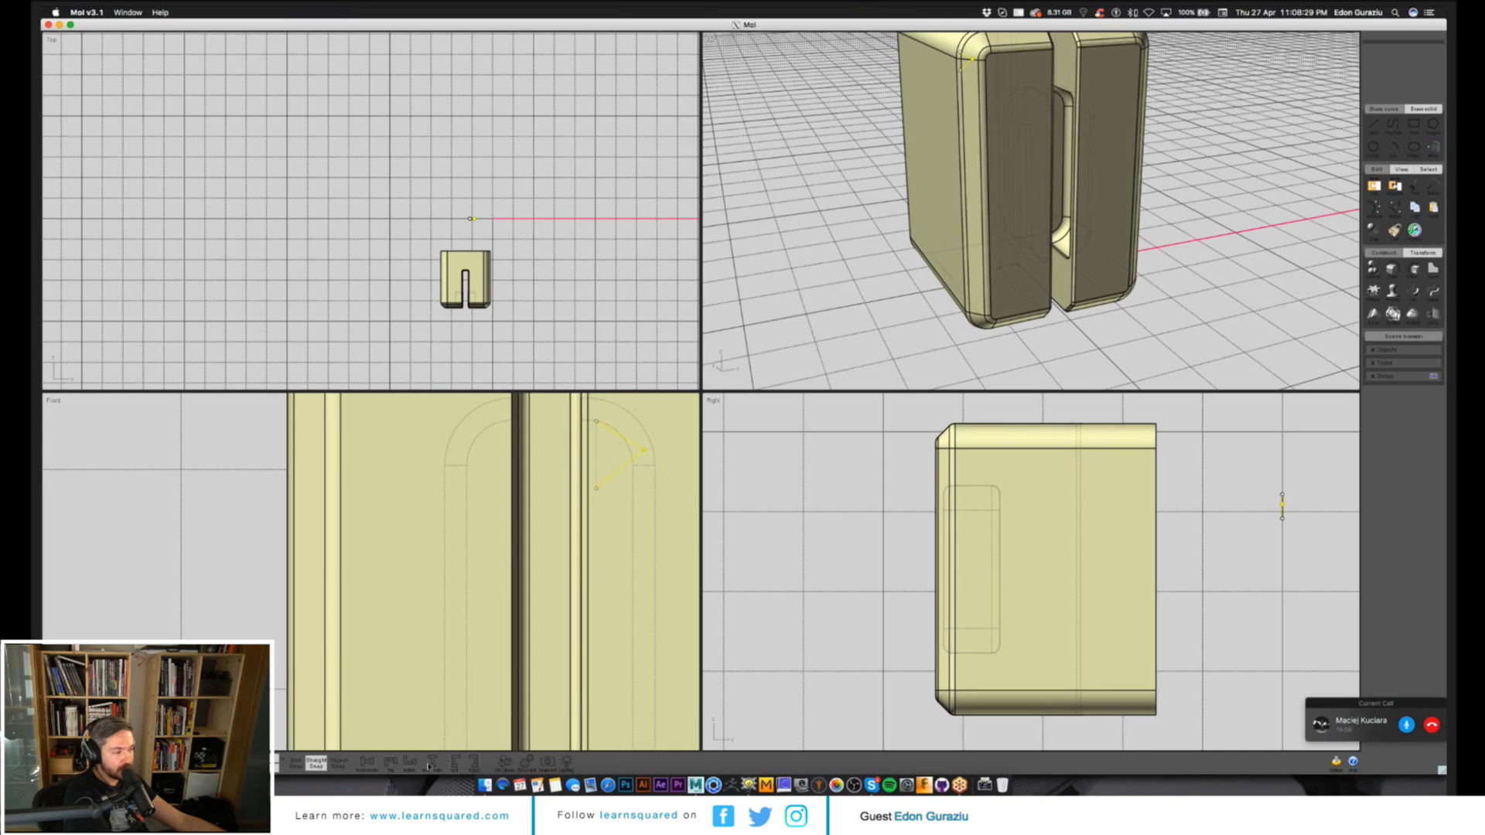
pyautogui.click(367, 764)
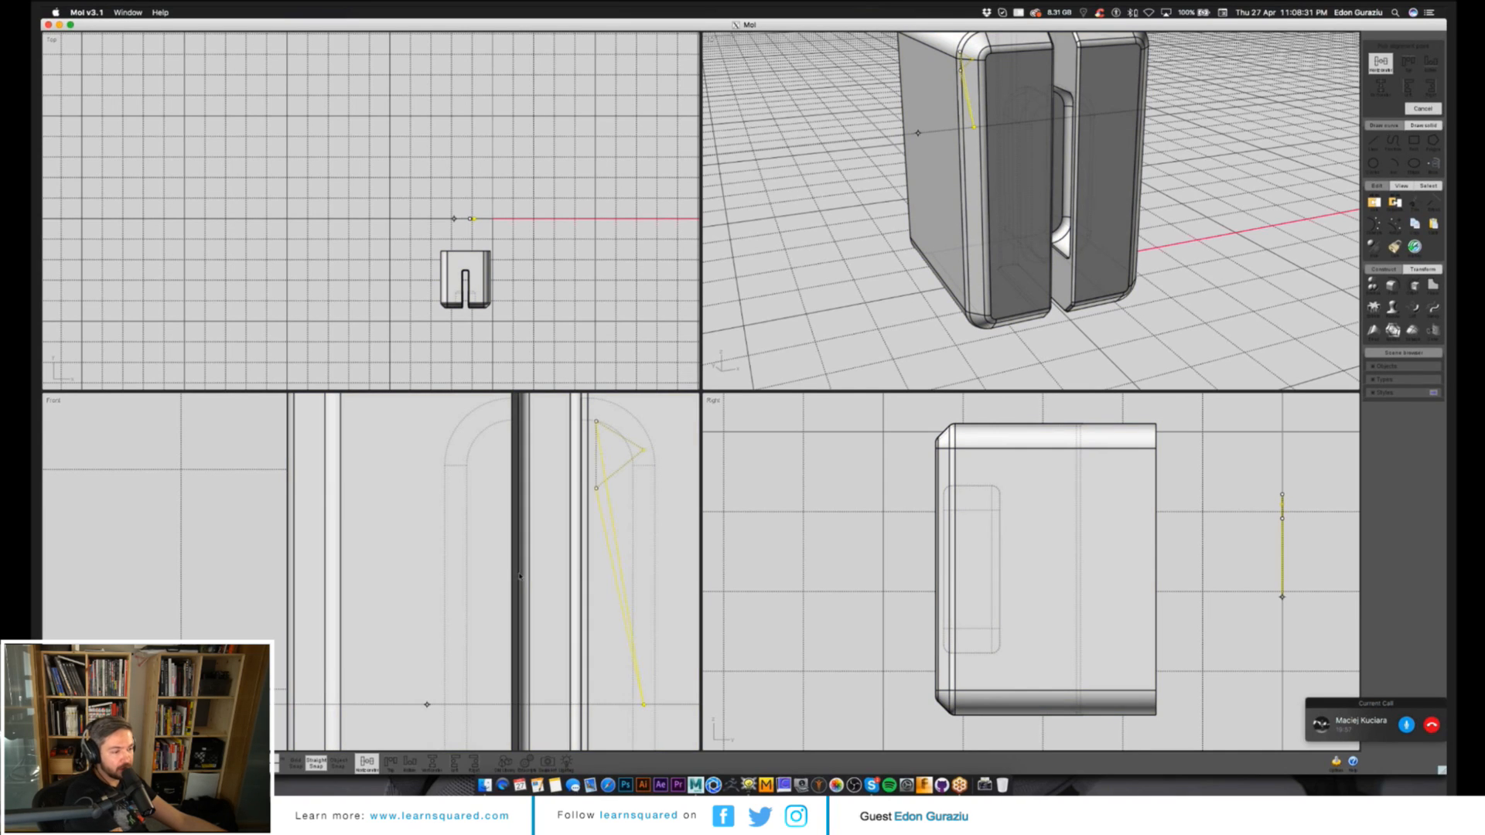
pyautogui.click(617, 455)
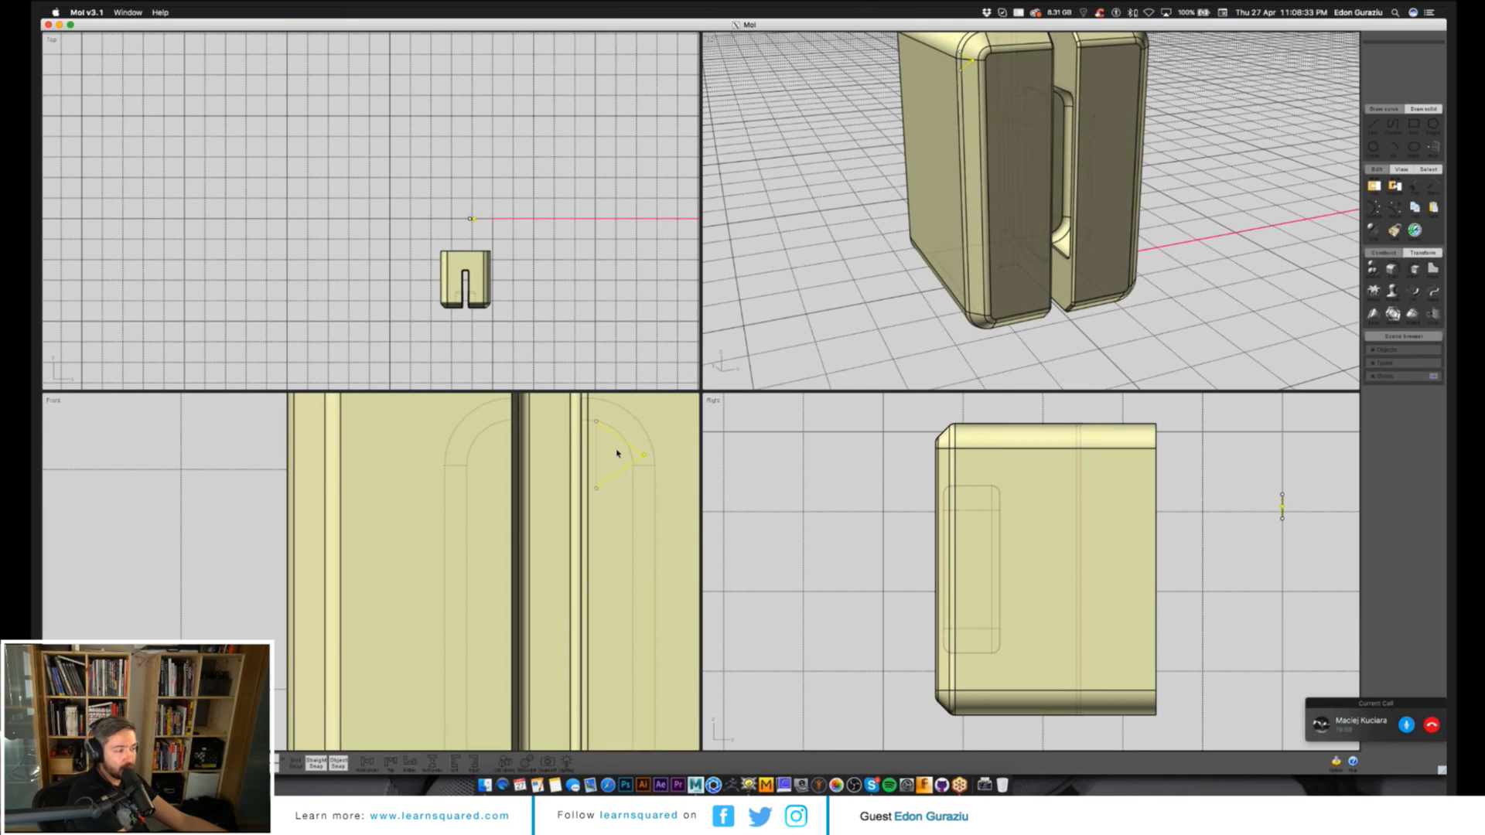
pyautogui.click(617, 454)
pyautogui.click(1393, 270)
pyautogui.click(1374, 272)
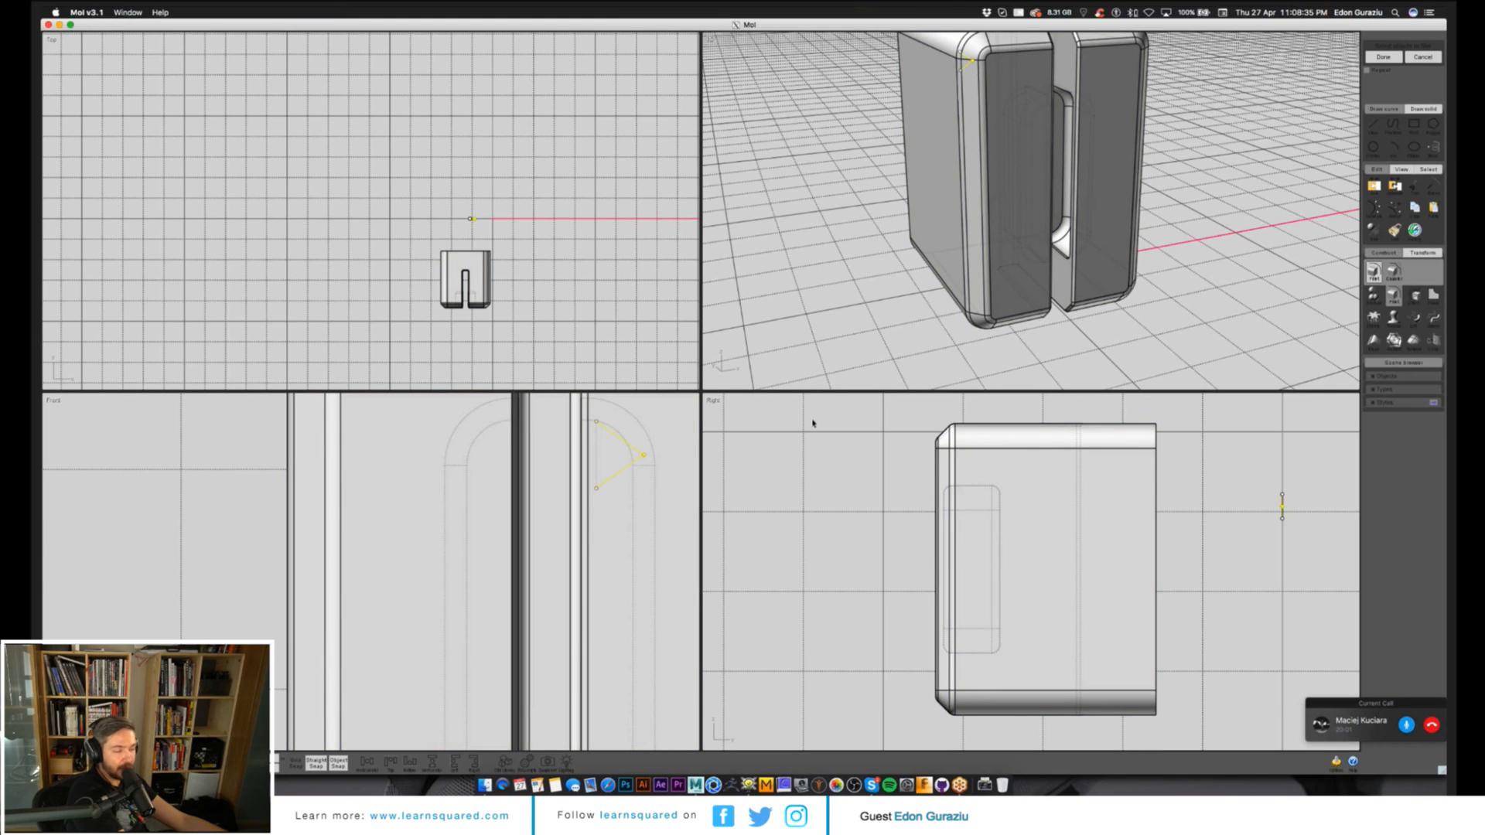
pyautogui.click(1029, 294)
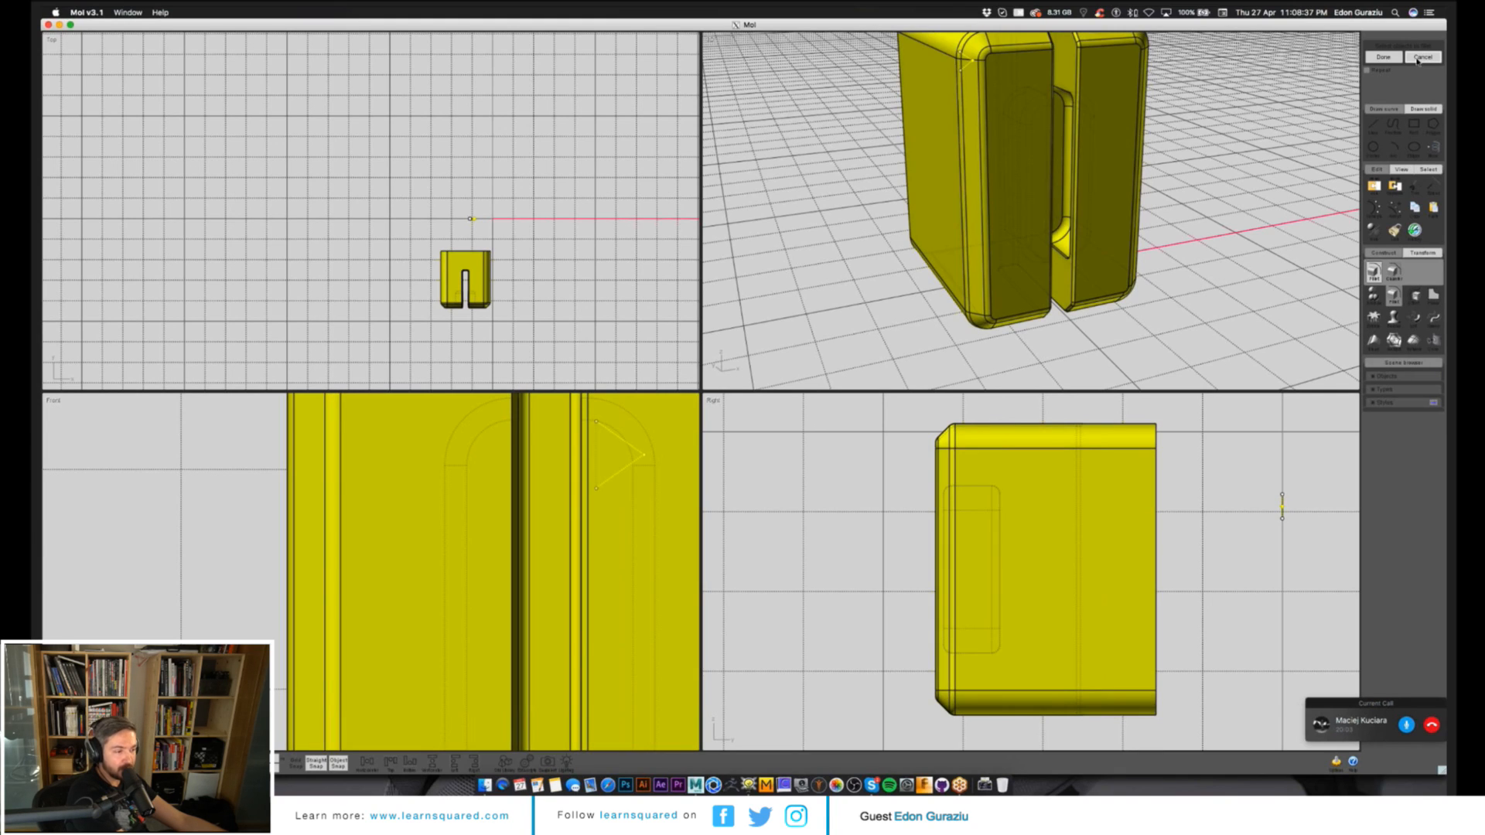
pyautogui.click(1421, 57)
pyautogui.click(1393, 296)
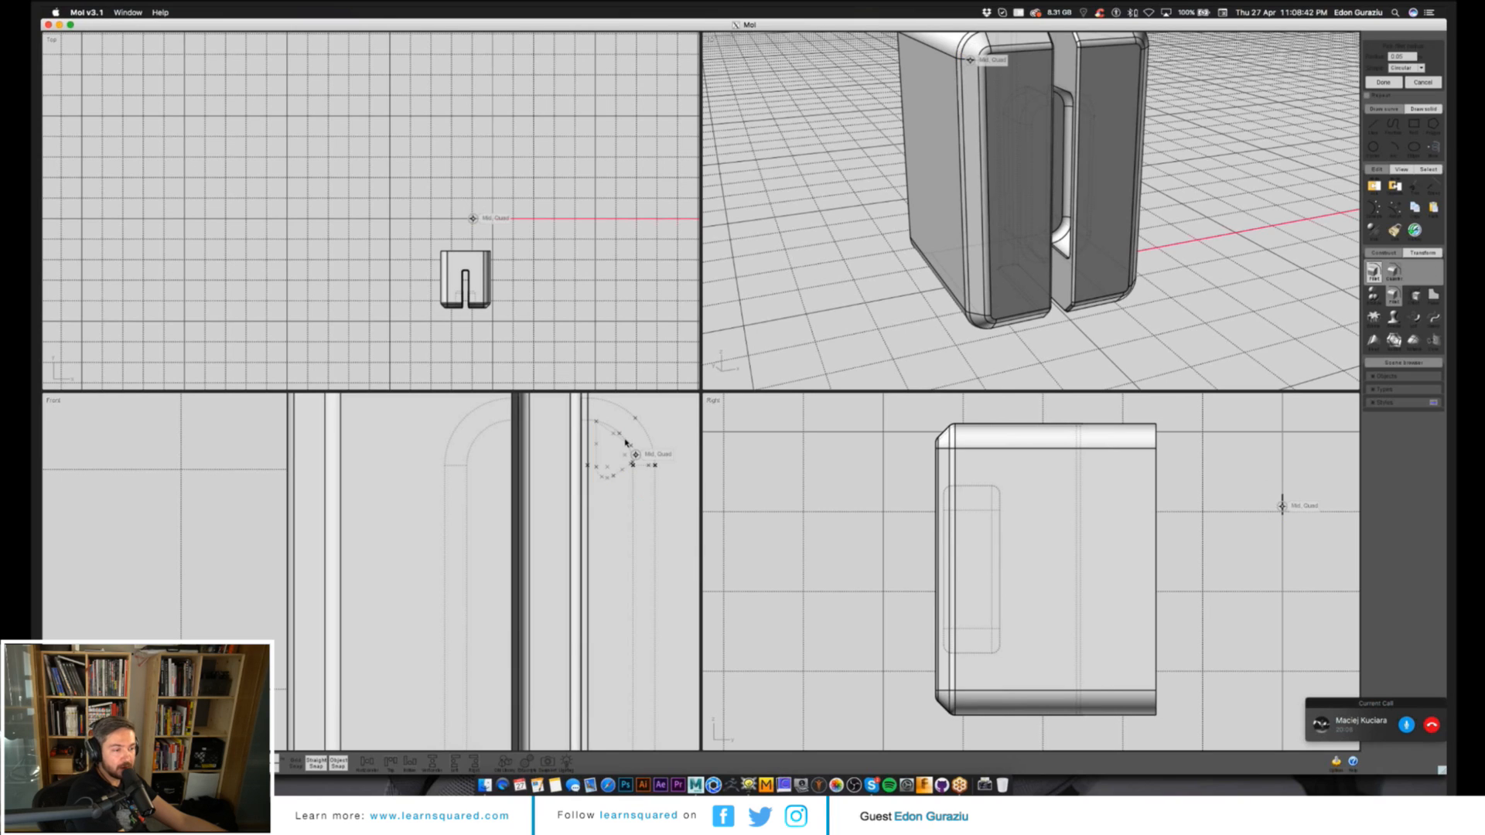
pyautogui.press('Escape')
# Fillet all three corners of the triangle curve.
pyautogui.scroll(2, 625, 443)
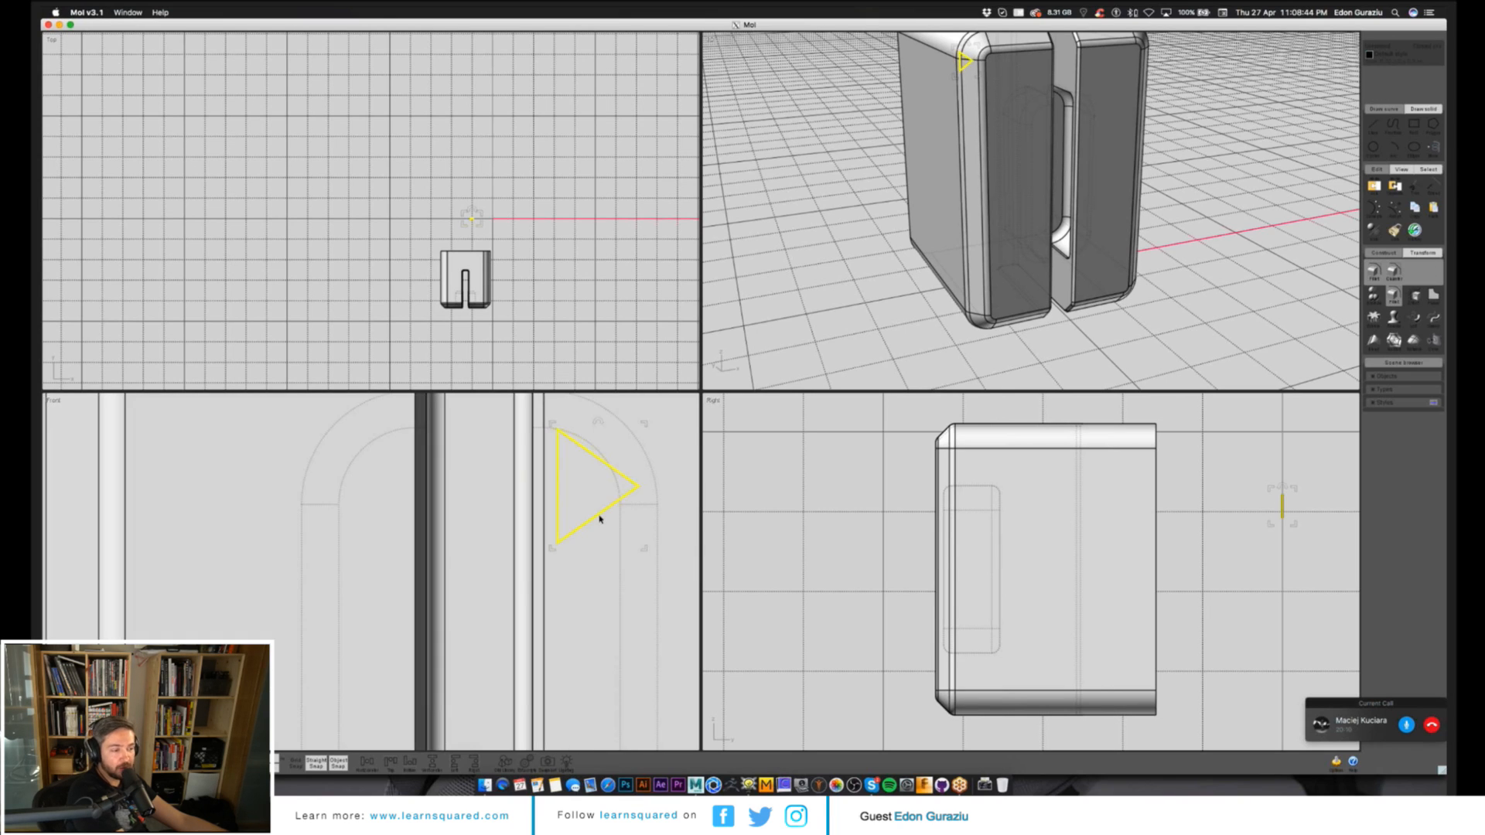
pyautogui.rightClick(612, 517)
pyautogui.scroll(-2, 620, 515)
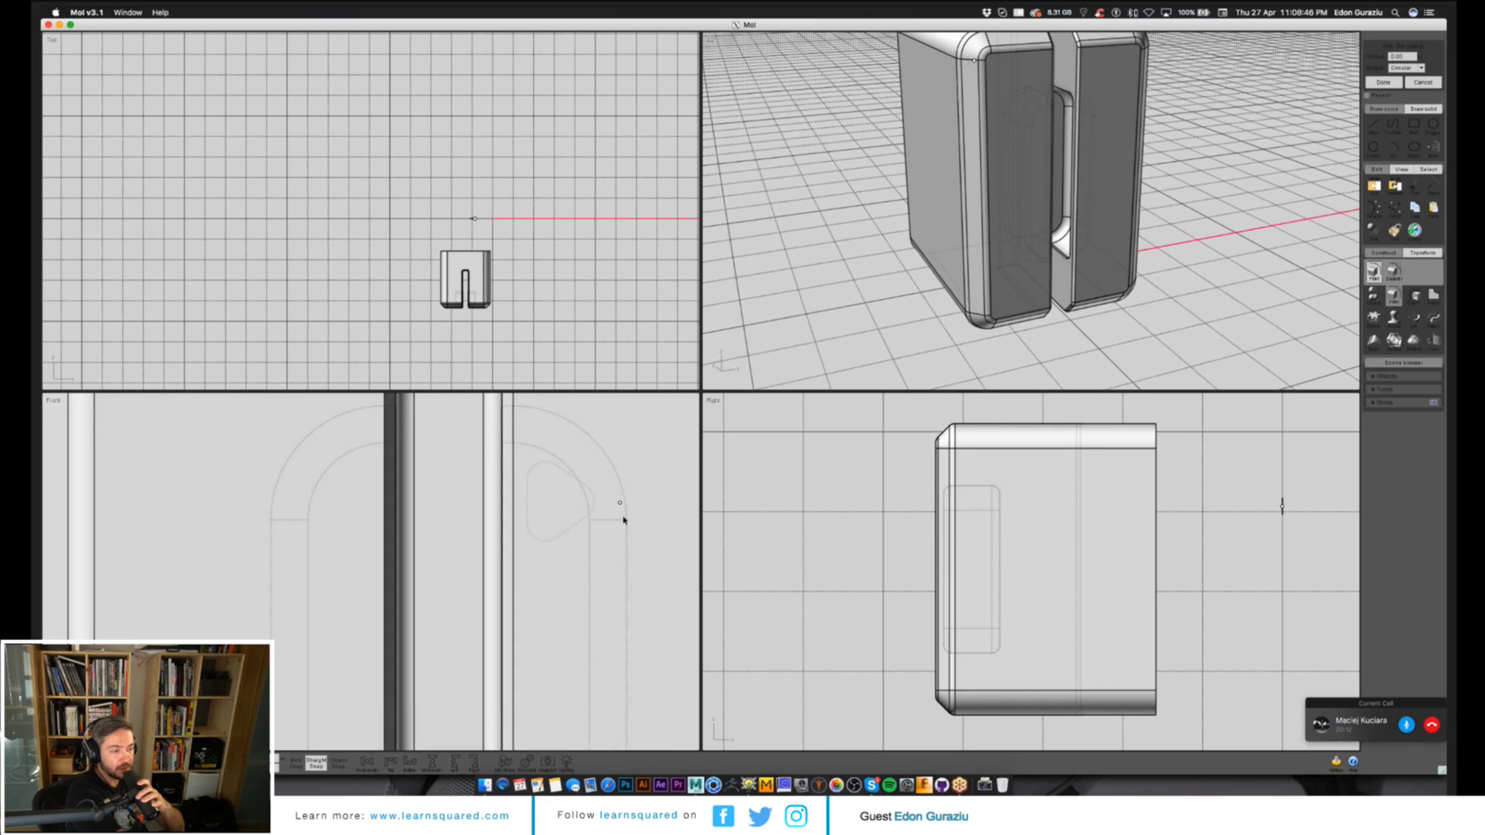
pyautogui.rightClick(635, 495)
pyautogui.hotkey('ctrl', 'a')
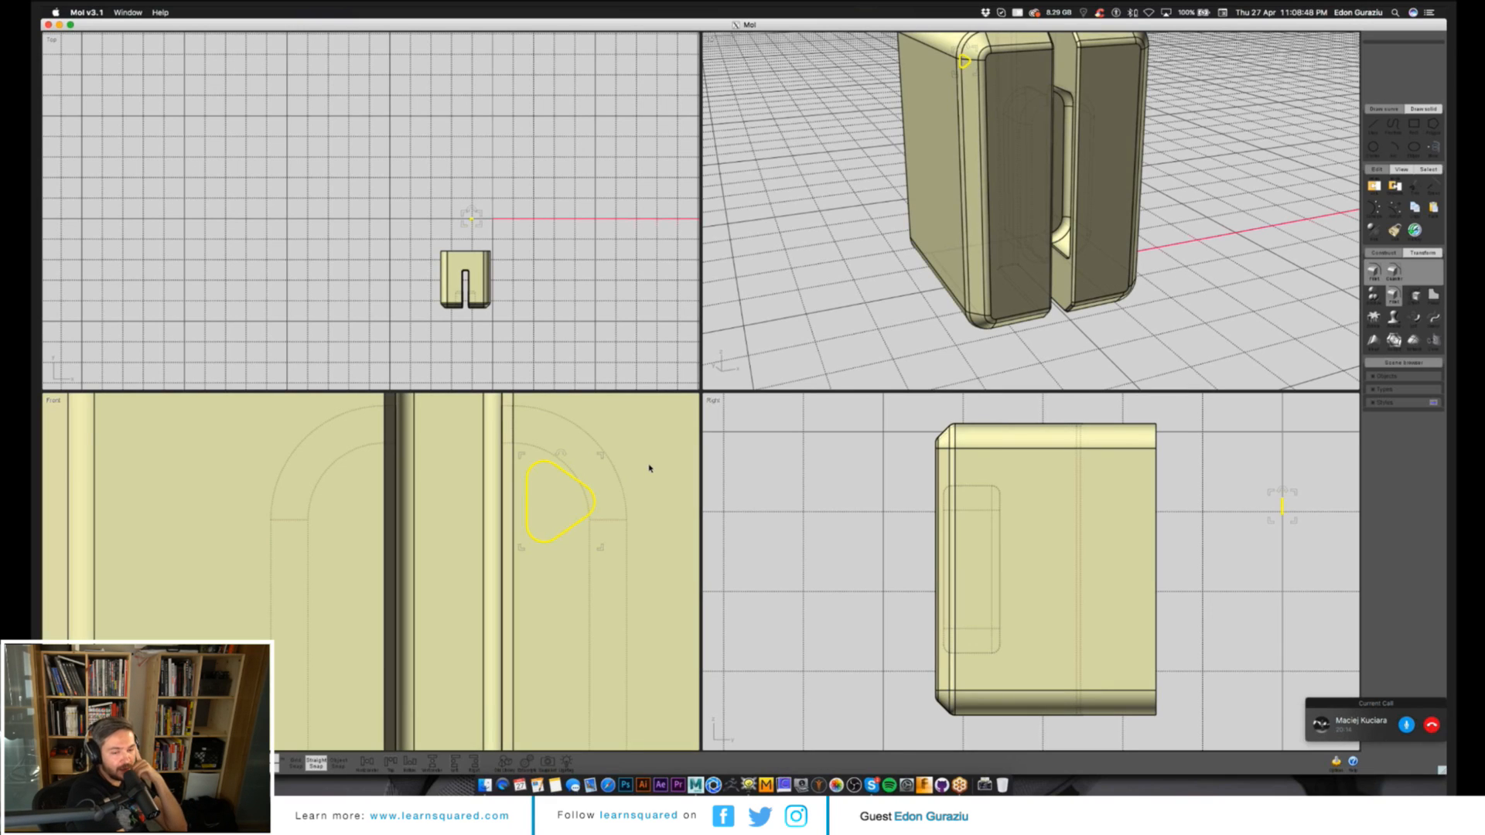
# Move the rounded triangle to just in front of the block's front face, keeping it over the recess's upper end.
pyautogui.scroll(2, 498, 227)
pyautogui.click(586, 525)
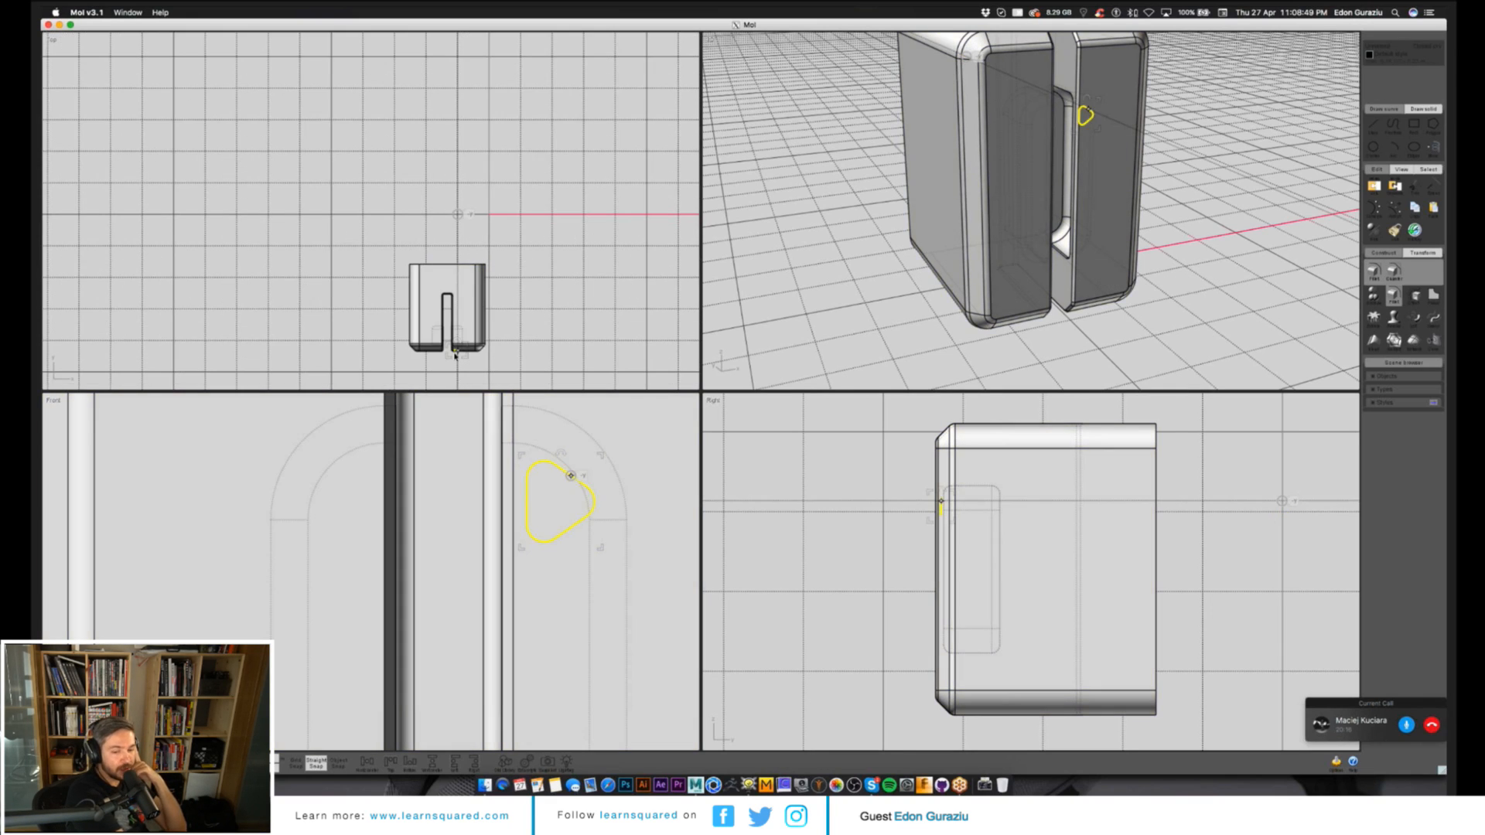
pyautogui.scroll(-2, 571, 537)
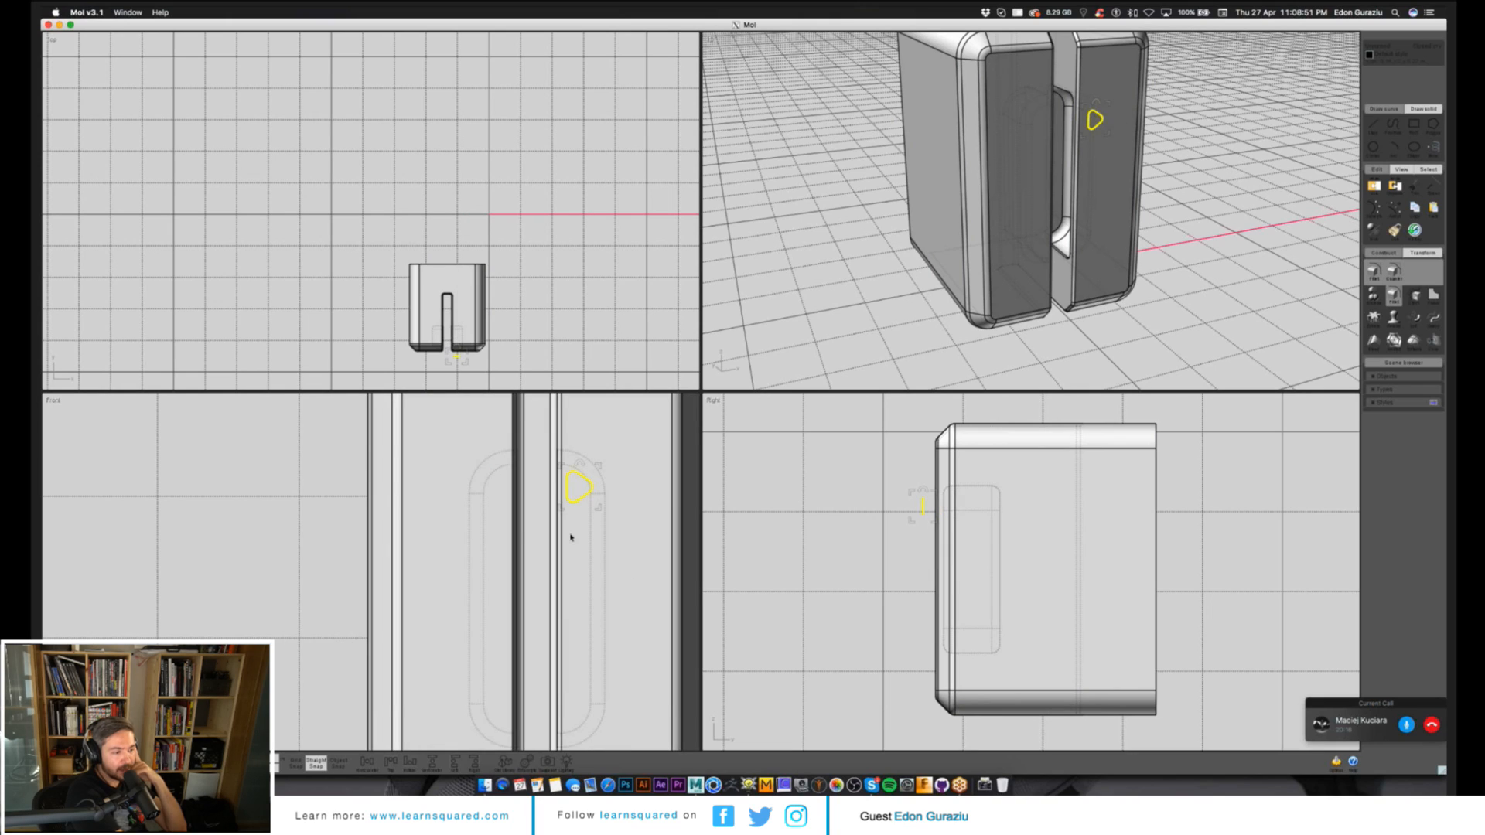
# Array the rounded triangle straight down in the front view as a column of five evenly spaced, separate copies.
pyautogui.moveTo(570, 537); pyautogui.dragTo(560, 521, button='right')
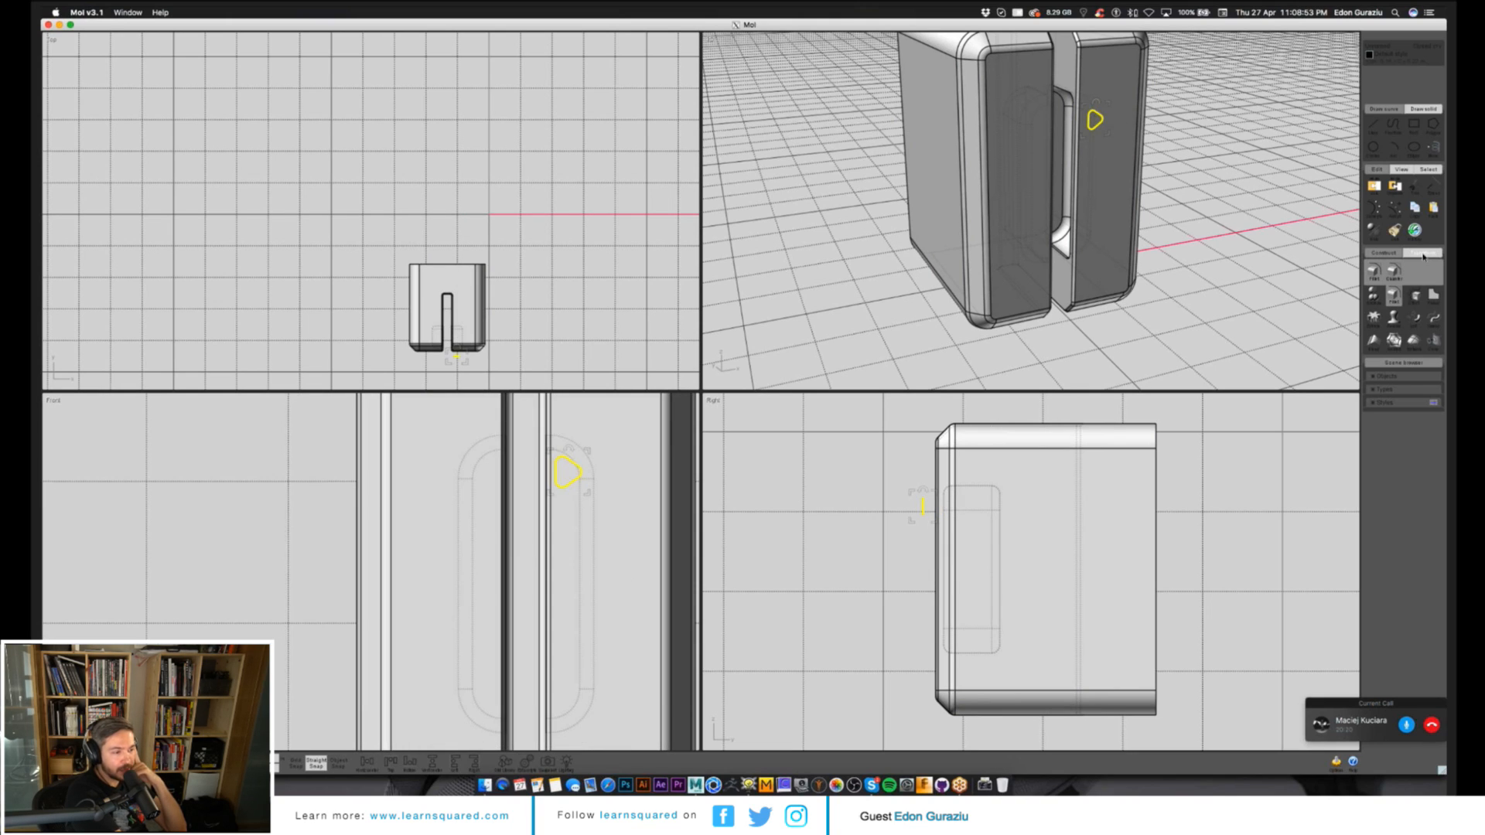
pyautogui.click(1424, 253)
pyautogui.click(1395, 317)
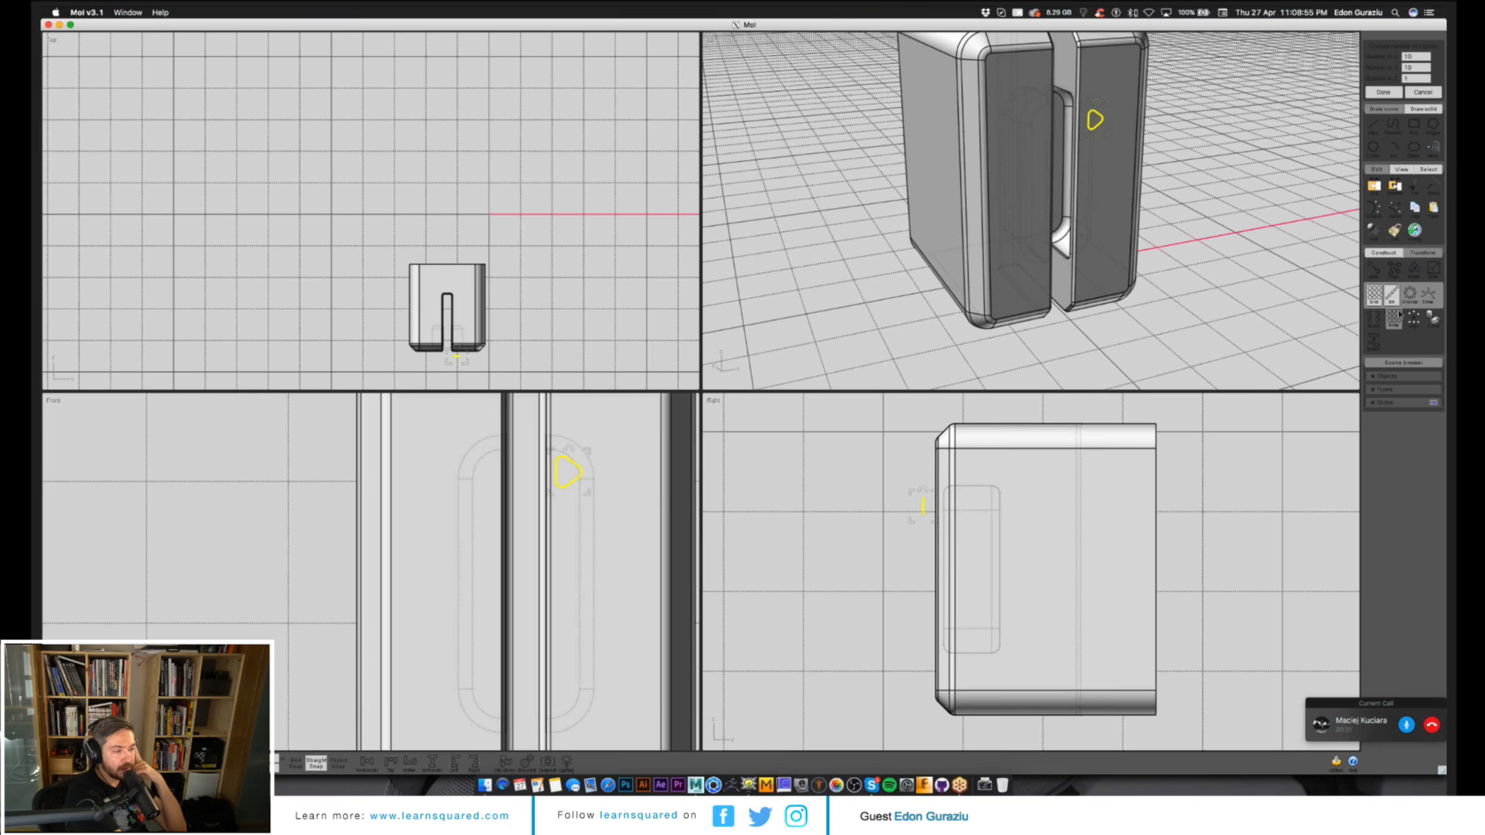
pyautogui.click(1391, 294)
pyautogui.click(571, 483)
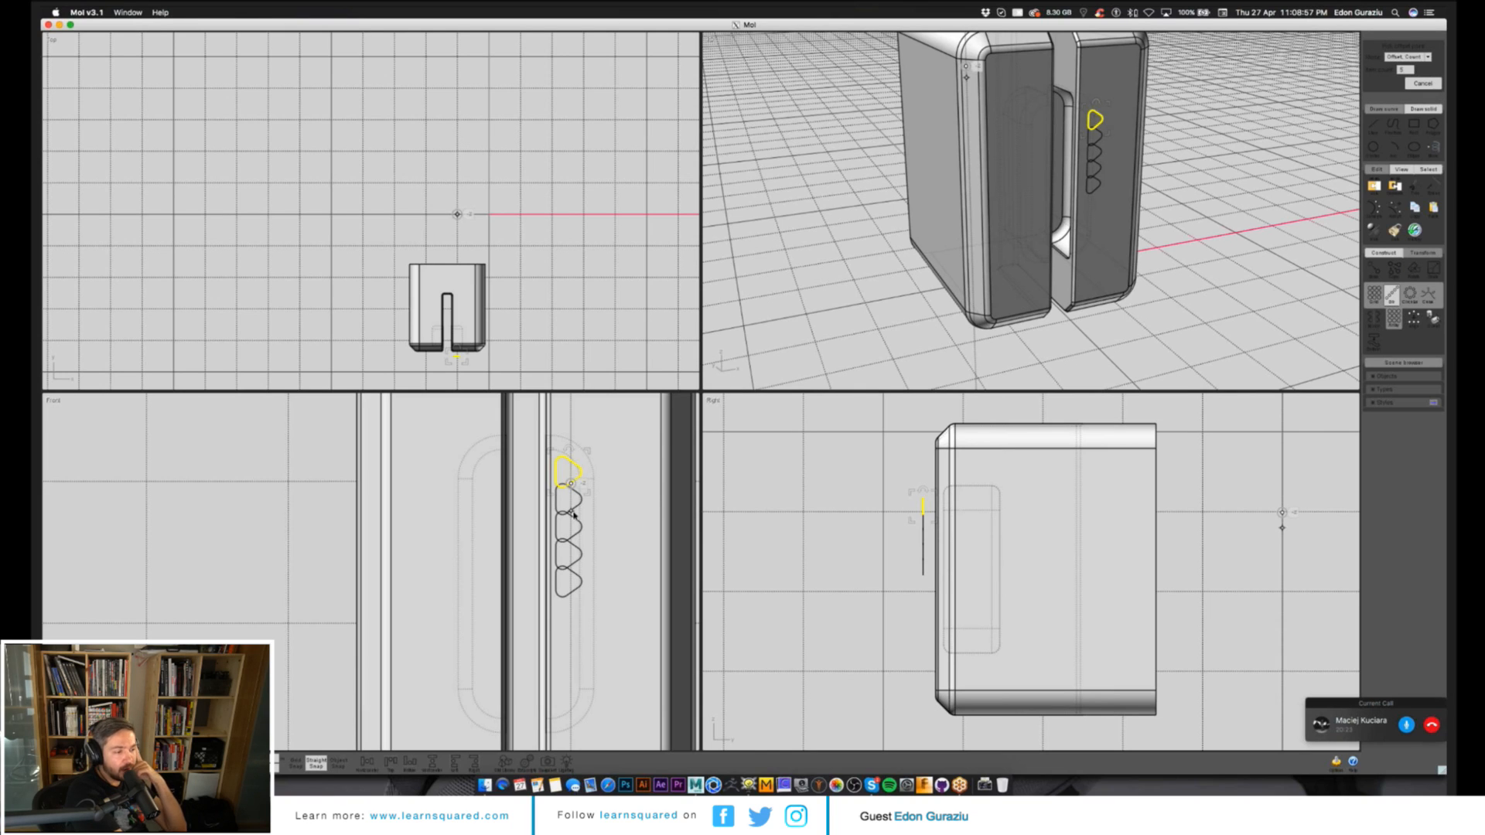
pyautogui.click(573, 522)
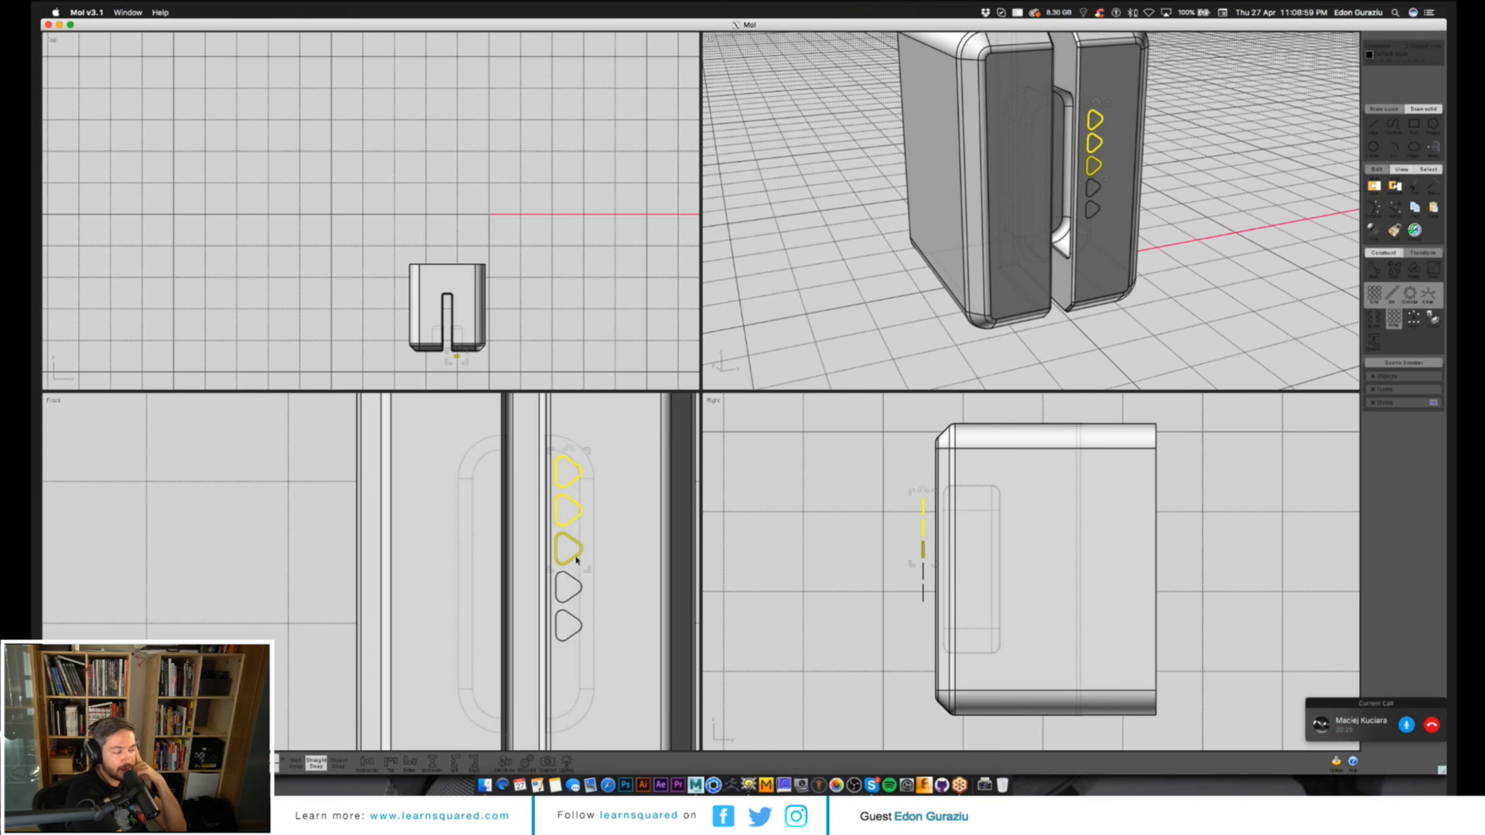
# Try mirroring the five triangles about the column's own vertical centre line, and undo the mirrored copies.
pyautogui.press('super+a')
pyautogui.click(569, 549)
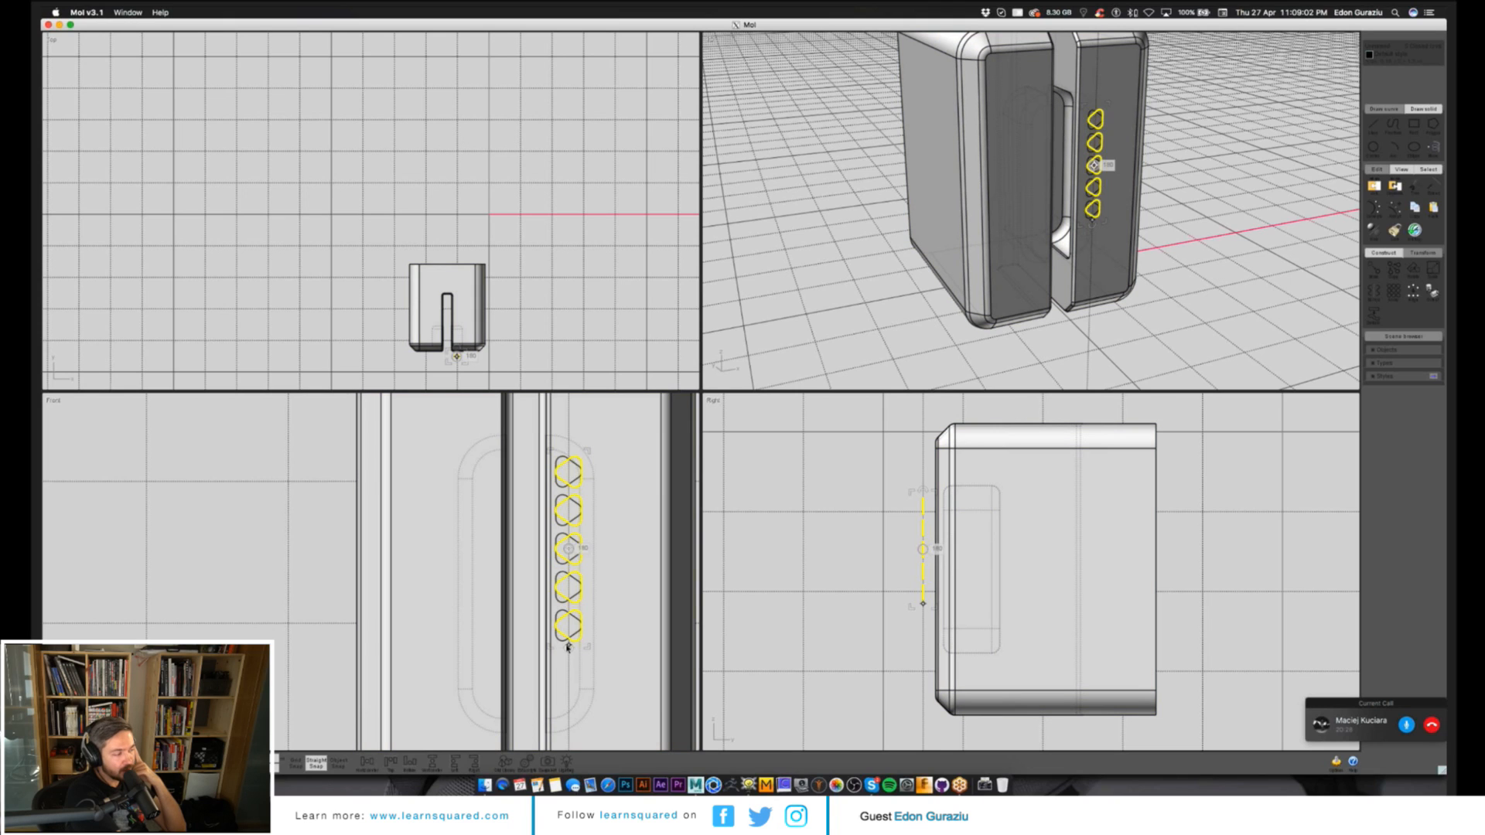
pyautogui.click(567, 649)
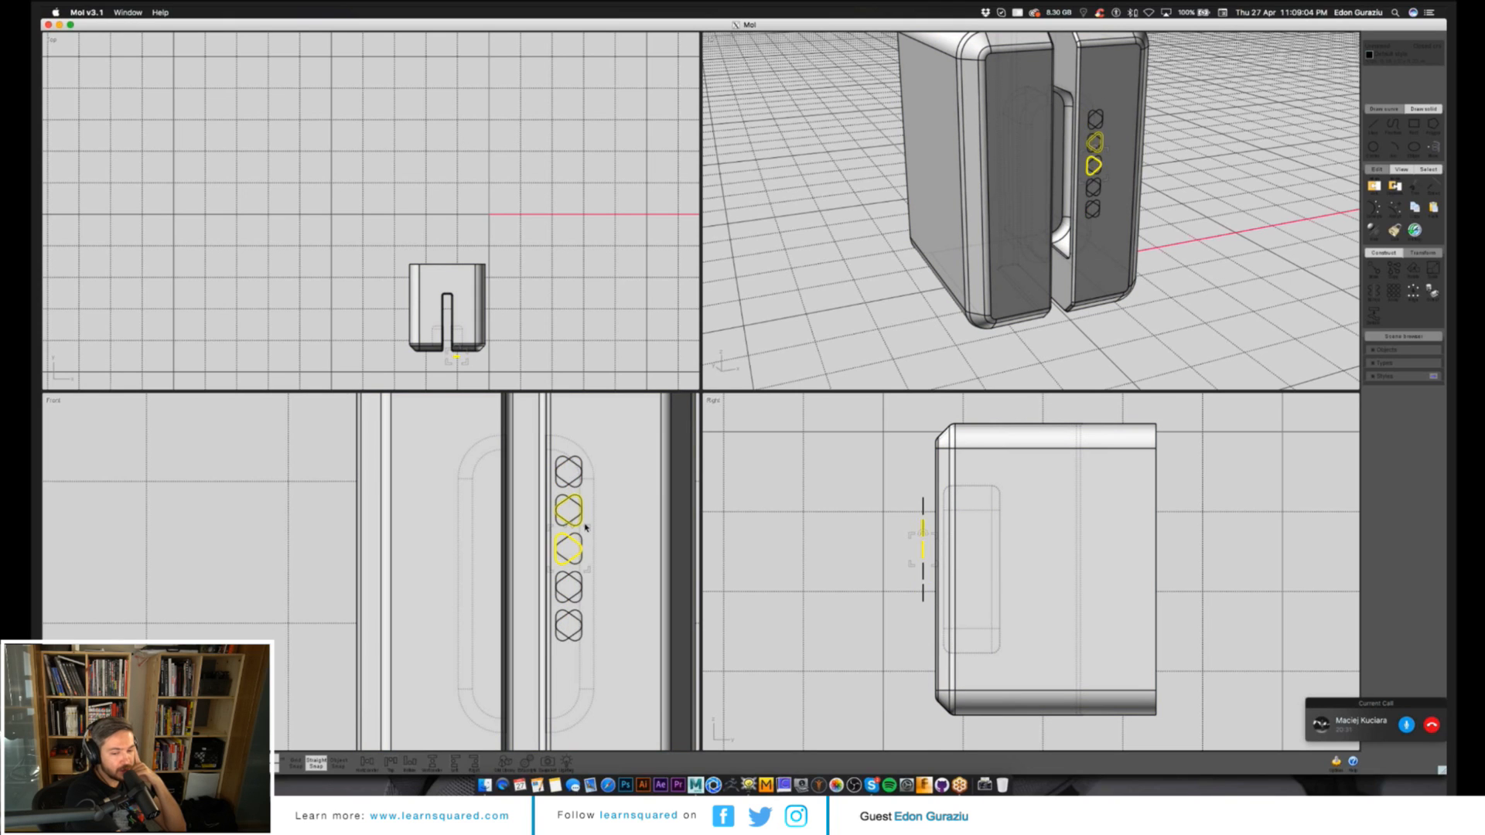
pyautogui.press('super+z')
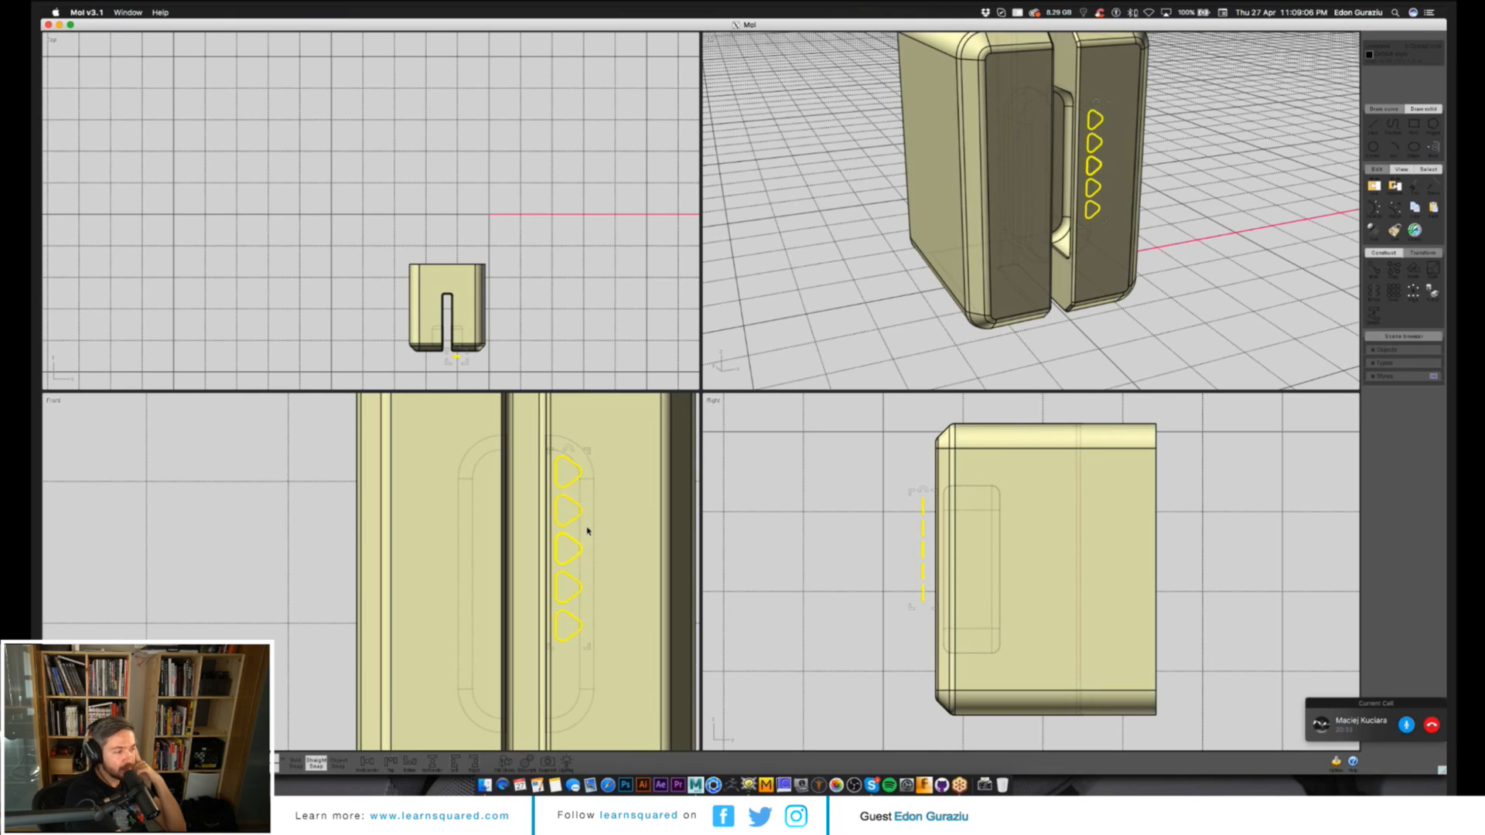
pyautogui.press('super+z')
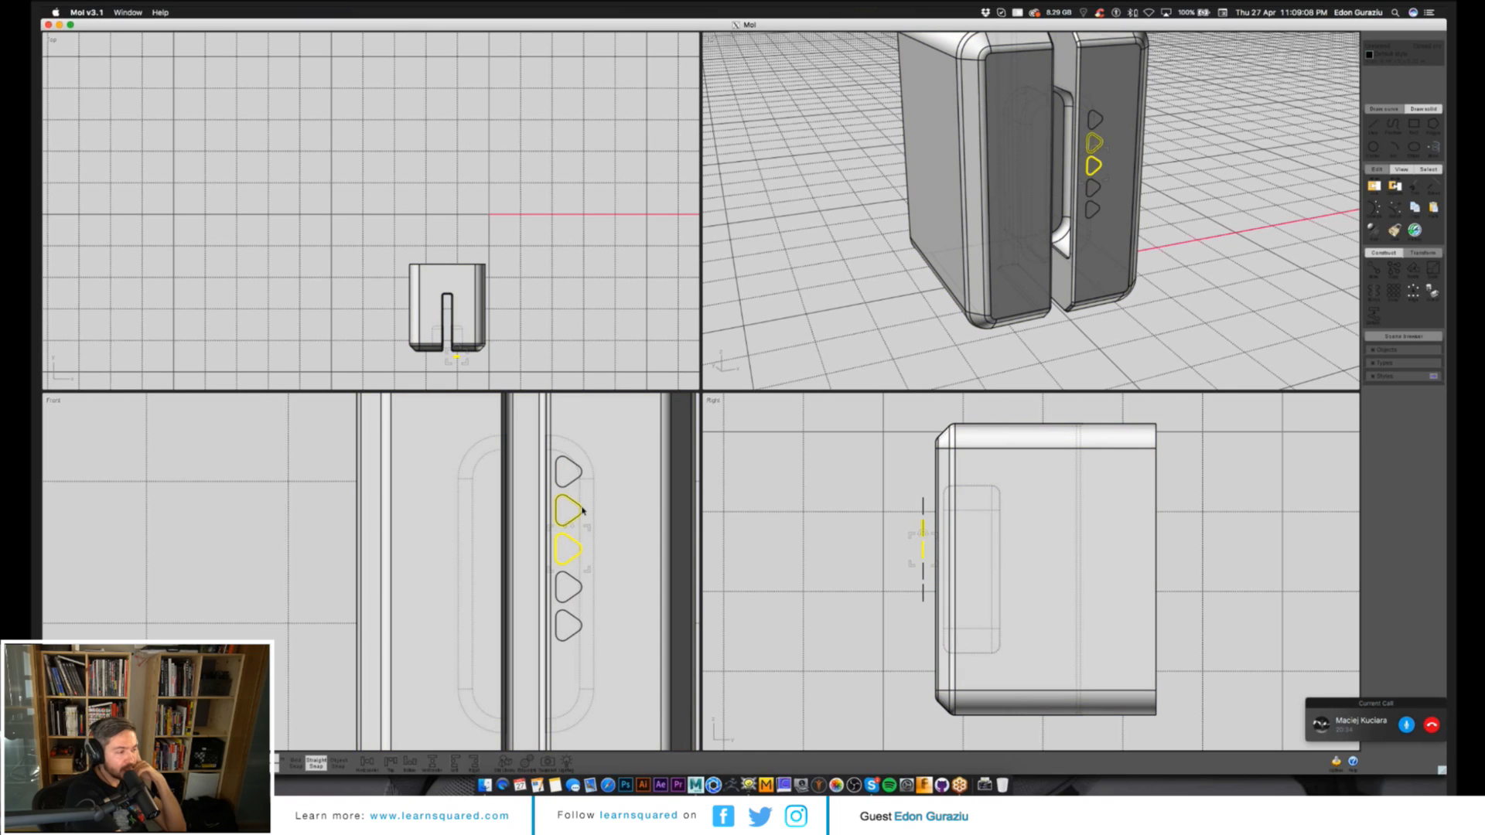
pyautogui.press('super+z')
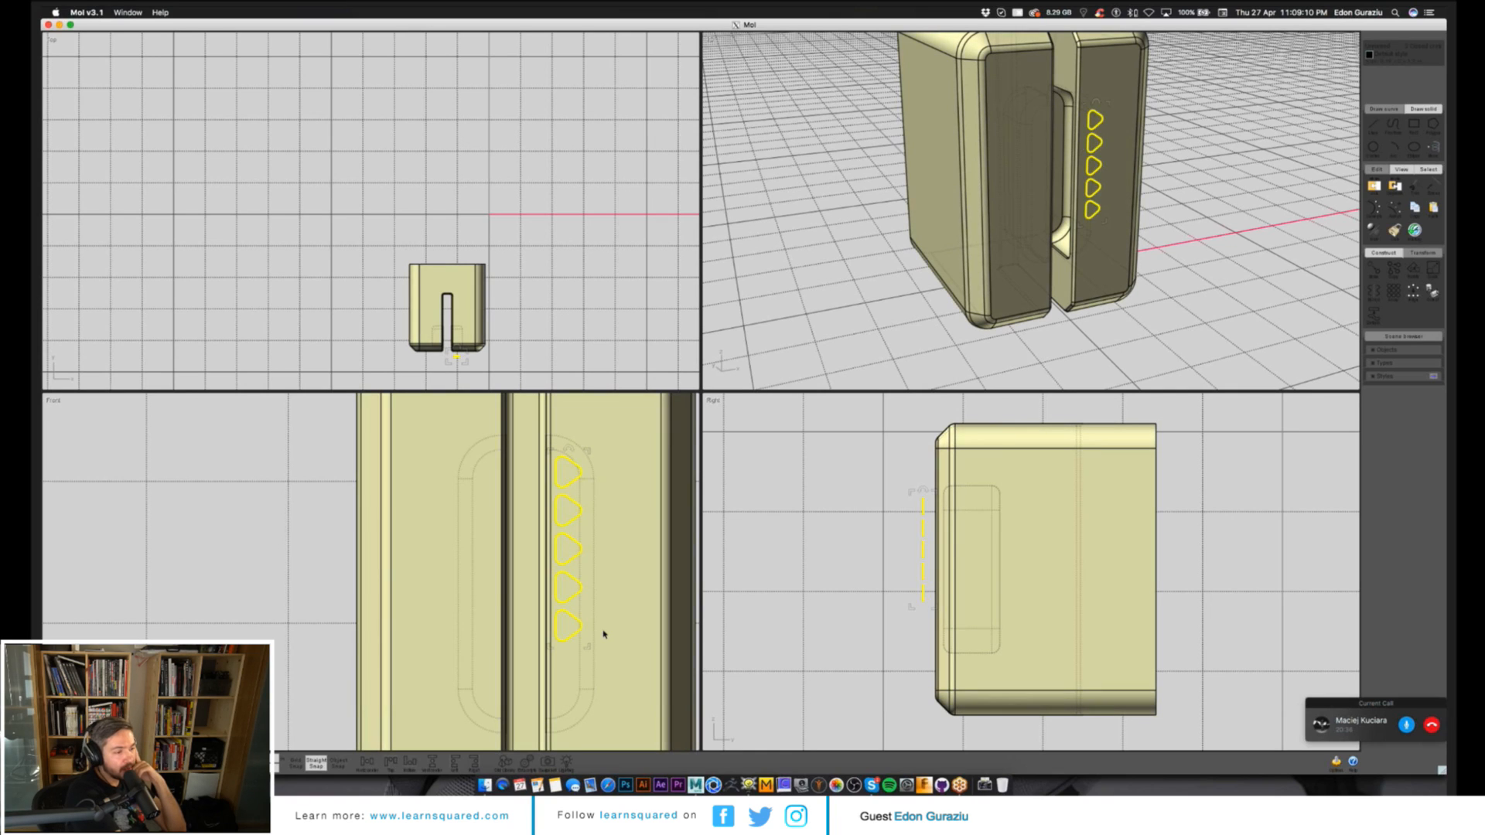
# Mirror the triangle column about a vertical line beside its tips and shift the copies up and inward to interlock with the originals.
pyautogui.keyDown('alt'); pyautogui.moveTo(586, 470); pyautogui.dragTo(604, 648); pyautogui.keyUp('alt')
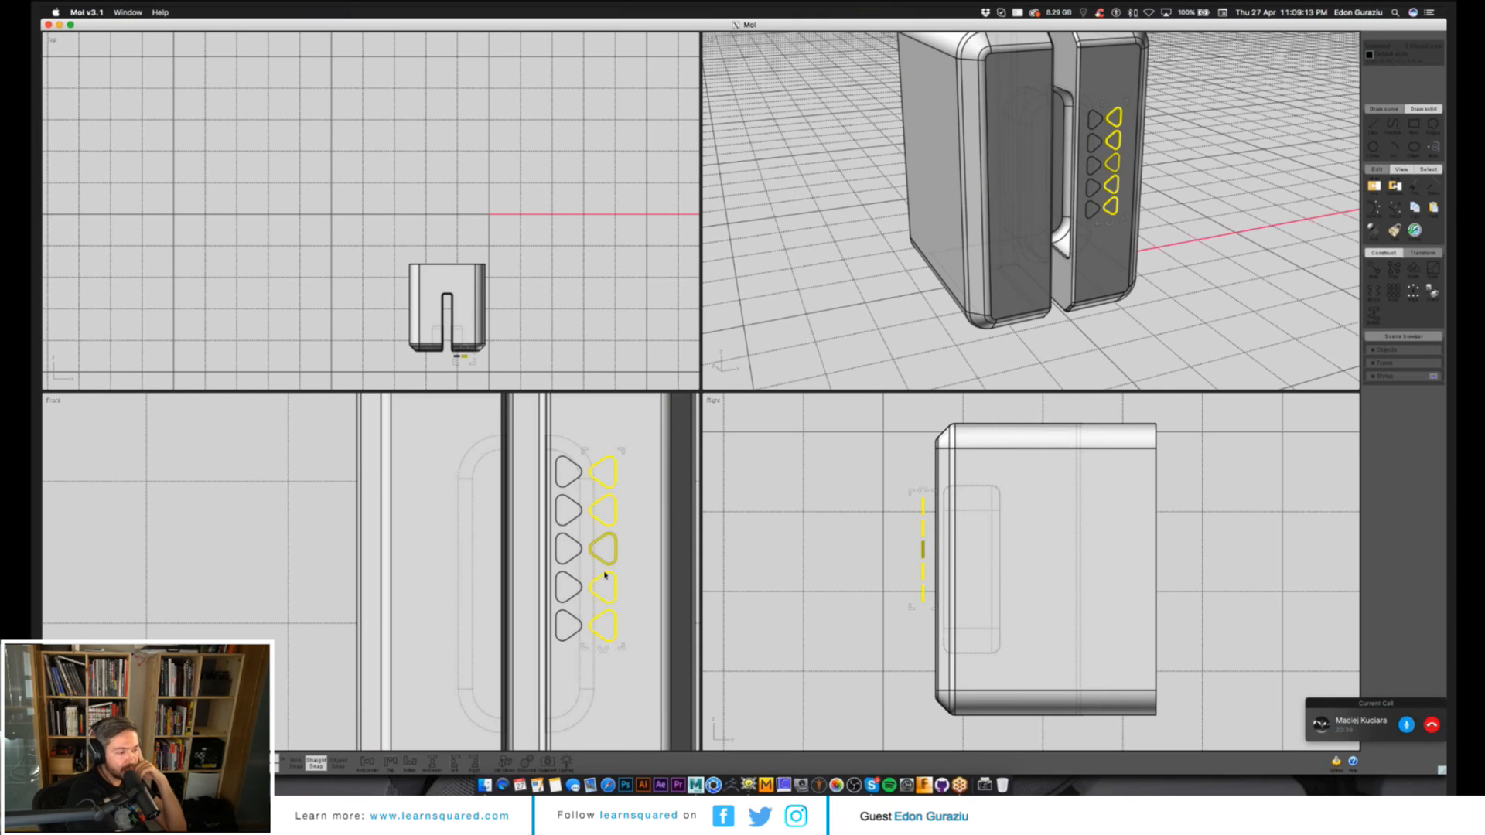
pyautogui.moveTo(606, 575); pyautogui.dragTo(586, 560)
pyautogui.click(588, 588)
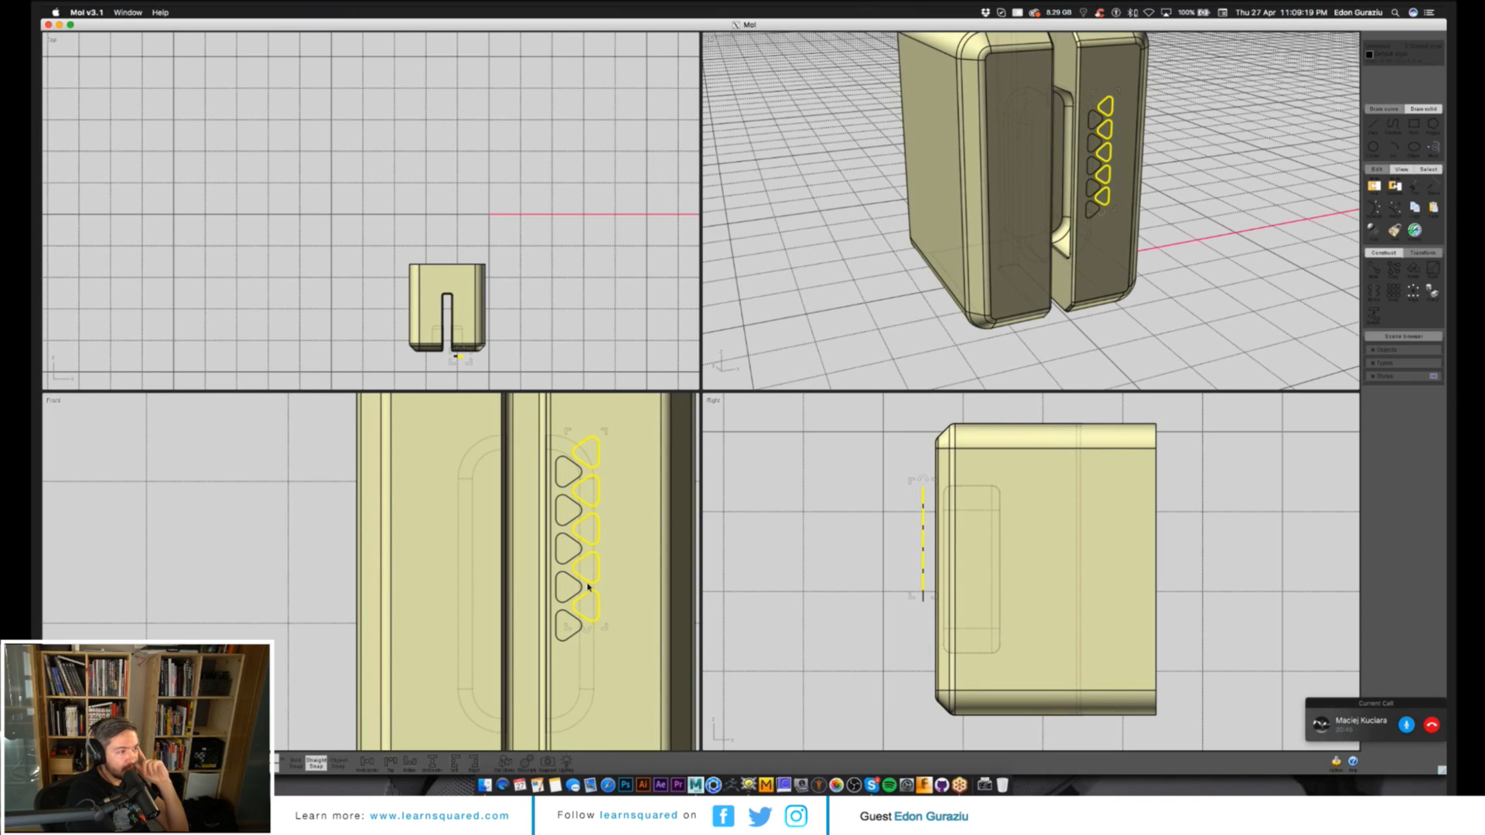
# Align the mirrored triangle column by its centre, moving it as a group.
pyautogui.click(389, 762)
pyautogui.click(367, 762)
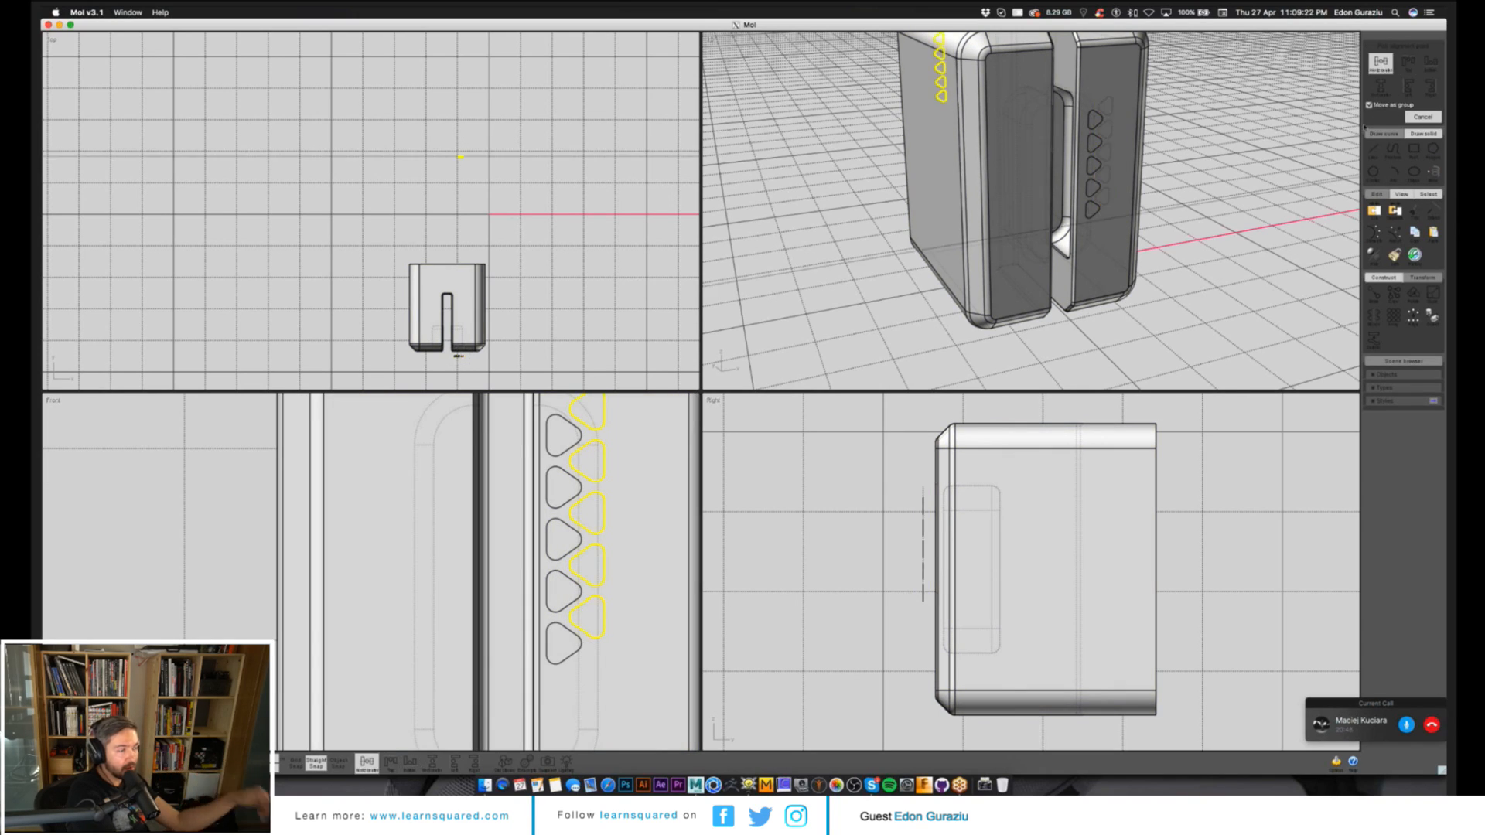
# Place the flipped column of triangles beside the first column and shift it down about half a triangle spacing so the two interlock.
pyautogui.click(596, 560)
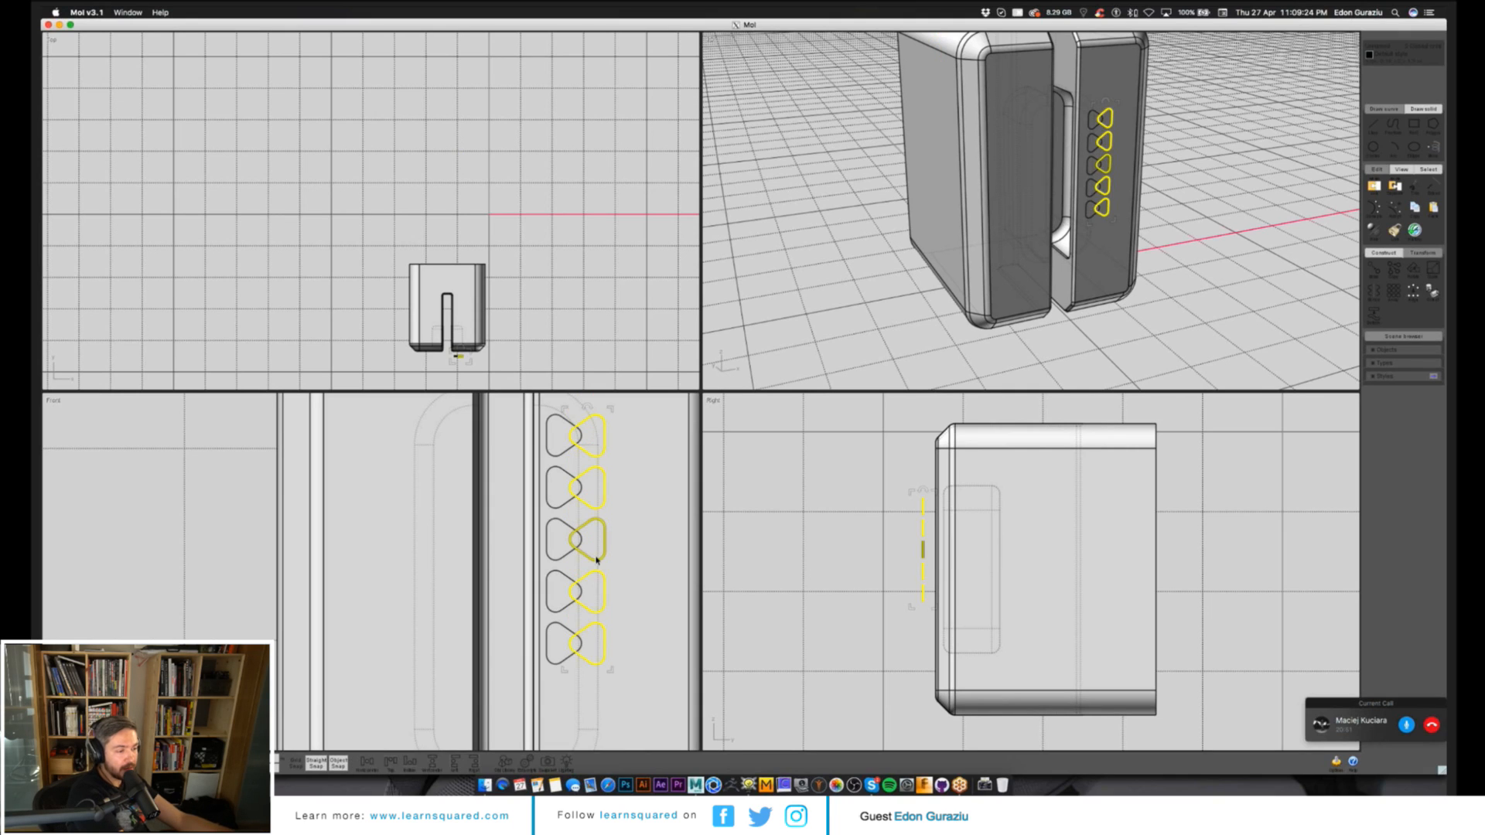
pyautogui.press('Return')
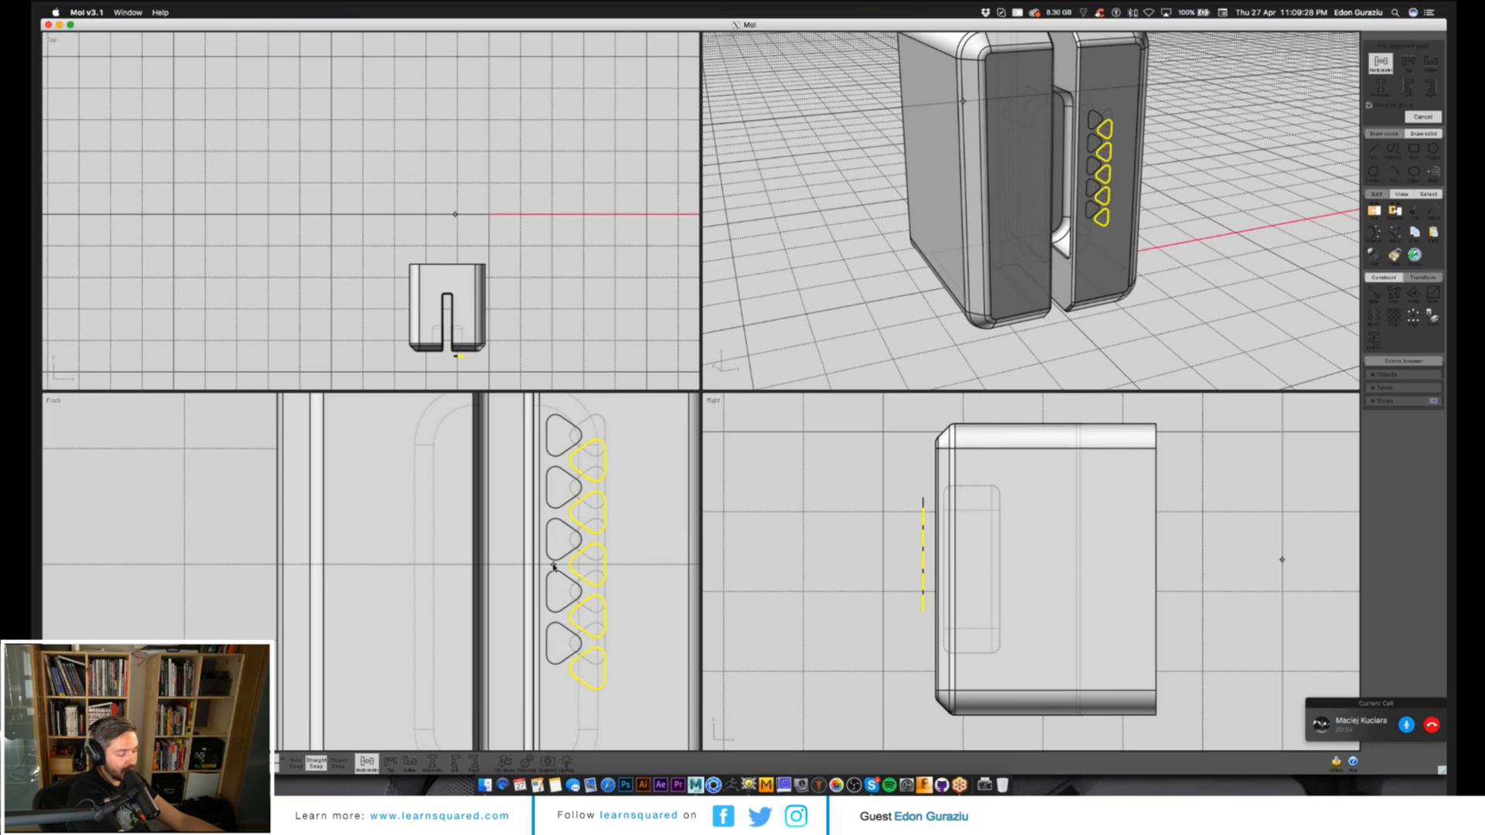
pyautogui.click(547, 465)
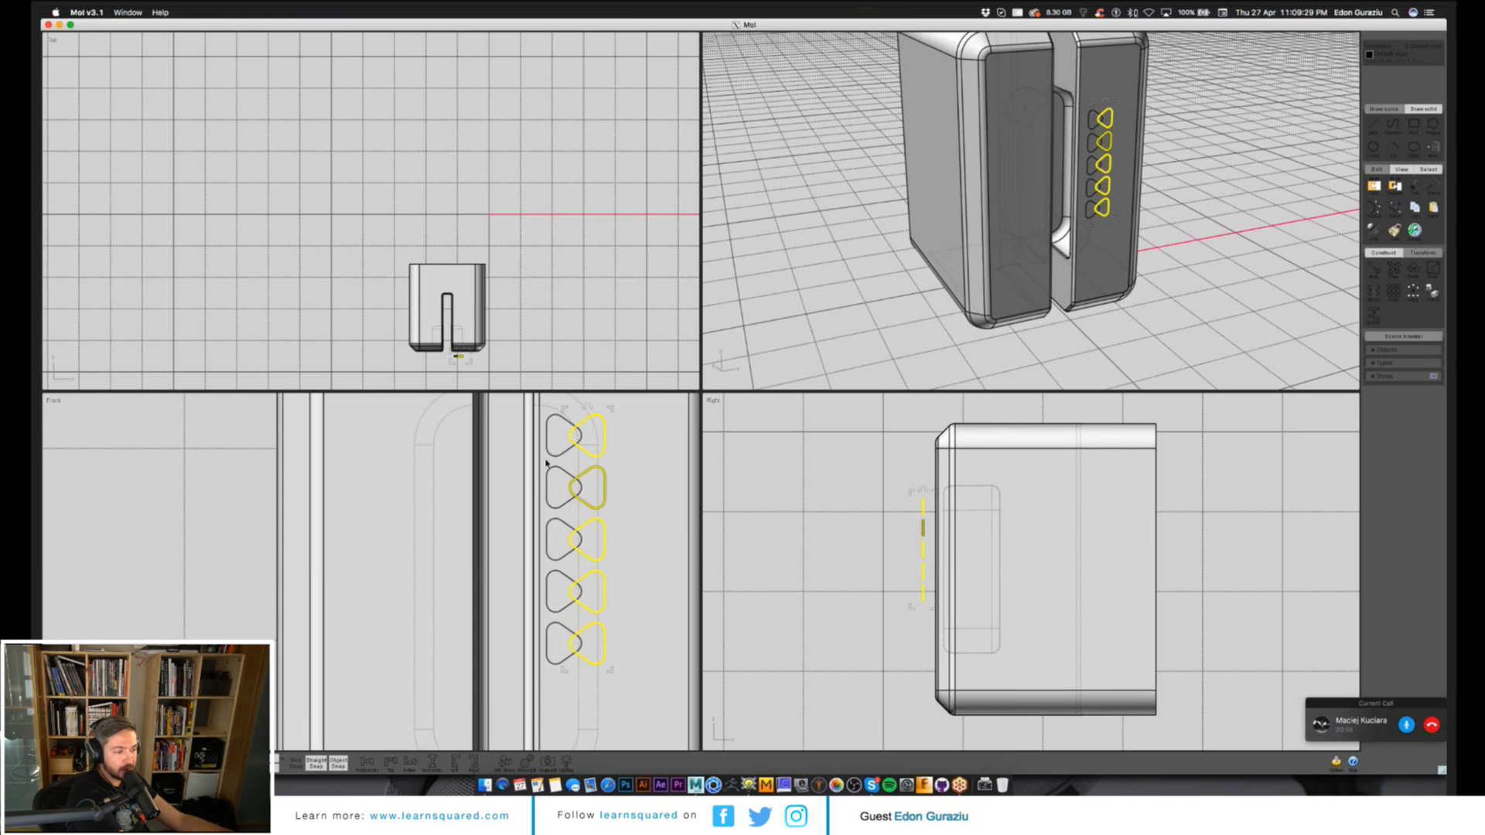
pyautogui.moveTo(585, 503); pyautogui.dragTo(586, 530)
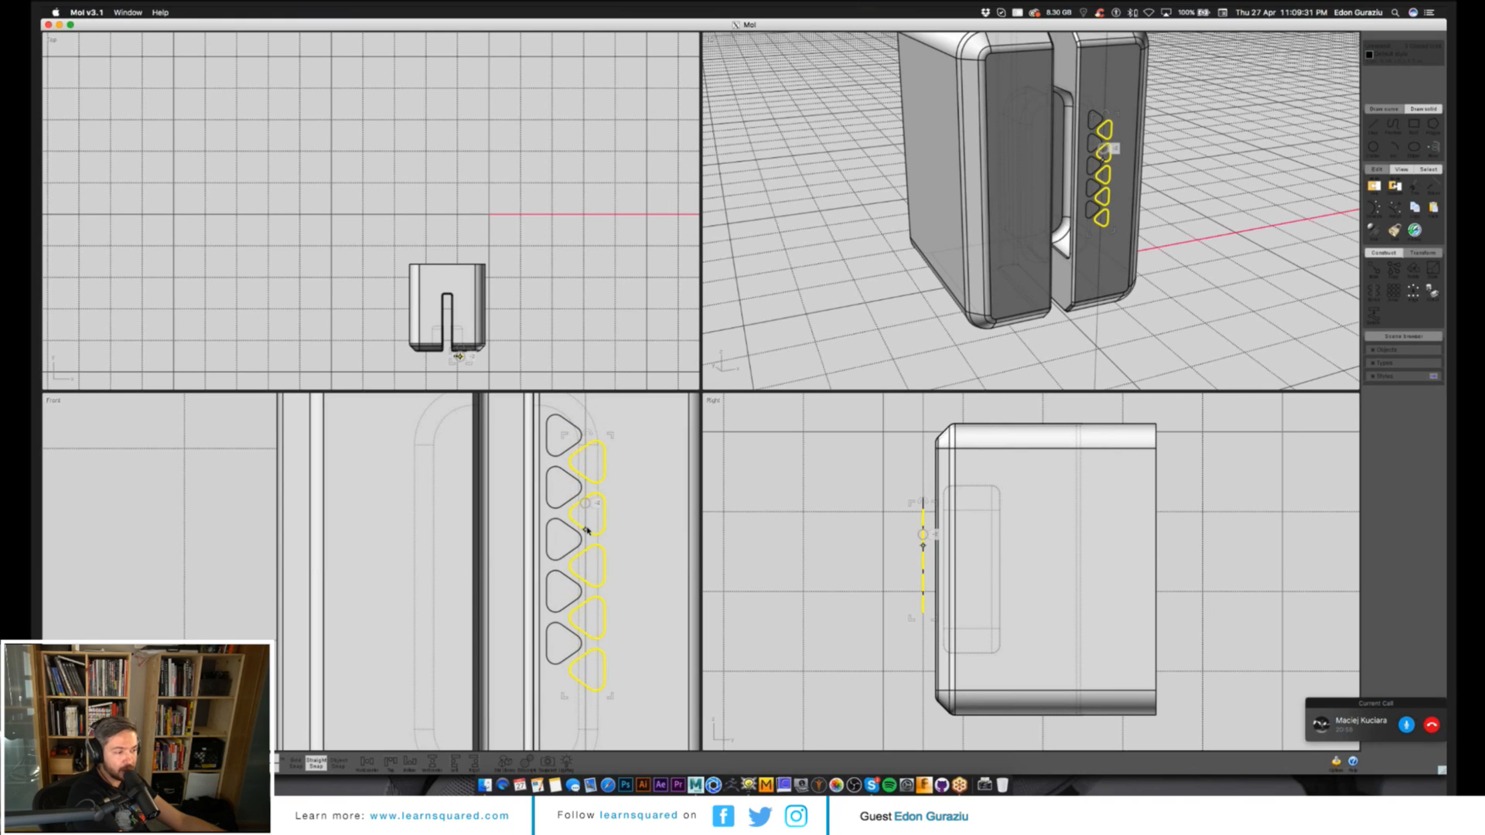
# Delete all the triangles except the topmost one in each of the two columns.
pyautogui.click(595, 531)
pyautogui.scroll(-2, 574, 531)
pyautogui.moveTo(574, 531)
pyautogui.mouseDown()
pyautogui.moveTo(572, 625)
pyautogui.moveTo(600, 523)
pyautogui.mouseUp()
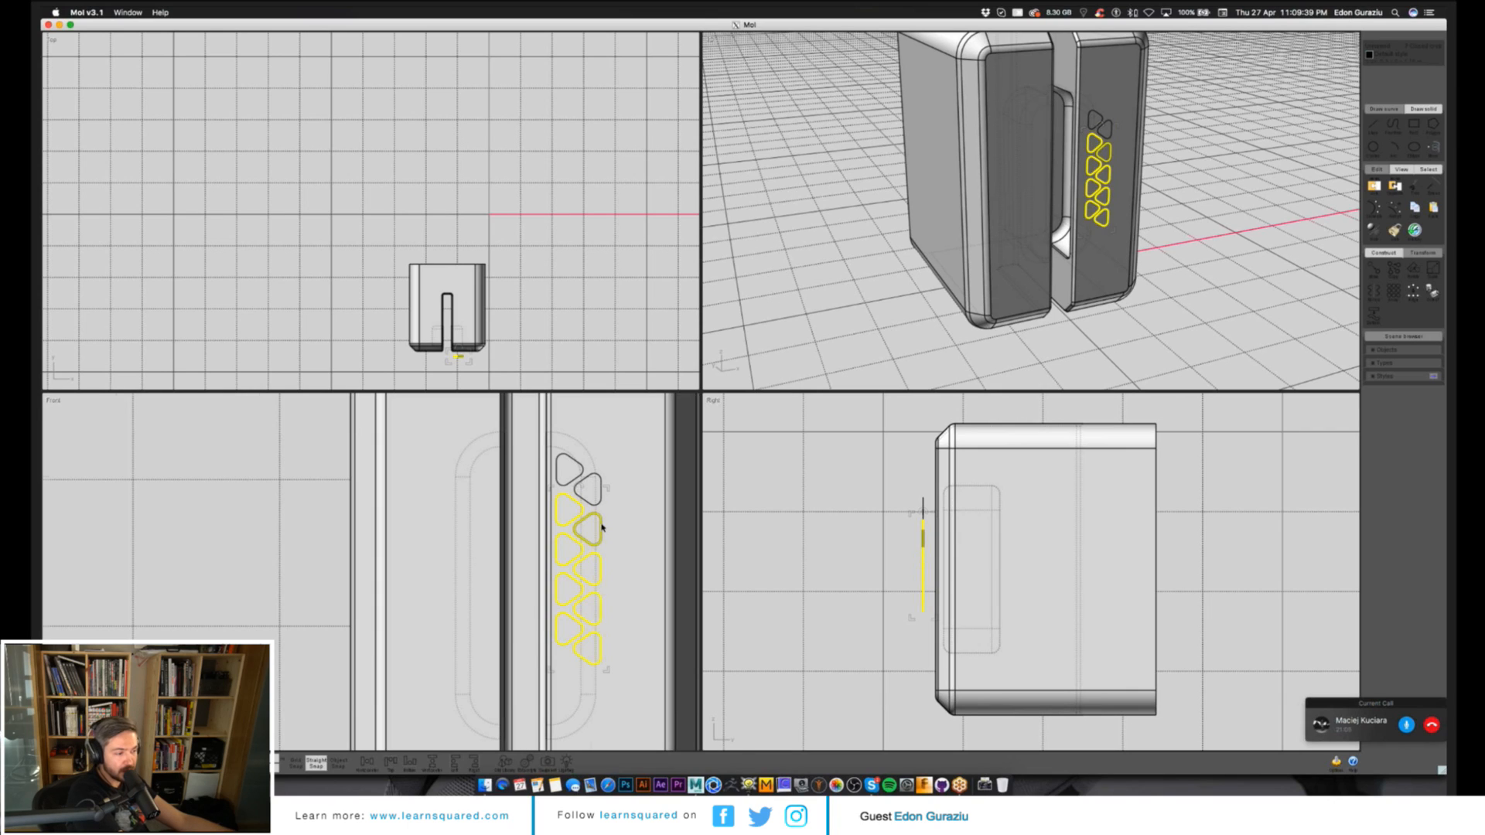
pyautogui.press('Delete')
# Nudge the flipped triangle into place against the first one, and array the pair straight down into five evenly spaced pairs.
pyautogui.scroll(2, 600, 515)
pyautogui.moveTo(594, 502); pyautogui.dragTo(589, 517)
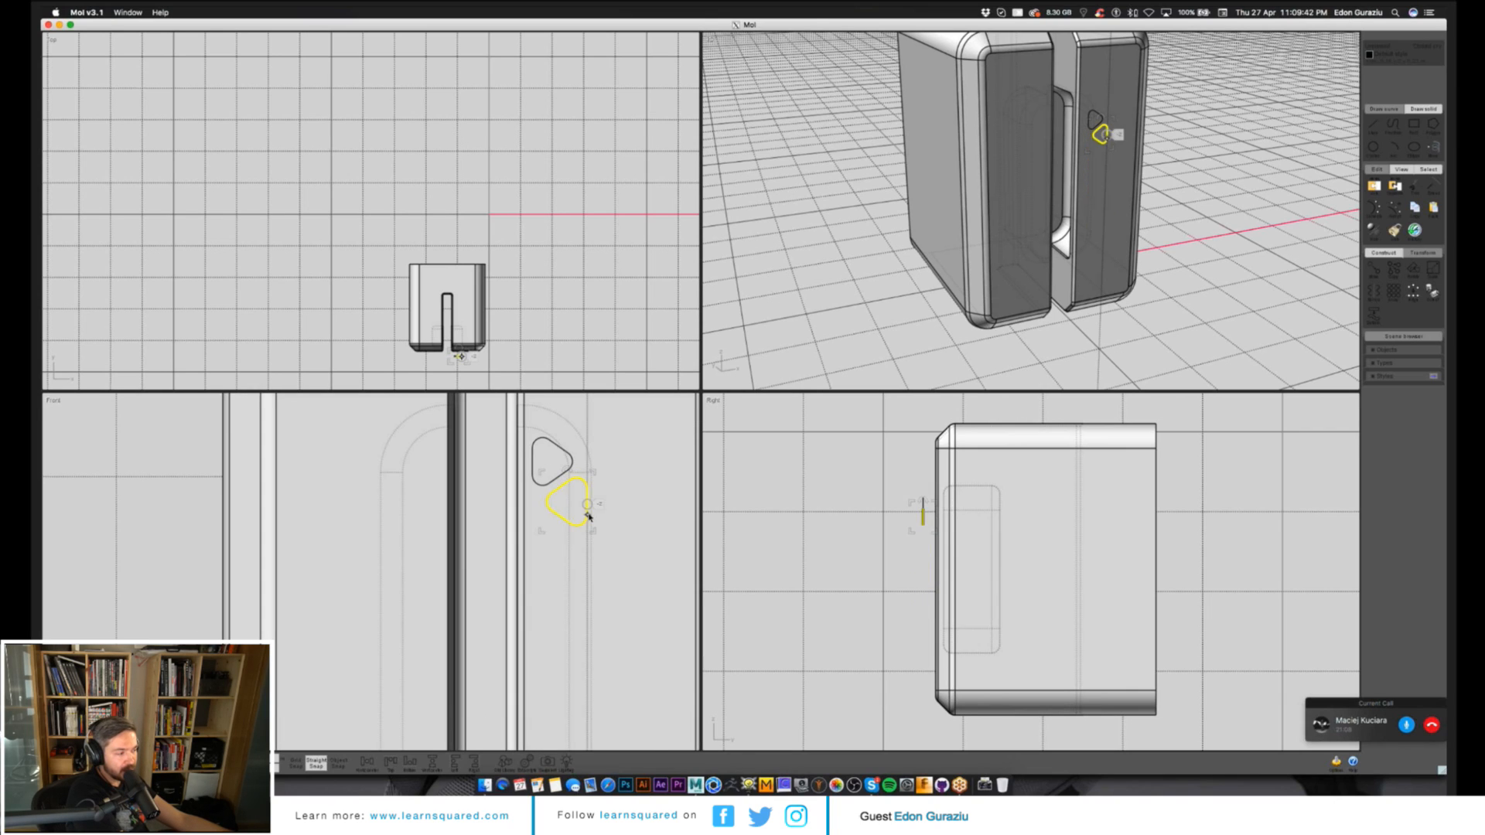
pyautogui.keyDown('shift'); pyautogui.click(552, 462); pyautogui.keyUp('shift')
pyautogui.press('a')
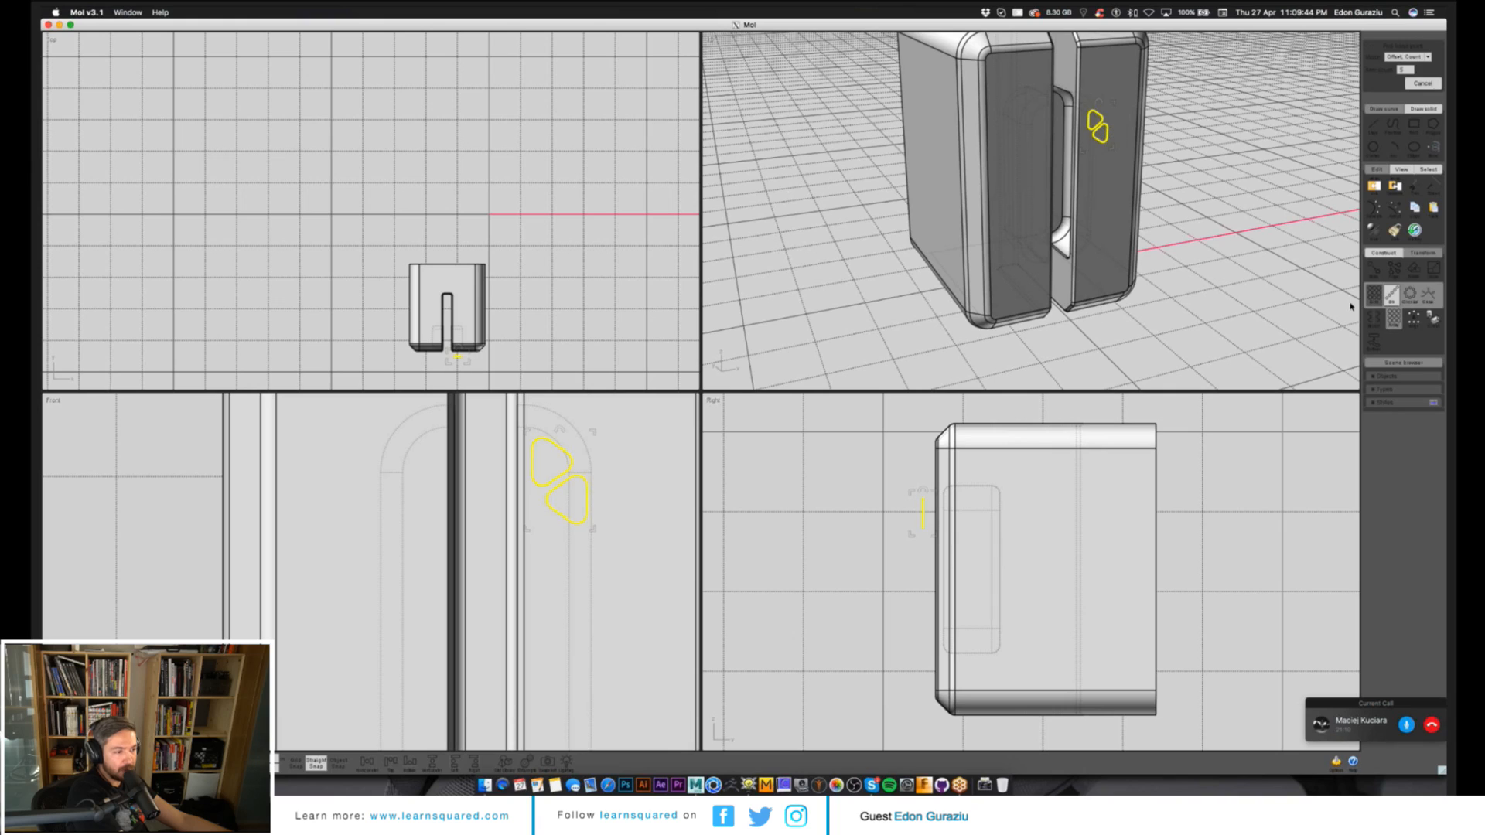
pyautogui.click(552, 498)
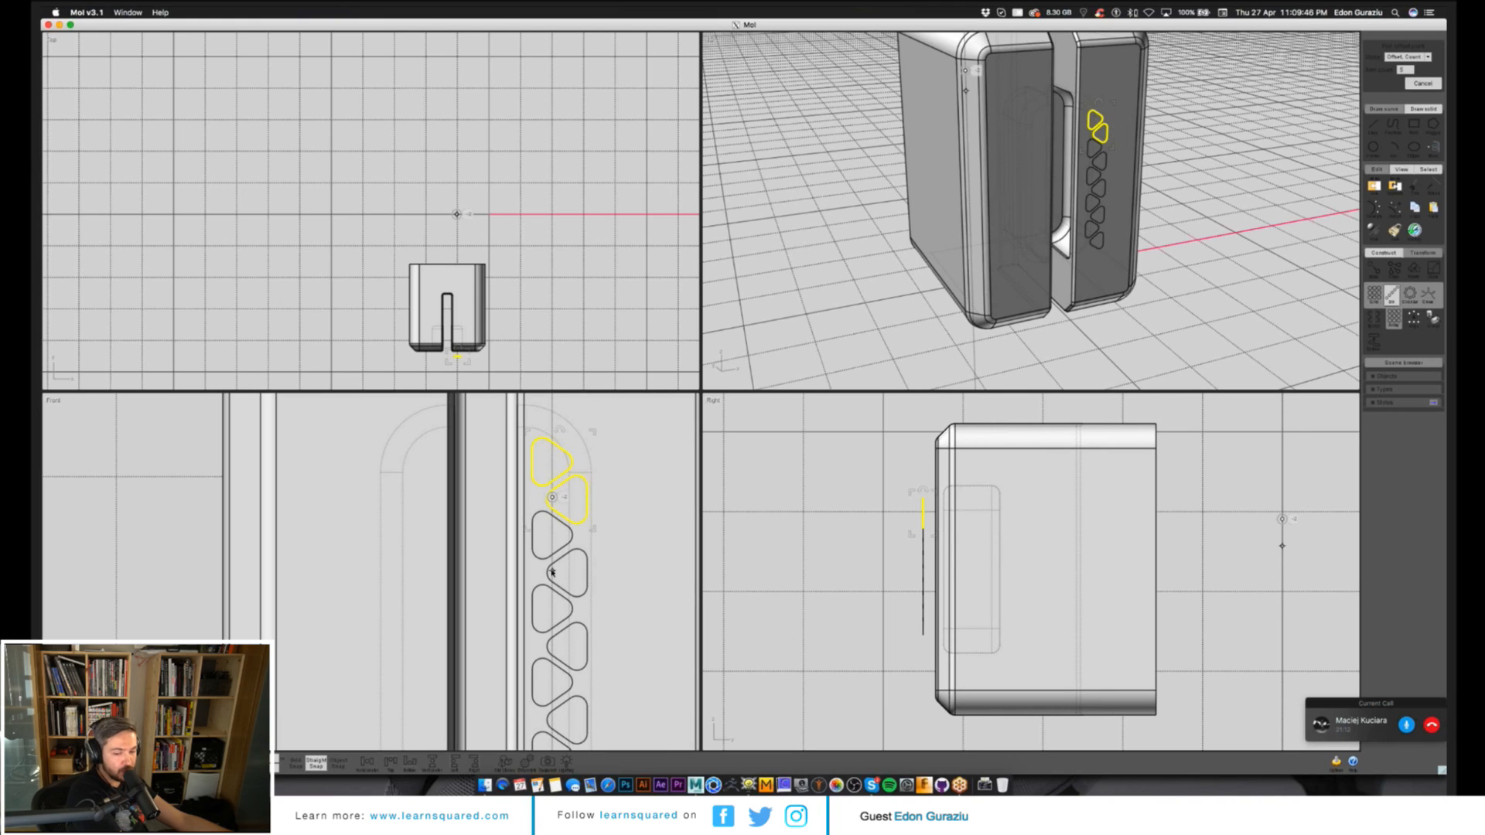
pyautogui.click(553, 574)
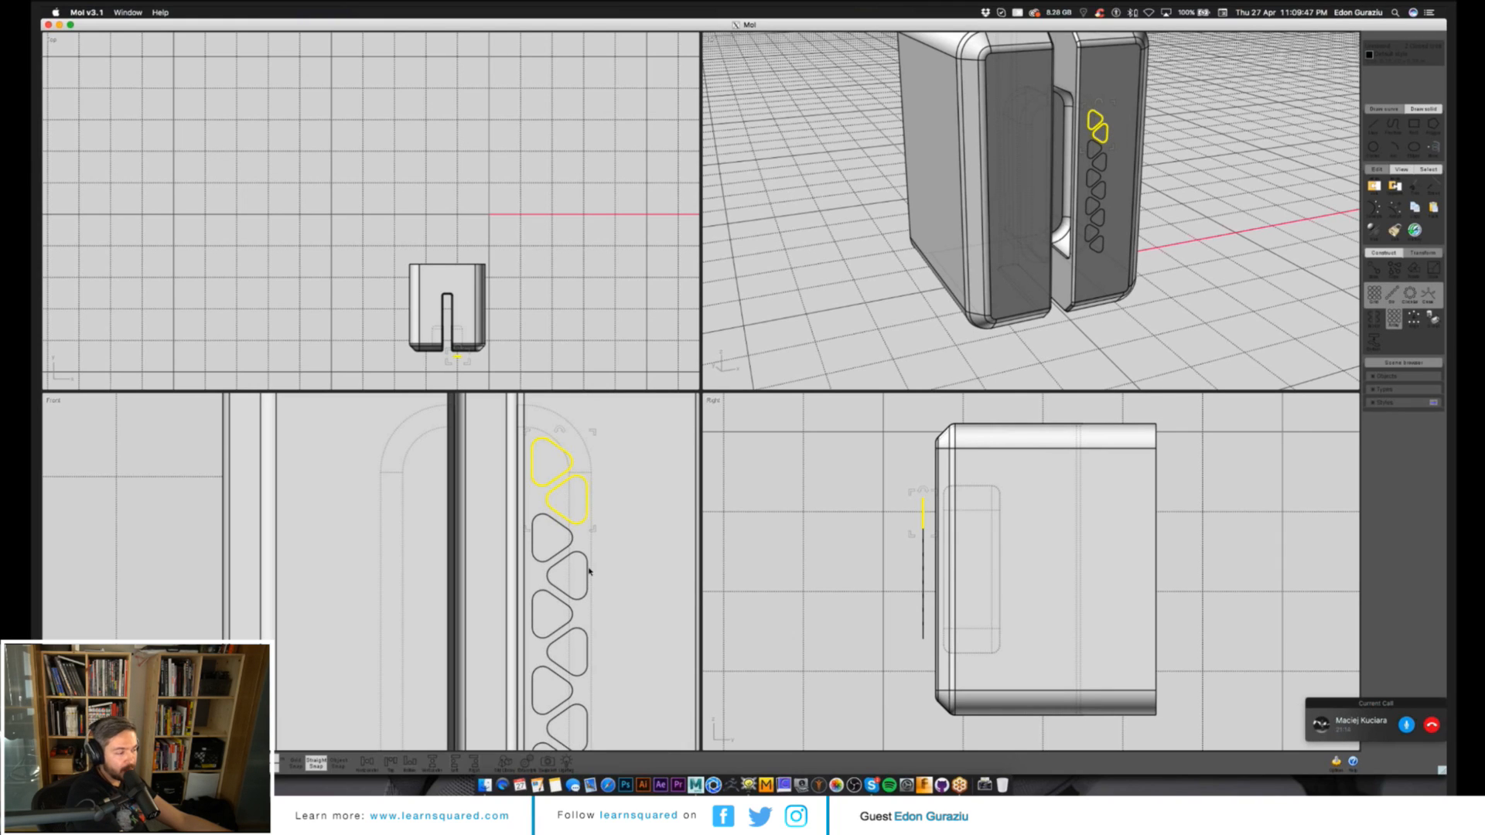
pyautogui.scroll(-3, 588, 571)
pyautogui.press('Escape')
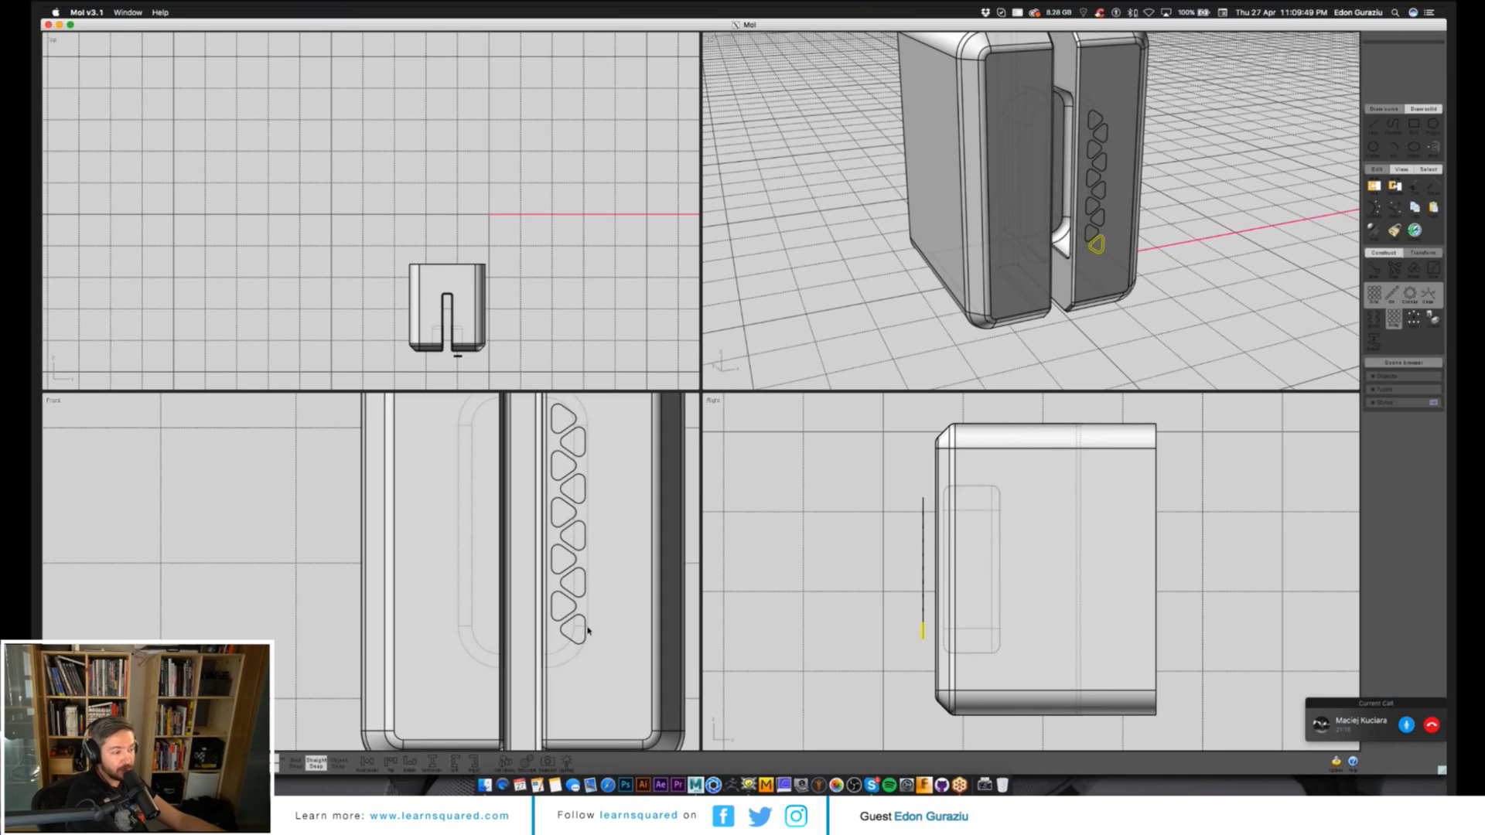
# Delete the bottommost triangle and move the remaining pattern down to centre it vertically over the recess.
pyautogui.click(596, 634)
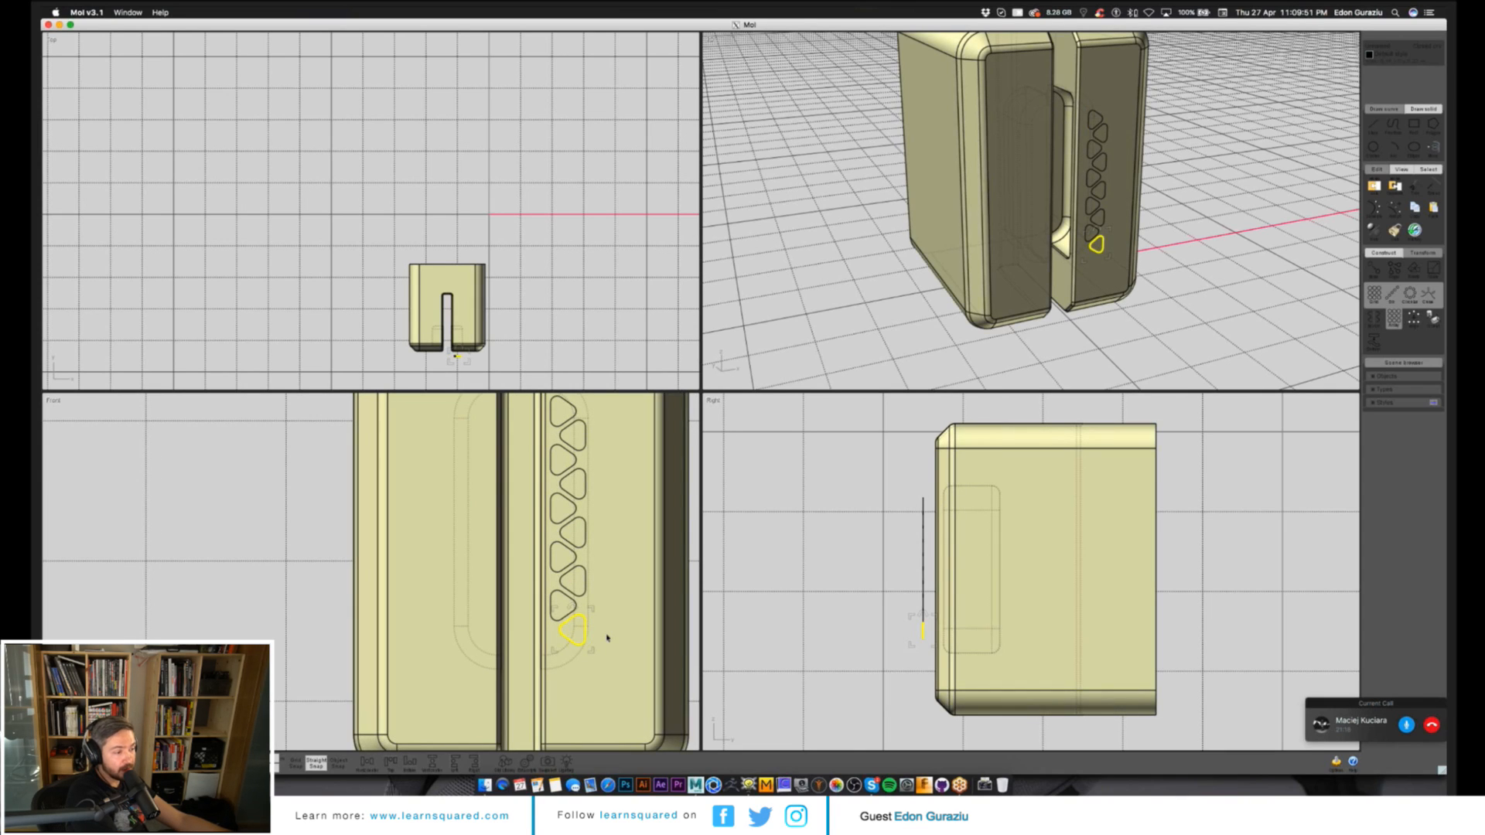
pyautogui.press('Delete')
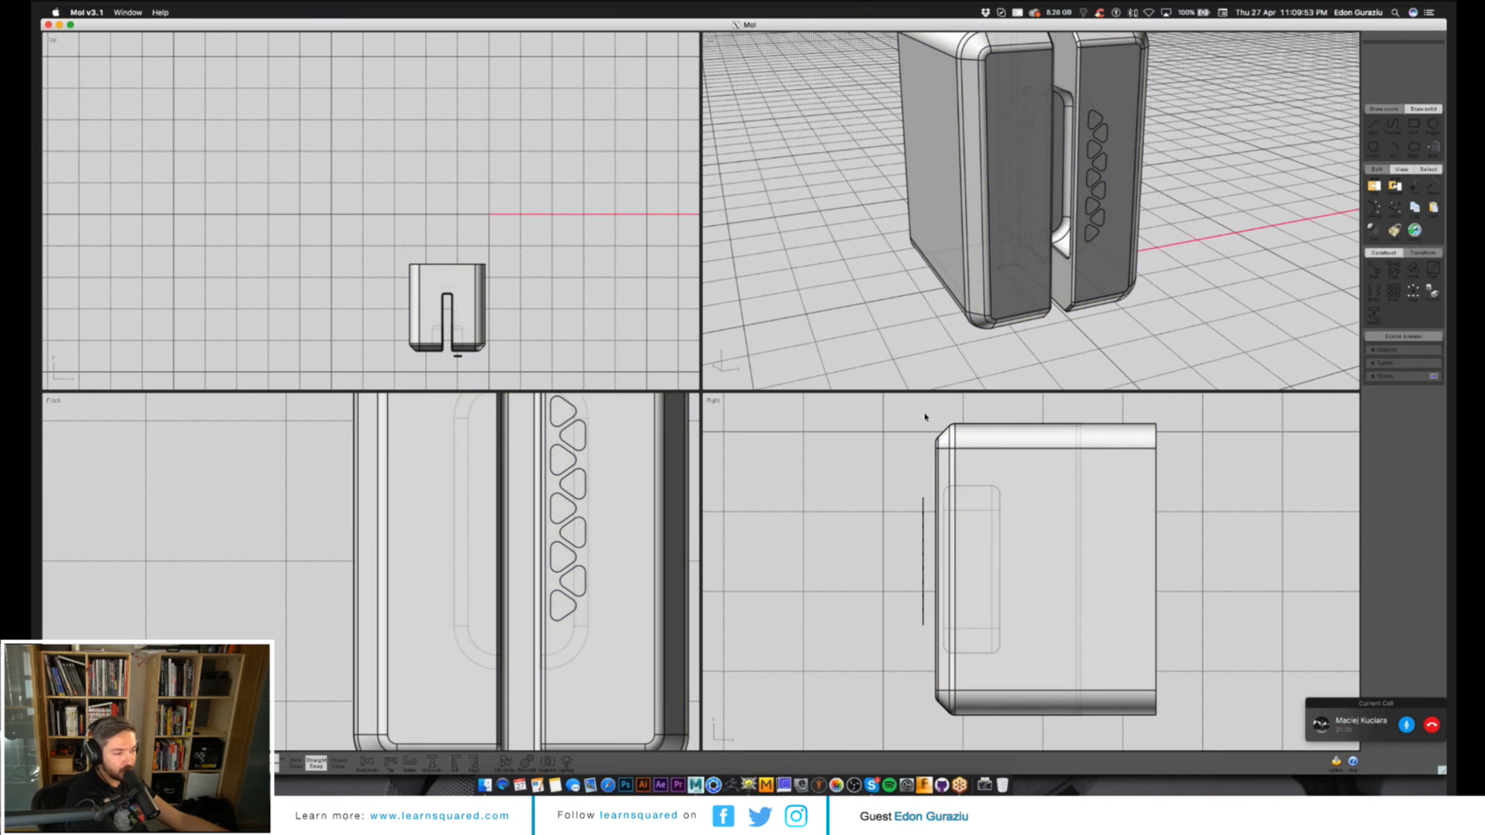
pyautogui.moveTo(924, 417); pyautogui.dragTo(890, 657)
pyautogui.click(367, 763)
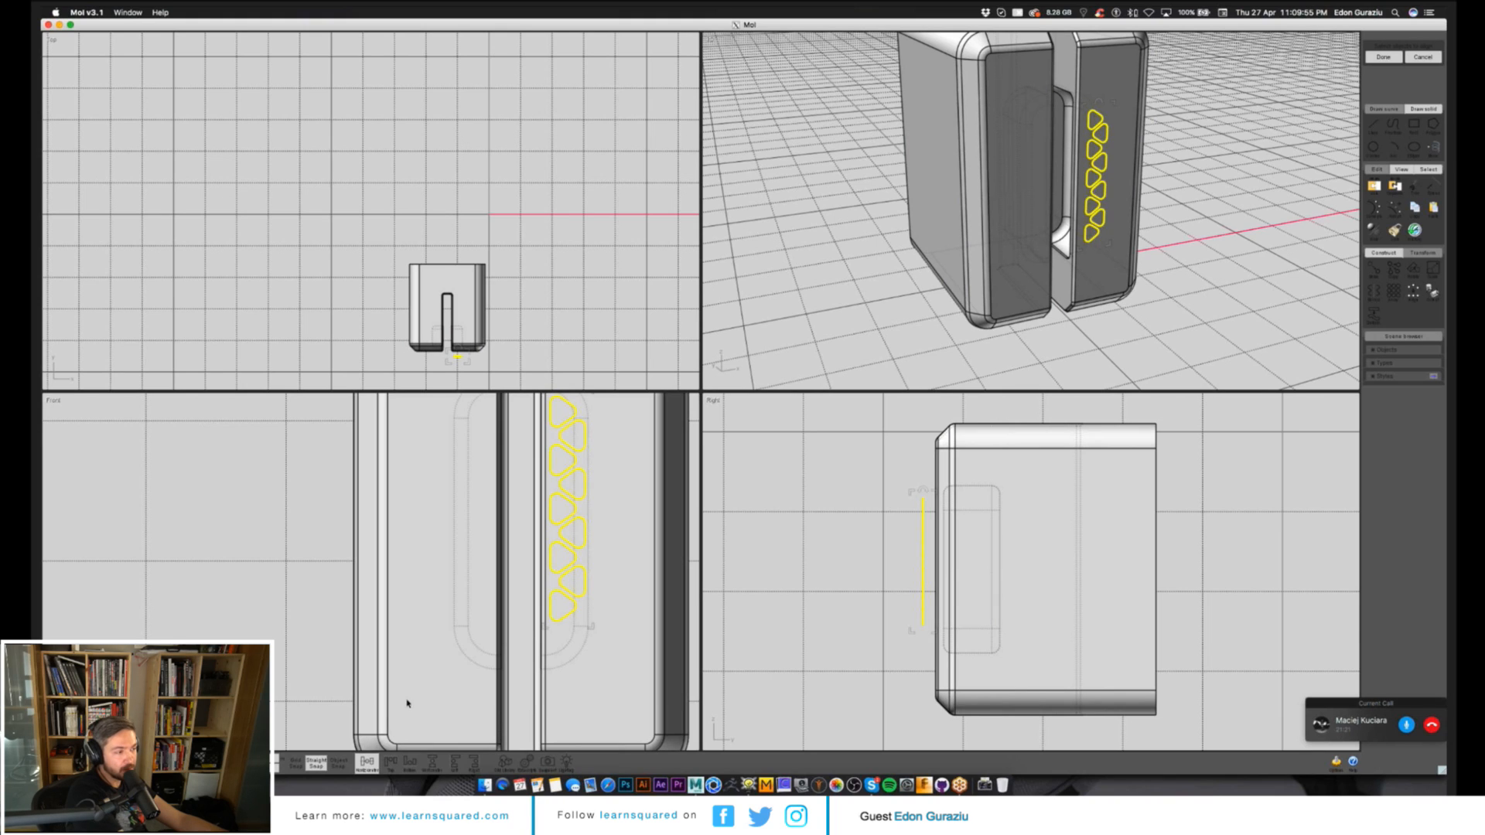
pyautogui.press('Return')
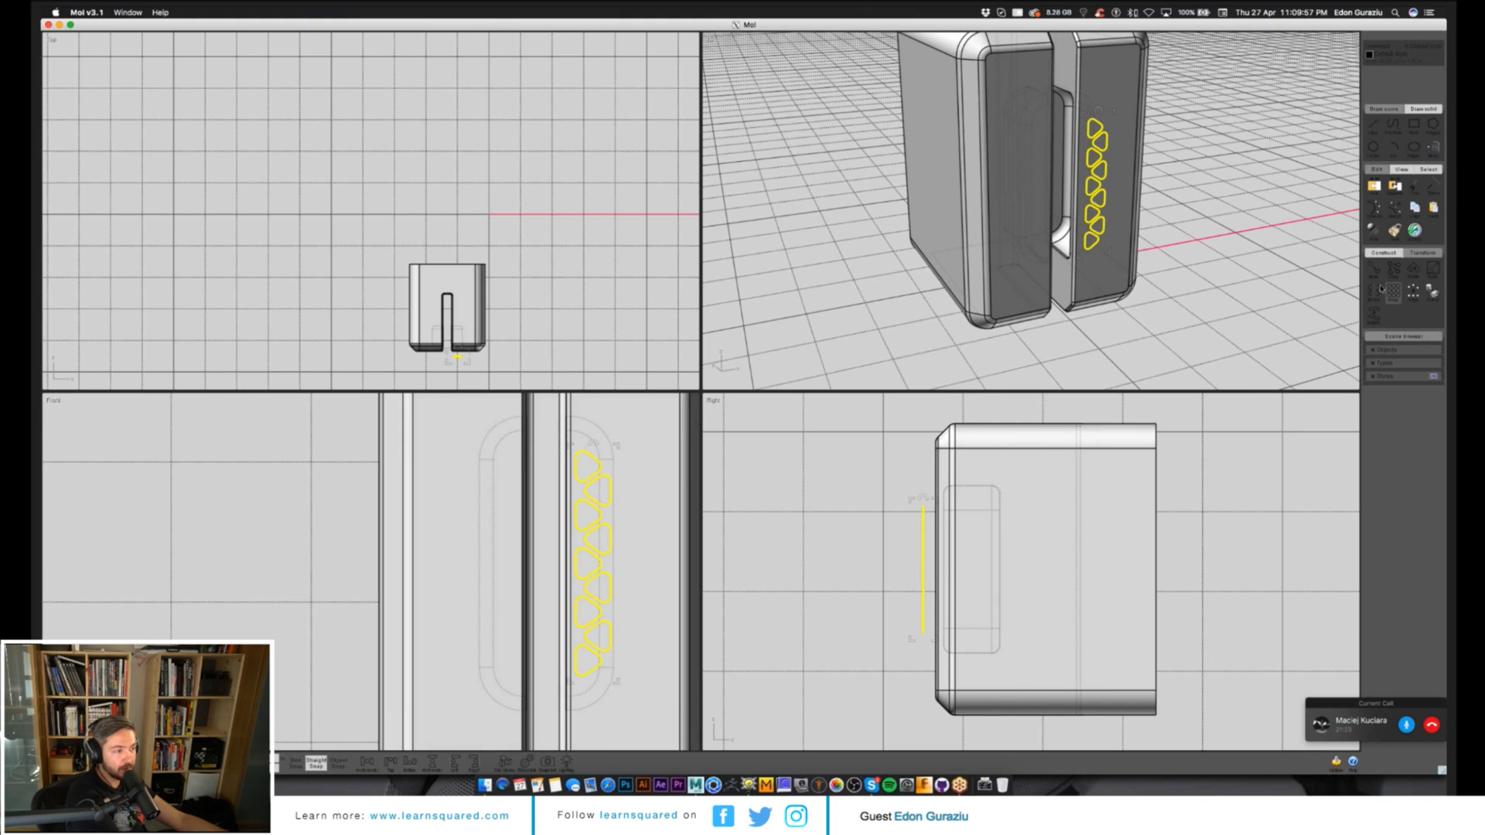
# Extrude the triangle profiles into the block's front face and shift the resulting solids outward so they protrude from it.
pyautogui.click(1374, 294)
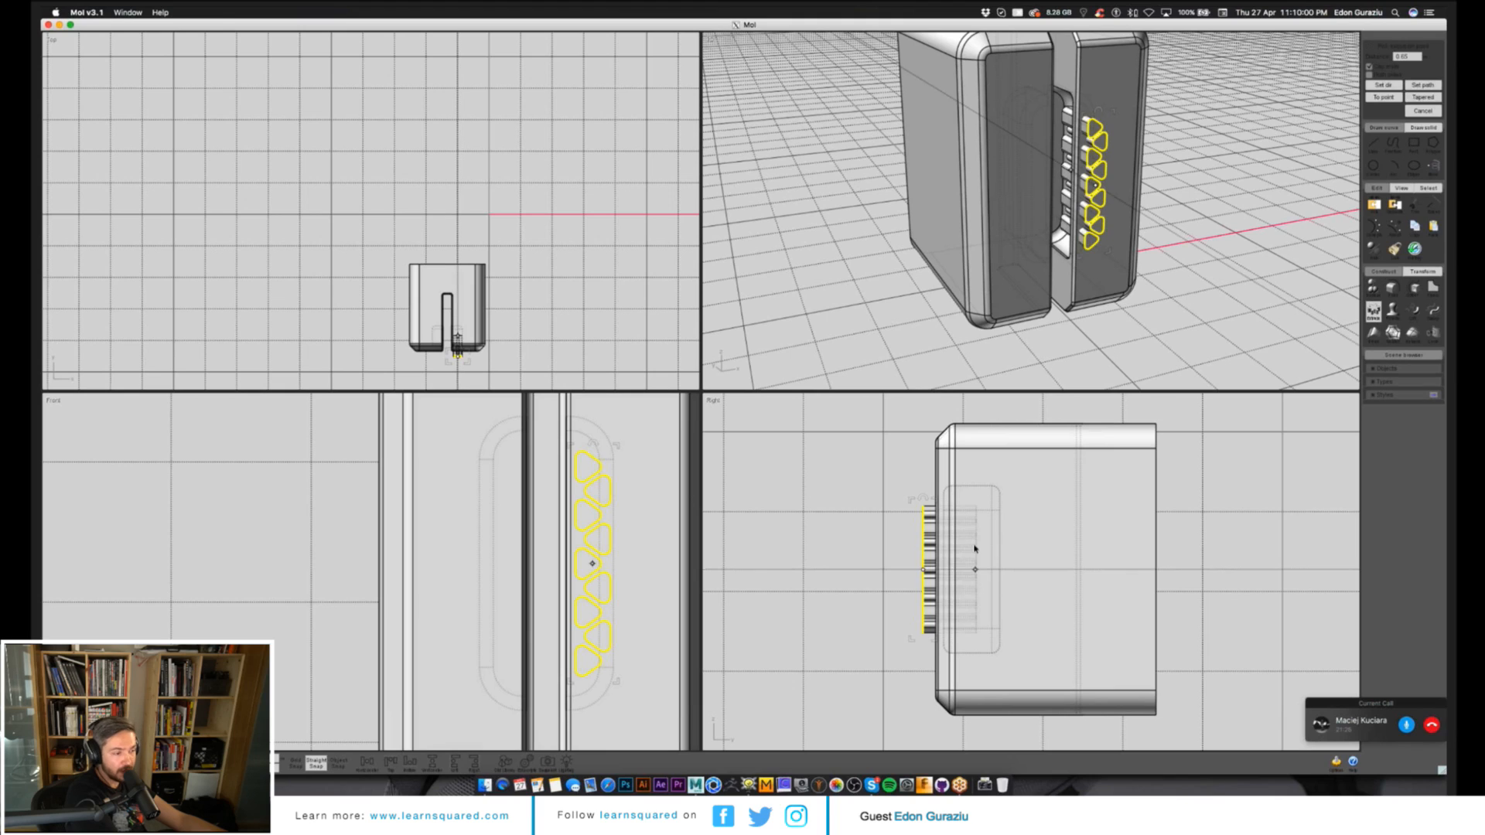
pyautogui.click(975, 547)
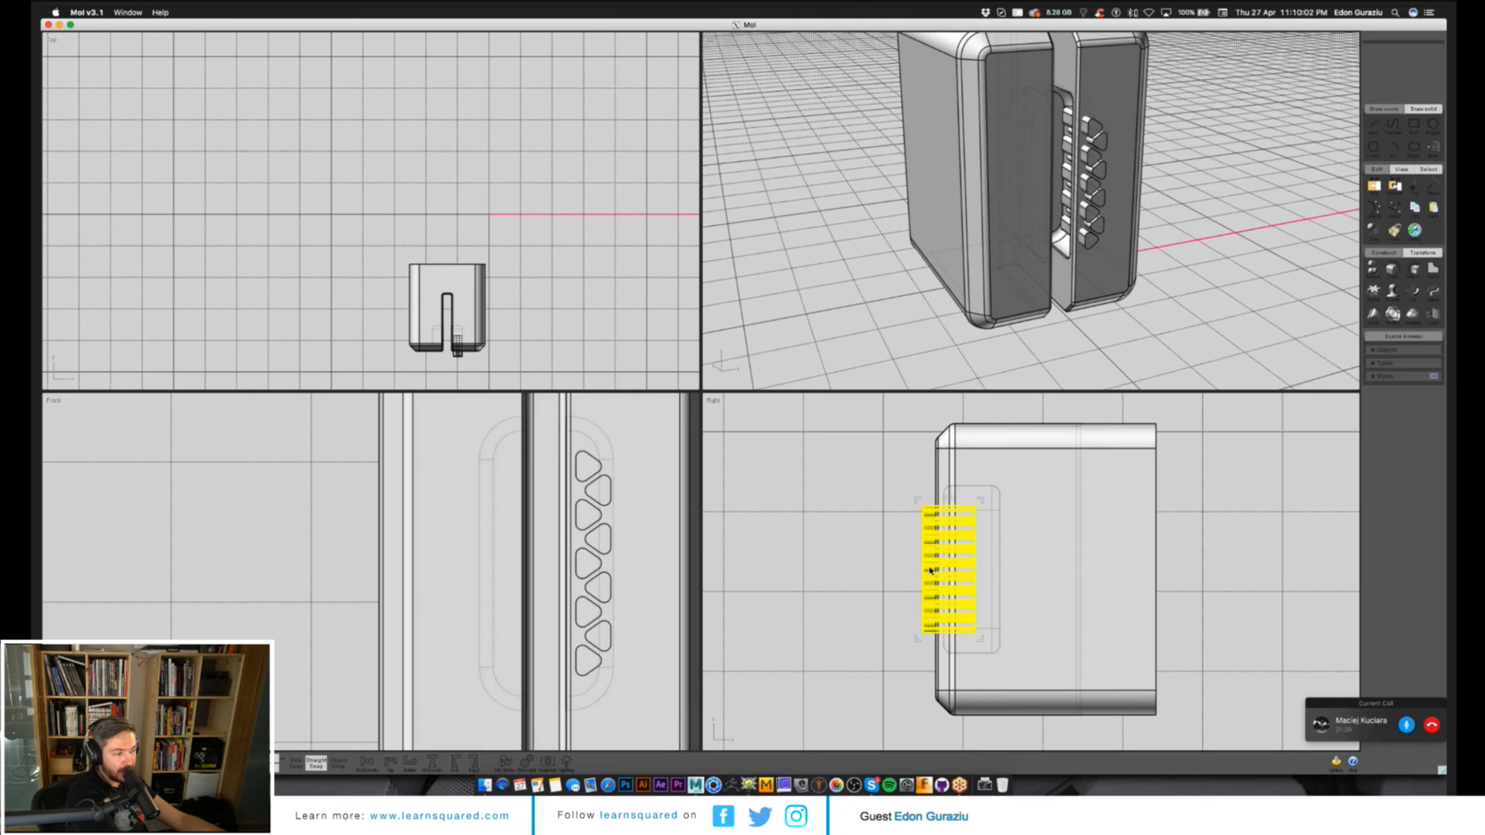
pyautogui.click(1424, 252)
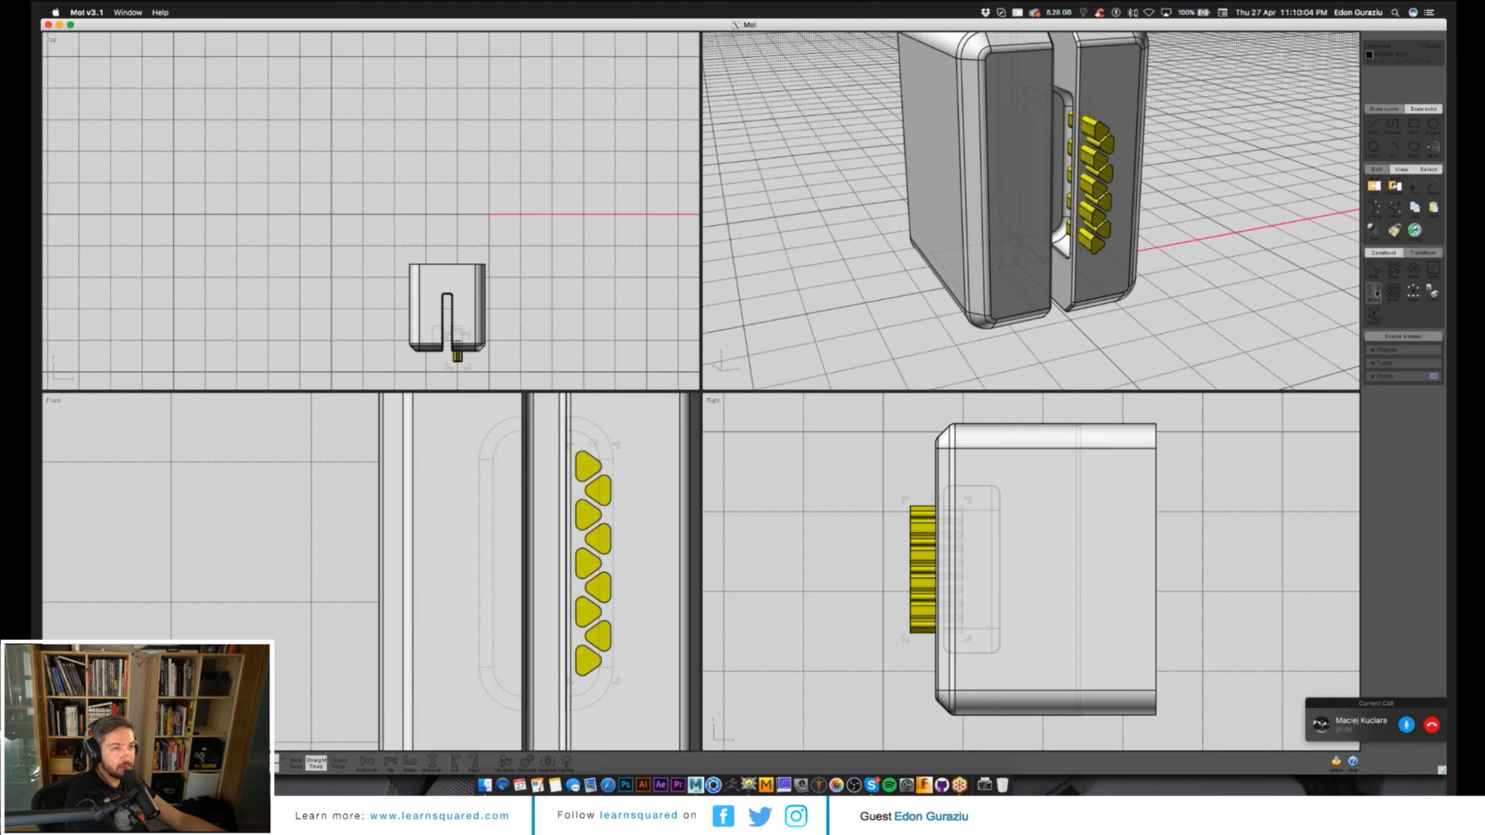
# Mirror the triangular solids across the vertical centreline of the block's slot.
pyautogui.click(1374, 293)
pyautogui.moveTo(549, 588); pyautogui.dragTo(549, 464, button='right')
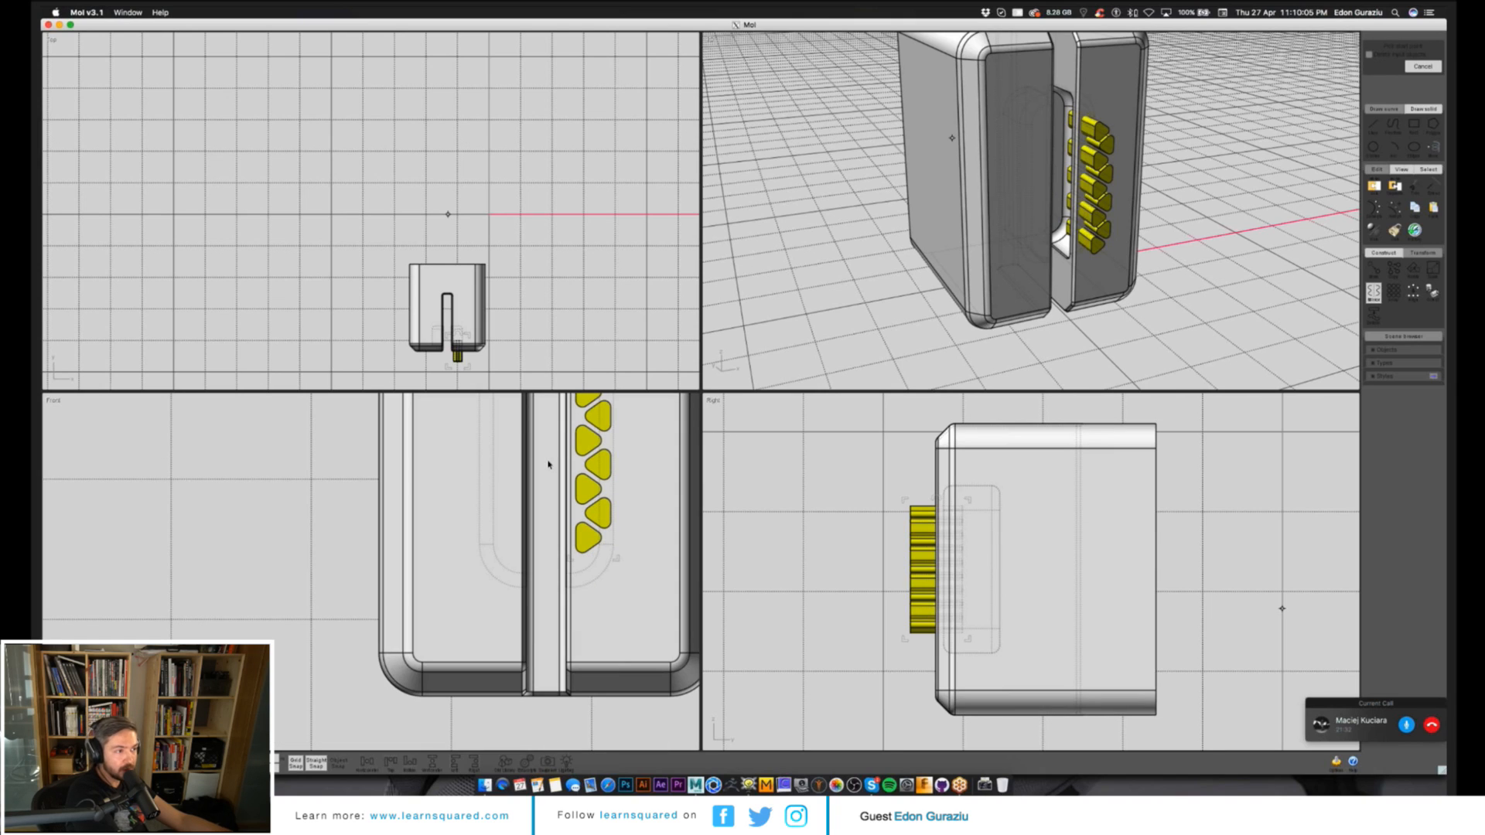
pyautogui.click(548, 465)
pyautogui.click(549, 658)
# Boolean-subtract both sets of triangular solids from the block.
pyautogui.moveTo(610, 685); pyautogui.dragTo(609, 637, button='right')
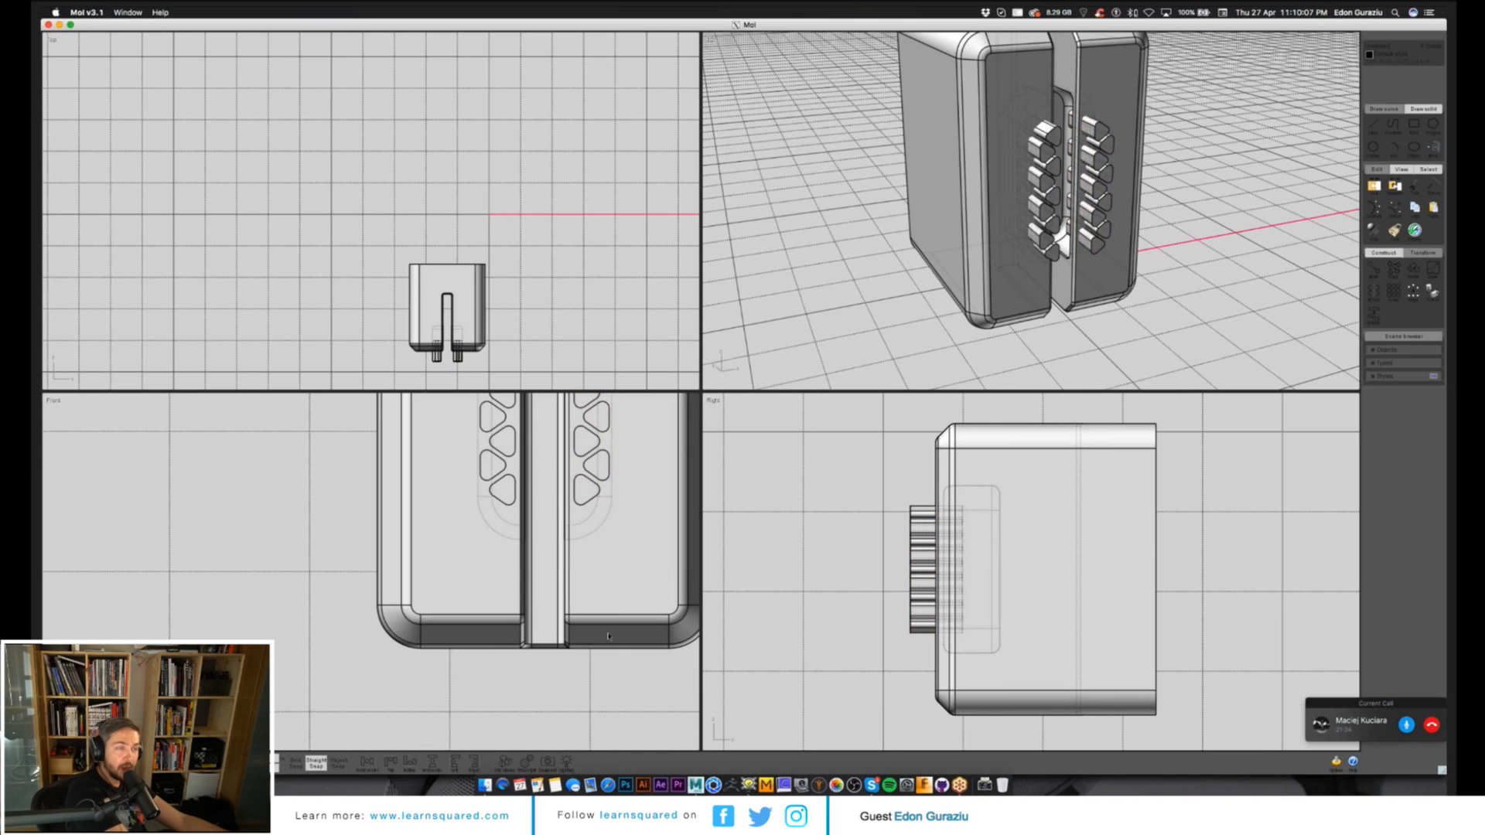
pyautogui.click(609, 637)
pyautogui.click(1384, 253)
pyautogui.click(1374, 272)
pyautogui.click(1374, 272)
pyautogui.moveTo(909, 506); pyautogui.dragTo(902, 537, button='right')
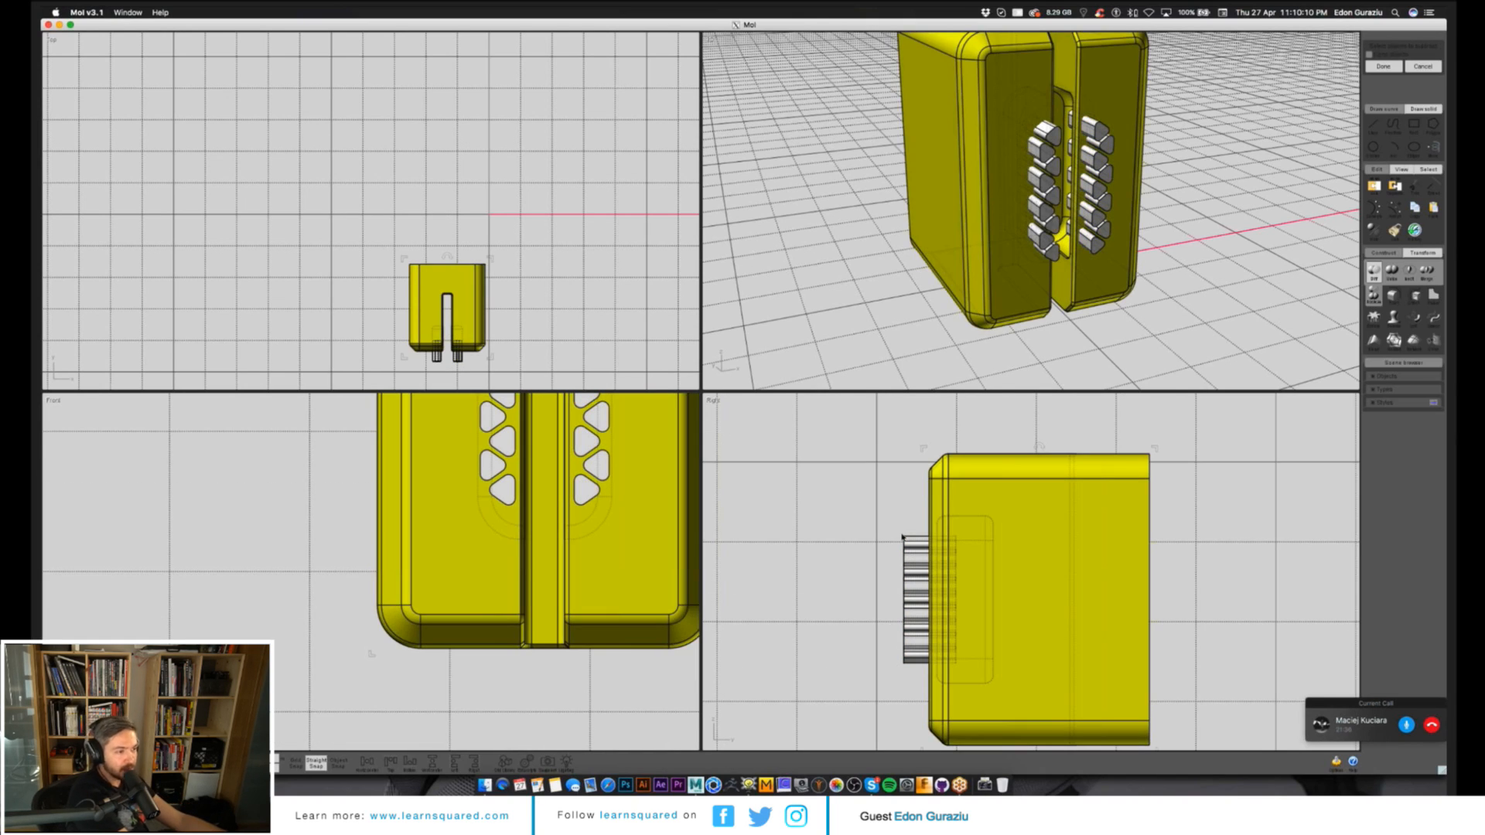
pyautogui.click(904, 539)
pyautogui.rightClick(1220, 242)
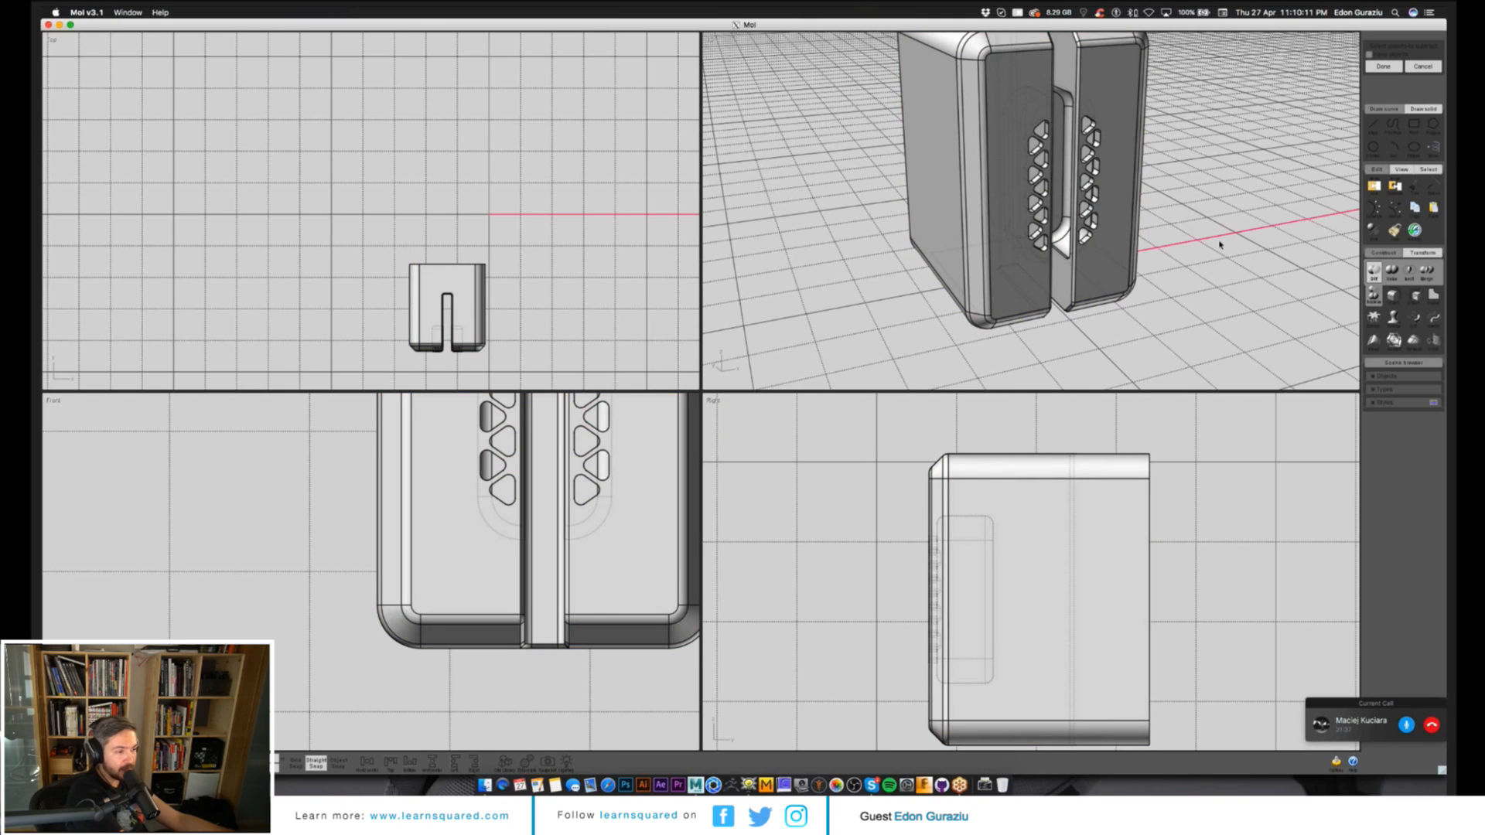
# Chamfer the front edges of all the triangular openings on both sides of the slot with a distance of 0.01.
pyautogui.moveTo(1220, 243); pyautogui.dragTo(1084, 229, button='right')
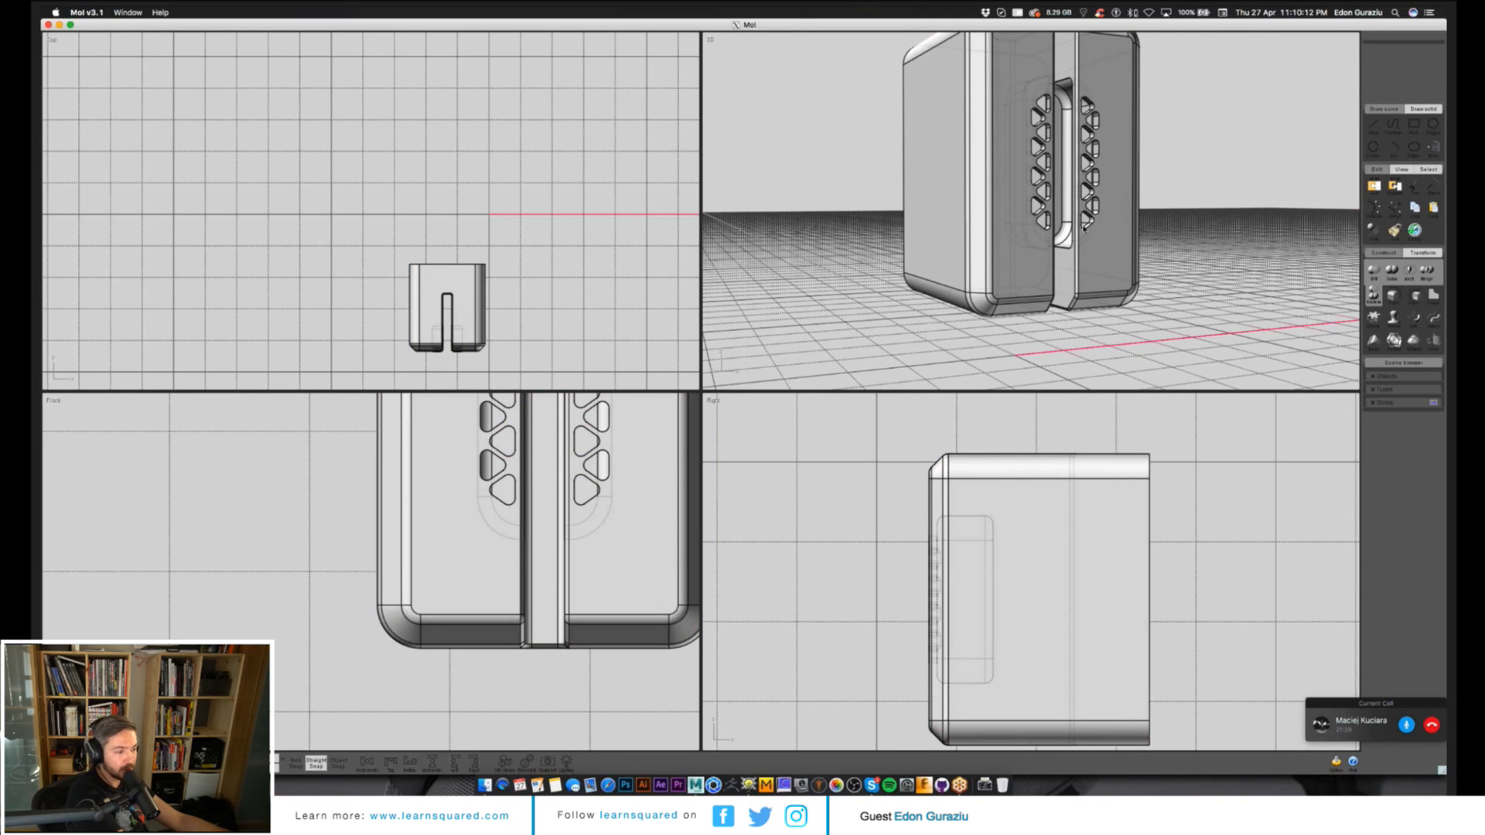
pyautogui.scroll(5, 1084, 229)
pyautogui.click(1035, 246)
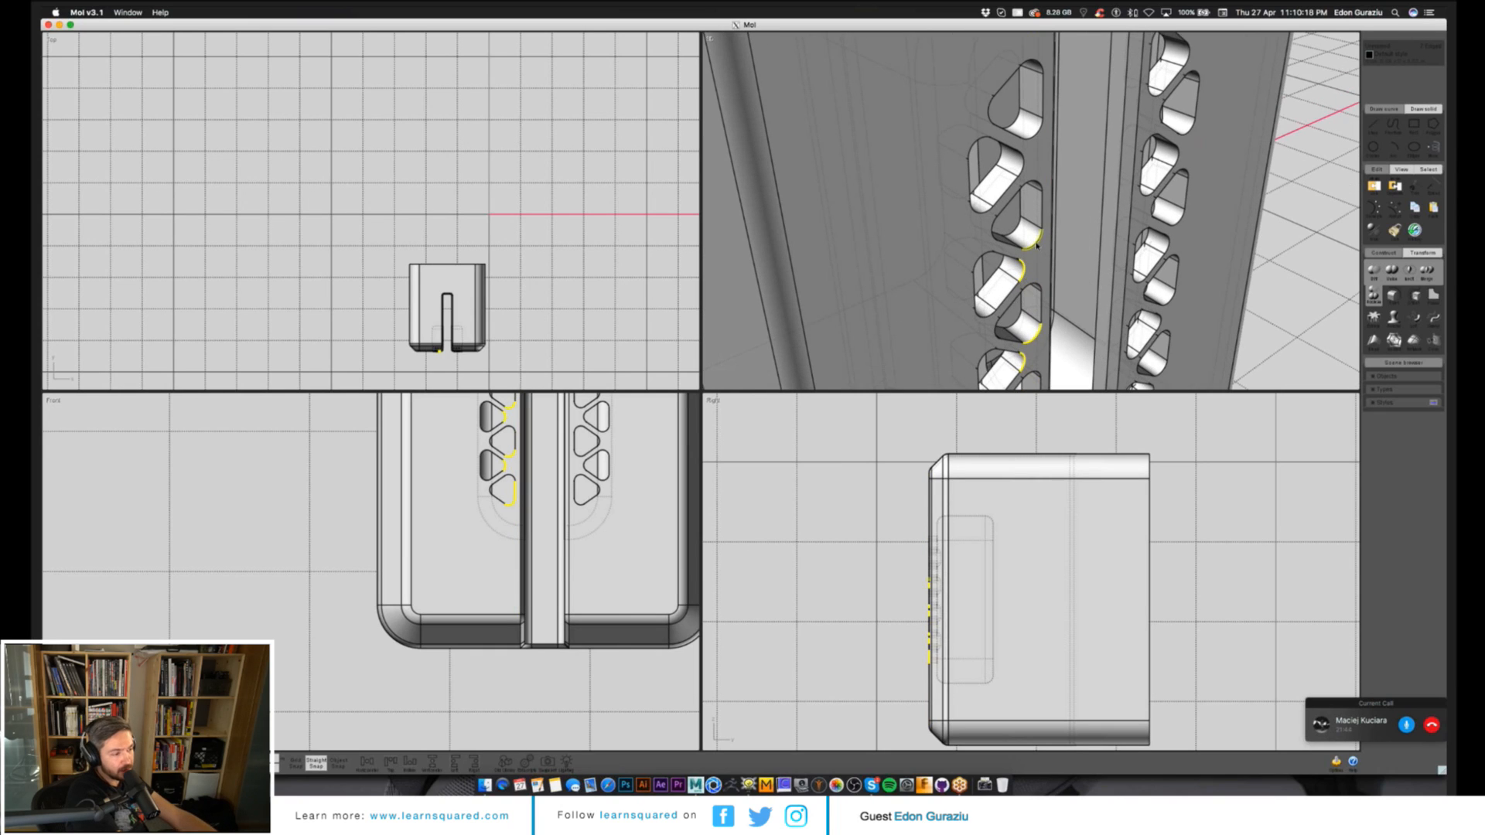
pyautogui.moveTo(1036, 245); pyautogui.dragTo(1119, 237, button='right')
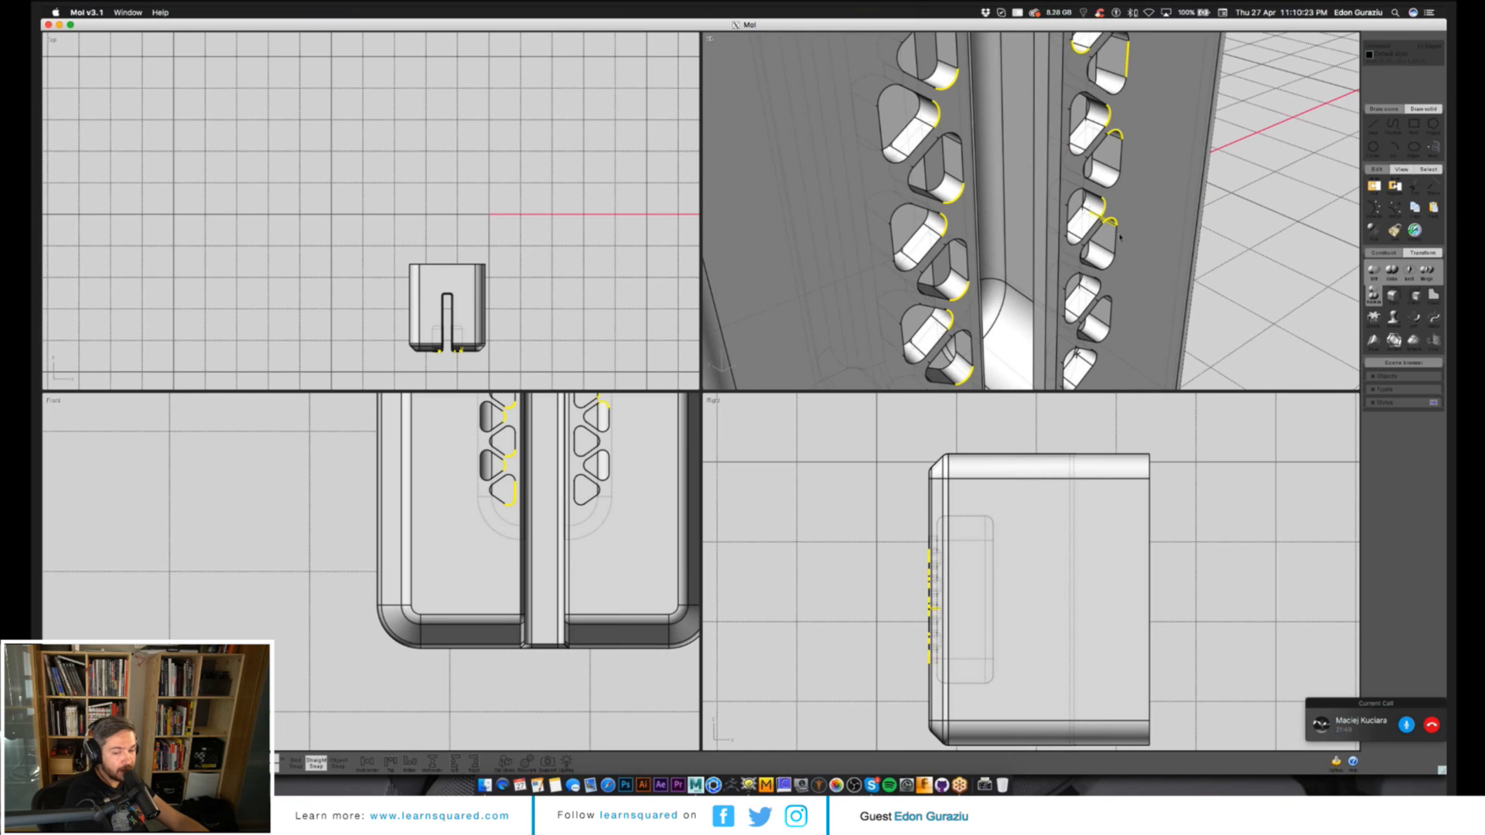
pyautogui.click(1104, 297)
pyautogui.moveTo(908, 539); pyautogui.dragTo(934, 680)
pyautogui.scroll(-5, 1081, 261)
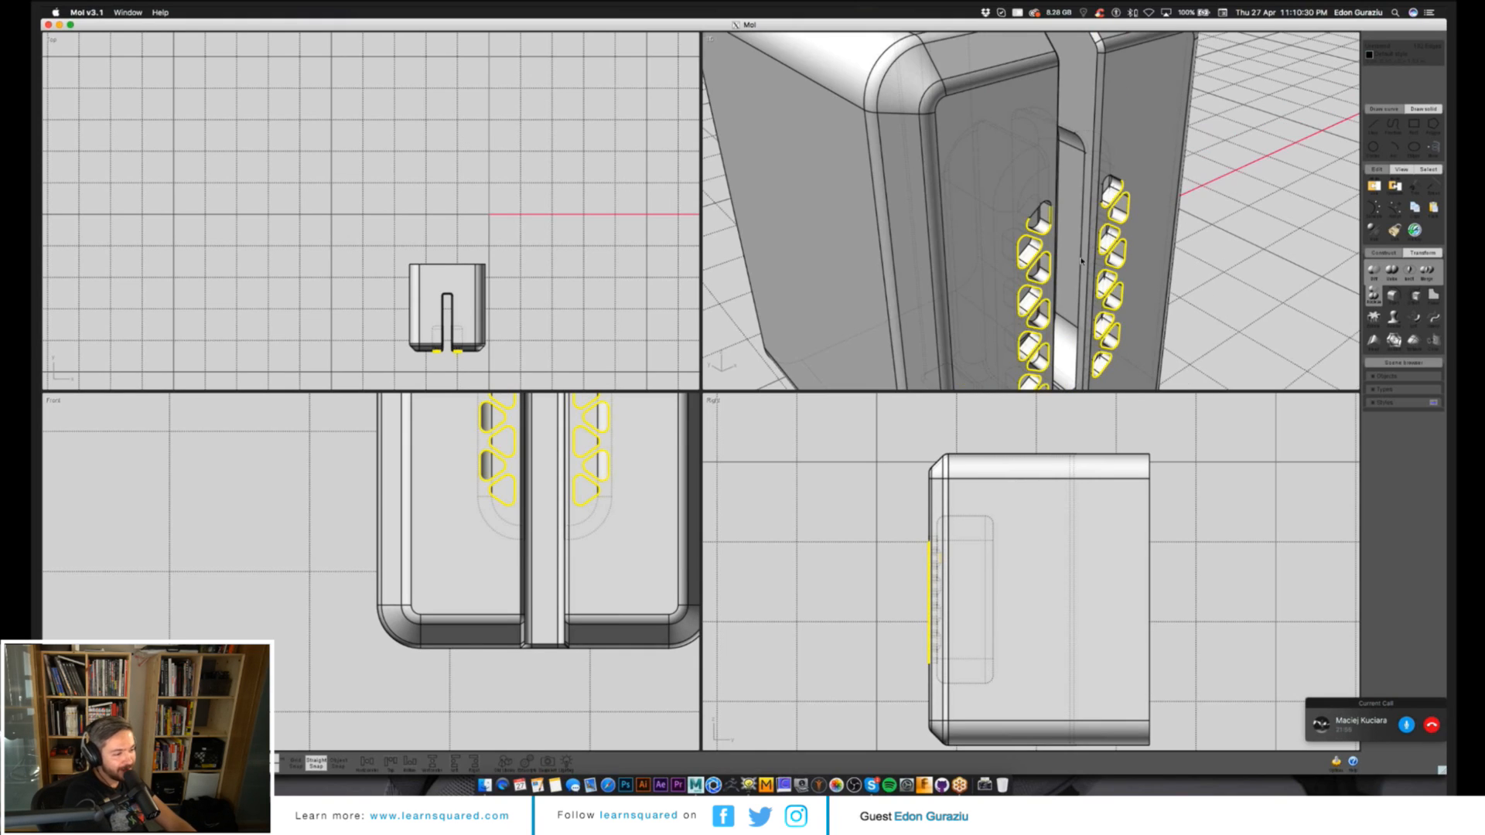
pyautogui.scroll(5, 1082, 260)
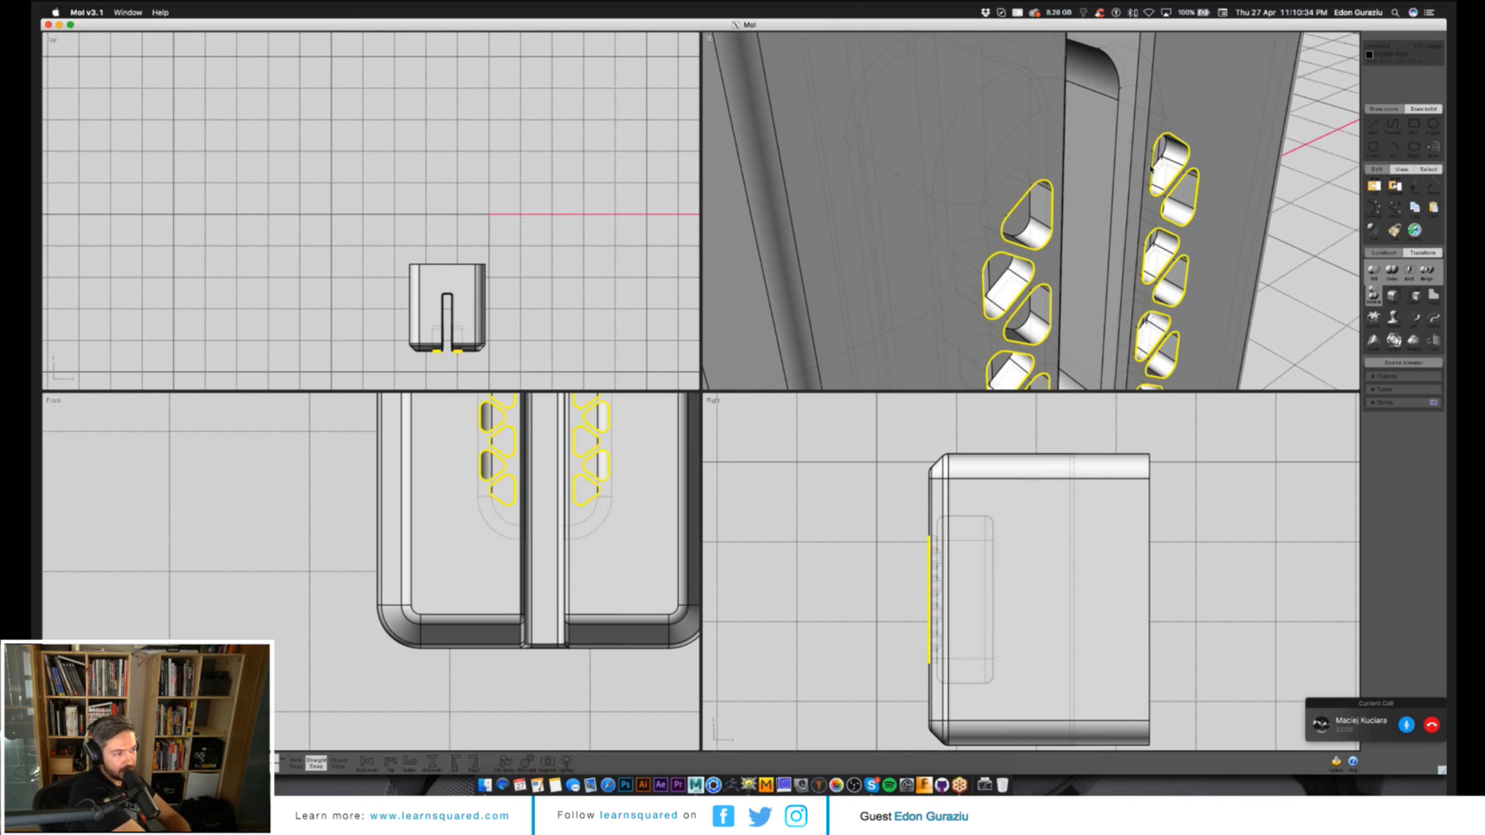
pyautogui.click(1394, 295)
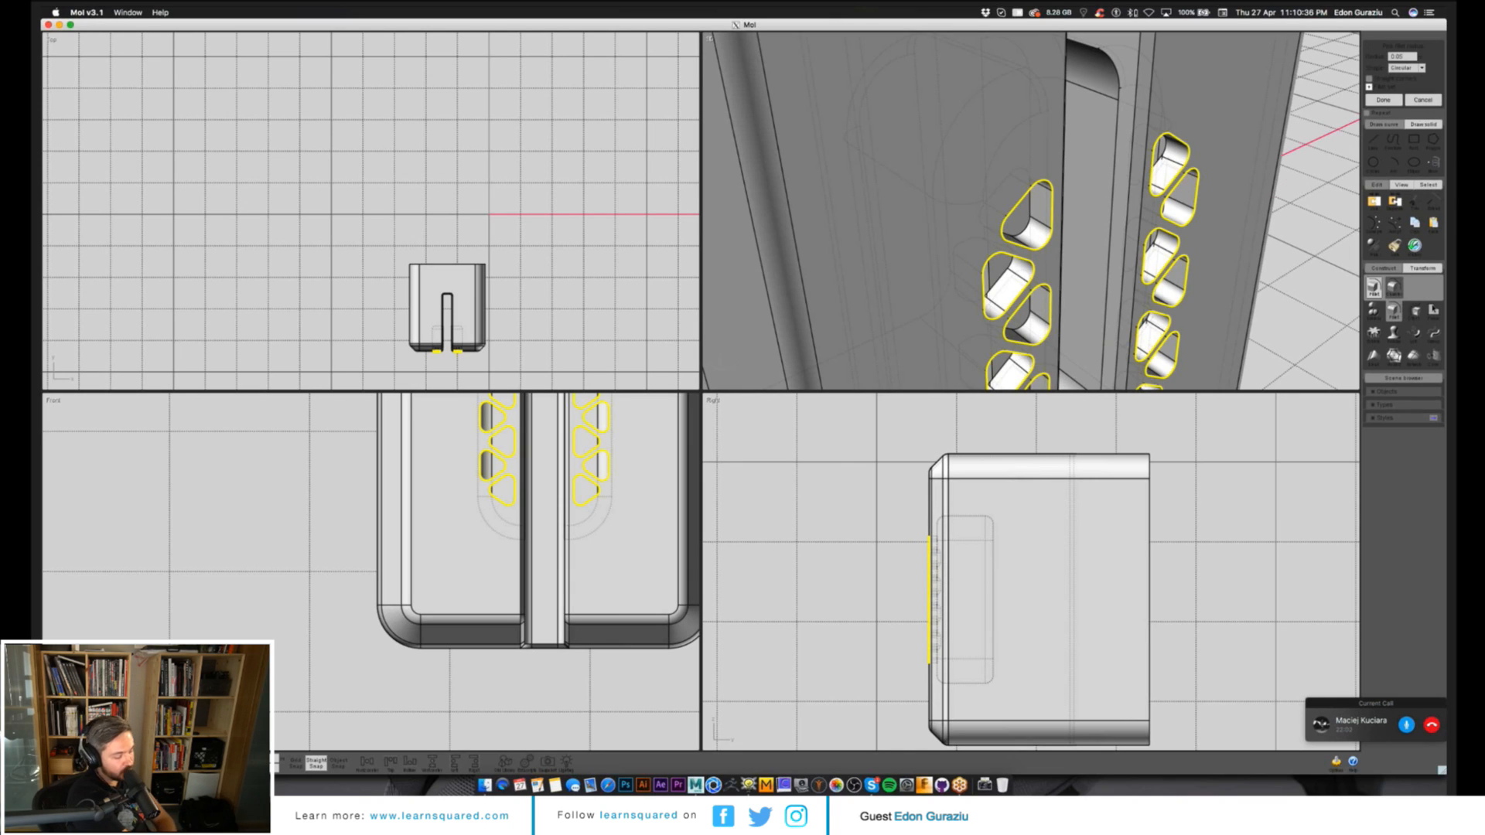
pyautogui.click(1401, 56)
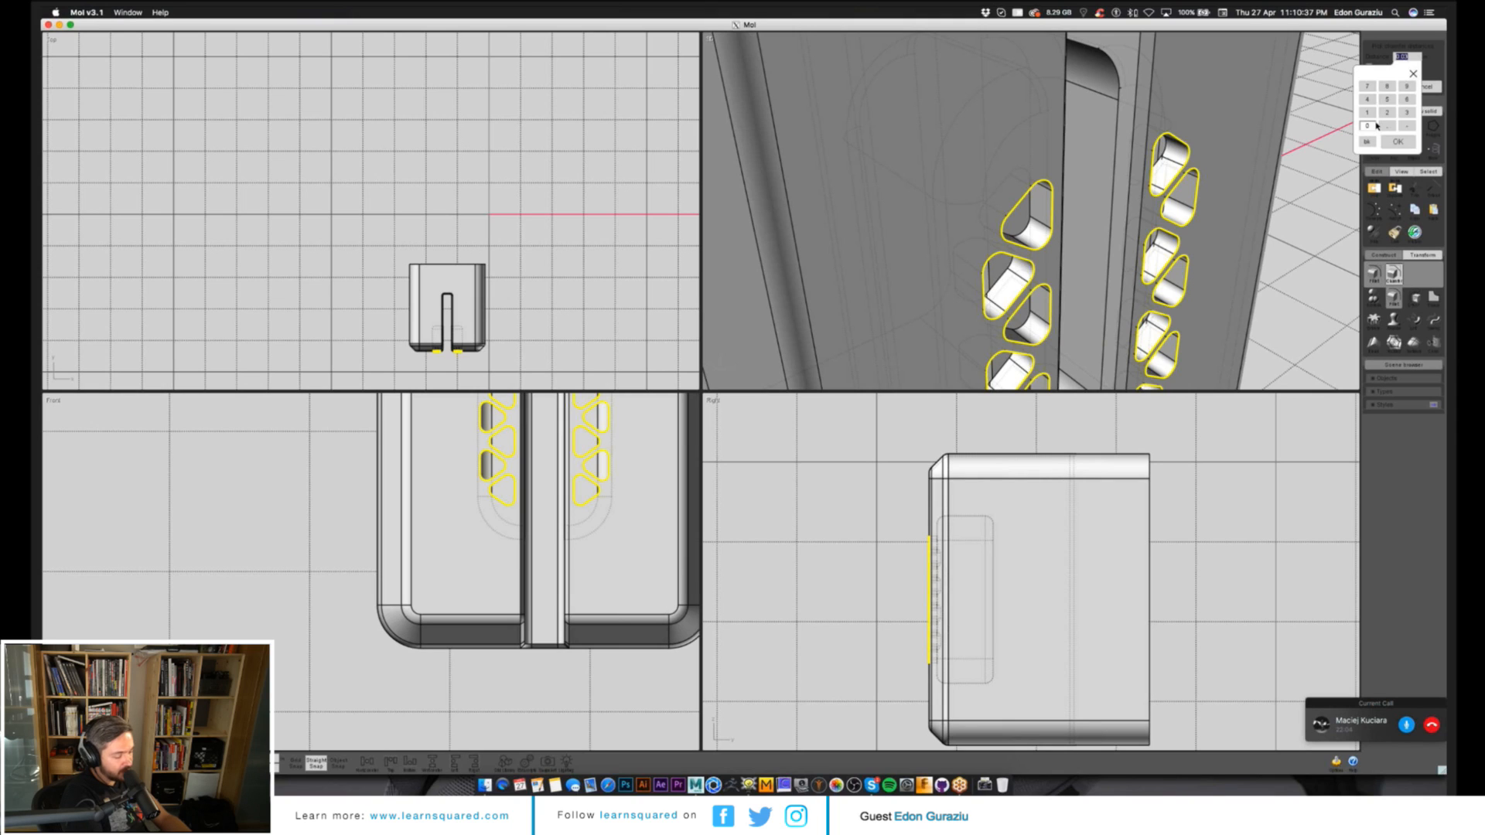
pyautogui.write('0.01')
pyautogui.press('Return')
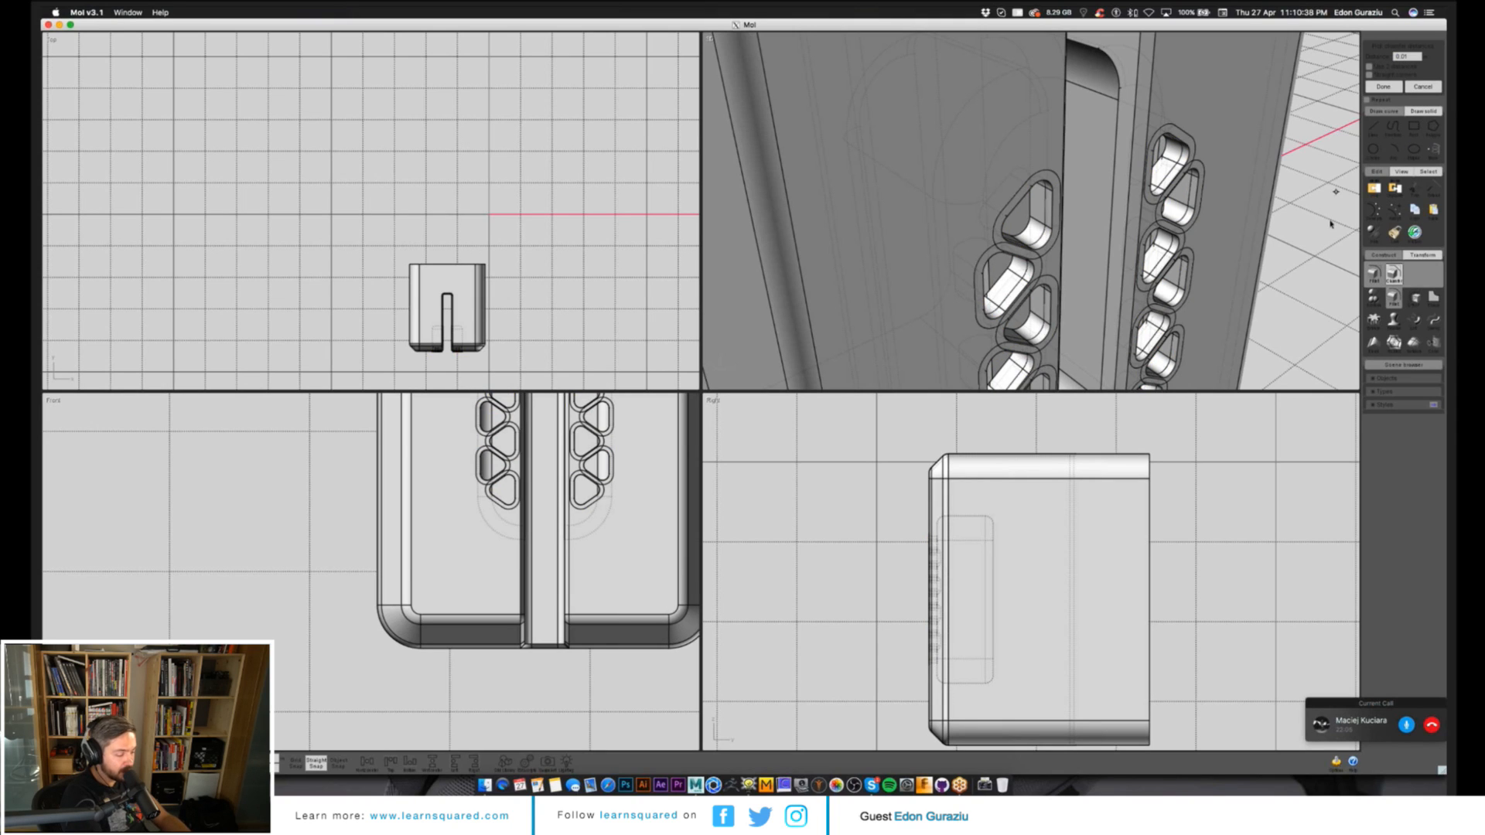
pyautogui.press('Return')
# Show the hidden parts to examine the block within the whole assembly, and isolate the block again.
pyautogui.click(1111, 204)
pyautogui.hotkey('ctrl', 'h')
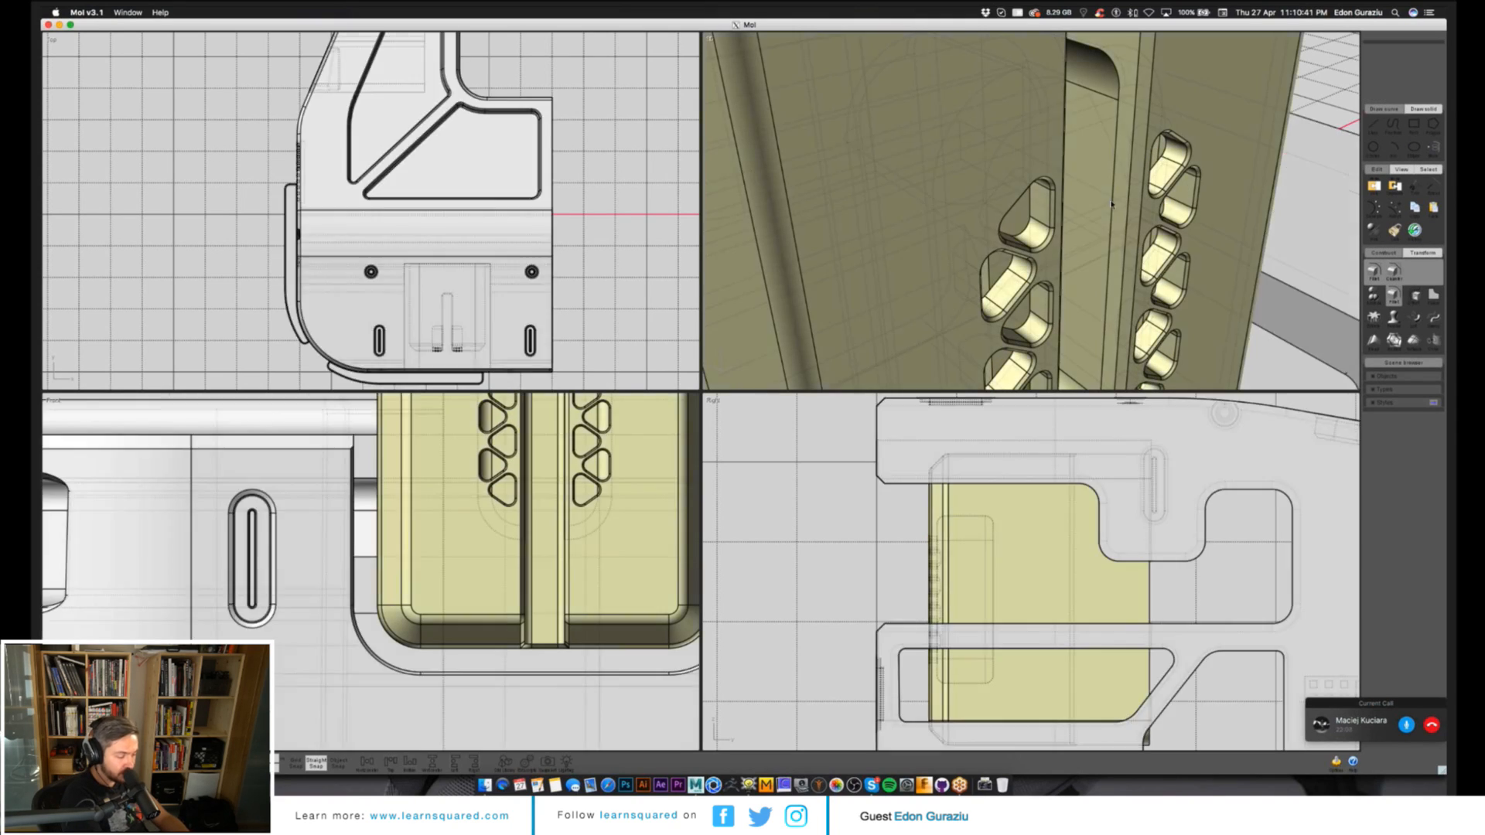
pyautogui.press('Escape')
pyautogui.scroll(-10, 1112, 205)
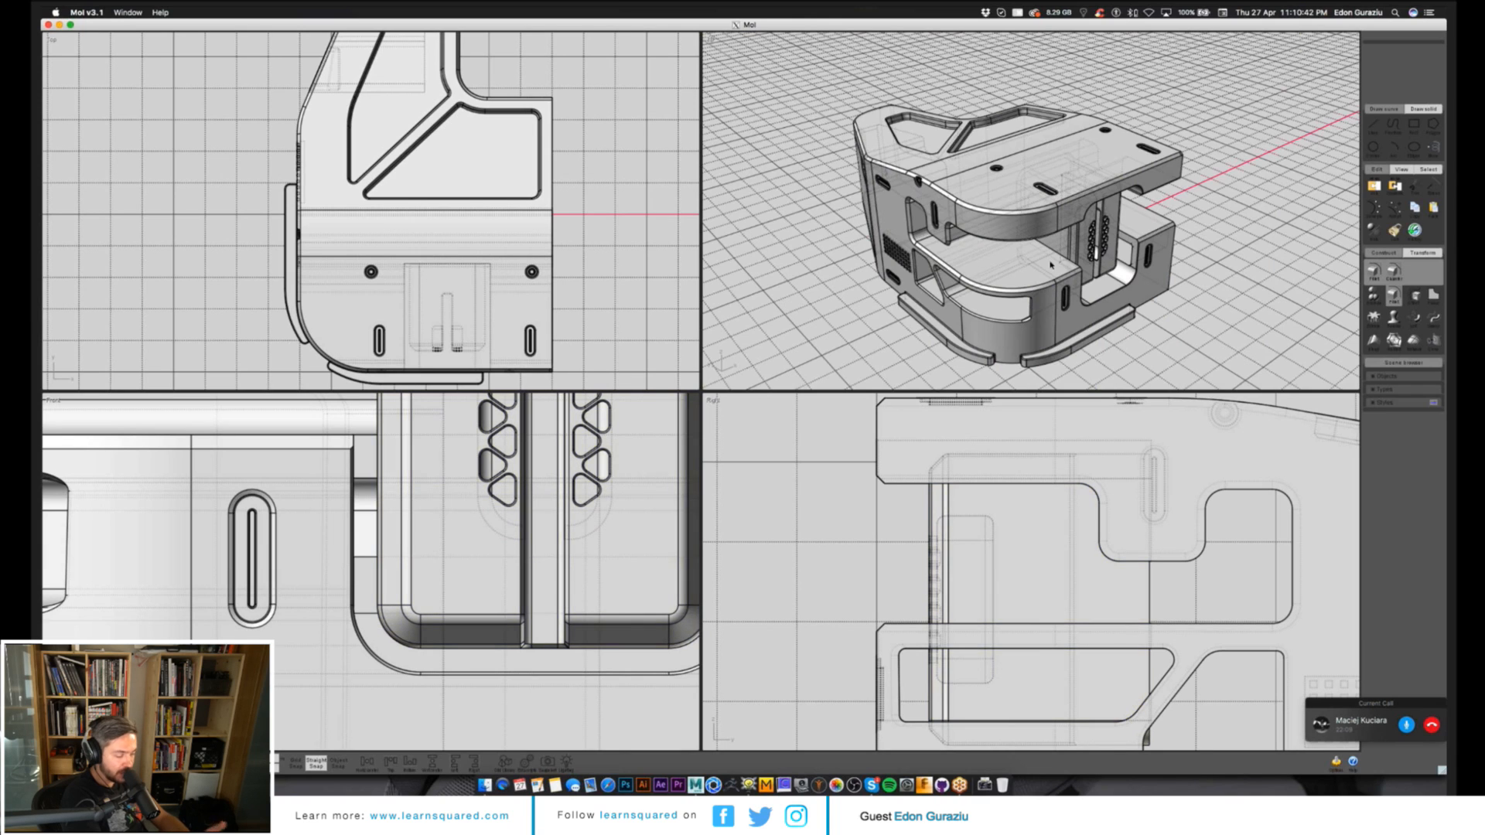
pyautogui.scroll(10, 1135, 277)
pyautogui.click(1135, 277)
pyautogui.moveTo(1051, 265); pyautogui.dragTo(1083, 249, button='right')
pyautogui.moveTo(634, 529); pyautogui.dragTo(574, 557, button='right')
pyautogui.scroll(-1, 574, 557)
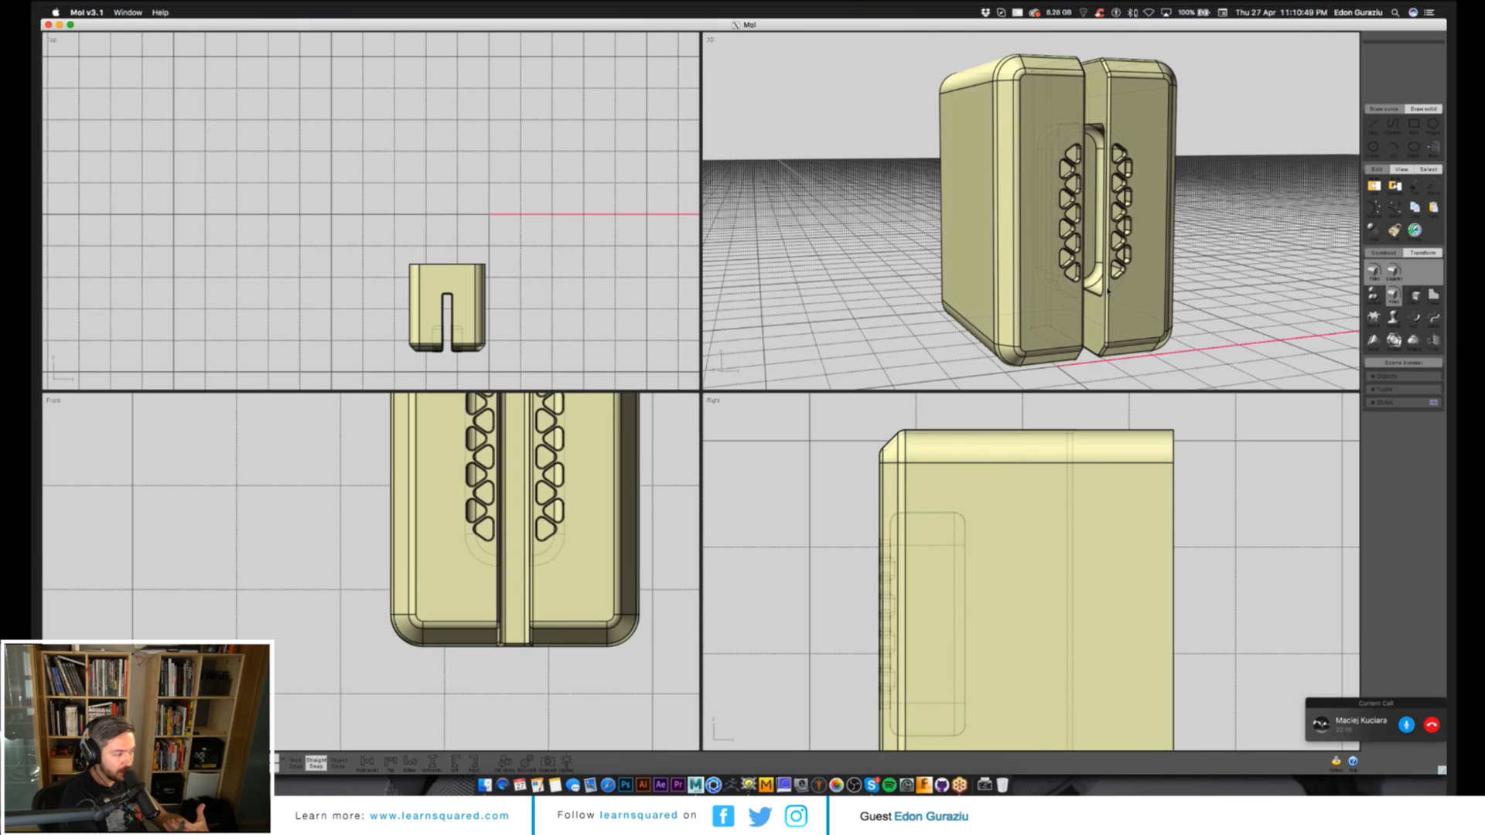
# Draw an open two-segment polyline cutting diagonally across the block's upper front corner in the side view.
pyautogui.click(1379, 156)
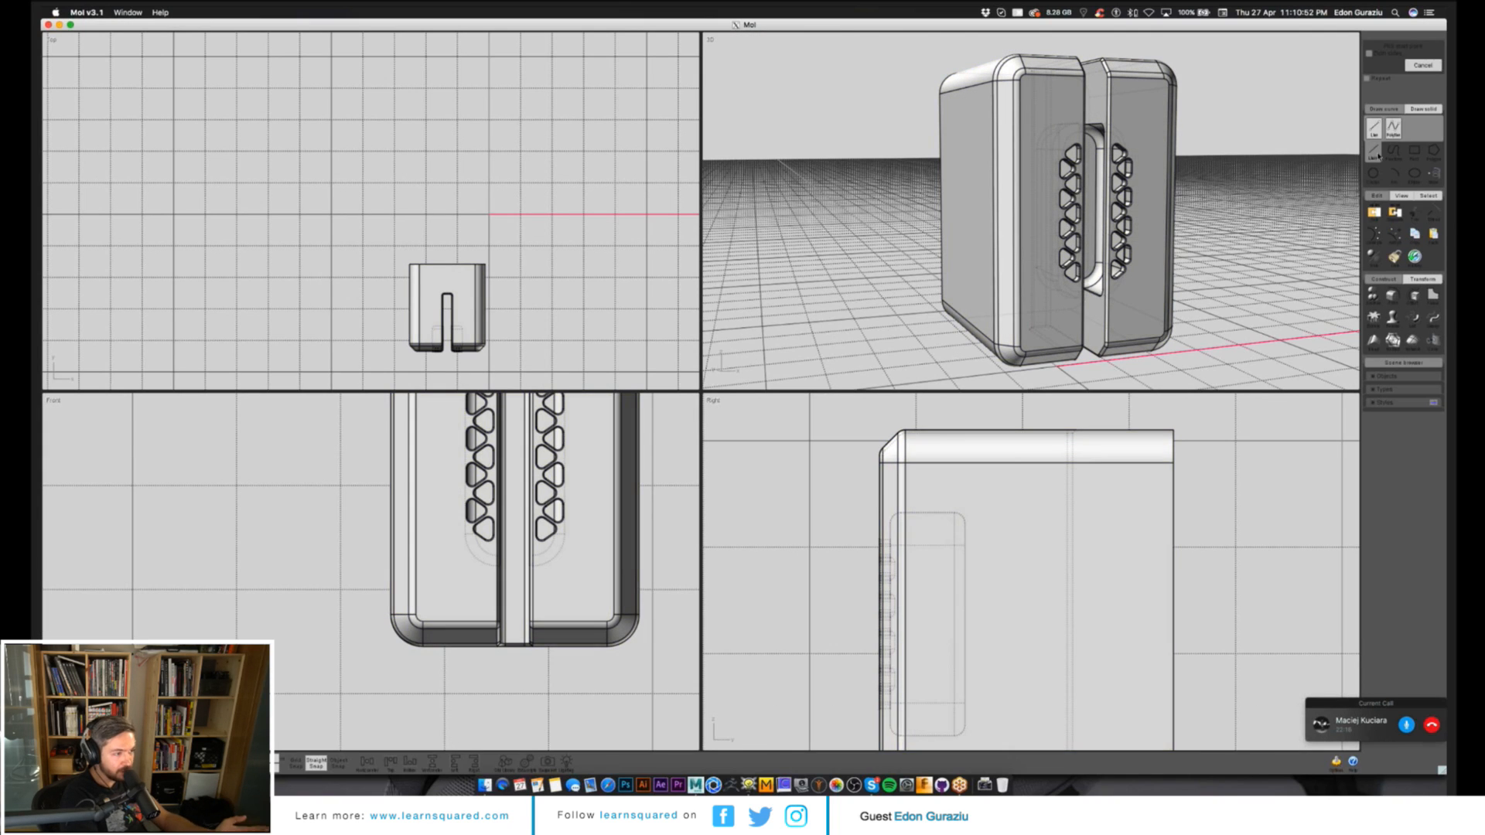
pyautogui.click(875, 499)
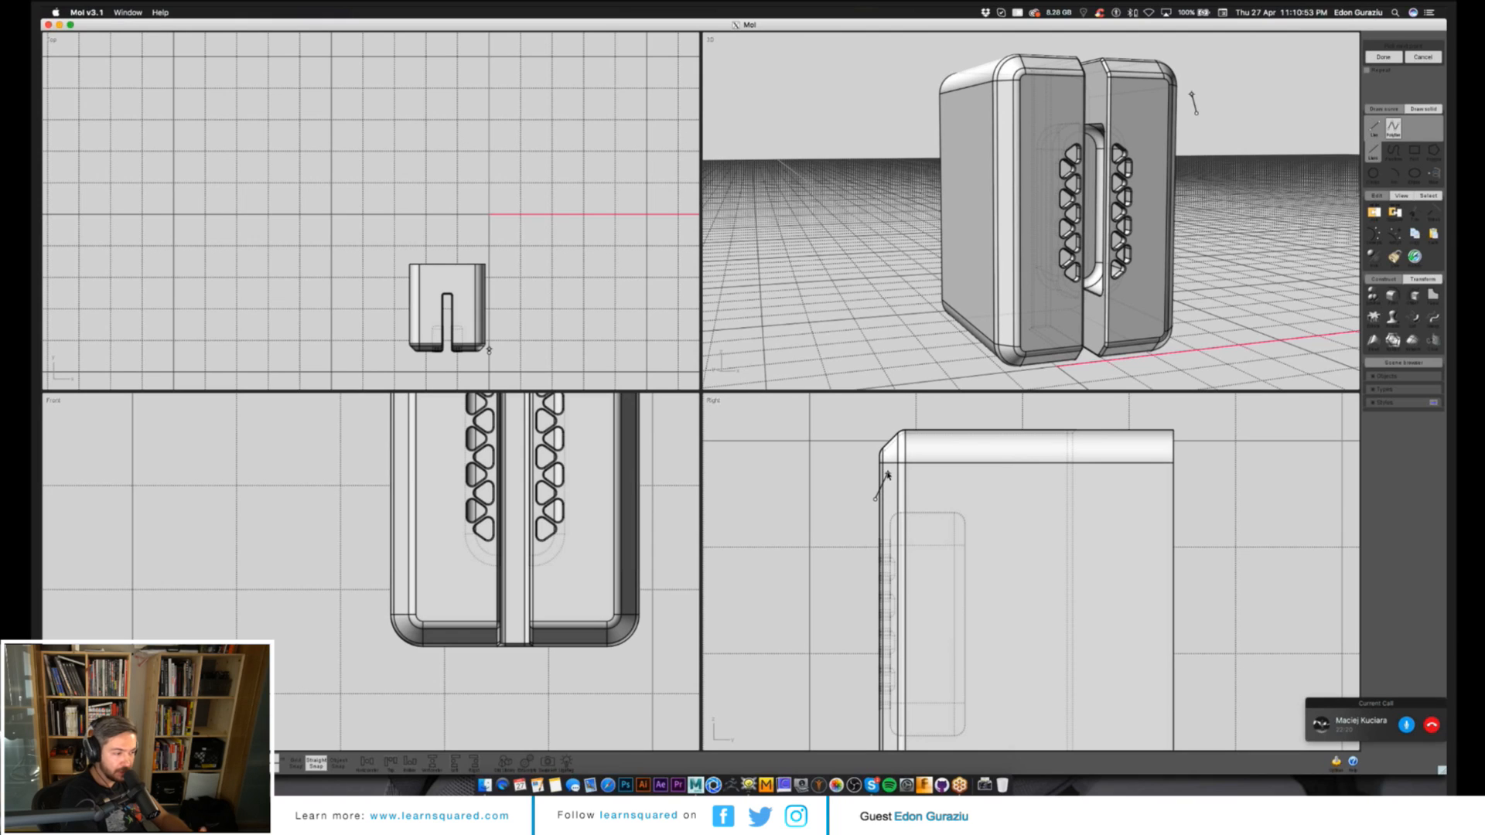
pyautogui.click(888, 474)
pyautogui.click(1005, 426)
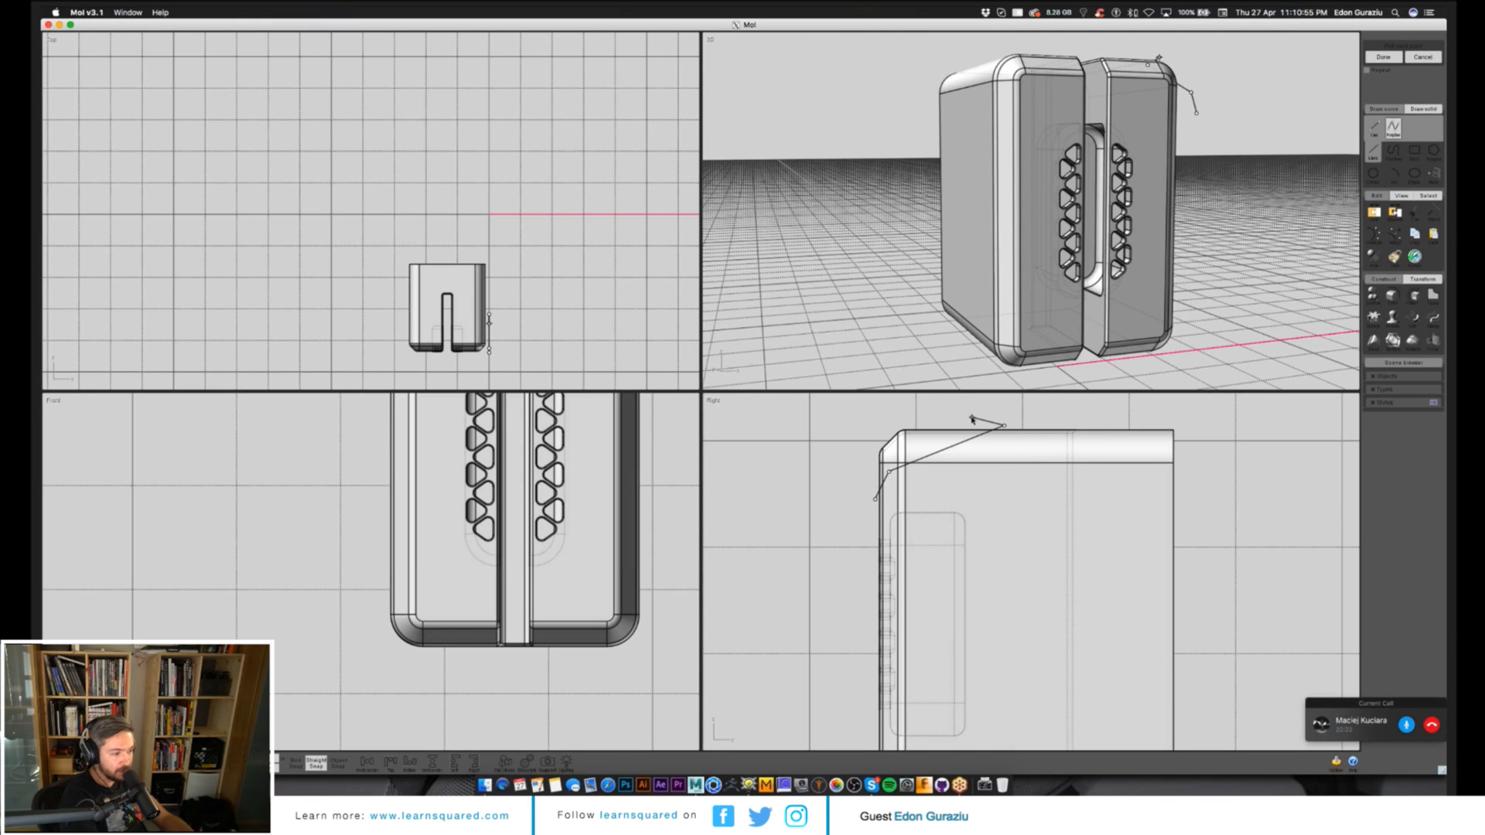
# Fillet the bend of the corner polyline.
pyautogui.click(1394, 295)
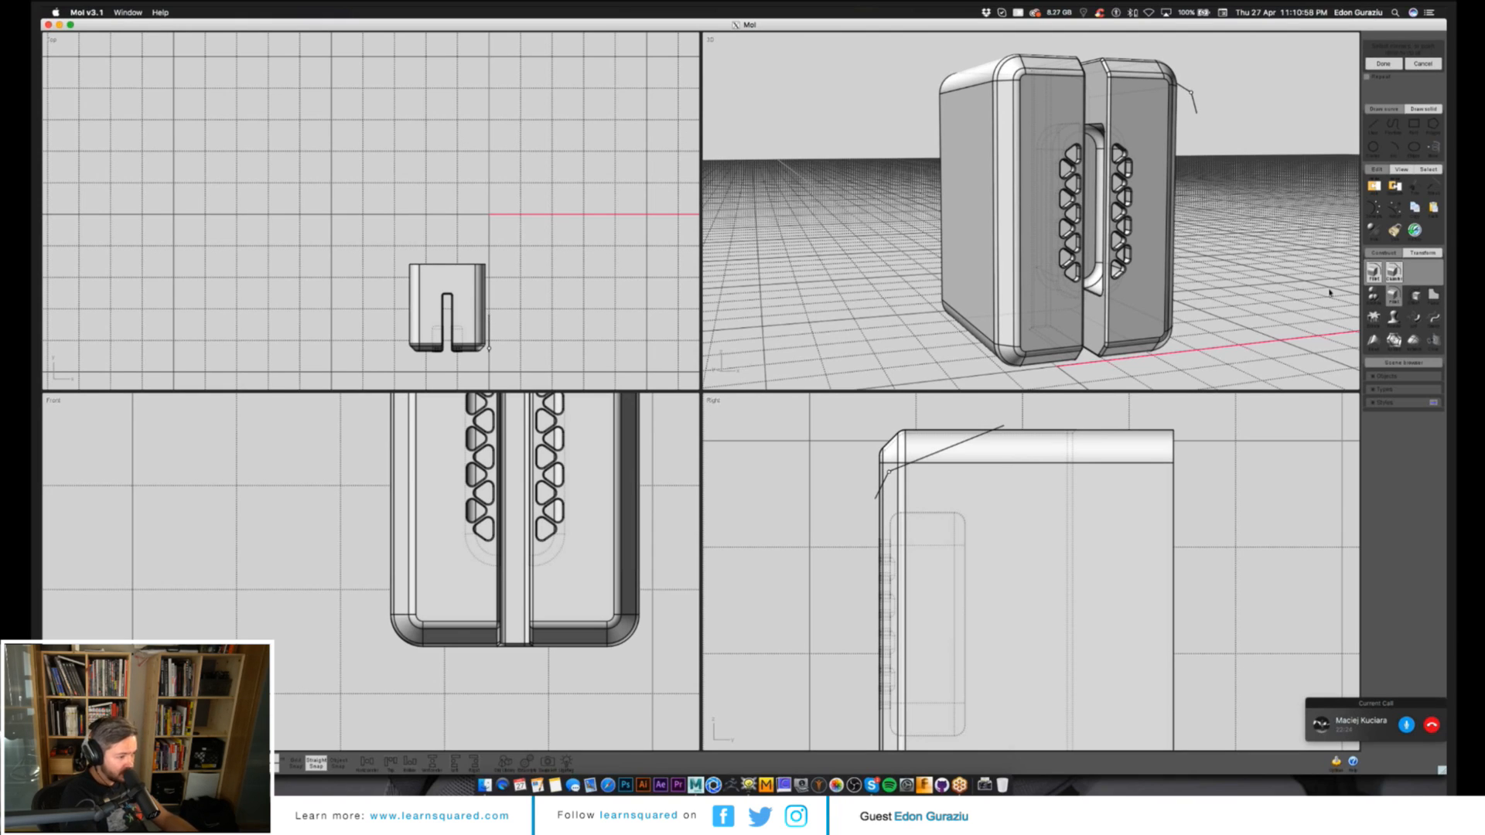
pyautogui.scroll(3, 906, 503)
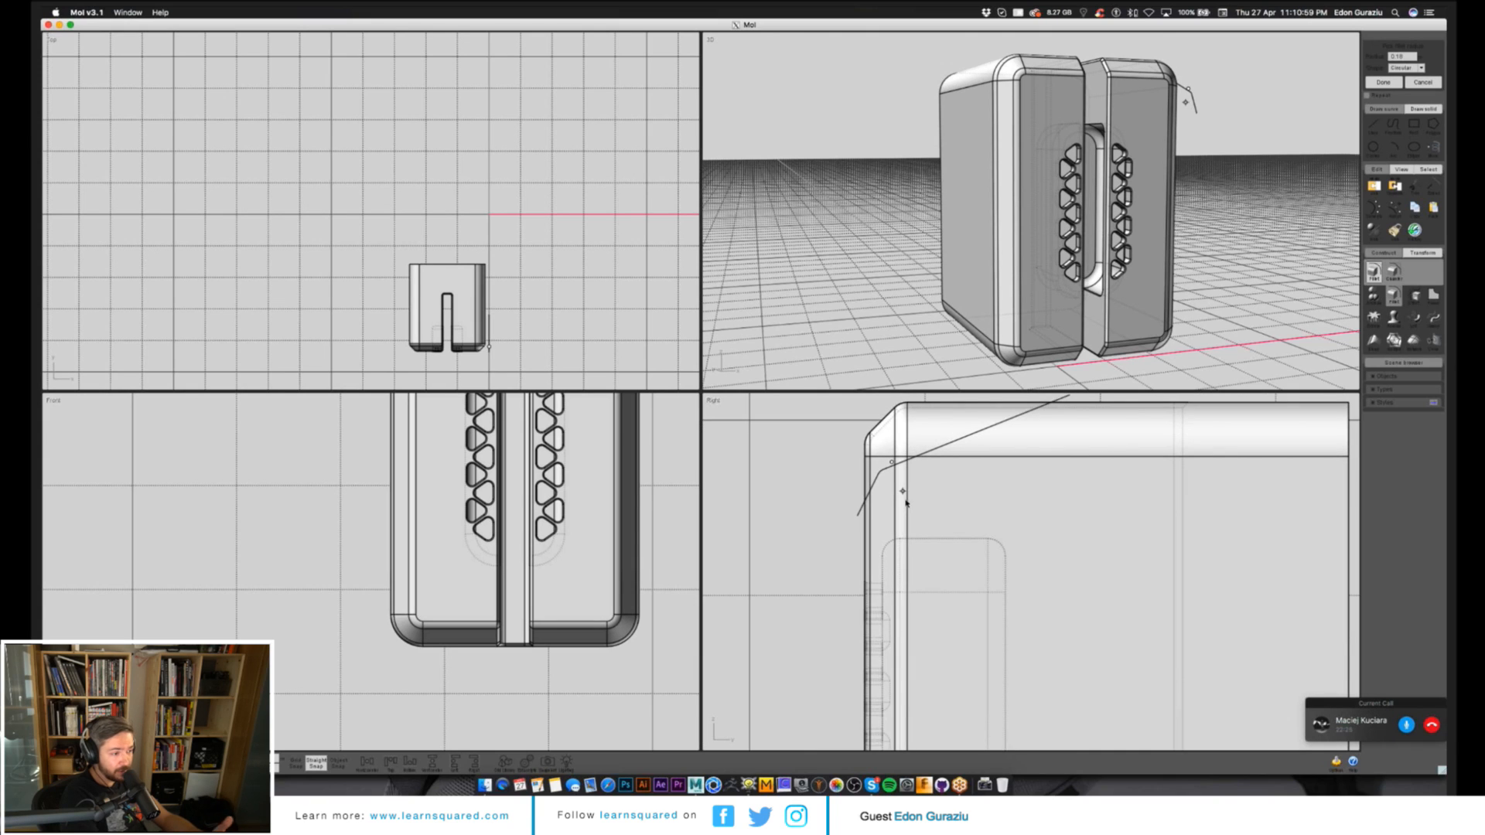
pyautogui.click(906, 503)
pyautogui.click(921, 450)
# Mirror the filleted cutting line across the block's horizontal centreline to its lower front corner.
pyautogui.scroll(-4, 921, 445)
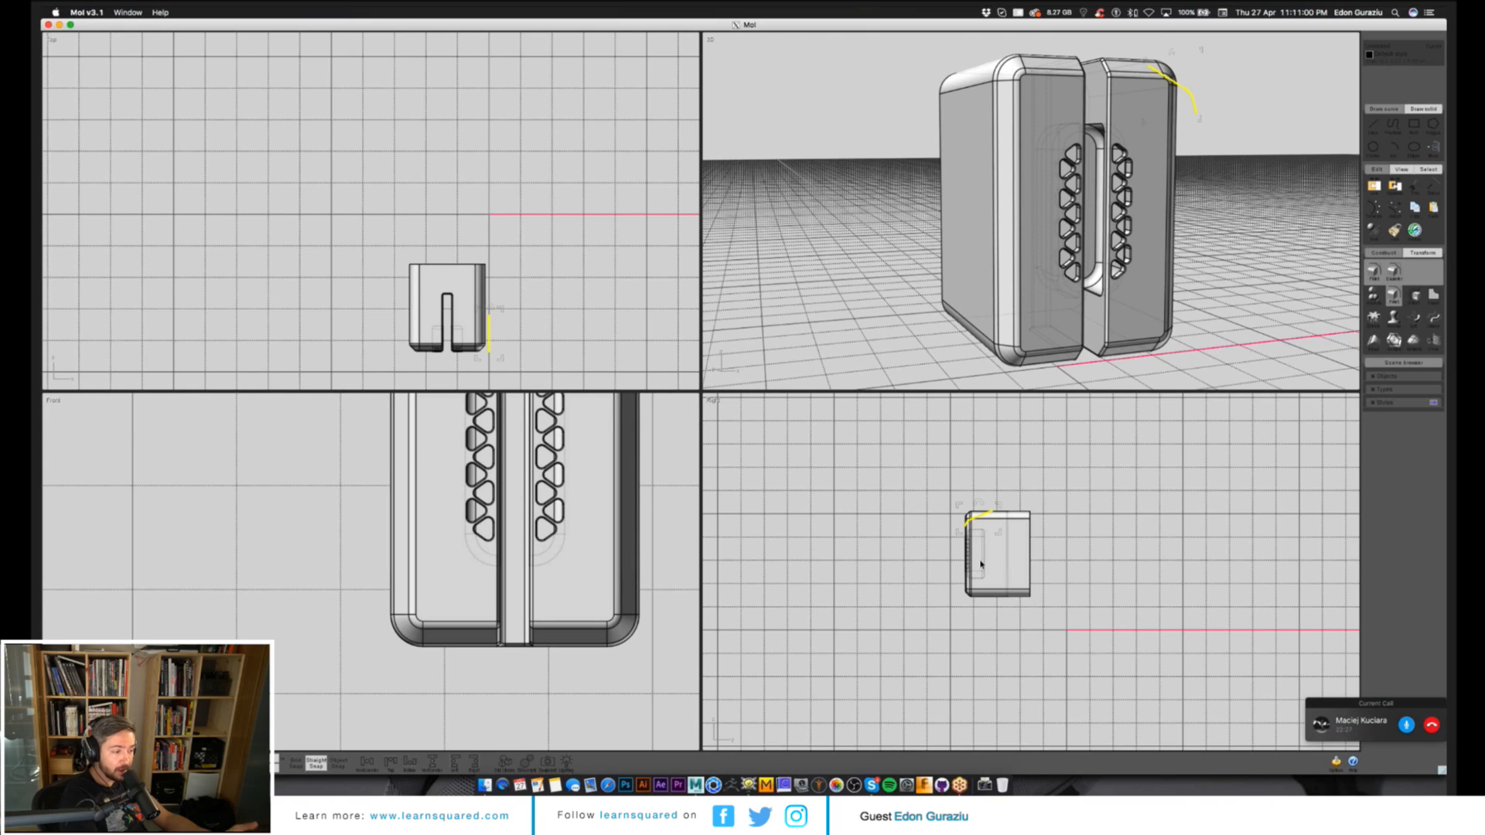
pyautogui.press('m')
pyautogui.click(917, 514)
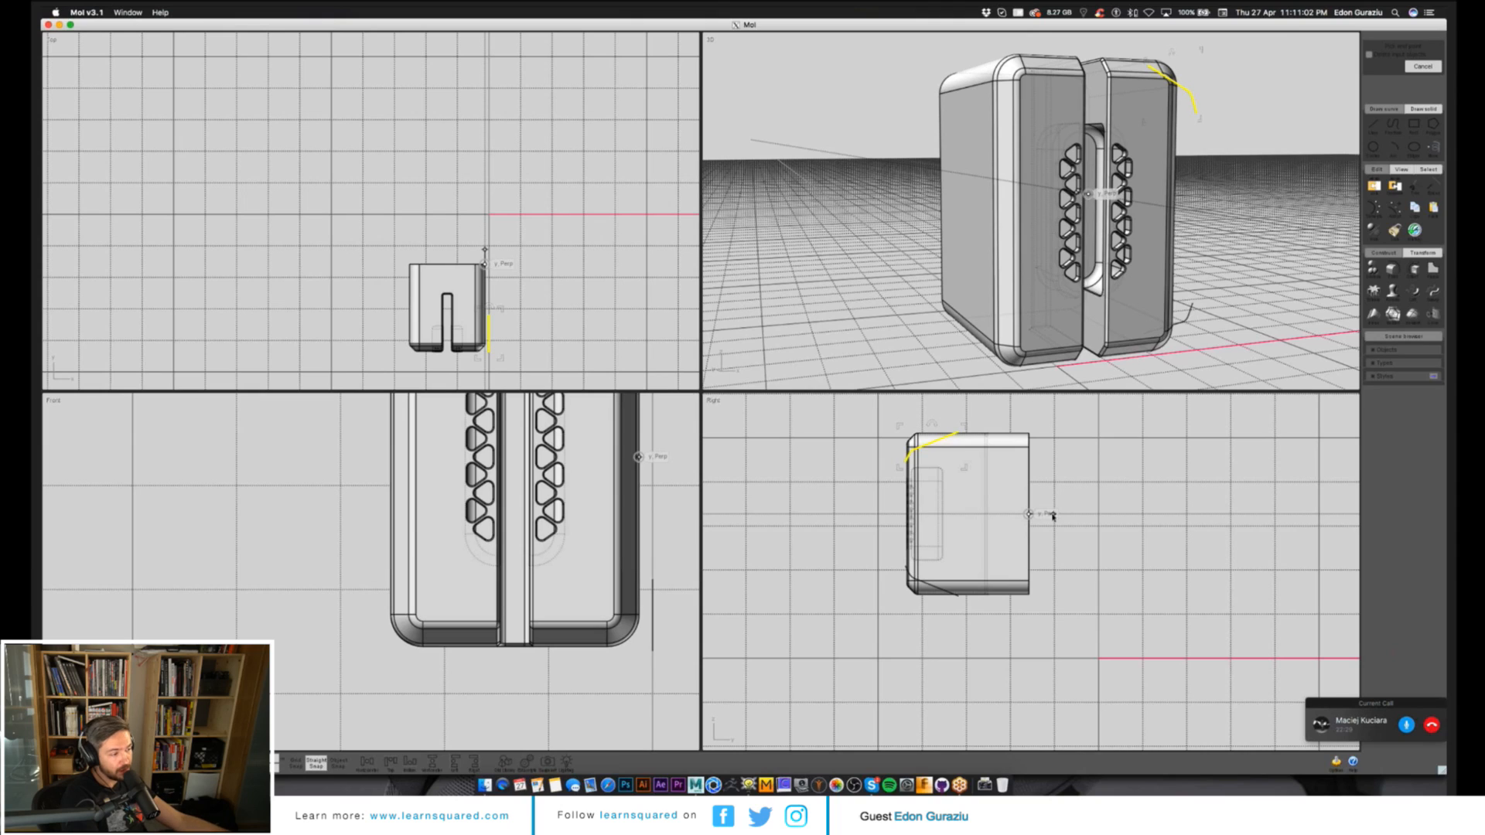
pyautogui.click(1052, 515)
# Boolean-cut the block with both corner lines and delete the separated upper and lower front corner pieces.
pyautogui.hotkey('ctrl', 'a')
pyautogui.click(1373, 271)
pyautogui.click(1427, 271)
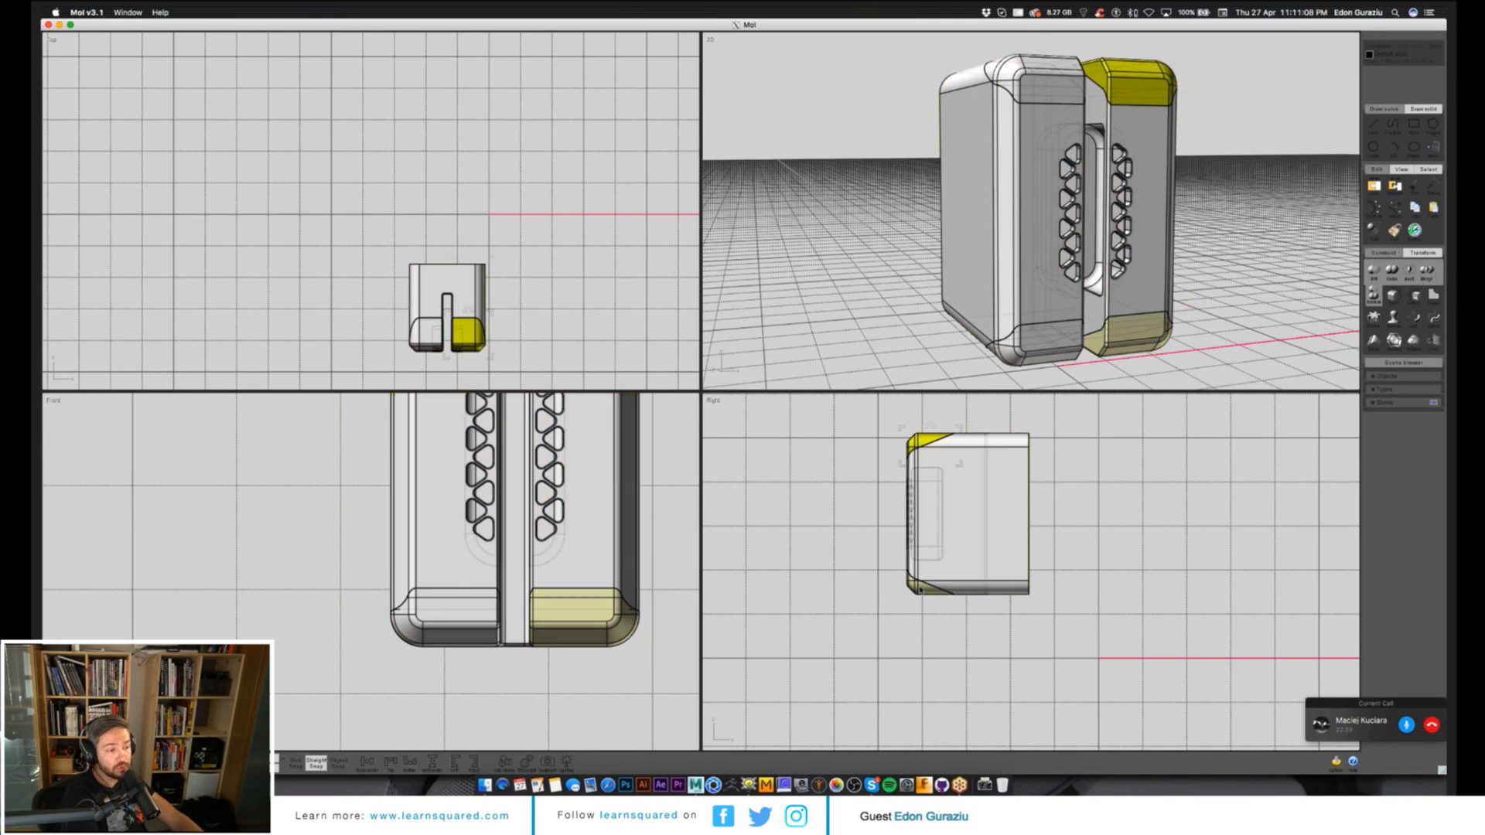
pyautogui.press('Delete')
# Draw a closed six-sided stepped outline inside the upper front corner in the side view, its upper edge following the slope.
pyautogui.moveTo(1269, 166); pyautogui.dragTo(1193, 308, button='right')
pyautogui.scroll(-3, 1138, 253)
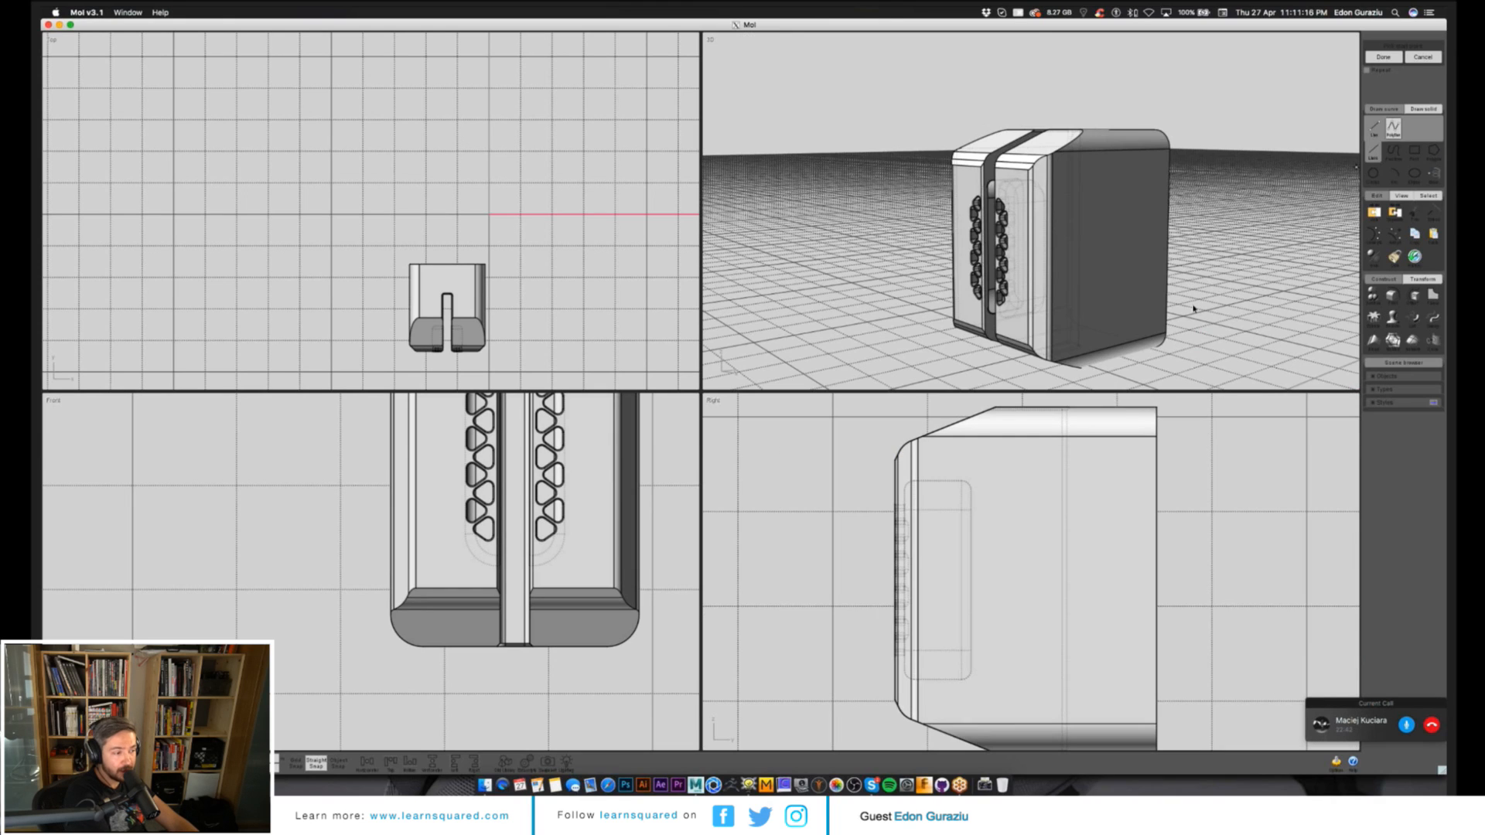
pyautogui.scroll(2, 997, 425)
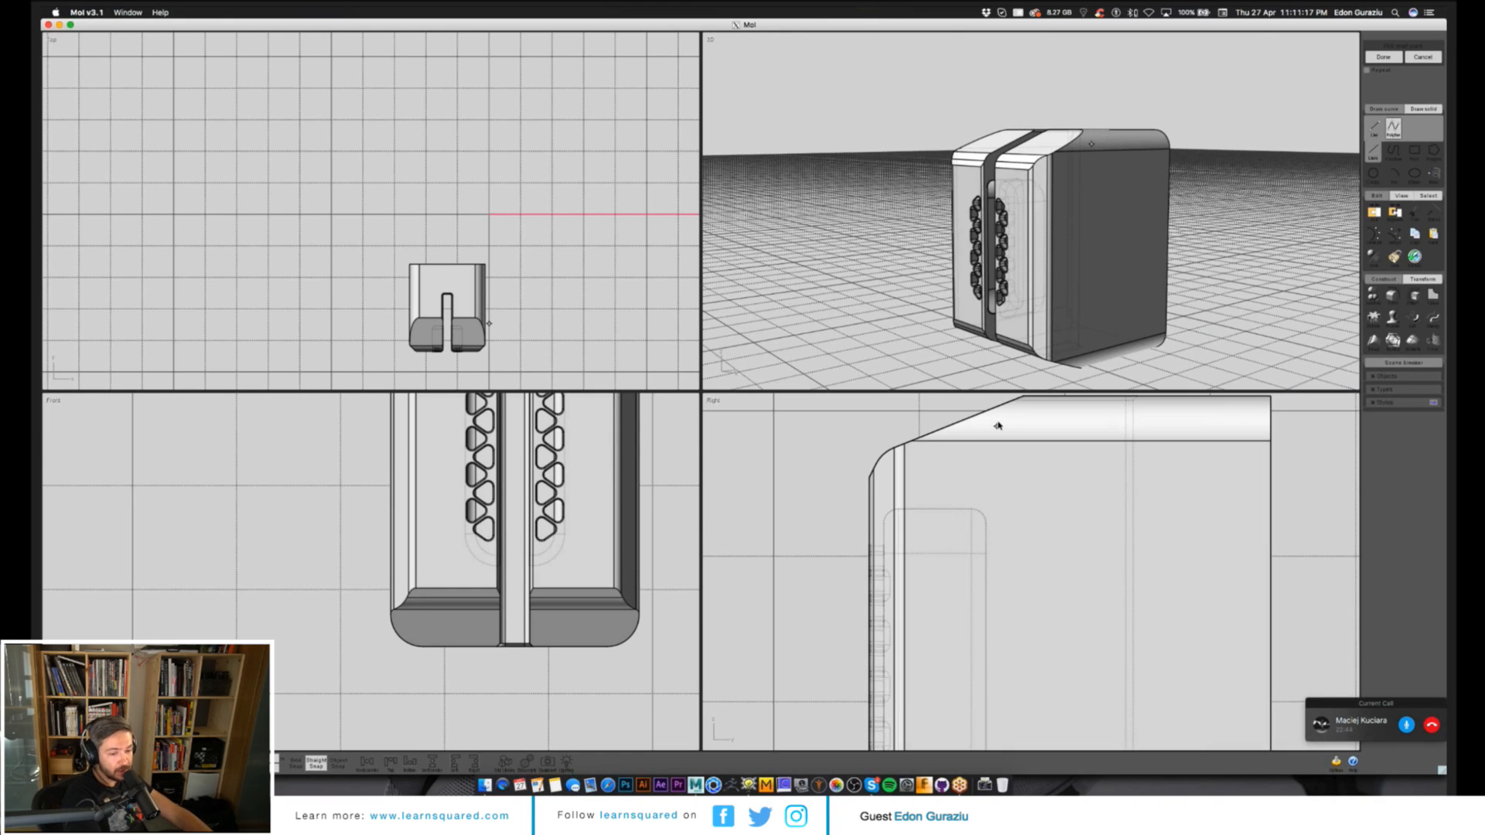
pyautogui.click(1003, 422)
pyautogui.click(916, 460)
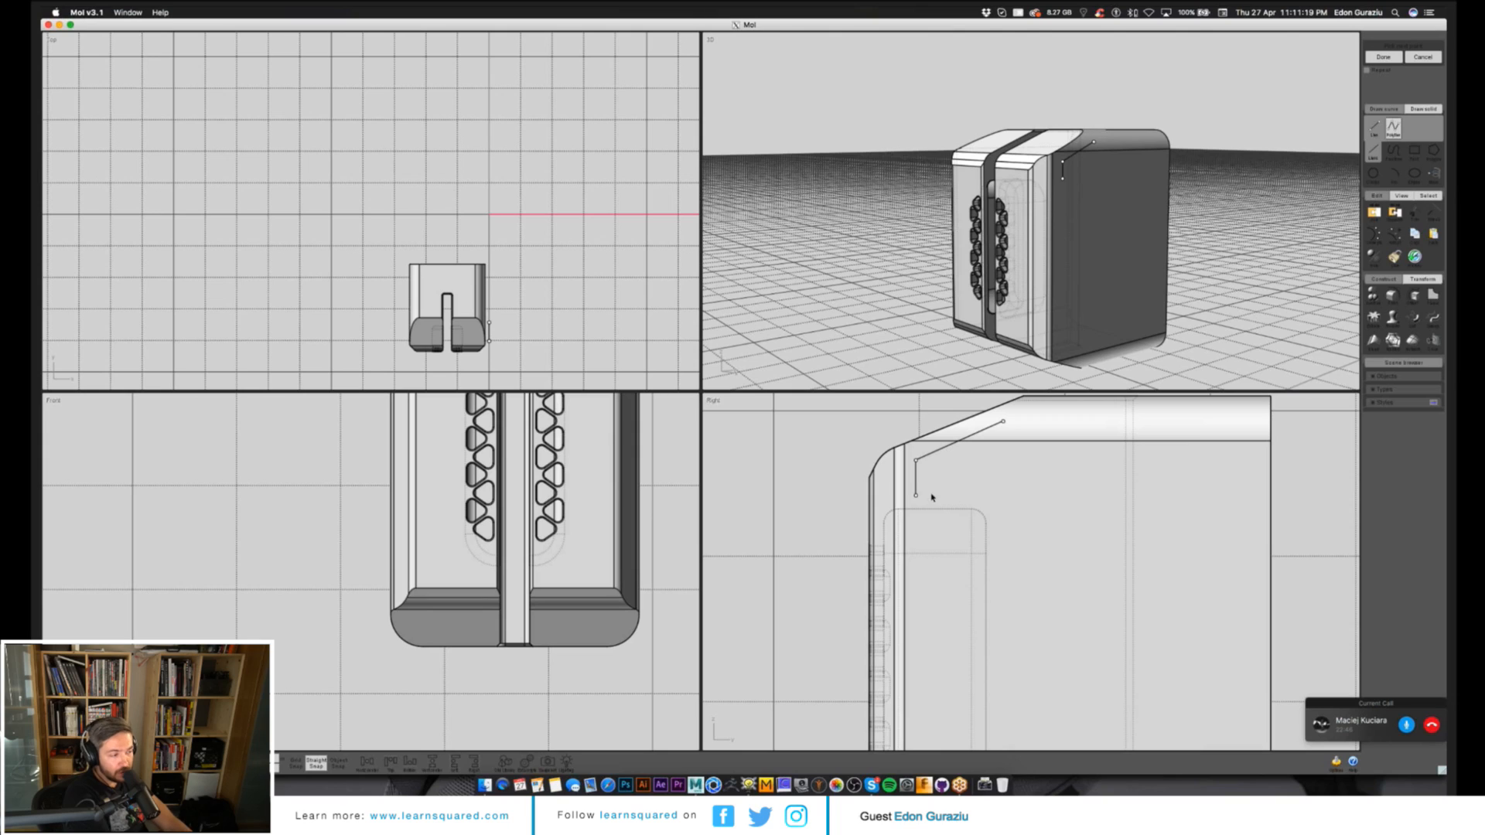
pyautogui.click(916, 496)
pyautogui.click(938, 495)
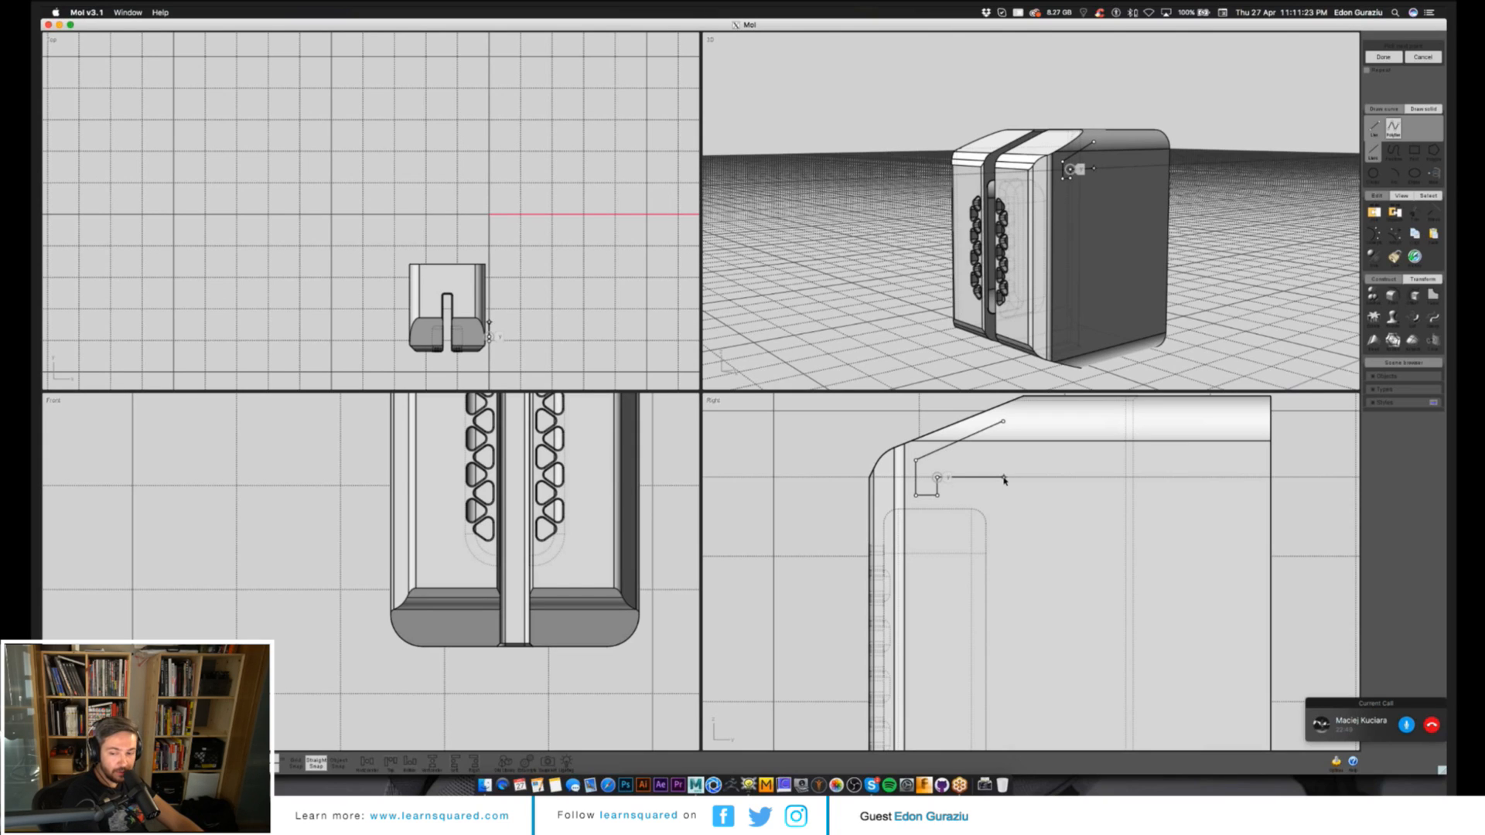
pyautogui.click(1004, 478)
pyautogui.click(1004, 422)
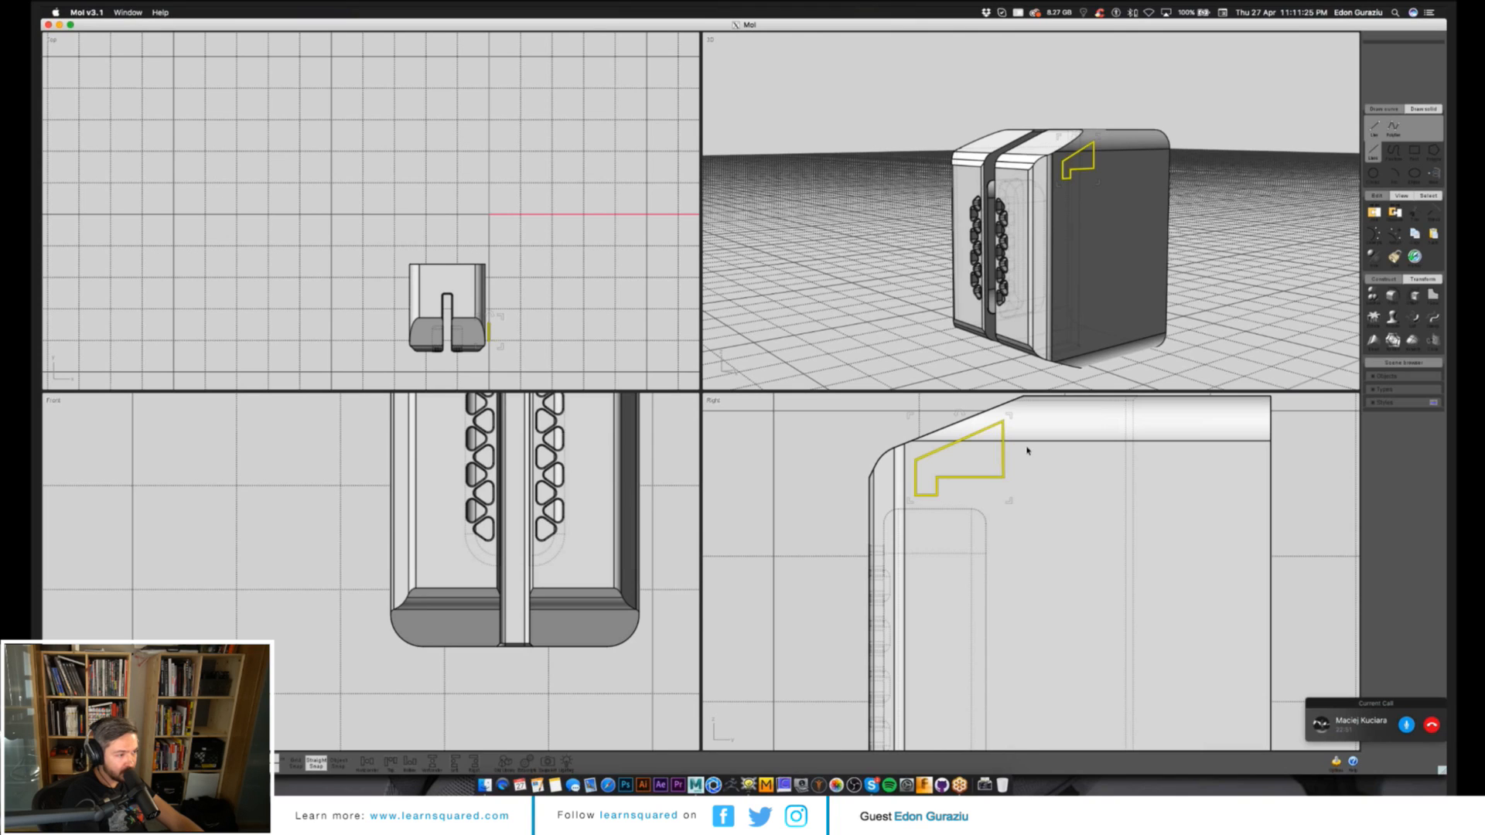
# Fillet all the corners of the stepped outline.
pyautogui.scroll(3, 932, 478)
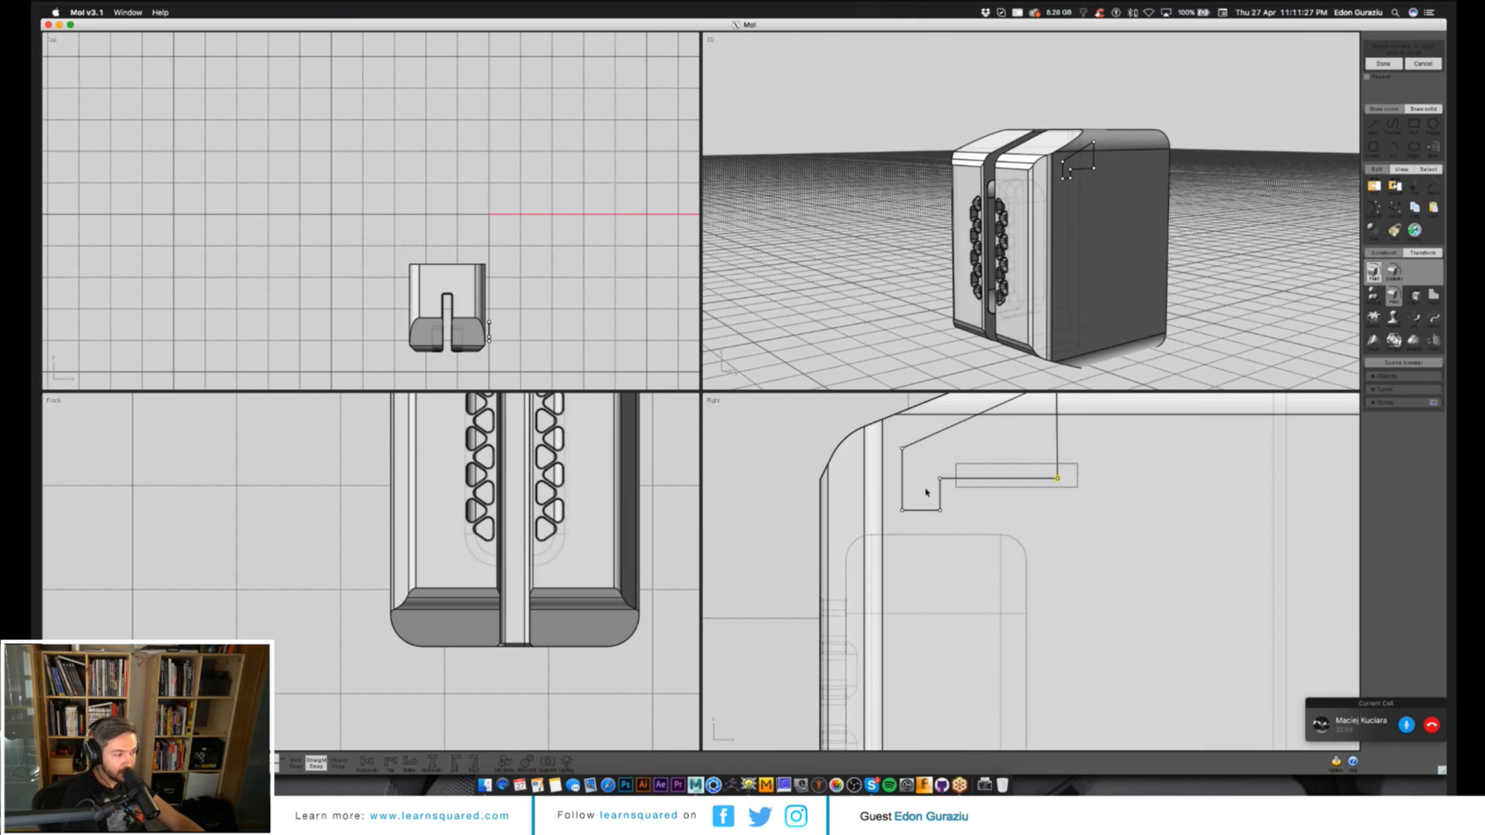
pyautogui.rightClick(974, 502)
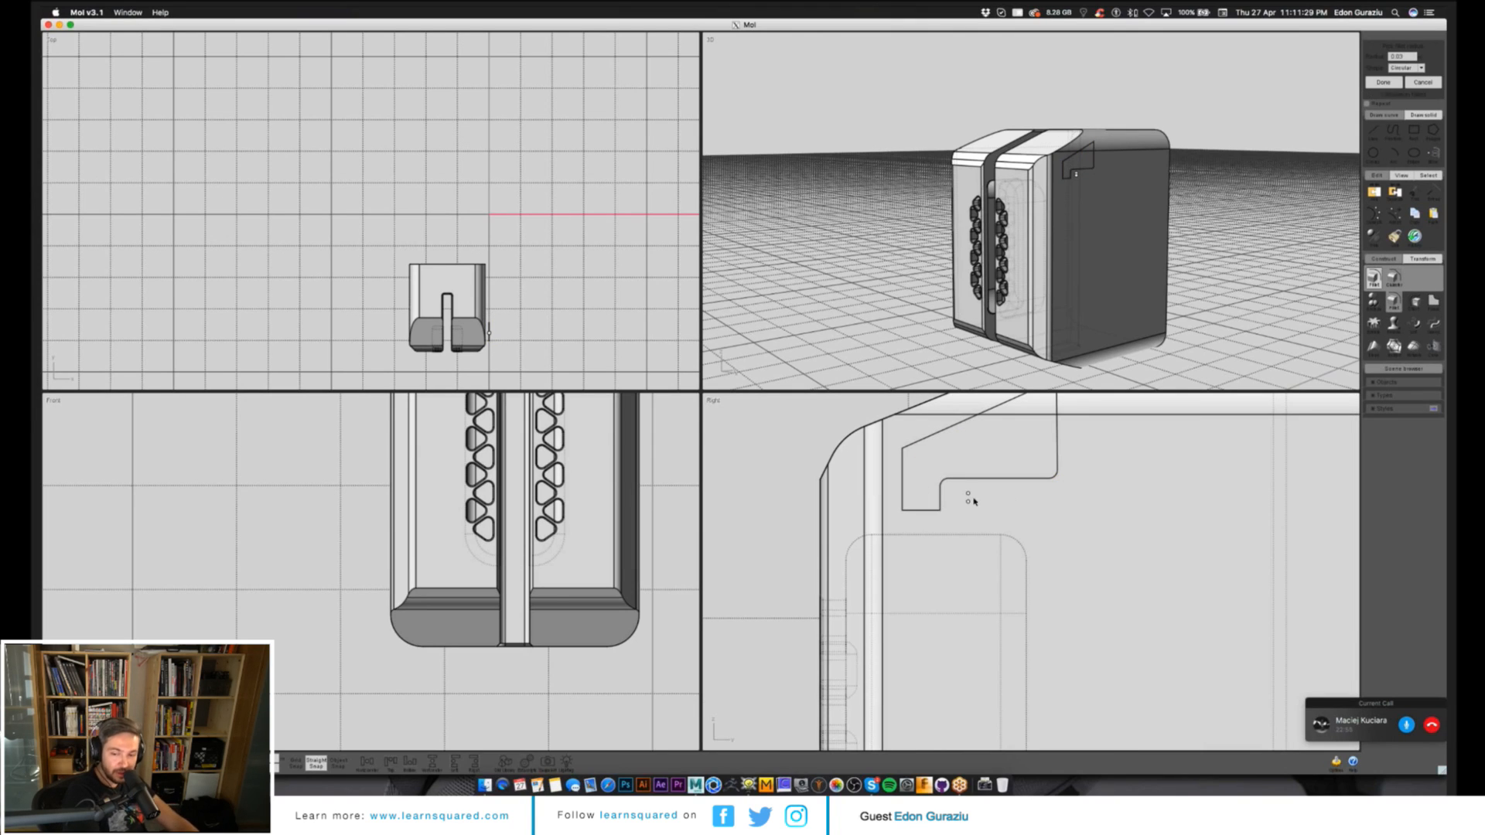
pyautogui.rightClick(954, 525)
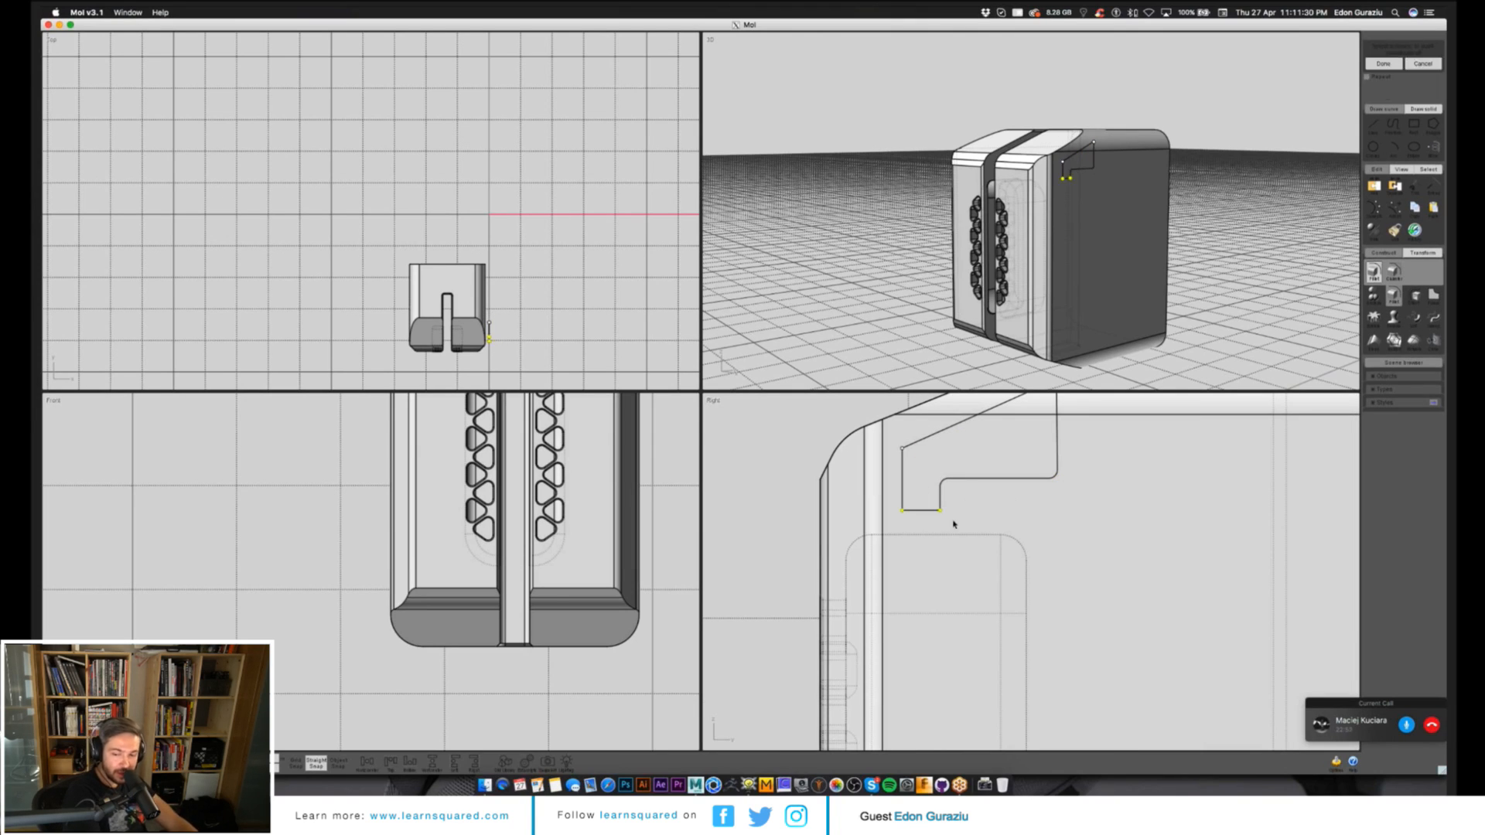
pyautogui.rightClick(954, 524)
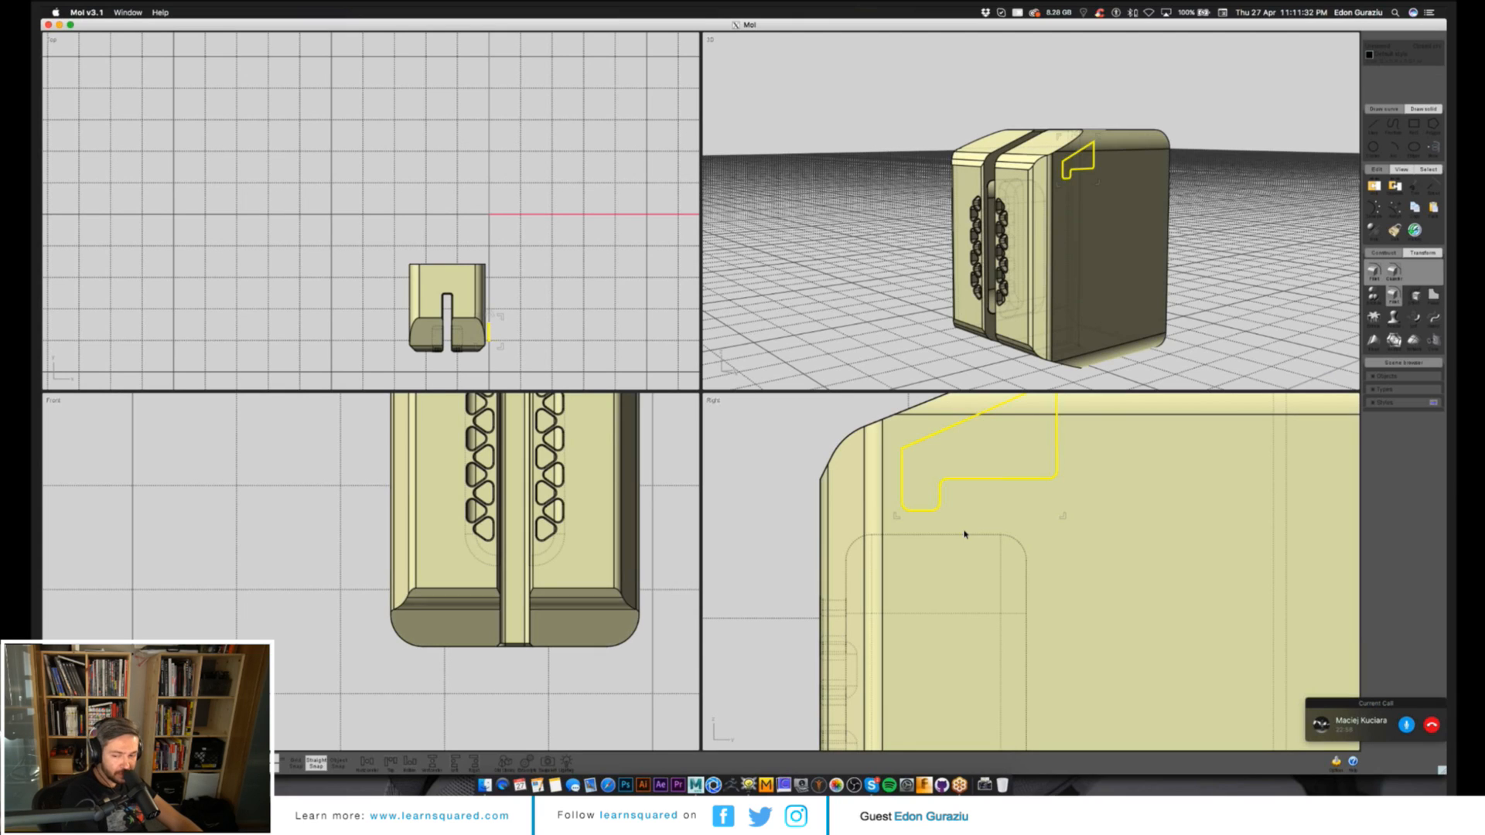
pyautogui.rightClick(962, 531)
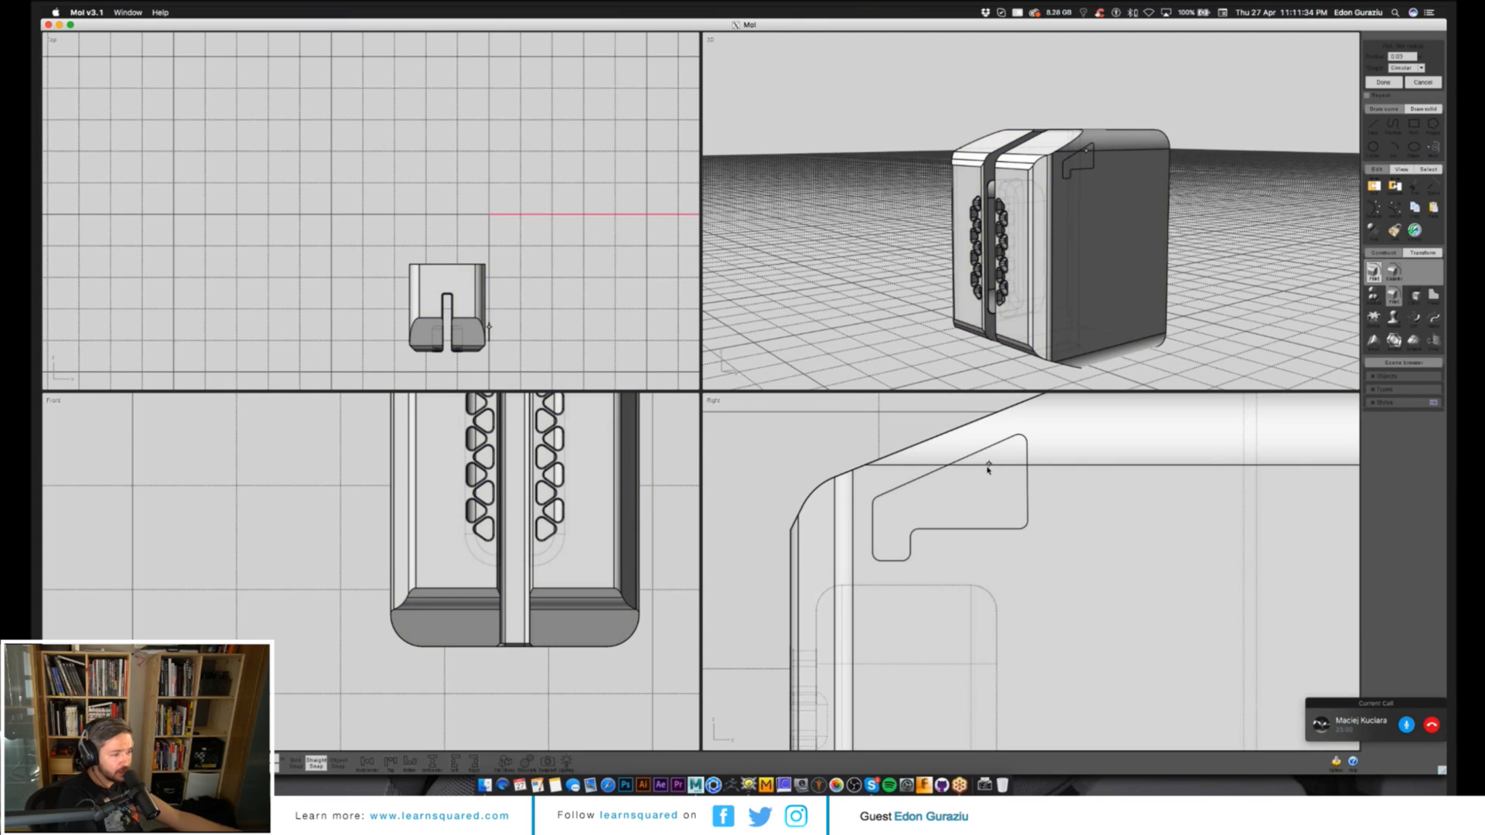
pyautogui.rightClick(988, 468)
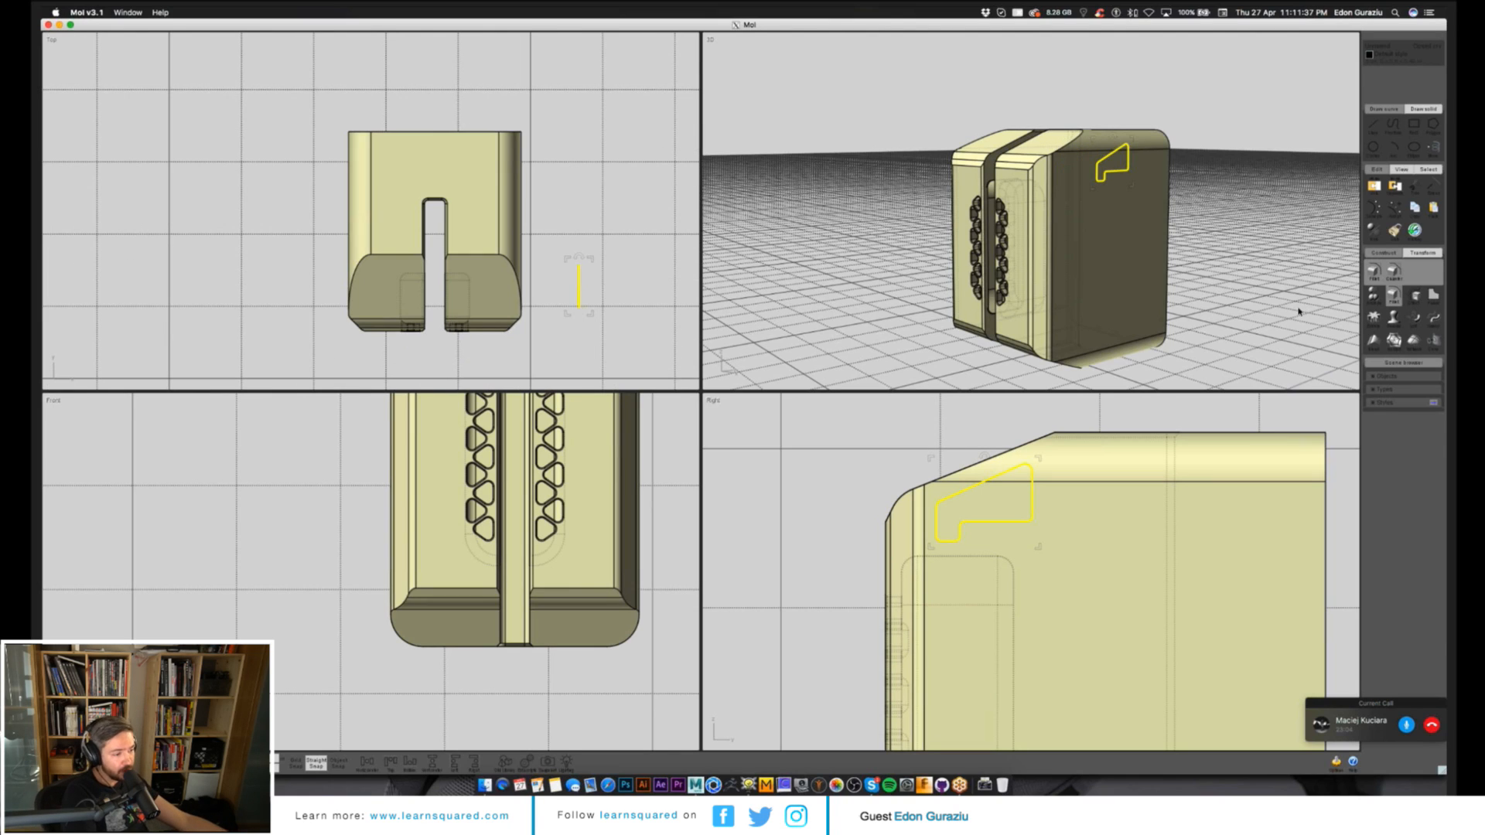
# Extrude the rounded outline into the block's side face and mirror the solid to the lower corner and the opposite side.
pyautogui.click(514, 294)
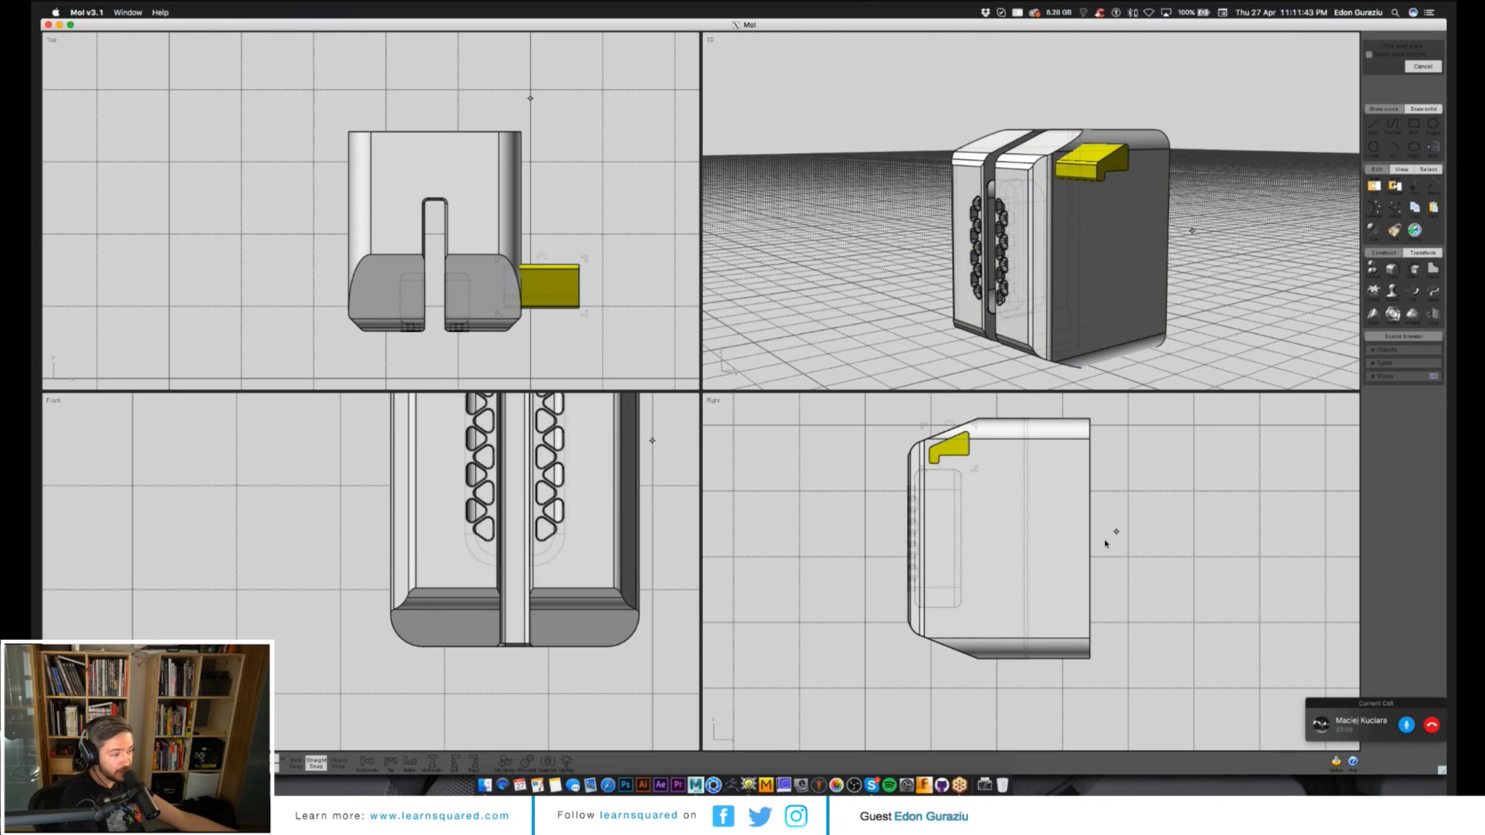
pyautogui.click(1105, 544)
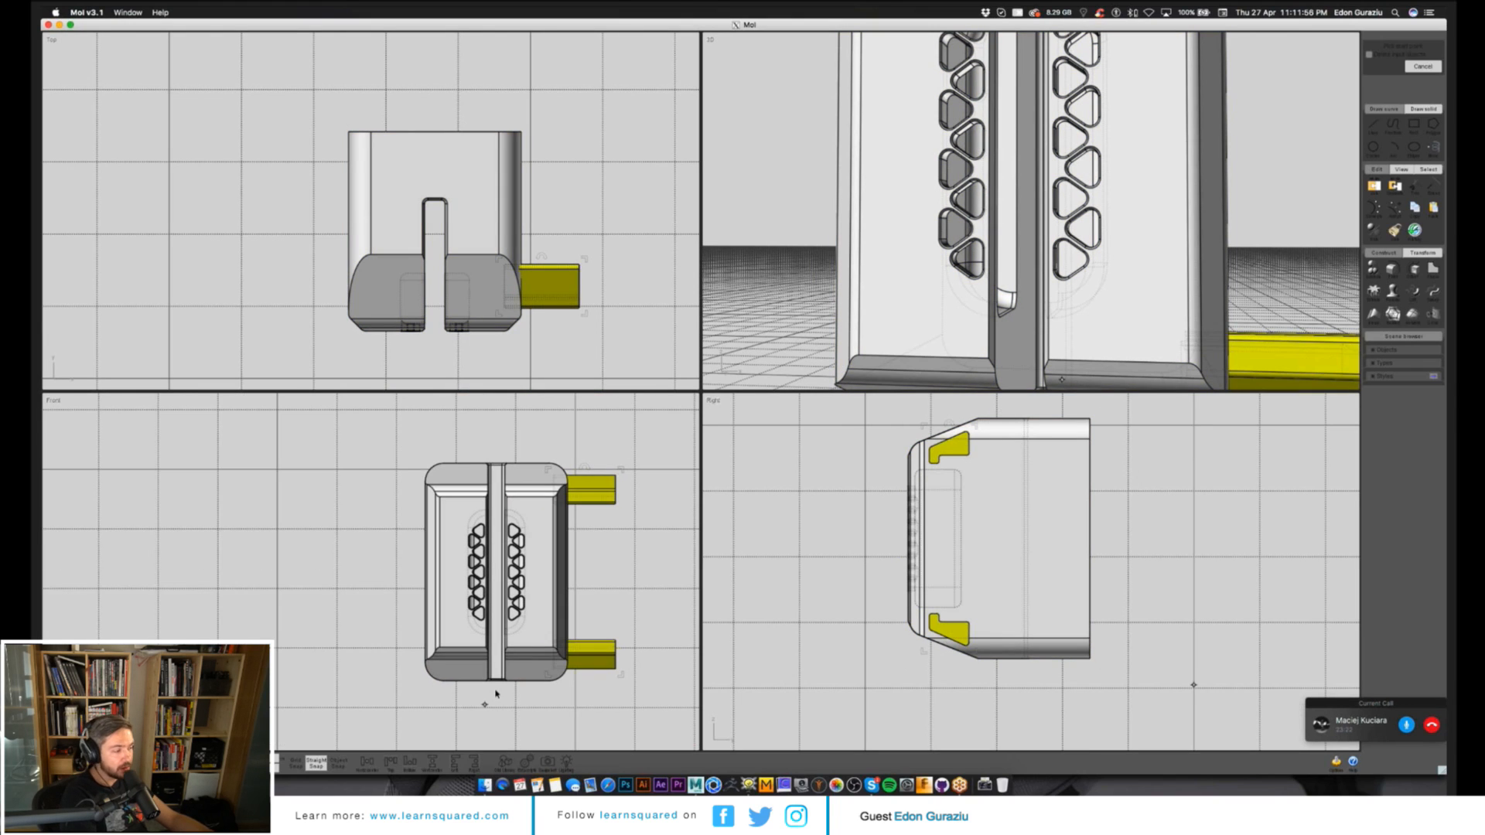
pyautogui.click(495, 694)
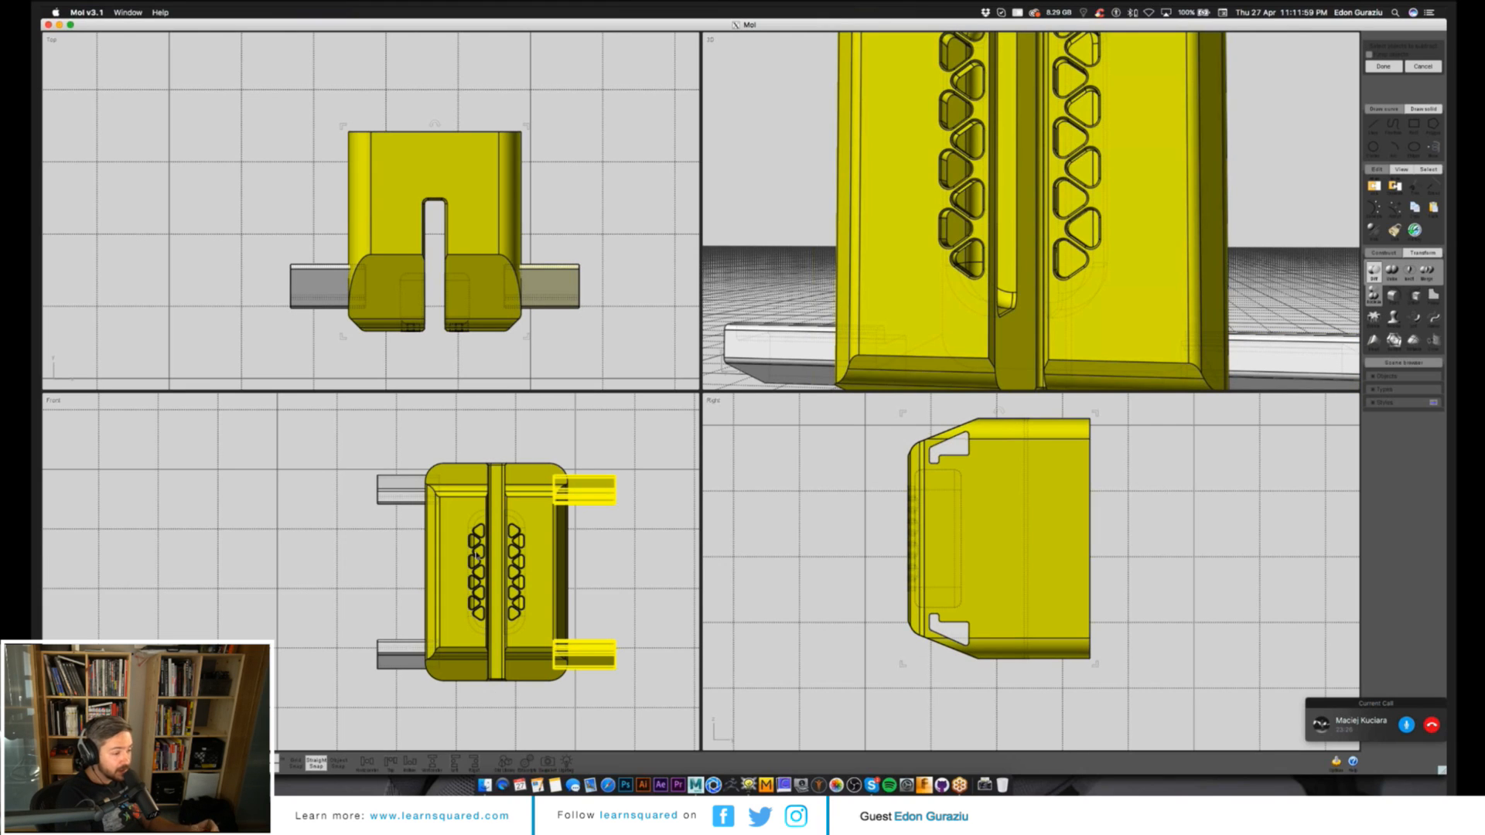
# Boolean-subtract the four stepped solids from the block to leave notches at its front corners.
pyautogui.hotkey('ctrl', 'a')
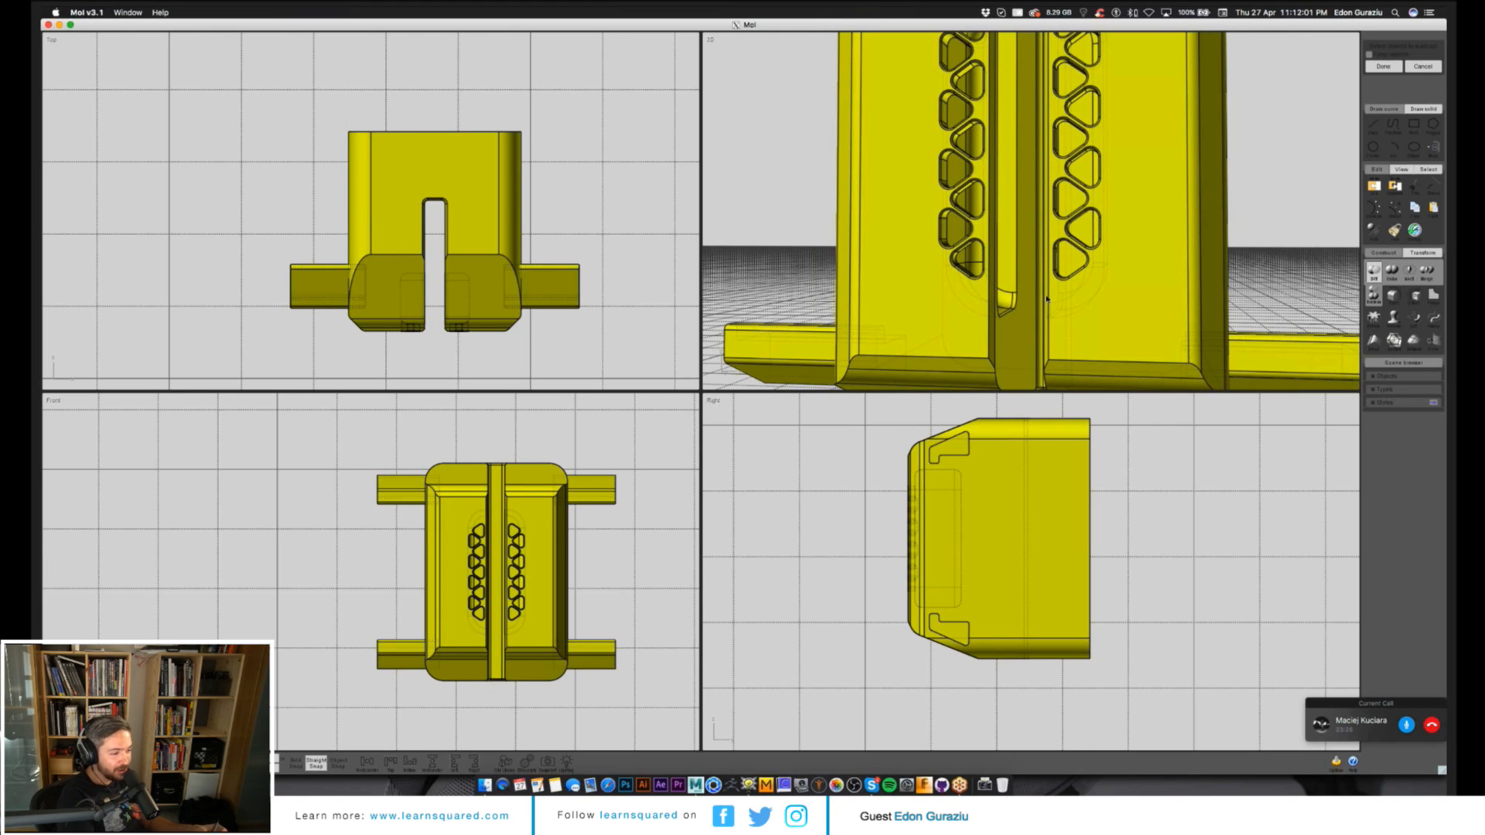
pyautogui.press('Return')
pyautogui.moveTo(1047, 299); pyautogui.dragTo(1173, 210, button='right')
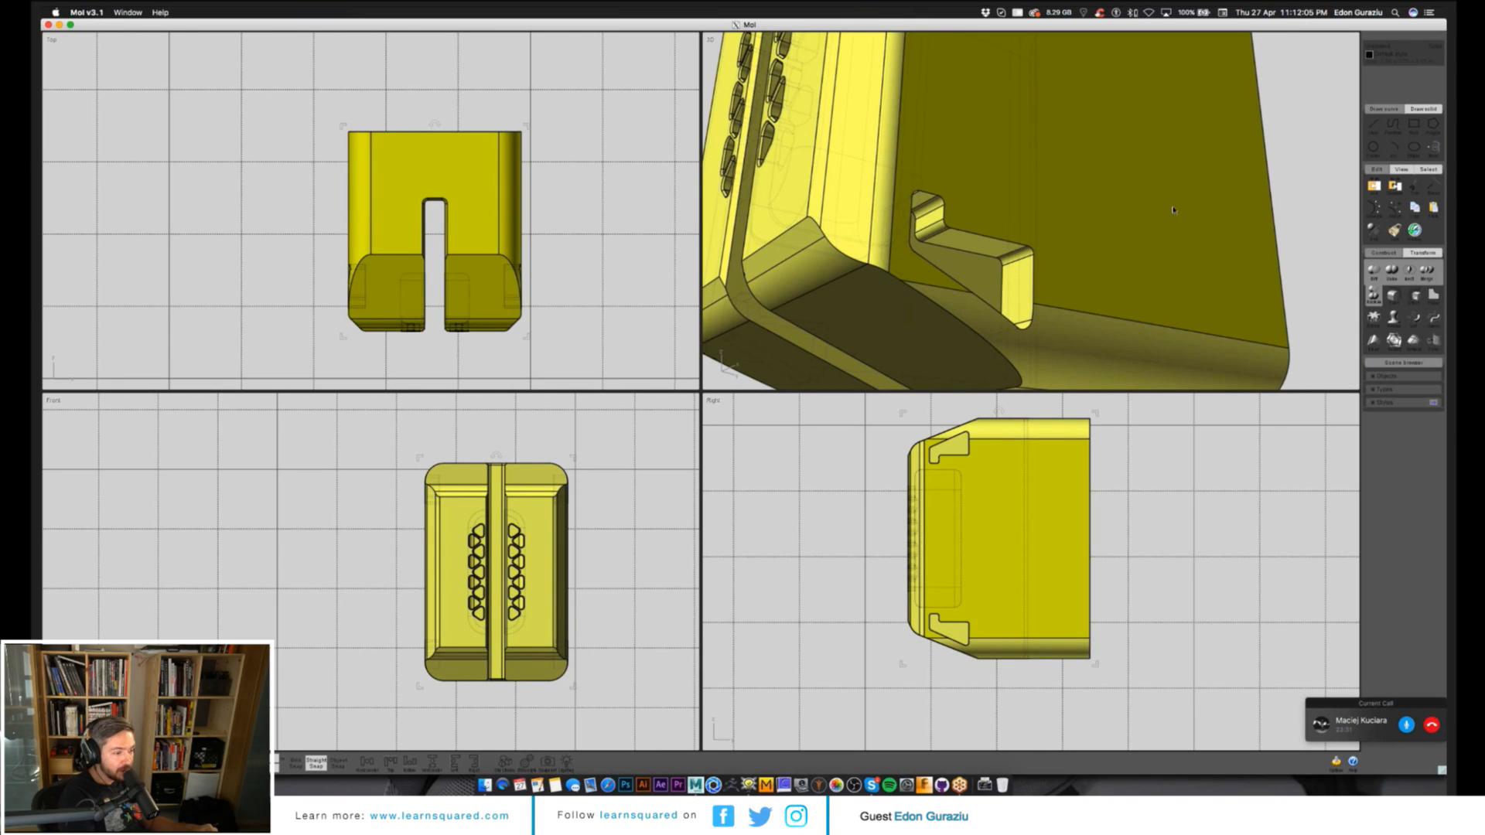
pyautogui.scroll(-8, 1173, 210)
pyautogui.click(1106, 333)
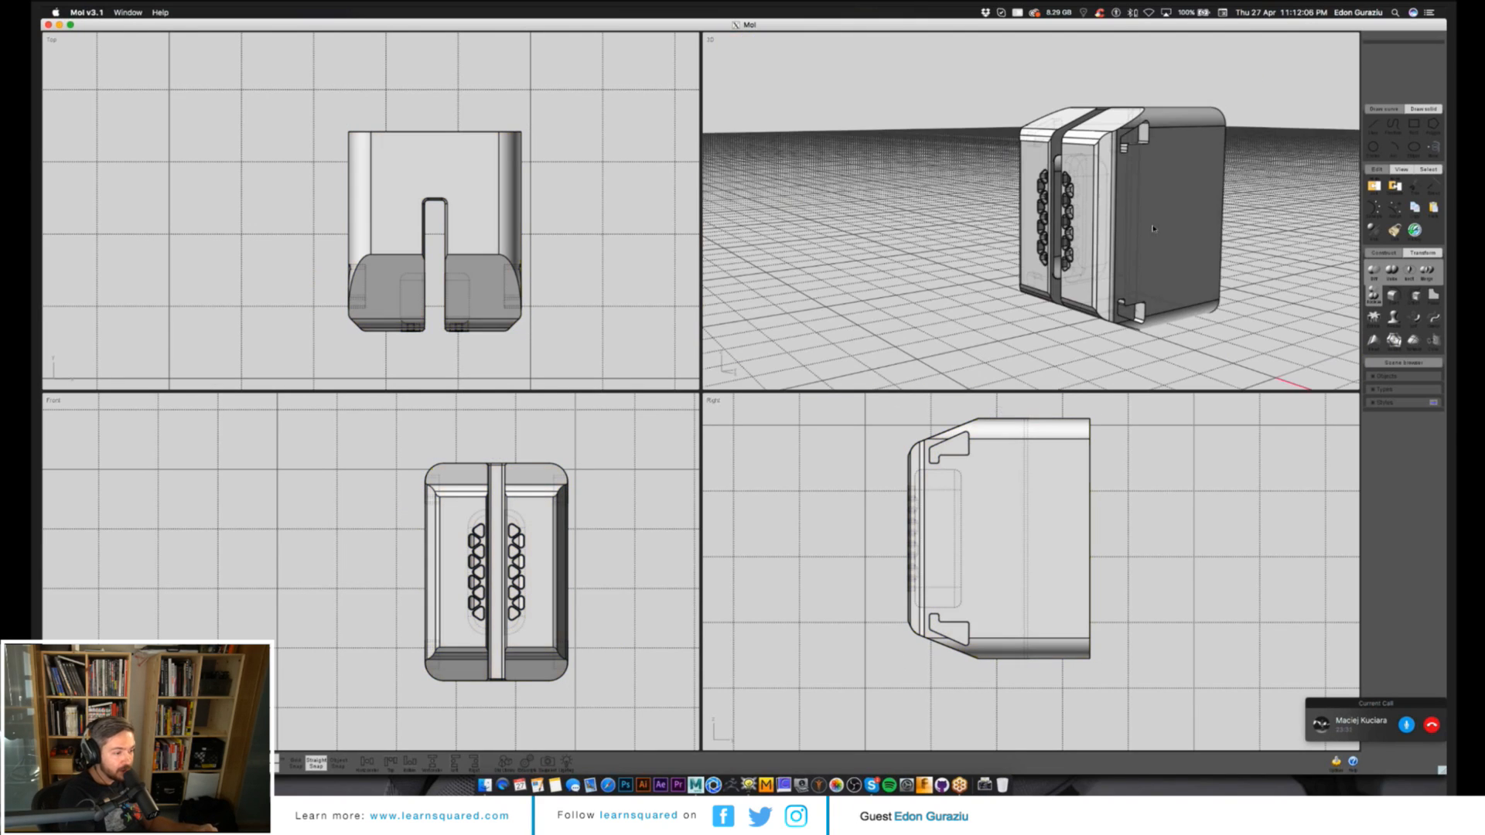
# Examine the isolated block's corner notches and sloped front corners from several angles.
pyautogui.moveTo(1106, 332); pyautogui.dragTo(1014, 263, button='right')
pyautogui.press('h')
pyautogui.press('h')
pyautogui.scroll(4, 530, 583)
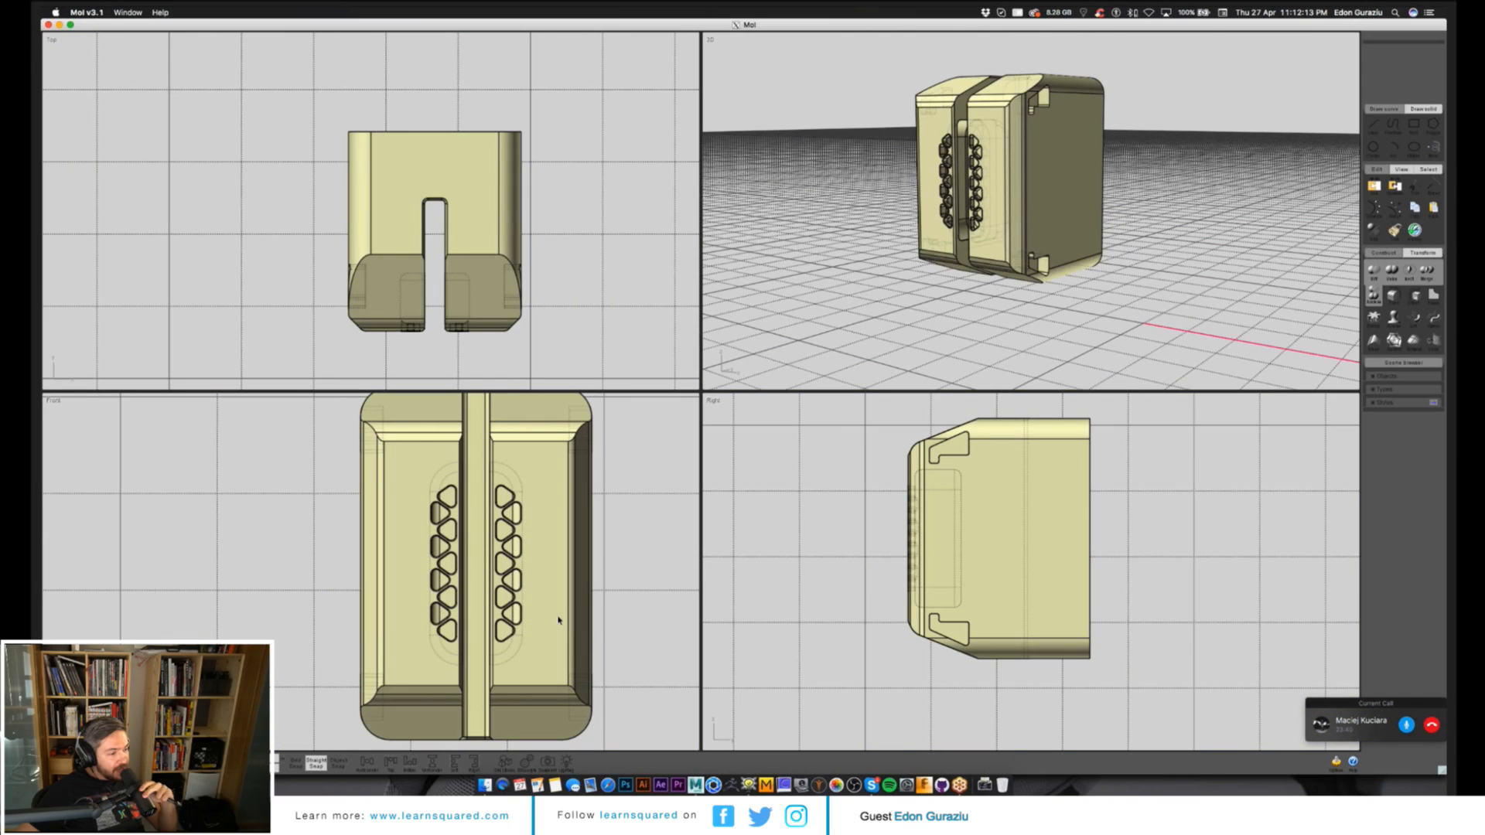
pyautogui.click(600, 675)
pyautogui.scroll(-1, 600, 675)
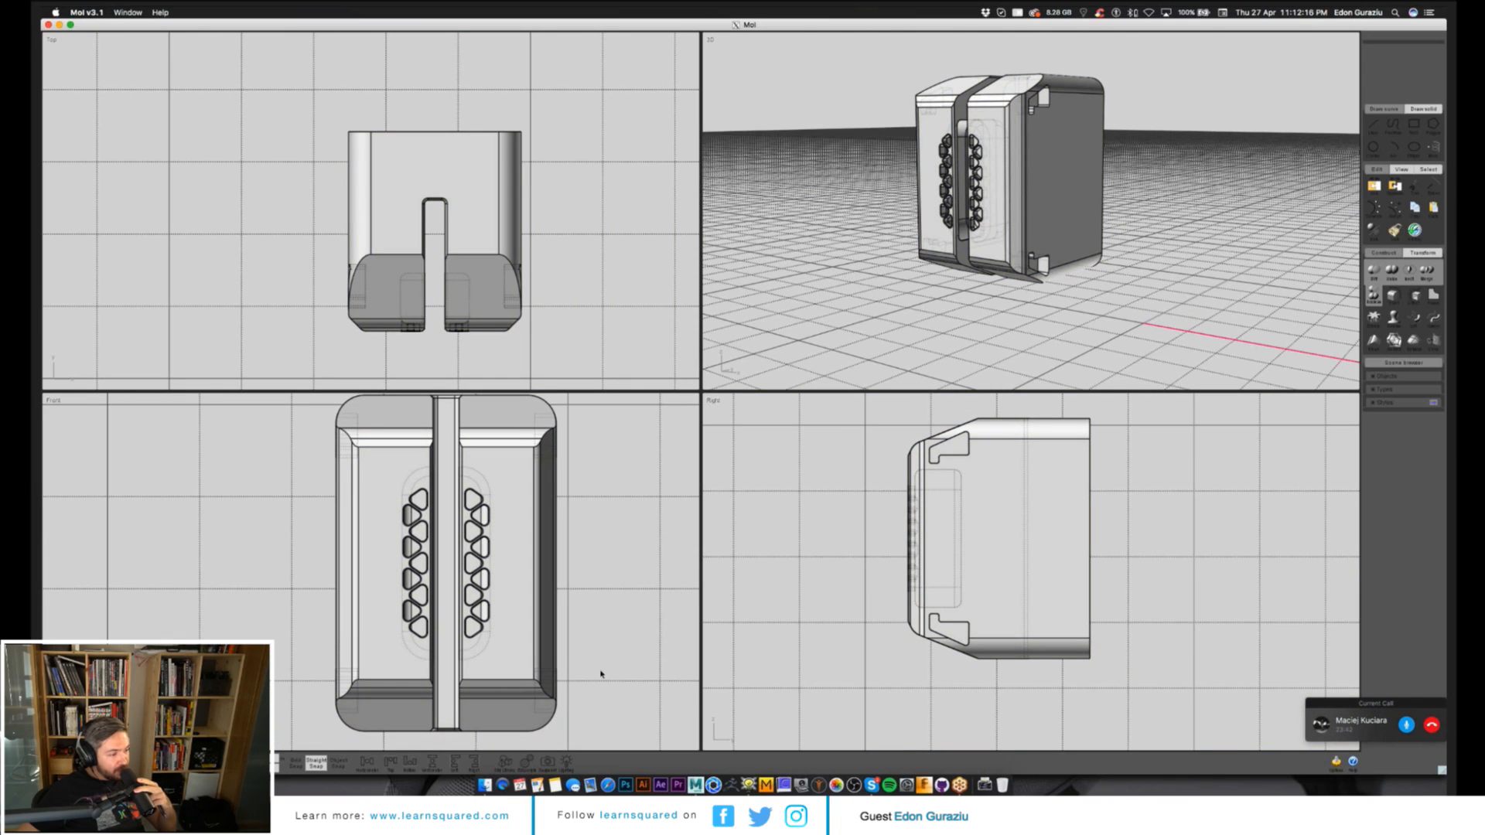
pyautogui.moveTo(600, 674); pyautogui.dragTo(577, 682, button='right')
pyautogui.moveTo(1080, 311); pyautogui.dragTo(1076, 364, button='right')
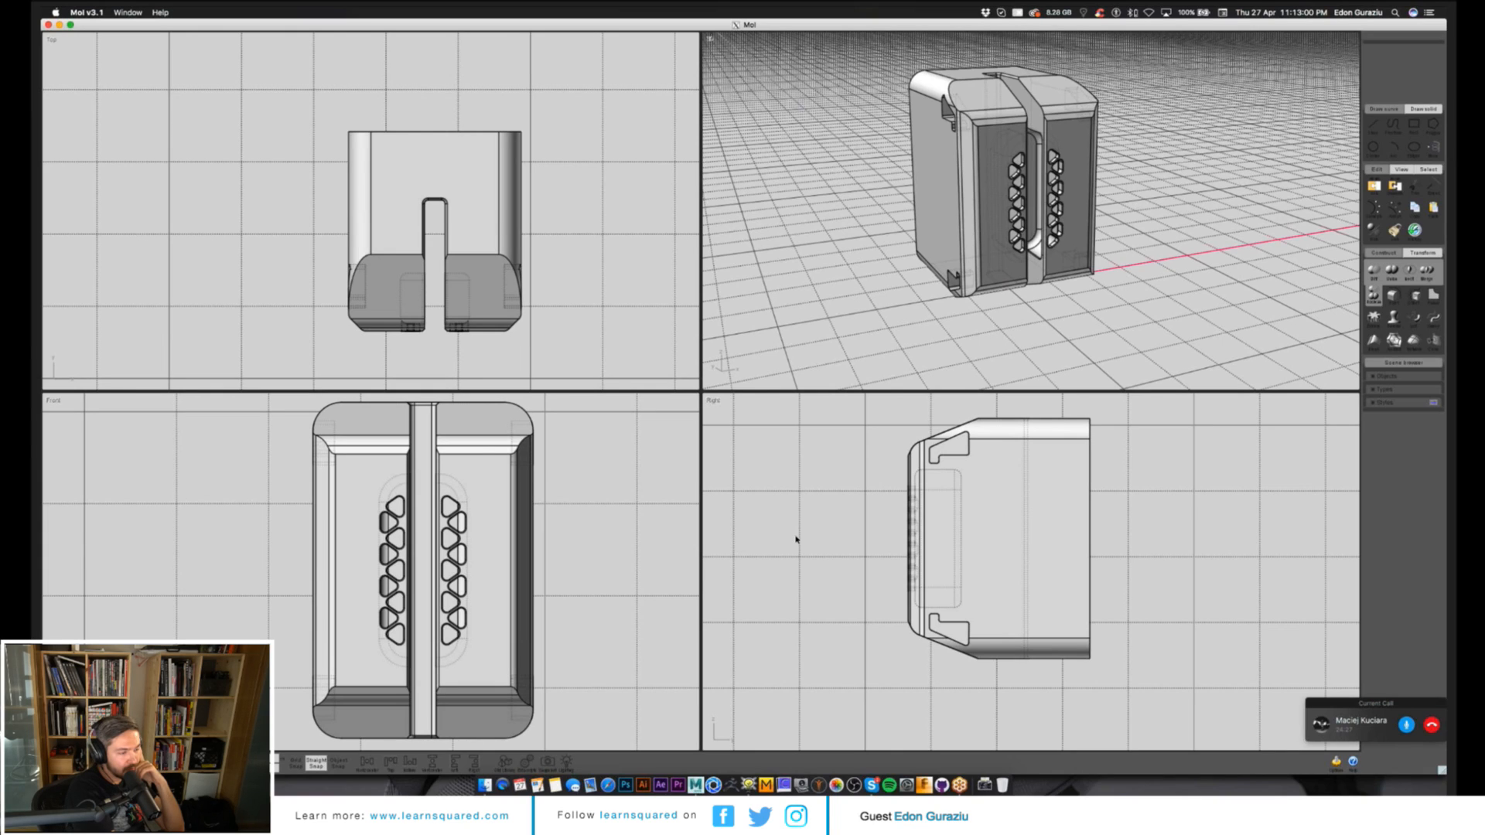
pyautogui.moveTo(1036, 294); pyautogui.dragTo(1077, 229, button='right')
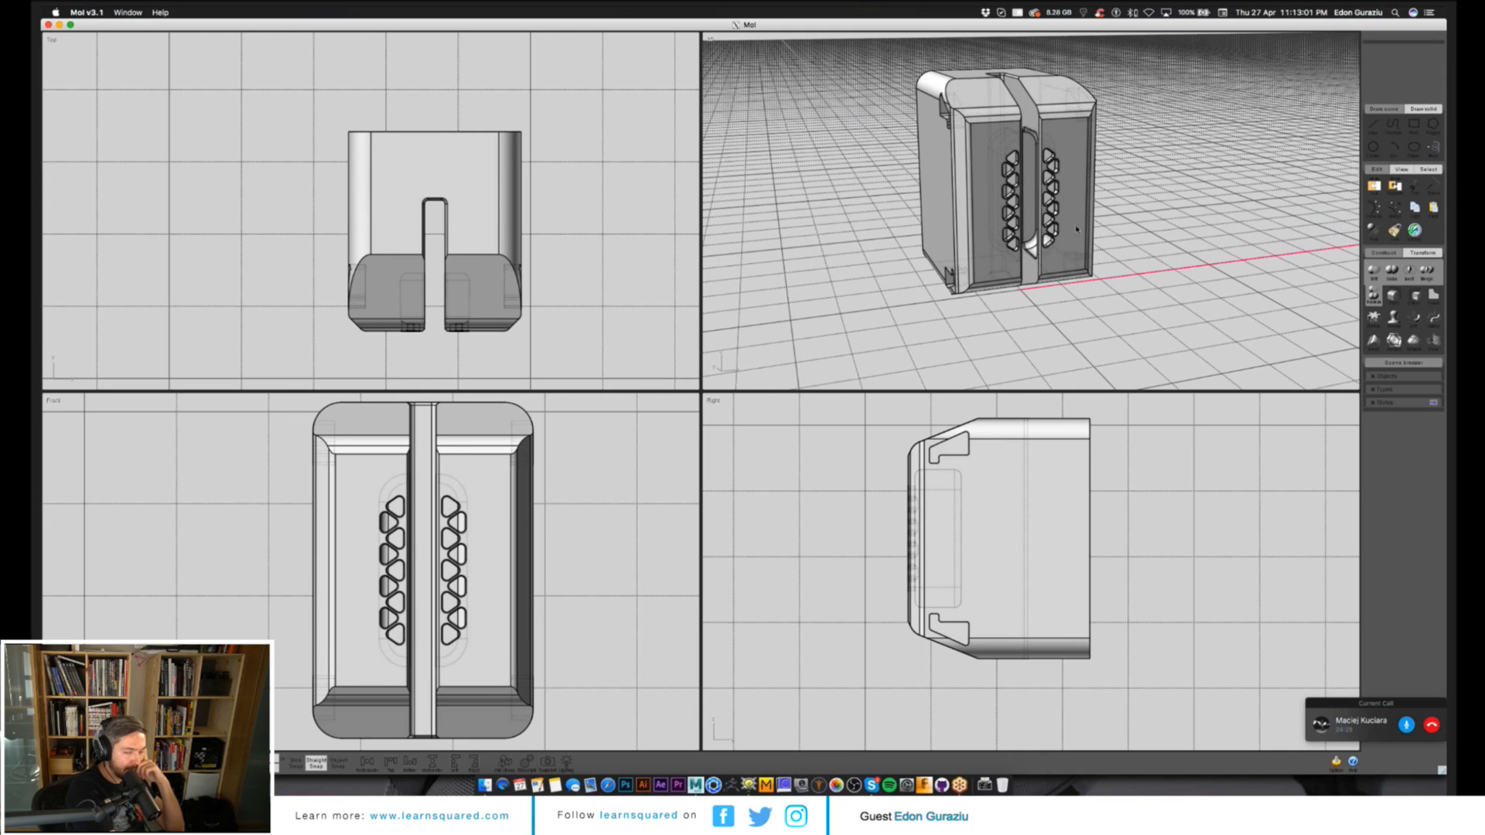
# Show the hidden parts and examine how the detailed block sits within the whole assembly.
pyautogui.hotkey('ctrl', 'shift', 'h')
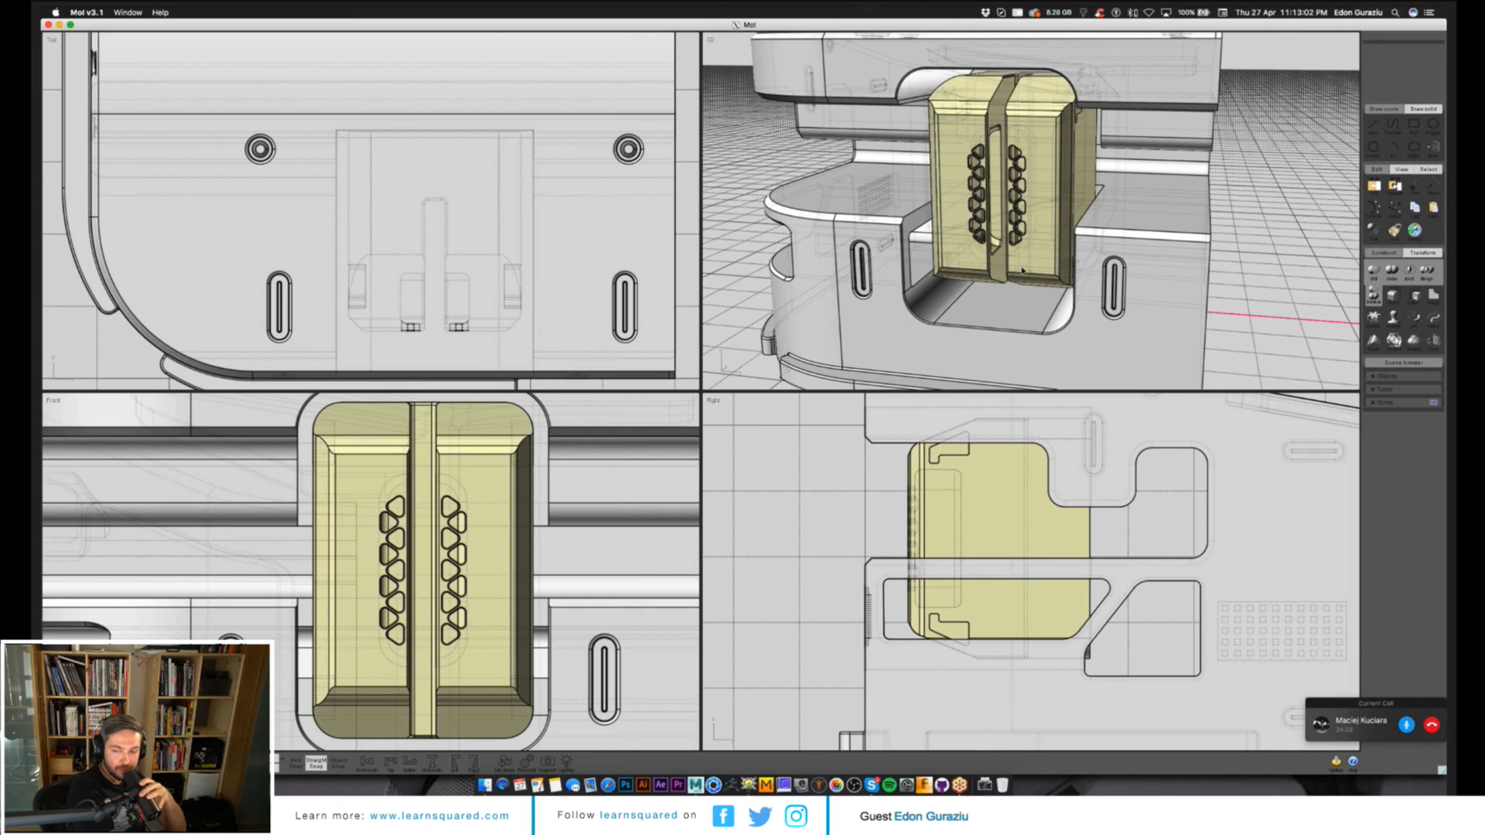
pyautogui.press('Escape')
pyautogui.press('Home')
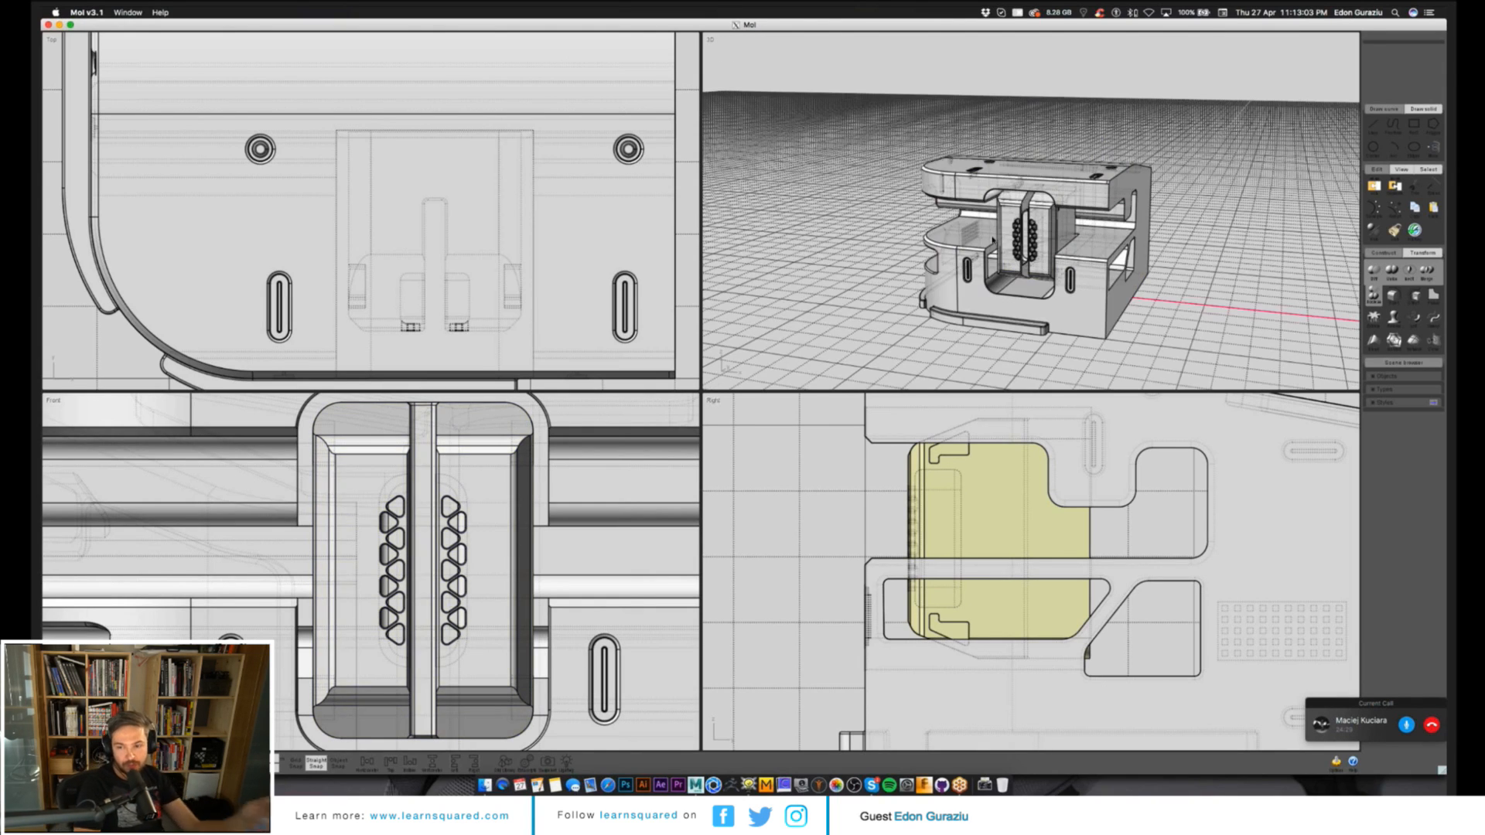
pyautogui.moveTo(992, 240); pyautogui.dragTo(1016, 277, button='right')
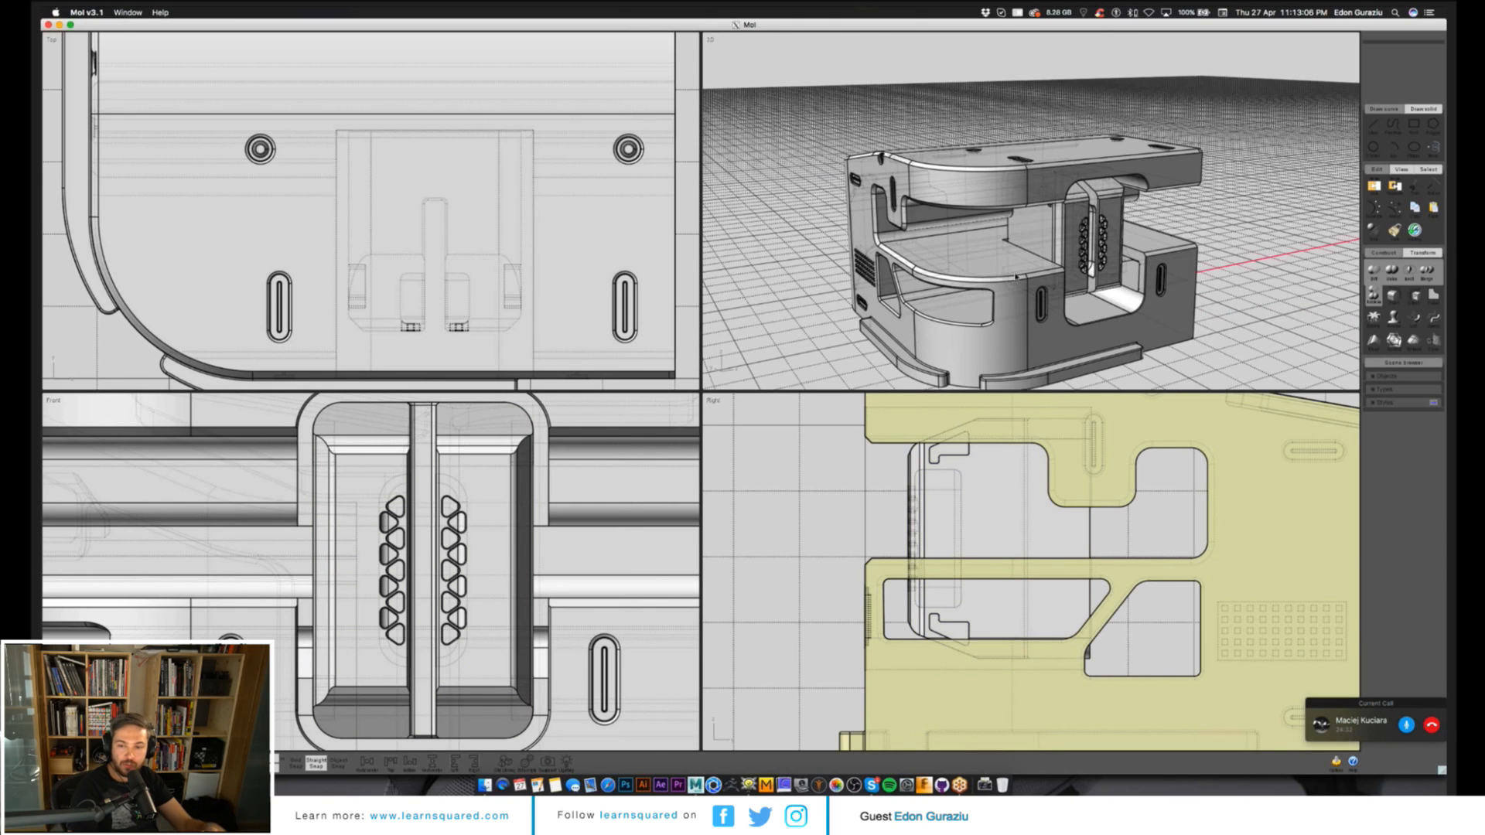
pyautogui.scroll(3, 1029, 277)
pyautogui.click(1036, 279)
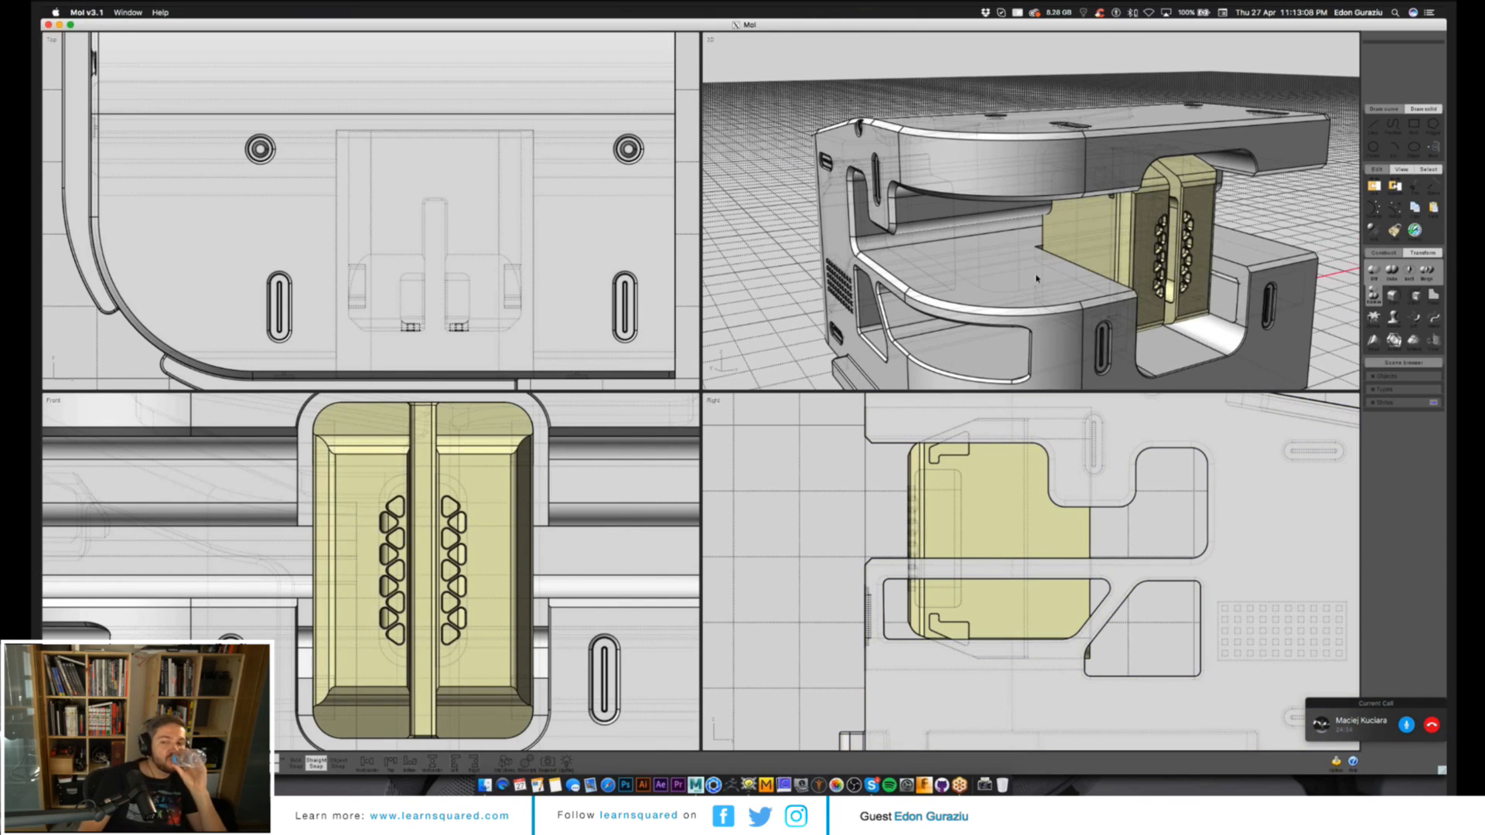
pyautogui.click(1034, 261)
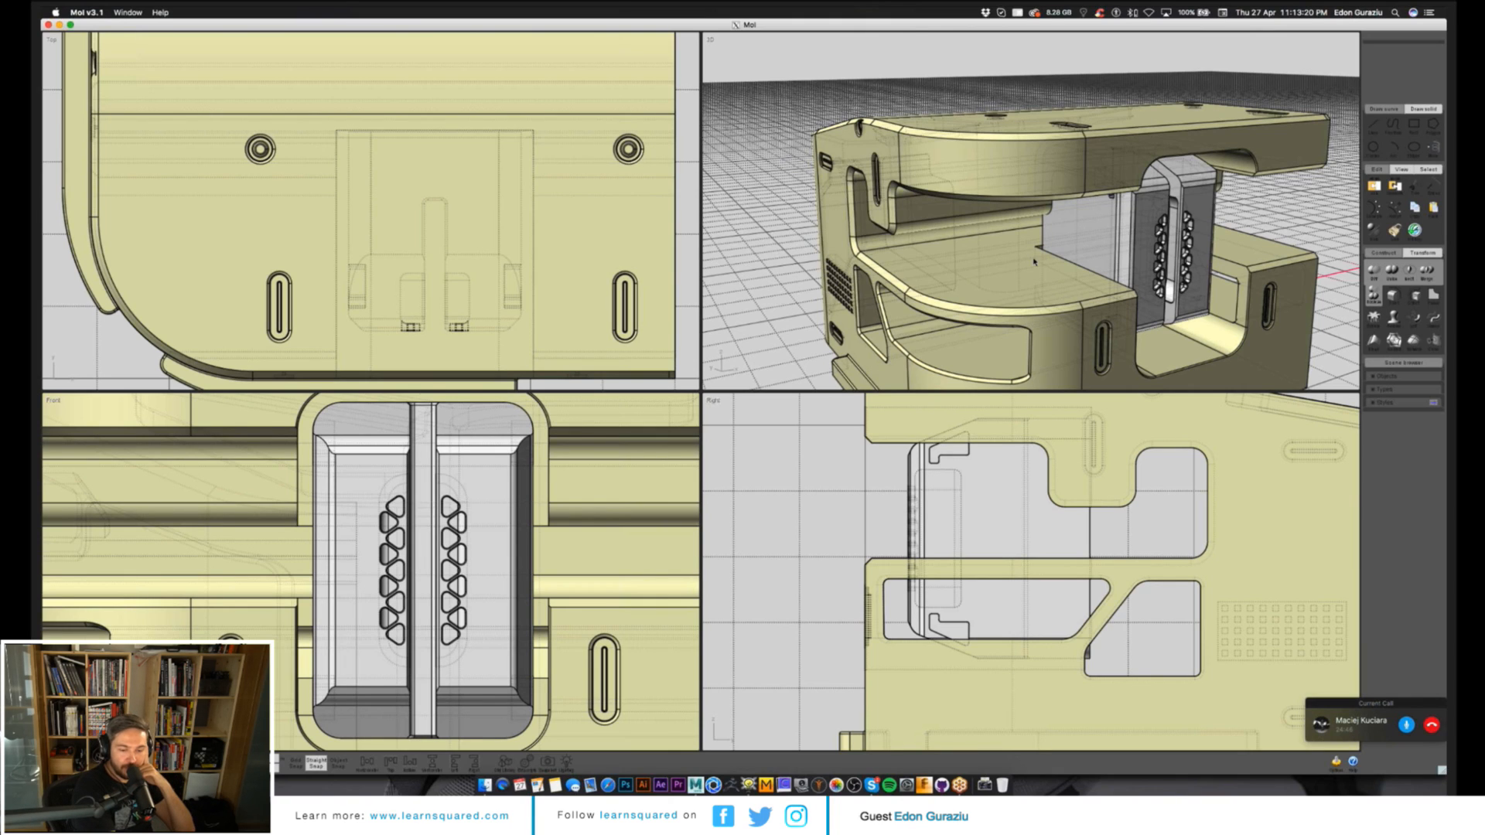
pyautogui.click(815, 360)
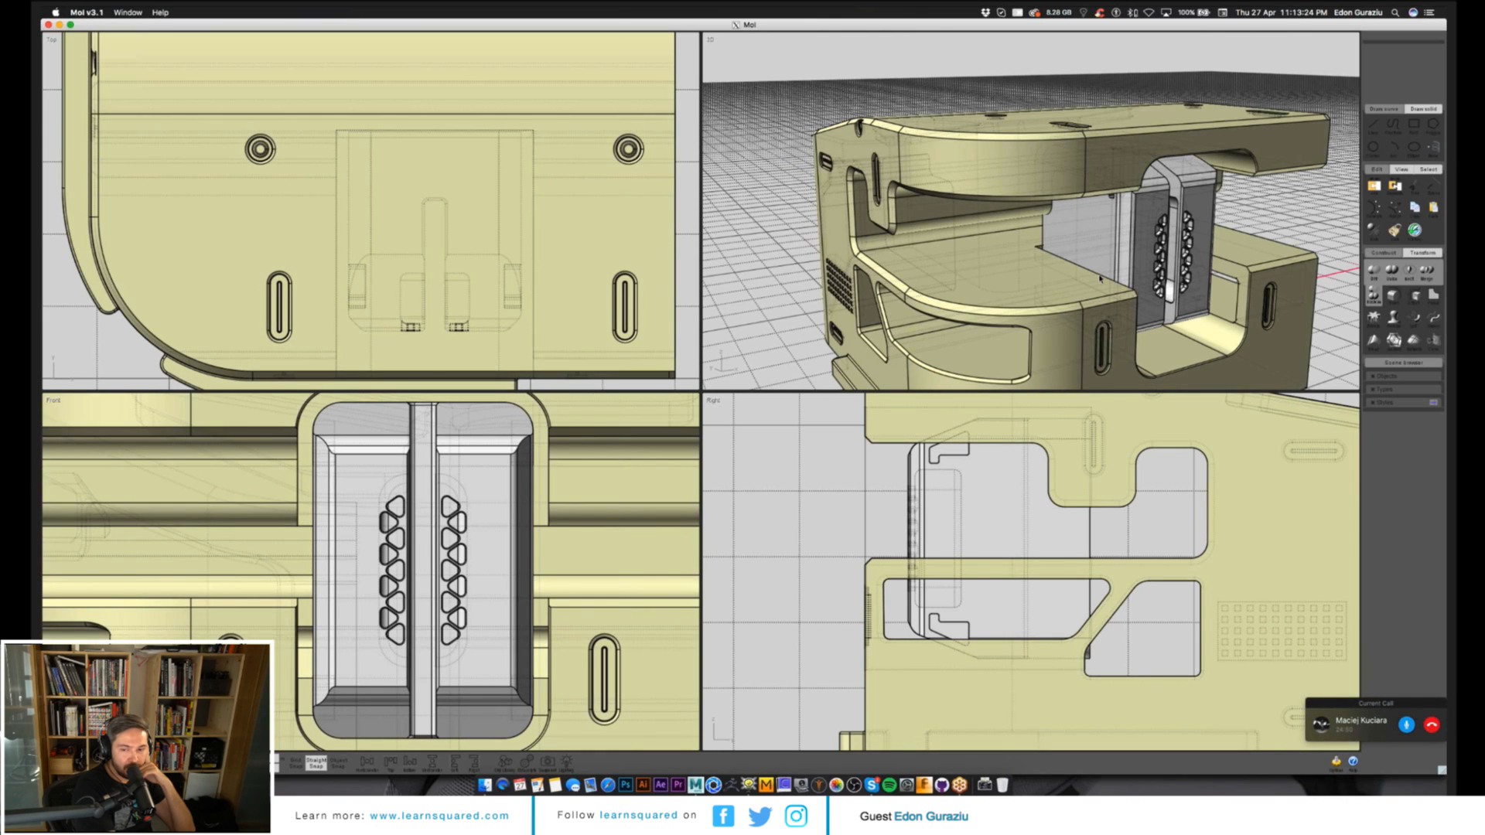
# Isolate the slotted block by hiding all the surrounding parts of the assembly.
pyautogui.moveTo(1100, 279); pyautogui.dragTo(1104, 225, button='right')
pyautogui.click(1104, 226)
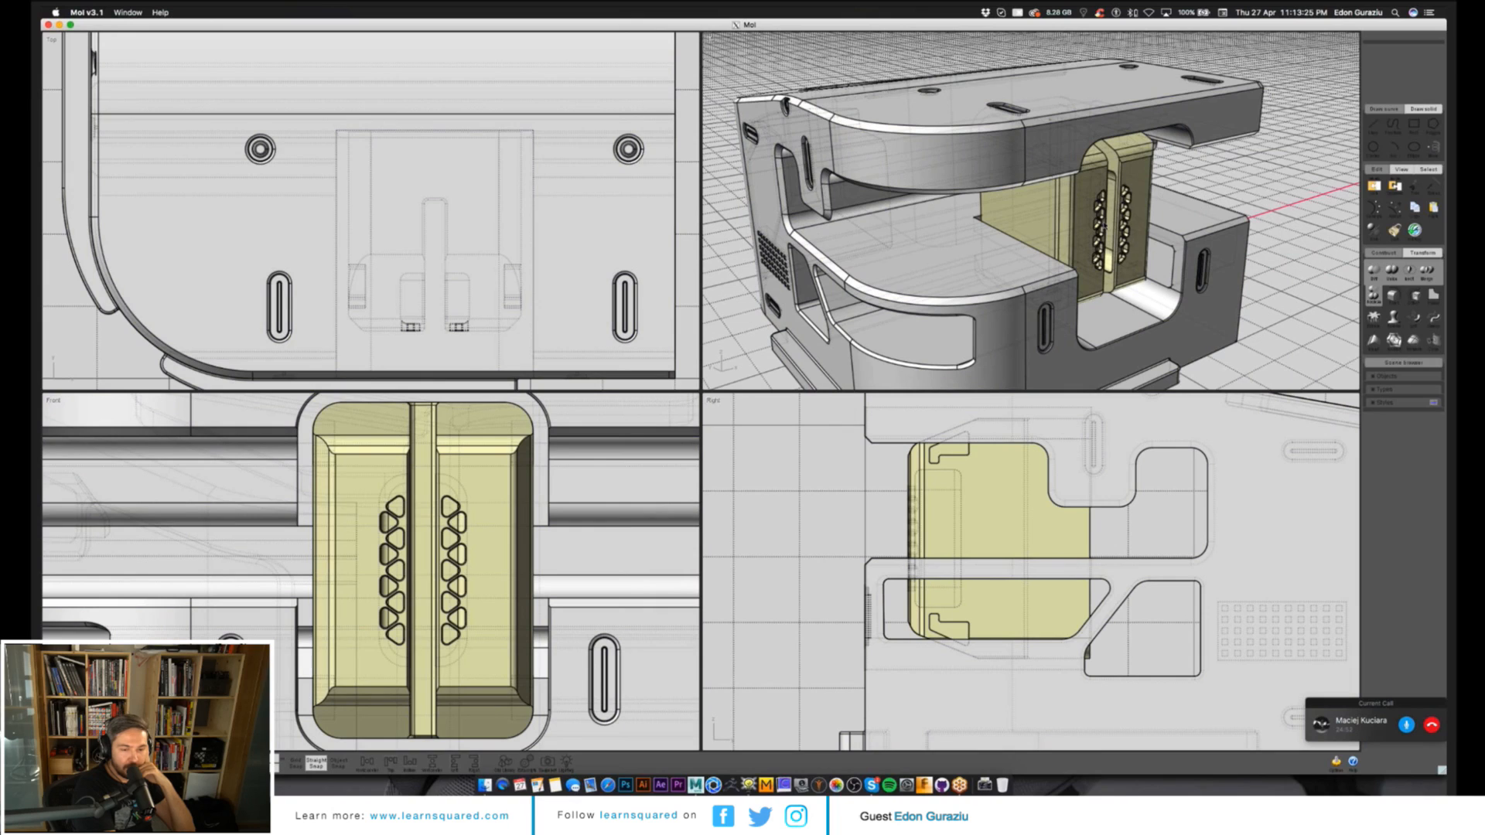
pyautogui.hotkey('ctrl', 'i')
pyautogui.scroll(-5, 1104, 226)
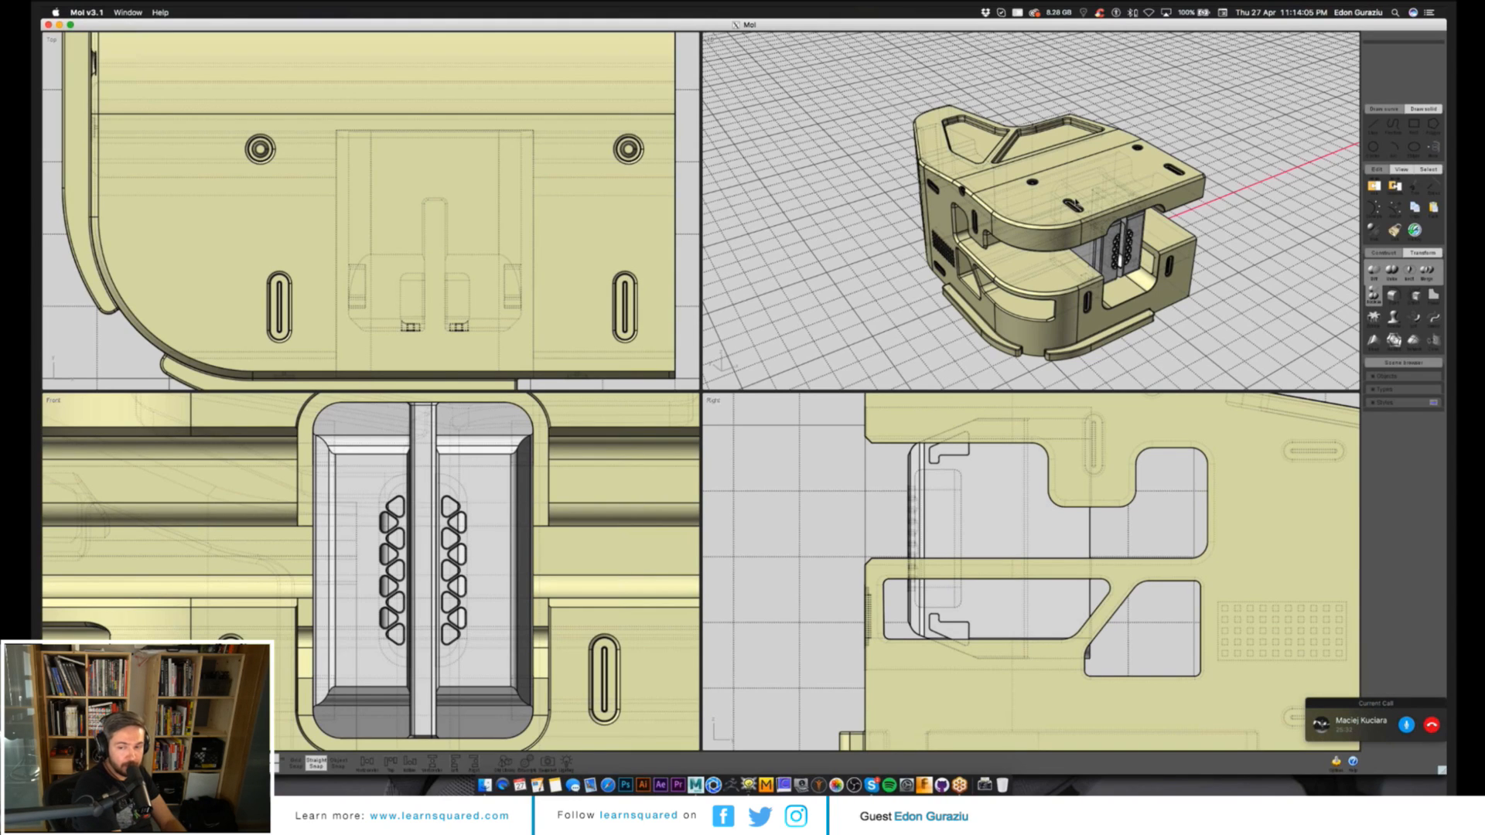
pyautogui.moveTo(1176, 263); pyautogui.dragTo(1100, 266, button='right')
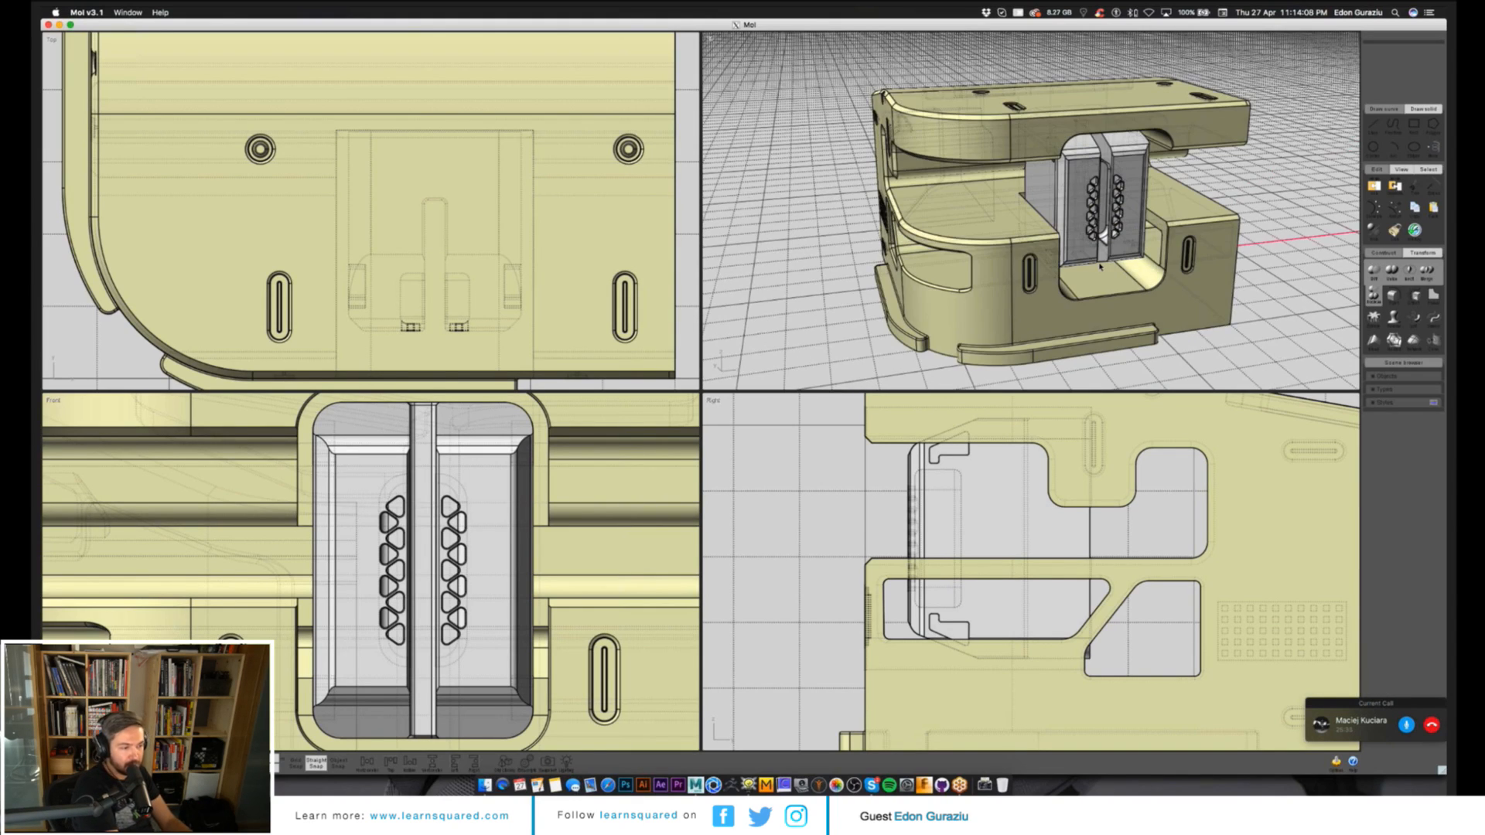
pyautogui.click(1081, 241)
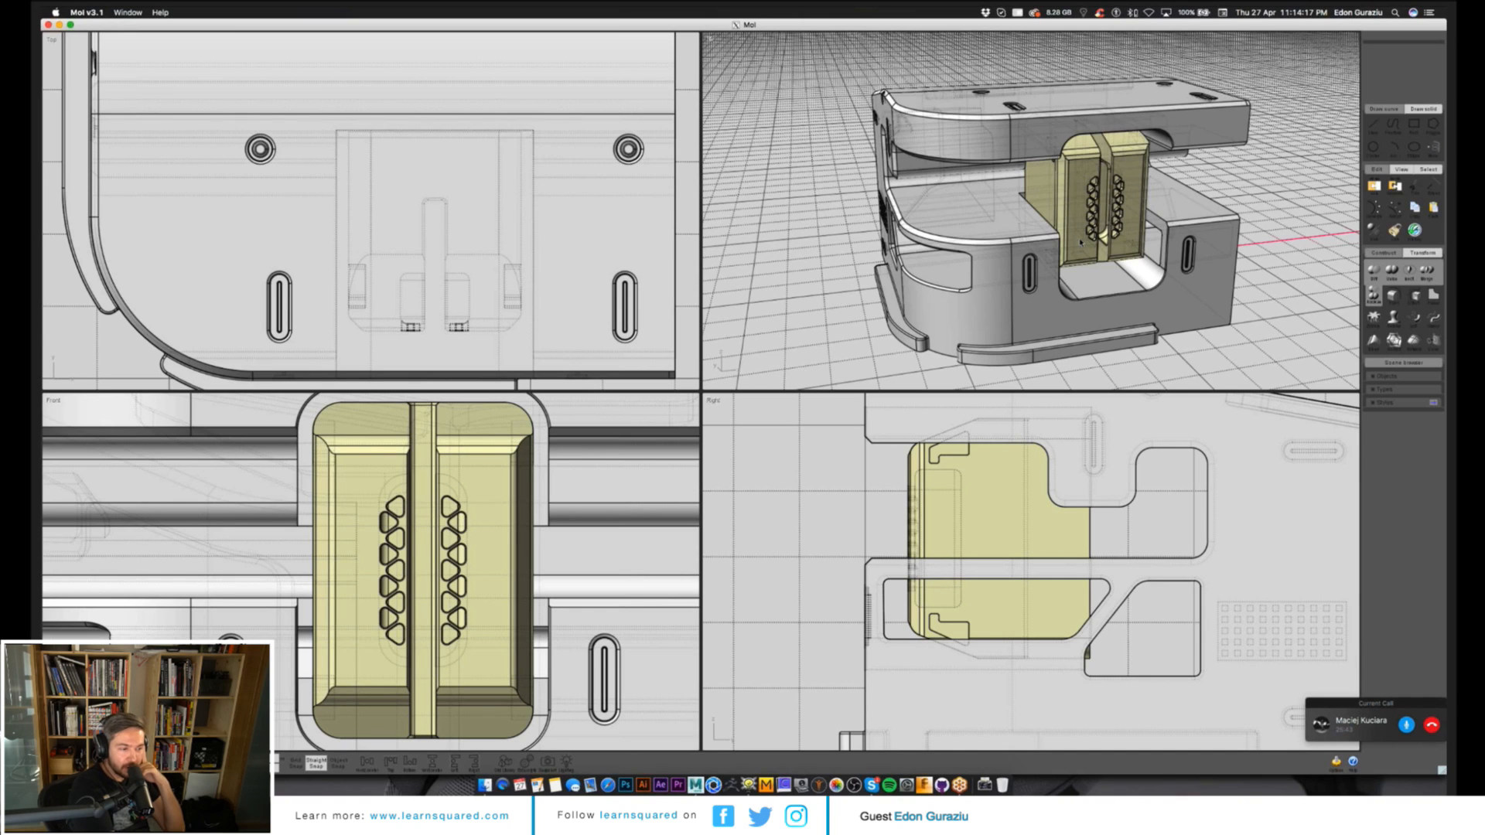
pyautogui.moveTo(1081, 242); pyautogui.dragTo(1244, 167)
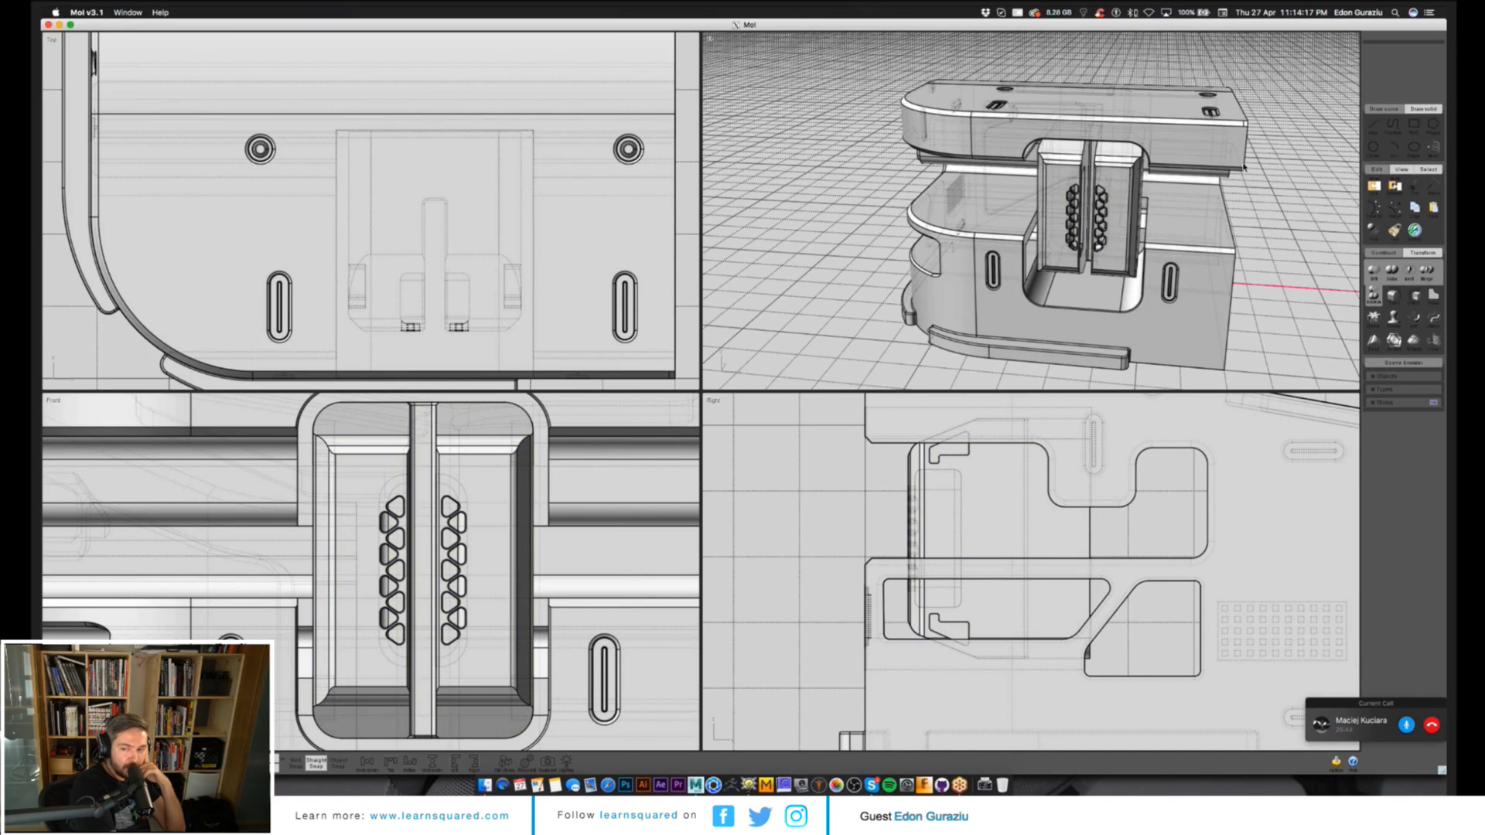
pyautogui.click(517, 572)
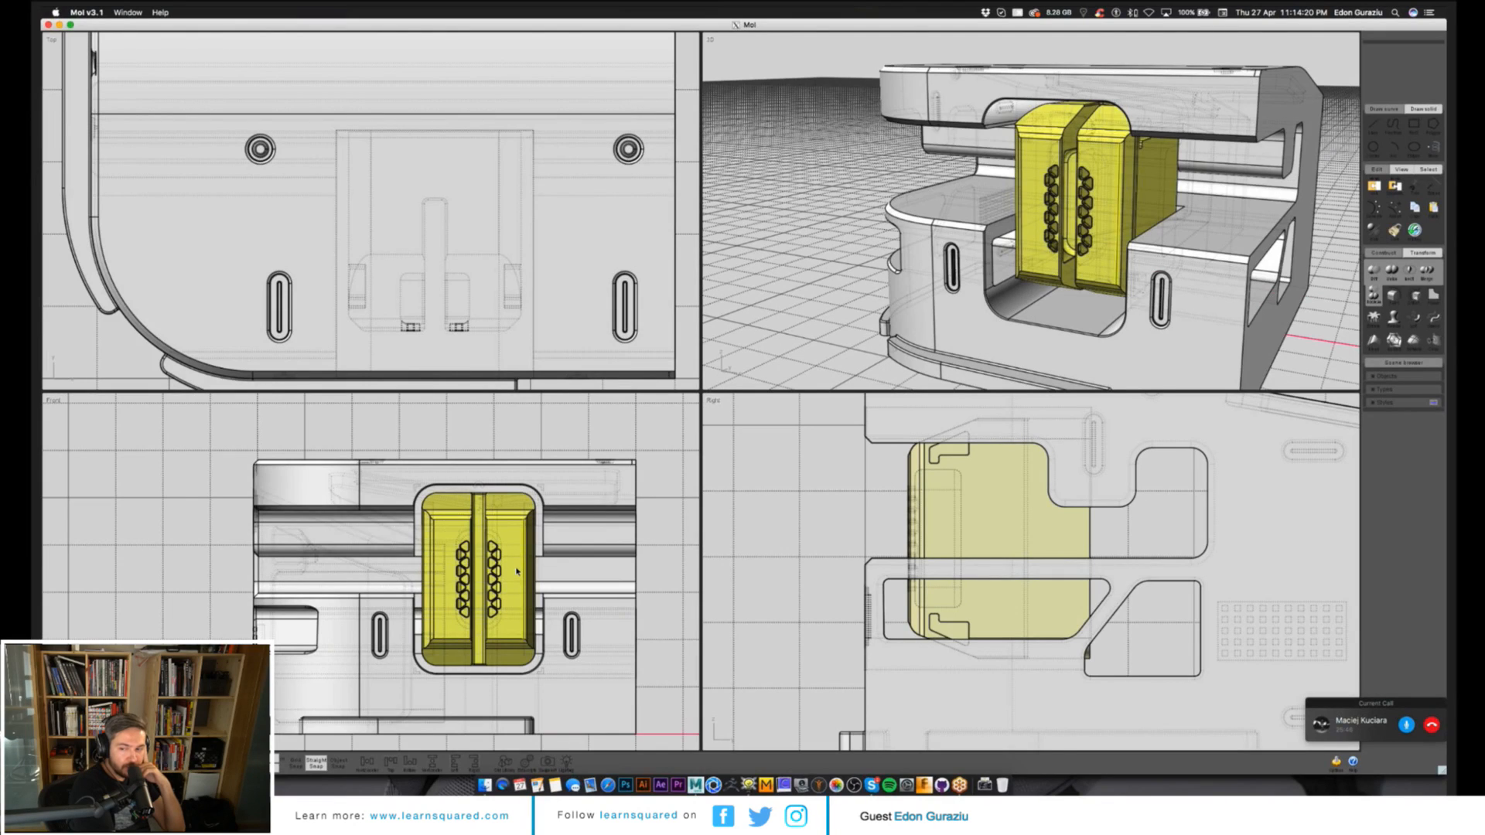
pyautogui.hotkey('ctrl', 'h')
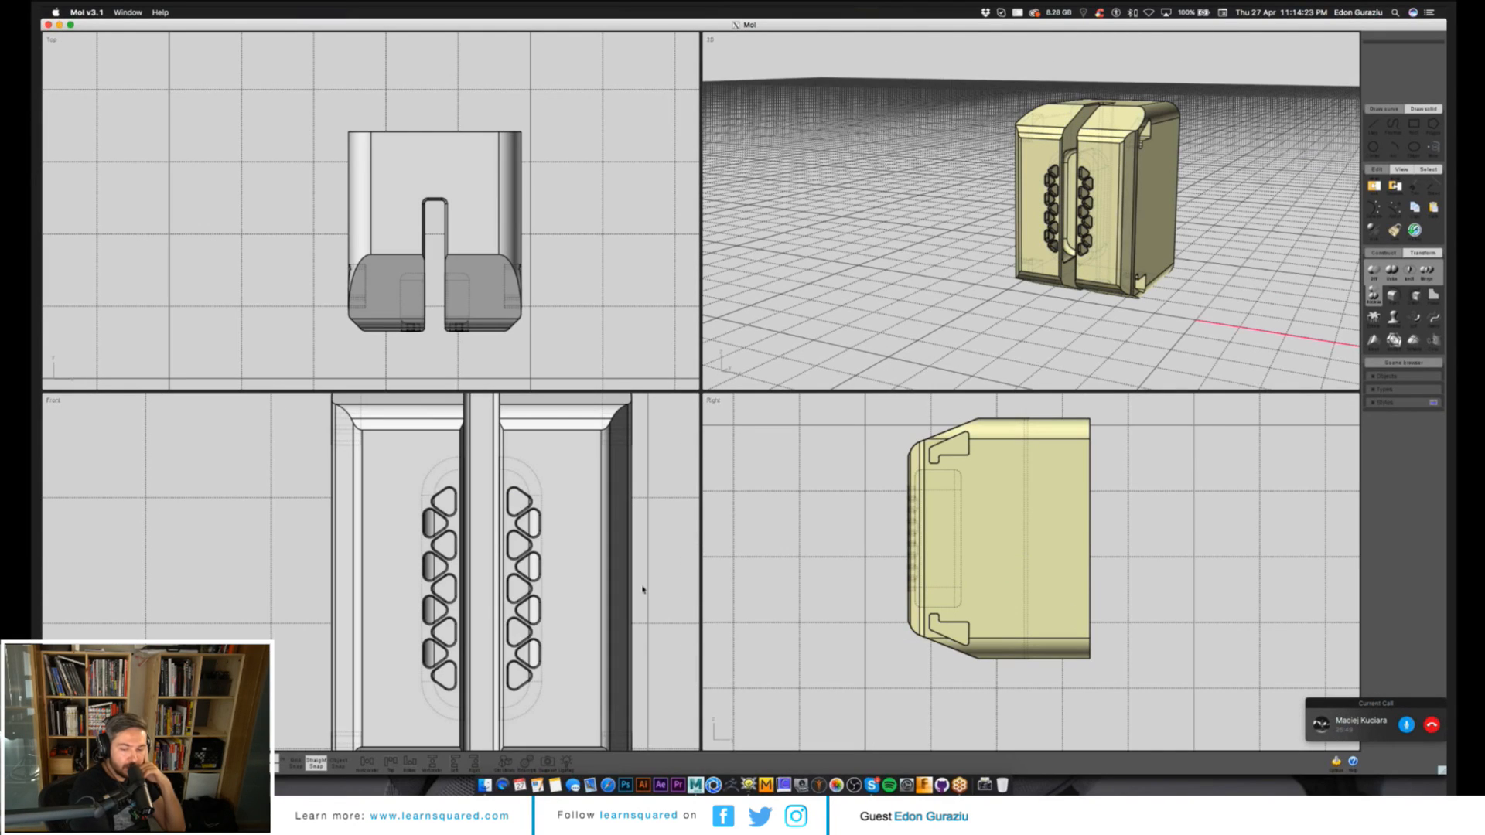
# Insert a round bolt-shaped part from the Object Library at the upper corner of the block's front.
pyautogui.click(505, 762)
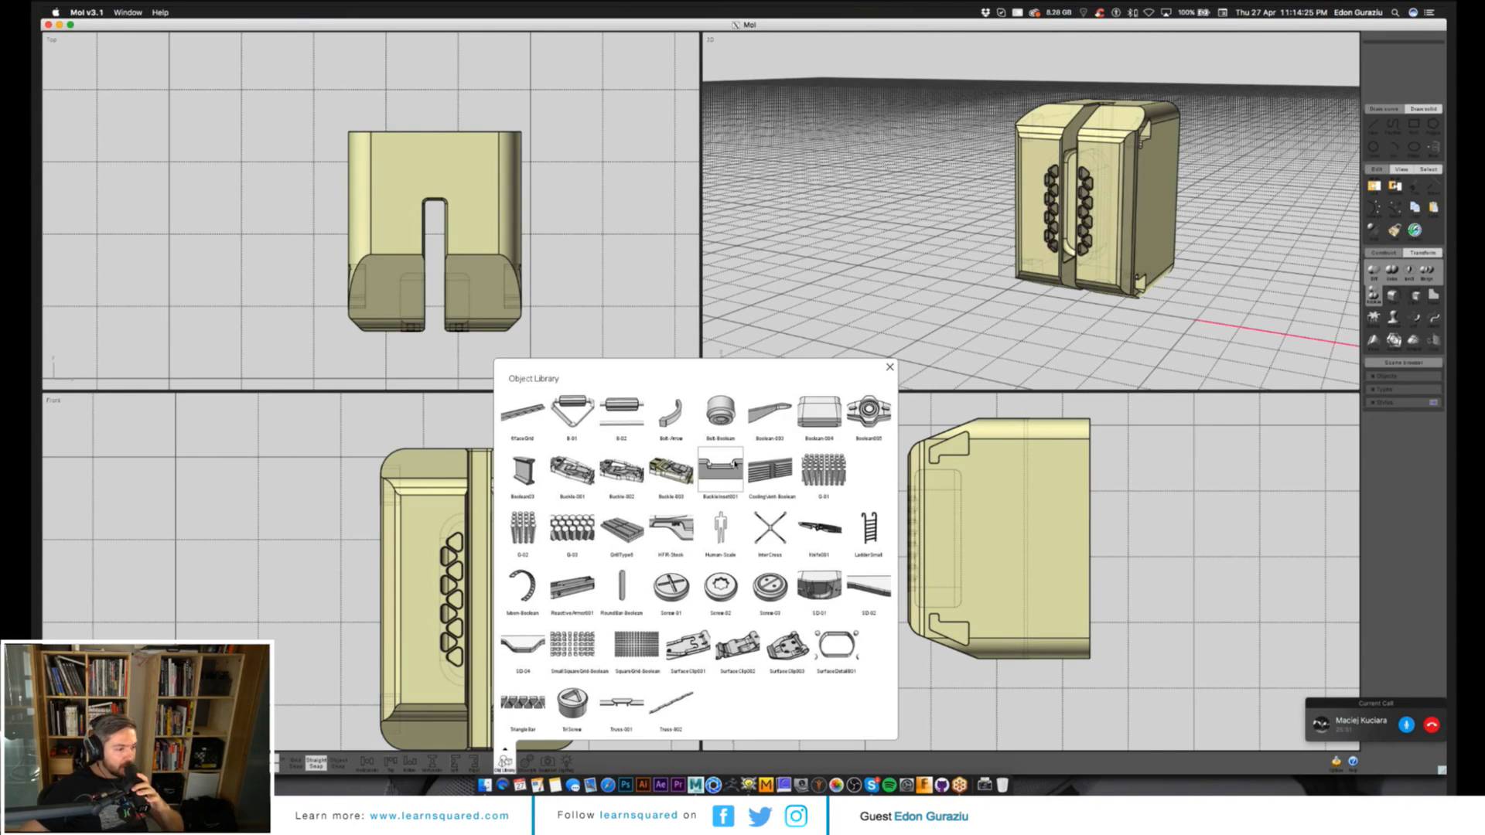
pyautogui.click(529, 524)
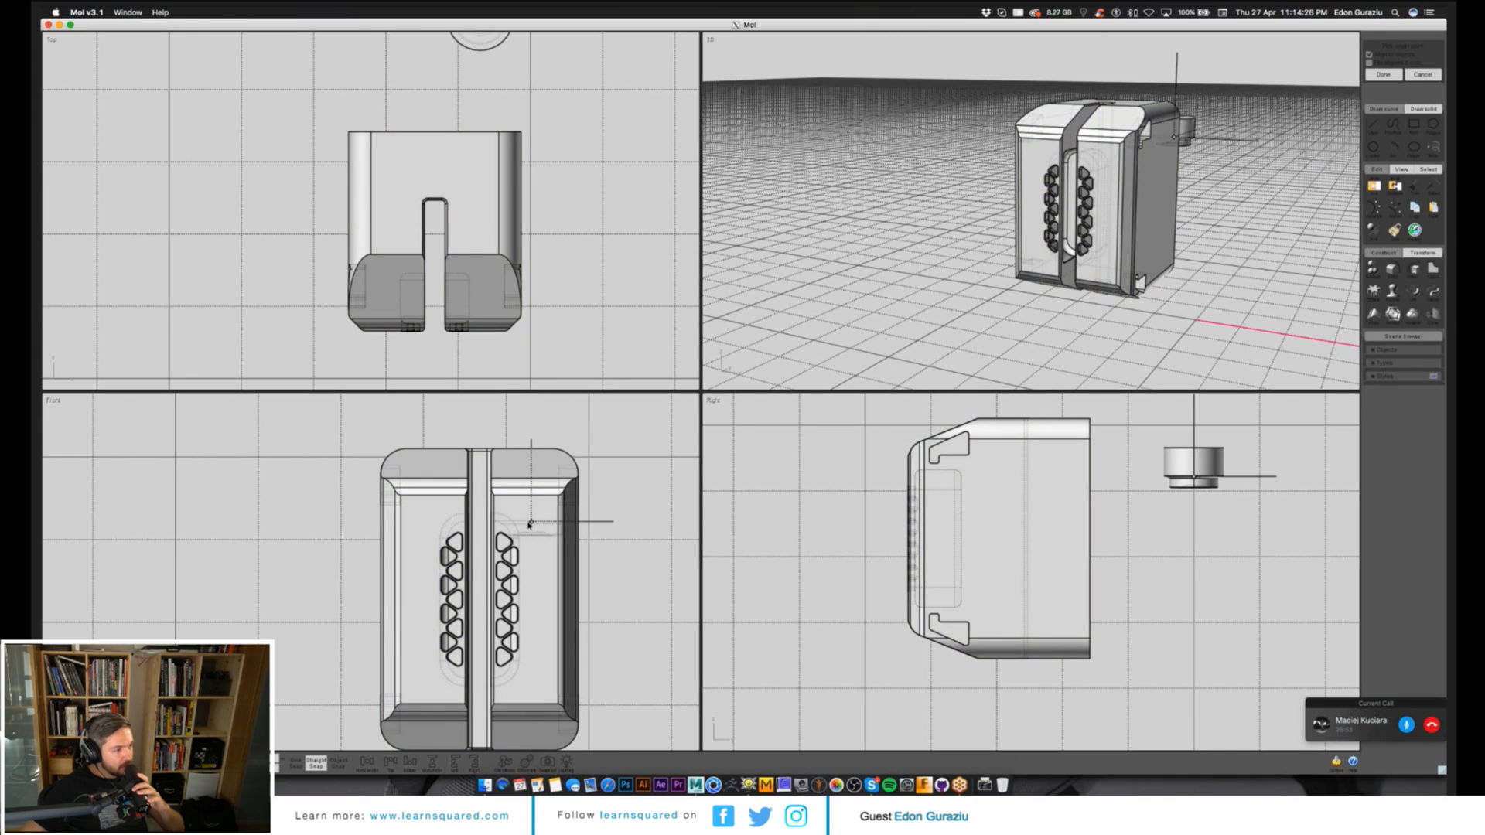
pyautogui.click(559, 505)
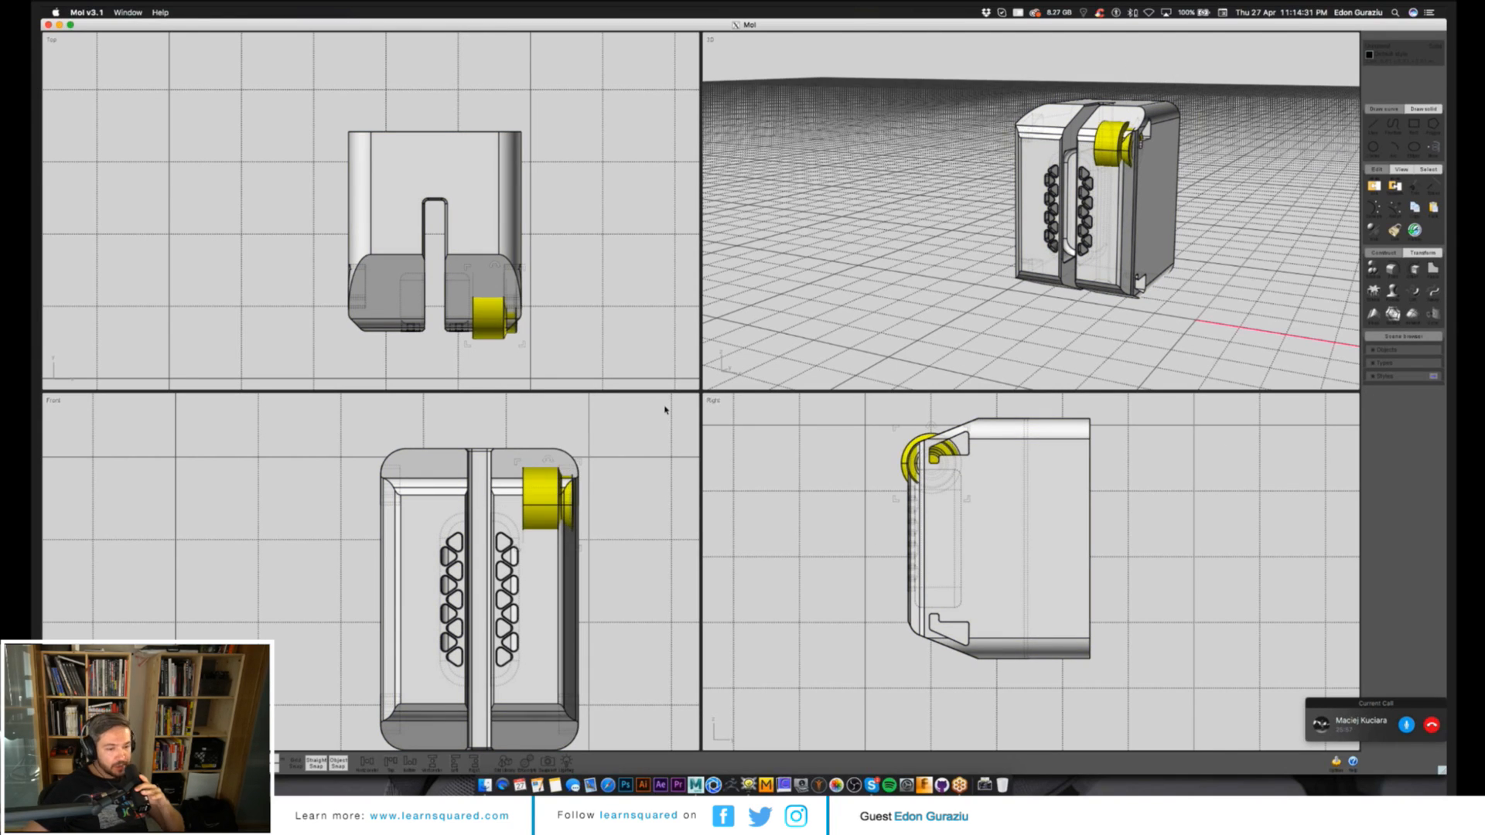
pyautogui.moveTo(0, 82); pyautogui.dragTo(139, 82)
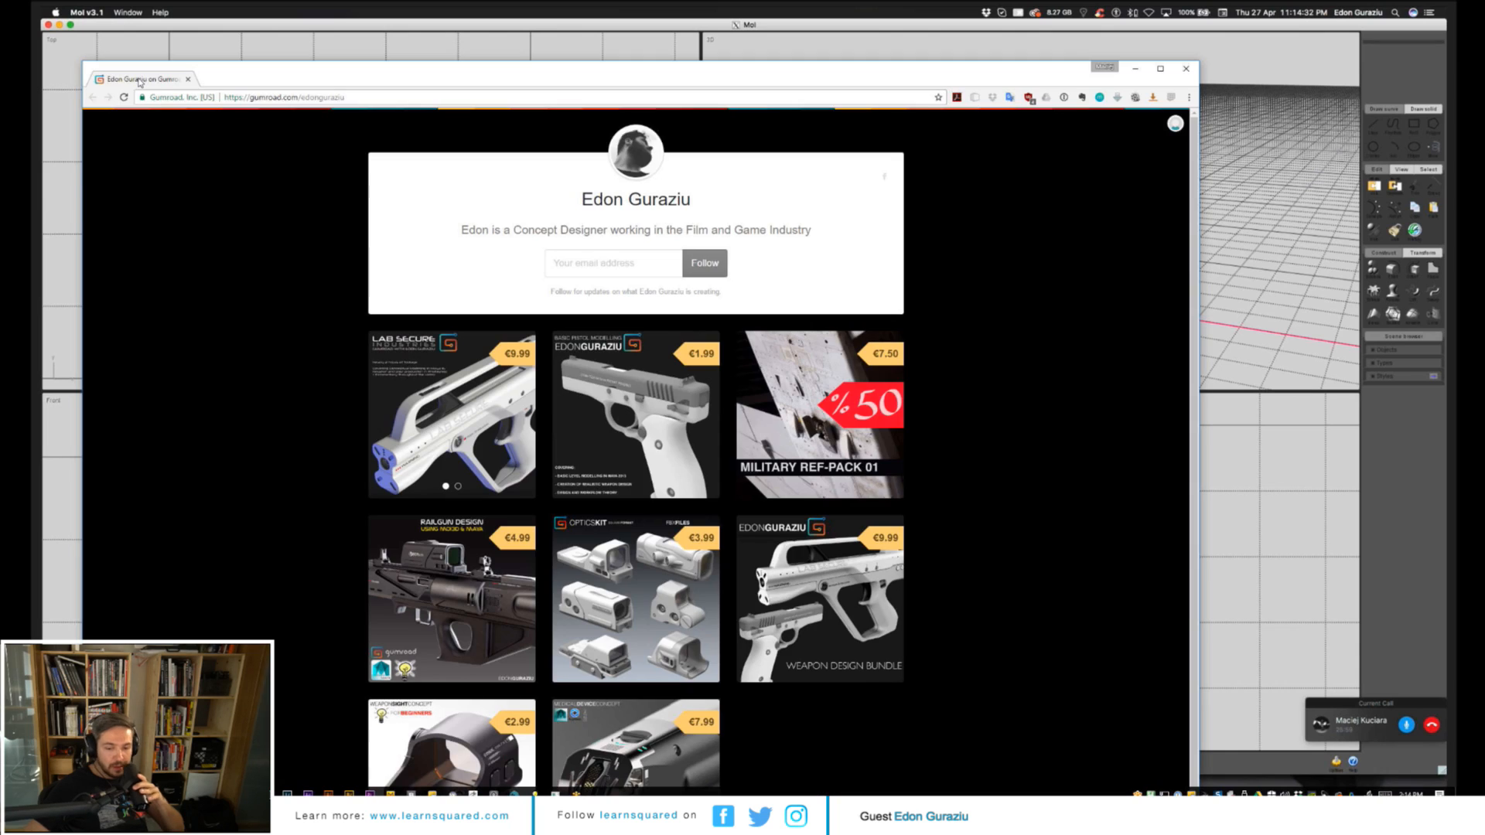
pyautogui.doubleClick(139, 80)
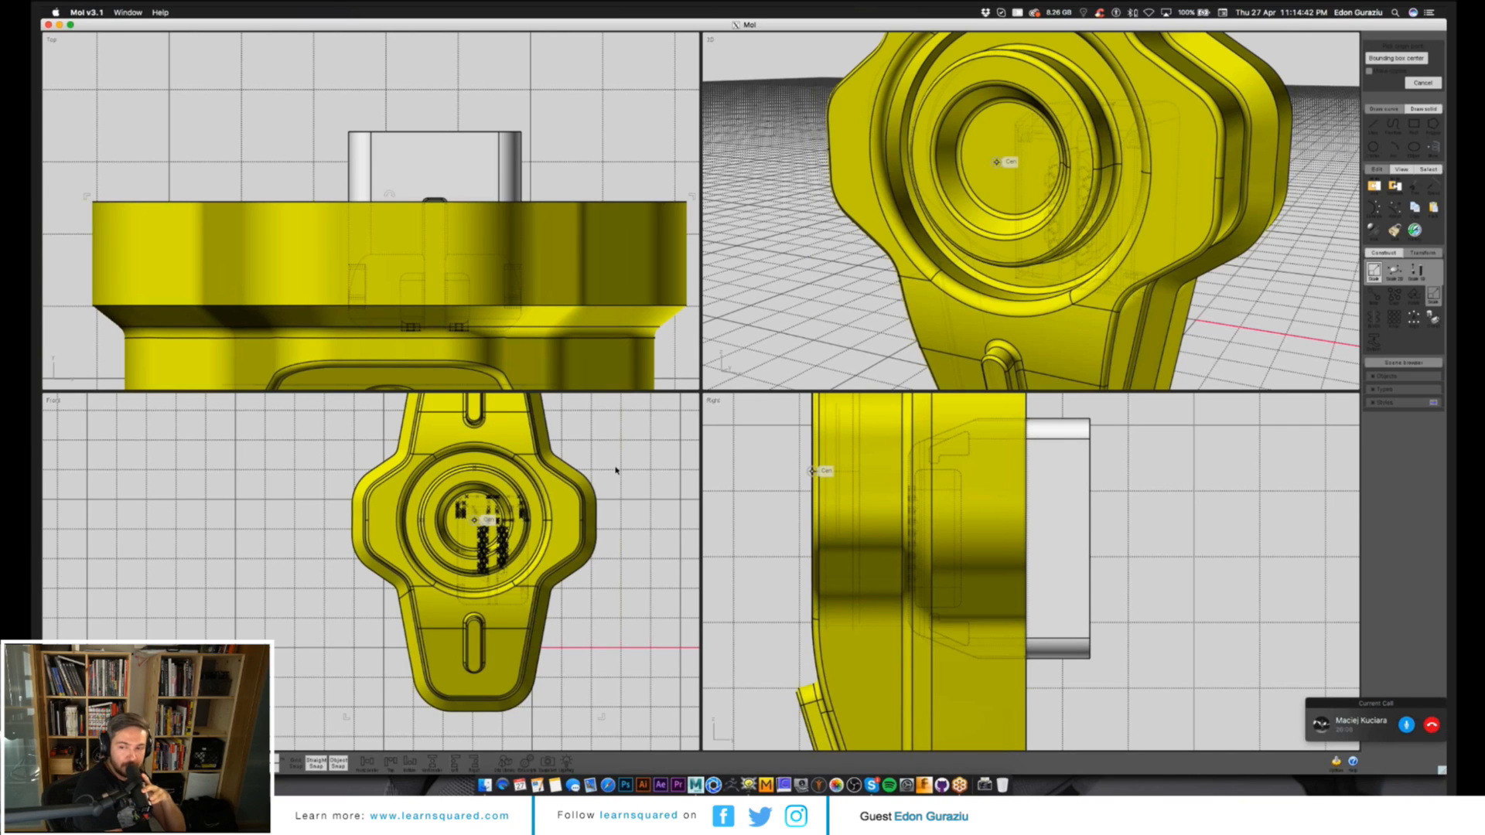
# Scale the cross-shaped cutter down about its centre and move it against the upper-left area of the block's front face.
pyautogui.click(474, 520)
pyautogui.click(647, 445)
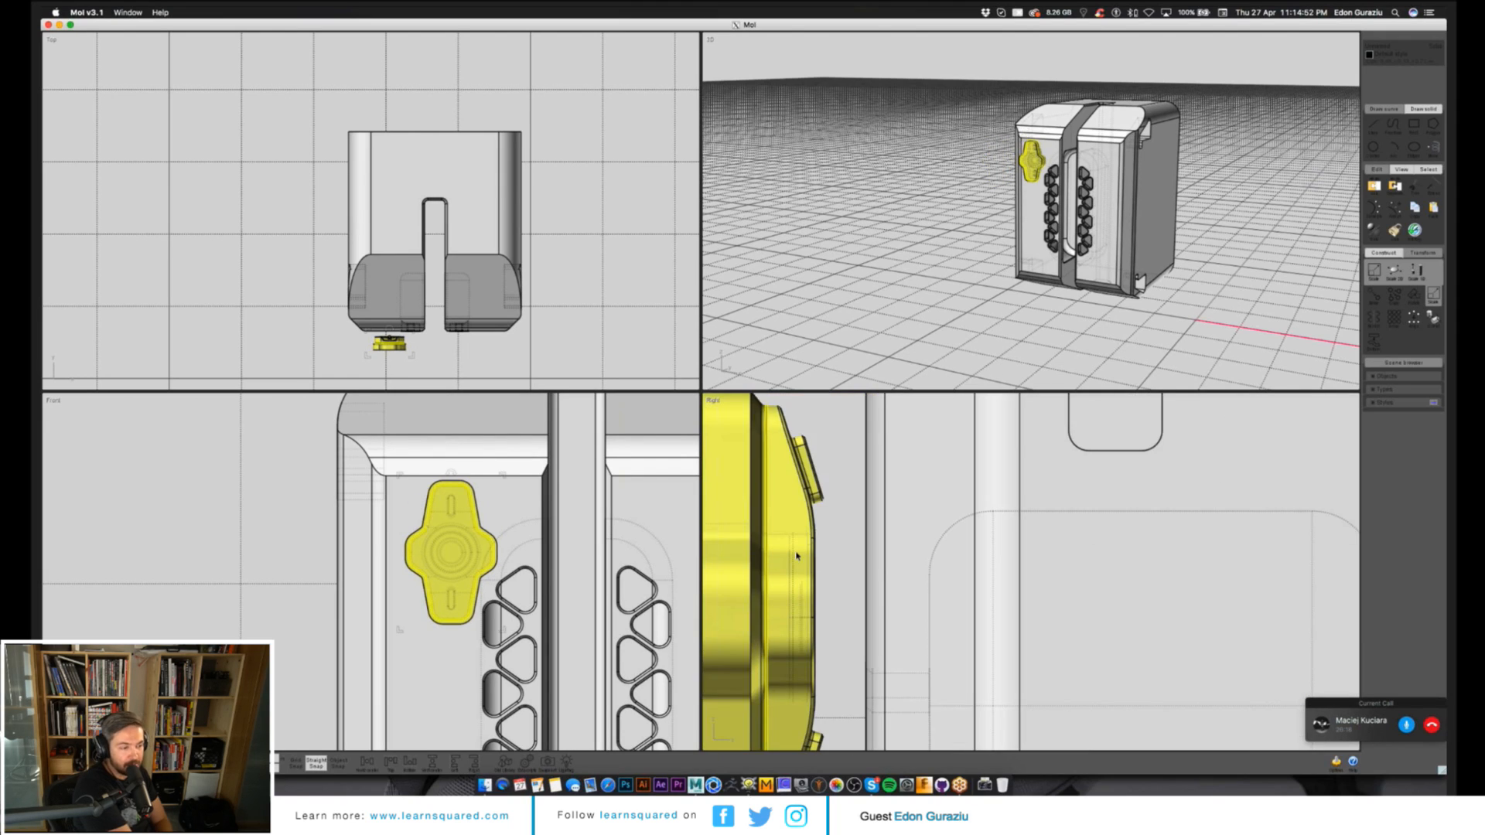
pyautogui.scroll(2, 764, 526)
pyautogui.moveTo(732, 532); pyautogui.dragTo(896, 541)
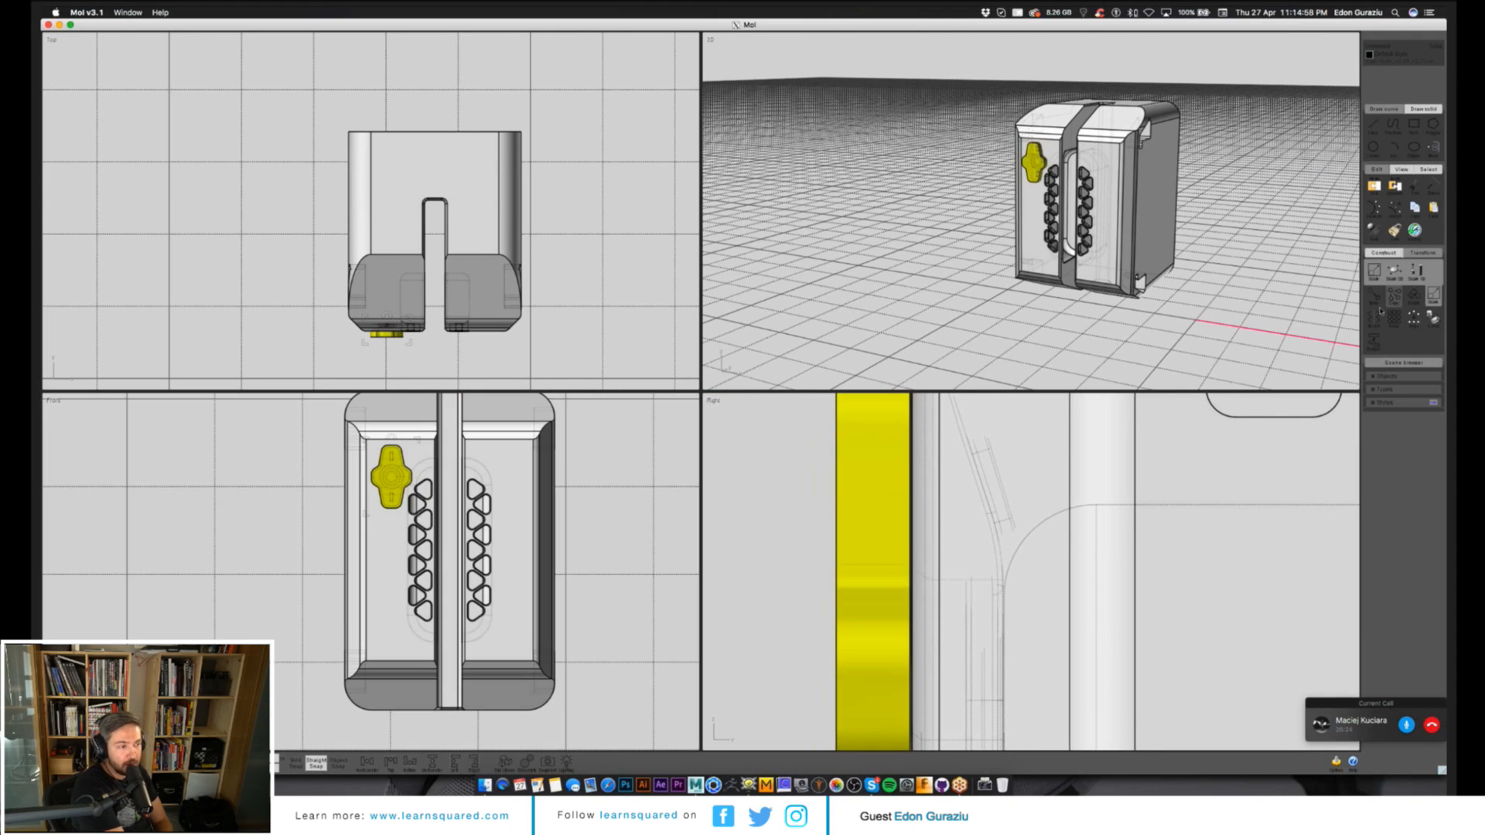
# Mirror the cross-shaped cutter to the other three corners of the front face and Boolean-subtract all four from the block.
pyautogui.click(1381, 312)
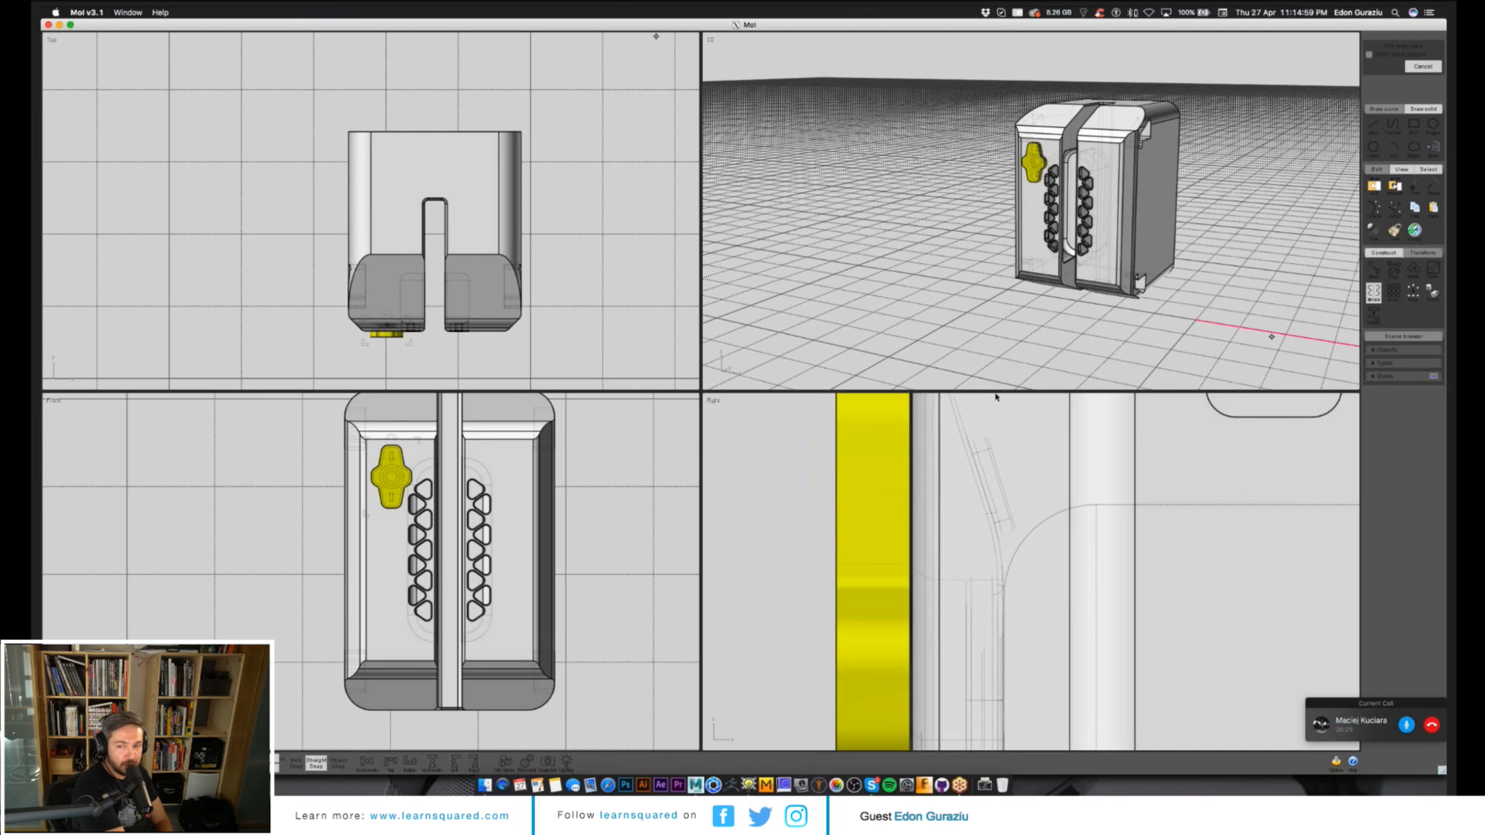
pyautogui.click(449, 728)
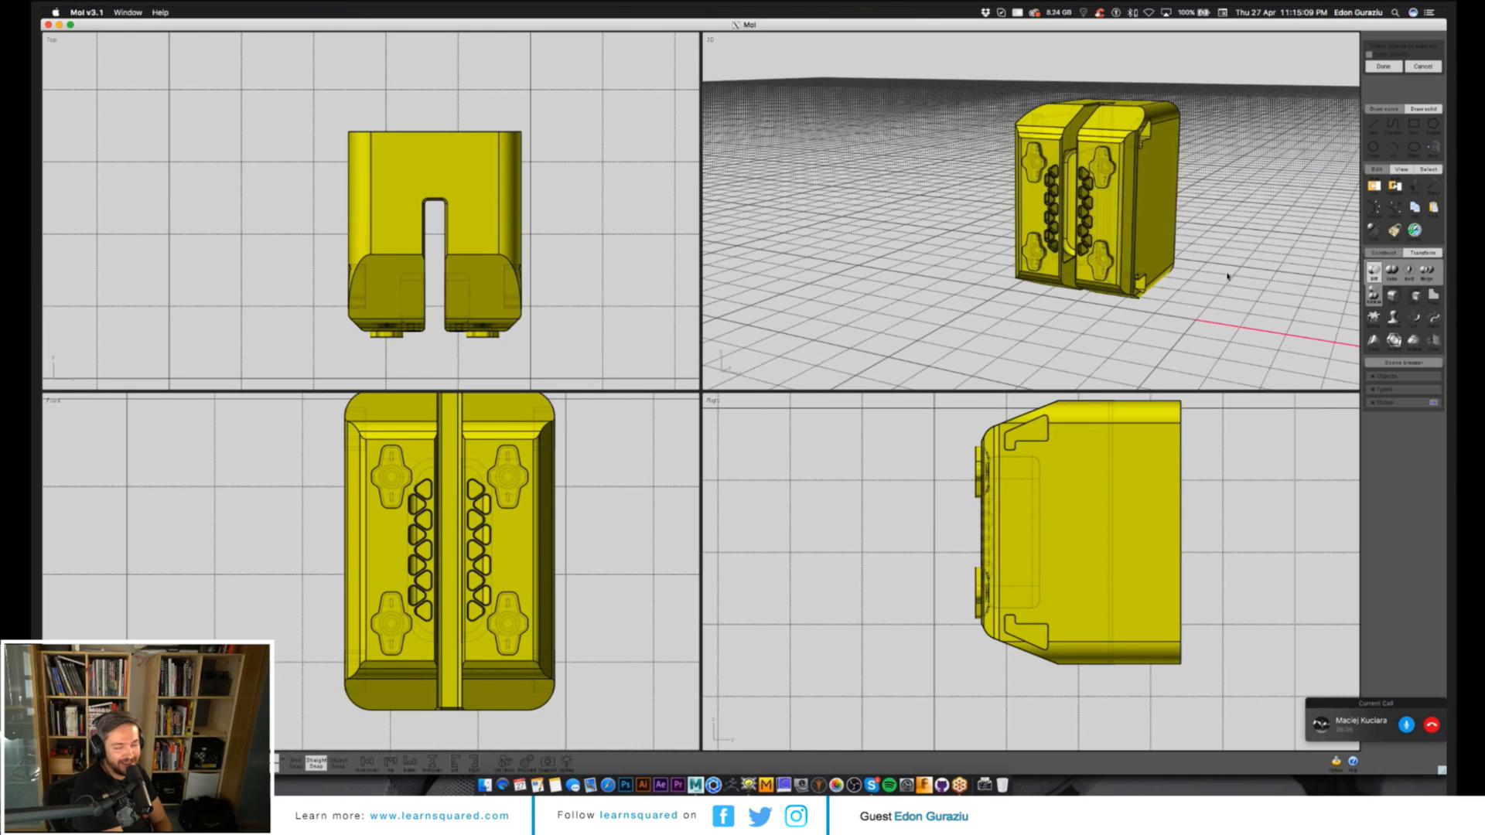
pyautogui.moveTo(1228, 276); pyautogui.dragTo(1243, 281, button='right')
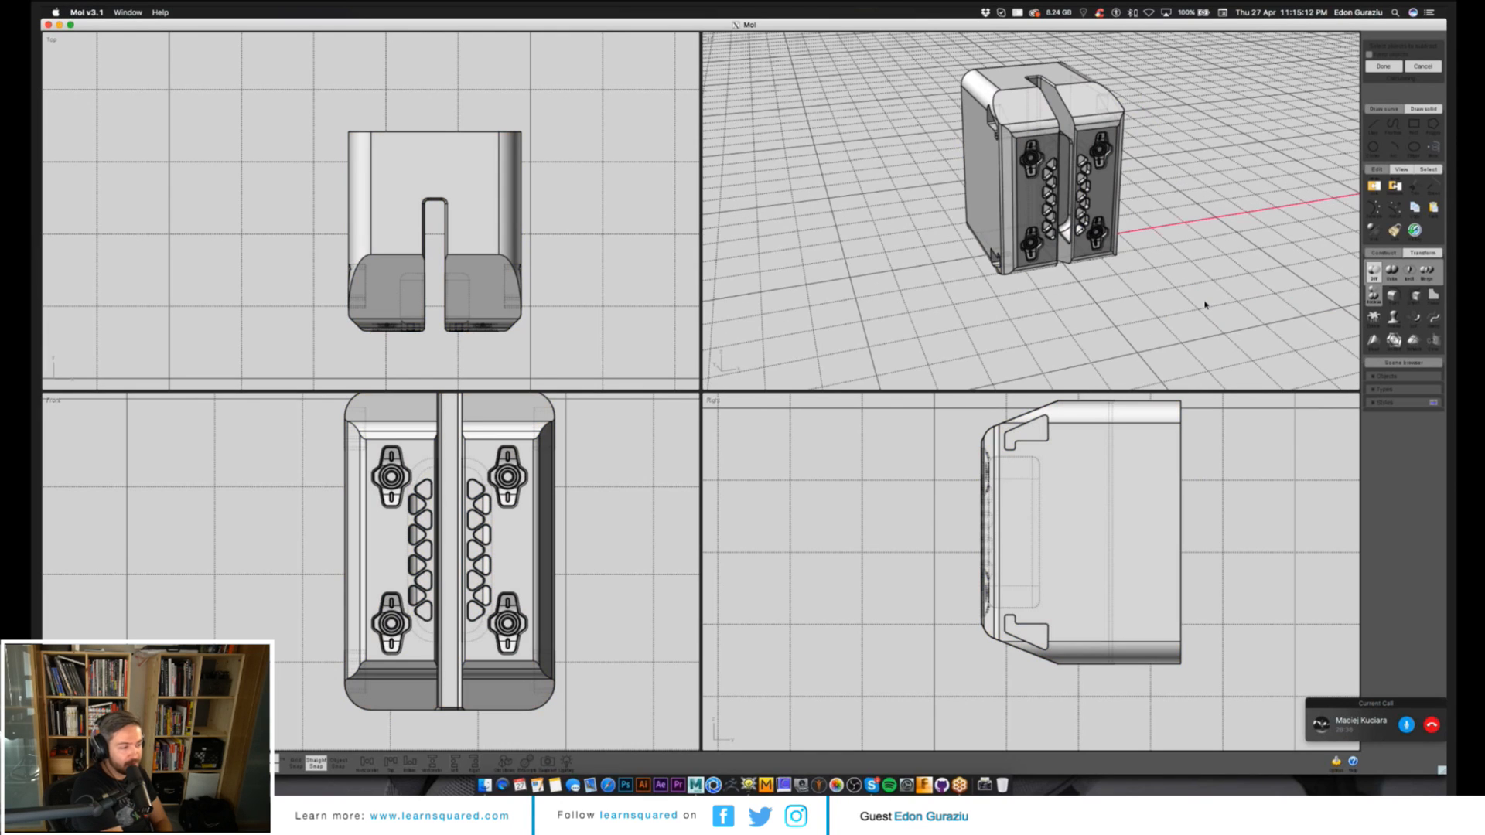
# Draw an open stepped polyline in the front view, running from outside the block's side edge inward and down between the cross-shaped recesses.
pyautogui.moveTo(1206, 305); pyautogui.dragTo(1086, 315, button='right')
pyautogui.scroll(5, 1086, 315)
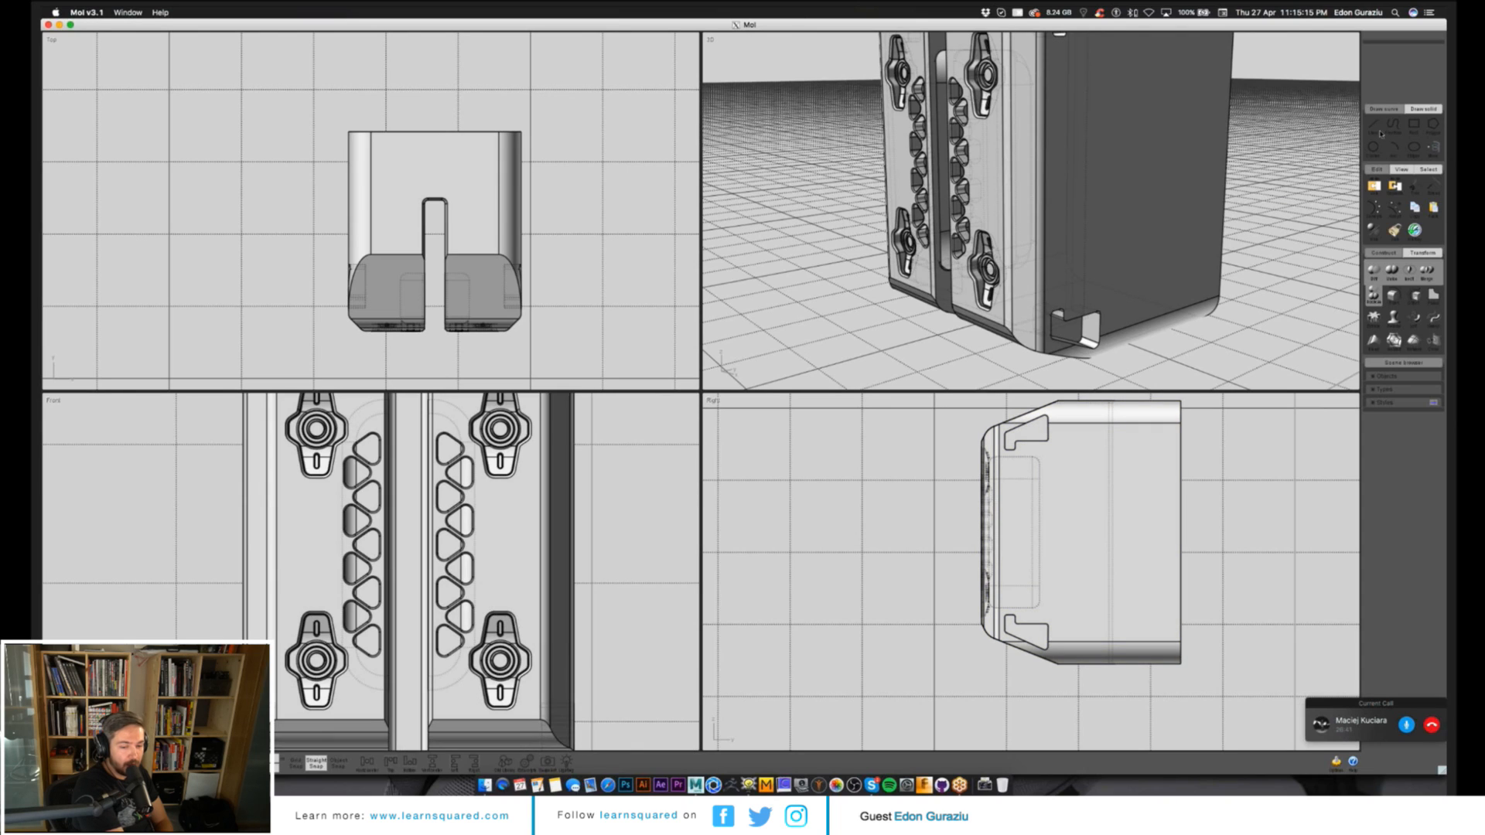
pyautogui.click(1380, 133)
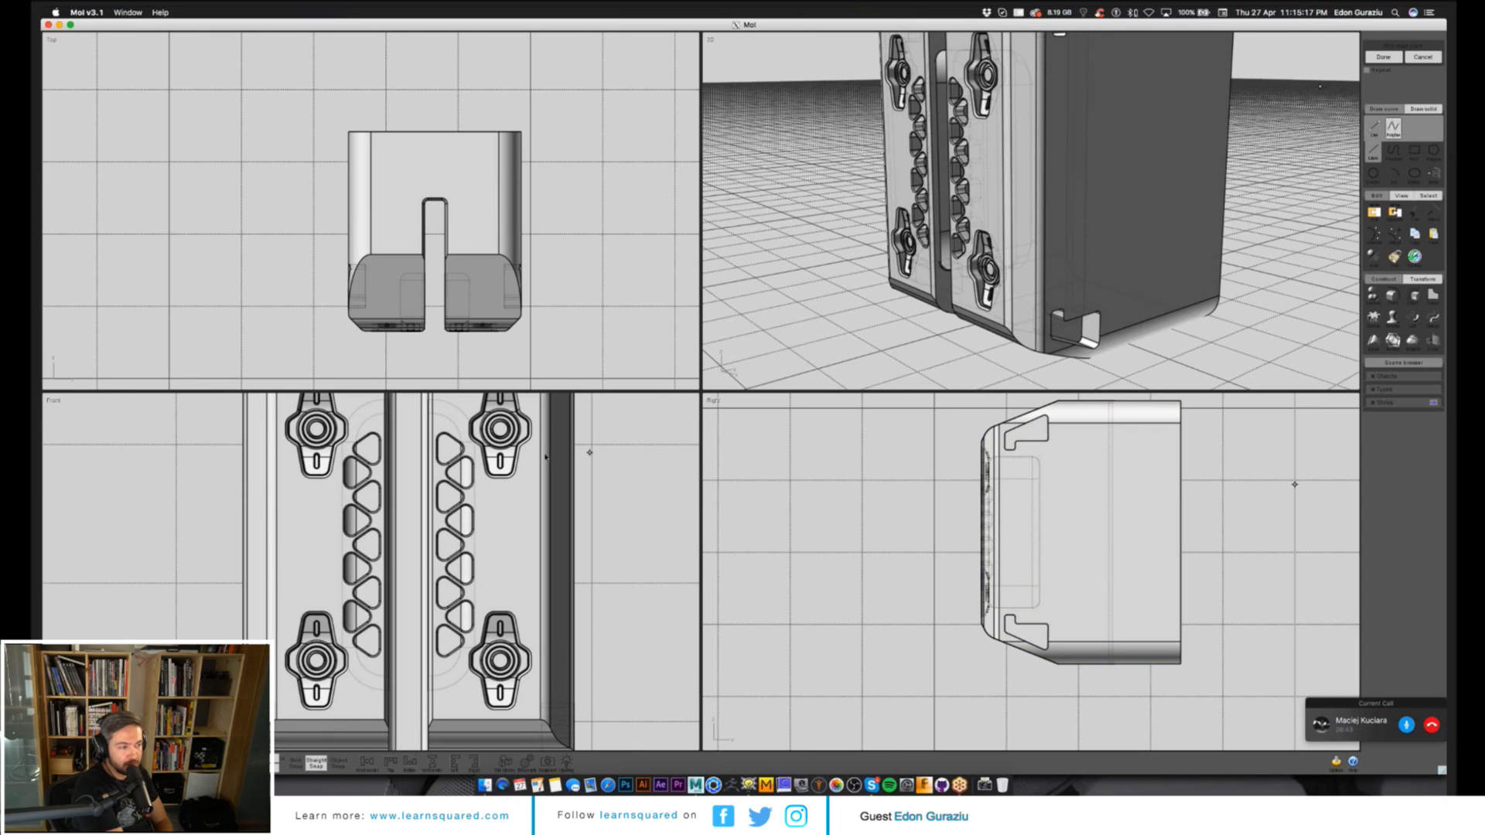
pyautogui.click(548, 452)
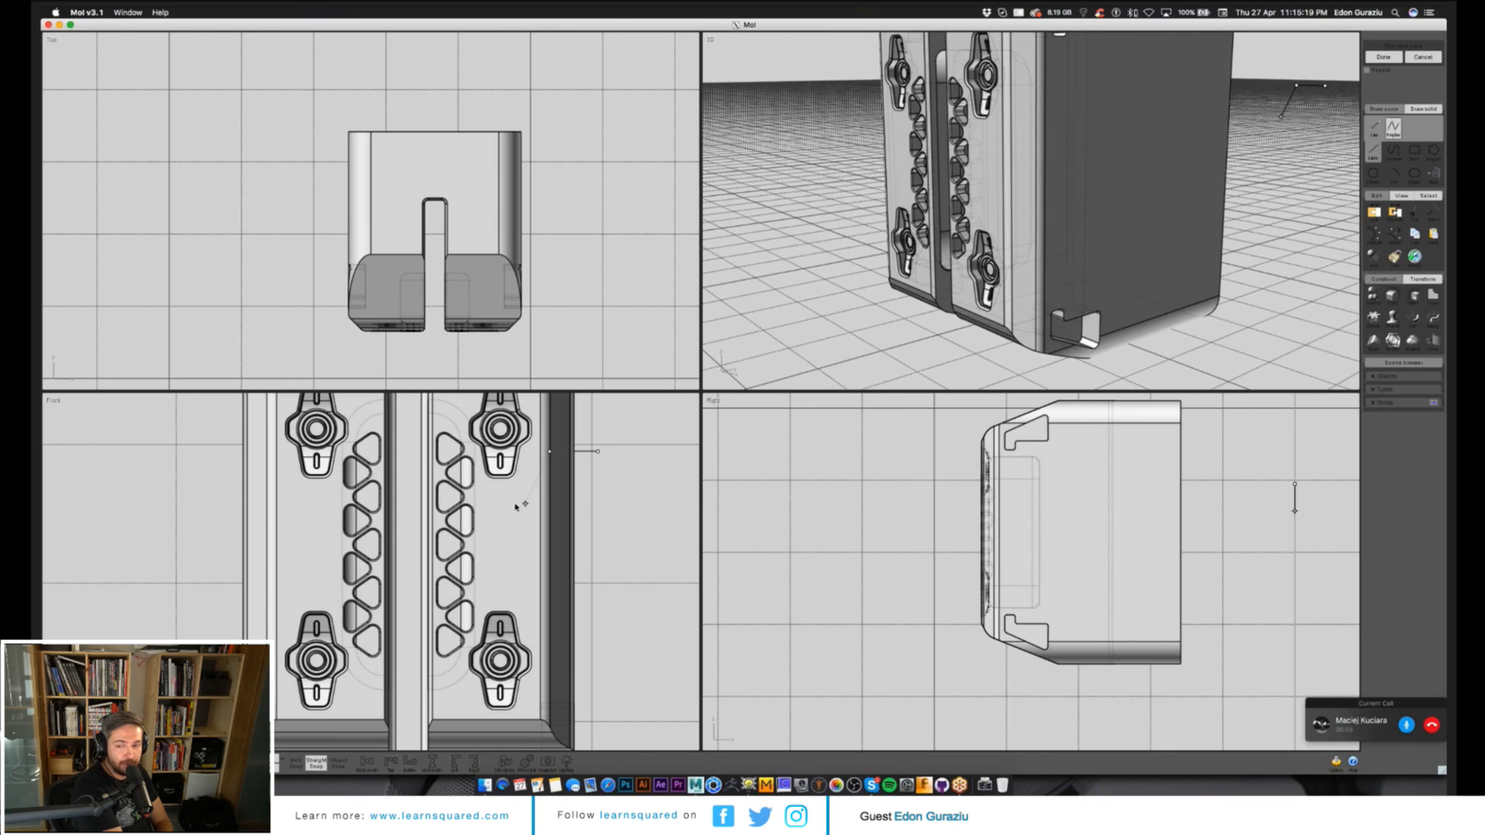
pyautogui.click(516, 505)
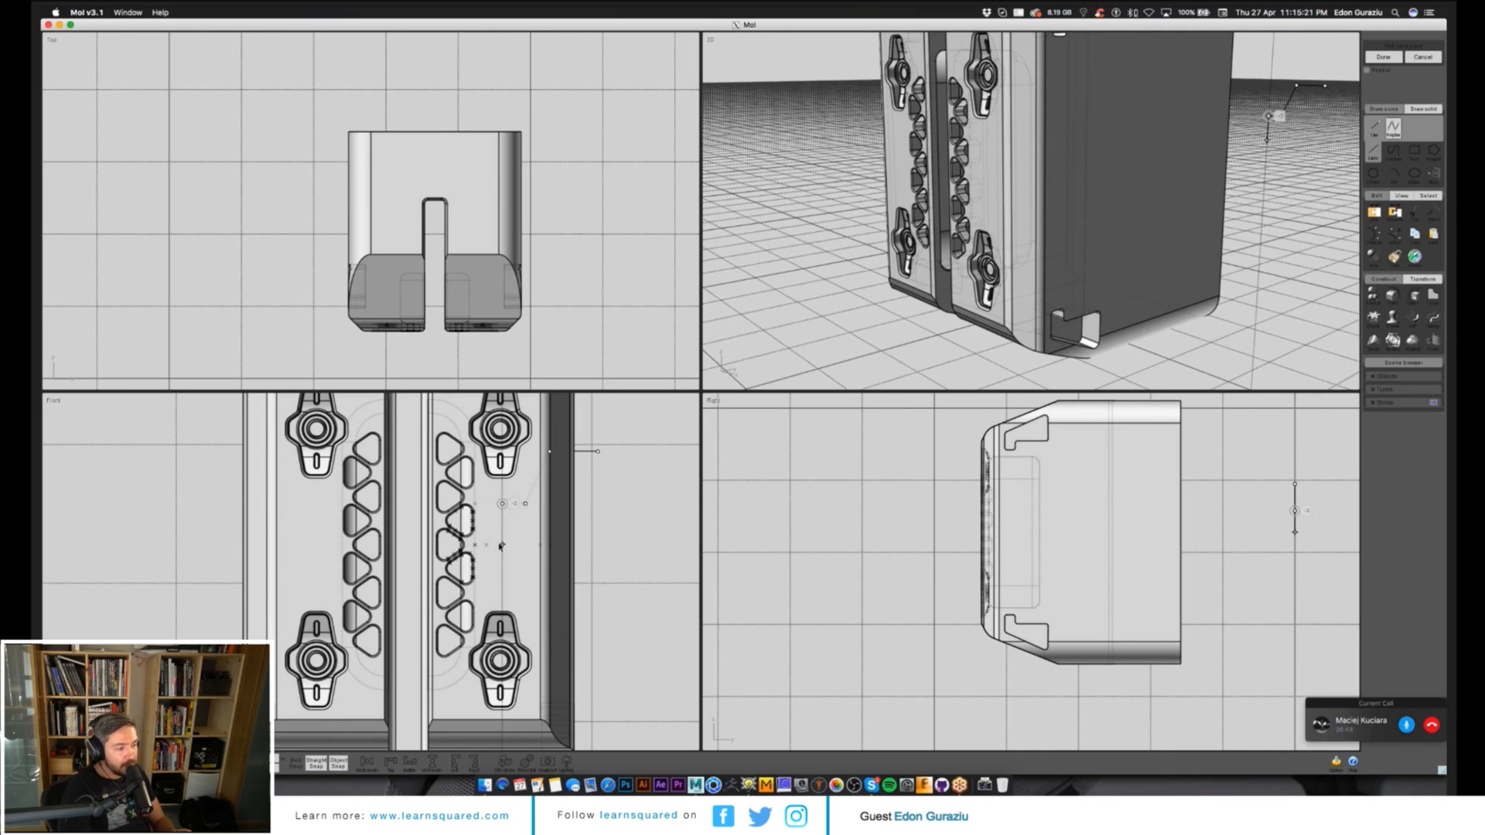
pyautogui.press('ctrl')
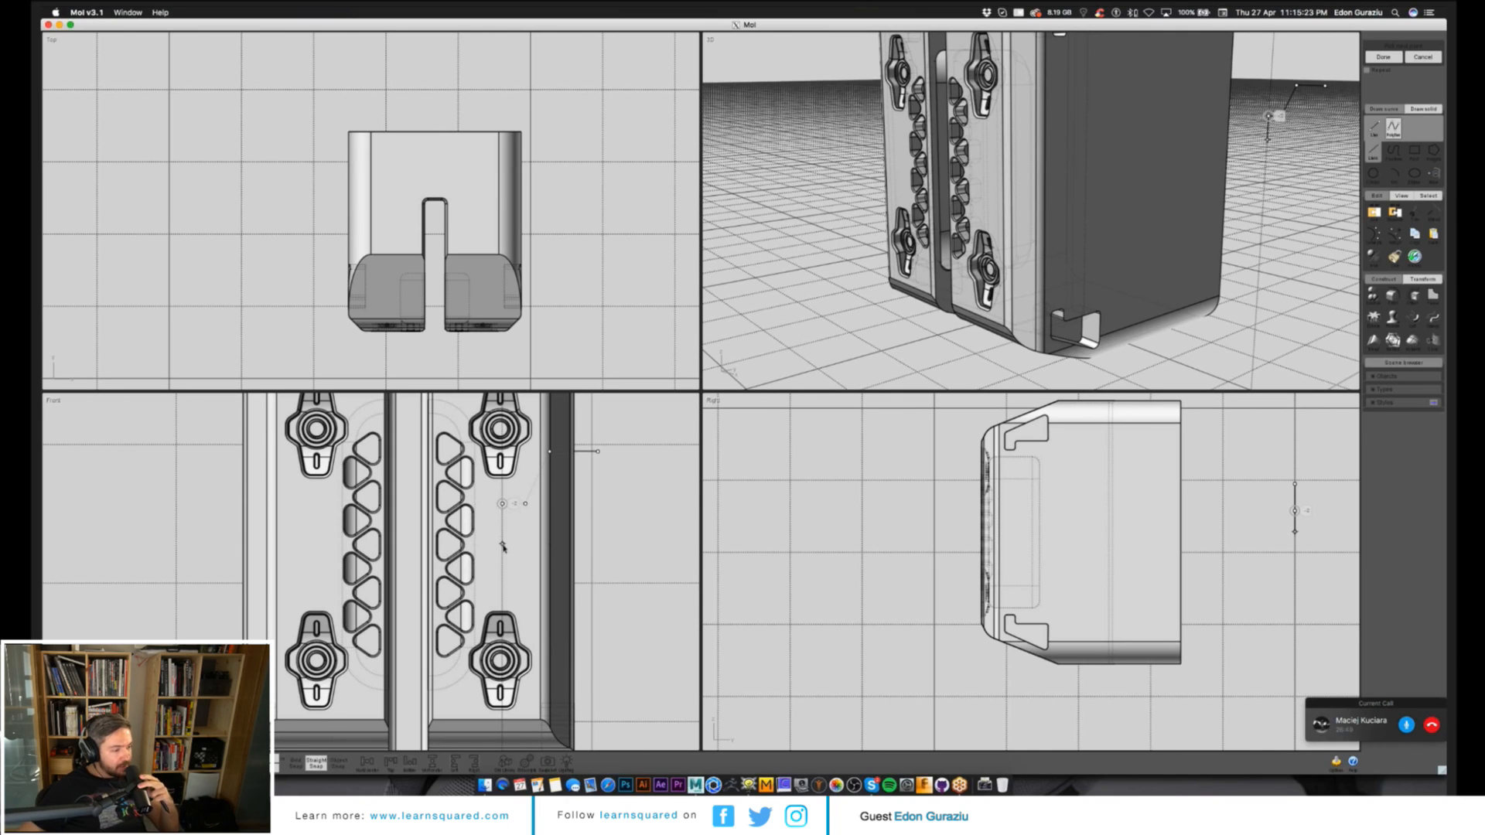
pyautogui.click(489, 504)
pyautogui.press('ctrl')
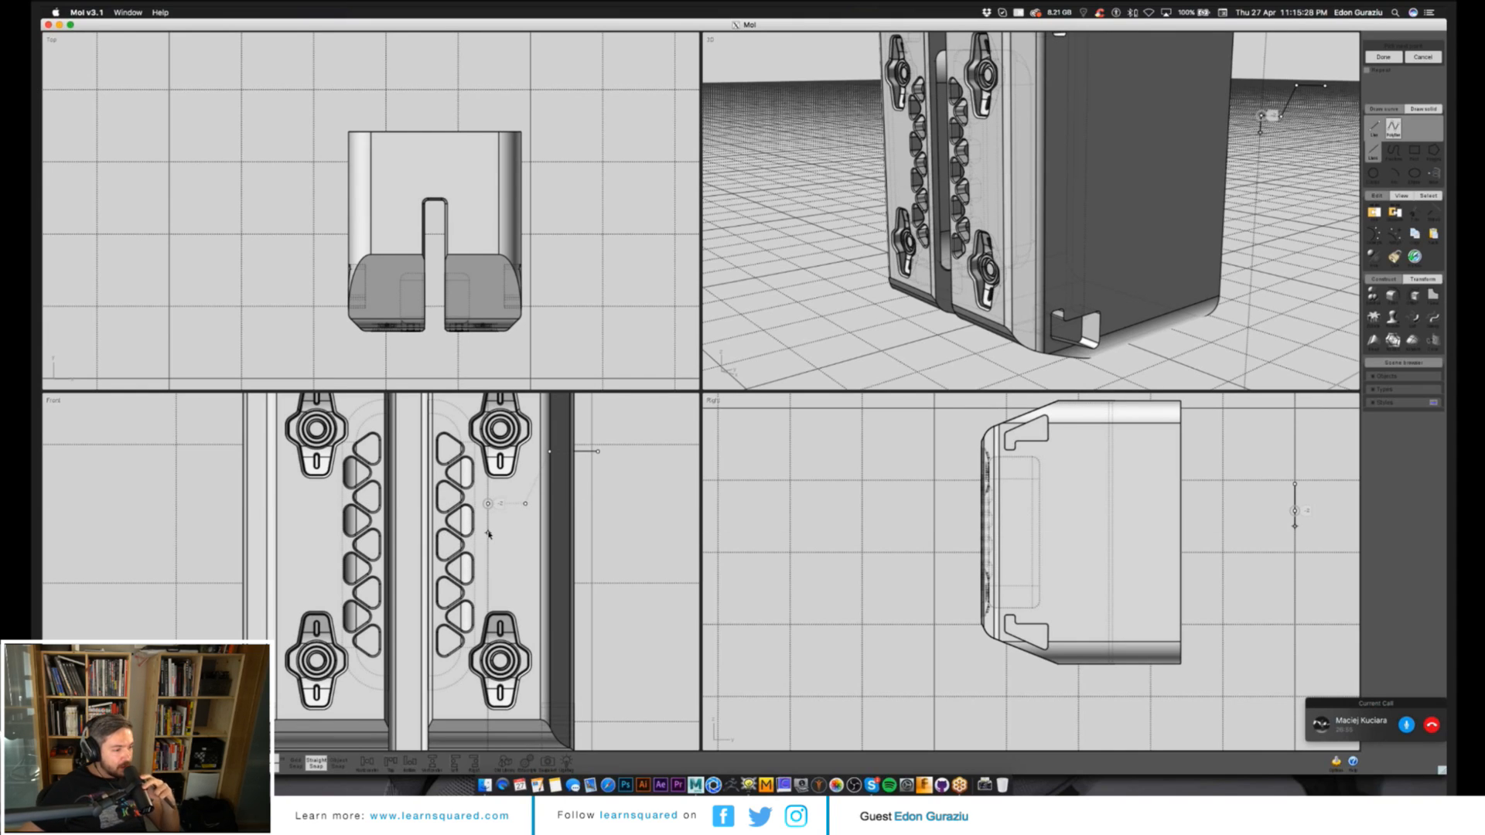
pyautogui.click(488, 534)
pyautogui.click(1383, 56)
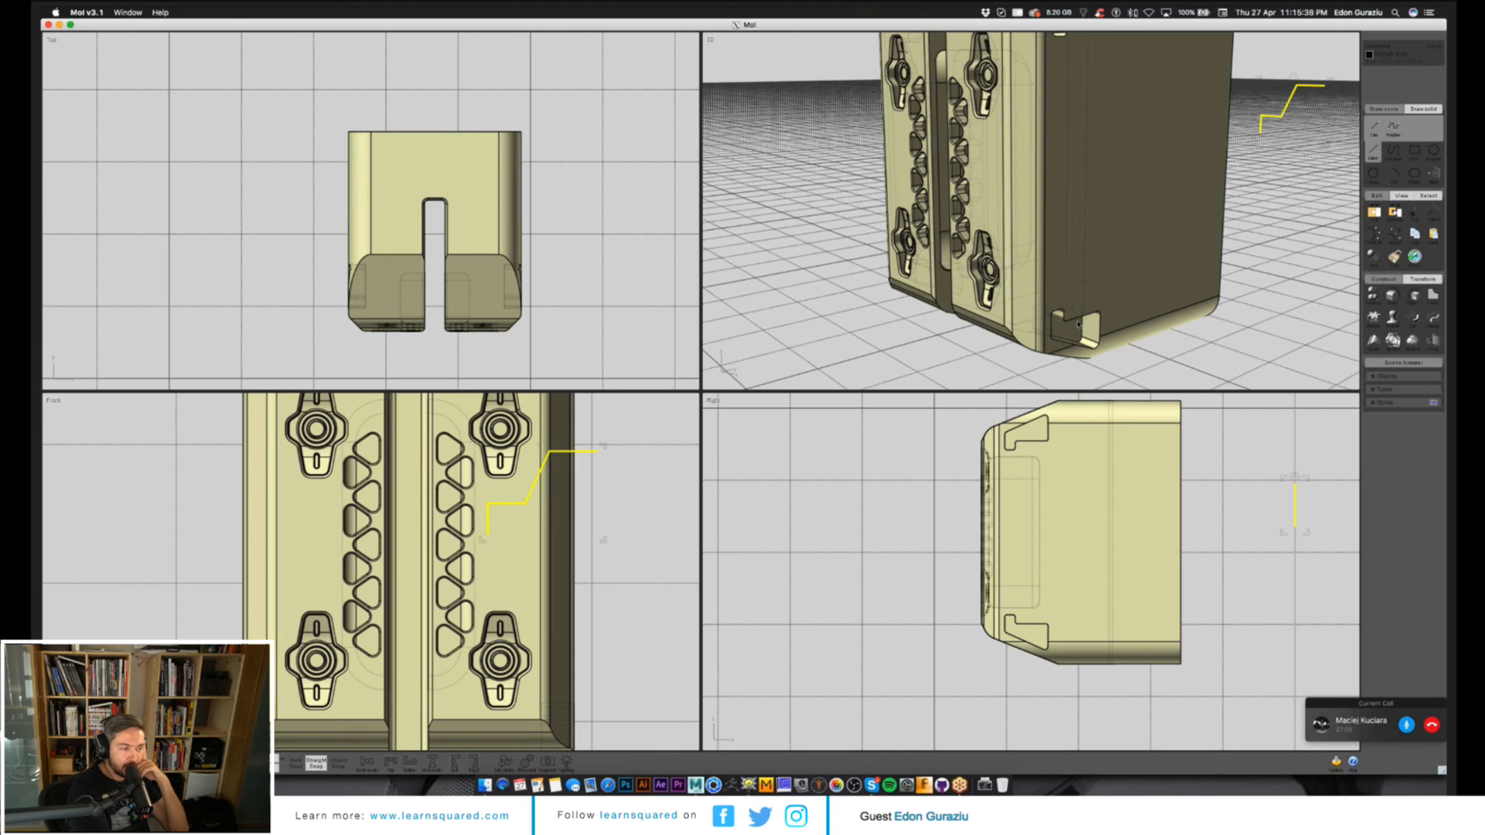
# Fillet the three corners of the stepped polyline.
pyautogui.press('Escape')
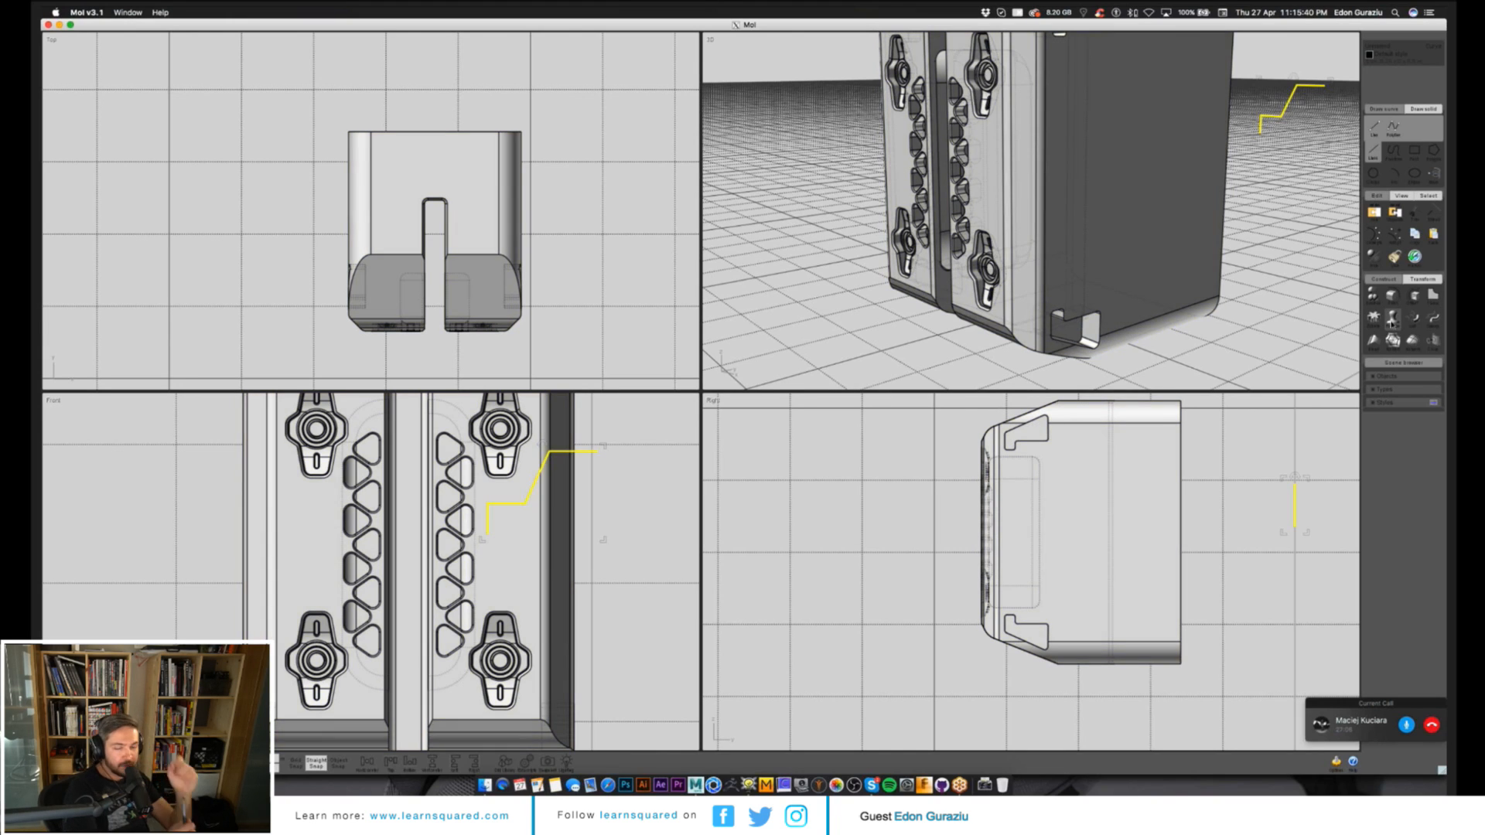
pyautogui.click(1392, 319)
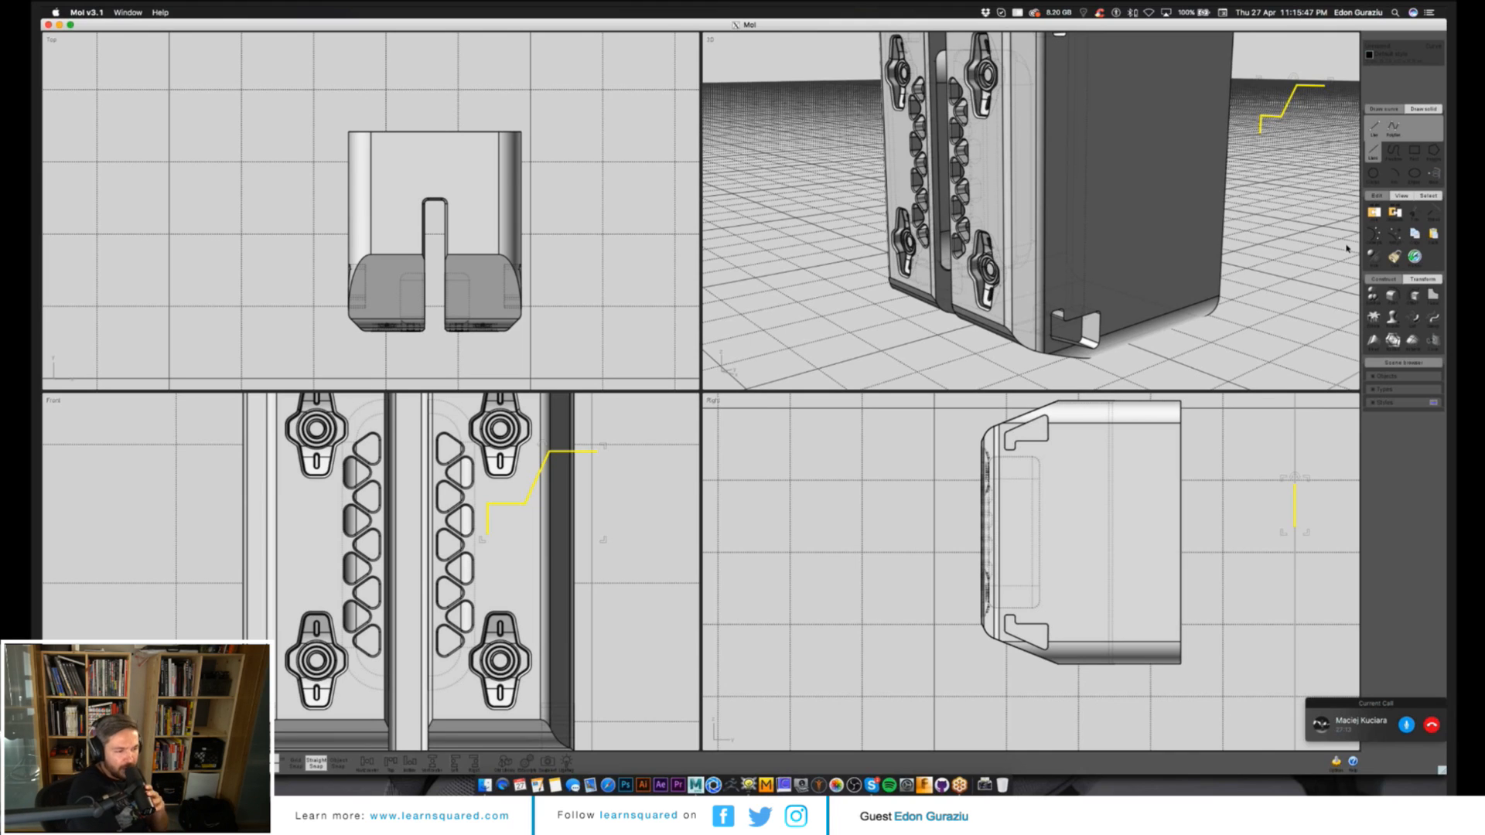
pyautogui.press('f')
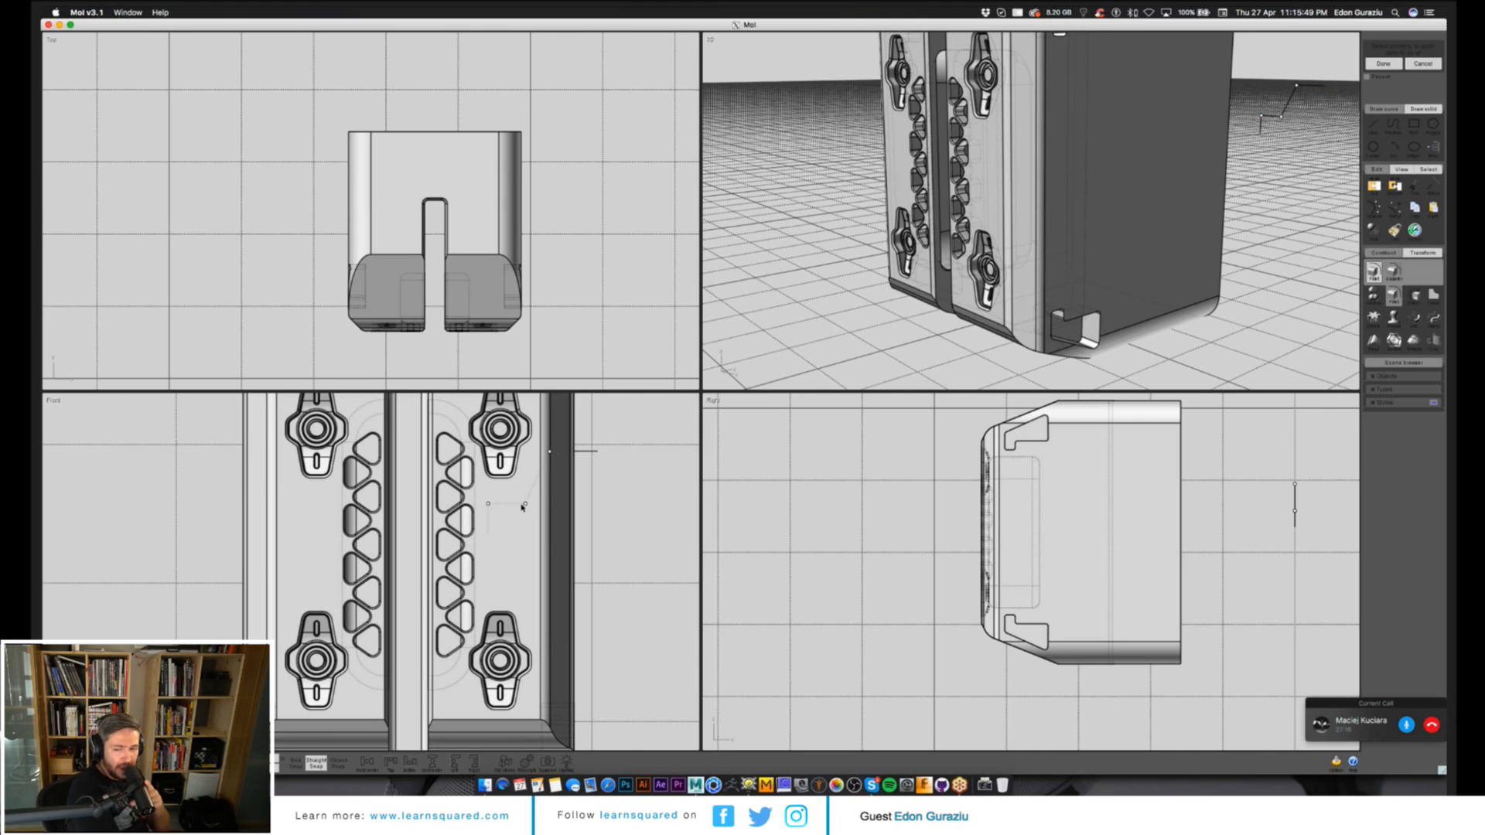
pyautogui.scroll(2, 523, 508)
pyautogui.moveTo(577, 414); pyautogui.dragTo(526, 525)
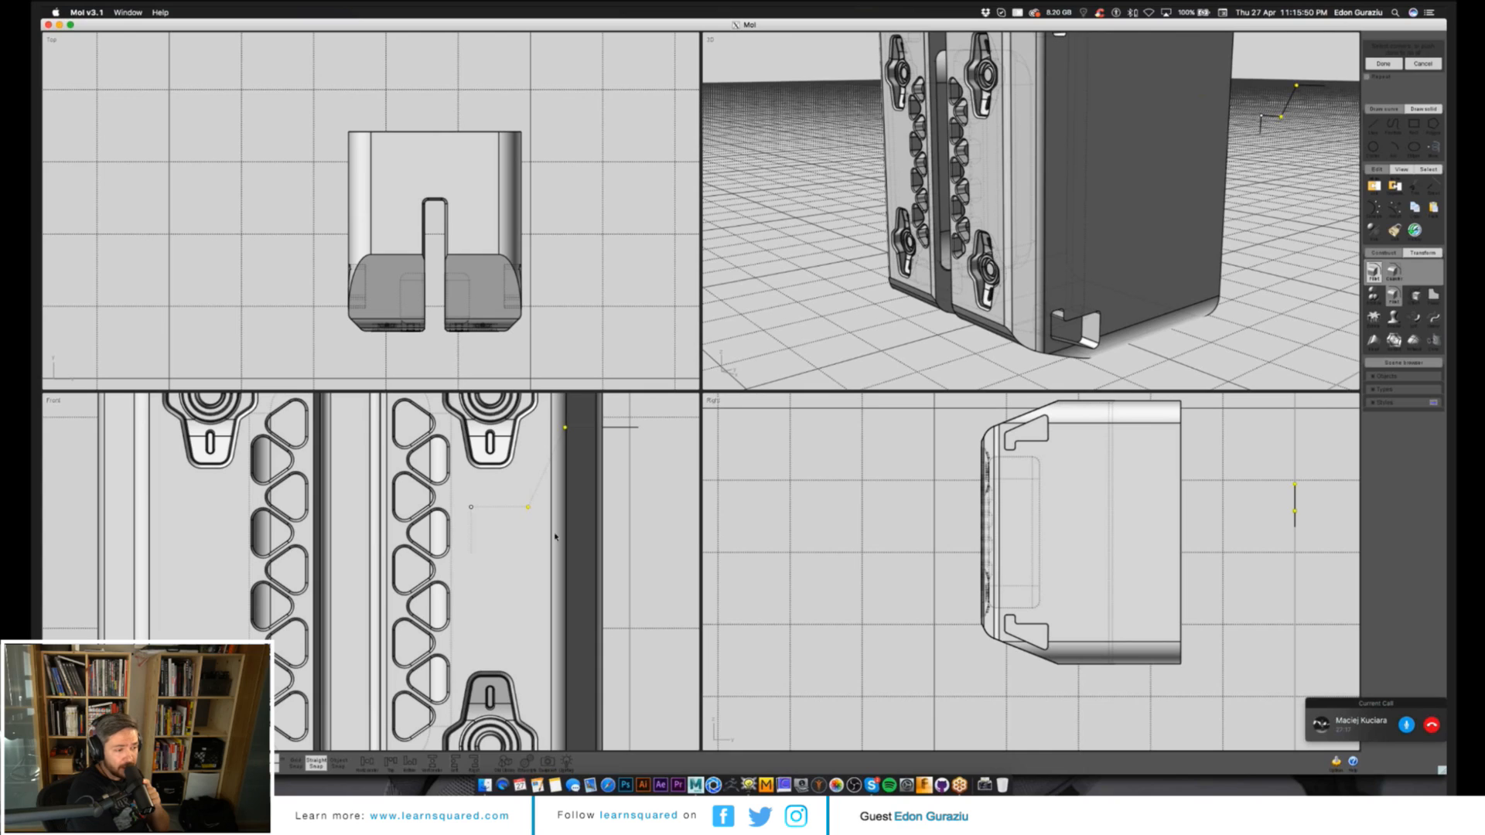
pyautogui.press('Return')
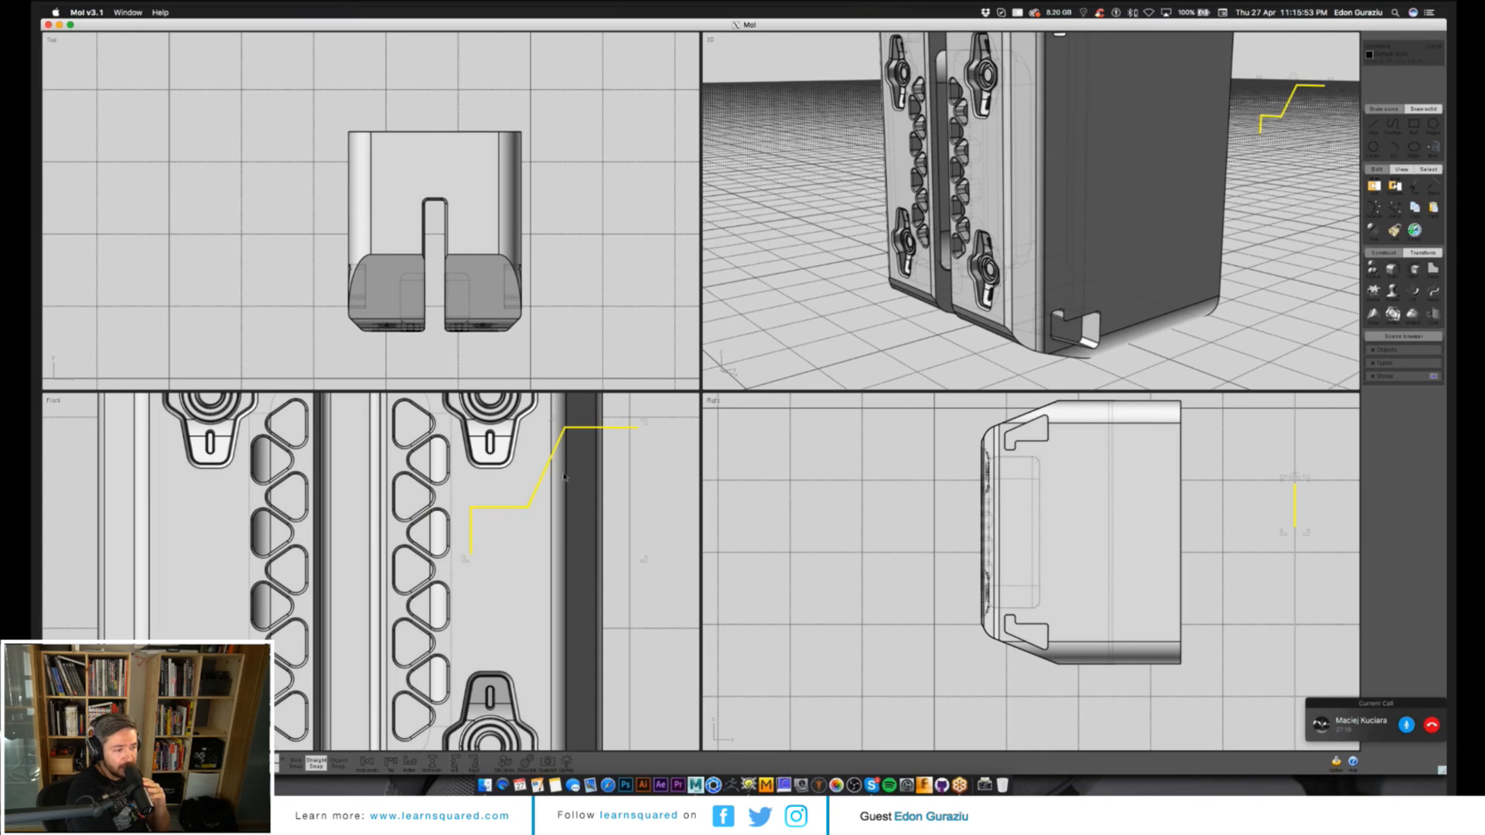
pyautogui.press('Return')
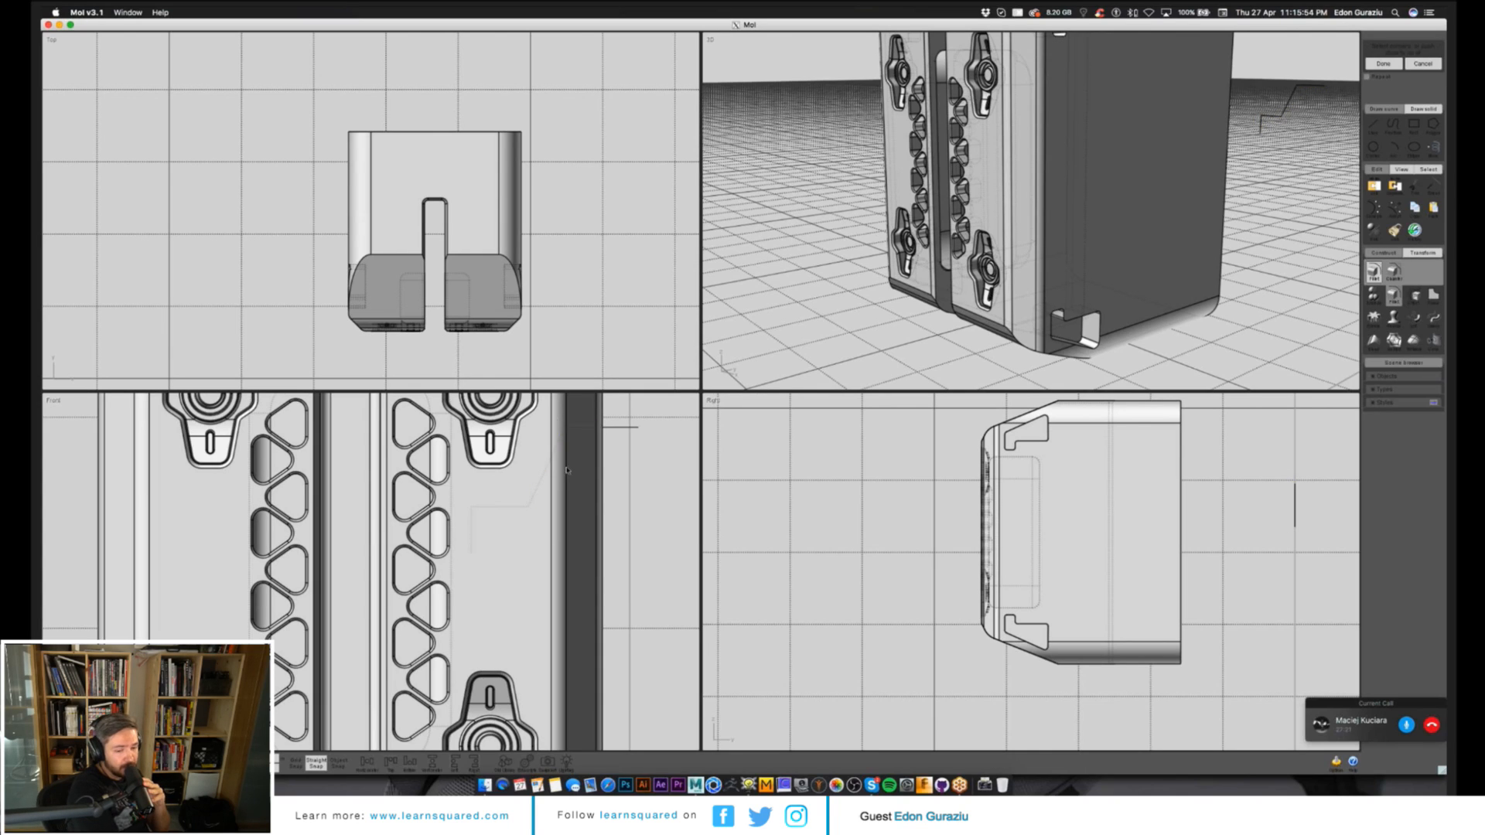
pyautogui.click(470, 506)
pyautogui.press('Return')
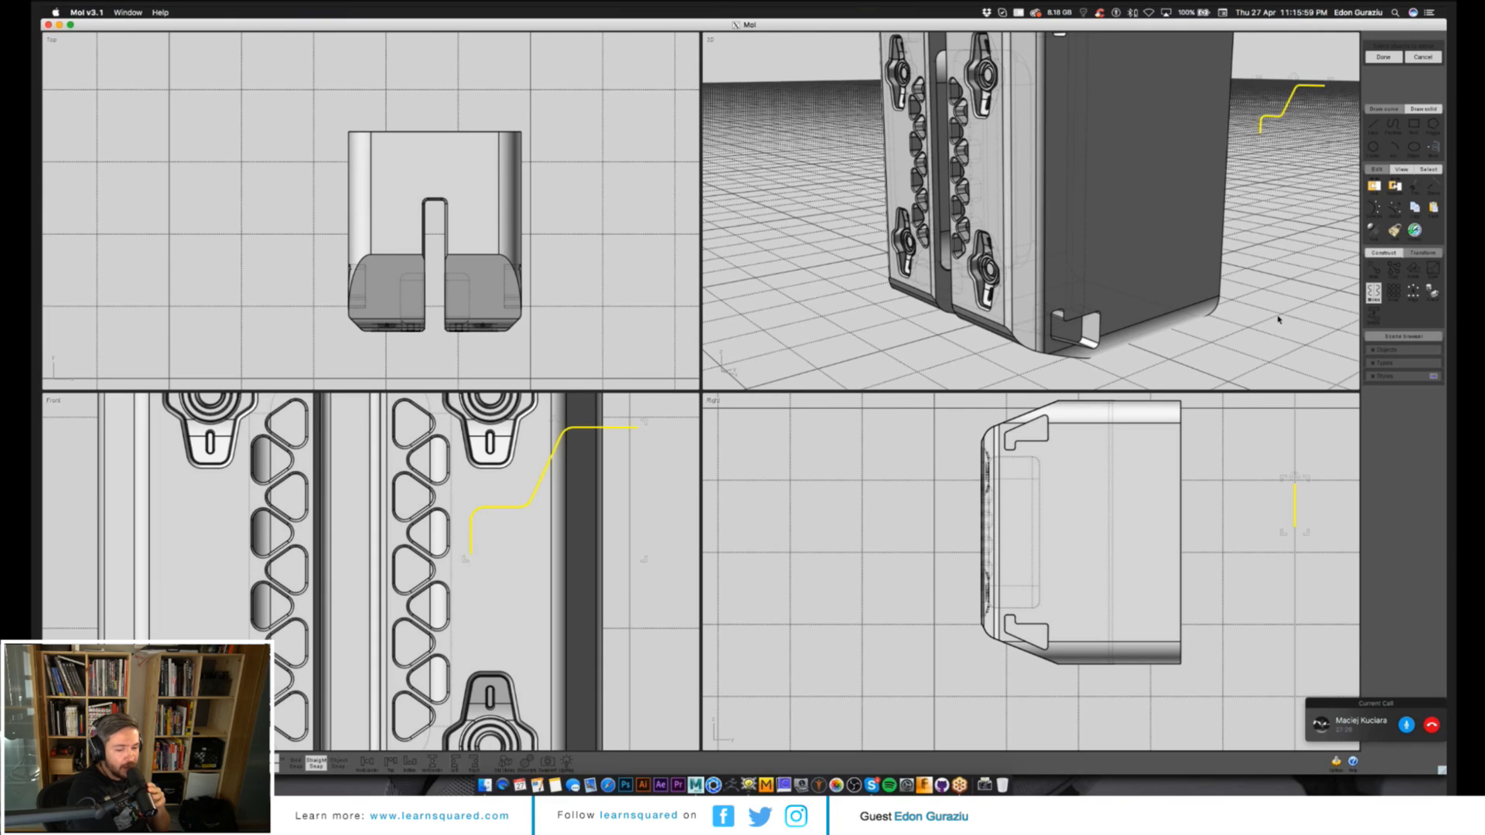
# Mirror the stepped polyline vertically about its lower end and close the outline with a straight vertical line outside the block.
pyautogui.press('Return')
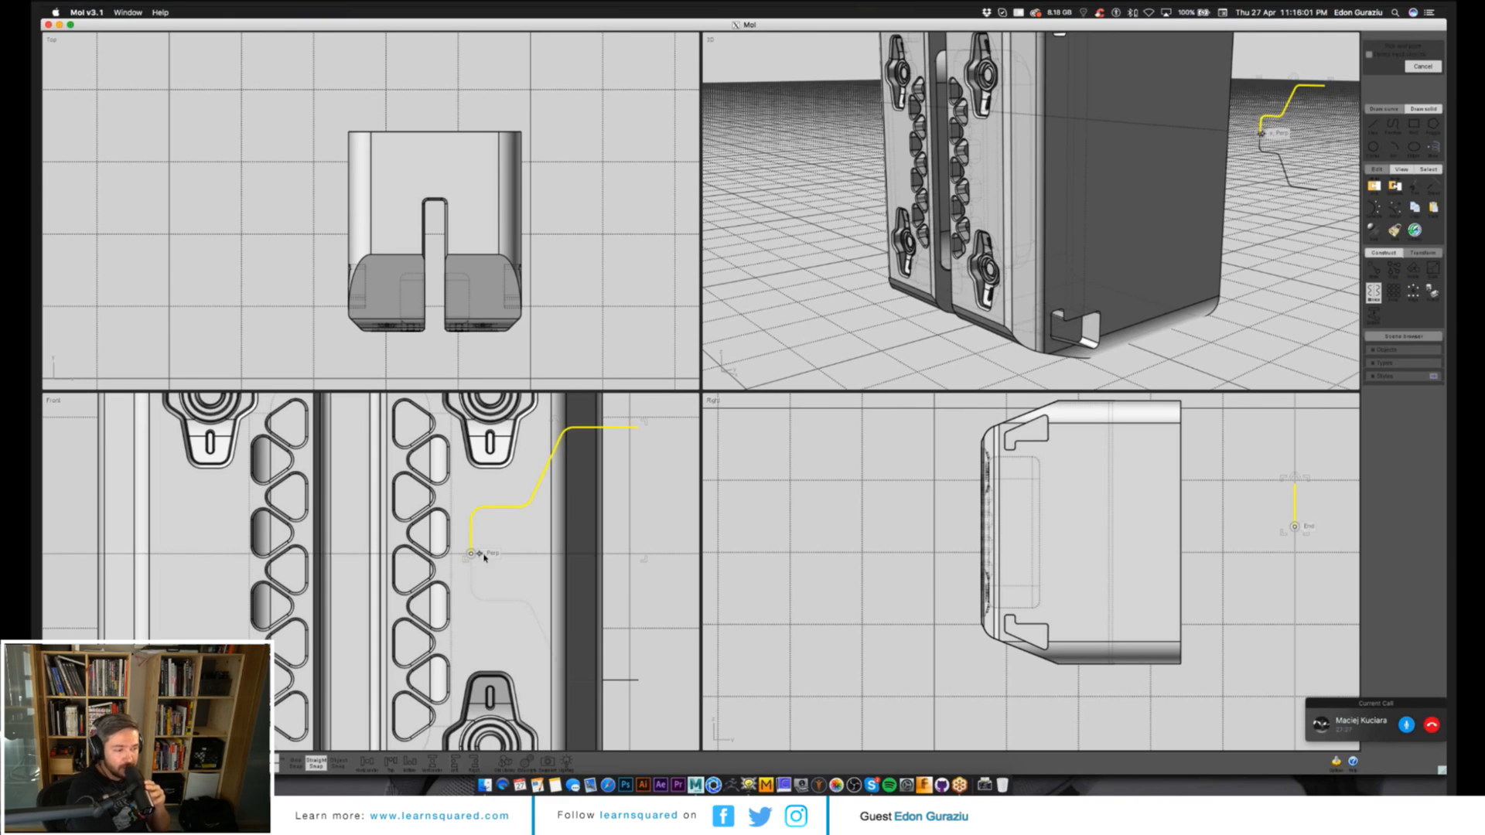
pyautogui.click(485, 557)
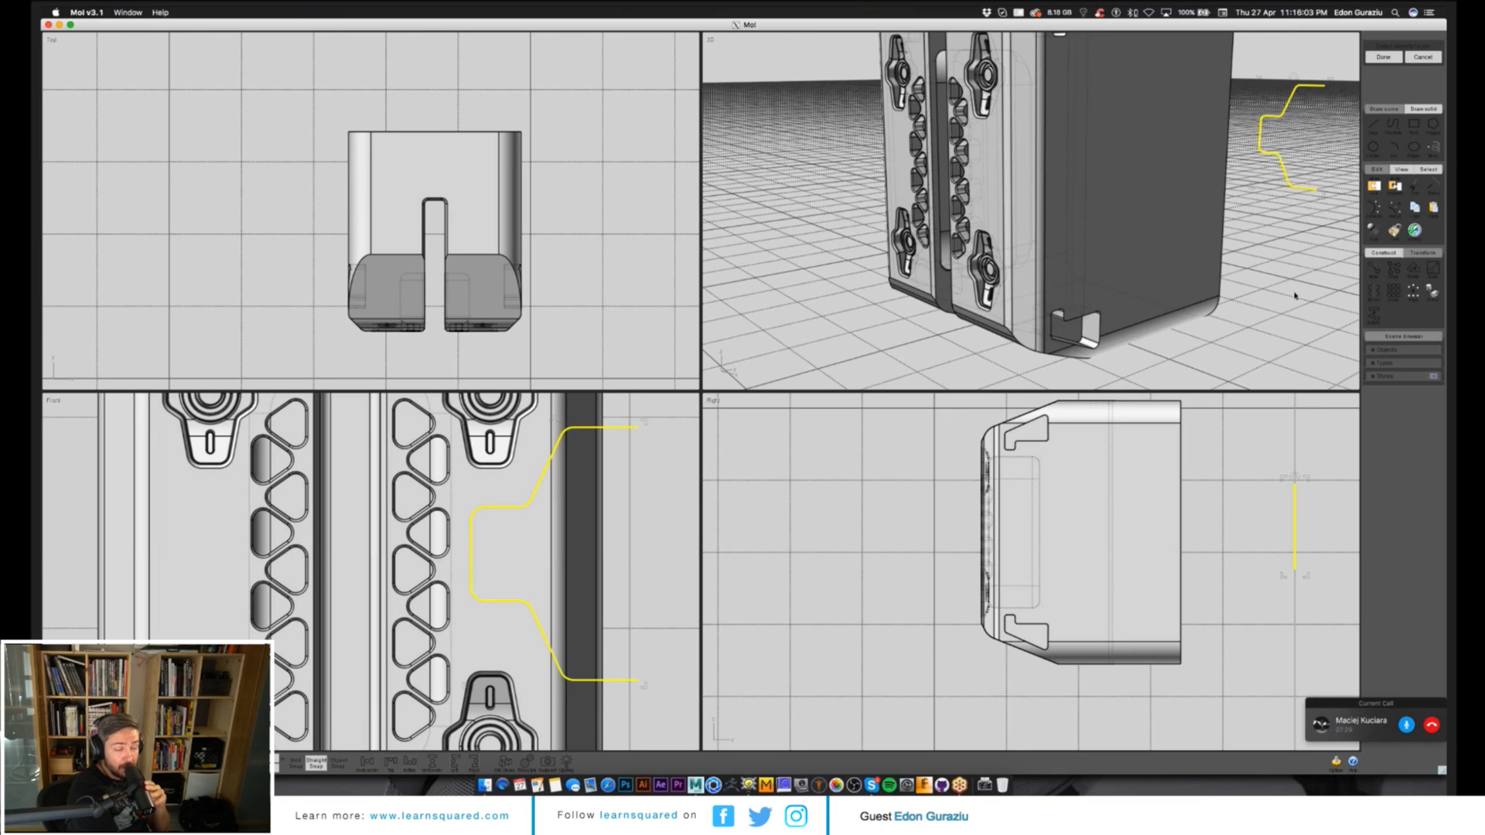
pyautogui.press('l')
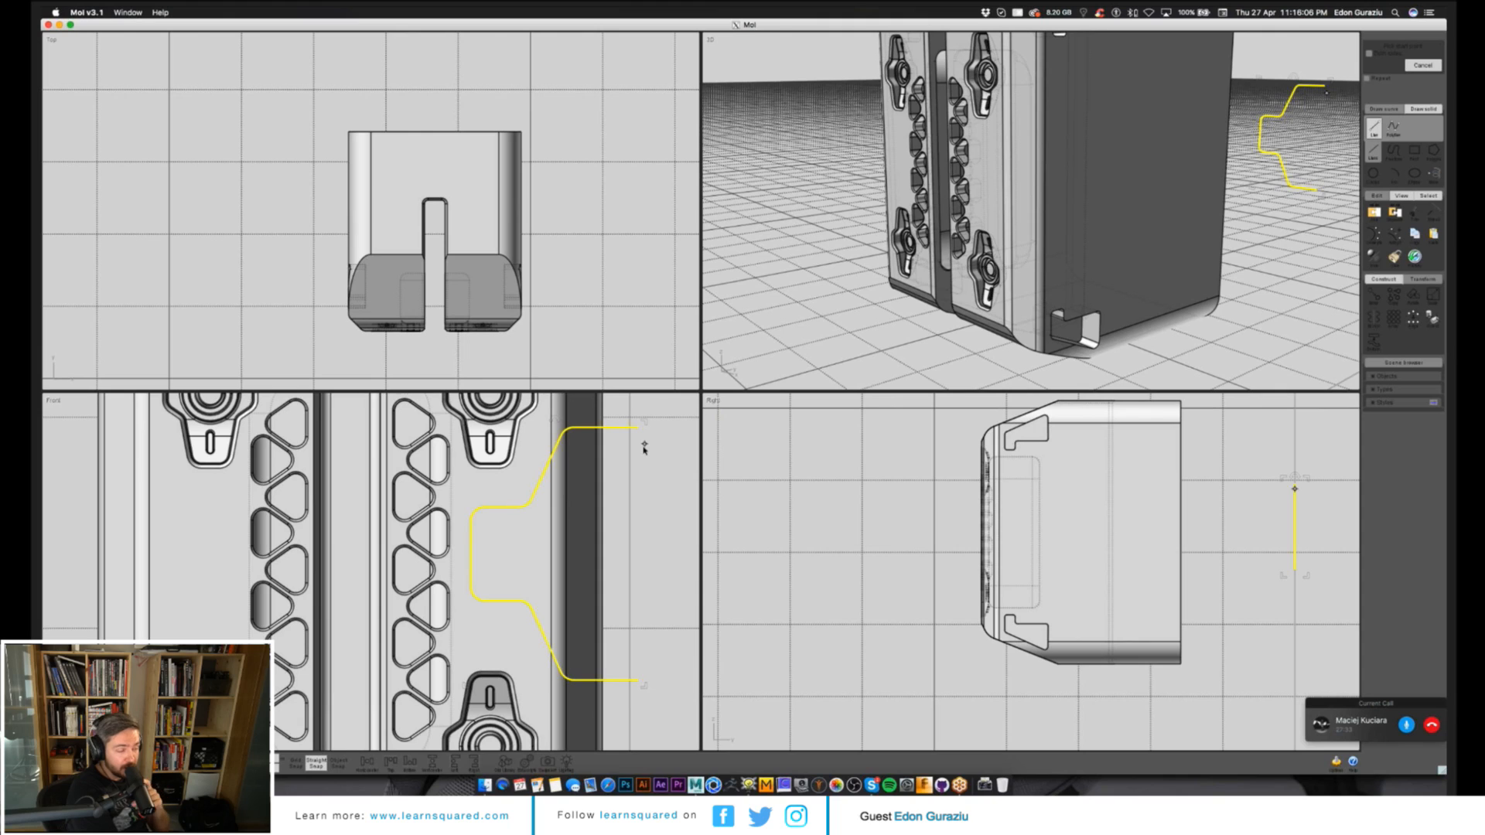
pyautogui.moveTo(672, 491); pyautogui.dragTo(631, 474, button='right')
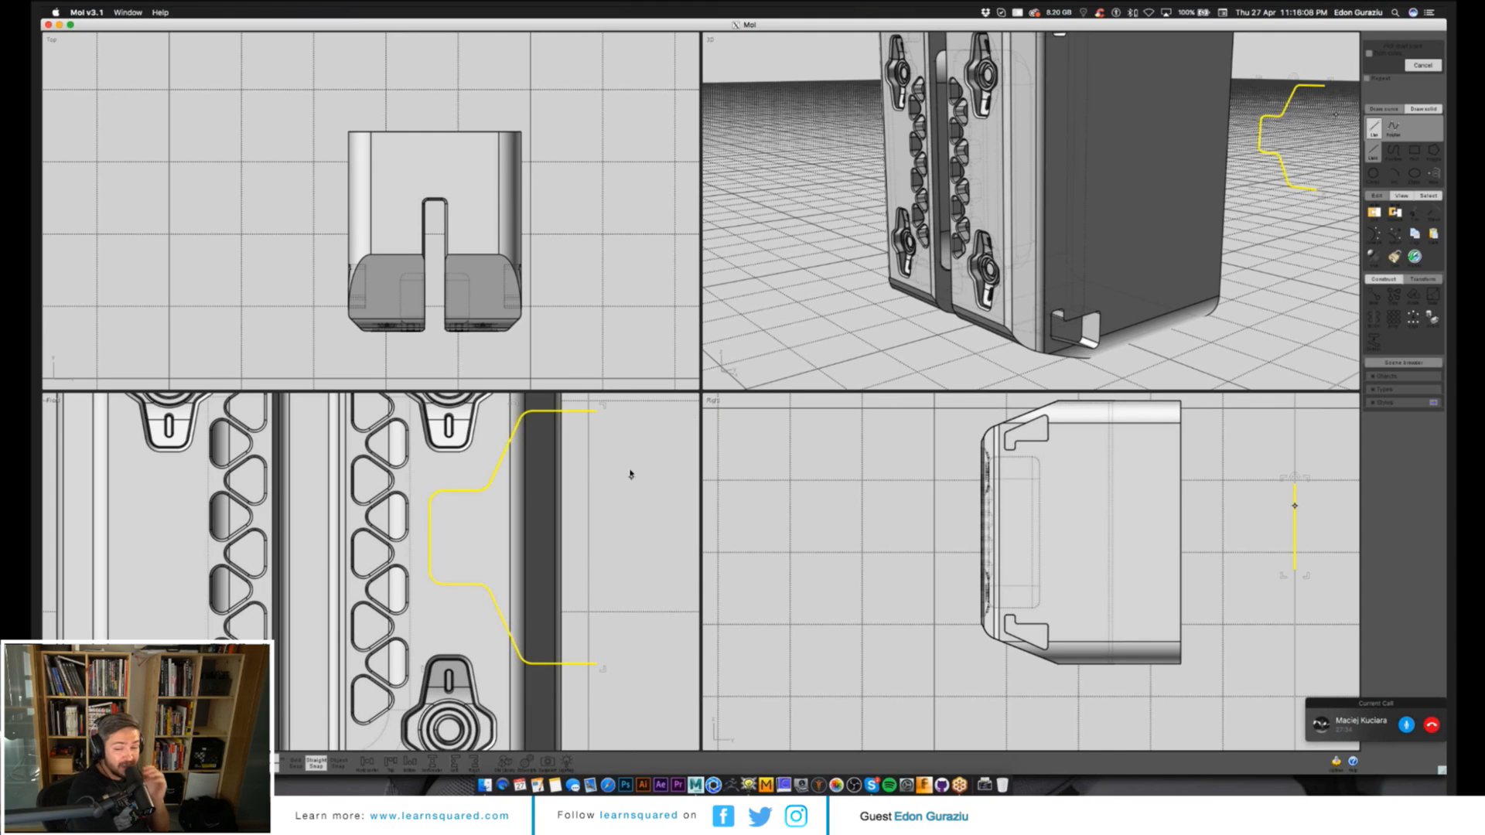
pyautogui.click(598, 411)
pyautogui.click(598, 664)
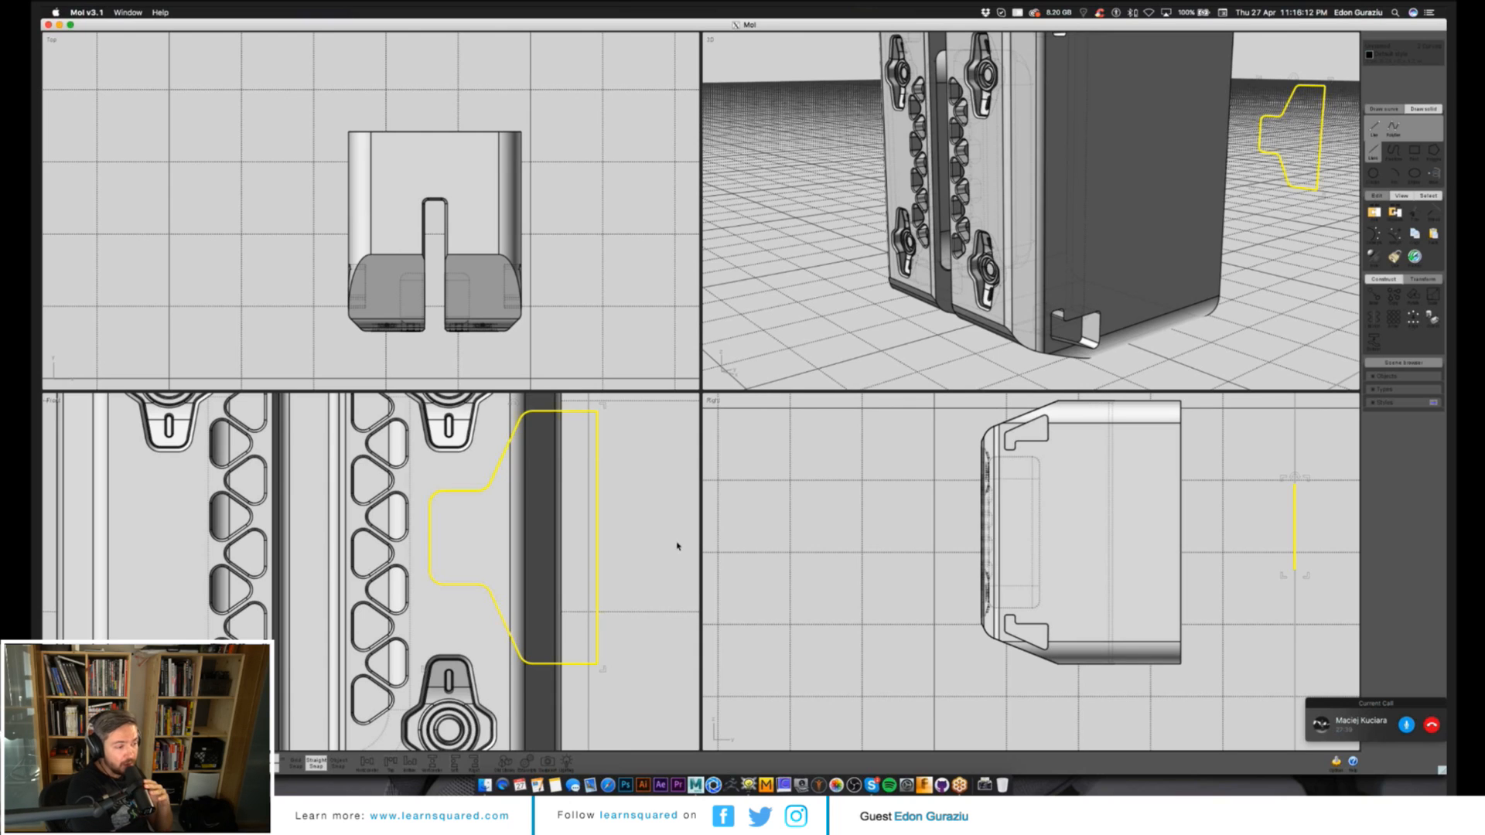
# Align the closed stepped outline vertically with the centre of the block.
pyautogui.scroll(-2, 541, 557)
pyautogui.click(477, 560)
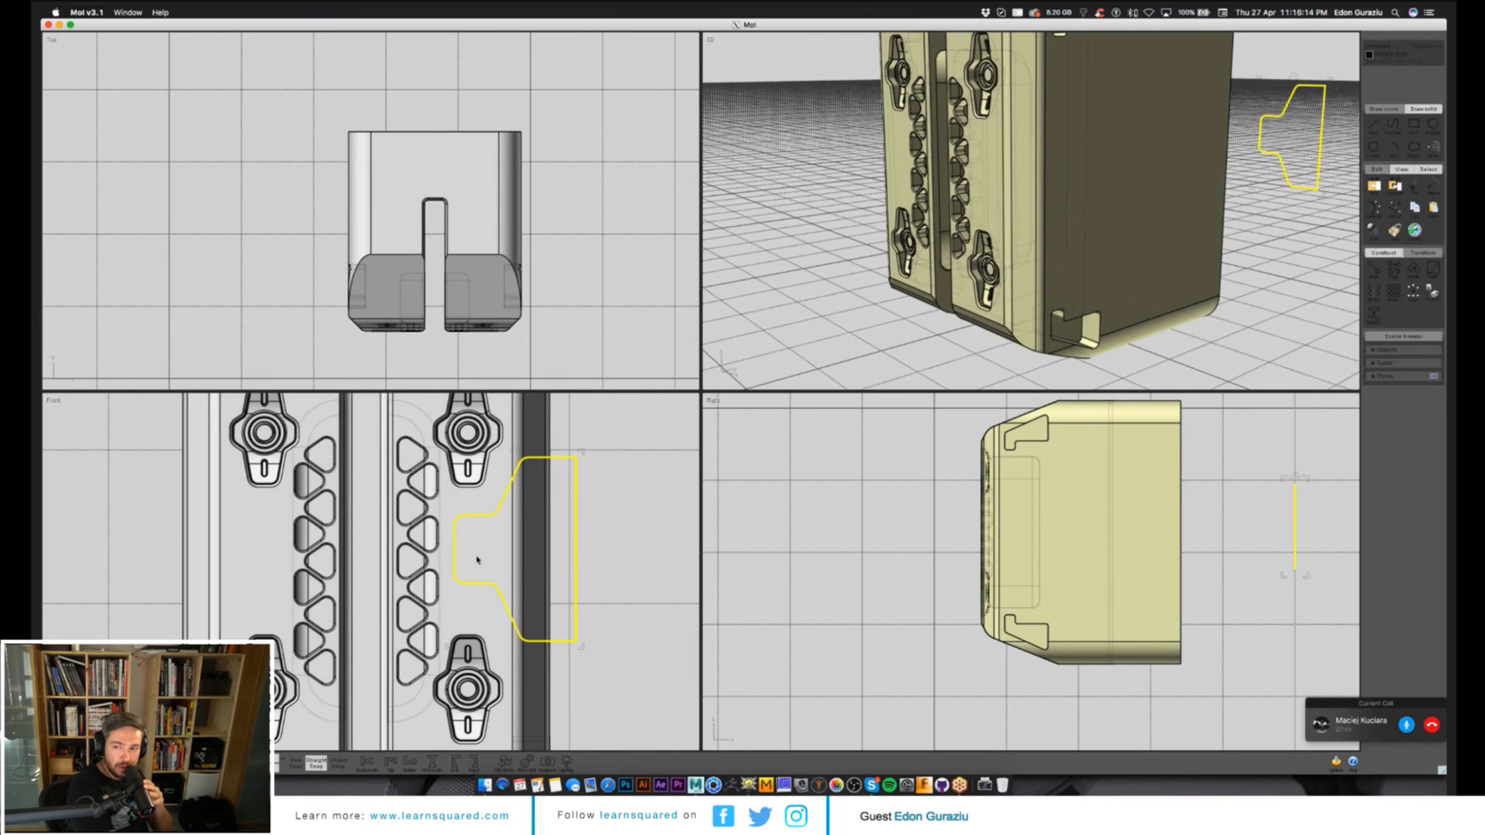
pyautogui.click(477, 560)
pyautogui.scroll(-1, 521, 580)
pyautogui.click(366, 764)
pyautogui.click(515, 600)
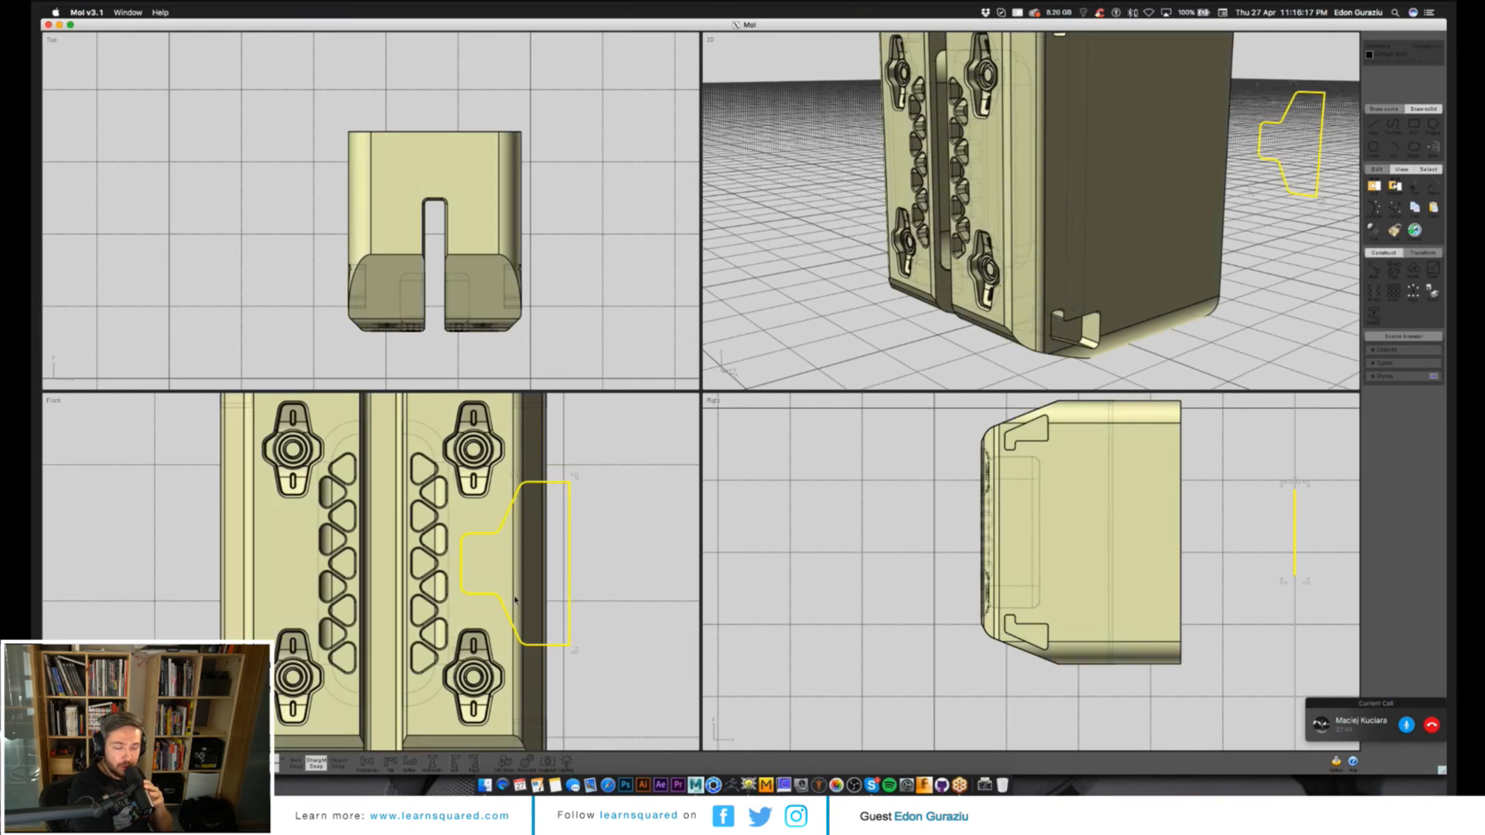
# Mirror the closed outline across the block's central slot and extrude both outlines from in front of the block into its sides.
pyautogui.scroll(-1, 515, 599)
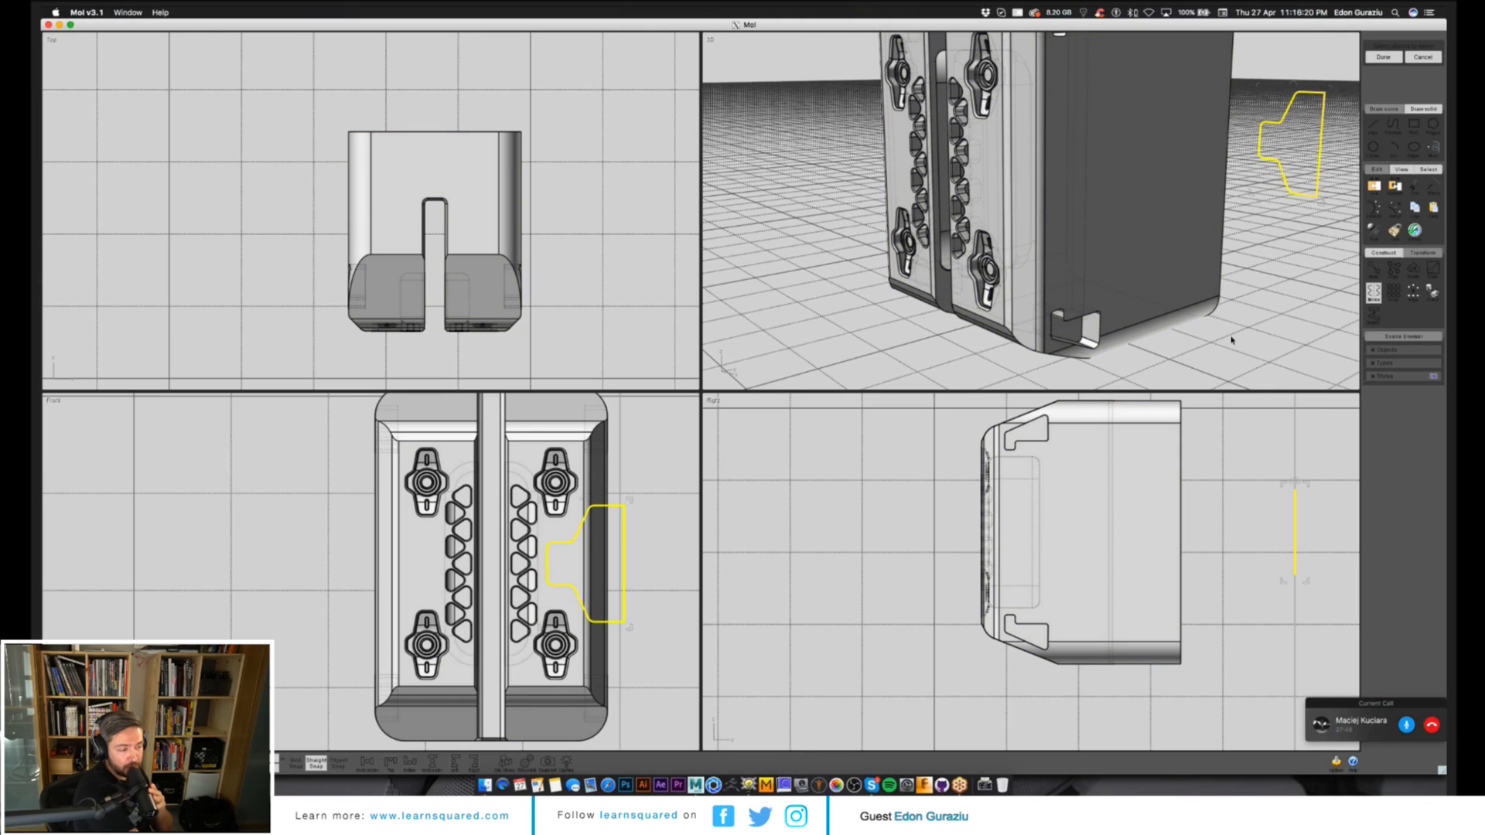
pyautogui.click(485, 644)
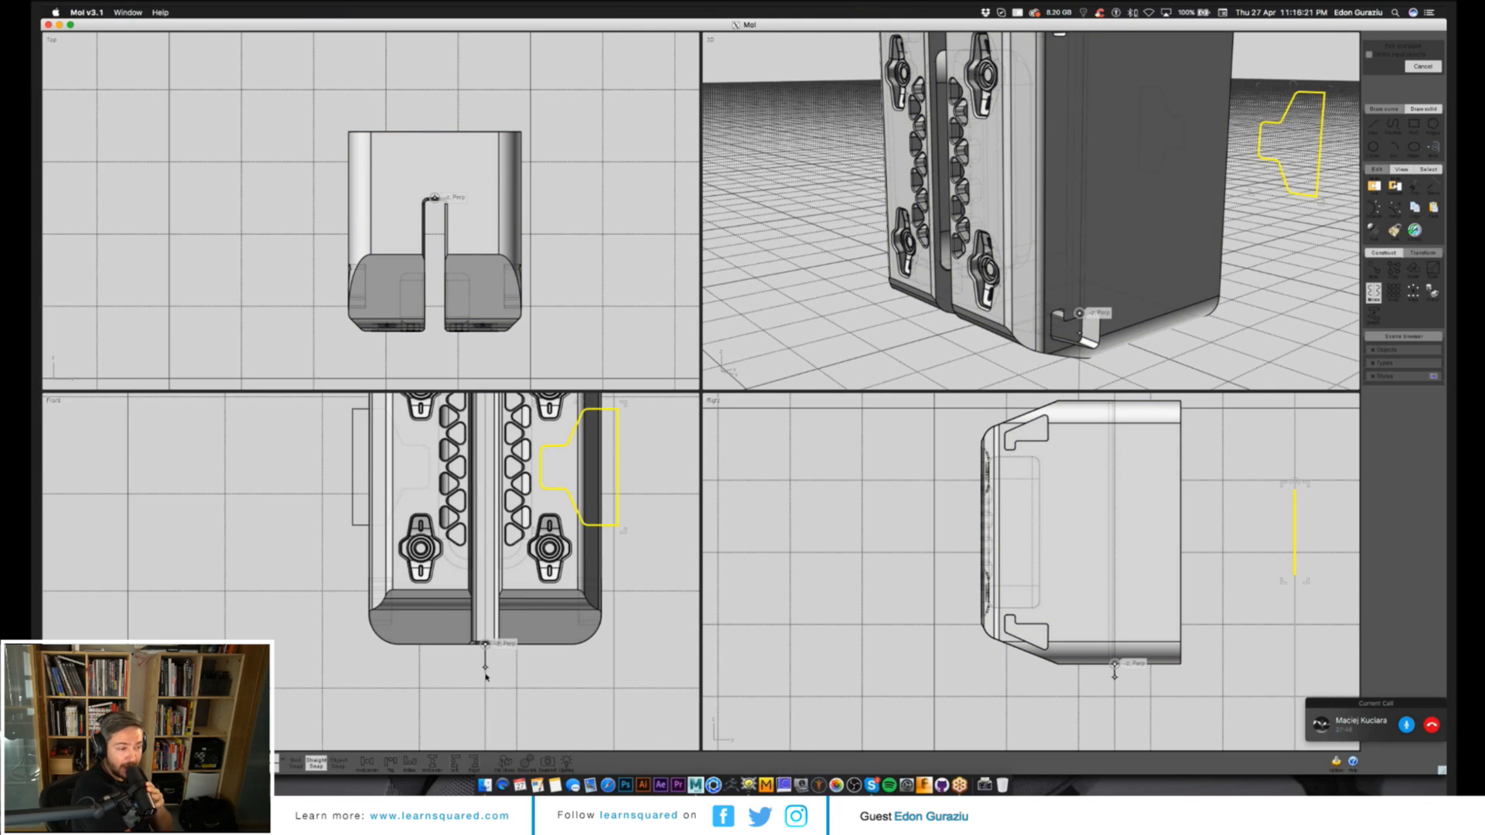
pyautogui.click(486, 677)
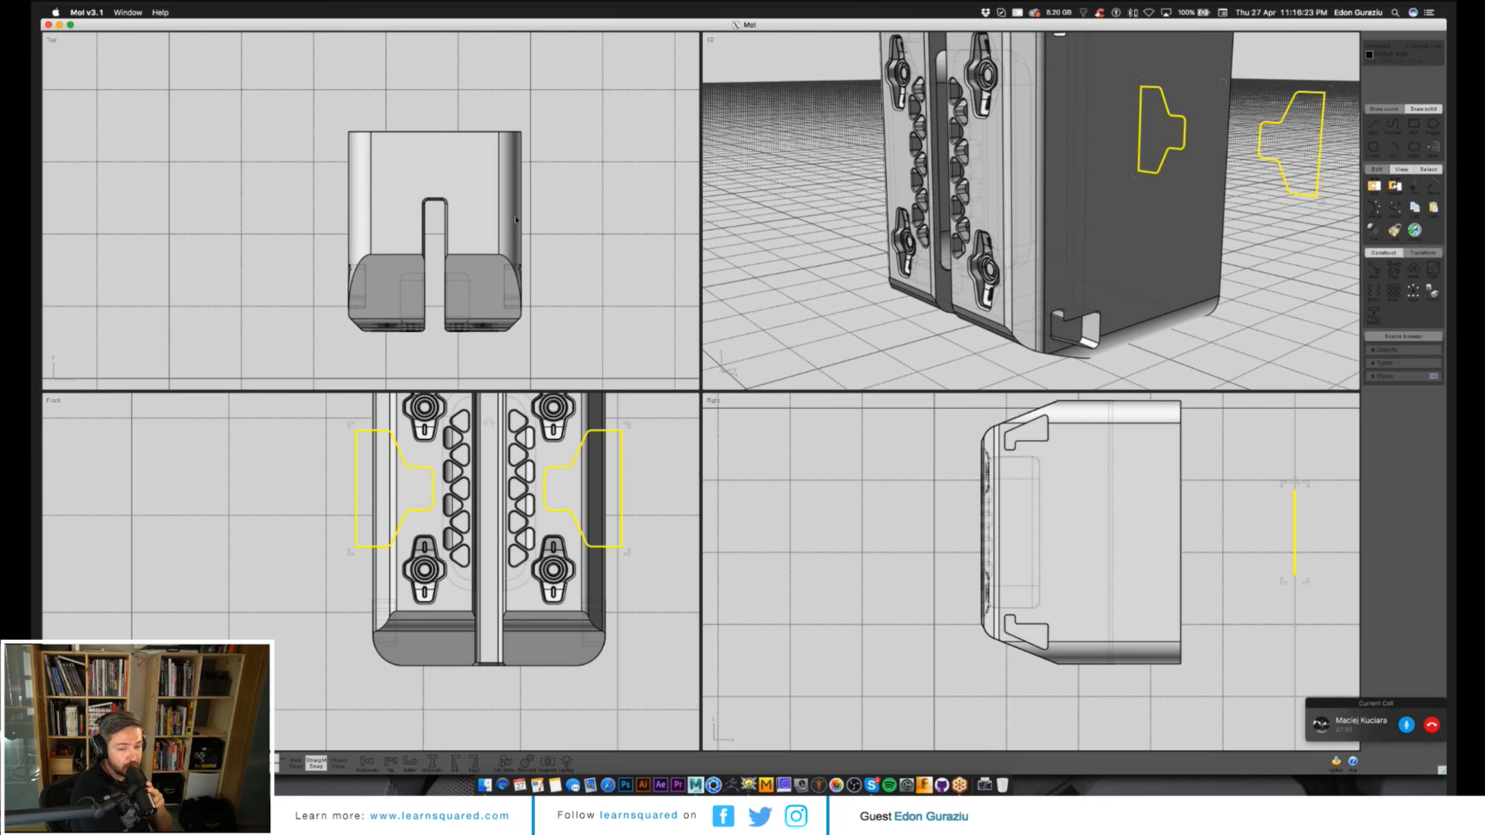
pyautogui.scroll(-3, 516, 219)
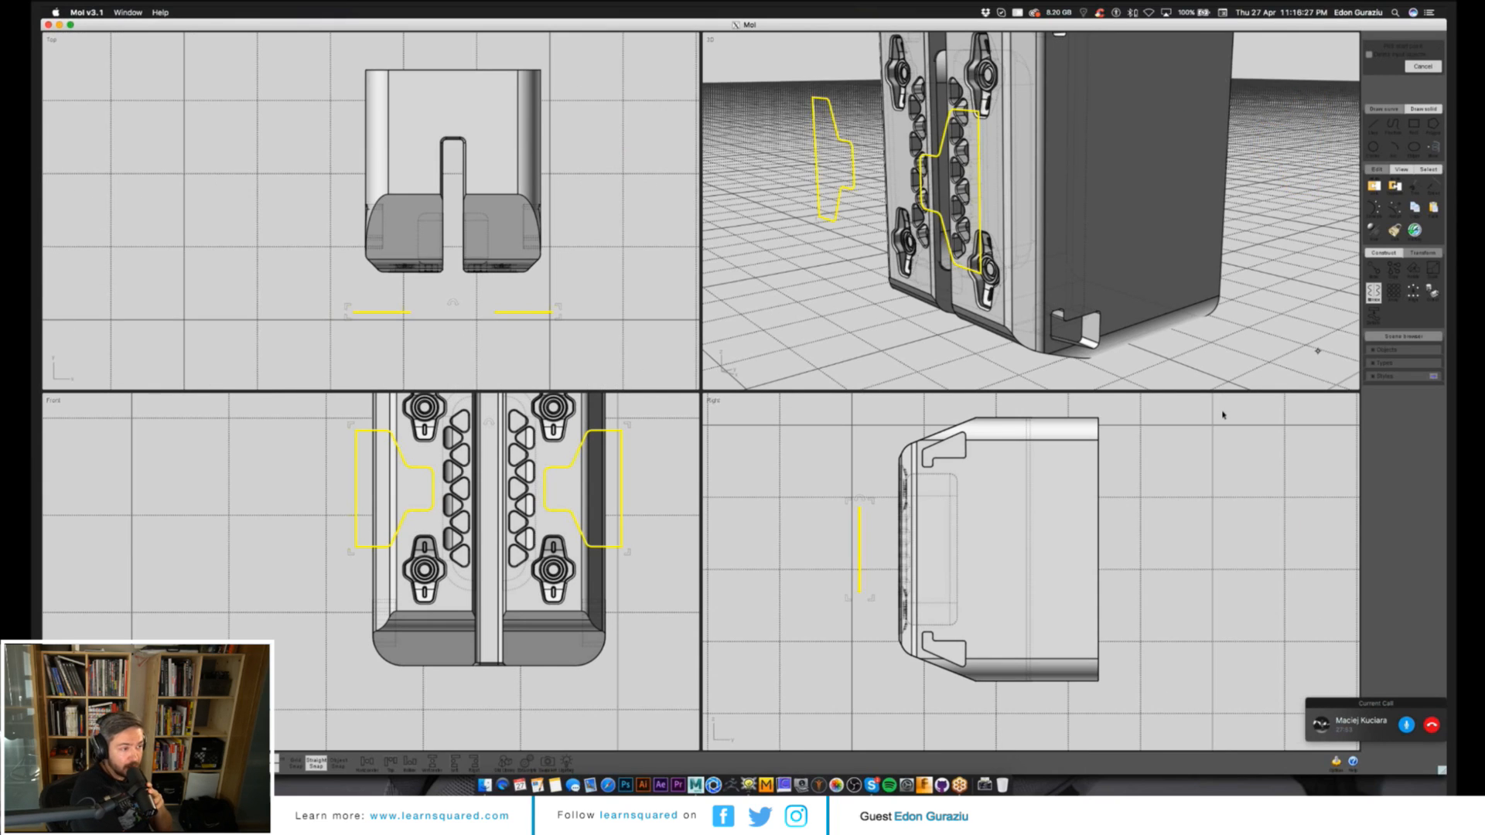
pyautogui.rightClick(1223, 416)
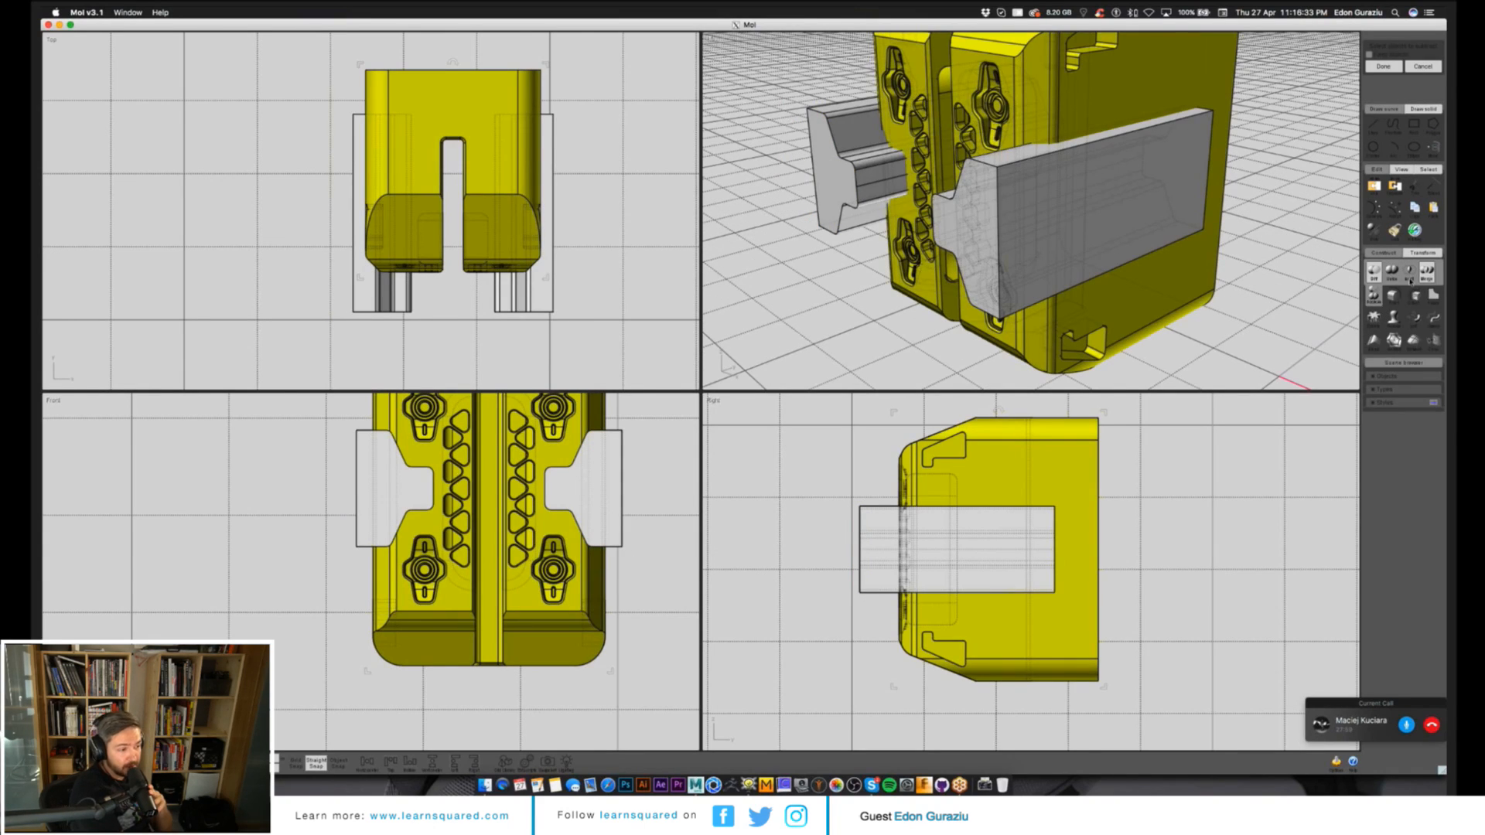
# Boolean-merge the block with both extruded profiles and remove the surplus pieces, keeping the notched block and one fitted side insert.
pyautogui.press('Return')
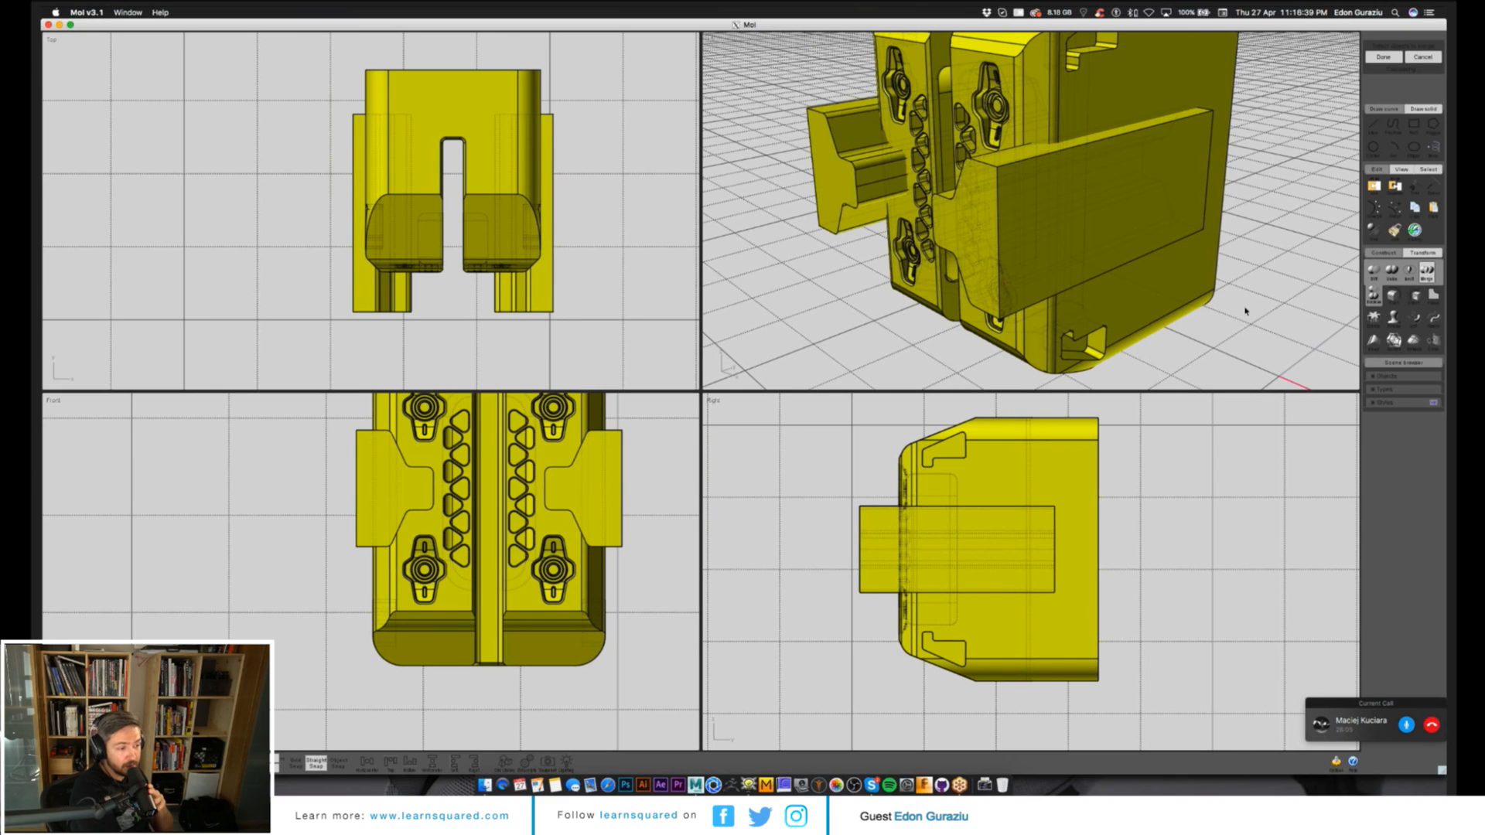
pyautogui.click(1256, 298)
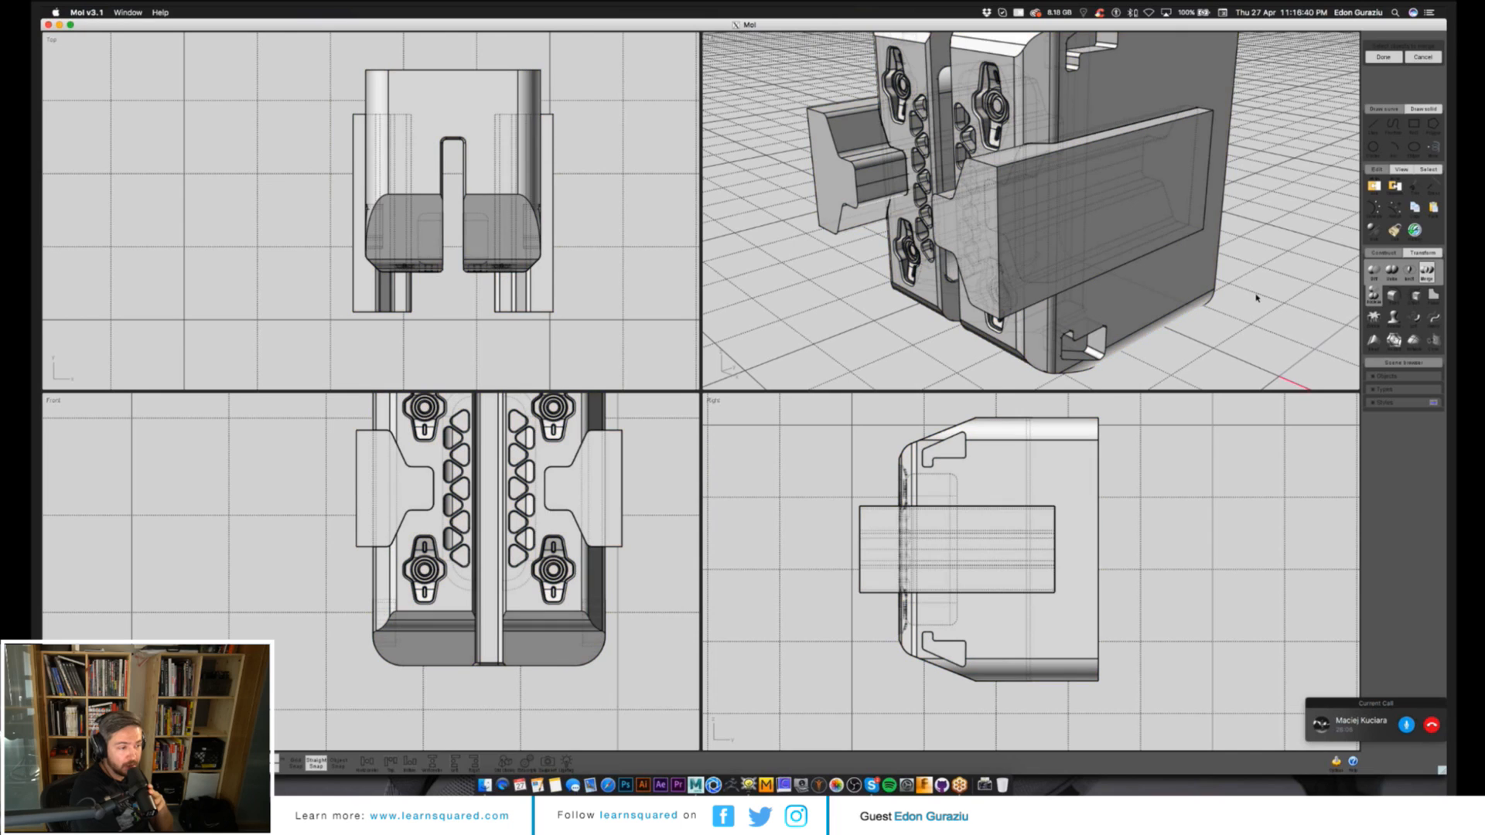
pyautogui.click(1083, 259)
pyautogui.click(824, 200)
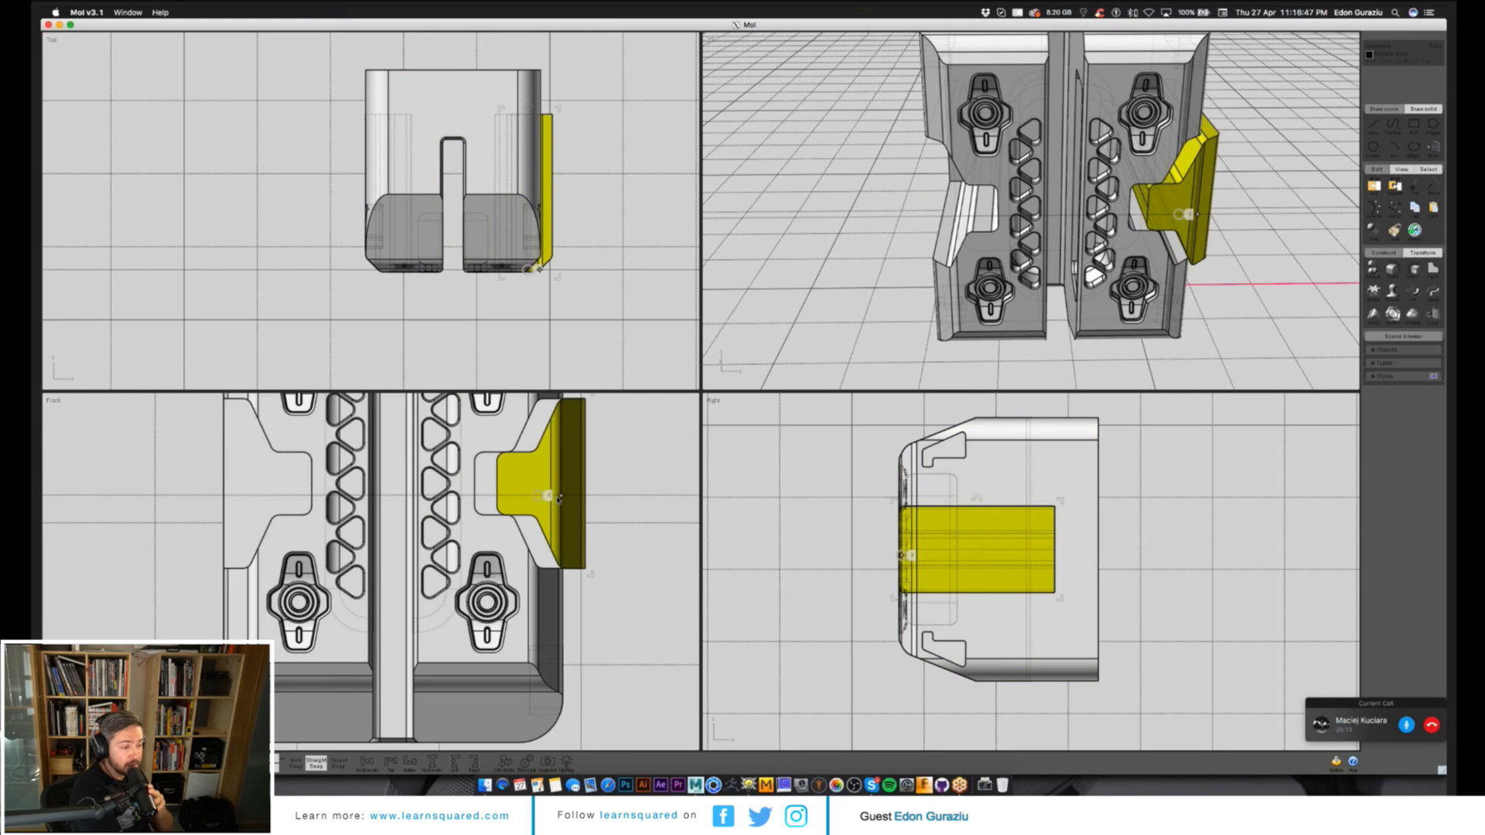
# Move the fitted insert slightly outward and forward relative to its notch in the block.
pyautogui.press('super+z')
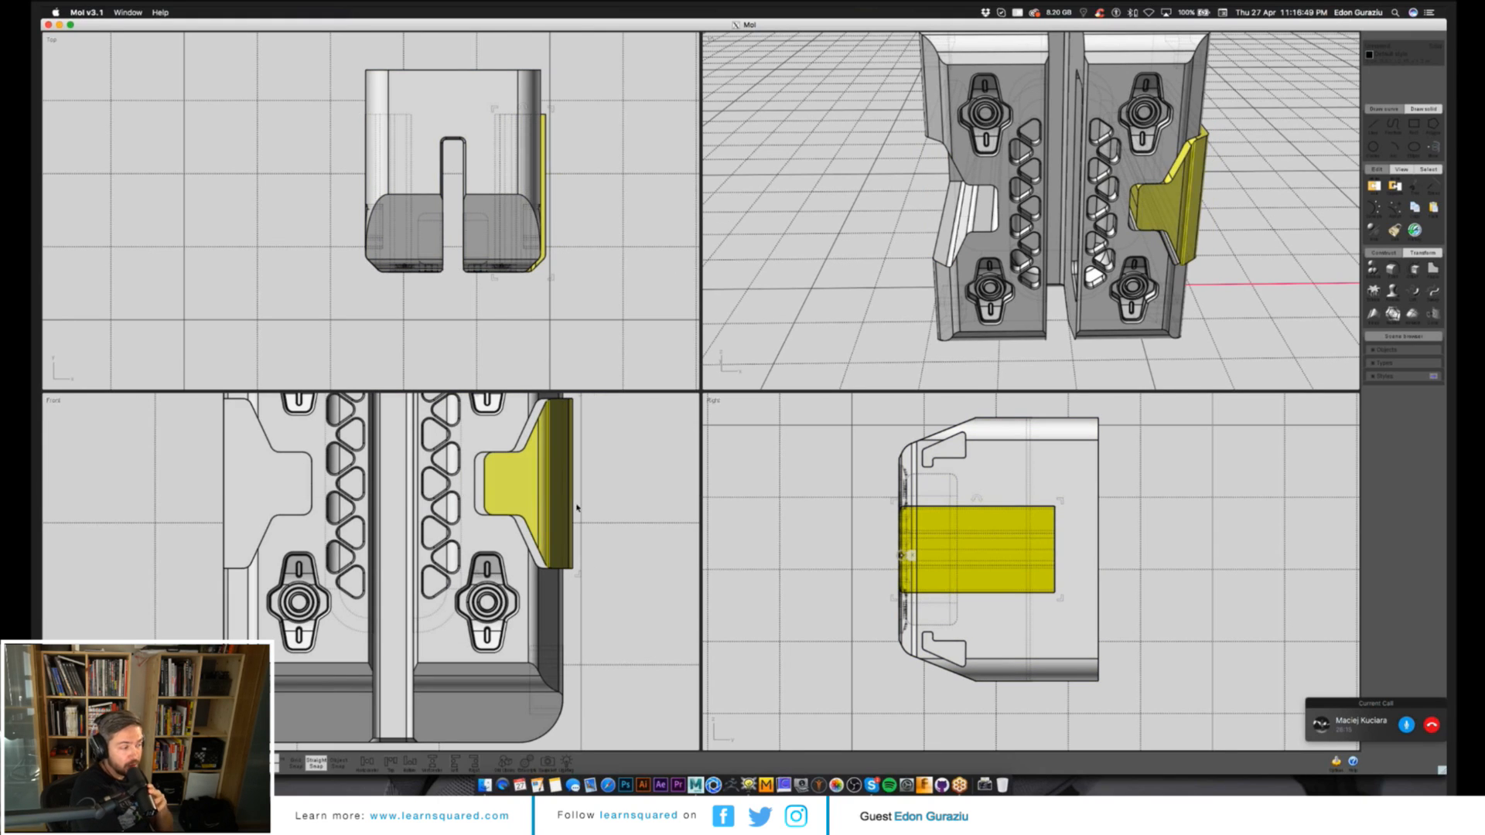
pyautogui.scroll(5, 929, 535)
pyautogui.moveTo(970, 556); pyautogui.dragTo(958, 557)
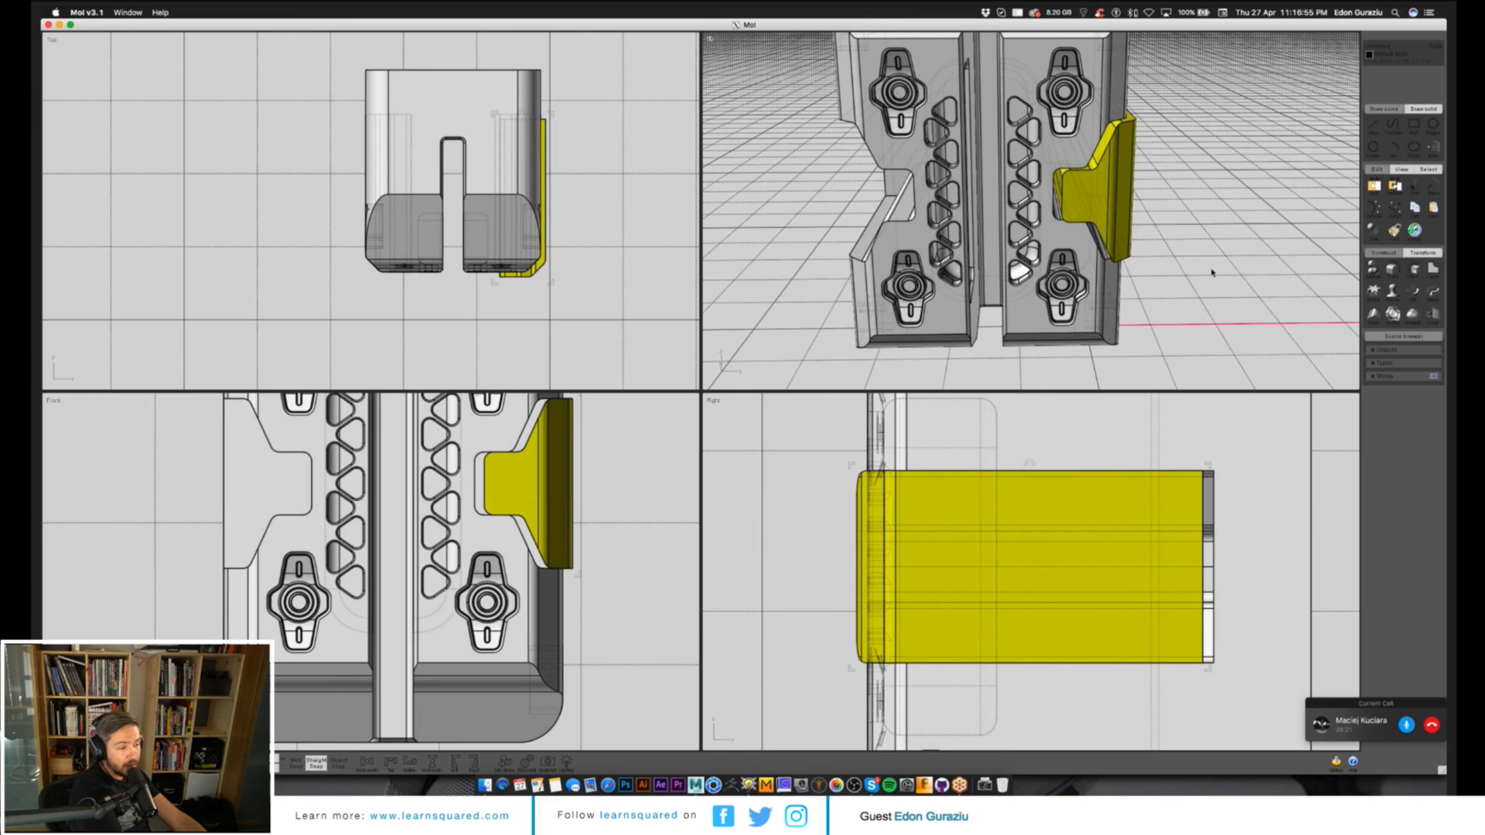
# Hide the insert and cut the block along a vertical centre line, keeping only the half that held the insert.
pyautogui.moveTo(1212, 272); pyautogui.dragTo(1237, 268, button='right')
pyautogui.hotkey('ctrl', 'h')
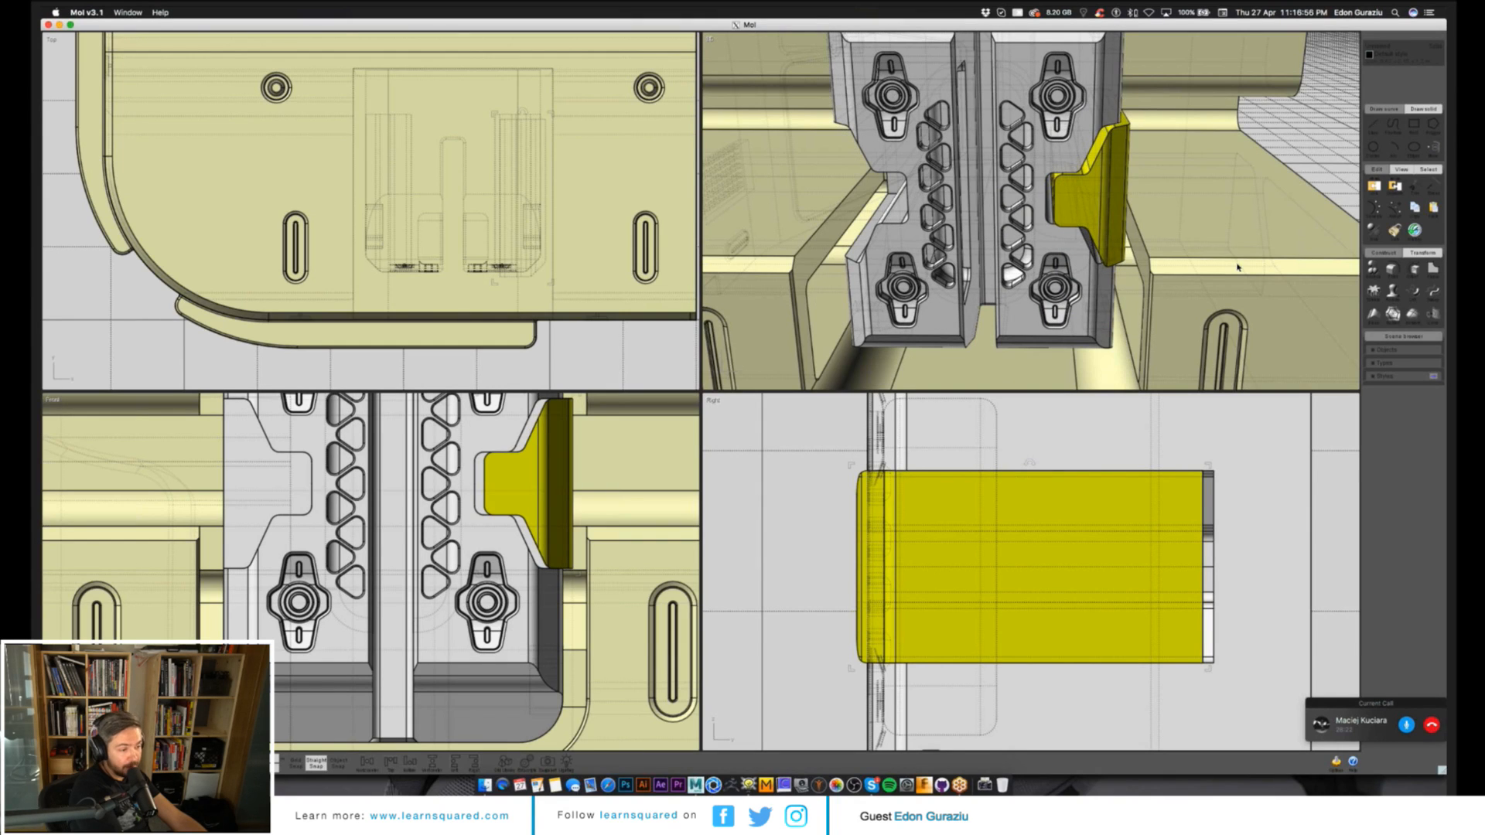
pyautogui.hotkey('ctrl', 'i')
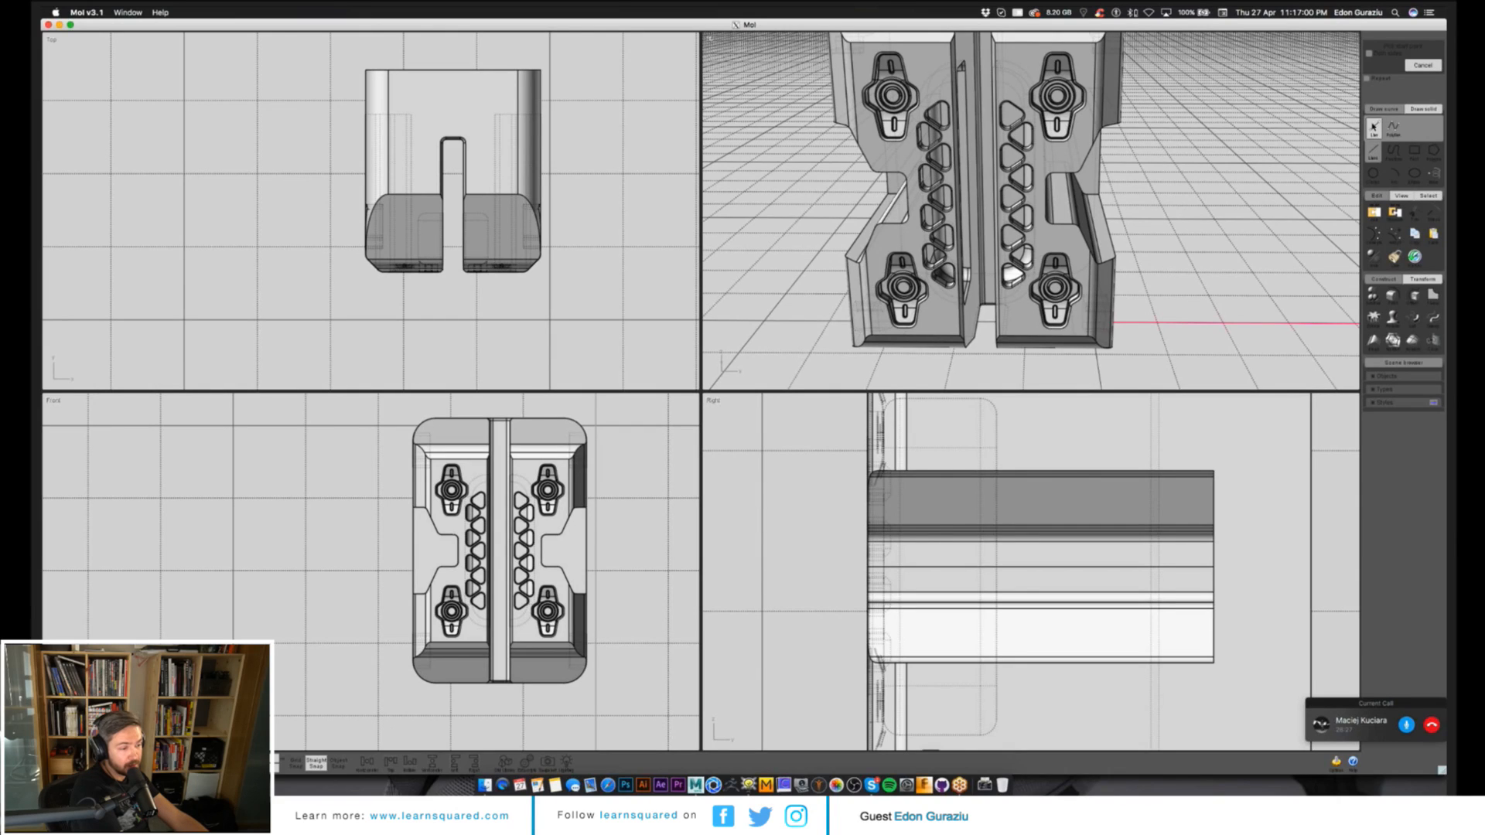
pyautogui.click(500, 418)
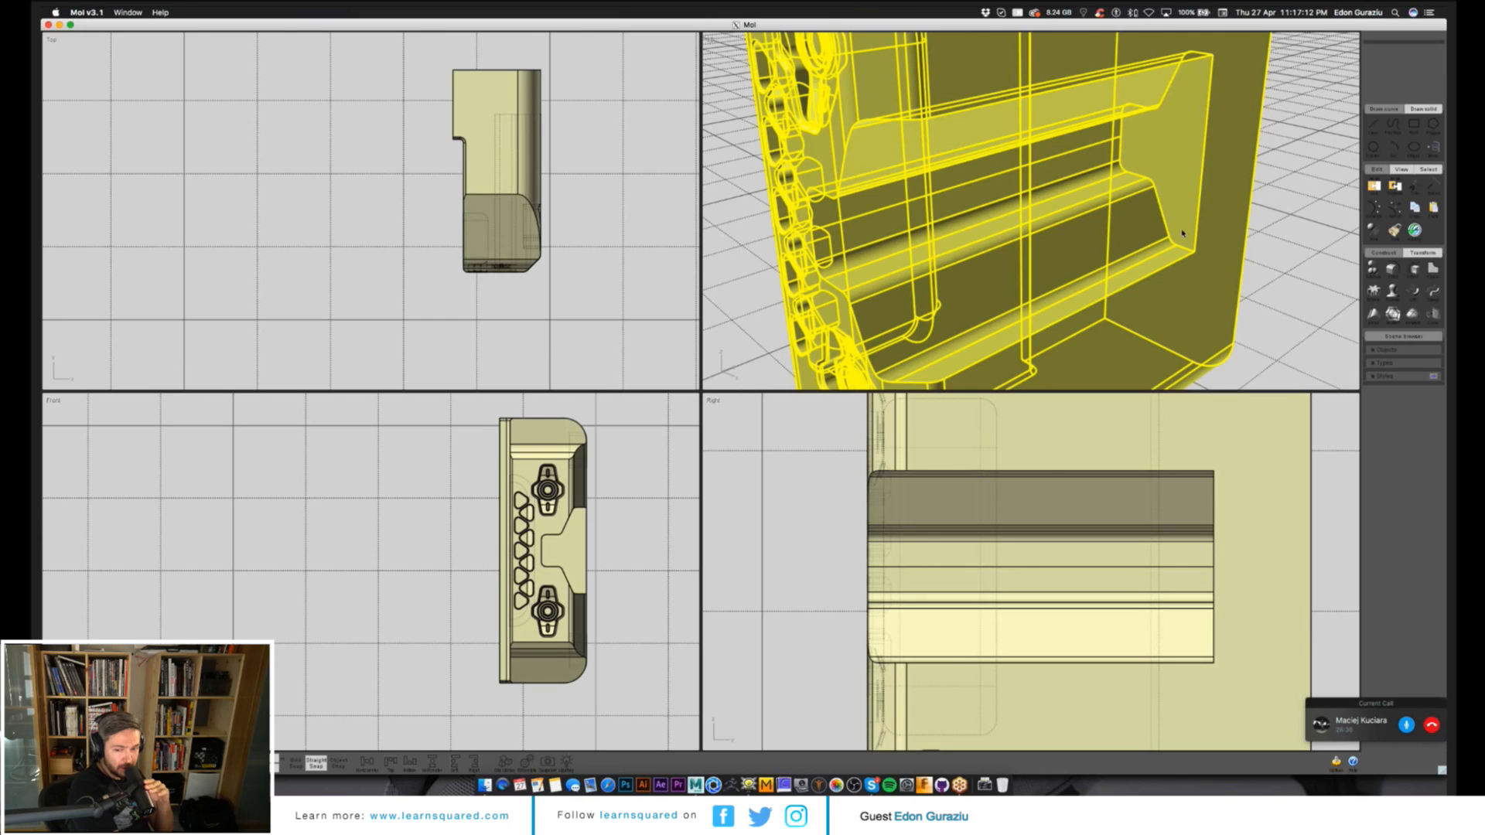
# Fillet the stepped edges at the inner end of the side notch with a circular radius of 0.07.
pyautogui.click(1124, 160)
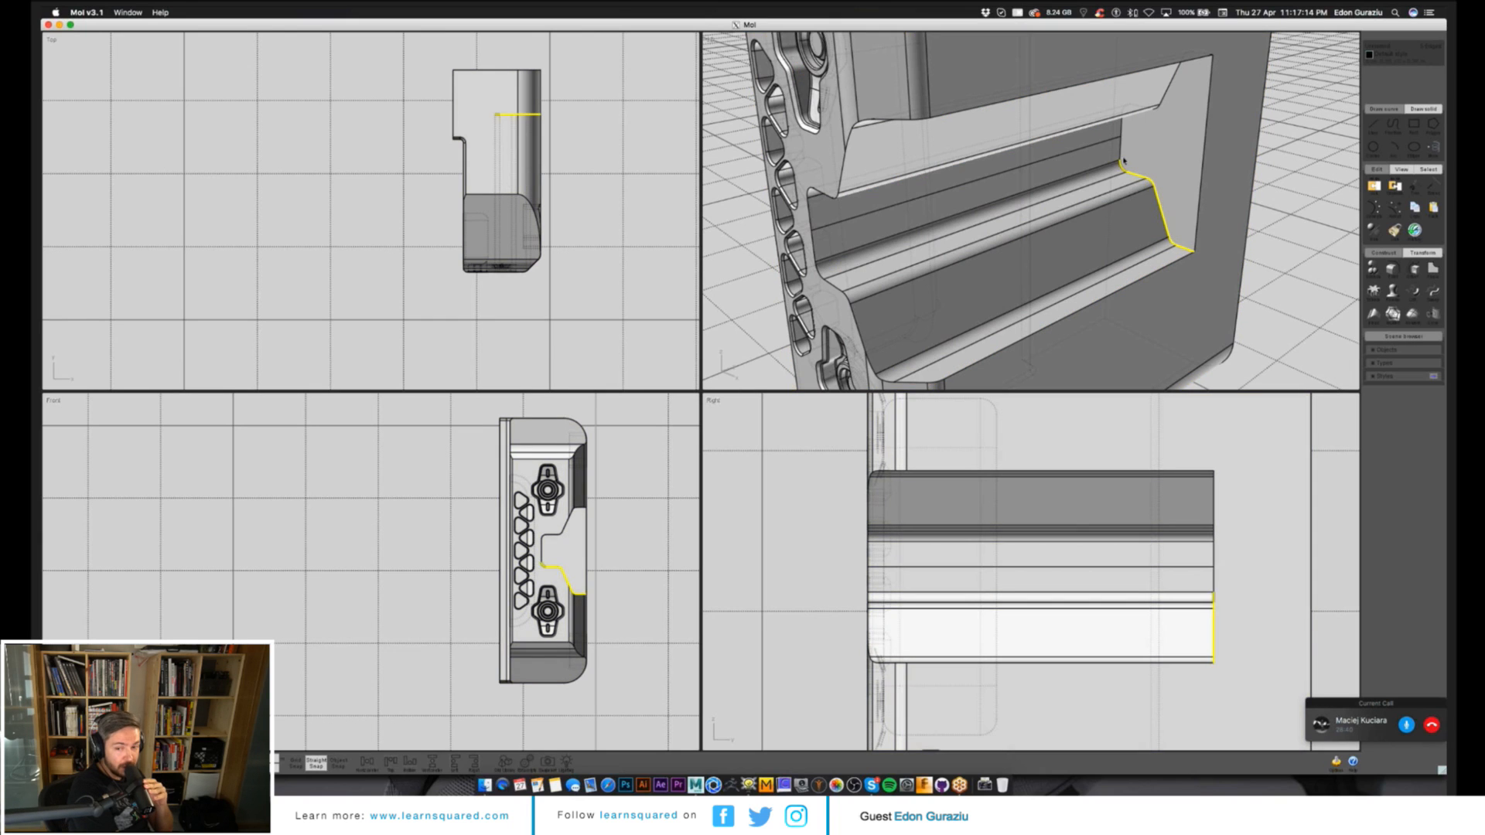
pyautogui.click(1124, 157)
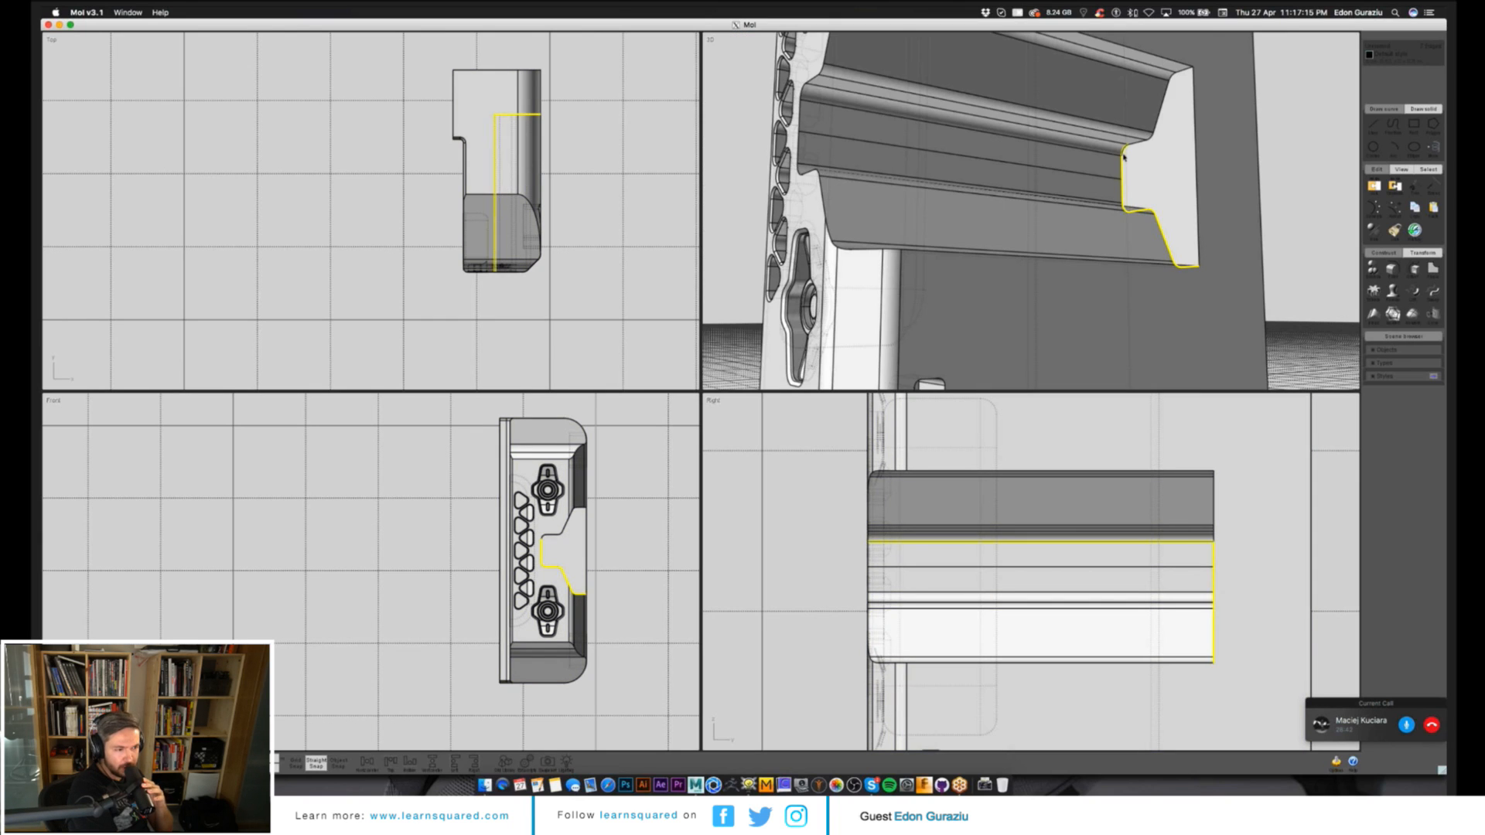
pyautogui.click(1393, 270)
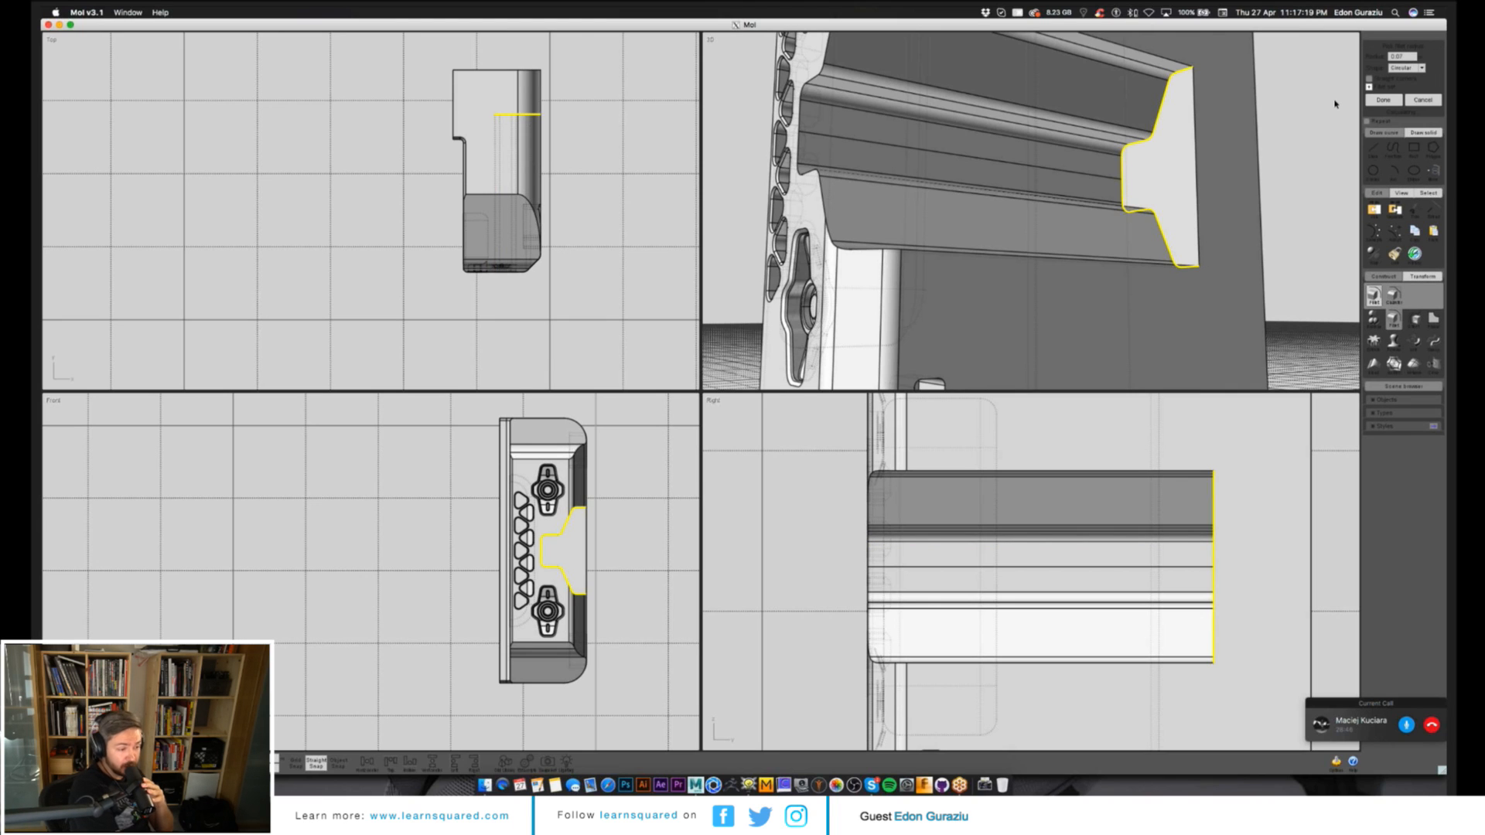
pyautogui.press('Return')
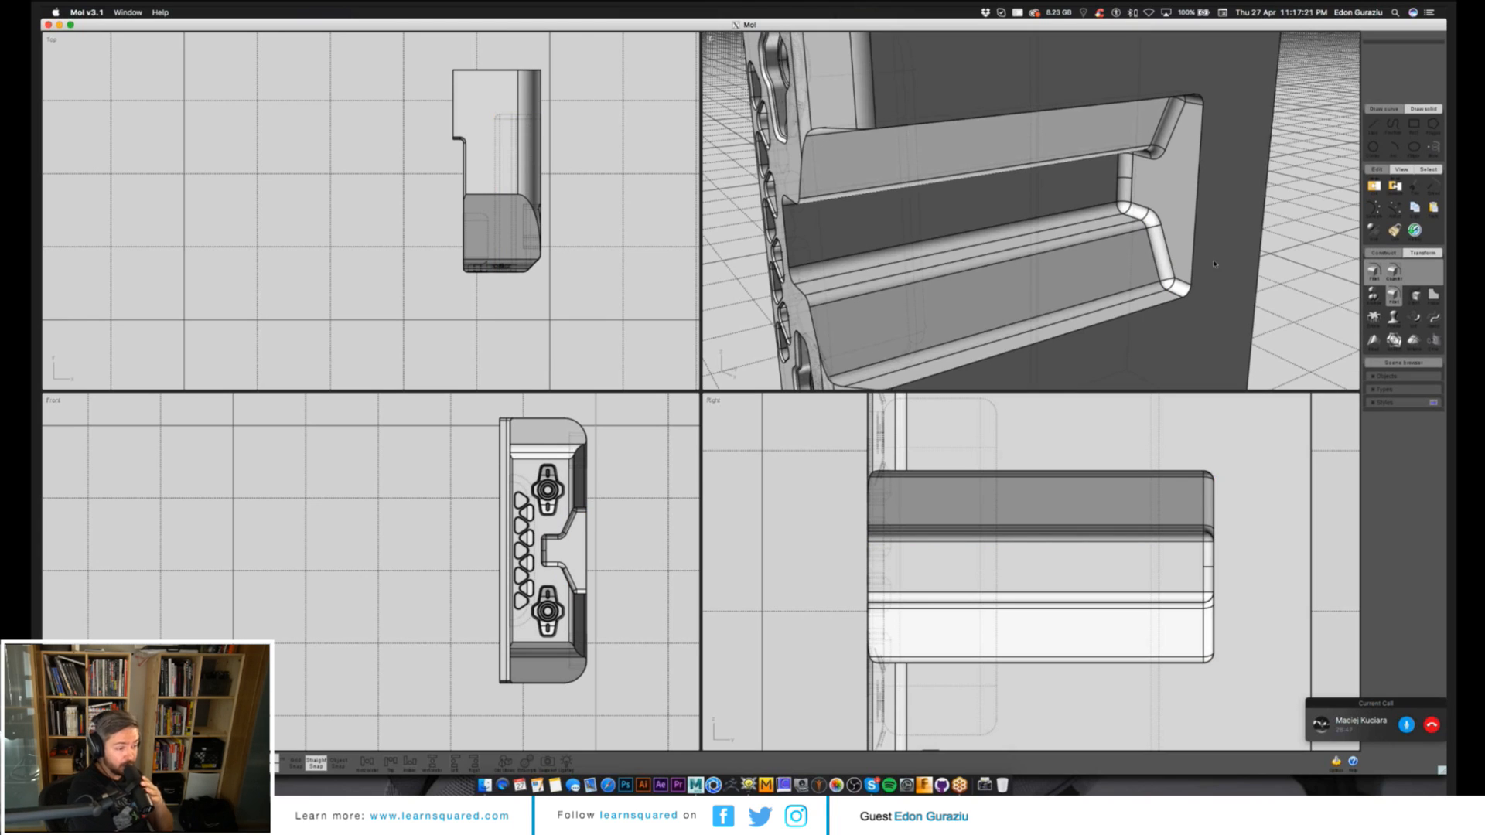
# Select the side notch's rim edges on the block's outer side face, correcting the selection at the rounded upper corner.
pyautogui.click(1099, 325)
pyautogui.click(1190, 293)
pyautogui.click(1197, 201)
pyautogui.click(1201, 97)
pyautogui.click(1183, 95)
pyautogui.click(1175, 127)
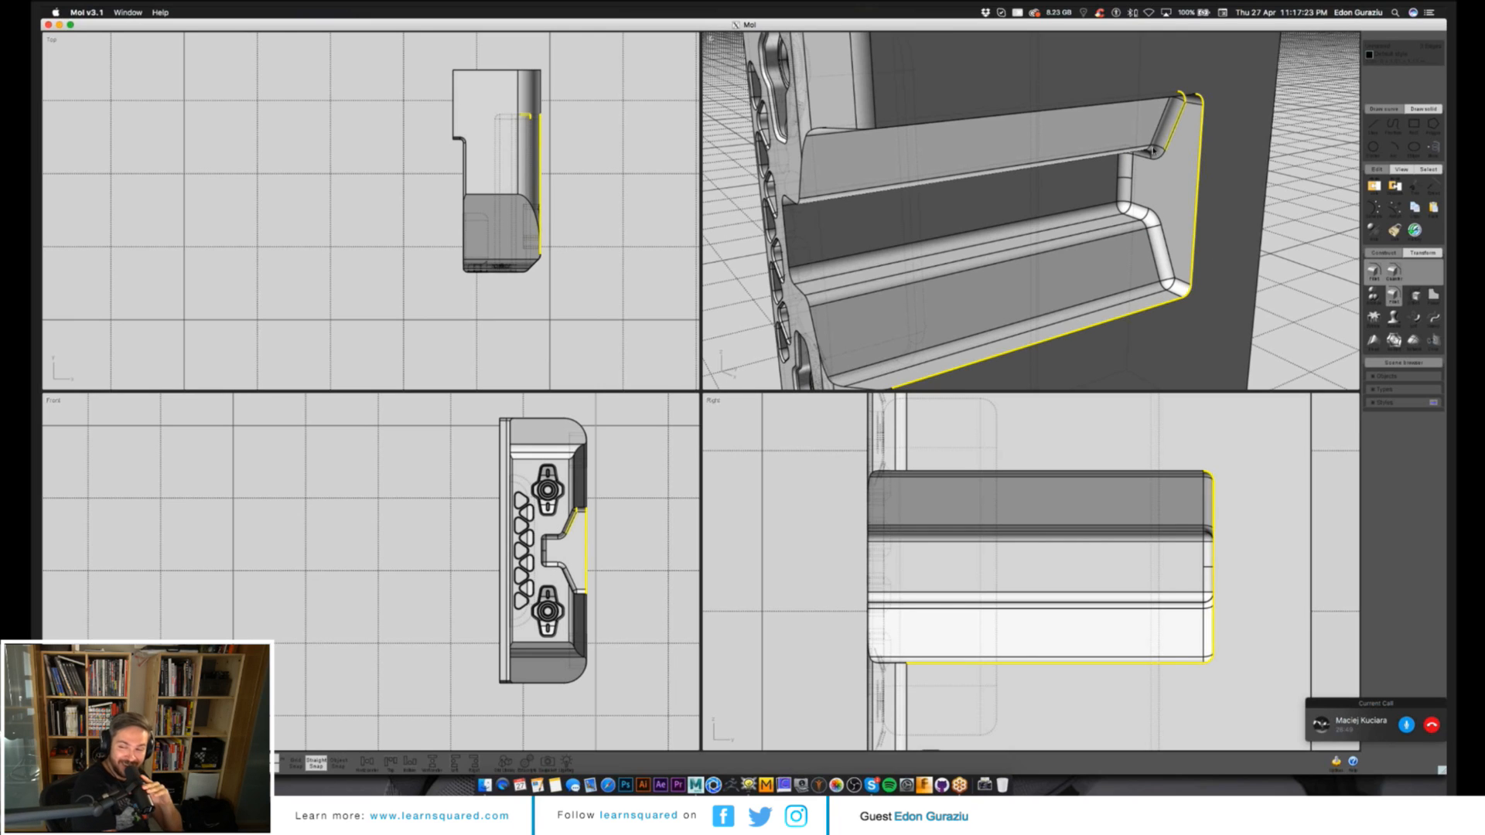
pyautogui.moveTo(1153, 151); pyautogui.dragTo(1201, 147, button='middle')
pyautogui.click(1227, 97)
pyautogui.scroll(3, 1228, 105)
pyautogui.click(1226, 132)
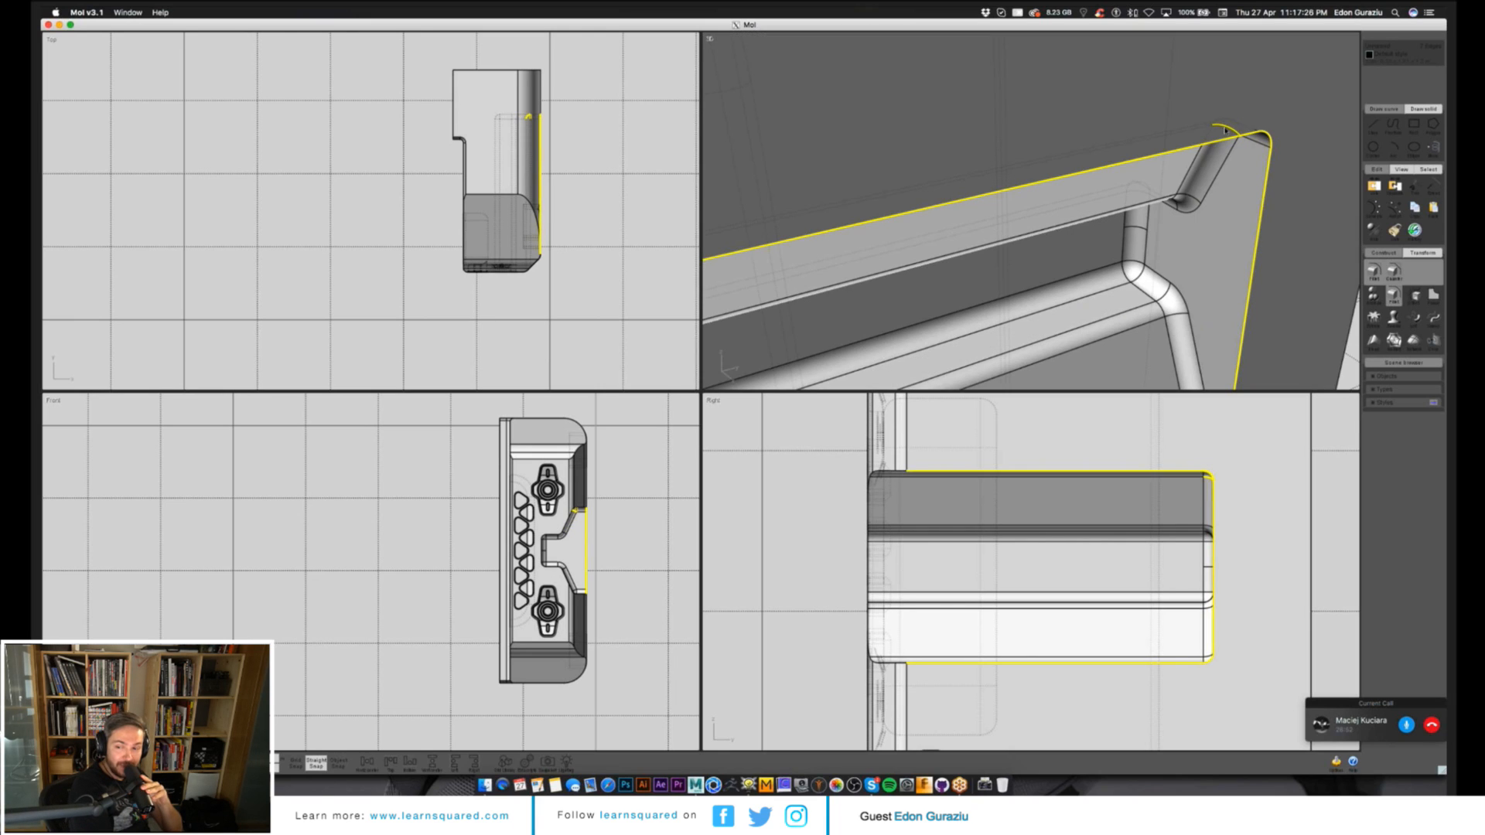
pyautogui.scroll(-5, 1133, 219)
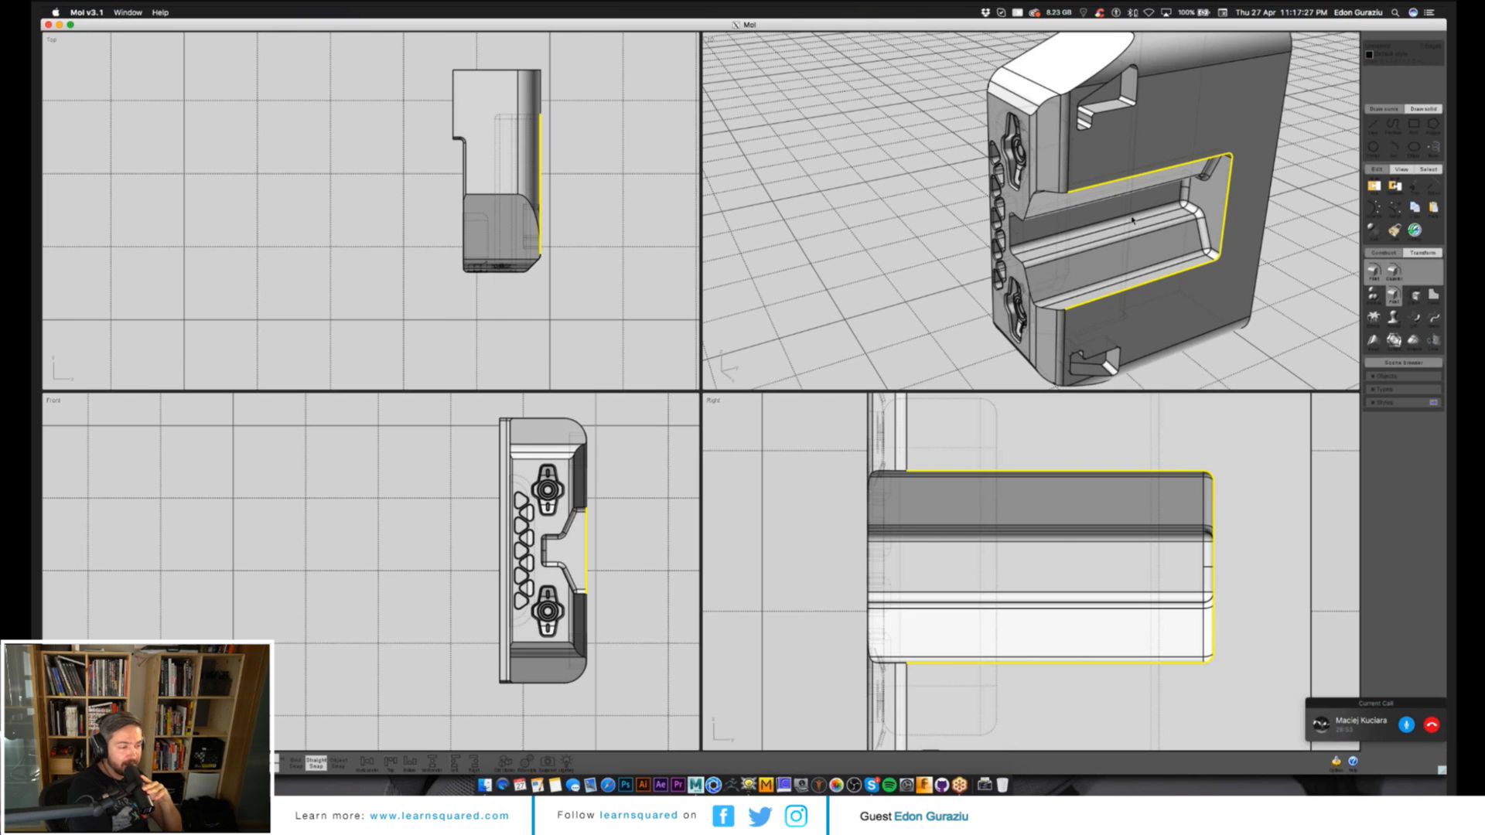
# Add the notch's front-face outline edges to the selection and chamfer the whole notch rim by 0.01.
pyautogui.scroll(5, 1103, 199)
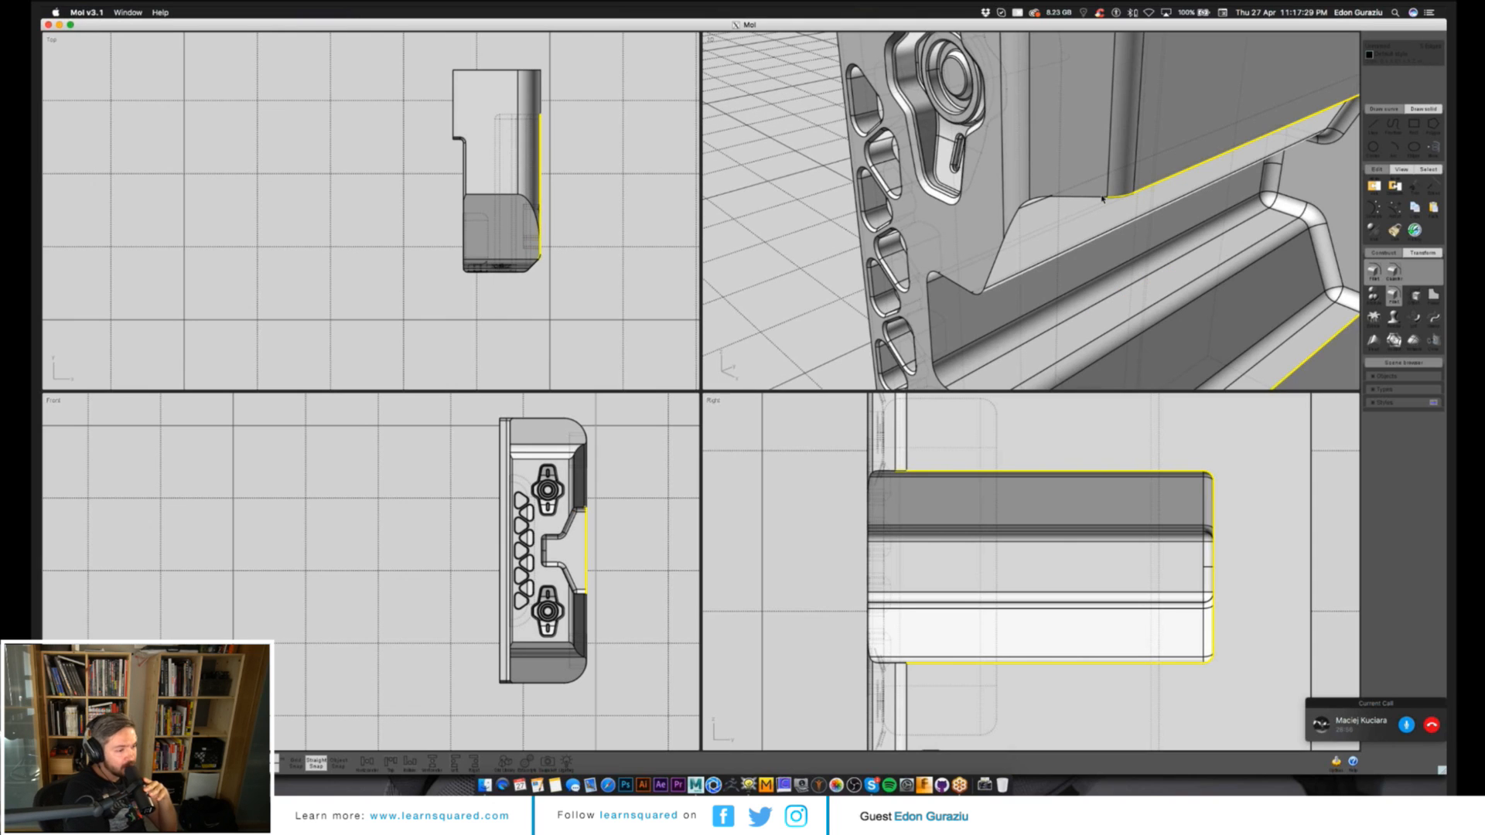
pyautogui.click(1103, 199)
pyautogui.moveTo(1103, 198); pyautogui.dragTo(1076, 236, button='right')
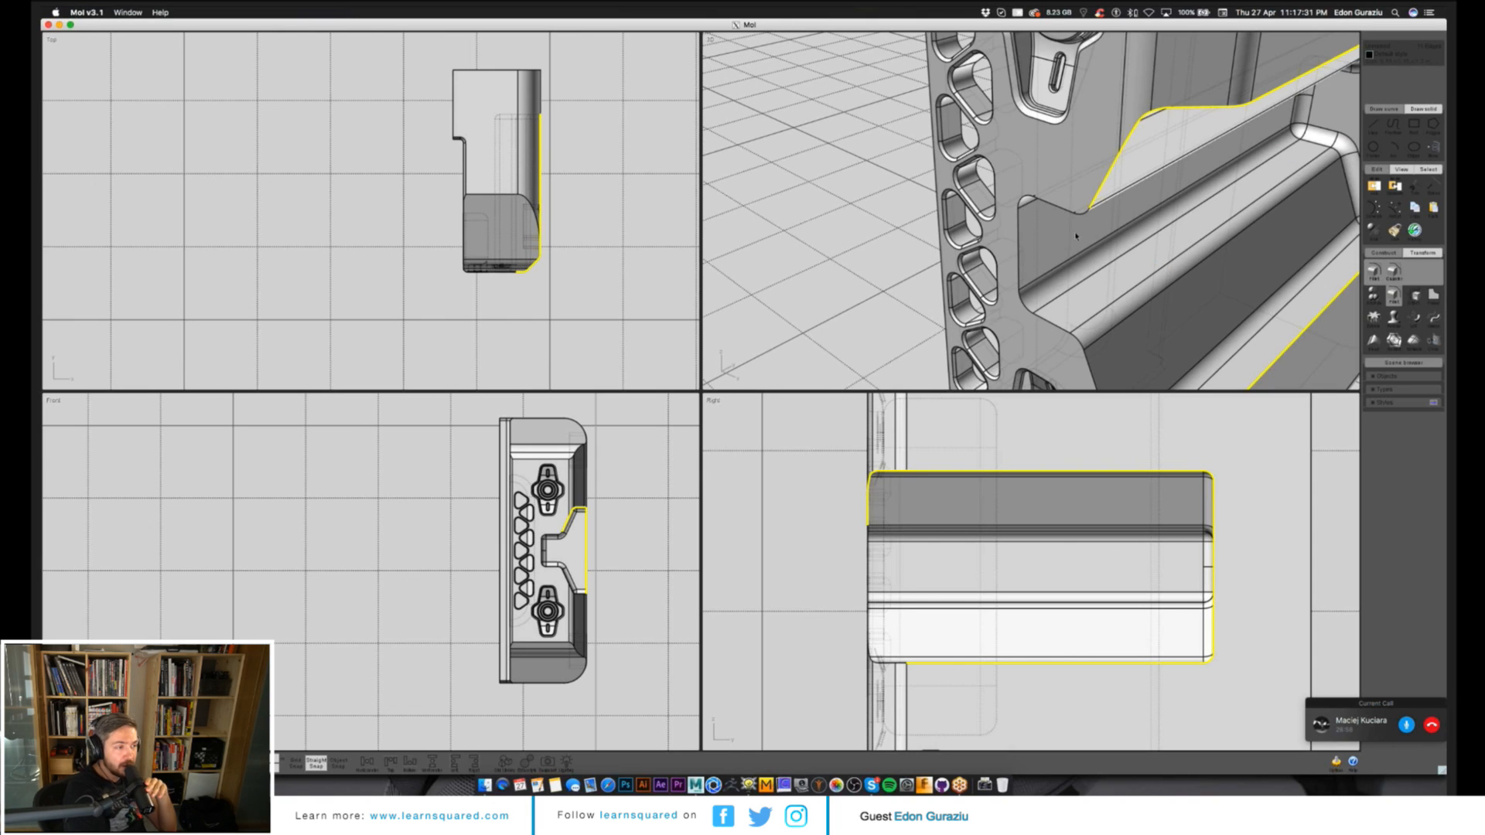
pyautogui.click(1144, 209)
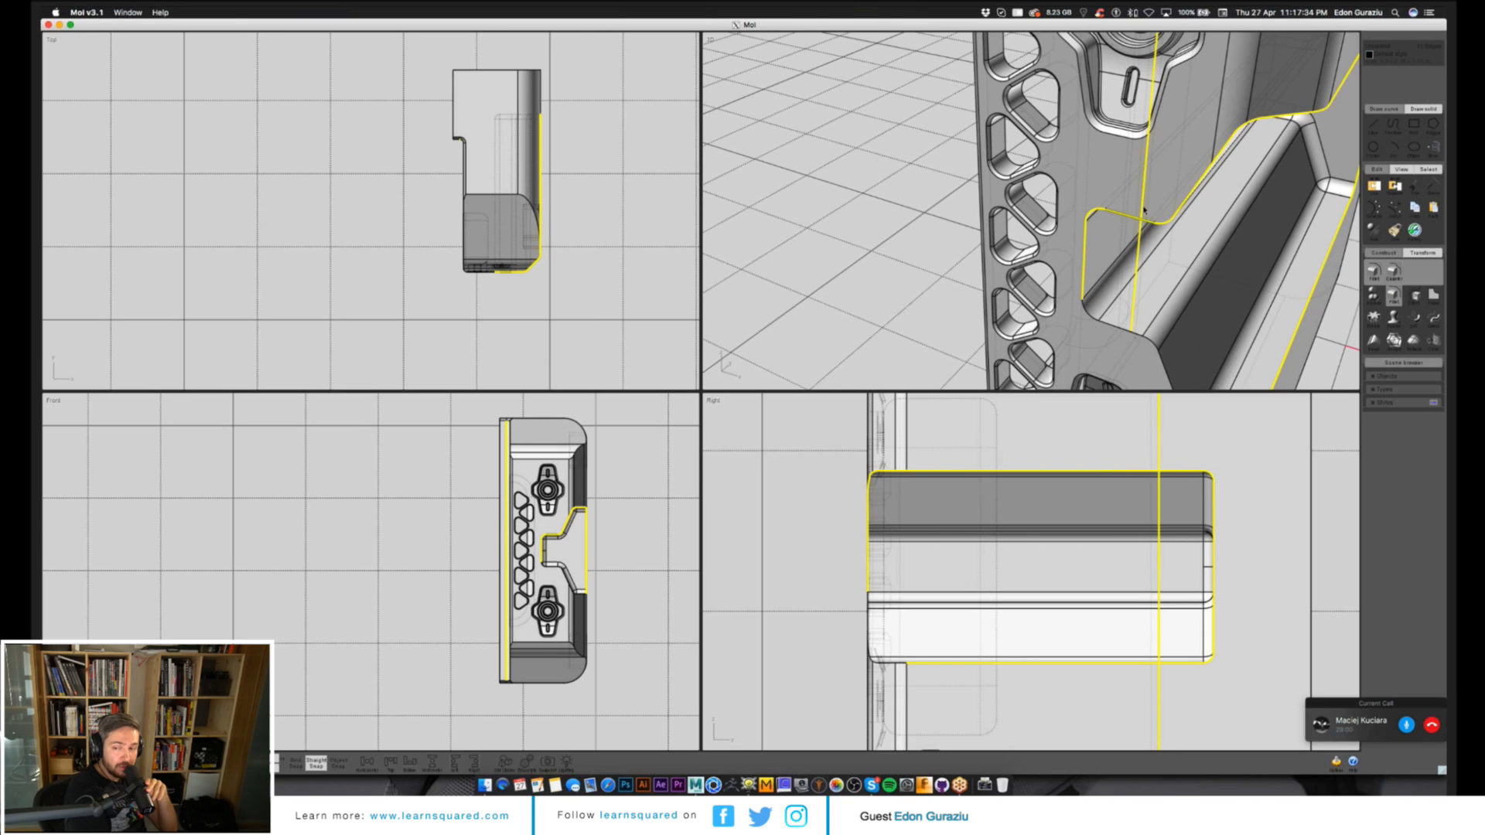
pyautogui.click(1144, 209)
pyautogui.moveTo(1145, 209); pyautogui.dragTo(1066, 260, button='right')
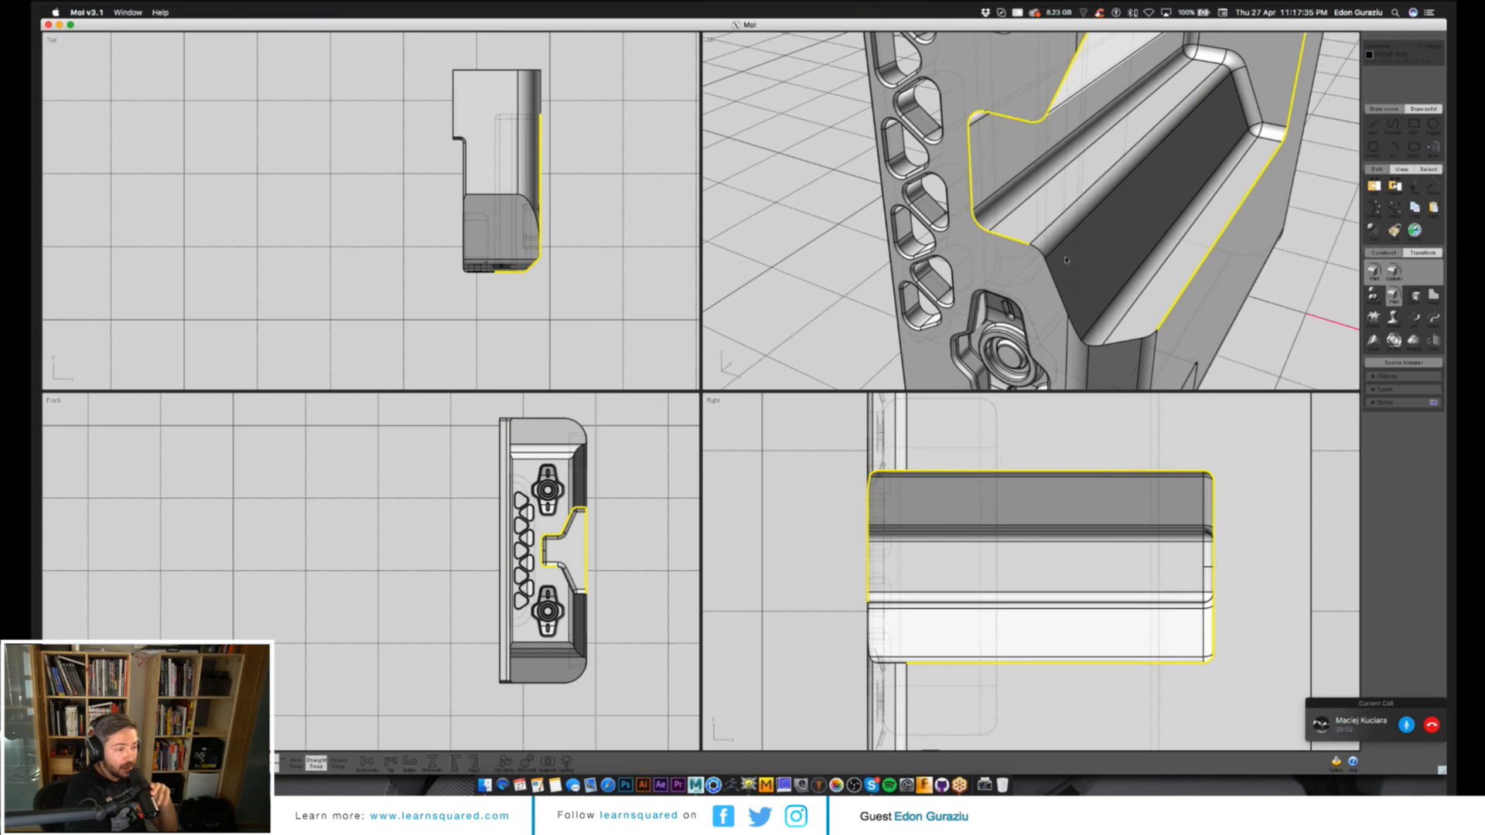
pyautogui.click(1117, 347)
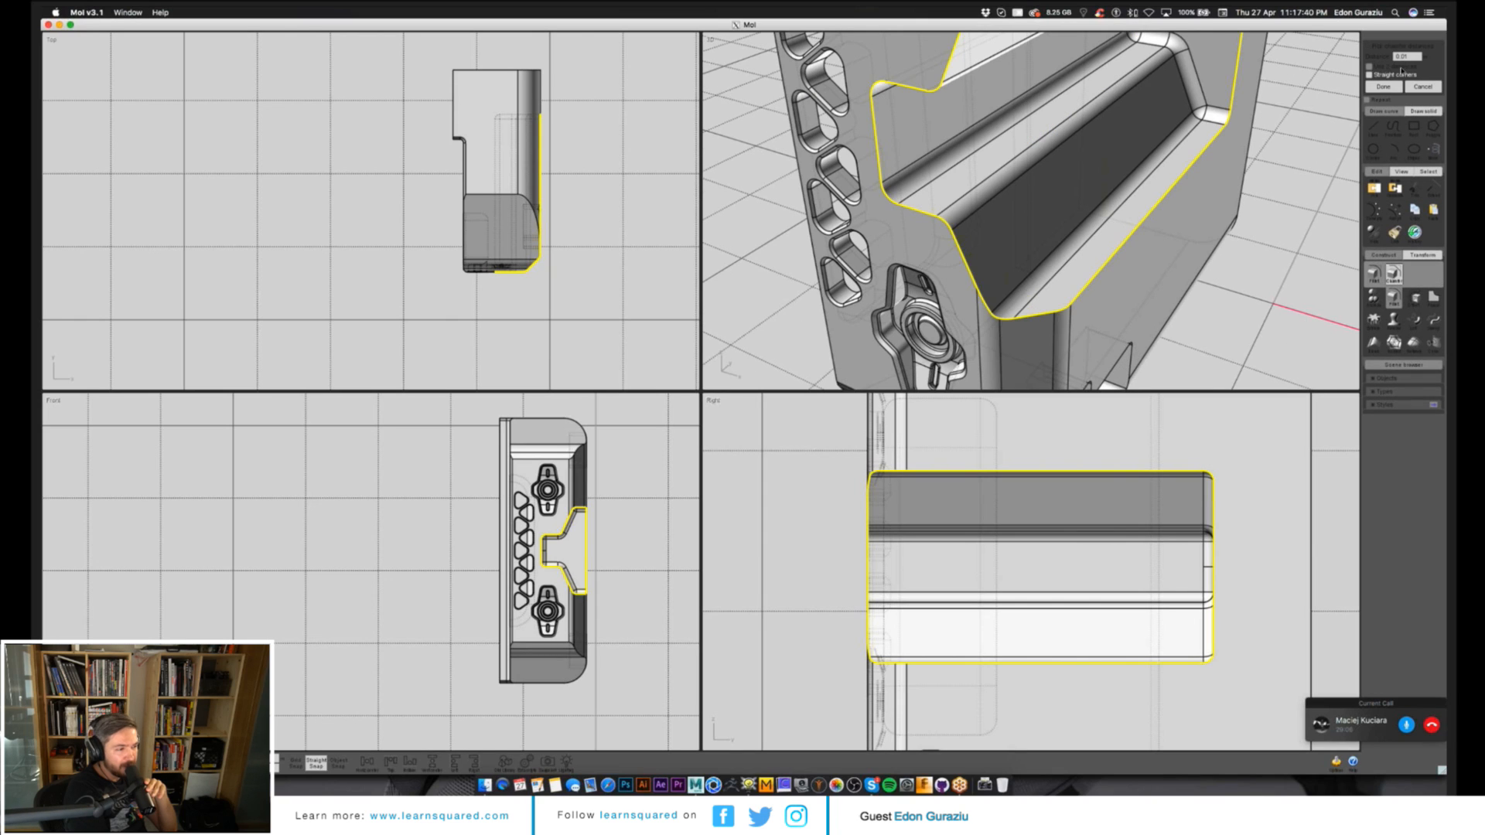
pyautogui.click(1401, 72)
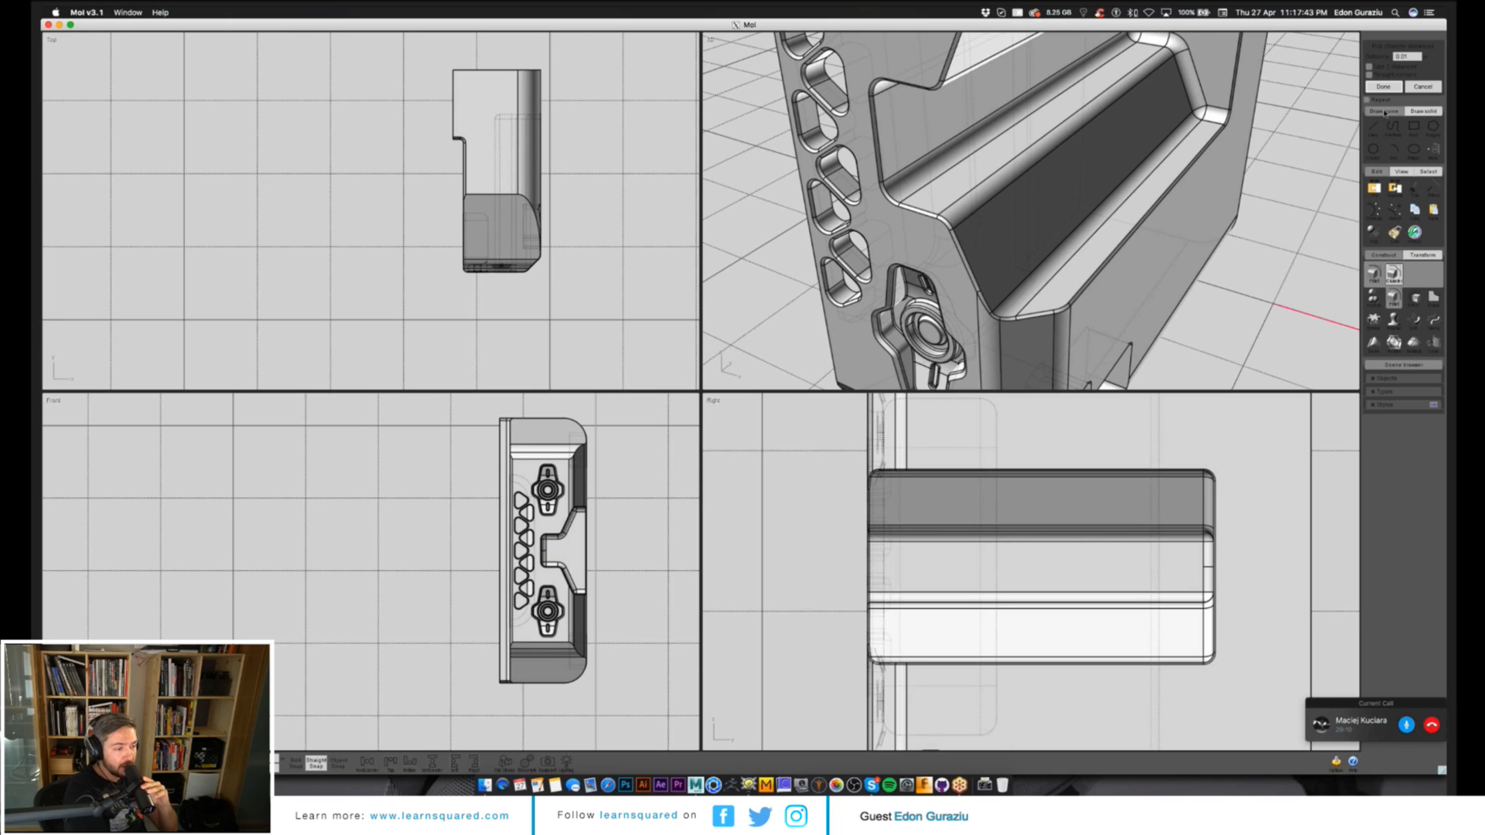
pyautogui.click(1384, 87)
# Isolate the stepped side insert and chamfer its edges.
pyautogui.moveTo(1284, 208); pyautogui.dragTo(1245, 246, button='middle')
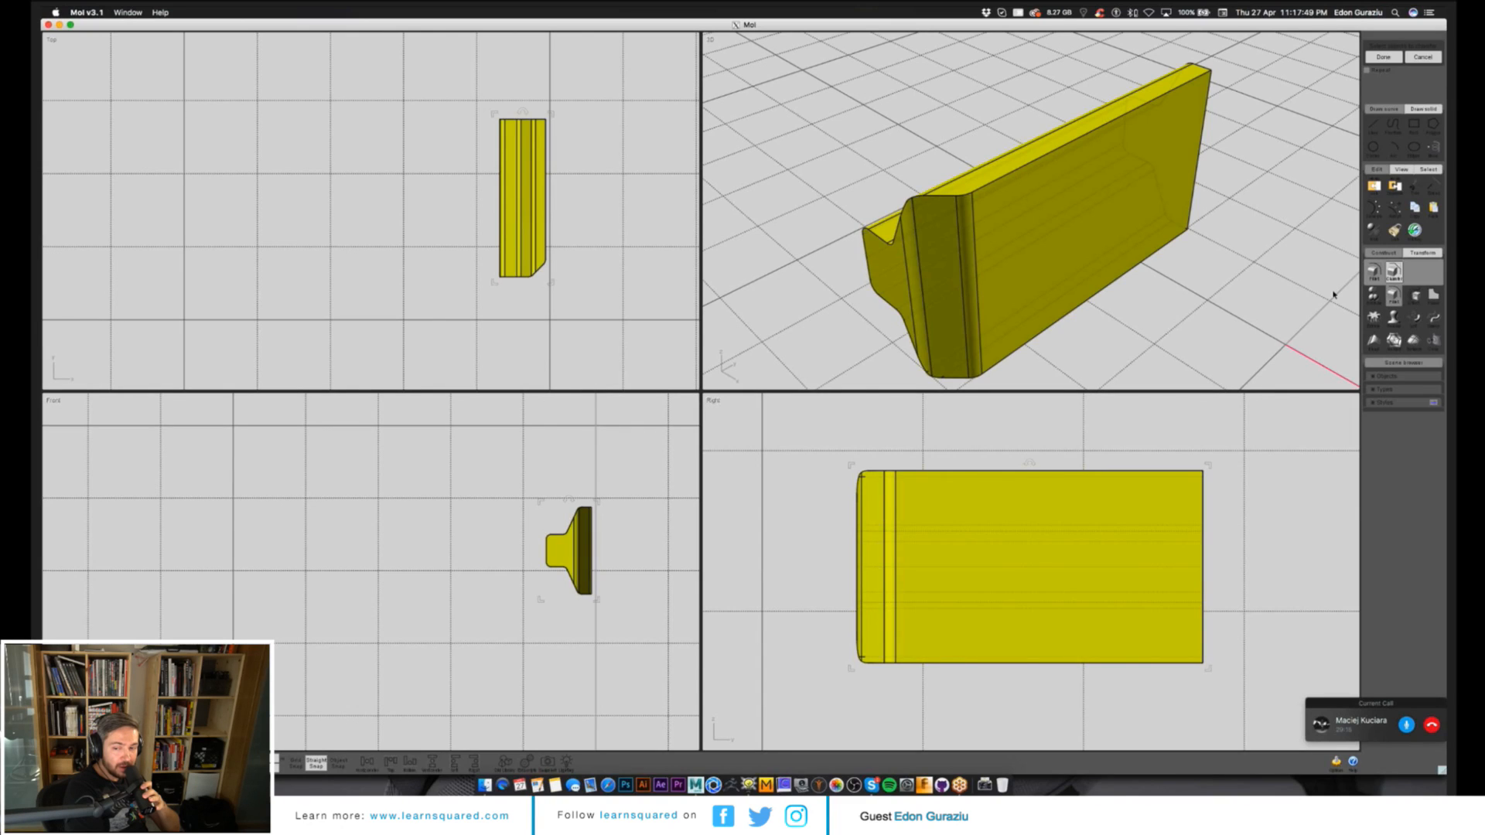
pyautogui.rightClick(1240, 282)
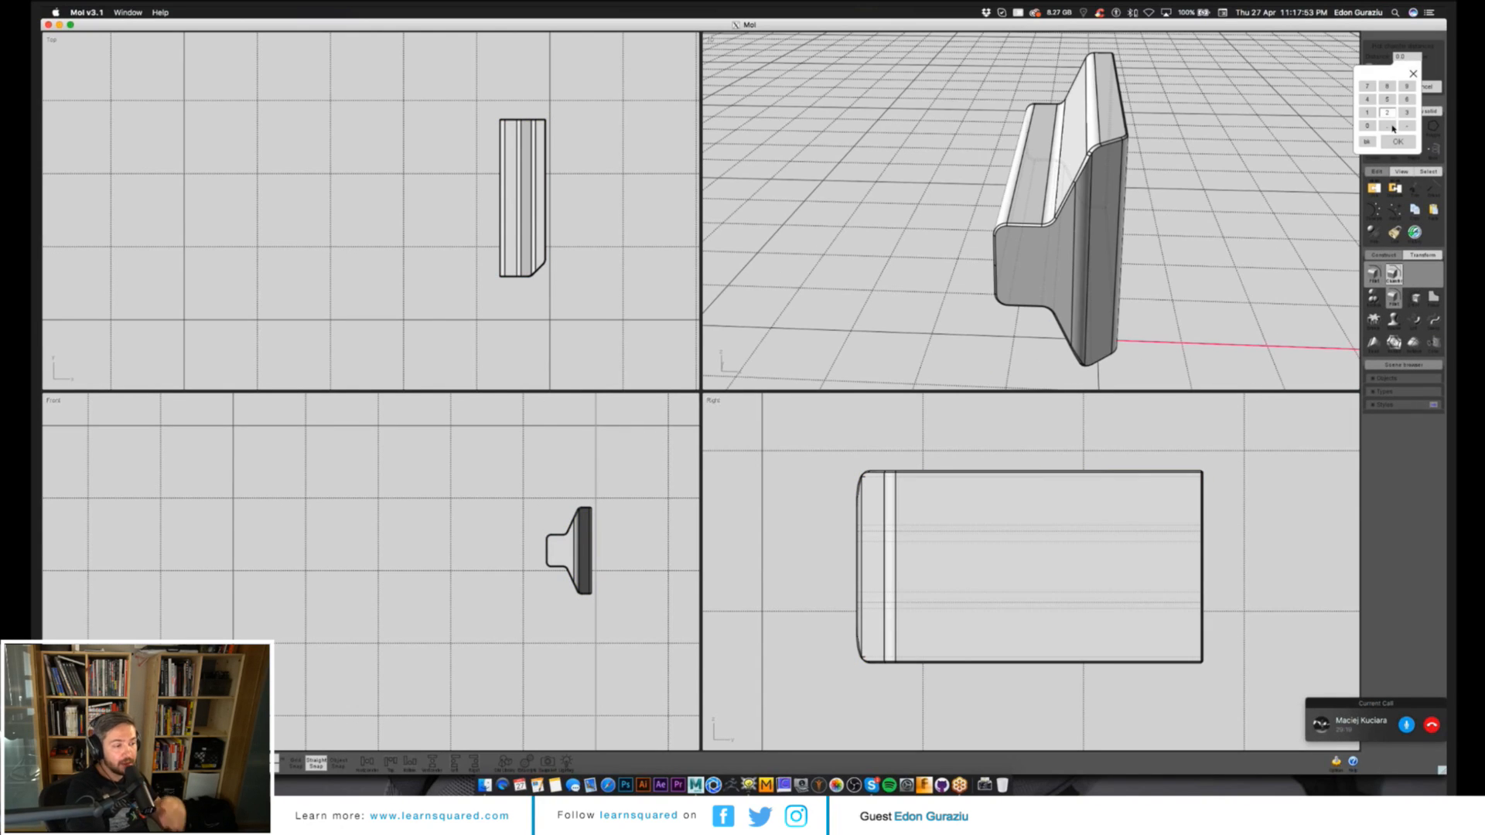
pyautogui.click(1397, 141)
pyautogui.rightClick(1254, 205)
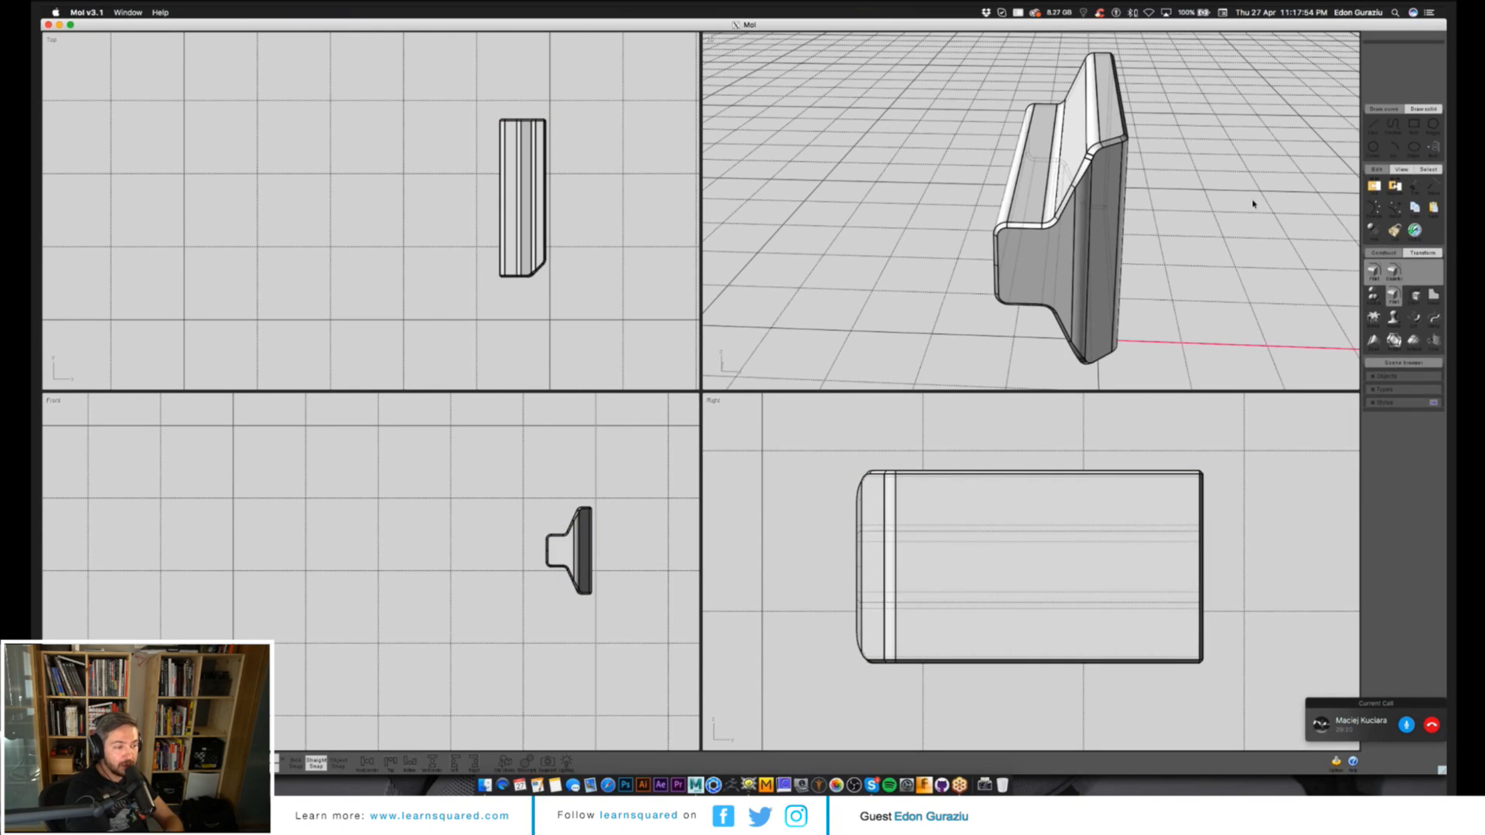
# Show the hidden assembly parts again and try a 0.01 chamfer on the side insert.
pyautogui.hotkey('ctrl', 'h')
pyautogui.moveTo(1253, 204); pyautogui.dragTo(1181, 235, button='right')
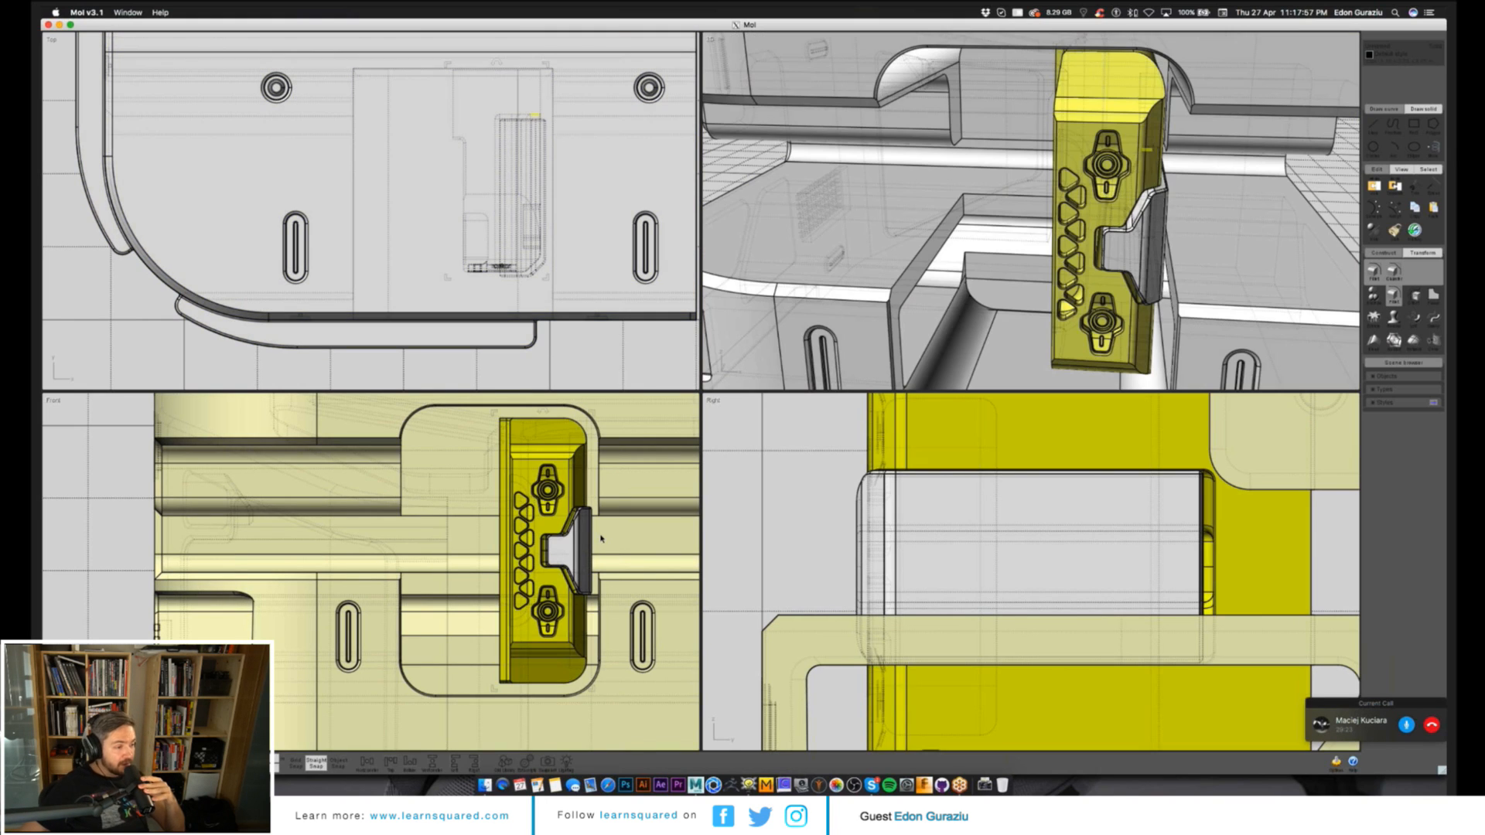
pyautogui.press('Escape')
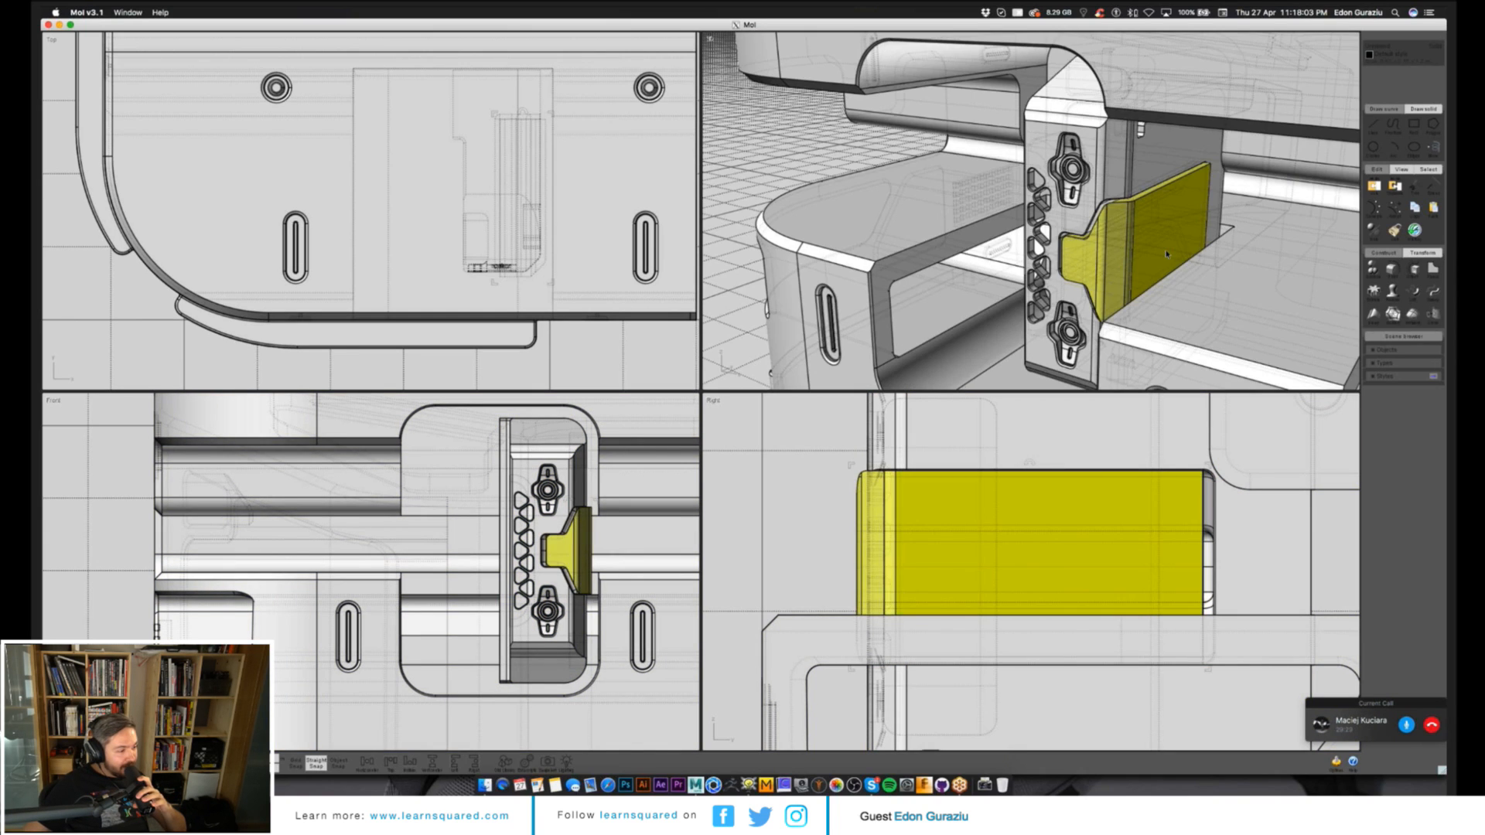
pyautogui.click(1393, 269)
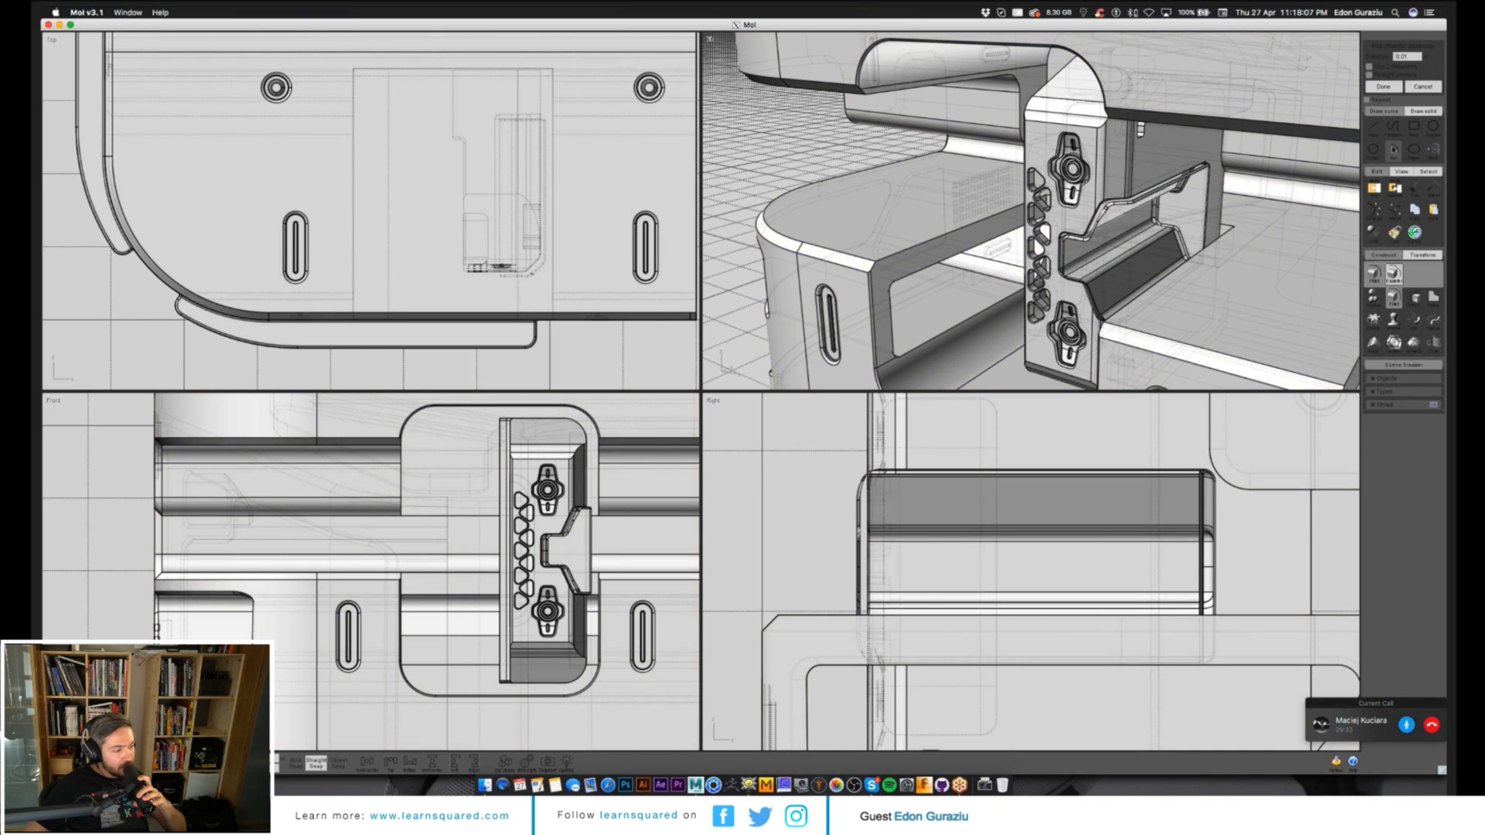
pyautogui.press('Escape')
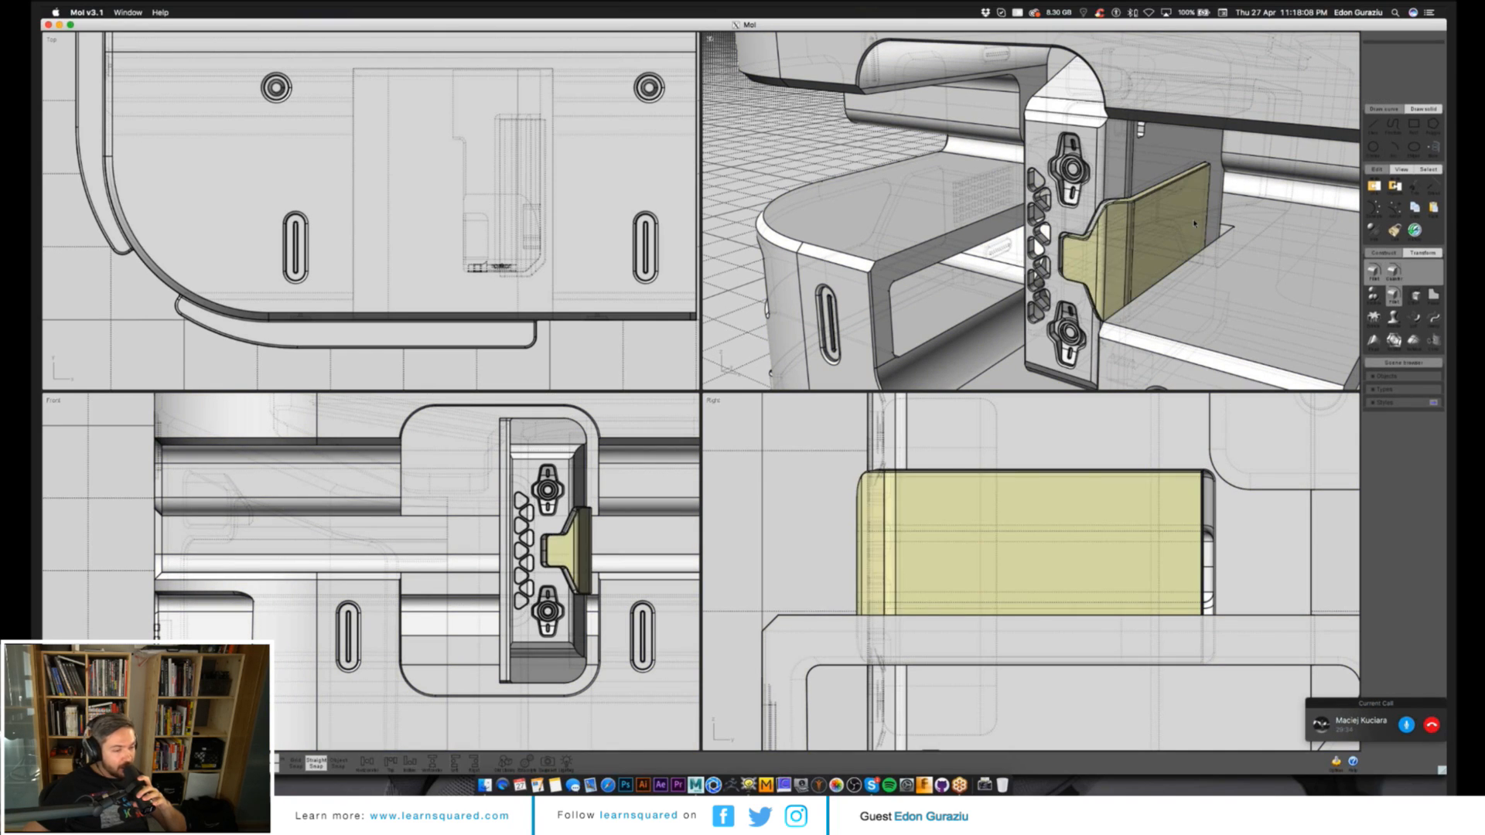
# Mirror the half block together with its side insert across the block's vertical centre line in the front view.
pyautogui.click(1374, 296)
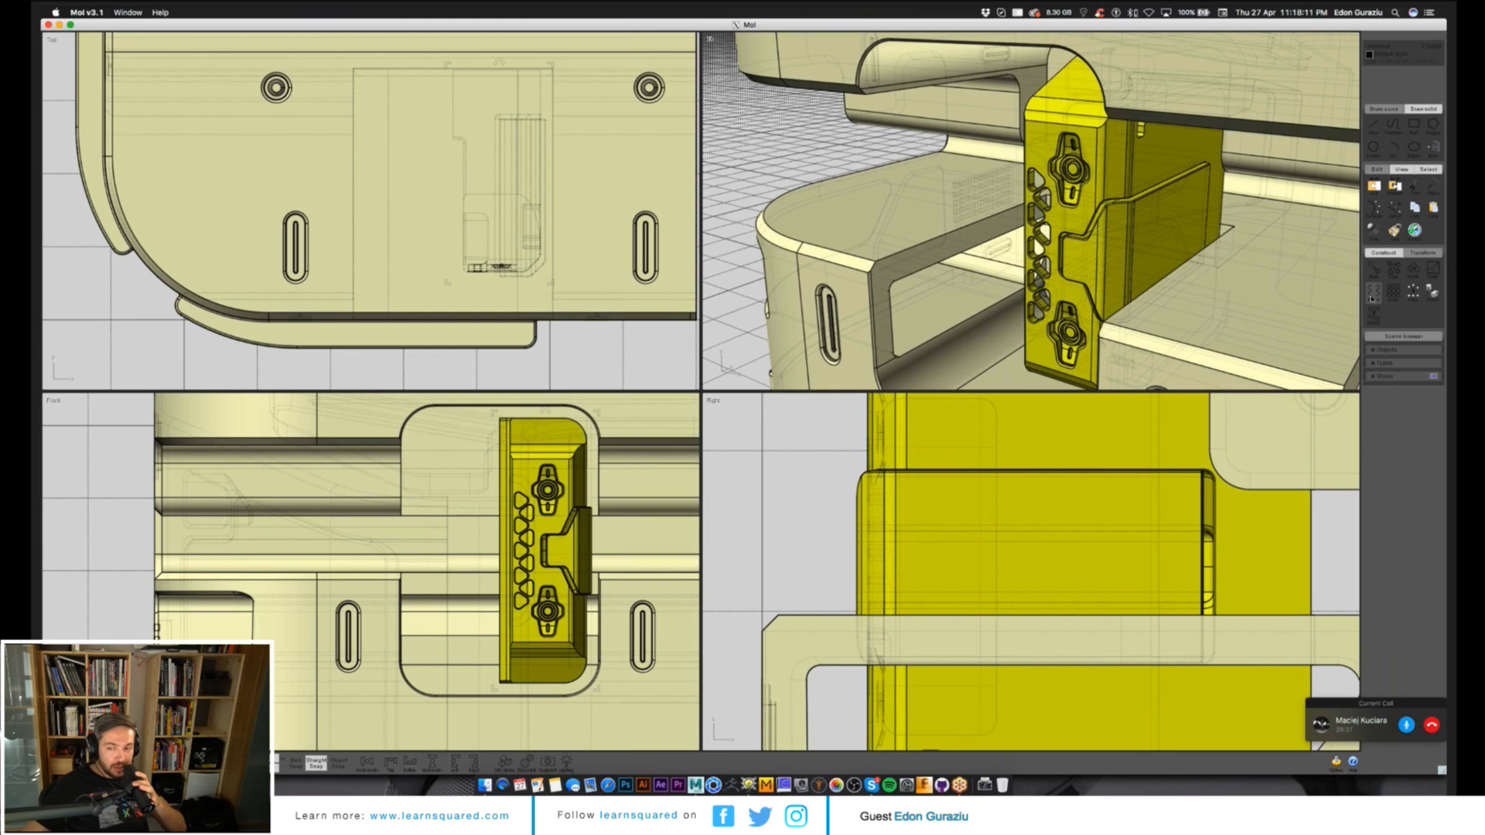
pyautogui.click(1373, 294)
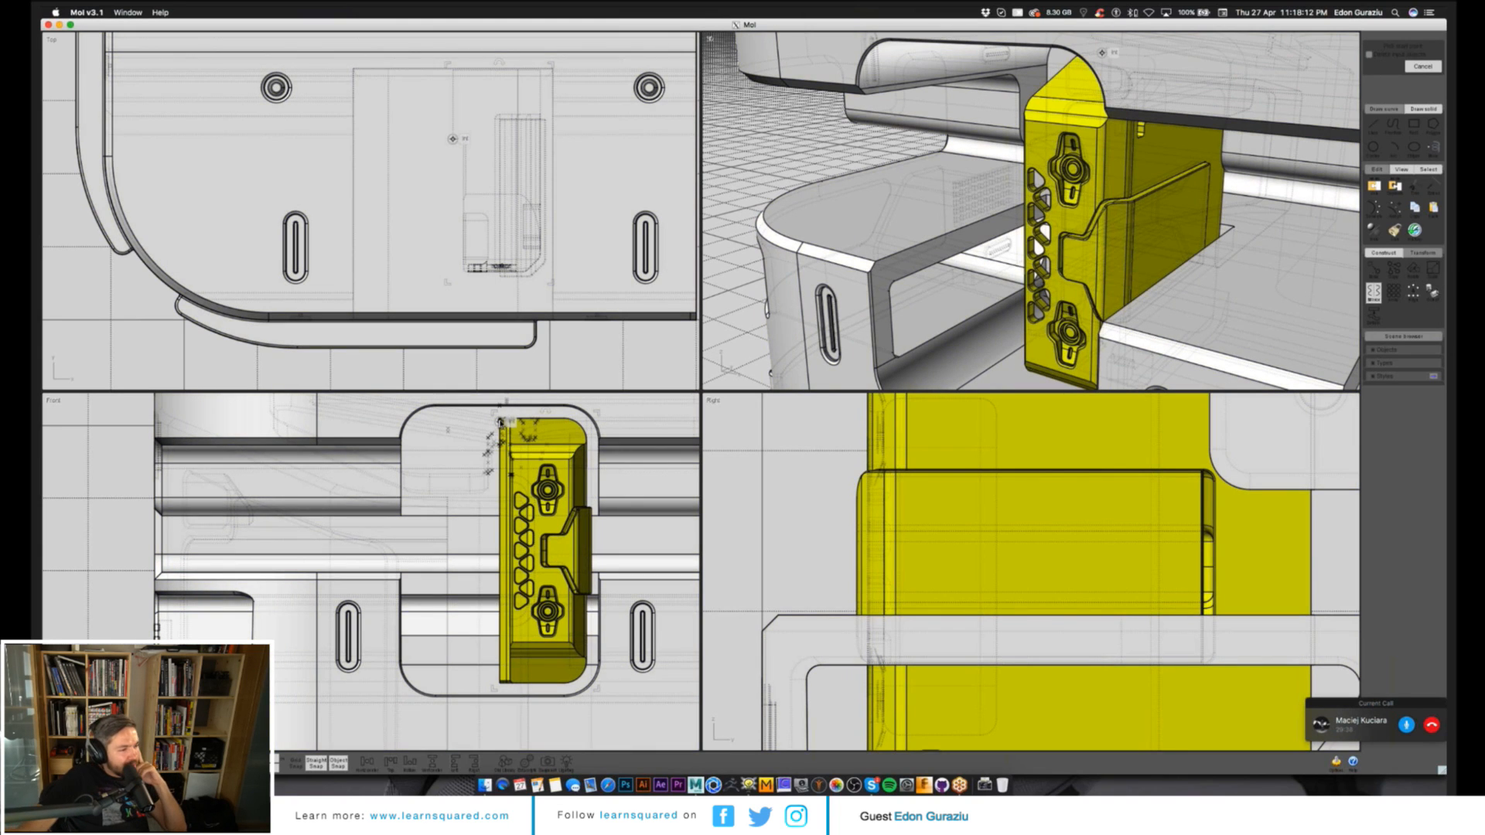
pyautogui.click(501, 422)
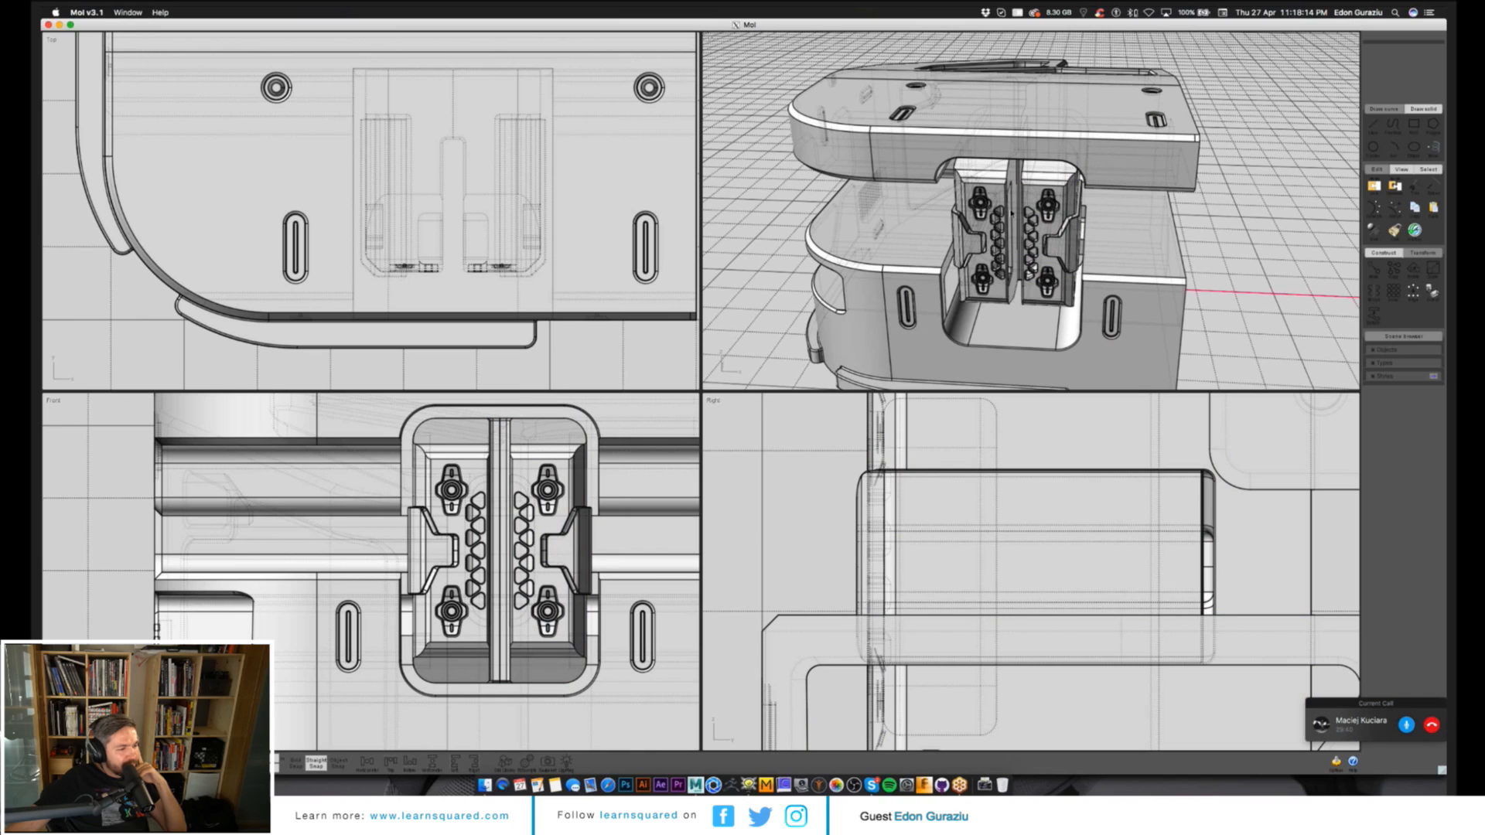
pyautogui.click(1012, 213)
pyautogui.moveTo(1012, 213); pyautogui.dragTo(1352, 682, button='right')
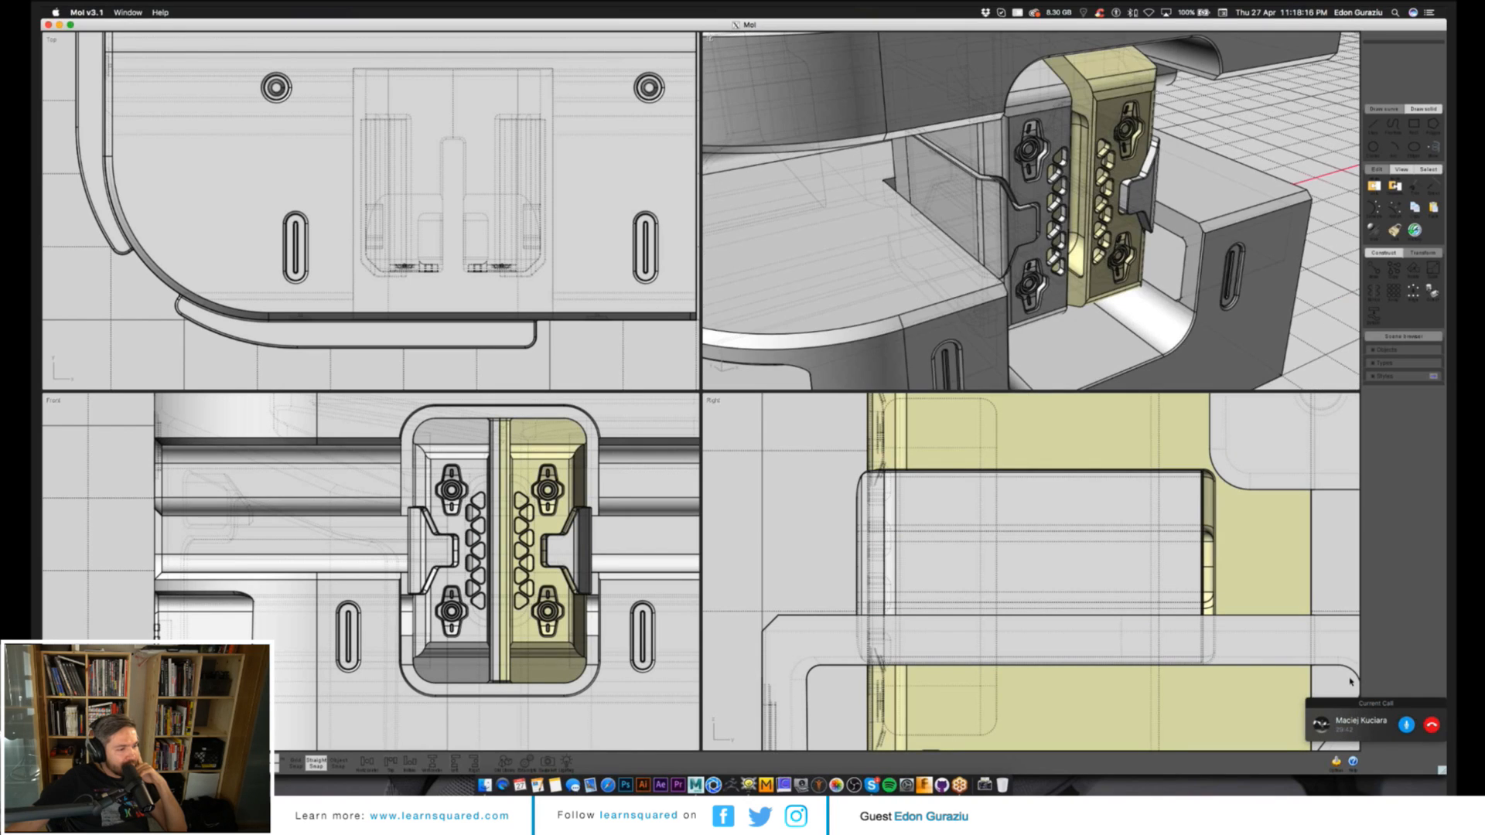
# Check the available unit systems in the general options without changing the setting.
pyautogui.click(1336, 761)
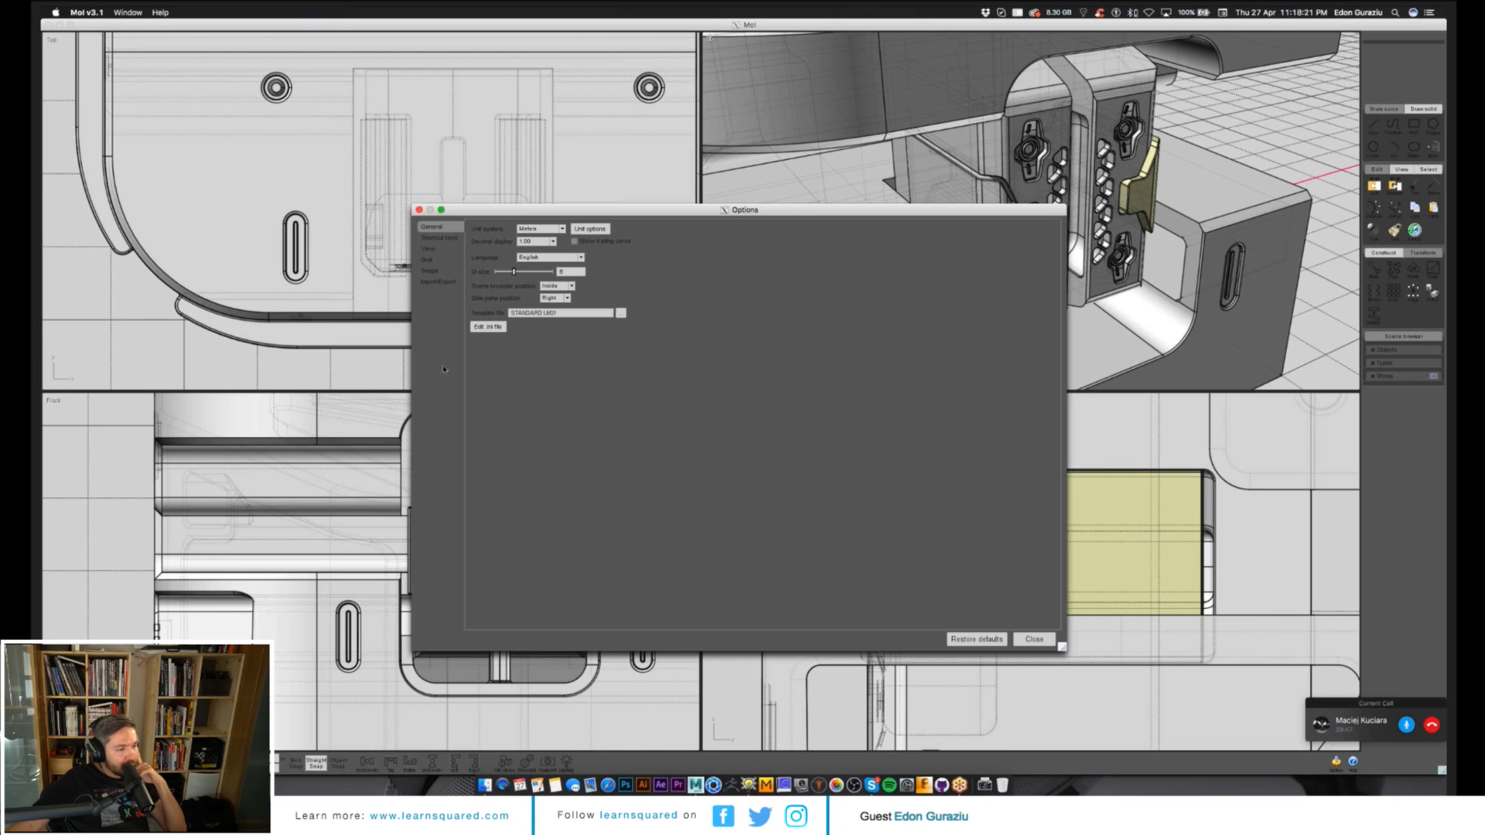
pyautogui.click(541, 229)
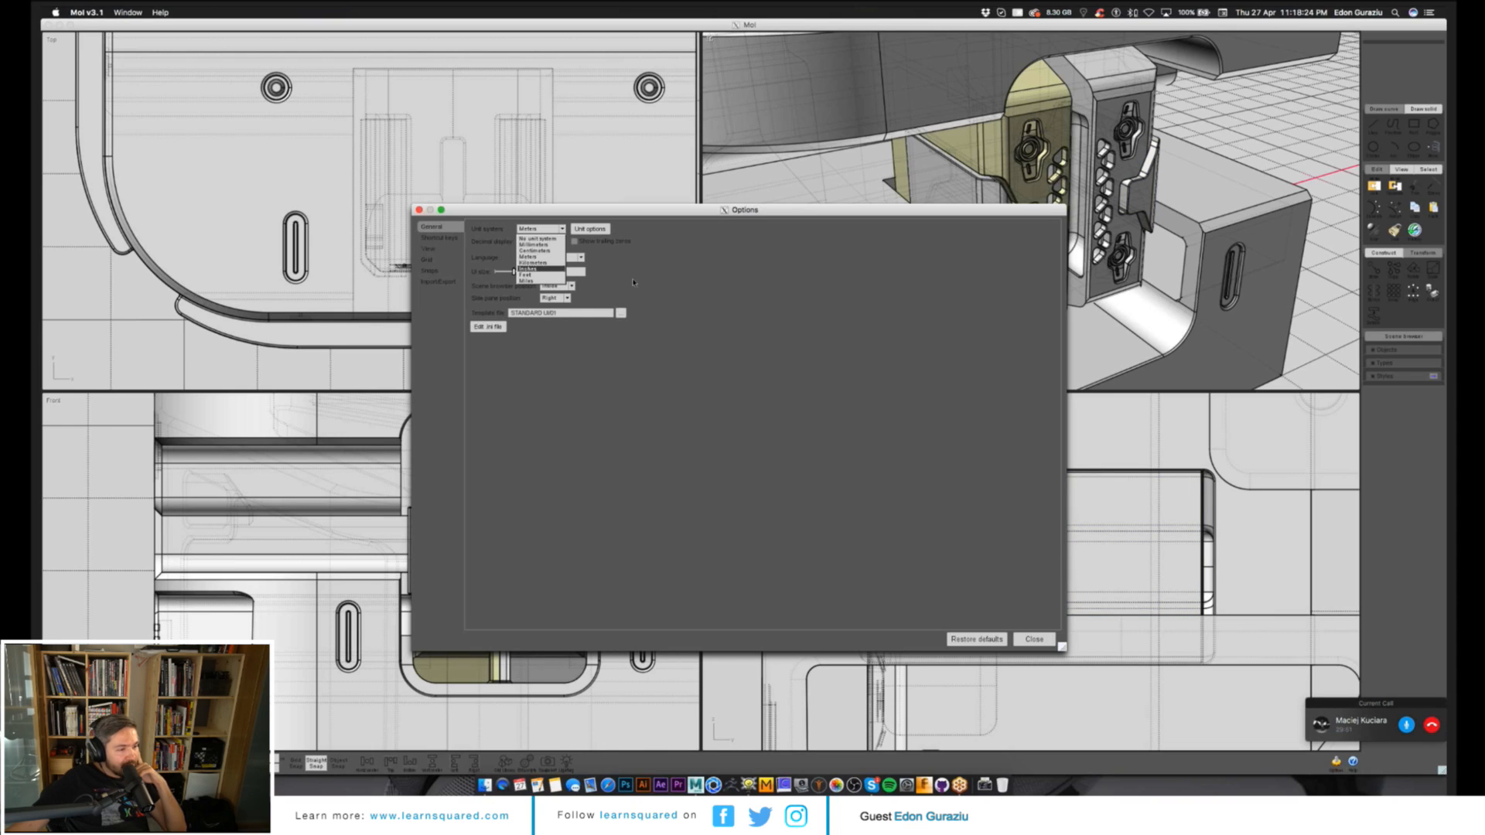
pyautogui.click(632, 282)
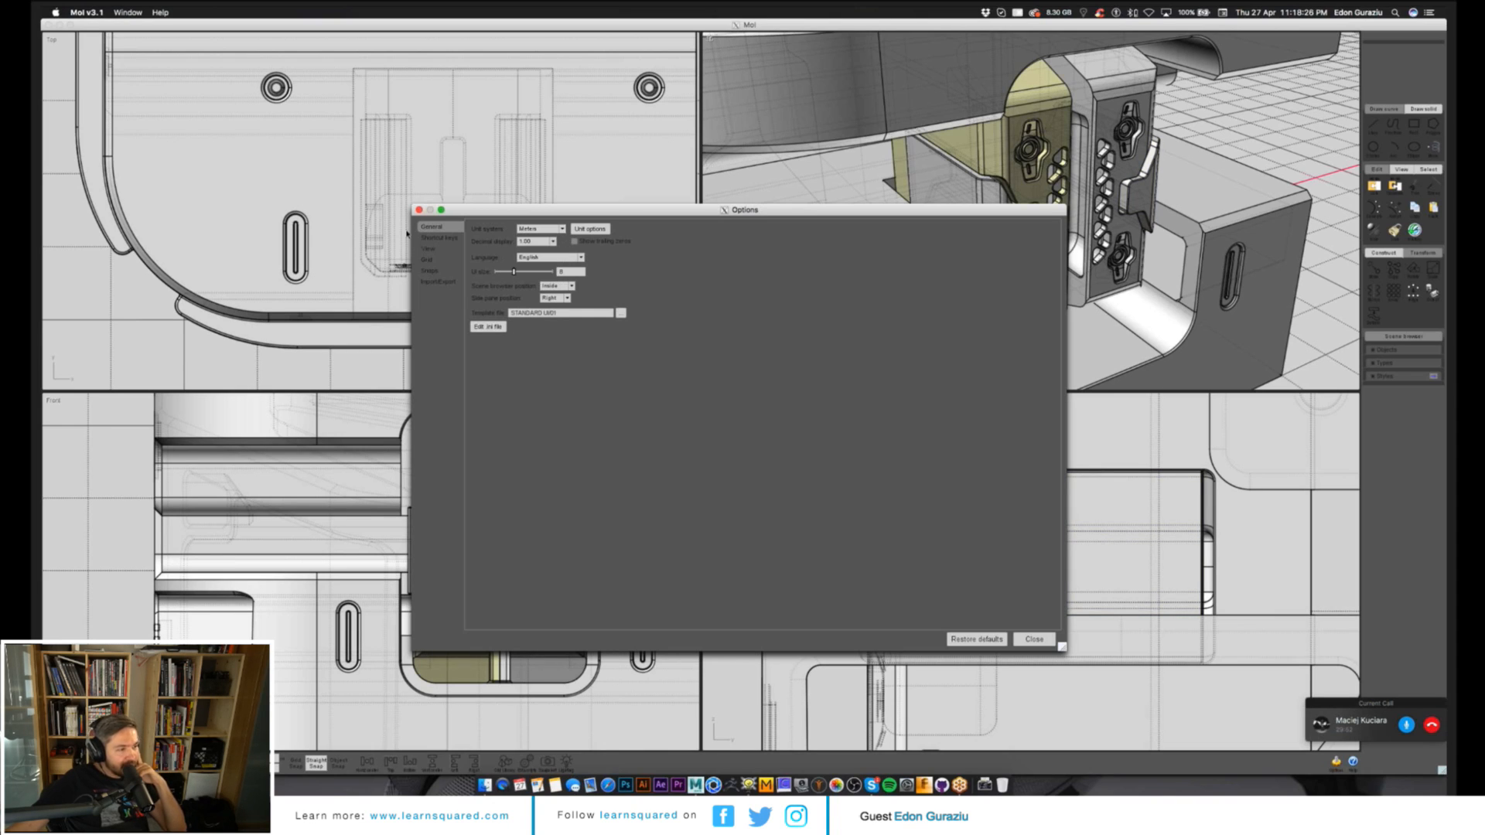
pyautogui.click(421, 216)
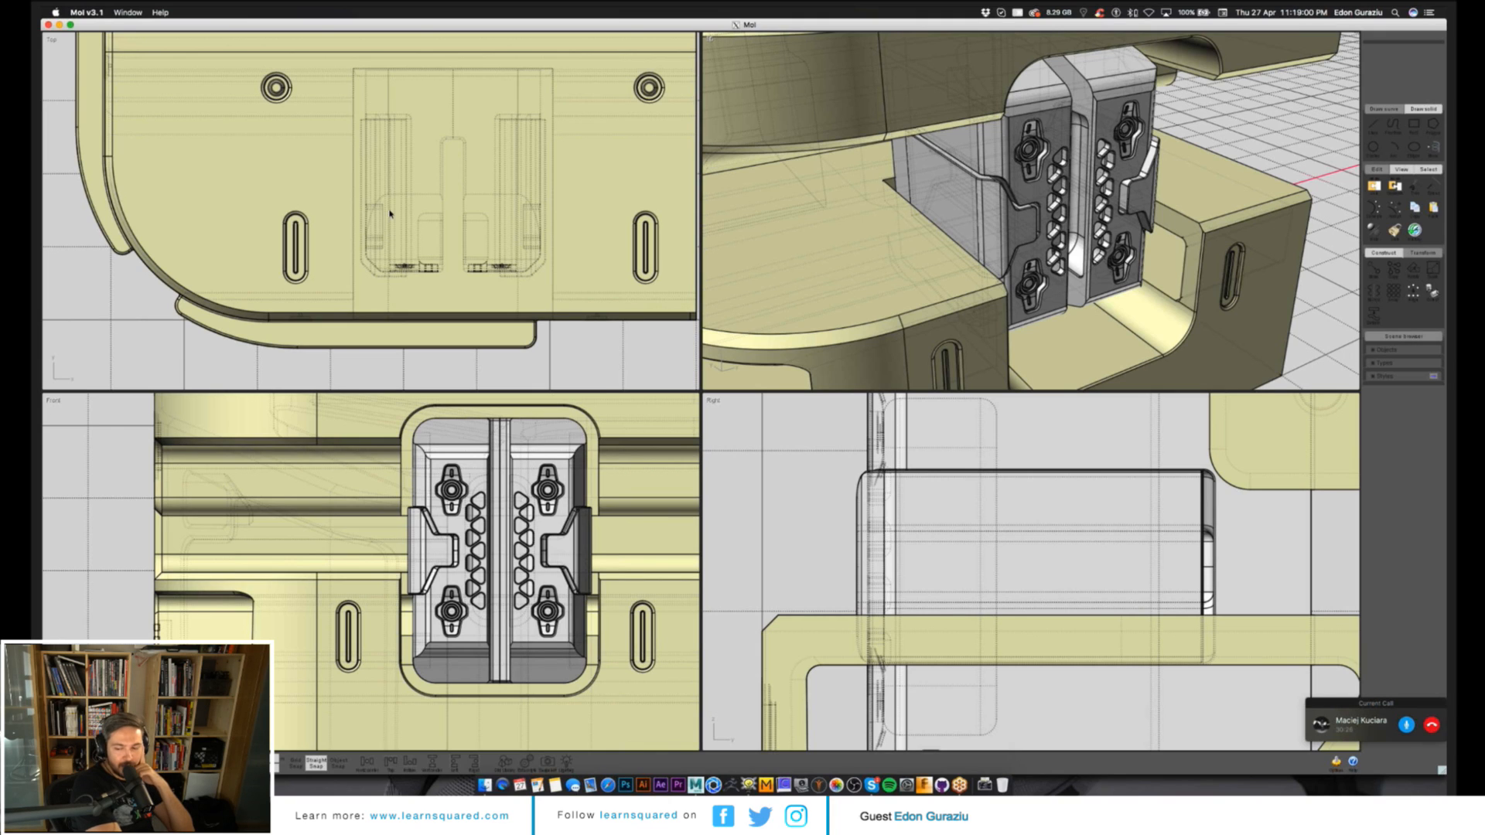
pyautogui.click(1286, 96)
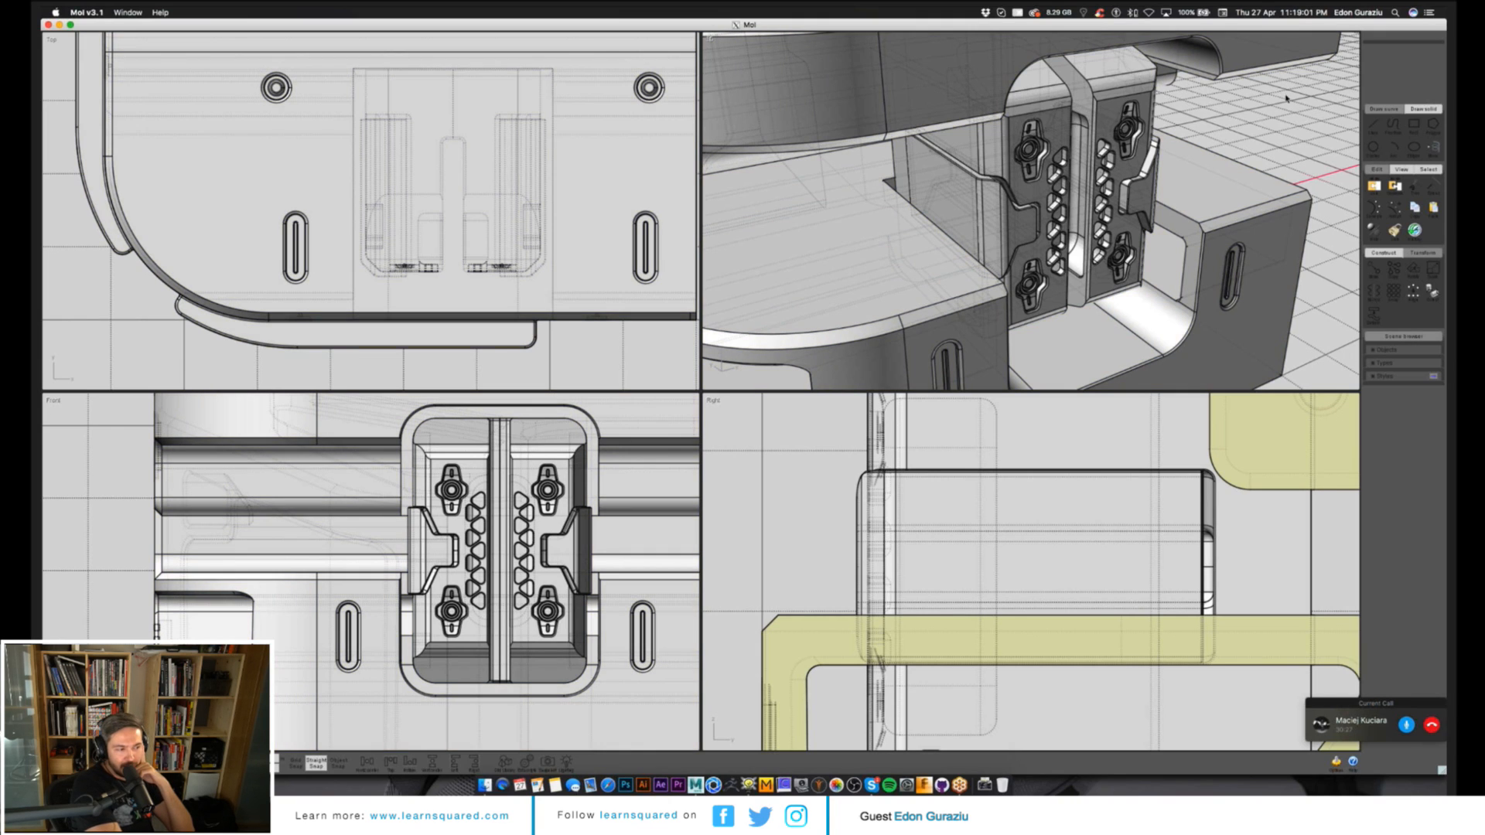
pyautogui.moveTo(1286, 98); pyautogui.dragTo(1098, 155, button='right')
pyautogui.click(1075, 221)
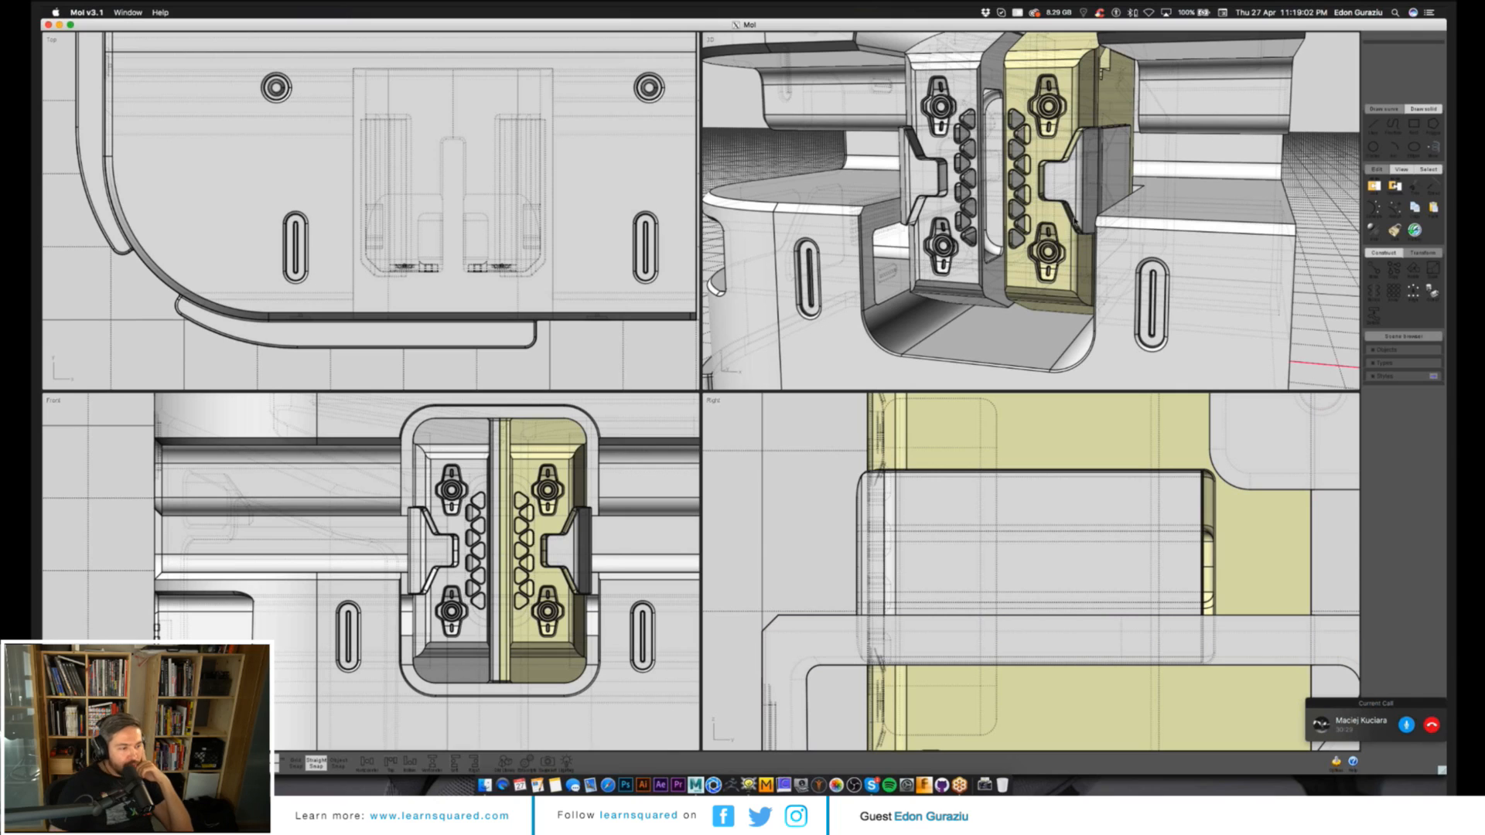
pyautogui.press('Home')
pyautogui.click(1056, 236)
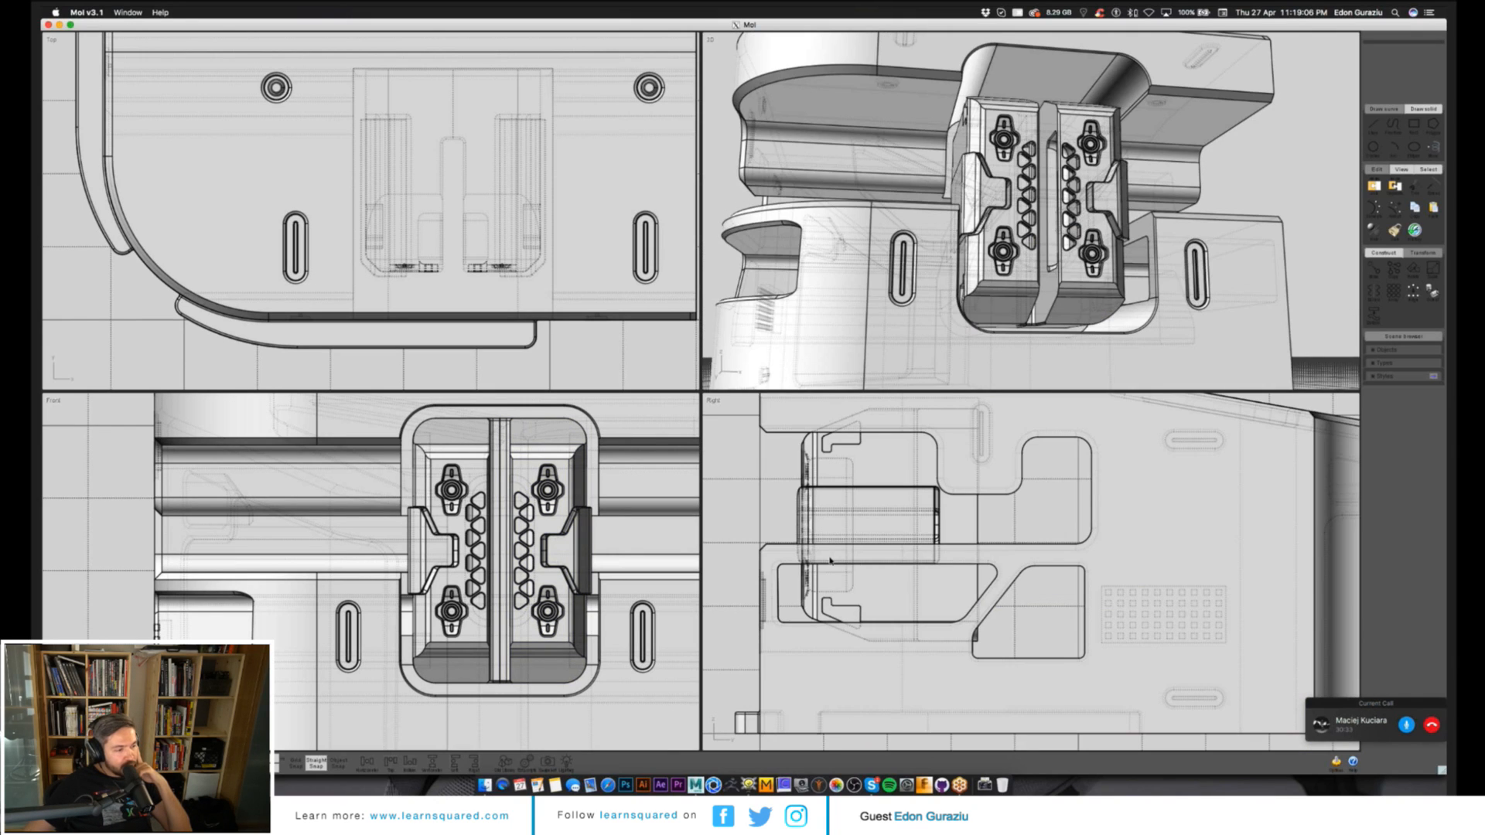
pyautogui.moveTo(831, 560); pyautogui.dragTo(851, 604, button='right')
pyautogui.click(1052, 293)
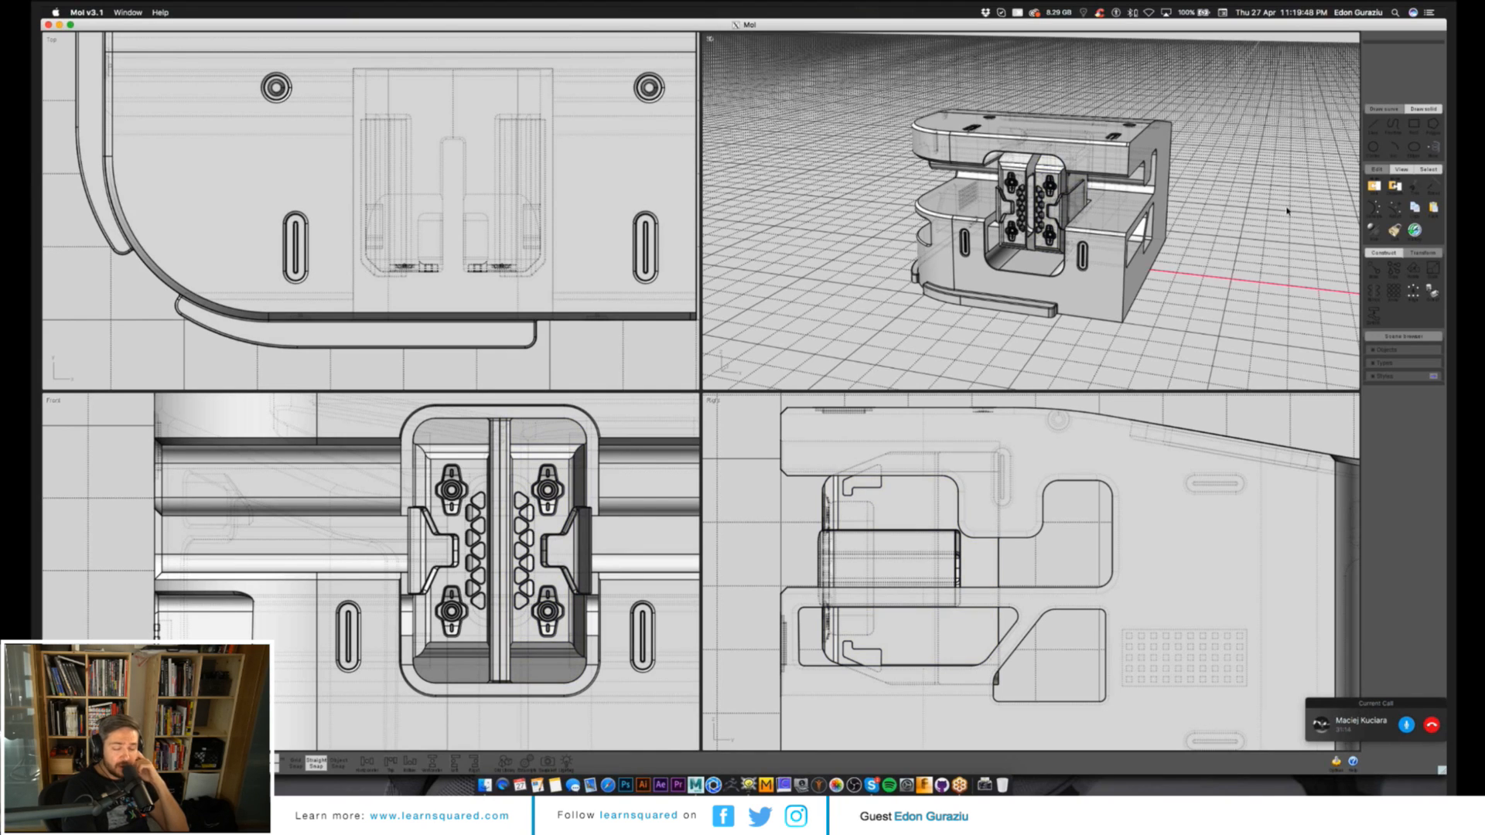
# Select the whole assembly and mirror it across the vertical line along its straight inner side edge in the front view.
pyautogui.press('super+a')
pyautogui.scroll(3, 1114, 255)
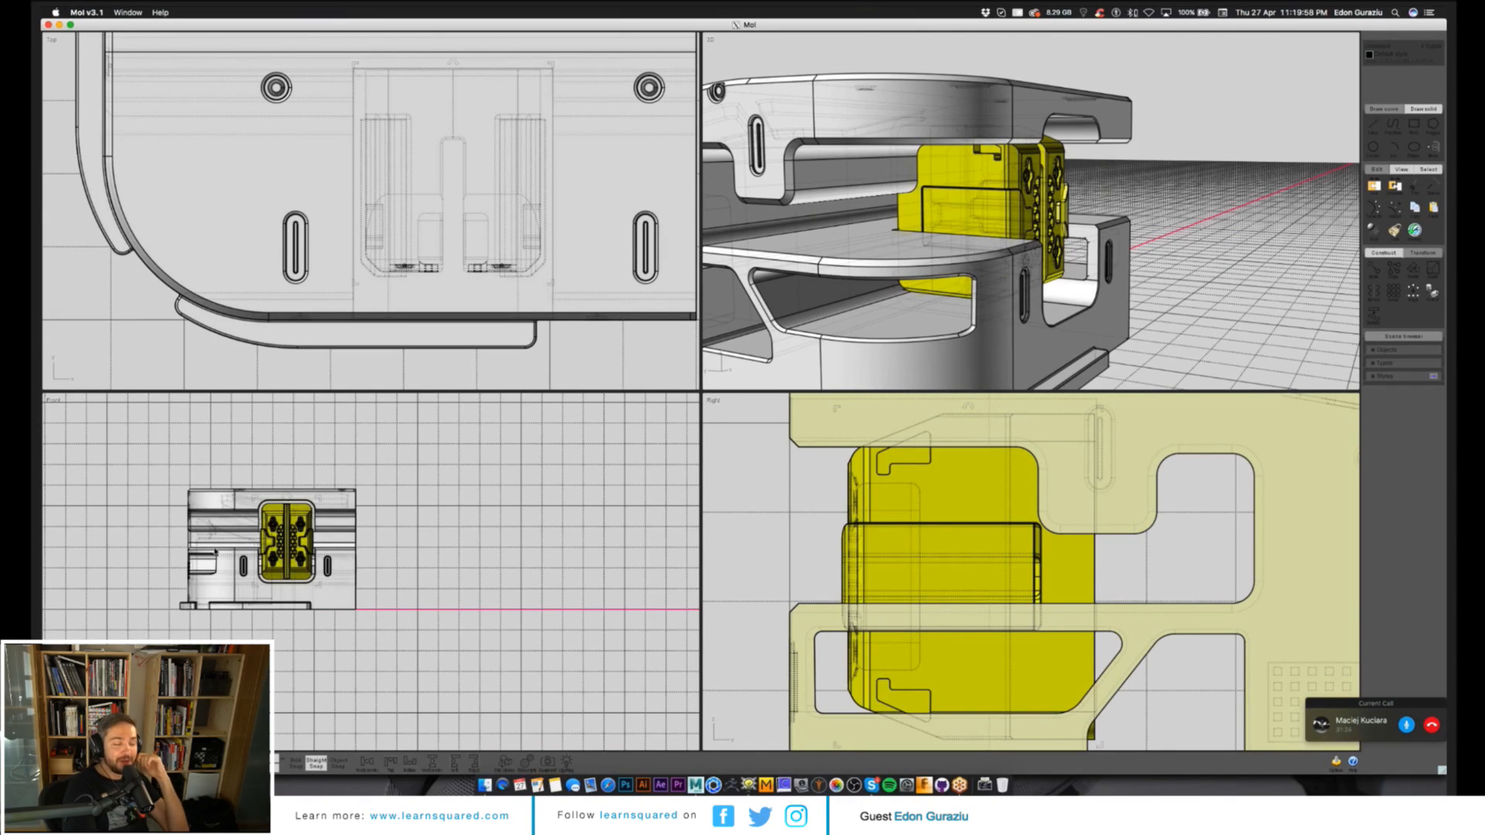
pyautogui.scroll(4, 333, 537)
pyautogui.hotkey('ctrl', 'a')
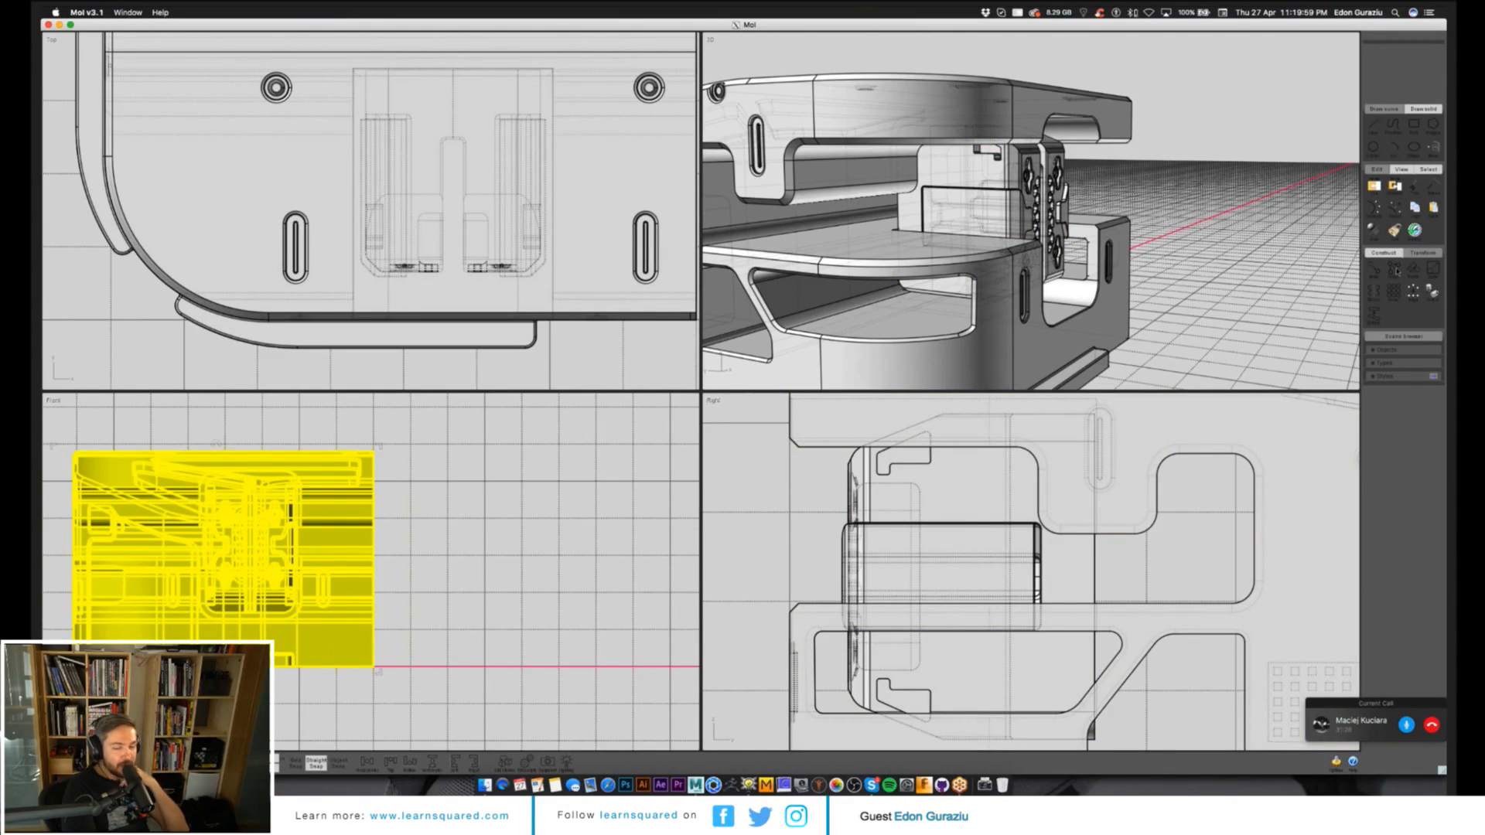
pyautogui.click(1374, 292)
pyautogui.click(373, 452)
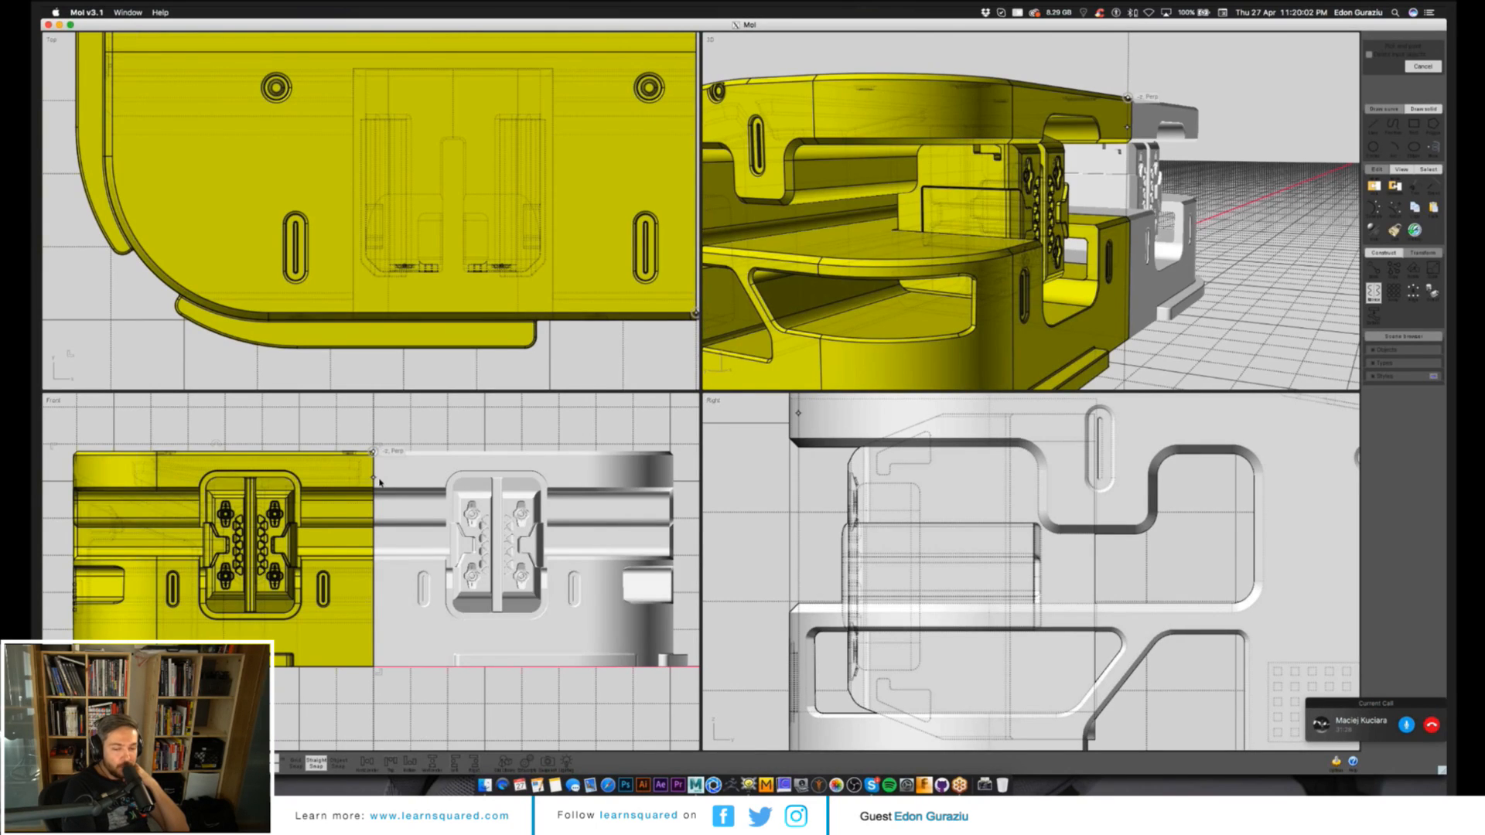
pyautogui.click(379, 483)
pyautogui.press('Escape')
pyautogui.scroll(-5, 1134, 298)
pyautogui.moveTo(1133, 298); pyautogui.dragTo(816, 409, button='right')
pyautogui.scroll(3, 1018, 272)
pyautogui.rightClick(1017, 272)
pyautogui.press('Escape')
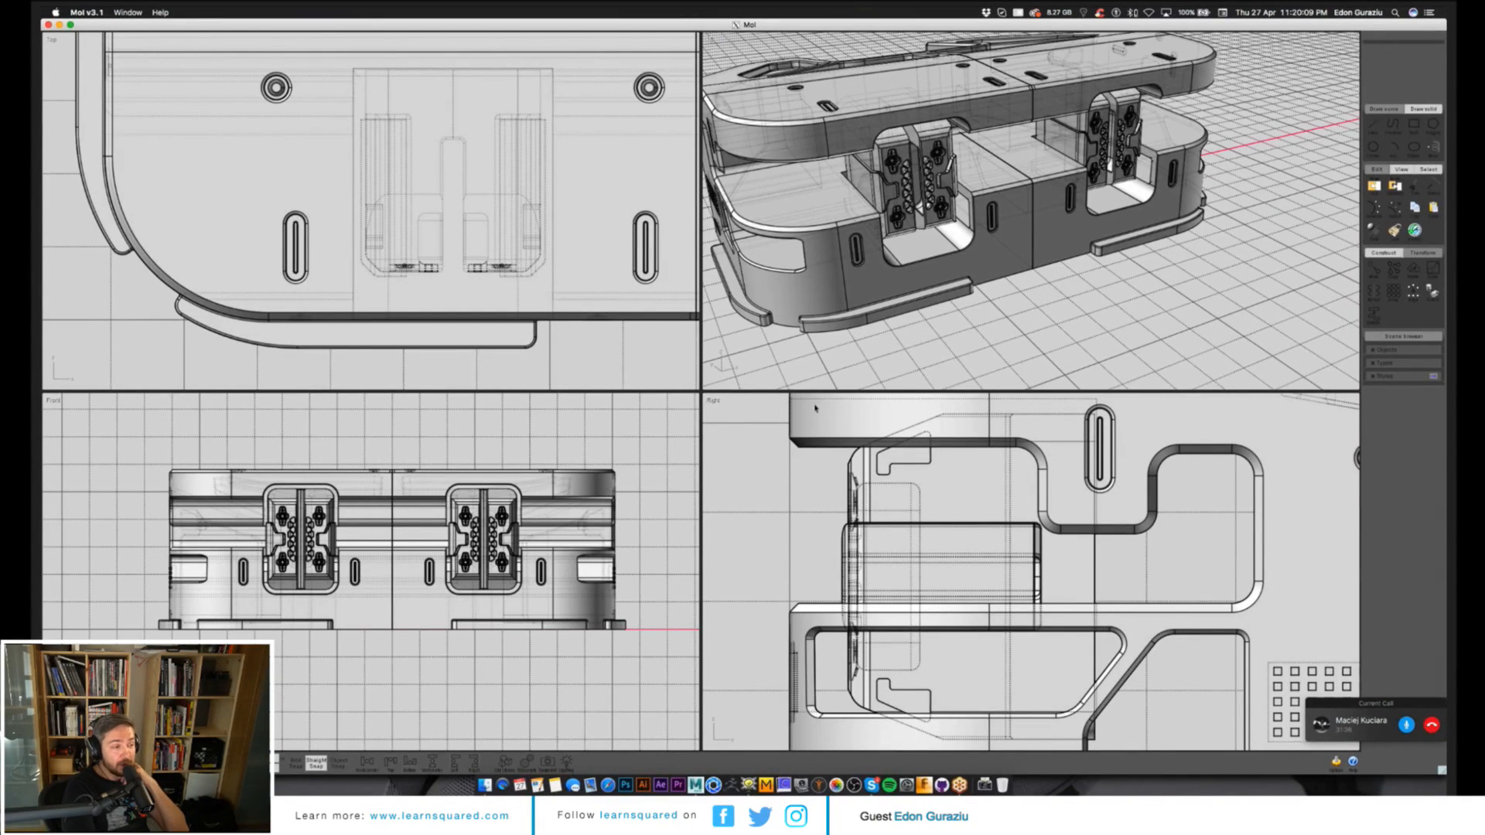
# Draw a centre rectangle in the front view where the mirror seam meets the base's lower edge.
pyautogui.moveTo(411, 619); pyautogui.dragTo(441, 607, button='right')
pyautogui.press('r')
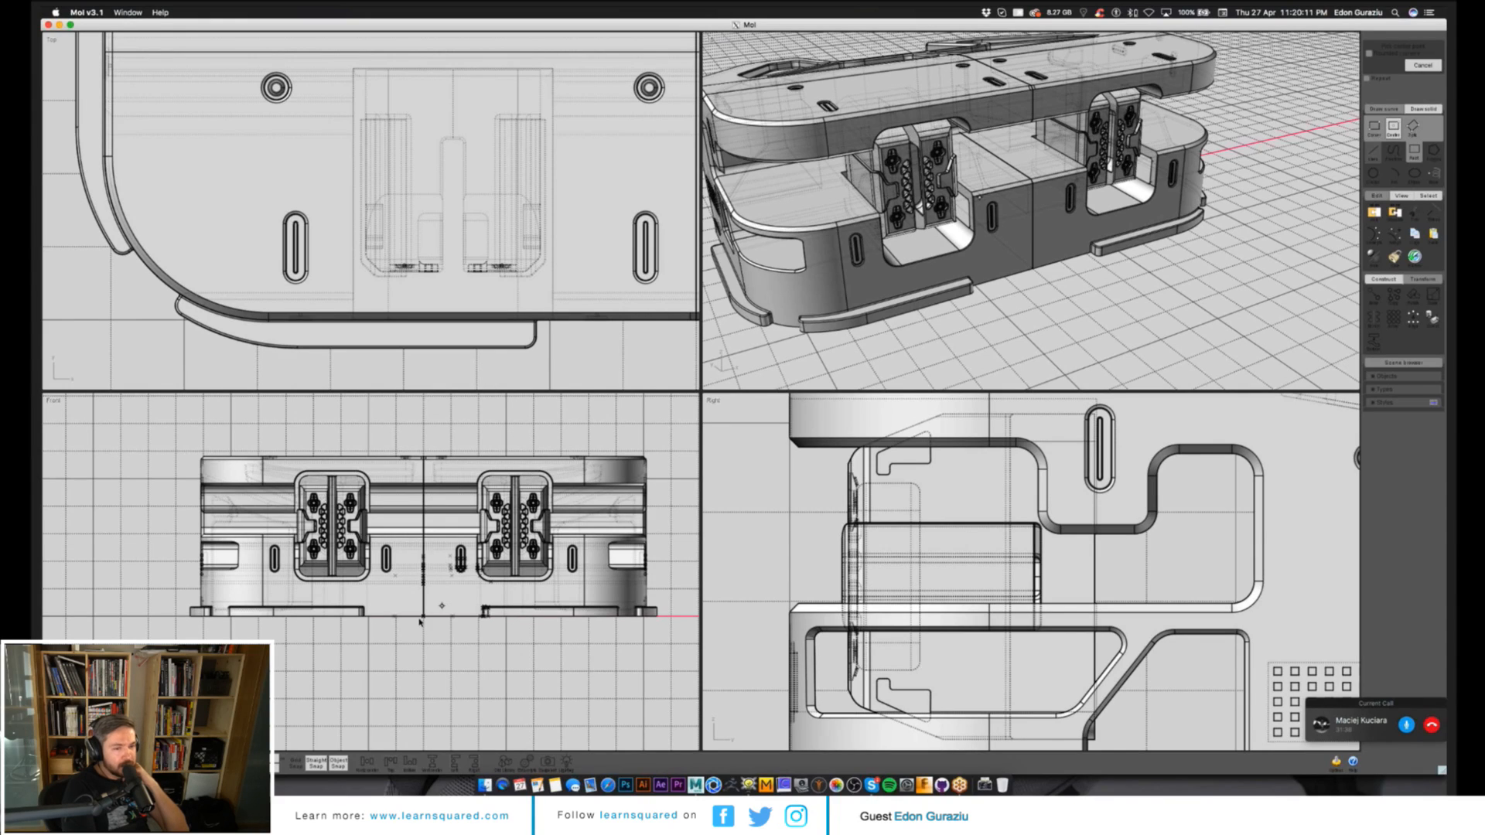
pyautogui.click(422, 618)
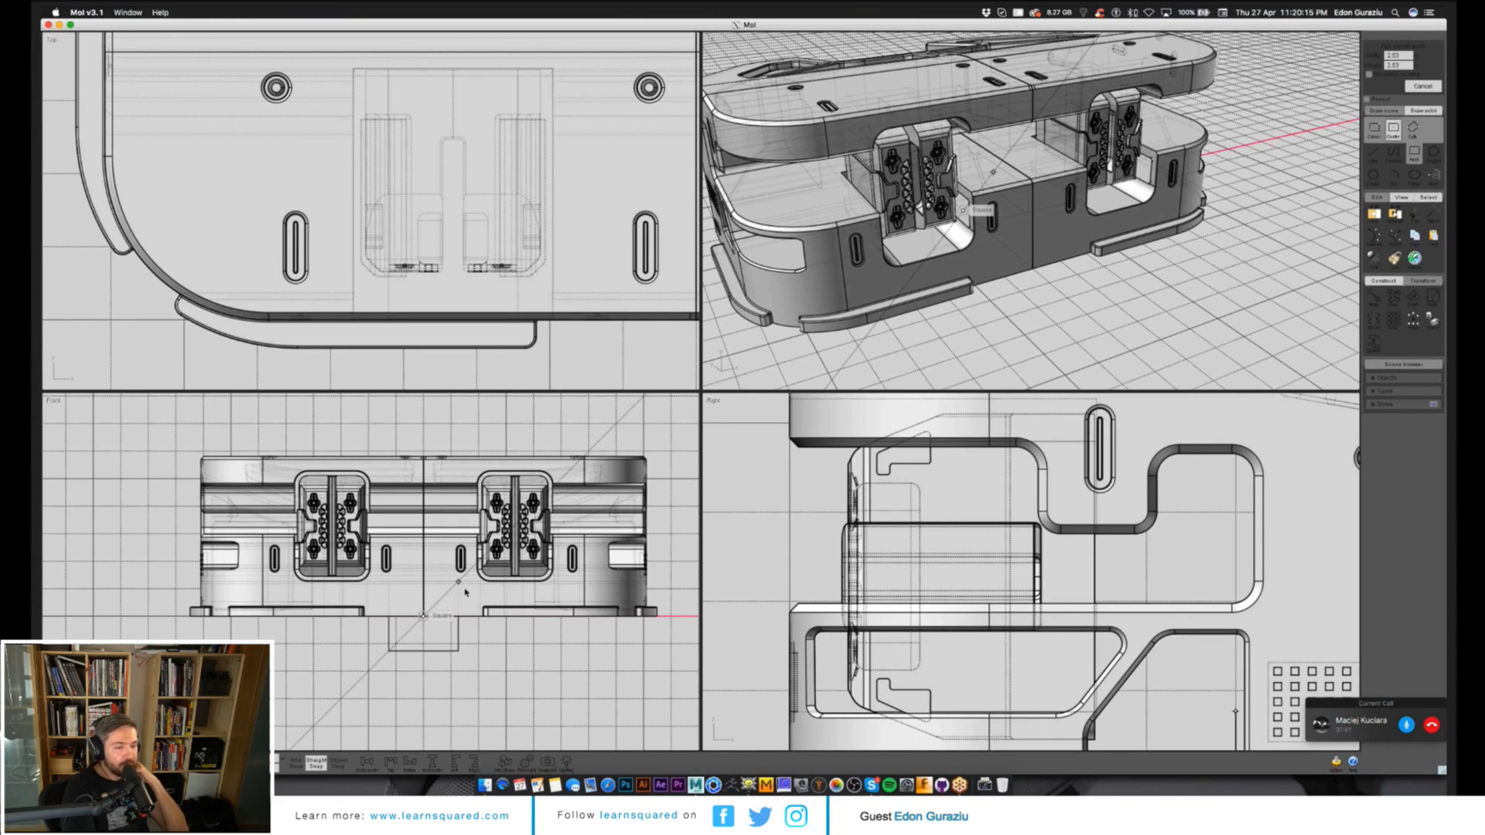
pyautogui.click(468, 586)
pyautogui.scroll(3, 453, 629)
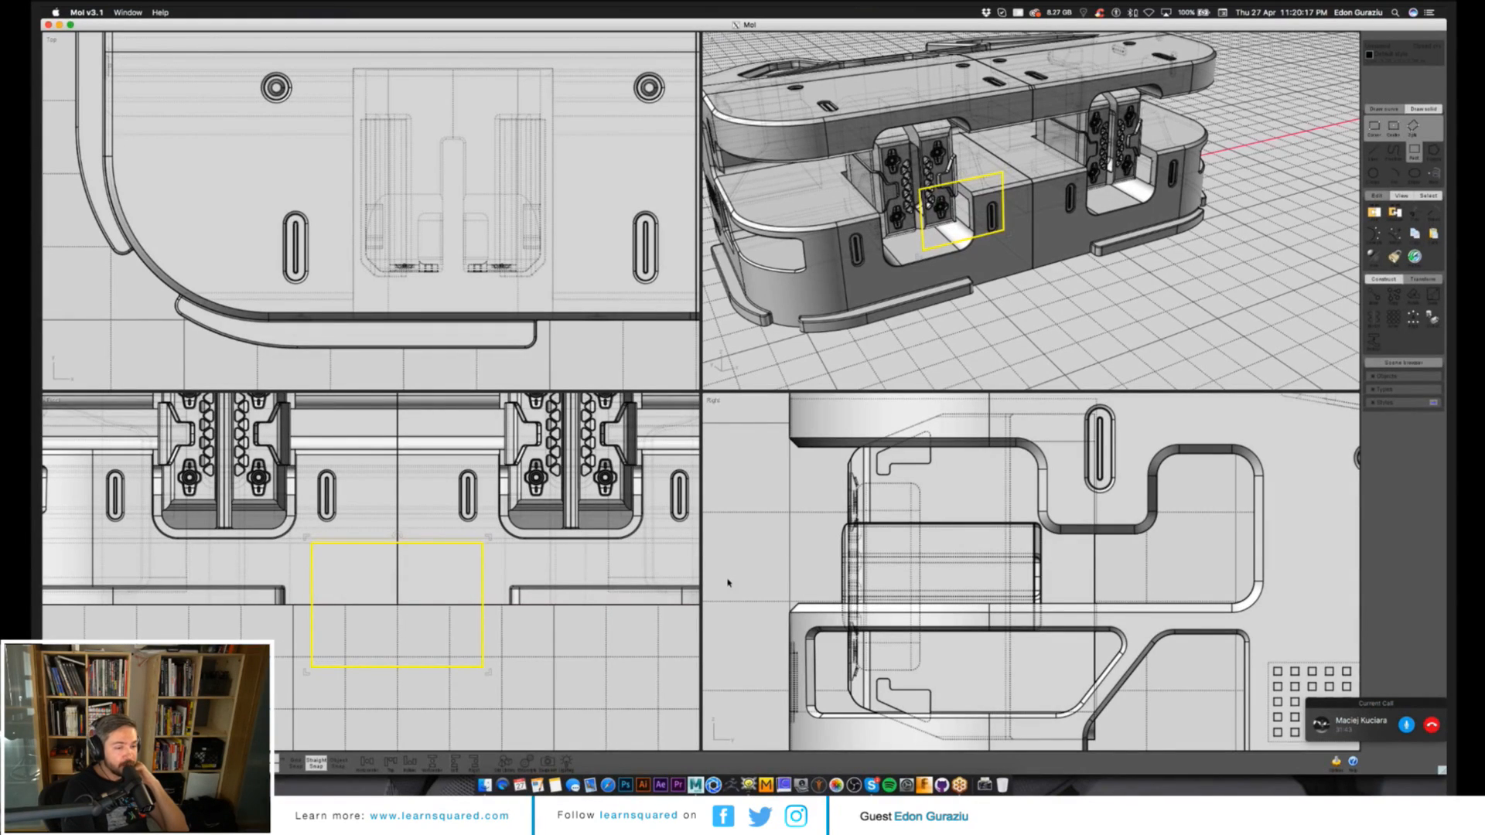
# Fillet the two upper corners of the rectangle with a circular shape.
pyautogui.click(1383, 280)
pyautogui.click(1393, 297)
pyautogui.moveTo(536, 515); pyautogui.dragTo(304, 585)
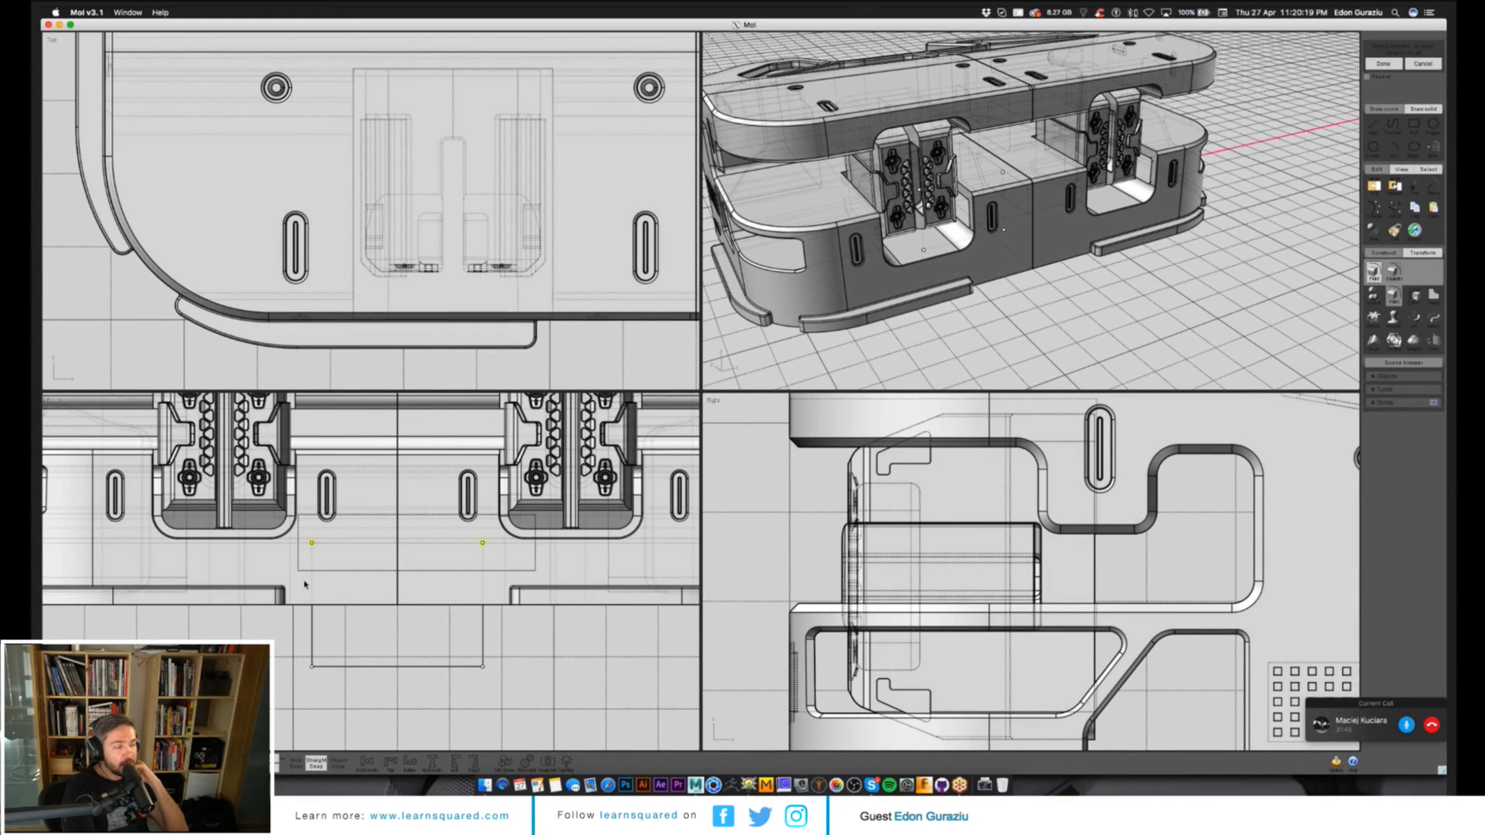
pyautogui.rightClick(503, 562)
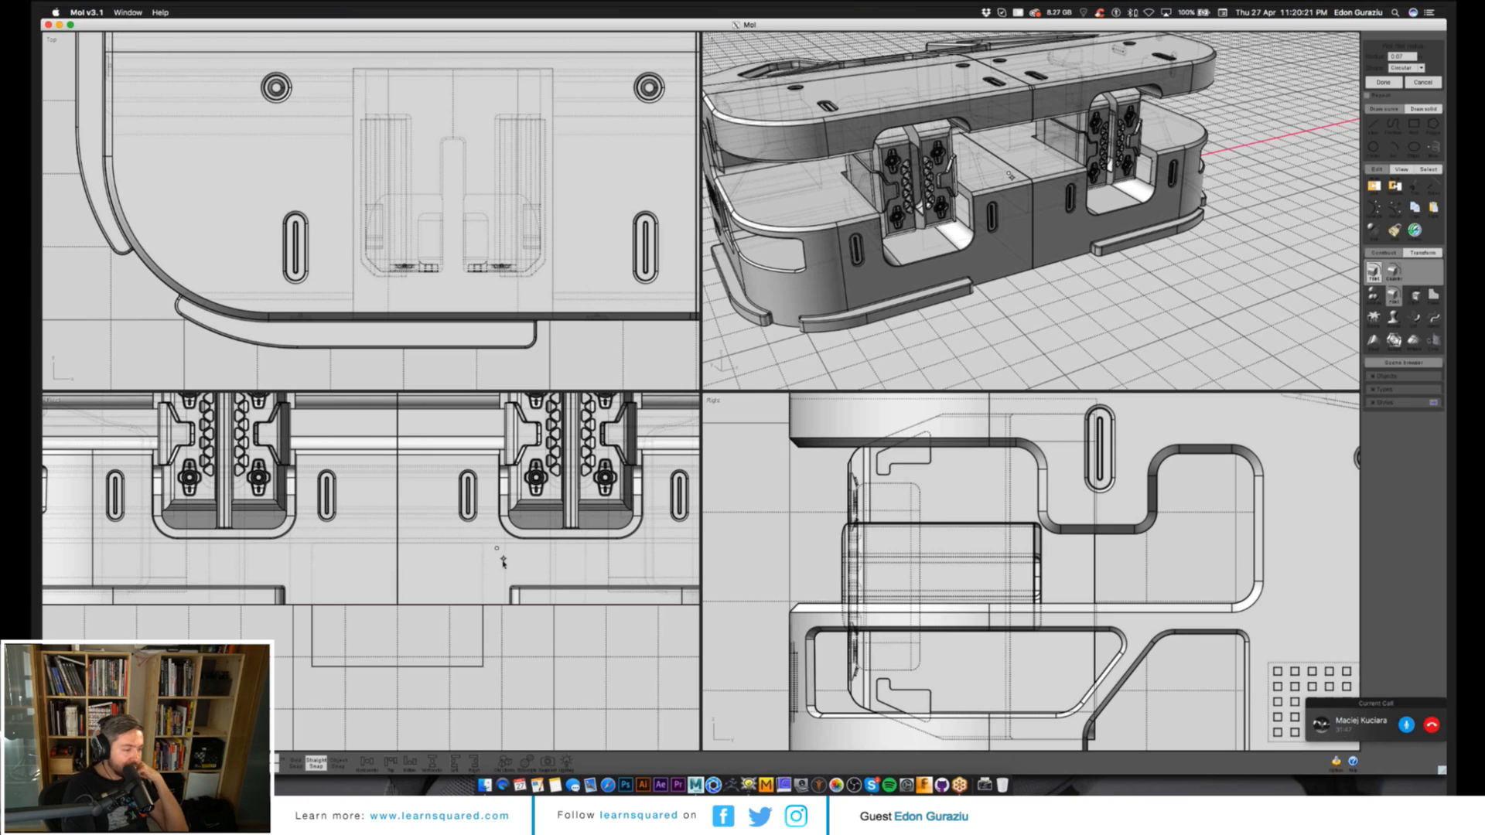
pyautogui.press('Return')
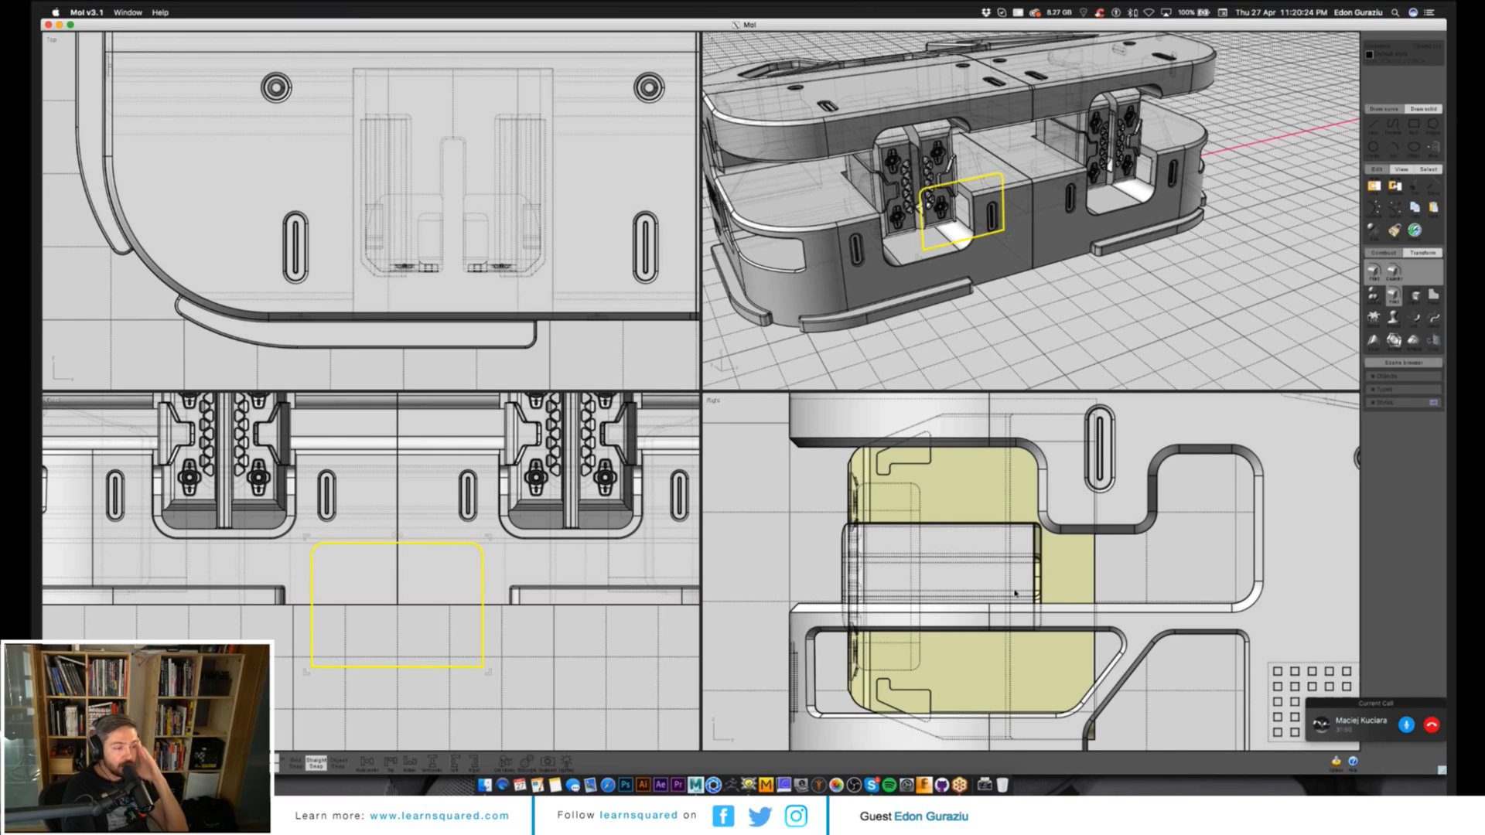
# Cut the rounded rectangle through the mirrored base to open a notch at the middle of its lower edge.
pyautogui.scroll(-10, 1016, 593)
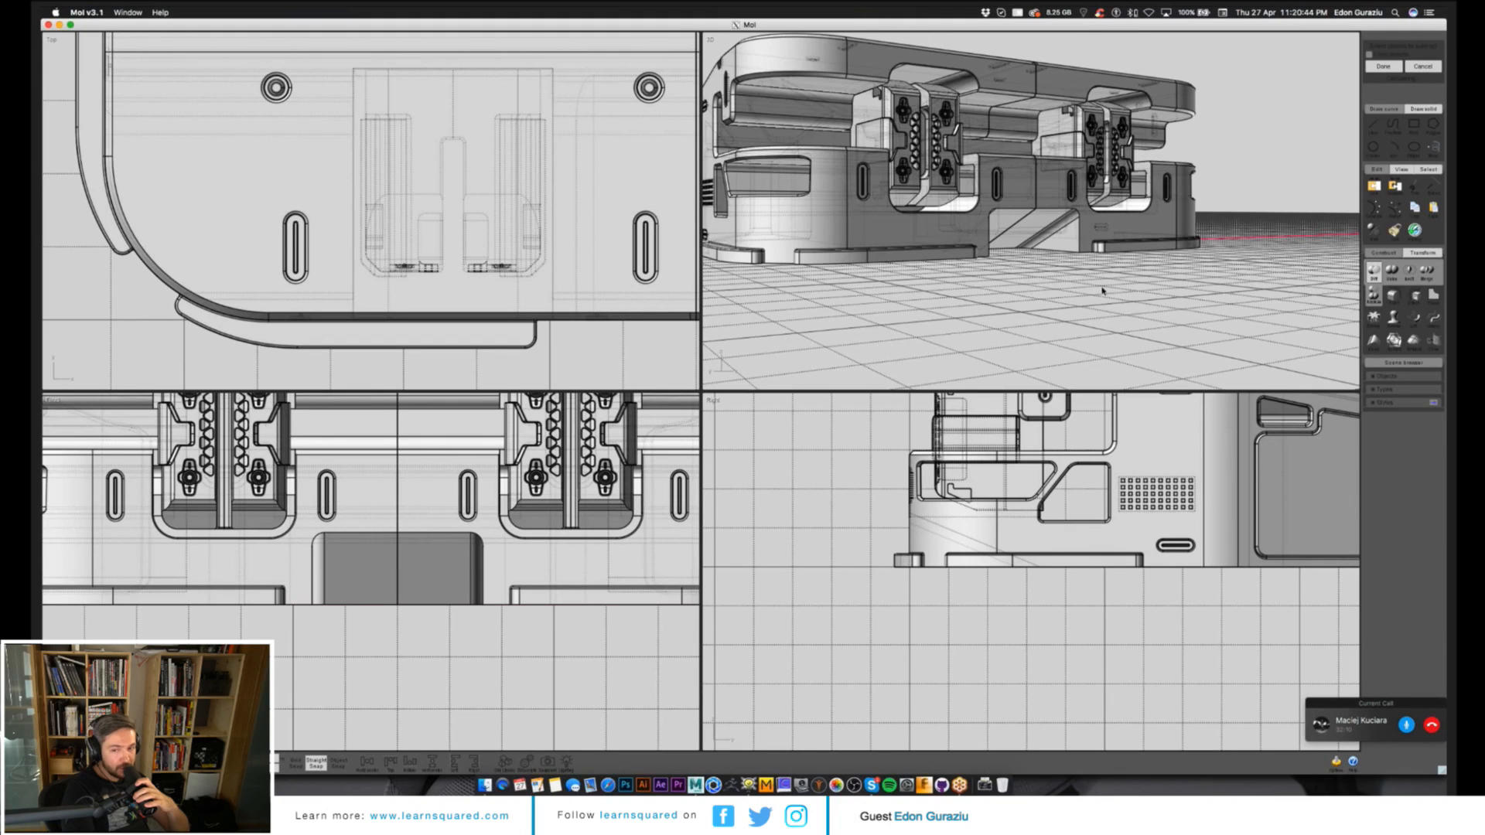
pyautogui.moveTo(1102, 290); pyautogui.dragTo(944, 231, button='right')
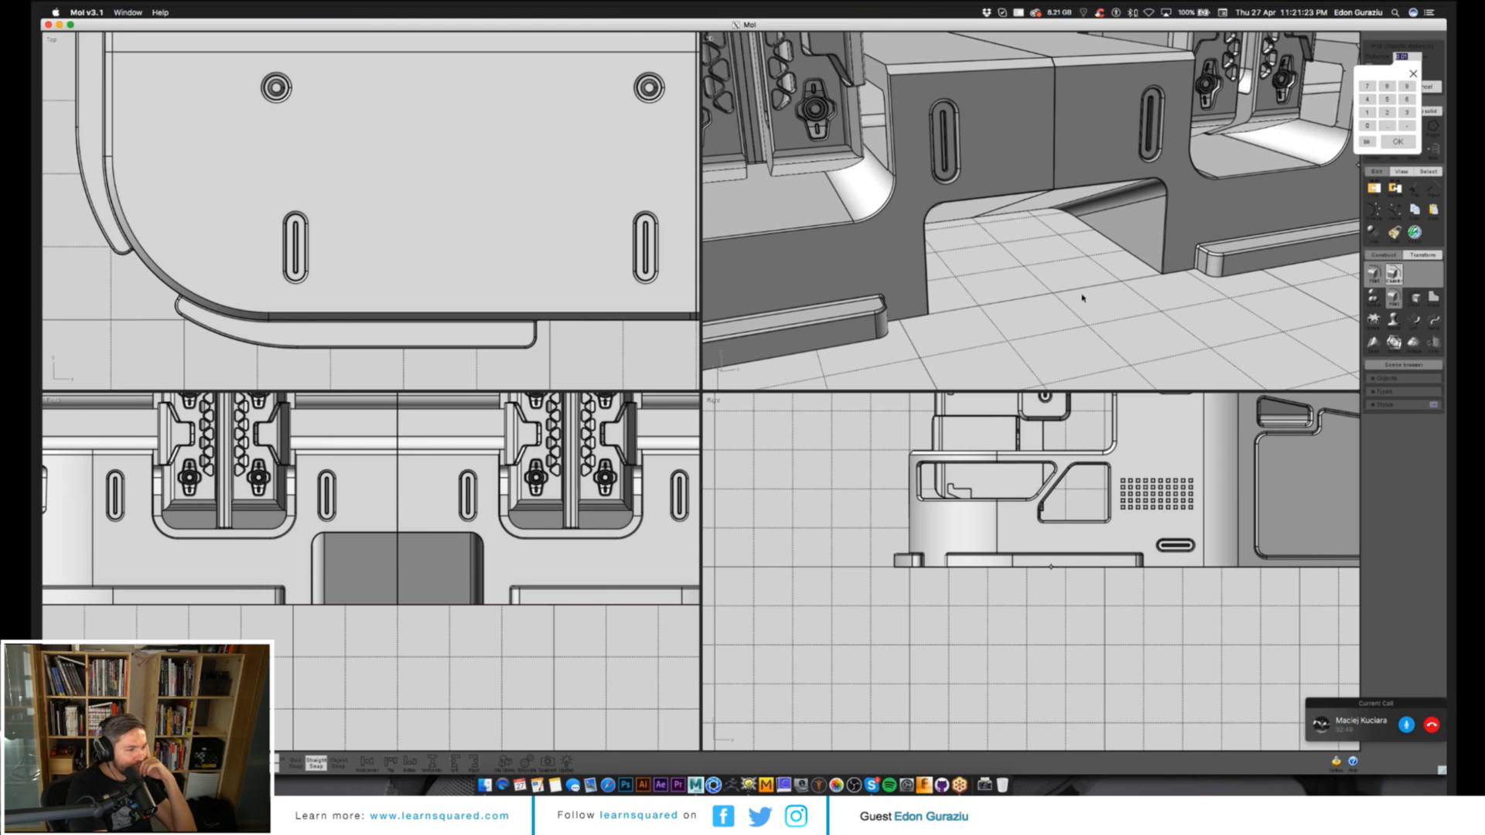
# Set the chamfer distance to 0.1 and apply it to the edges of the central notch.
pyautogui.scroll(-5, 1082, 297)
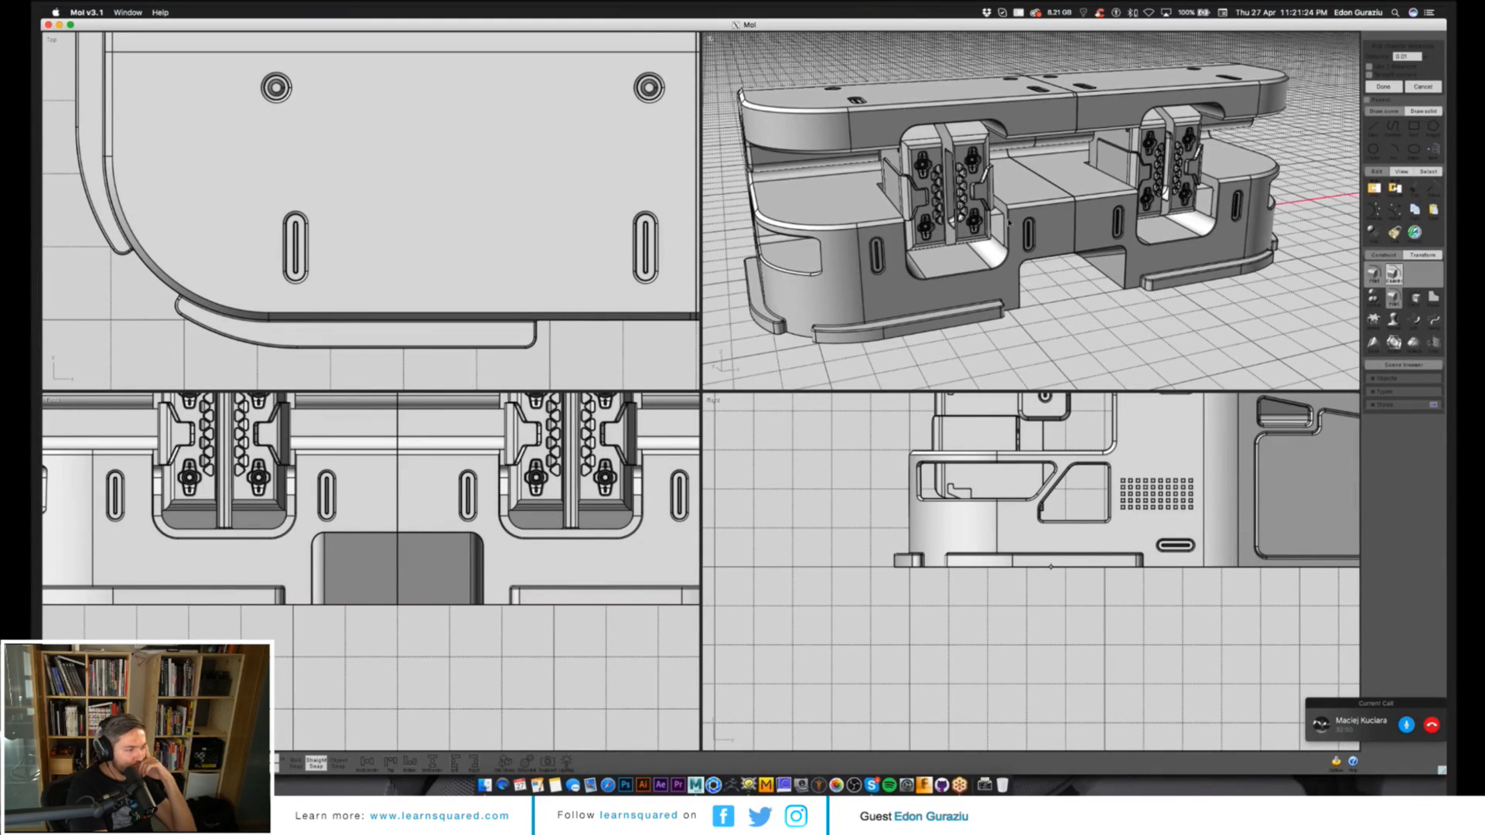
pyautogui.scroll(-5, 1009, 222)
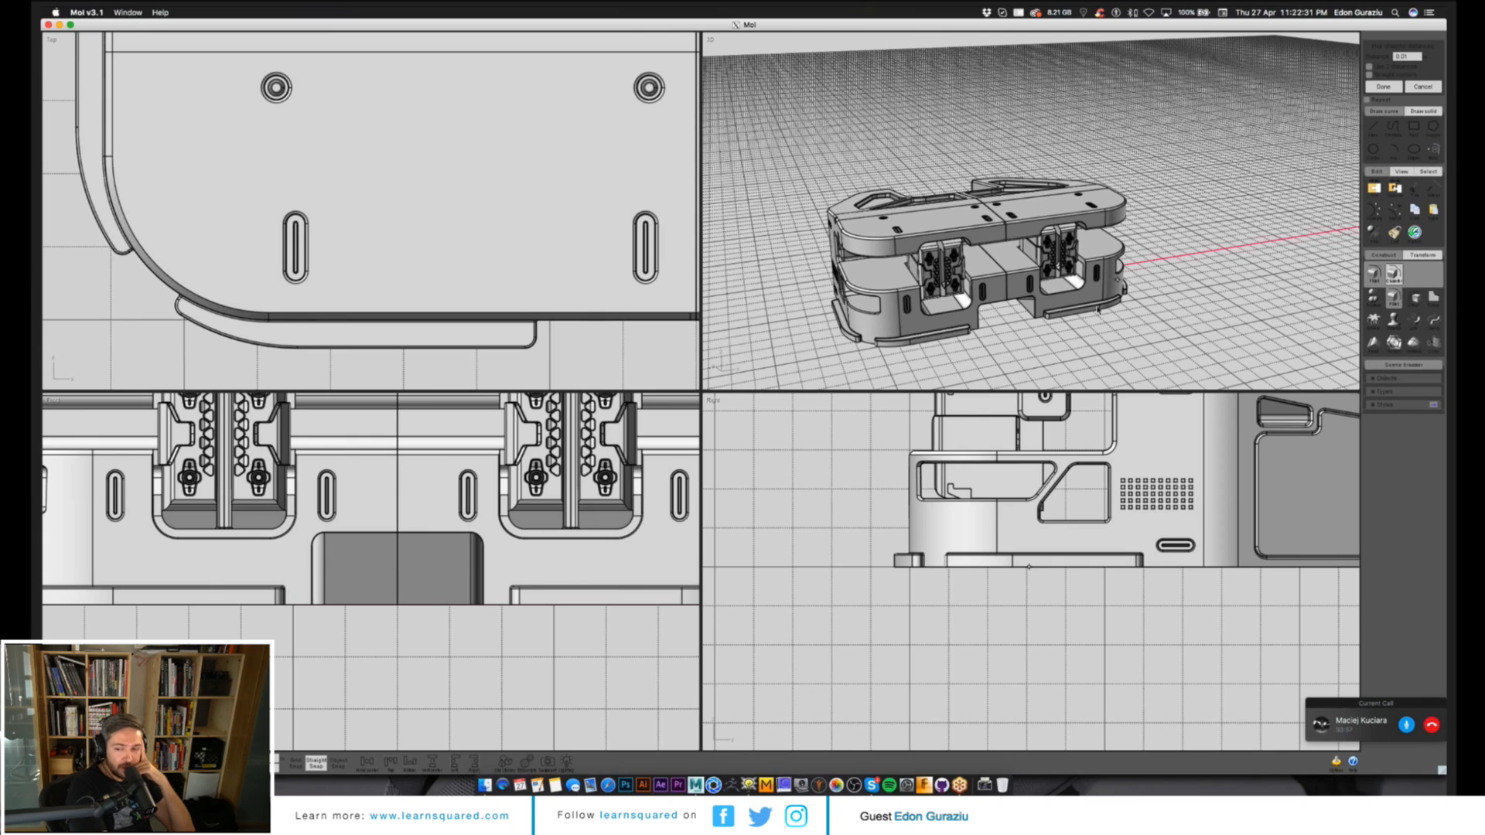
pyautogui.scroll(3, 1099, 310)
pyautogui.click(1406, 57)
pyautogui.click(1367, 126)
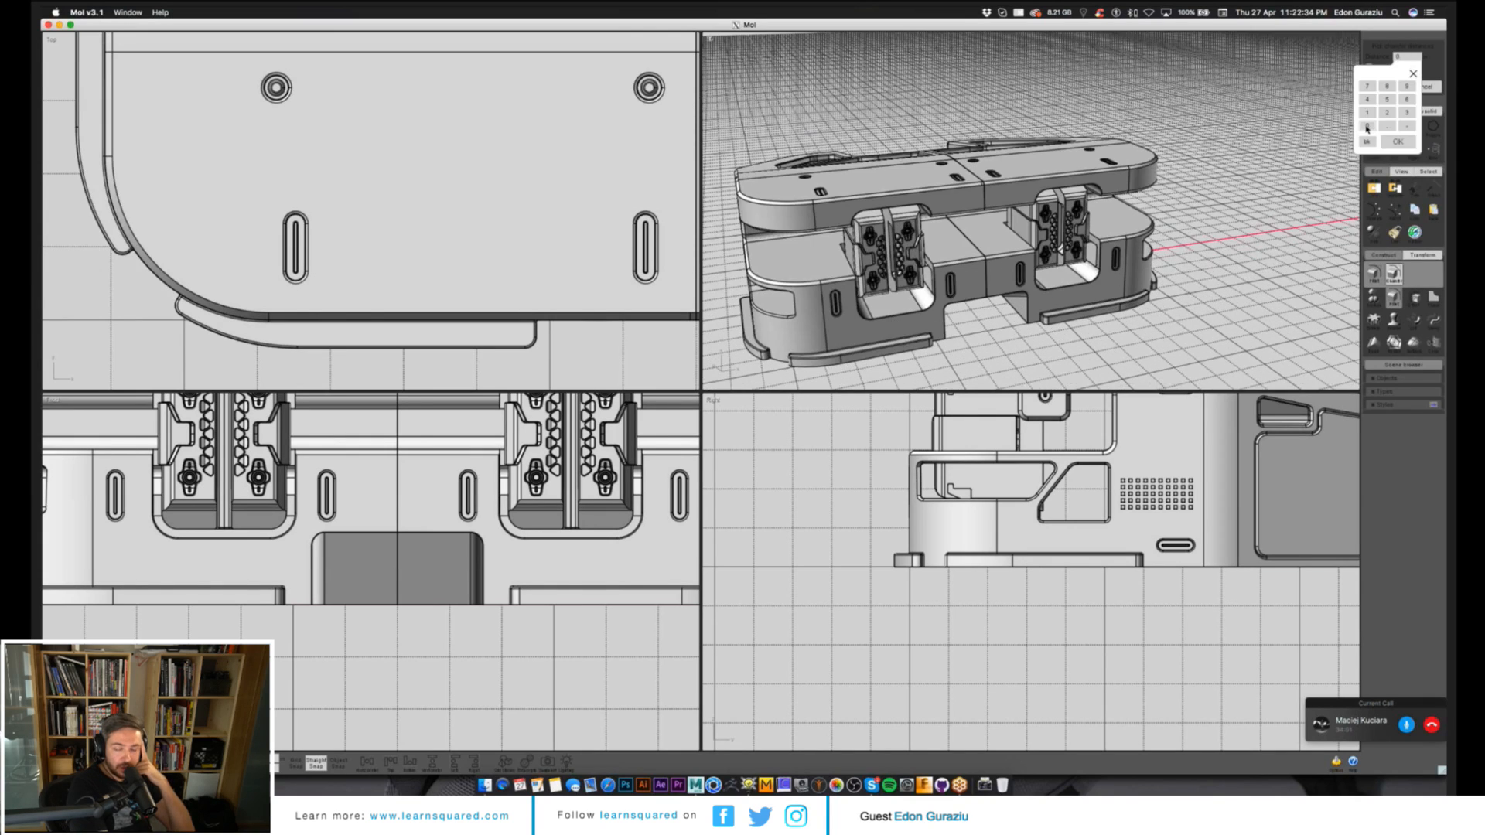
pyautogui.write('.05')
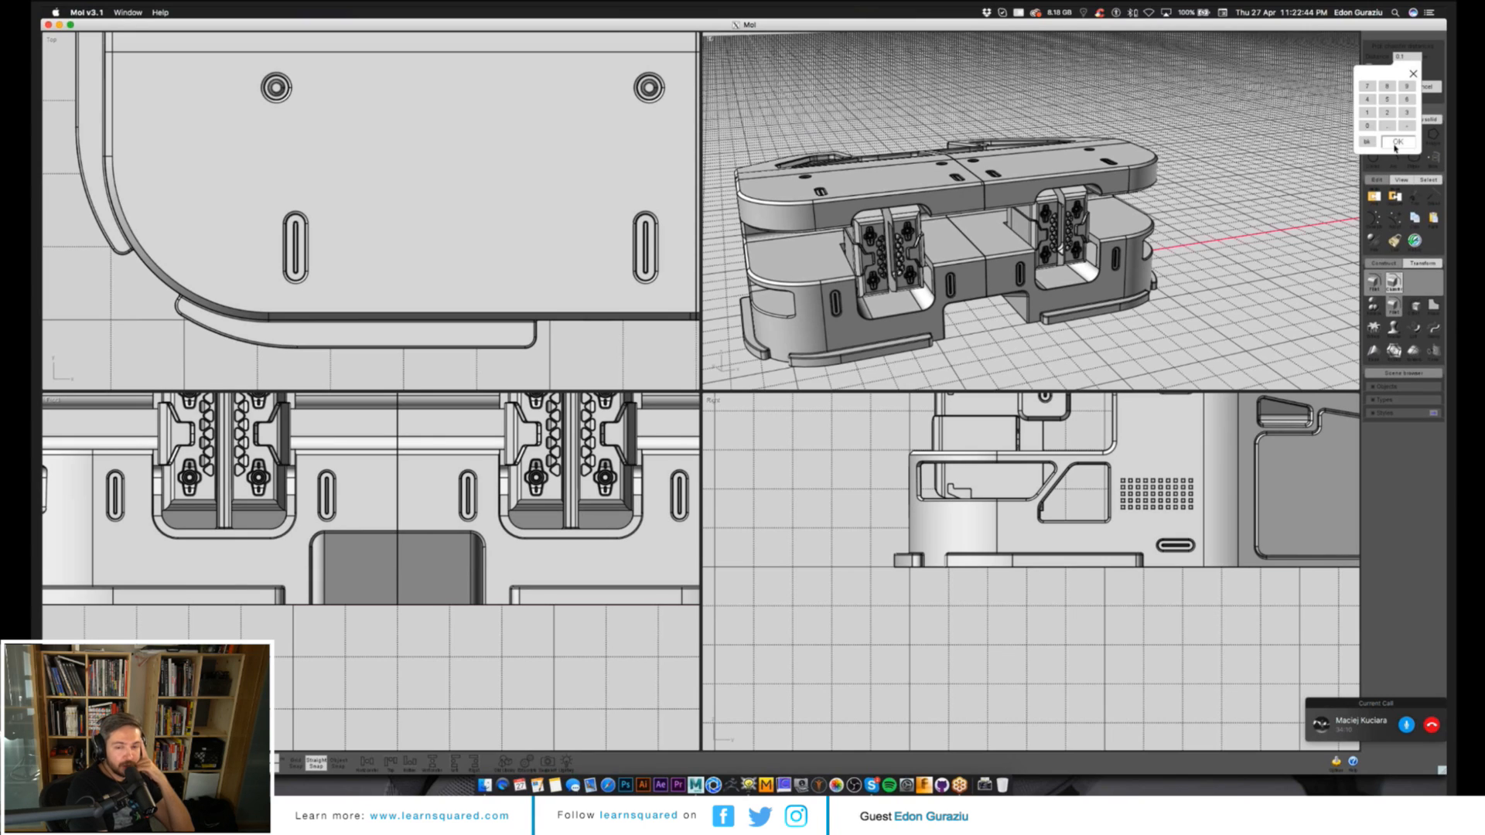
pyautogui.click(1396, 145)
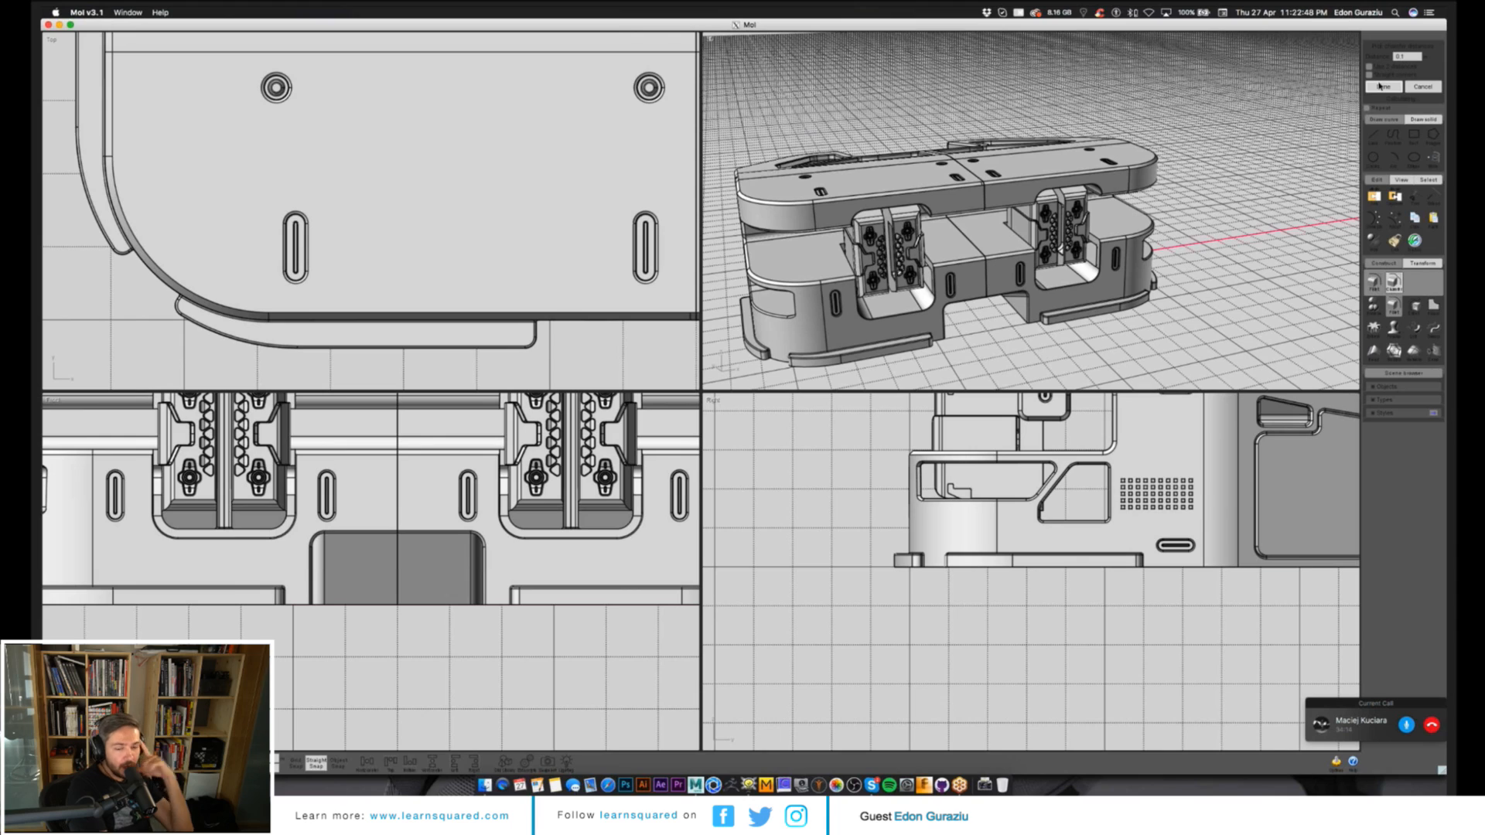
pyautogui.click(1382, 87)
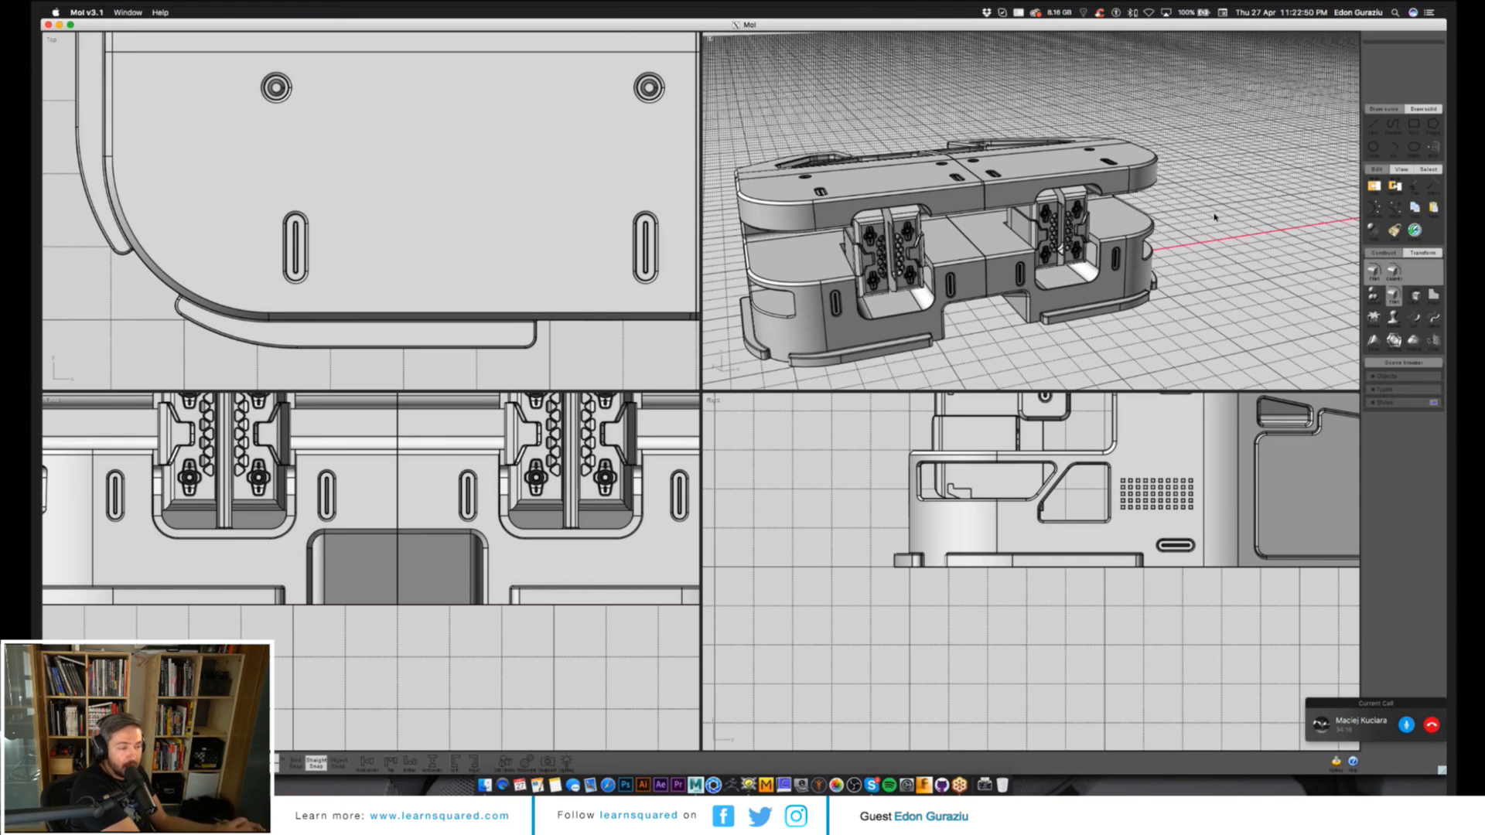
# Draw an upright centre rectangle on the mirror seam in the front view, between the two slotted blocks, overlapping the lower base's top edge.
pyautogui.scroll(5, 1167, 277)
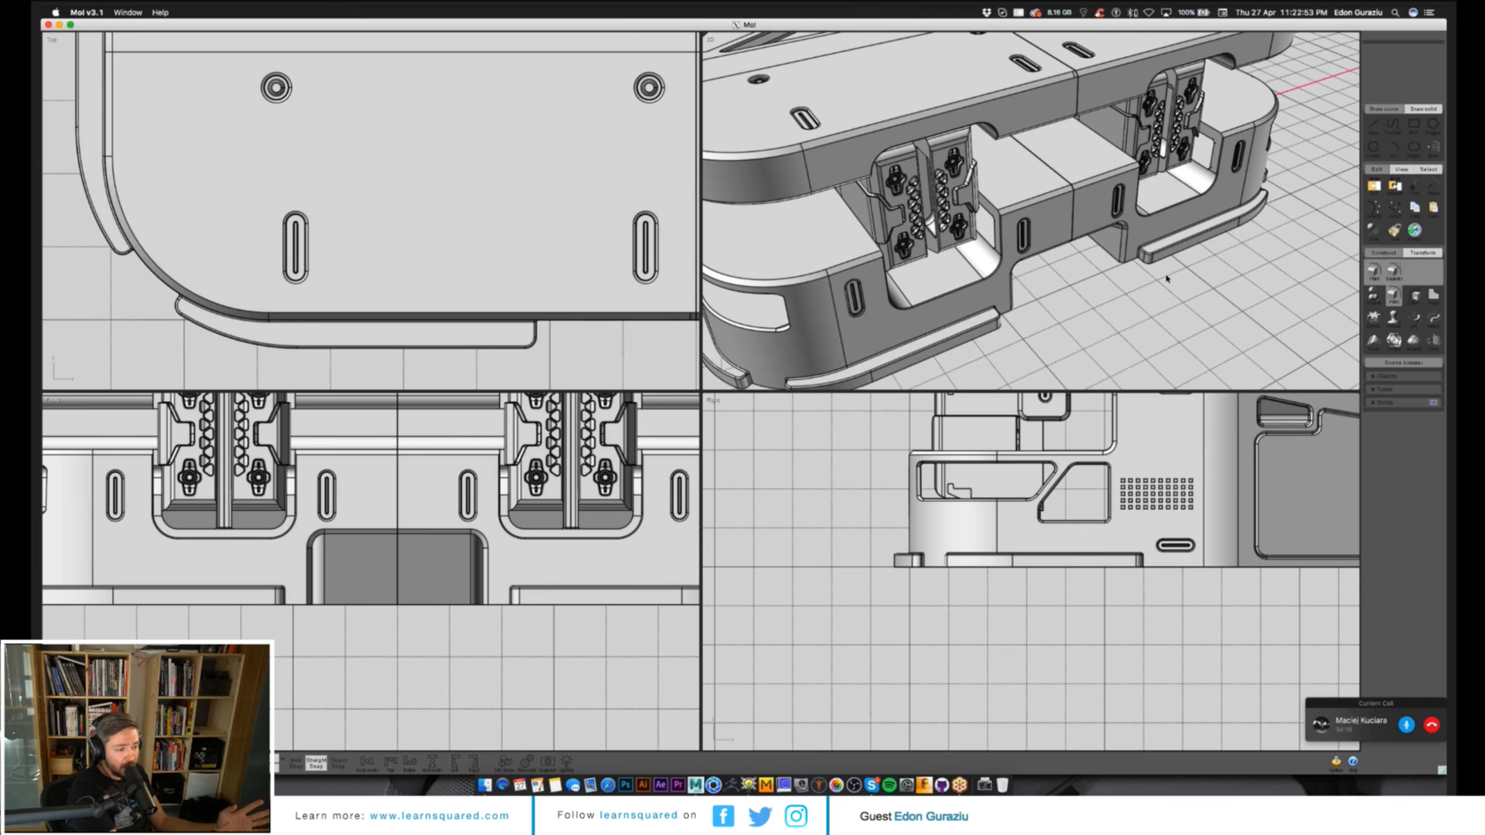
pyautogui.moveTo(1167, 277); pyautogui.dragTo(1091, 438, button='right')
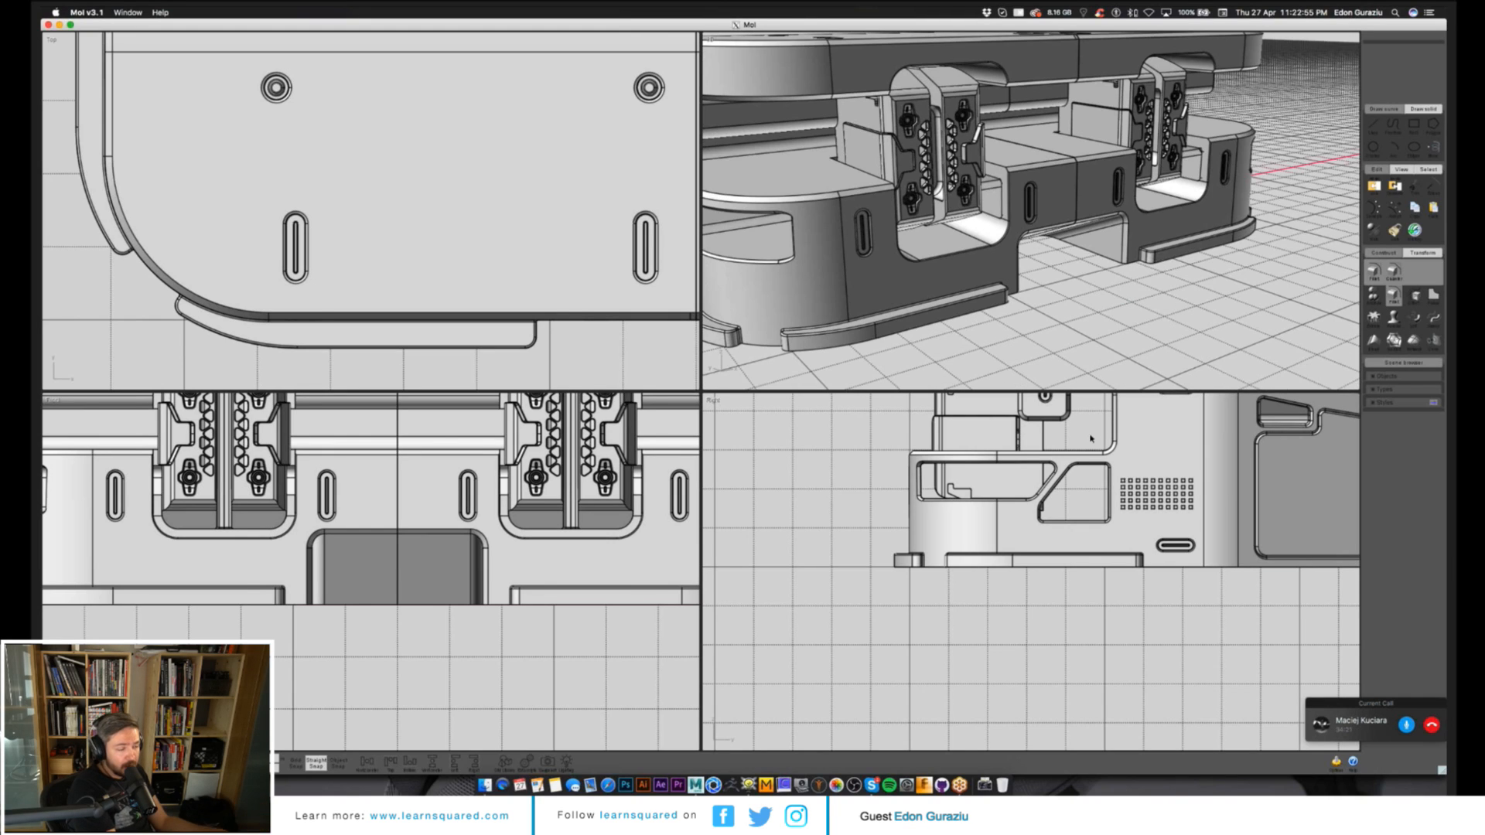
pyautogui.scroll(-2, 1091, 439)
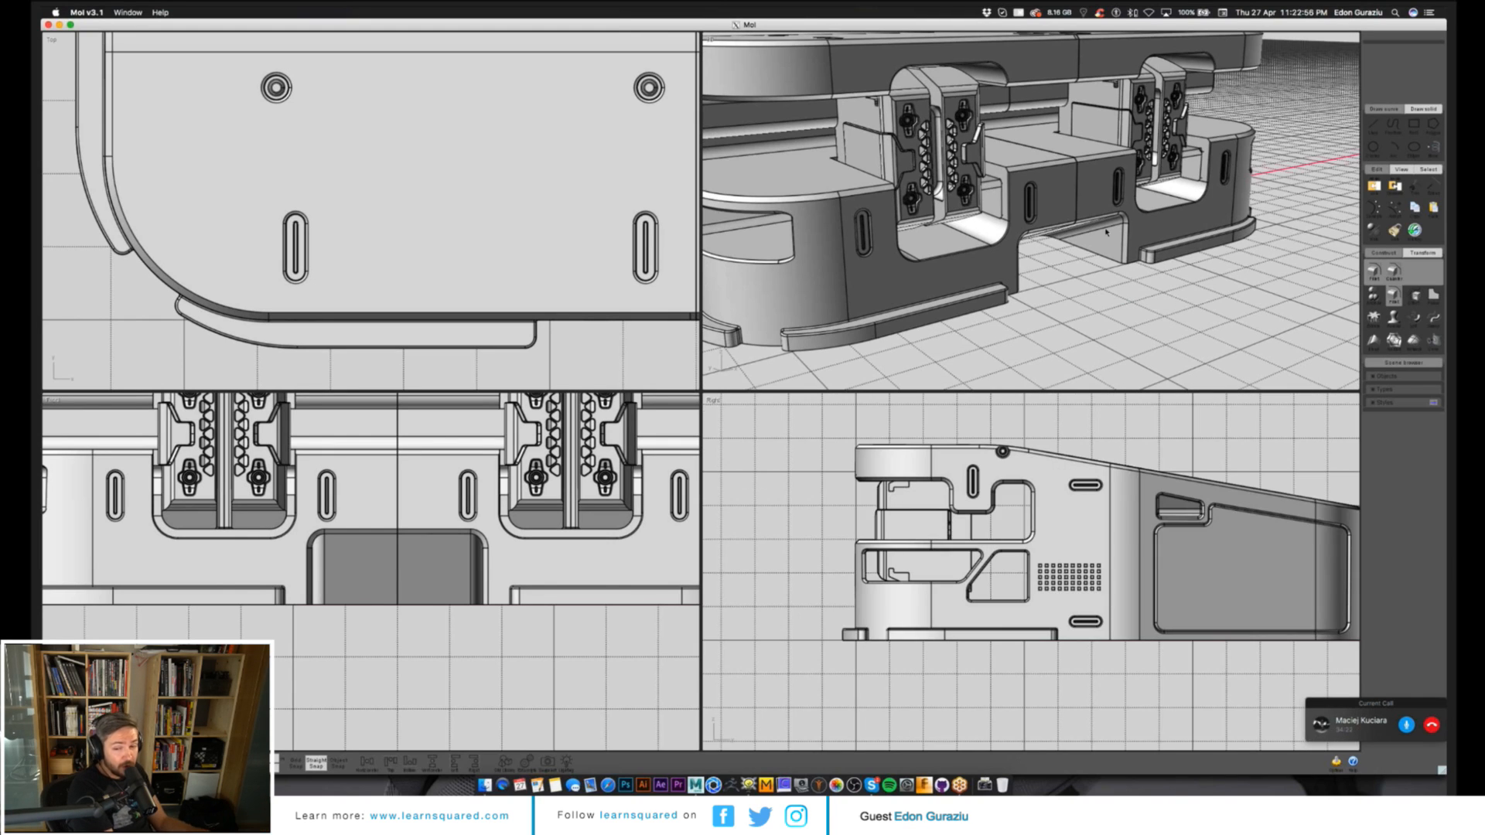
pyautogui.scroll(3, 1106, 231)
pyautogui.click(1138, 329)
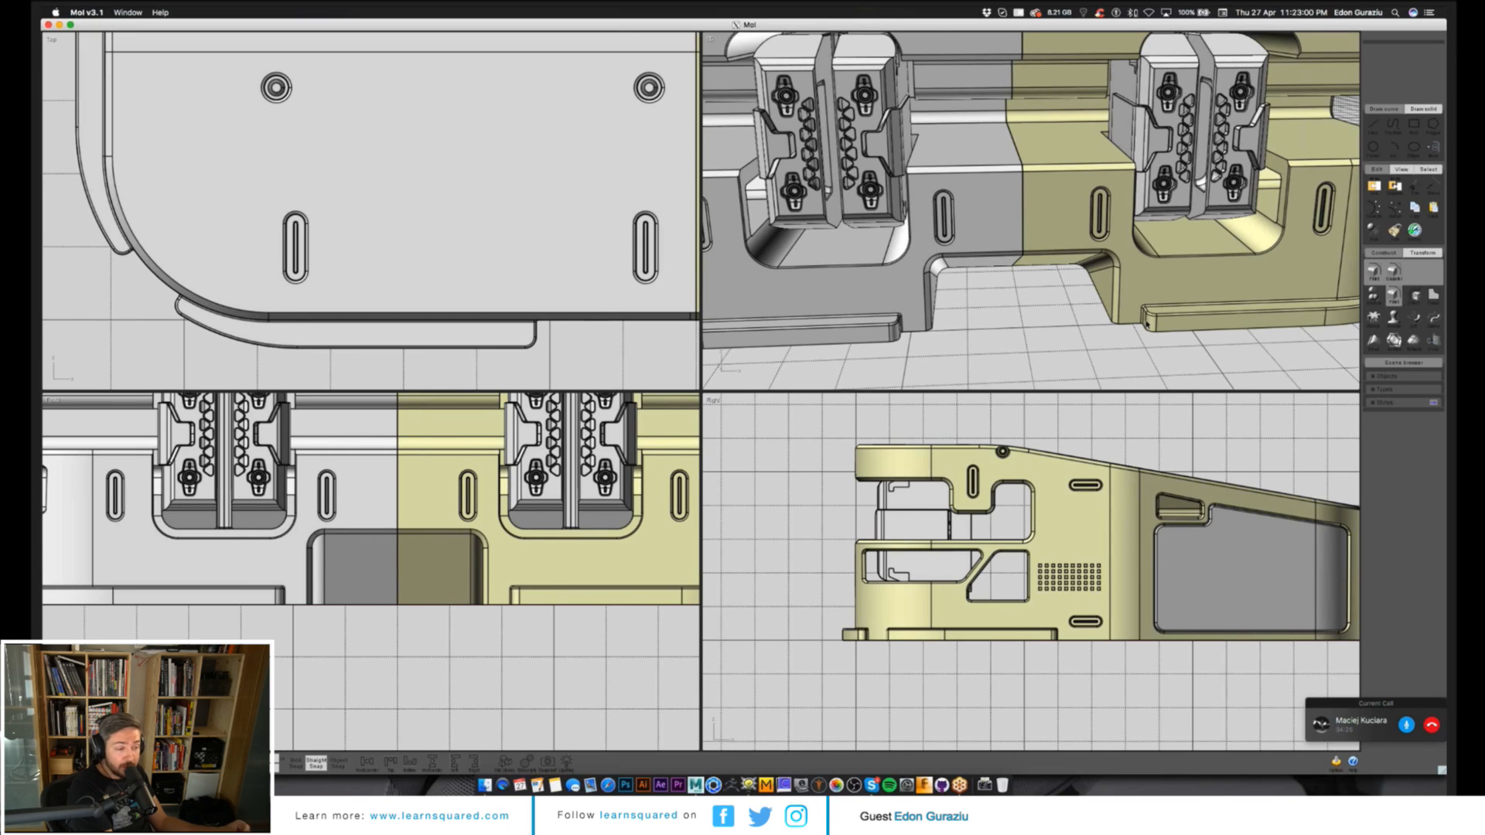
pyautogui.click(437, 527)
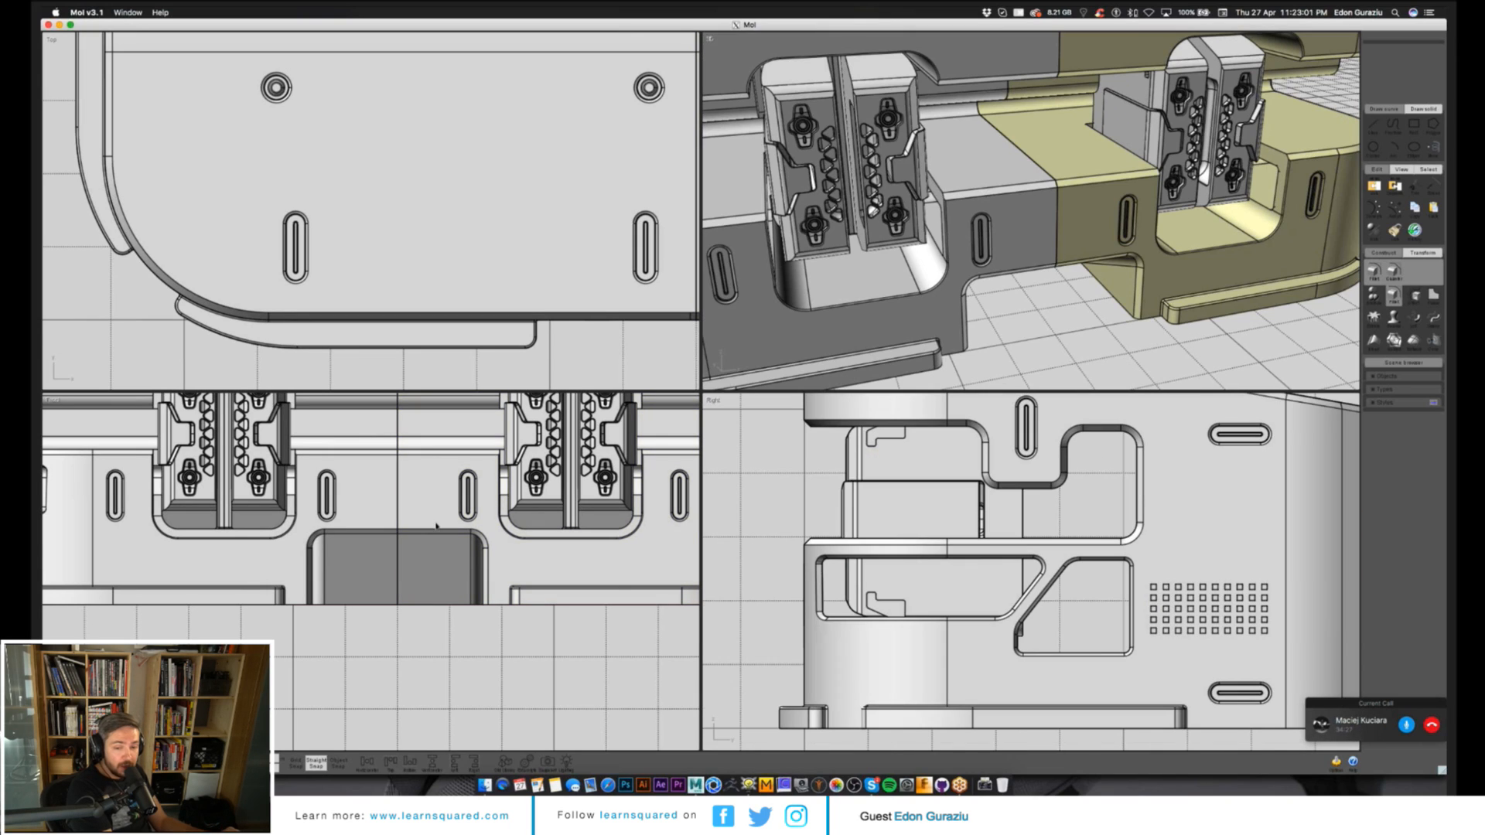
pyautogui.scroll(-2, 417, 531)
pyautogui.click(402, 535)
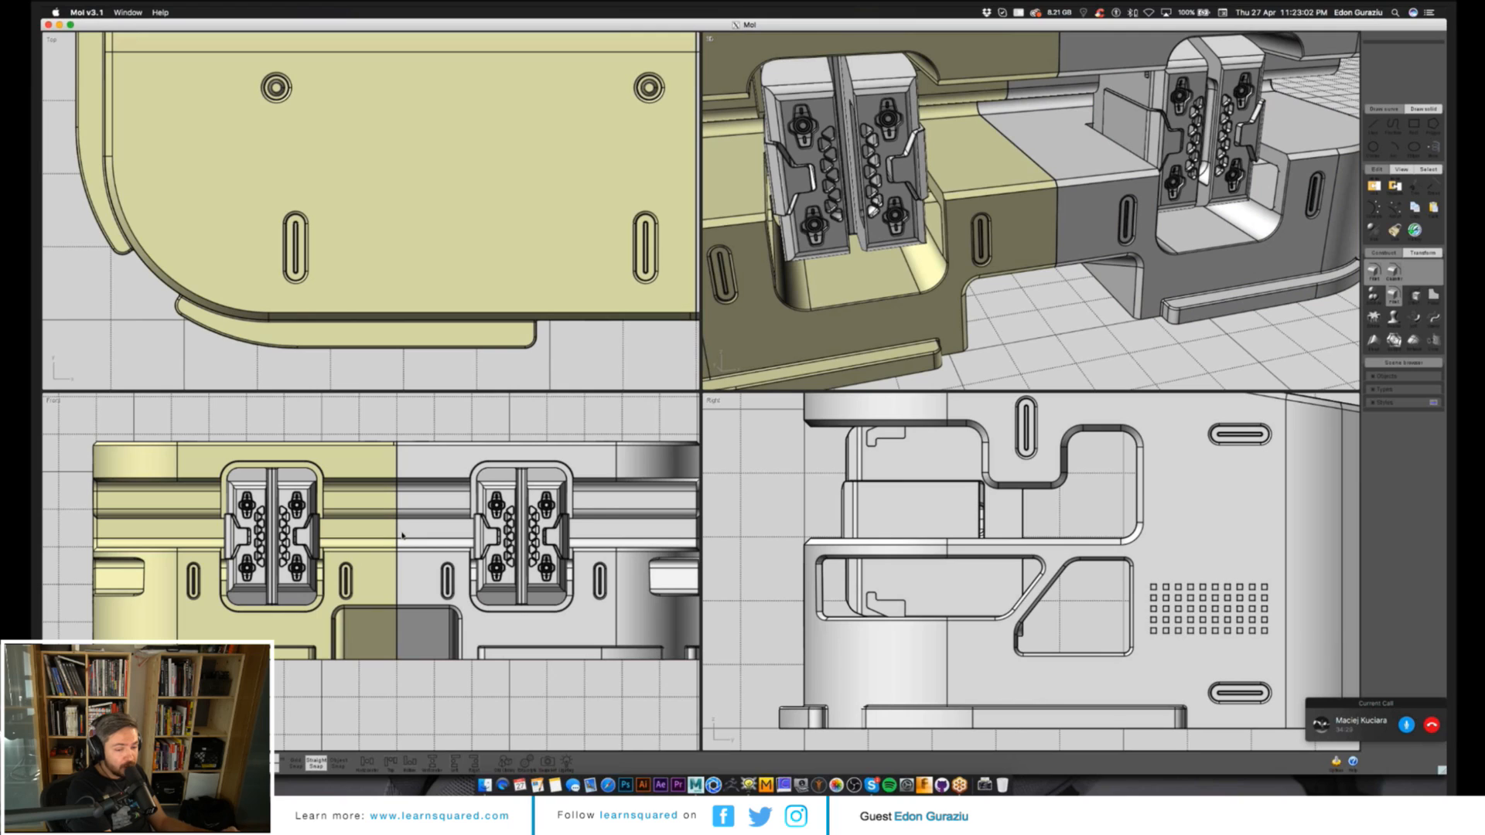
pyautogui.scroll(3, 402, 535)
pyautogui.click(1414, 124)
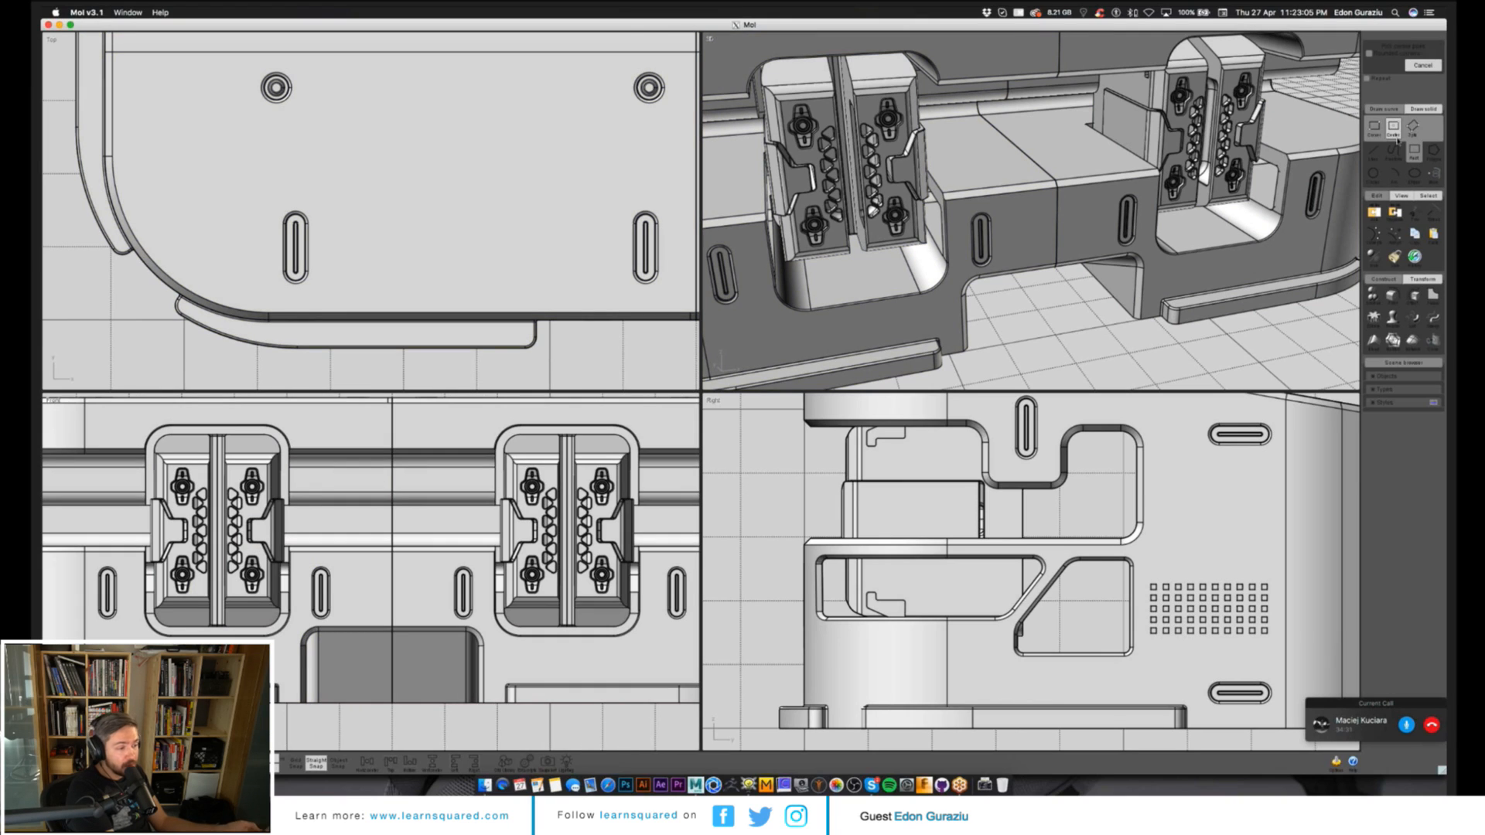
pyautogui.click(391, 486)
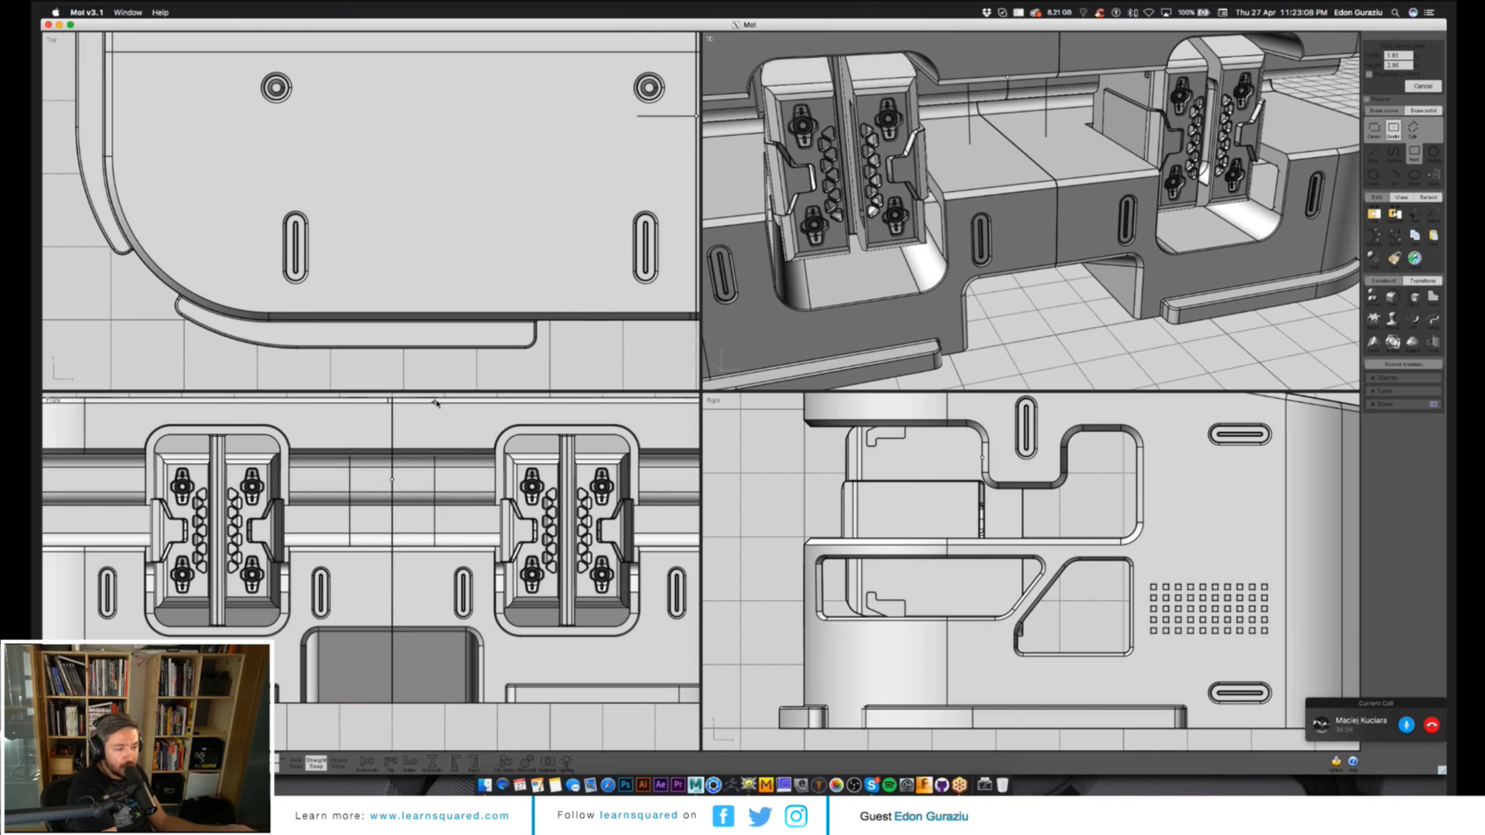
pyautogui.click(437, 423)
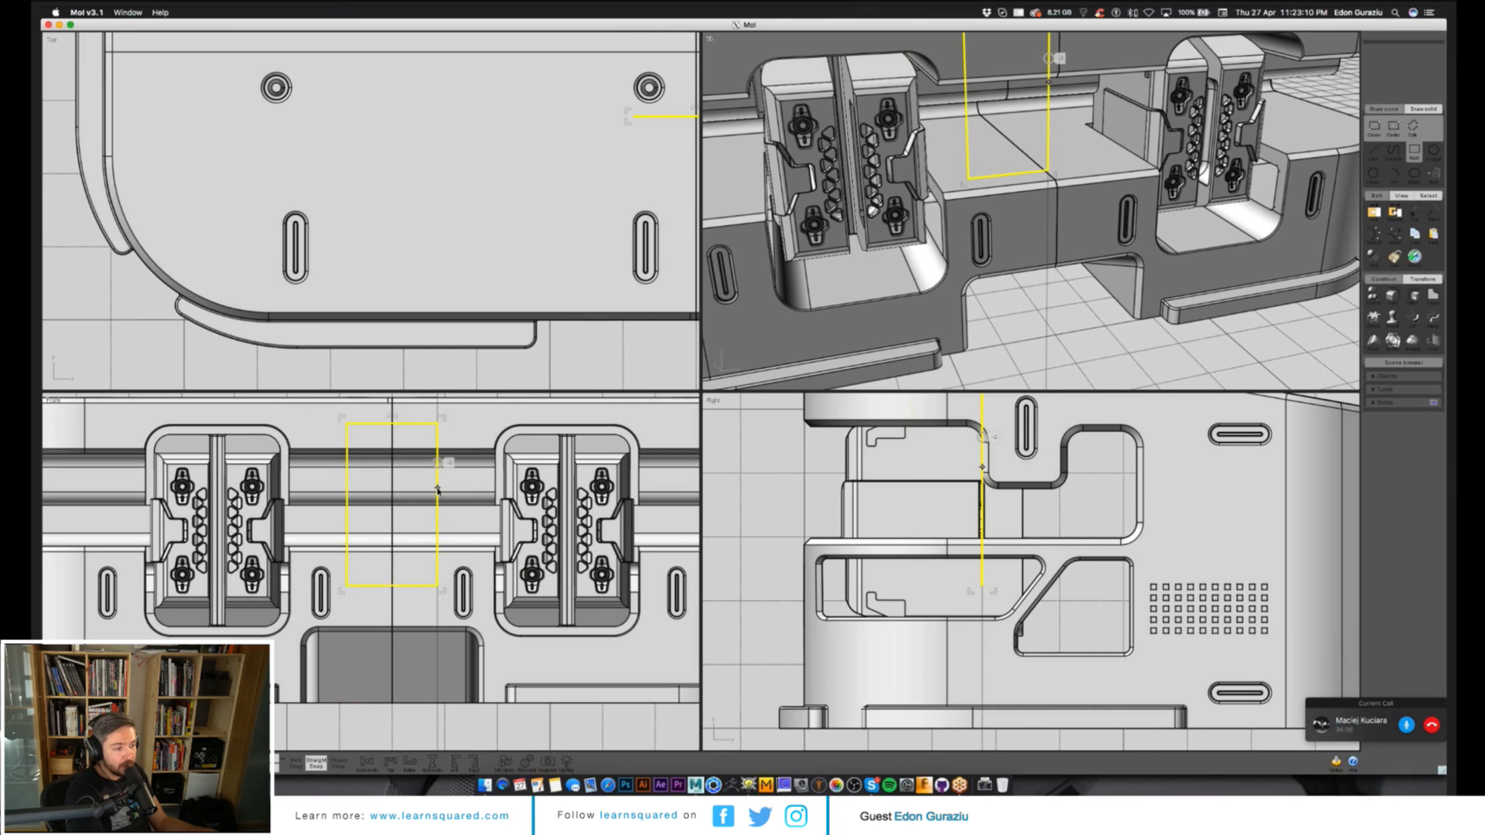
# Fillet all four corners of the new rectangle with a circular shape.
pyautogui.click(1375, 299)
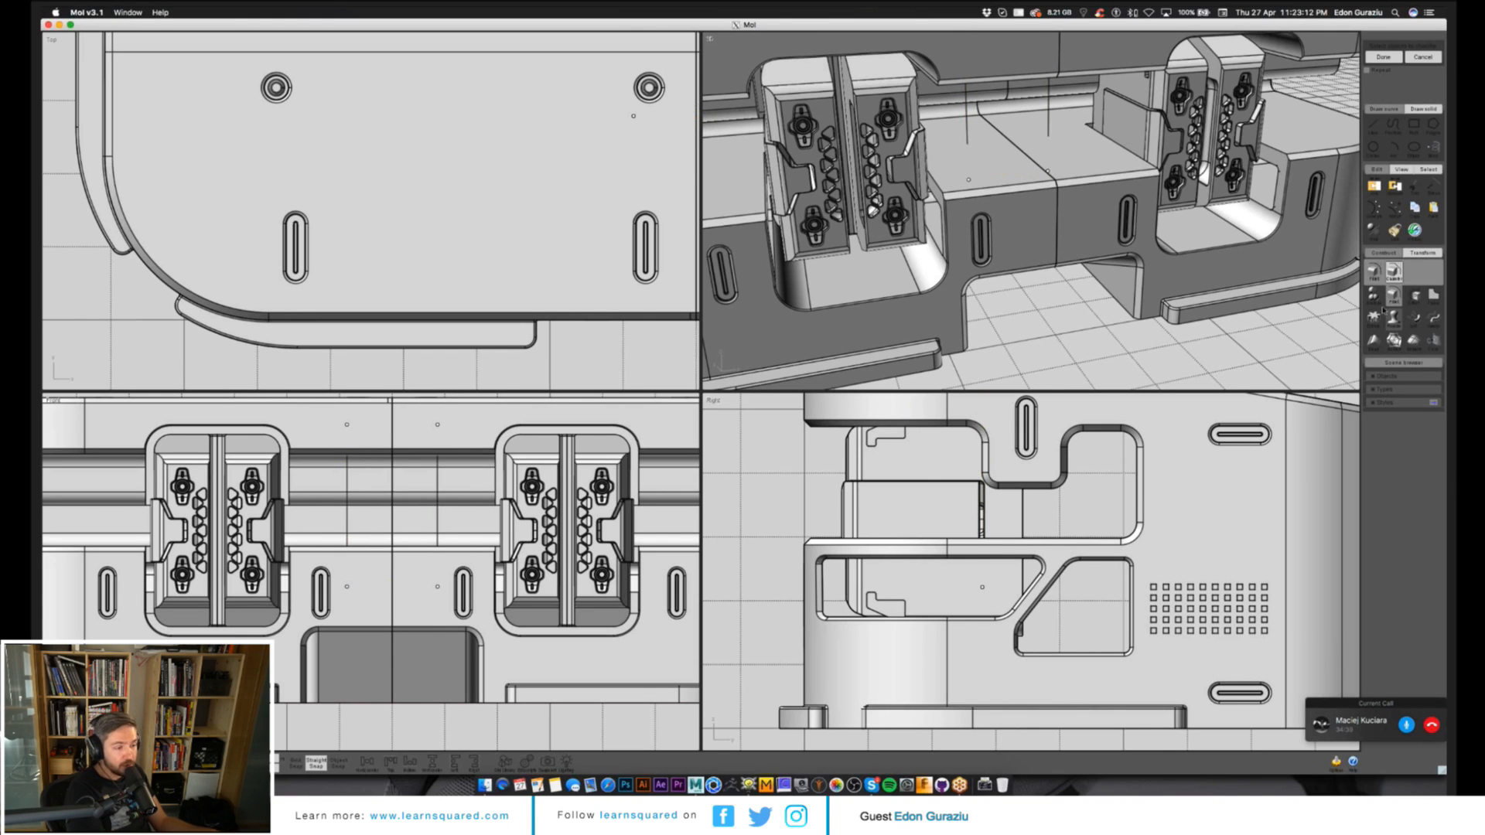
pyautogui.click(1375, 270)
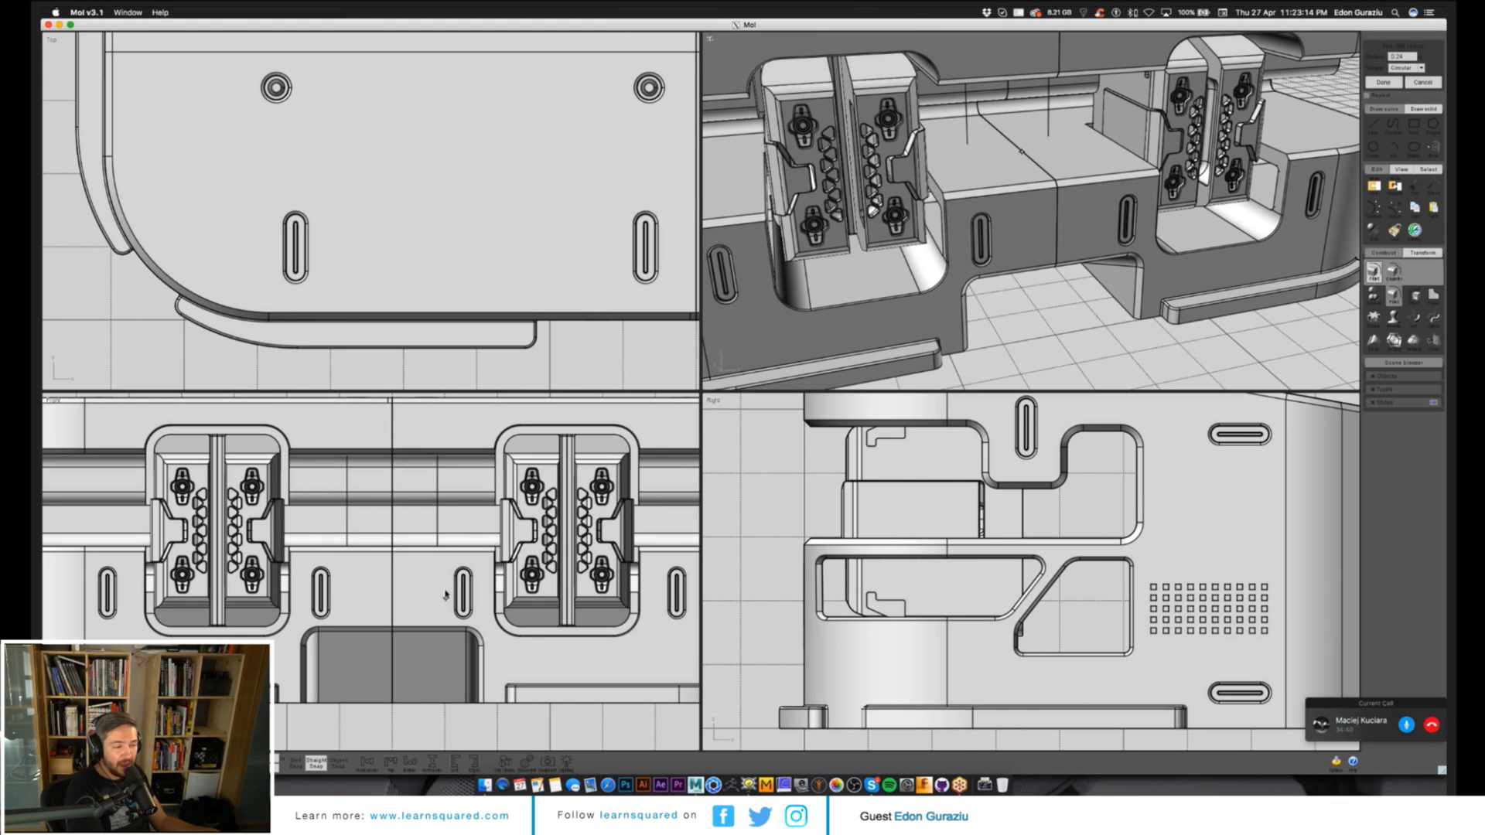
pyautogui.click(600, 544)
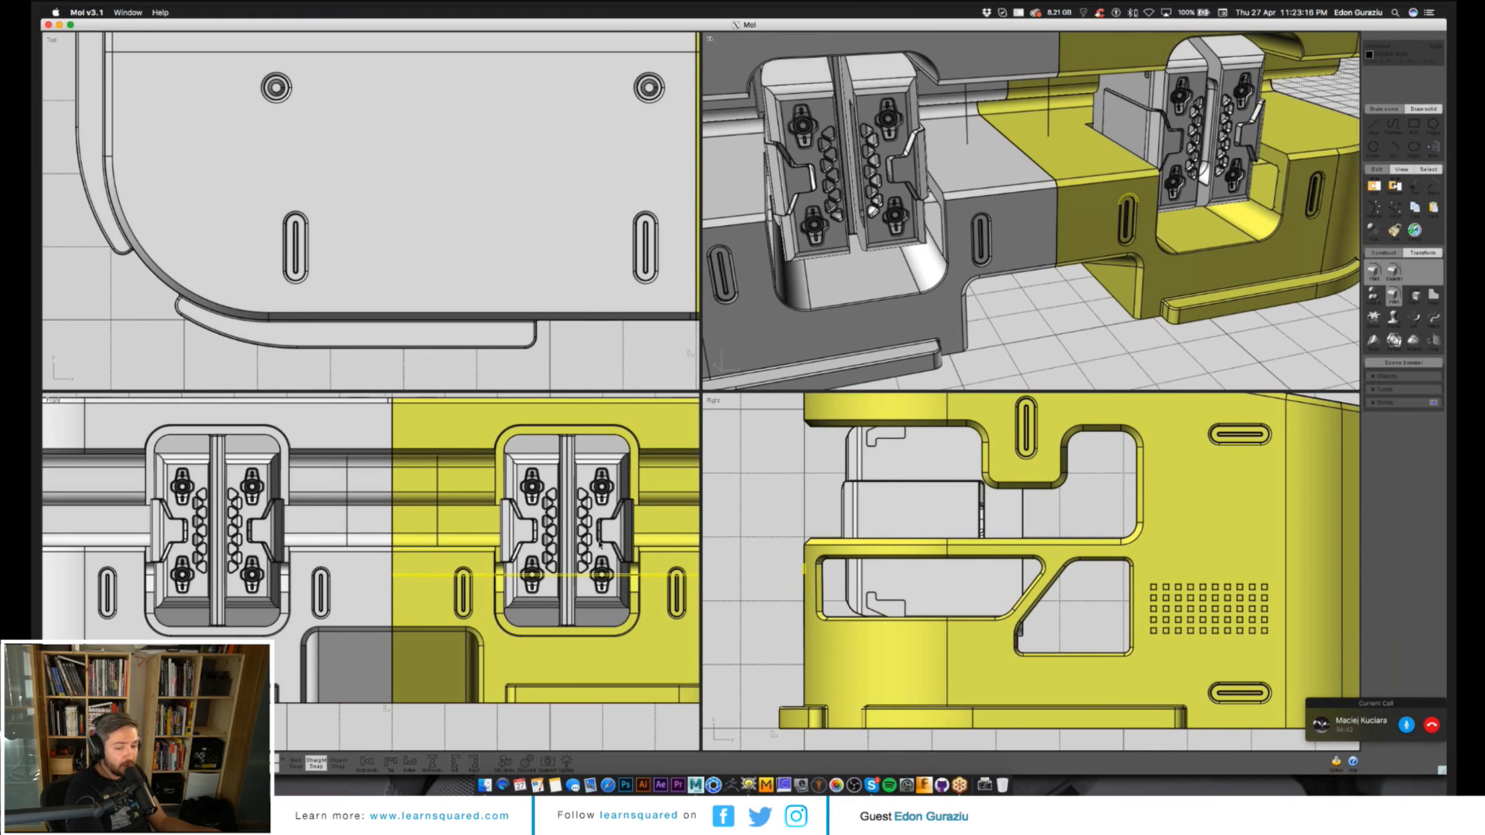
# Extrude the rounded rectangle forward until it passes beyond the front face of the base.
pyautogui.click(521, 499)
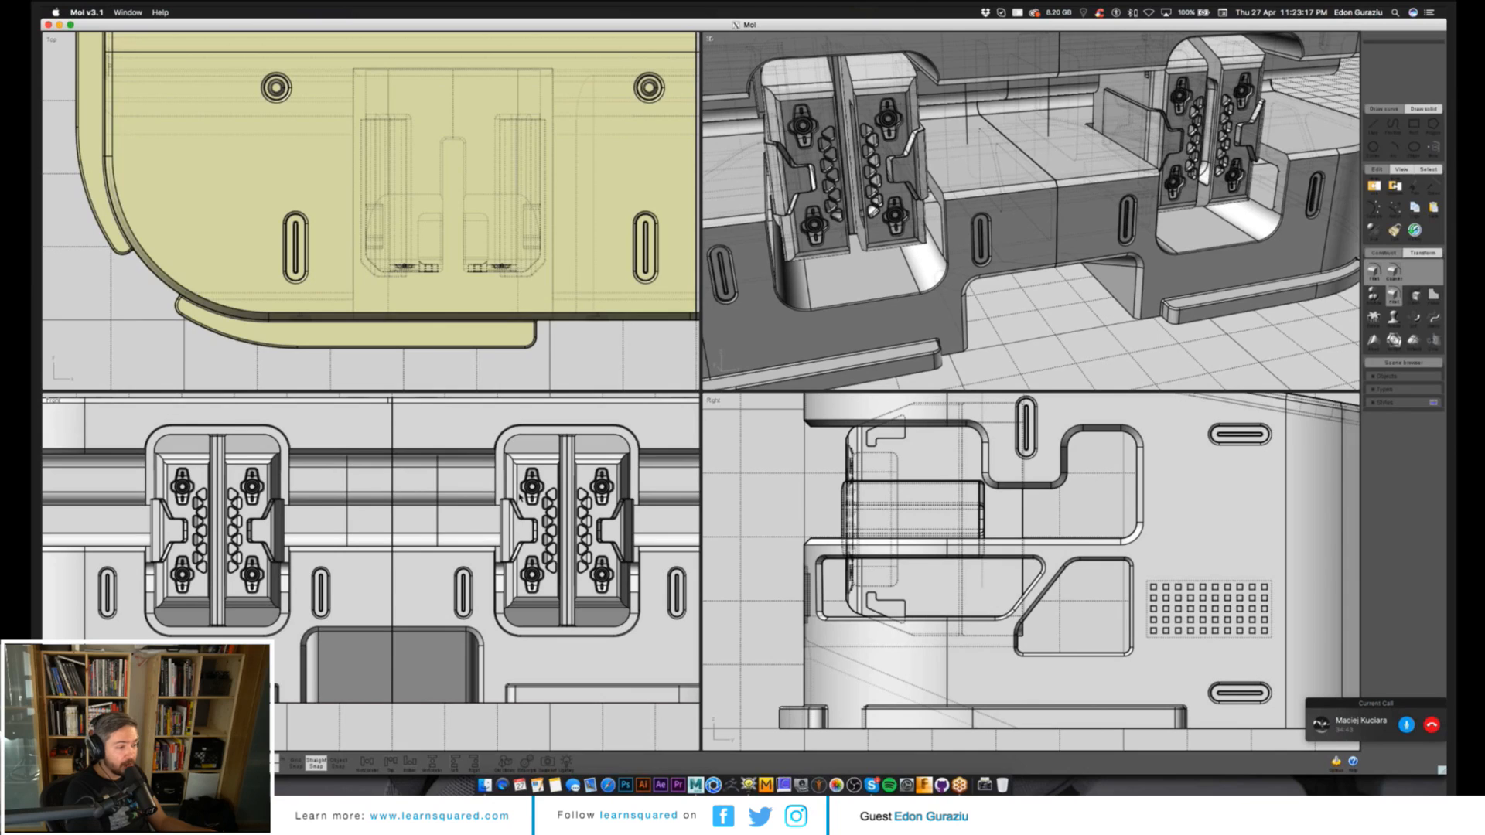
pyautogui.click(347, 484)
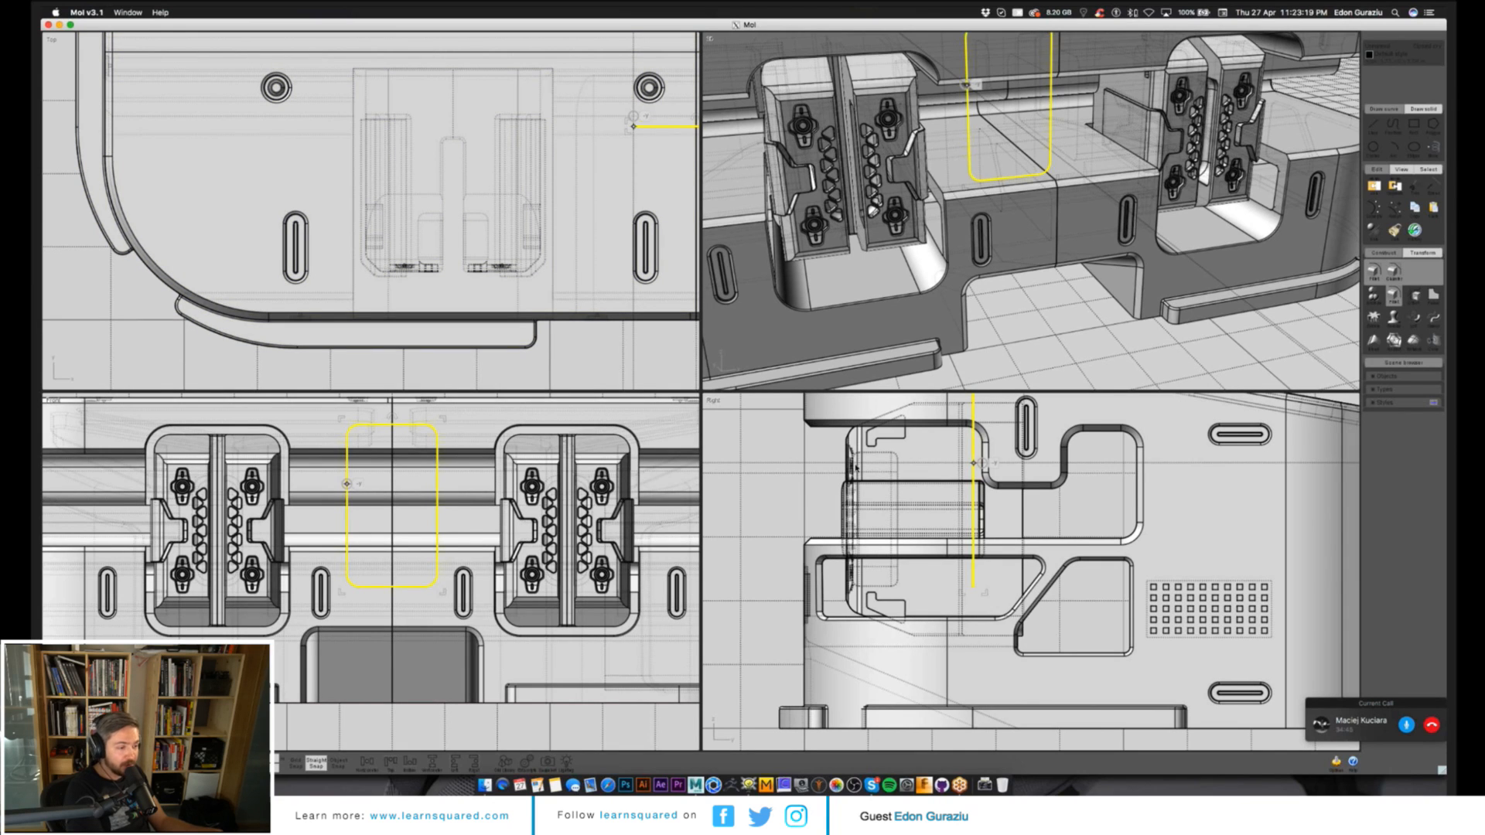
pyautogui.press('e')
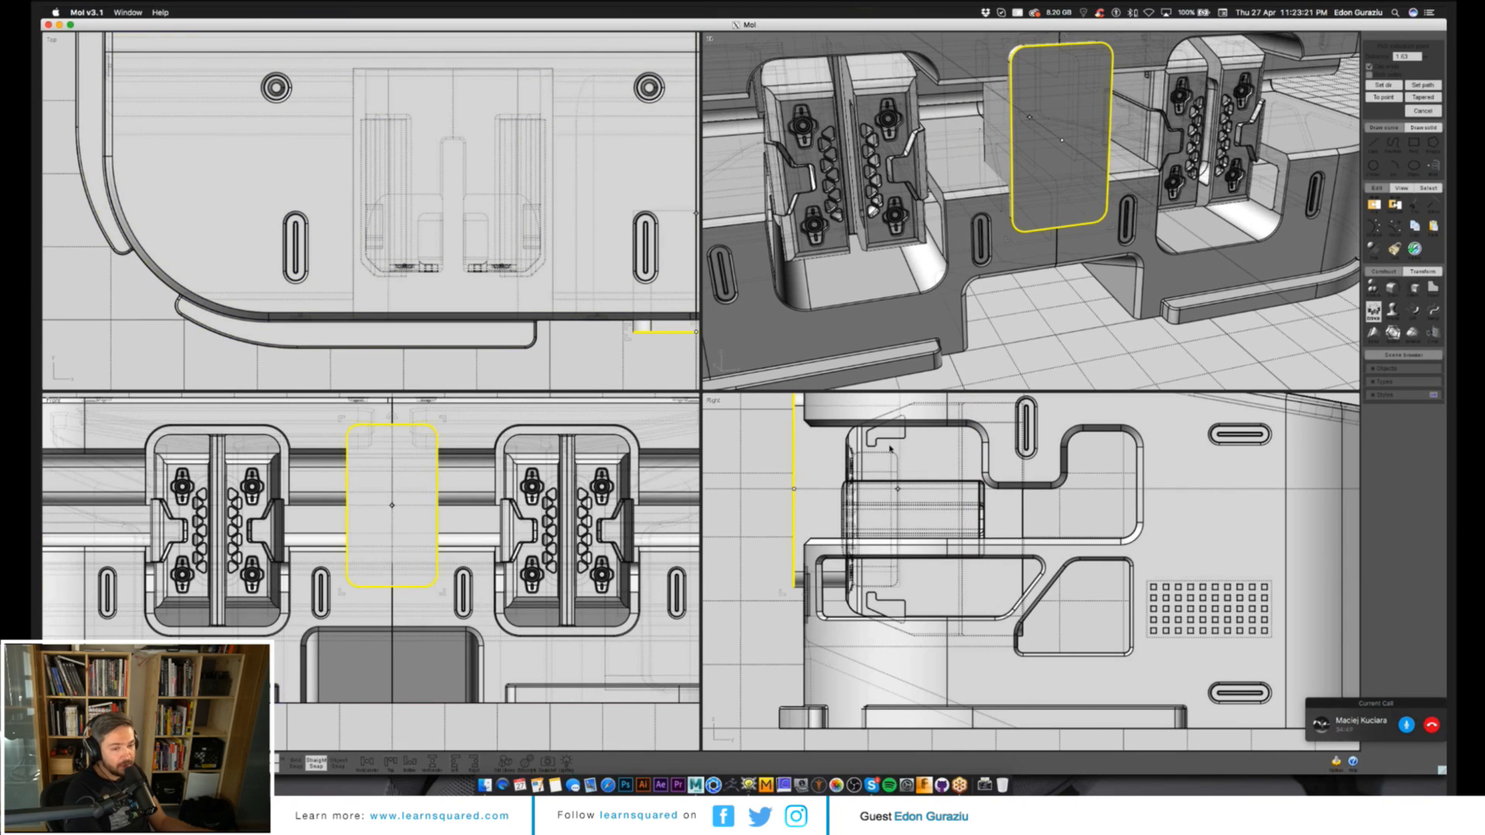
pyautogui.click(894, 448)
pyautogui.moveTo(994, 255); pyautogui.dragTo(1048, 283, button='right')
# Subtract the extruded rounded slab from both base halves with Boolean difference.
pyautogui.click(1053, 282)
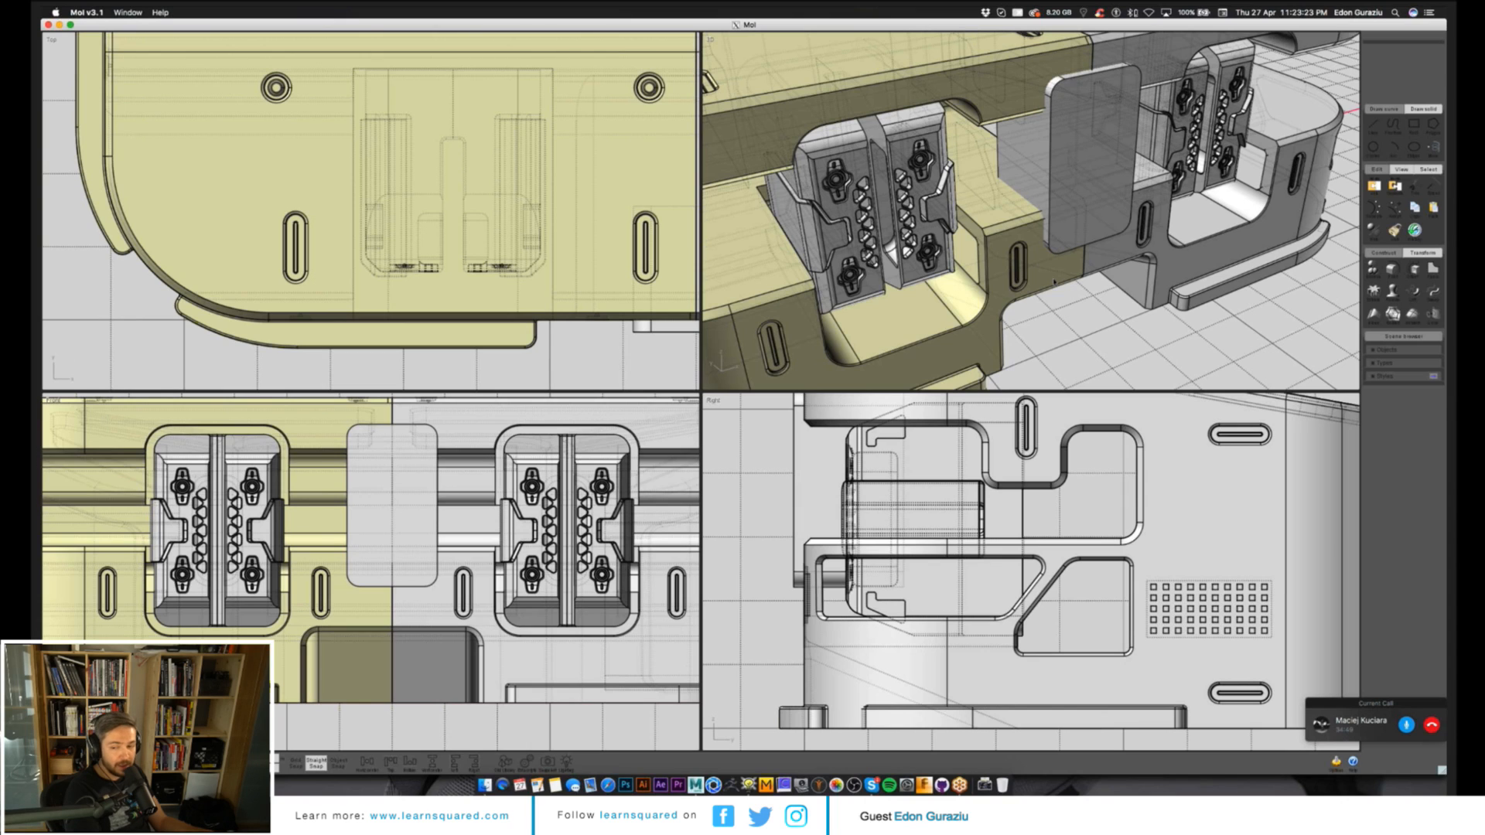
pyautogui.click(1054, 282)
pyautogui.click(1100, 259)
pyautogui.press('d')
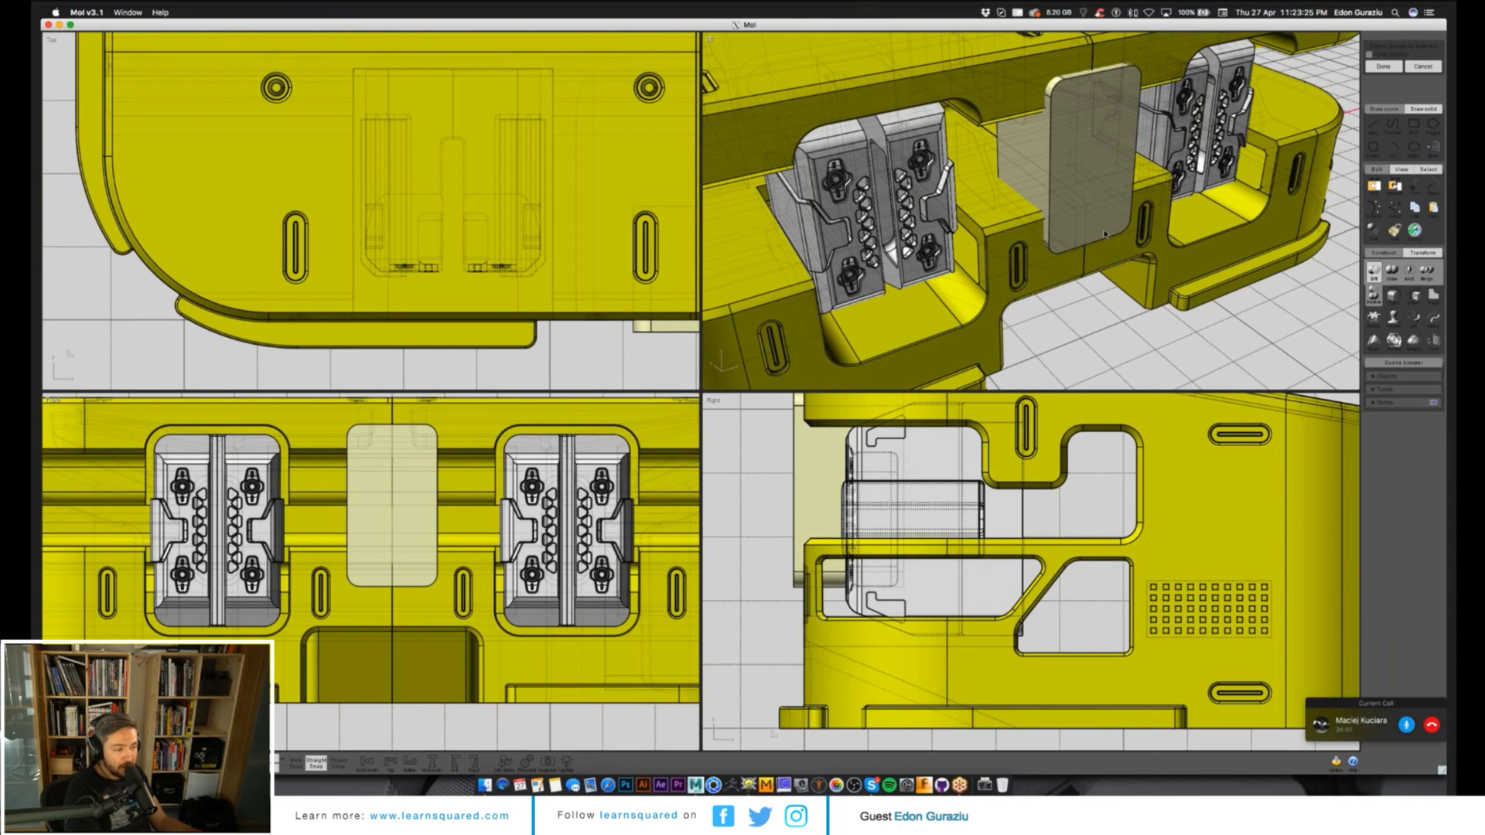
pyautogui.click(1105, 233)
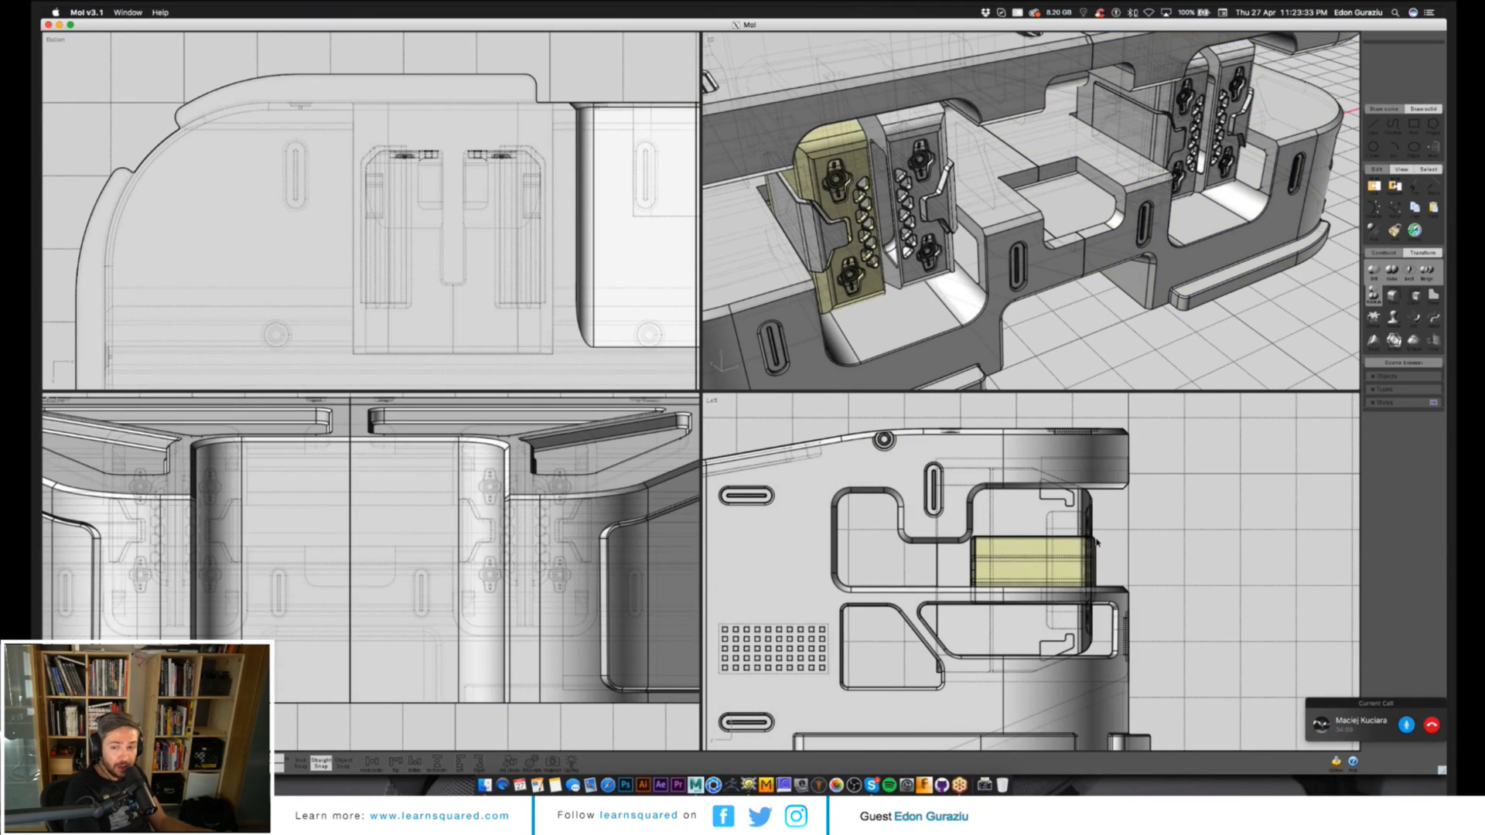
# Select all parts of the detailed slotted block and place a copy at the central opening in the front view.
pyautogui.scroll(4, 945, 226)
pyautogui.click(950, 221)
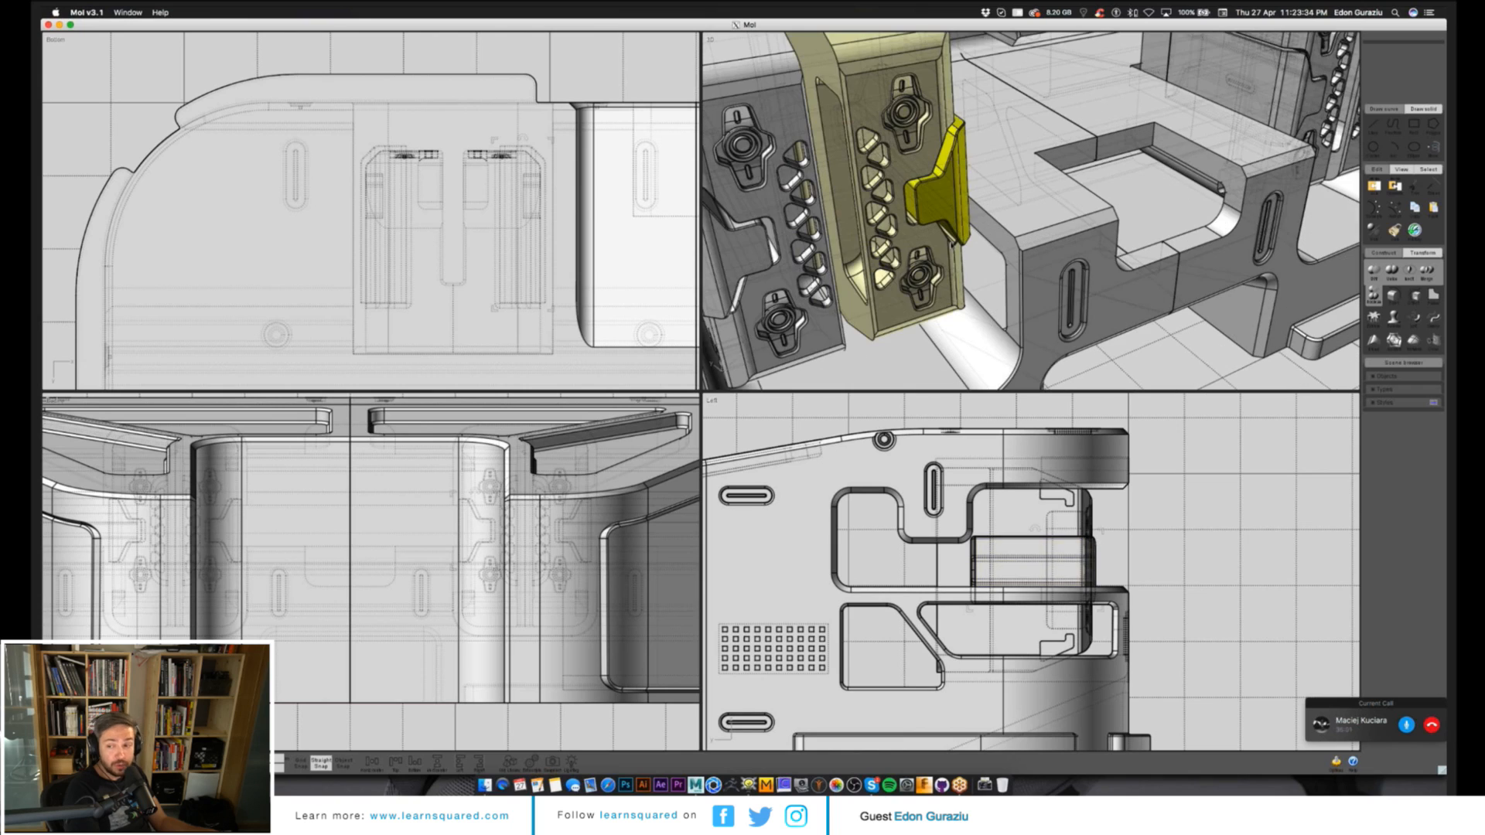
pyautogui.click(952, 244)
pyautogui.moveTo(807, 285); pyautogui.dragTo(926, 311, button='middle')
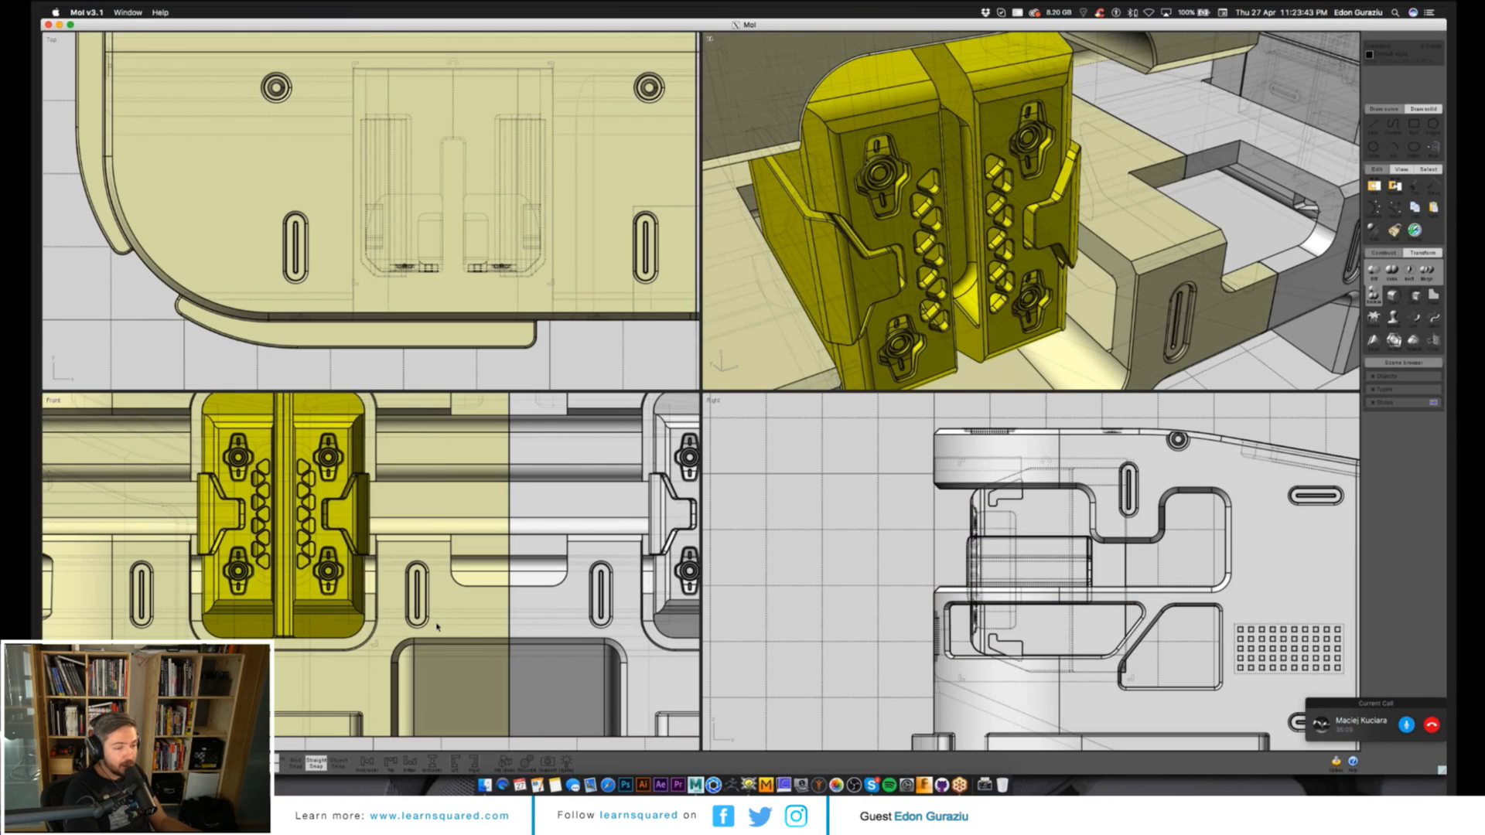
pyautogui.click(322, 512)
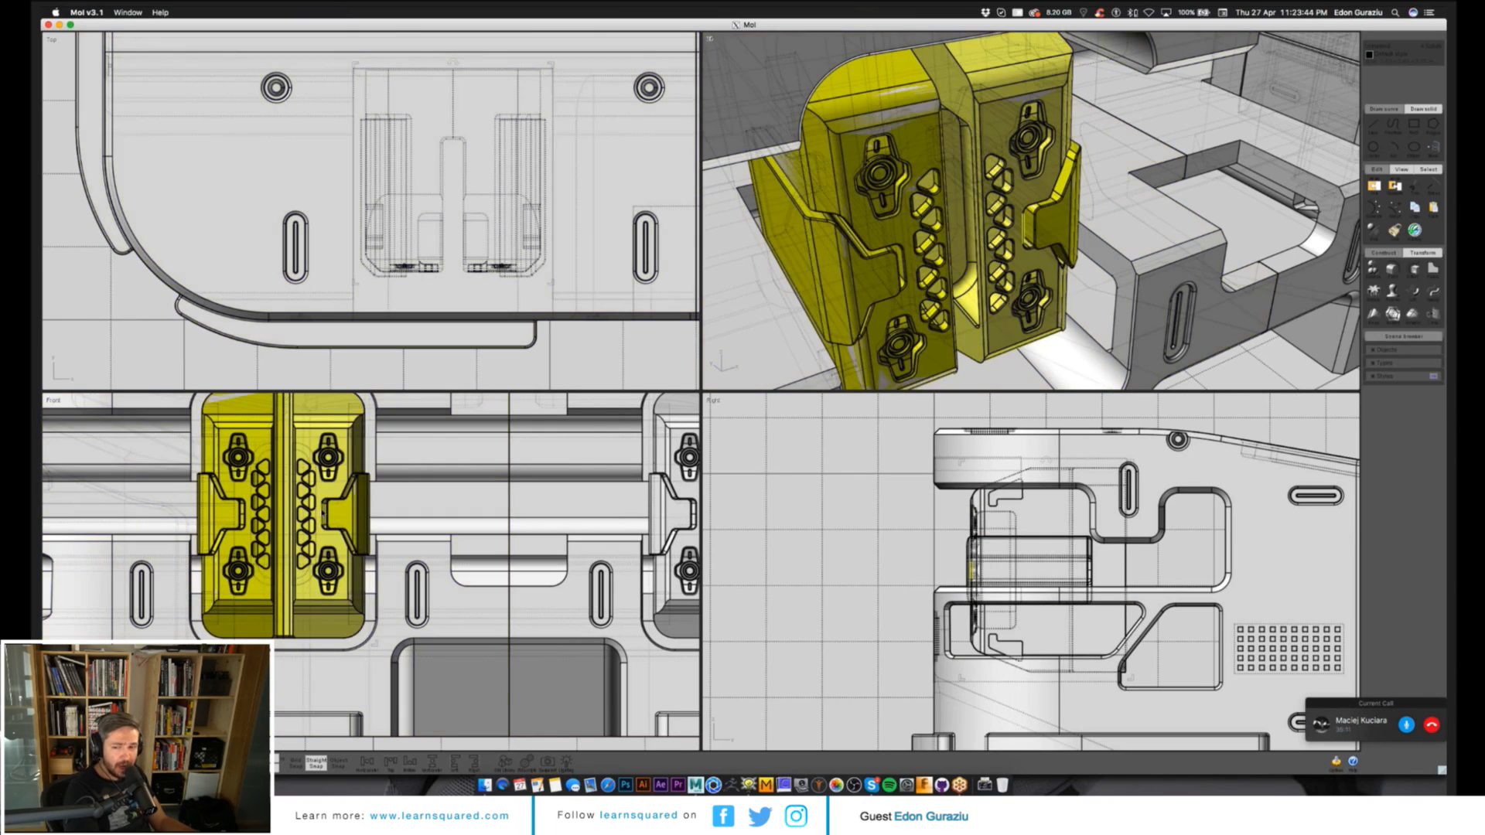
pyautogui.moveTo(323, 512); pyautogui.dragTo(489, 596)
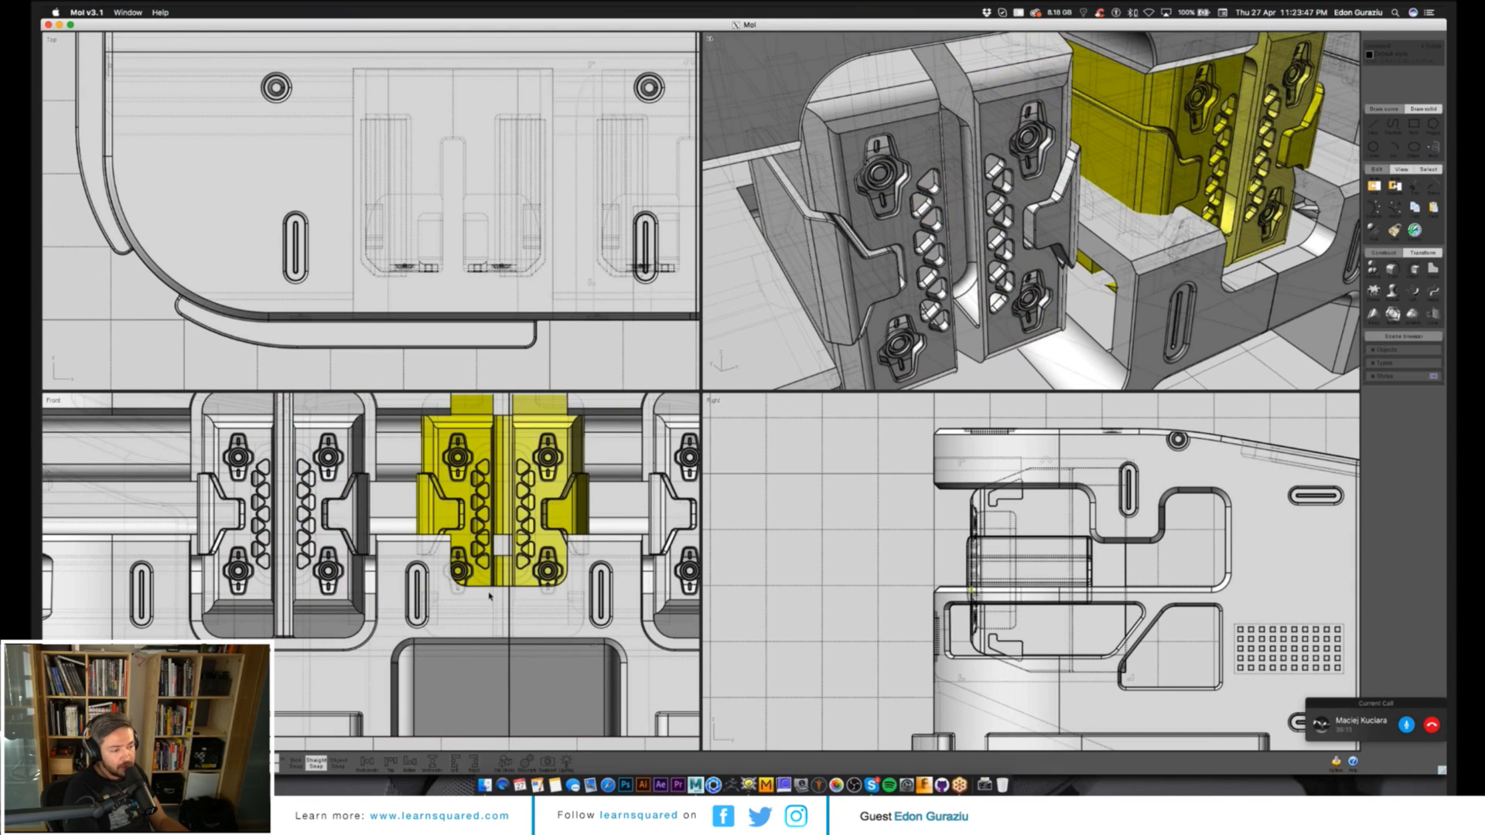
# Align the copied slotted block's centre with the vertical mirror seam in the front view.
pyautogui.moveTo(489, 595); pyautogui.dragTo(448, 690, button='middle')
pyautogui.click(432, 763)
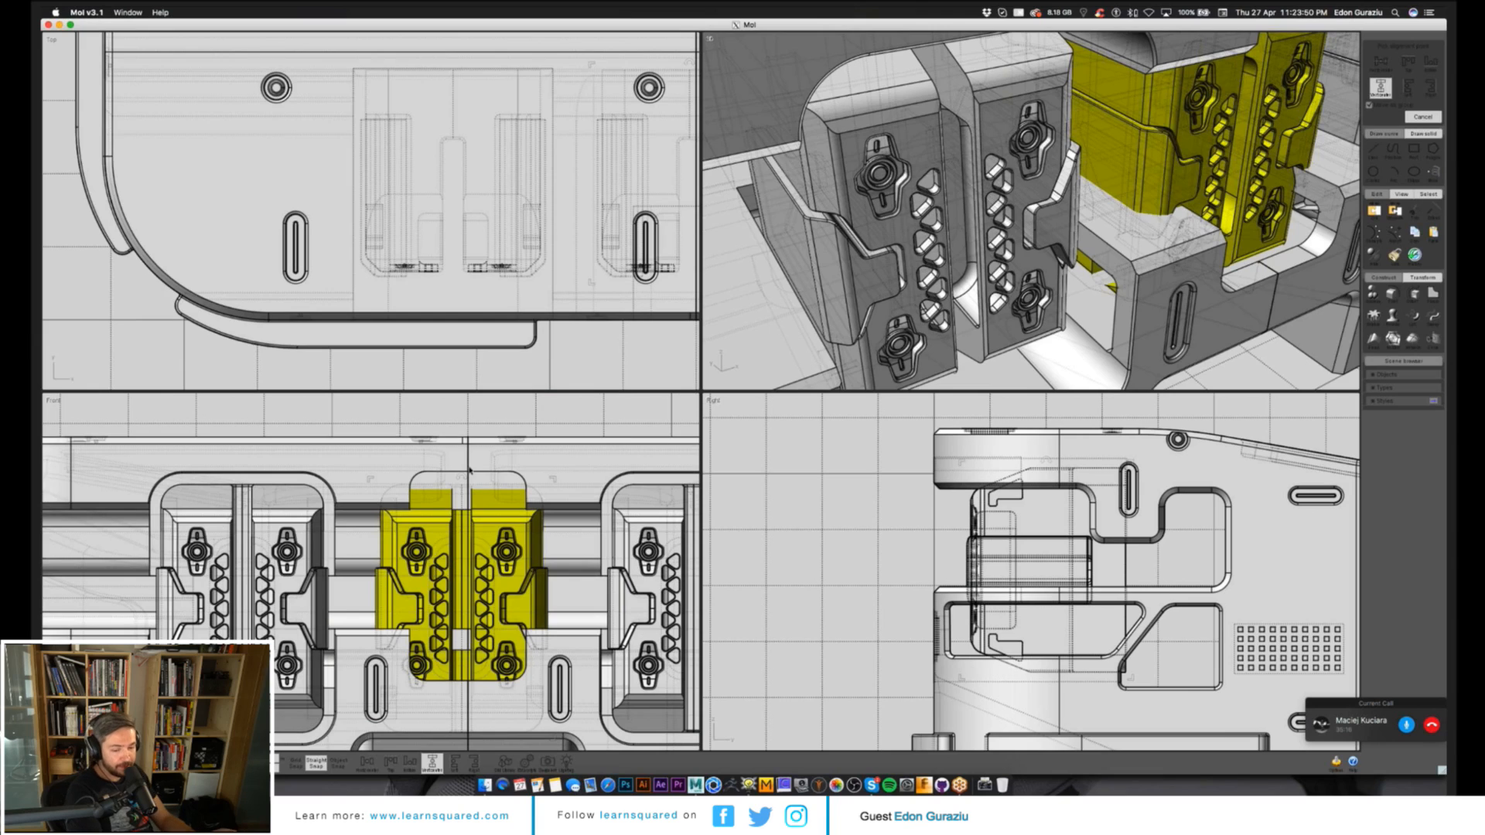
pyautogui.click(468, 469)
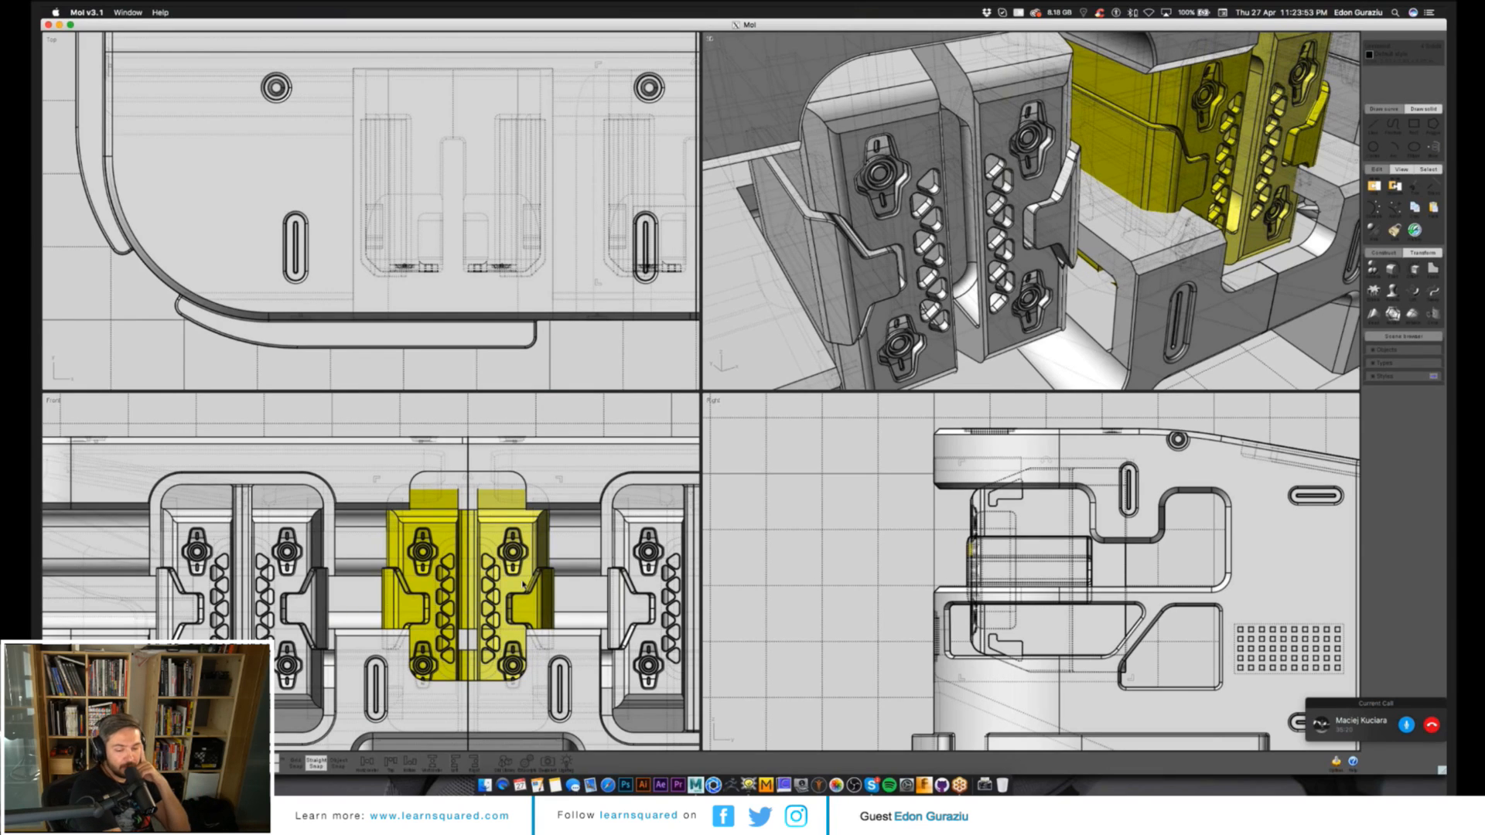
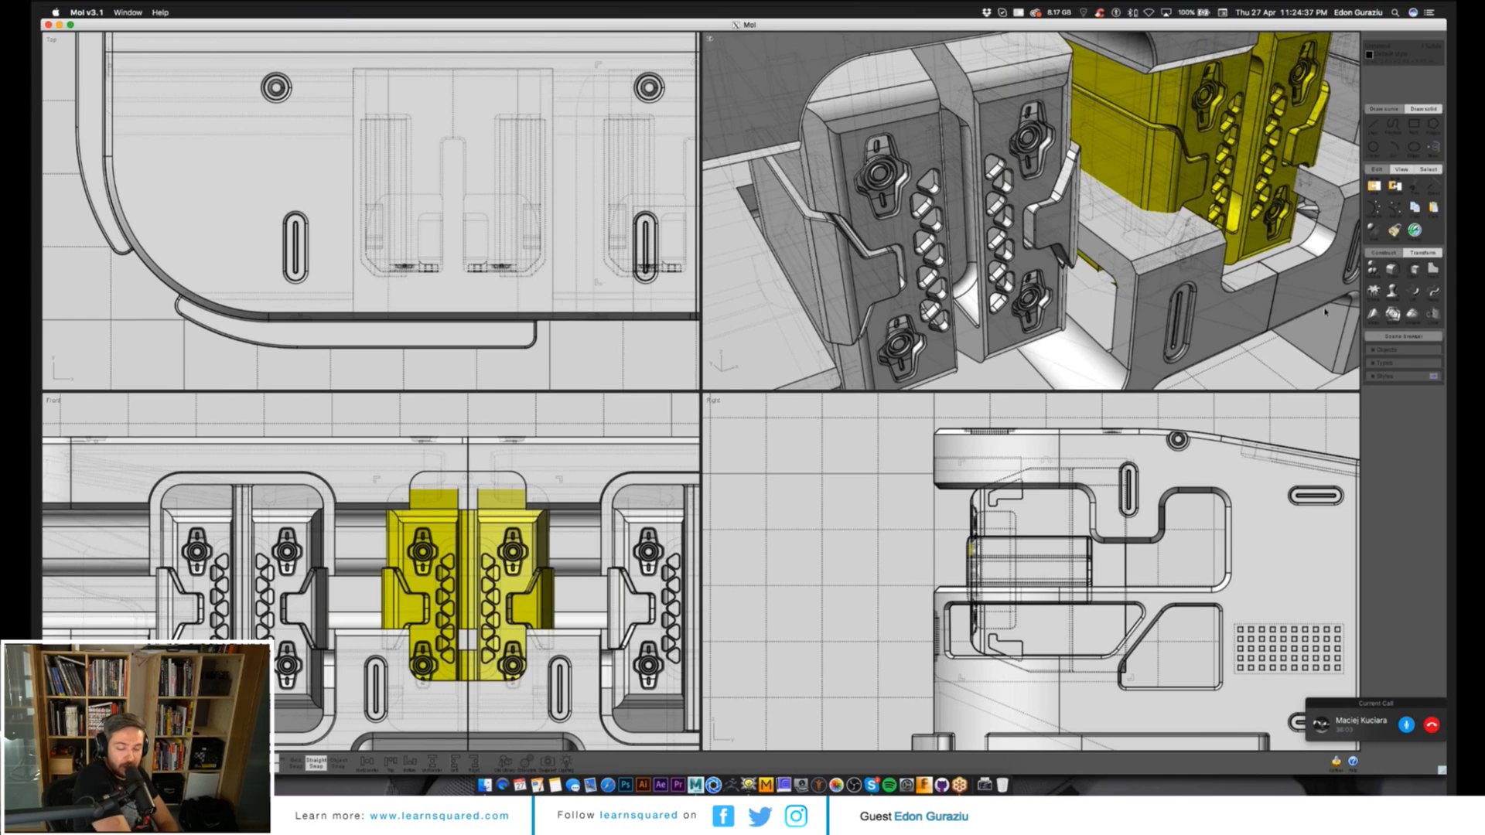
# Scale the copied slotted block uniformly by a factor of 0.63 about its centre on the mirror seam.
pyautogui.click(1422, 253)
pyautogui.click(1433, 270)
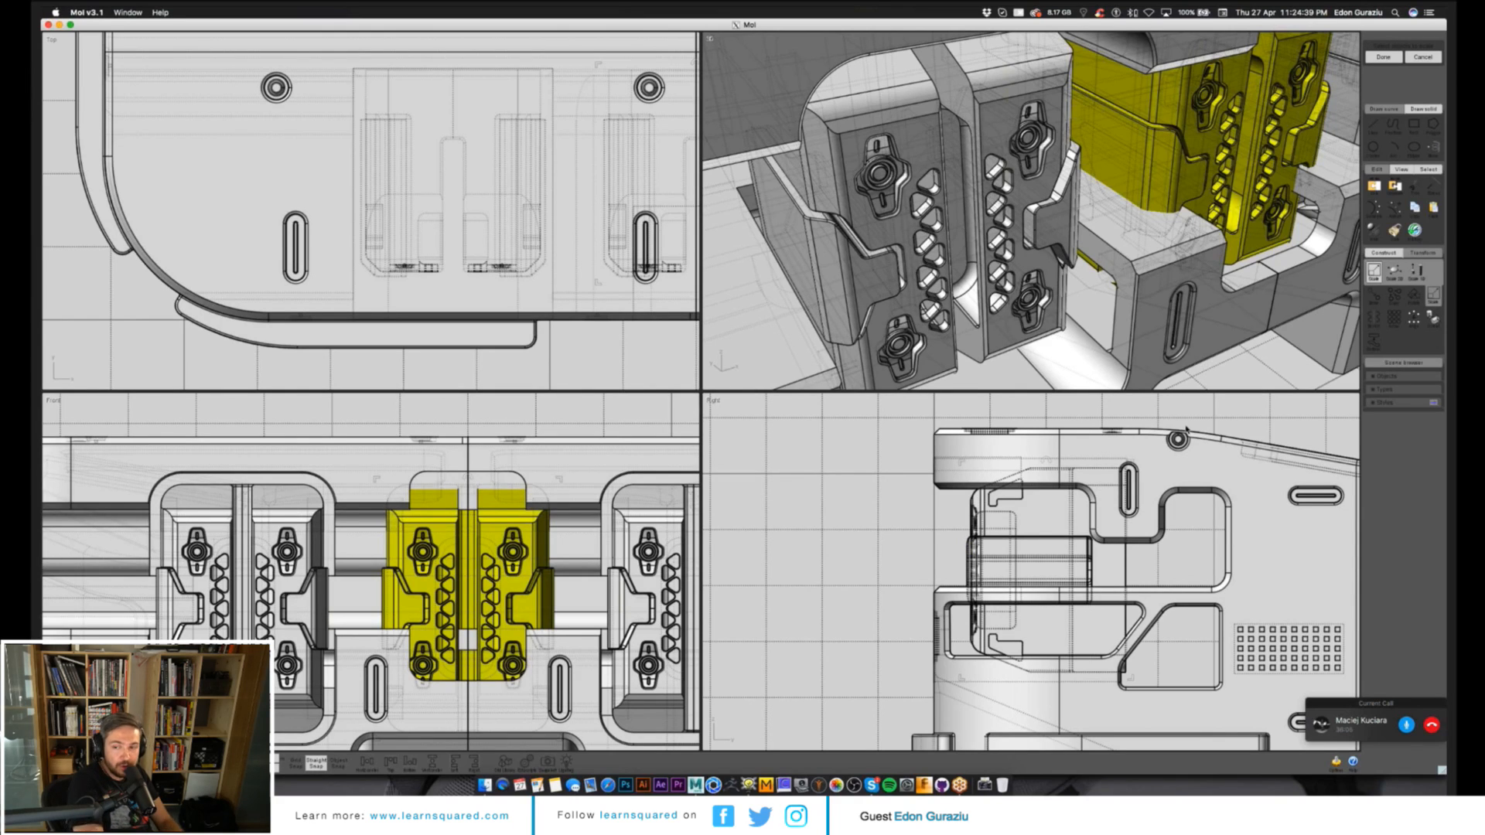
pyautogui.press('Return')
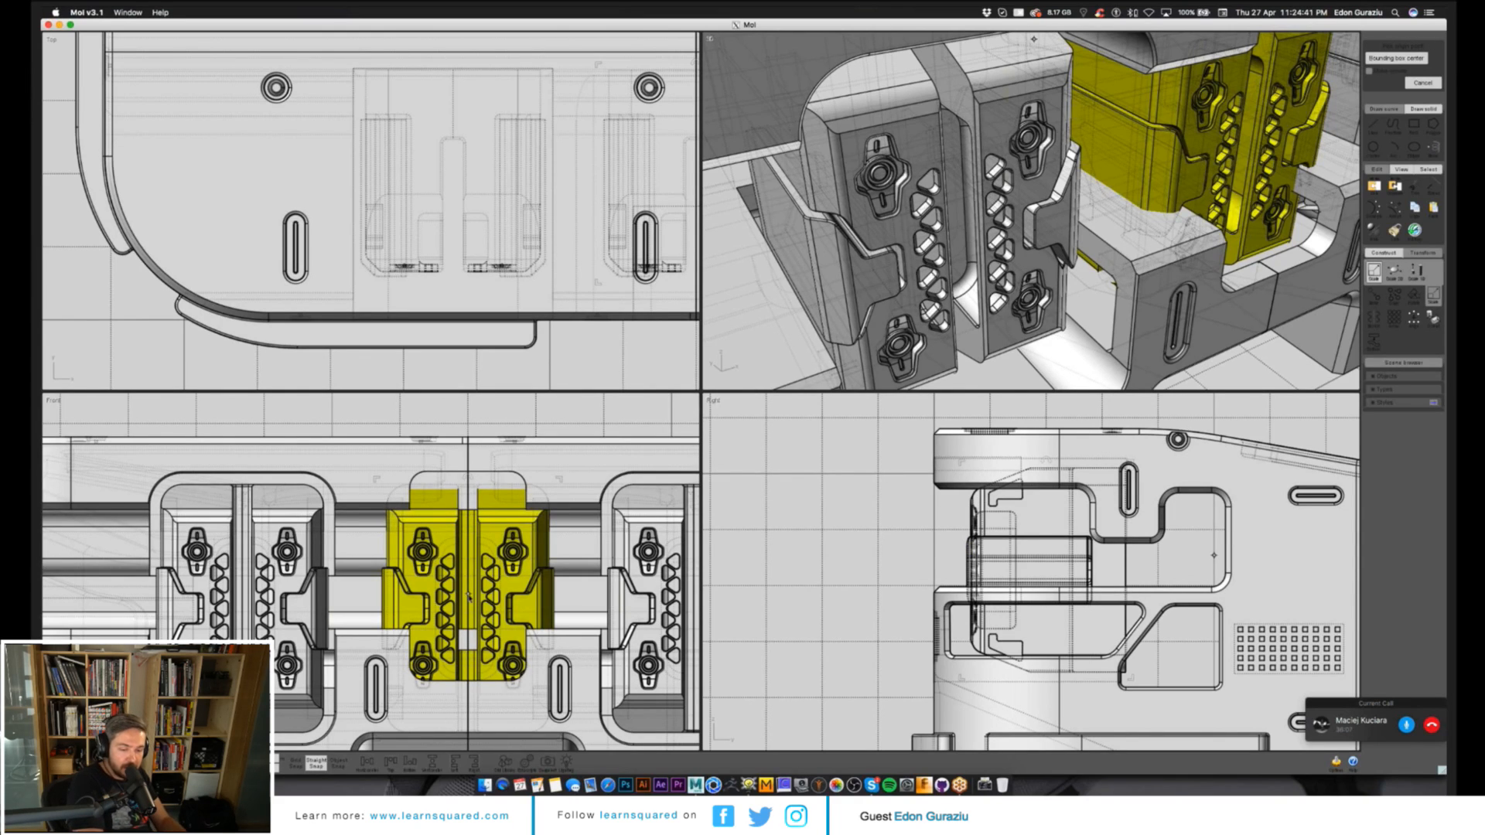
pyautogui.click(468, 579)
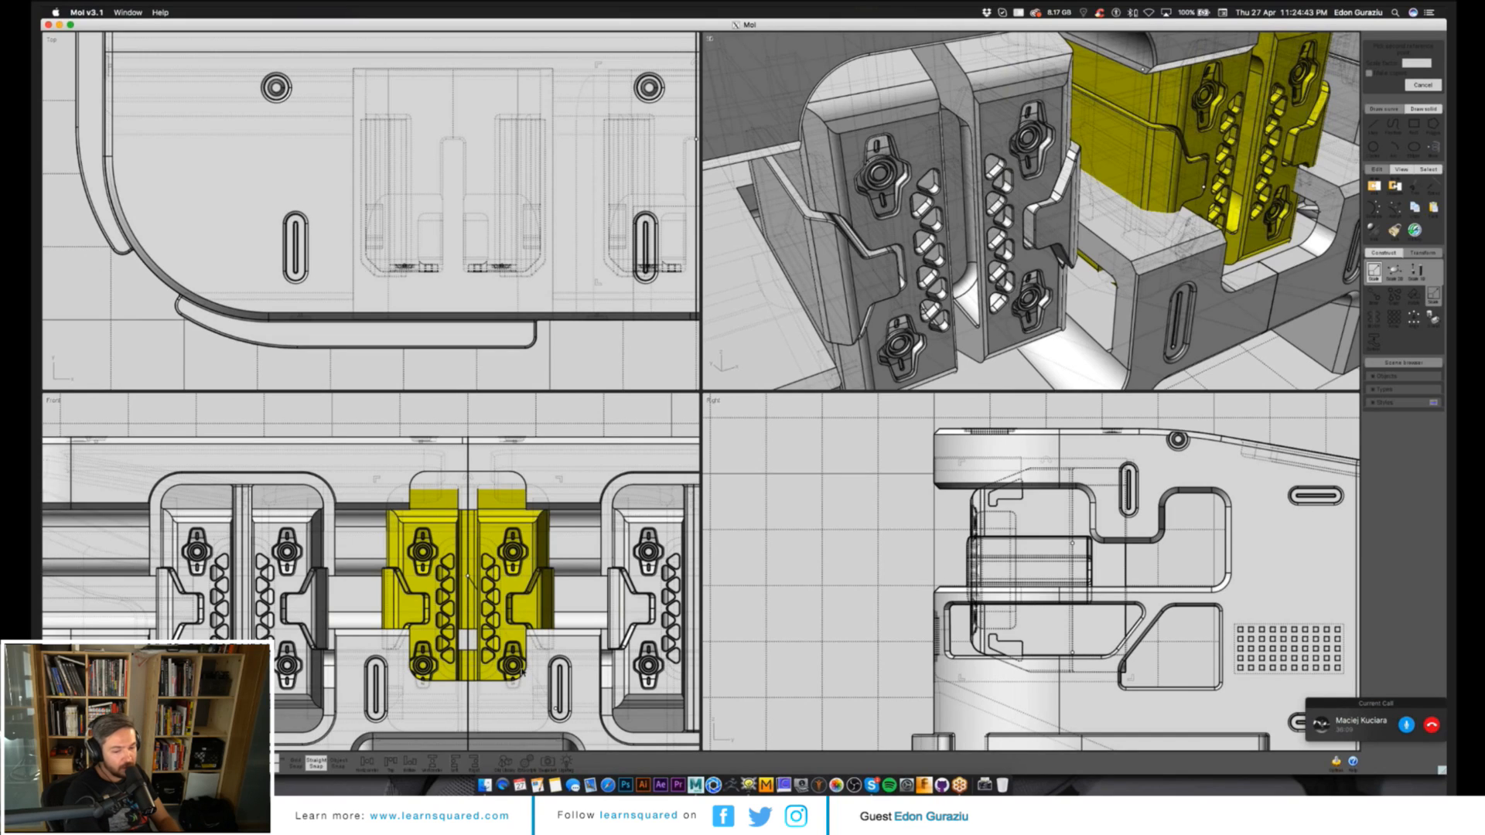
pyautogui.write('0.63')
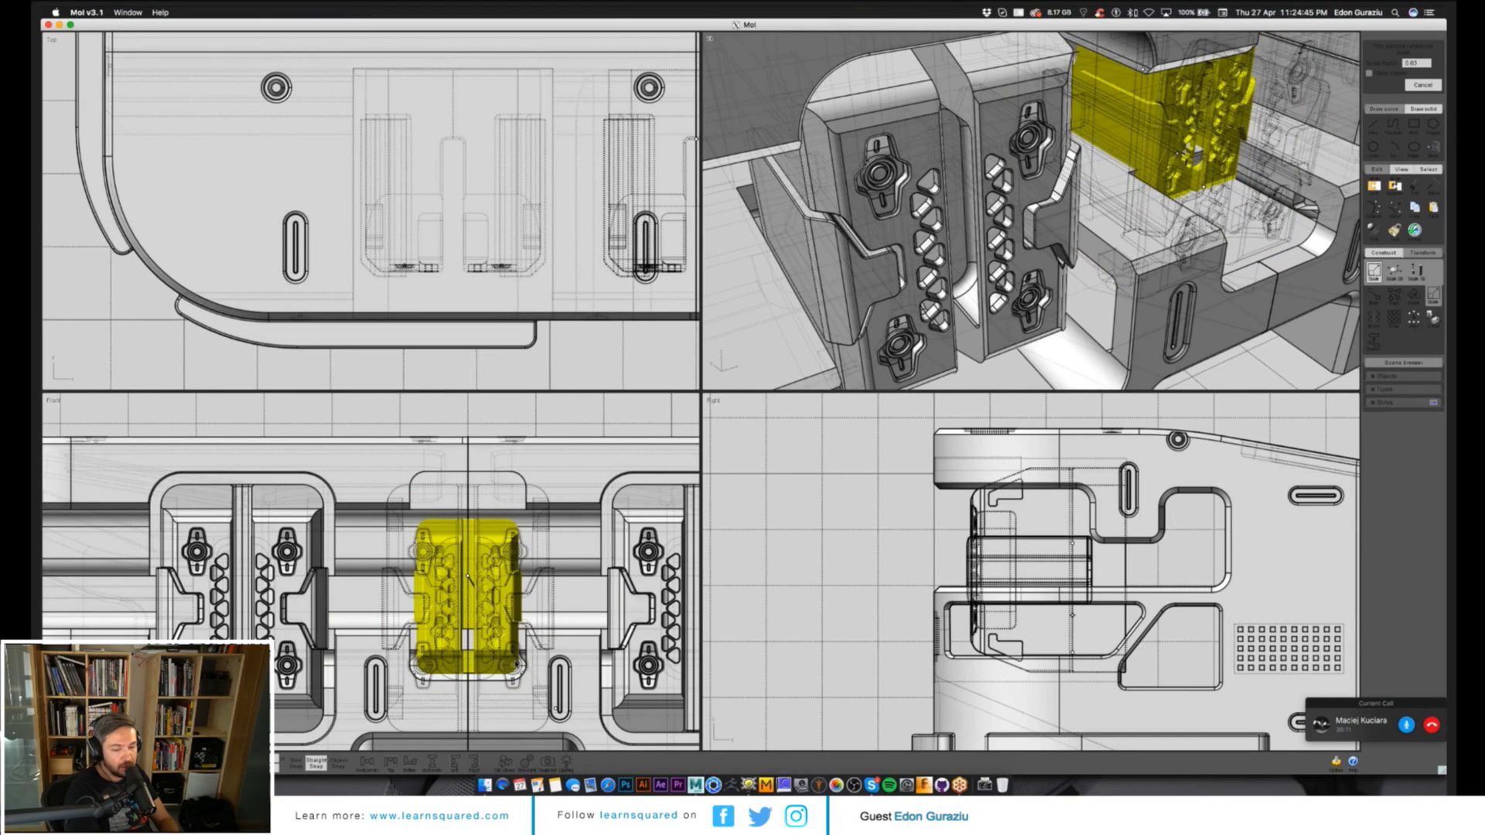
pyautogui.press('Return')
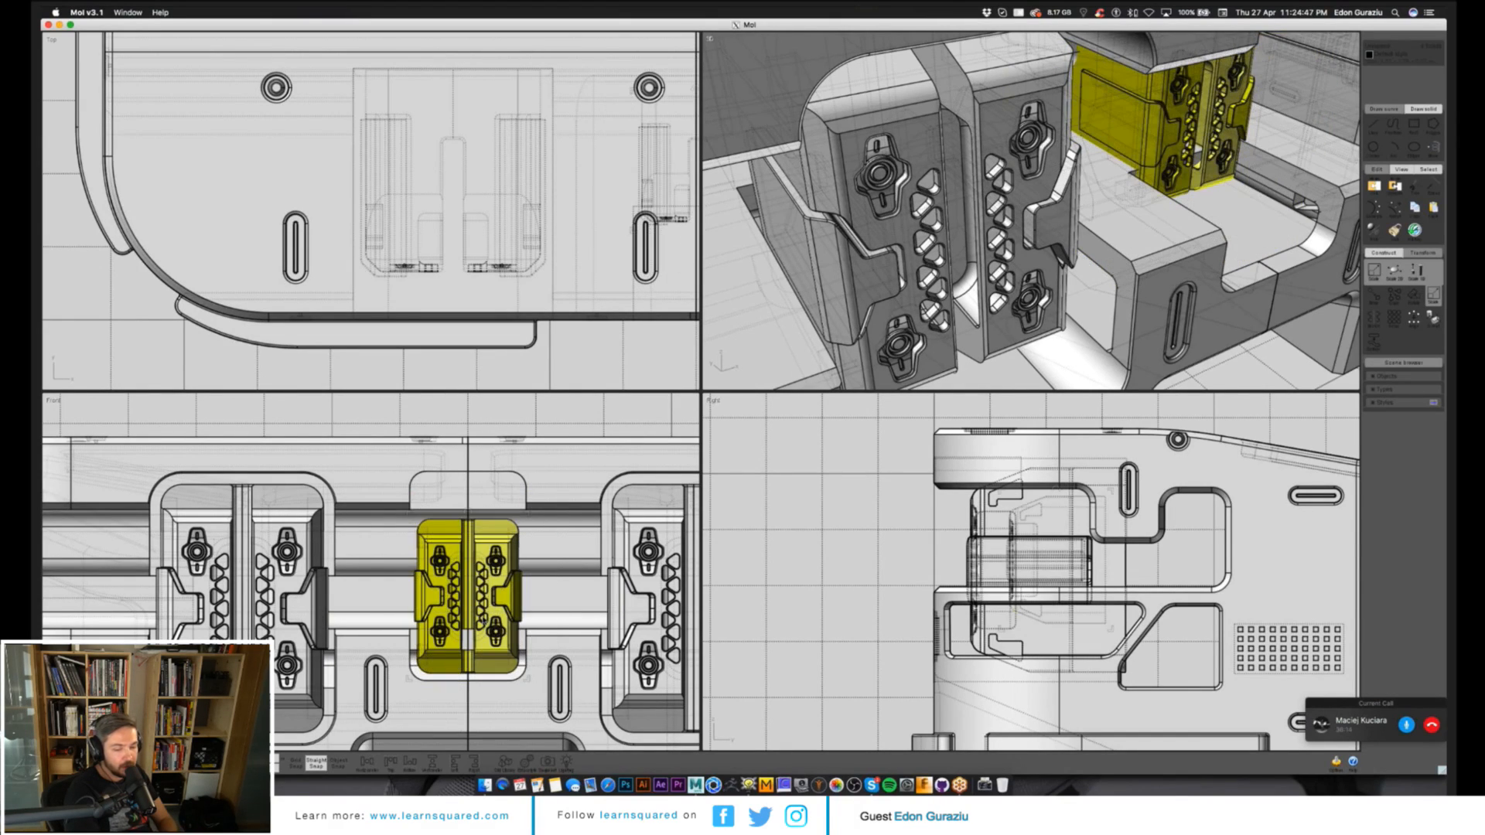
# Move the scaled block up within the central opening and forward until it projects past the front face of the base.
pyautogui.moveTo(483, 620); pyautogui.dragTo(482, 599)
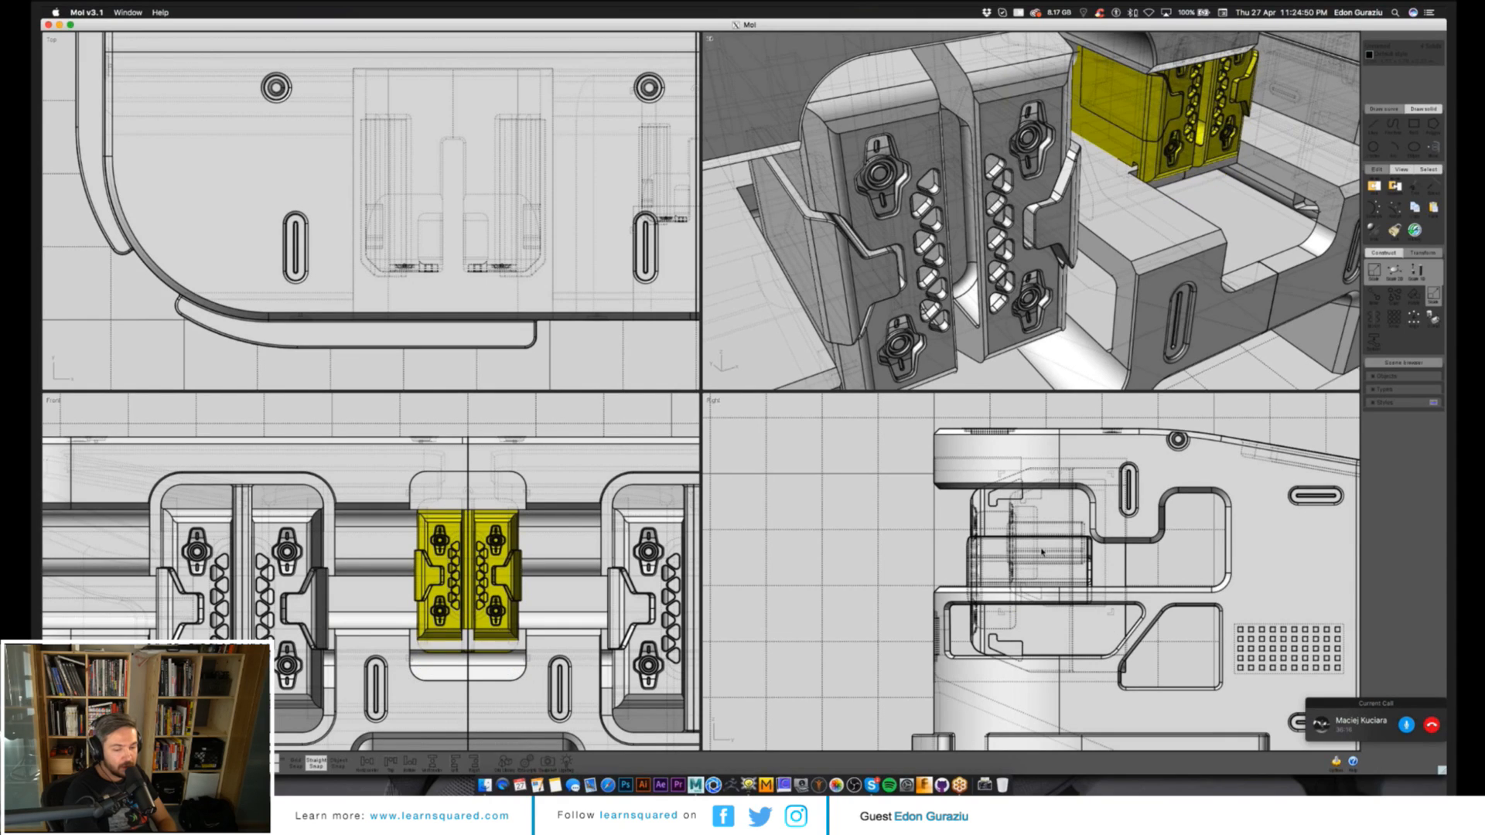
pyautogui.moveTo(1042, 552); pyautogui.dragTo(936, 534)
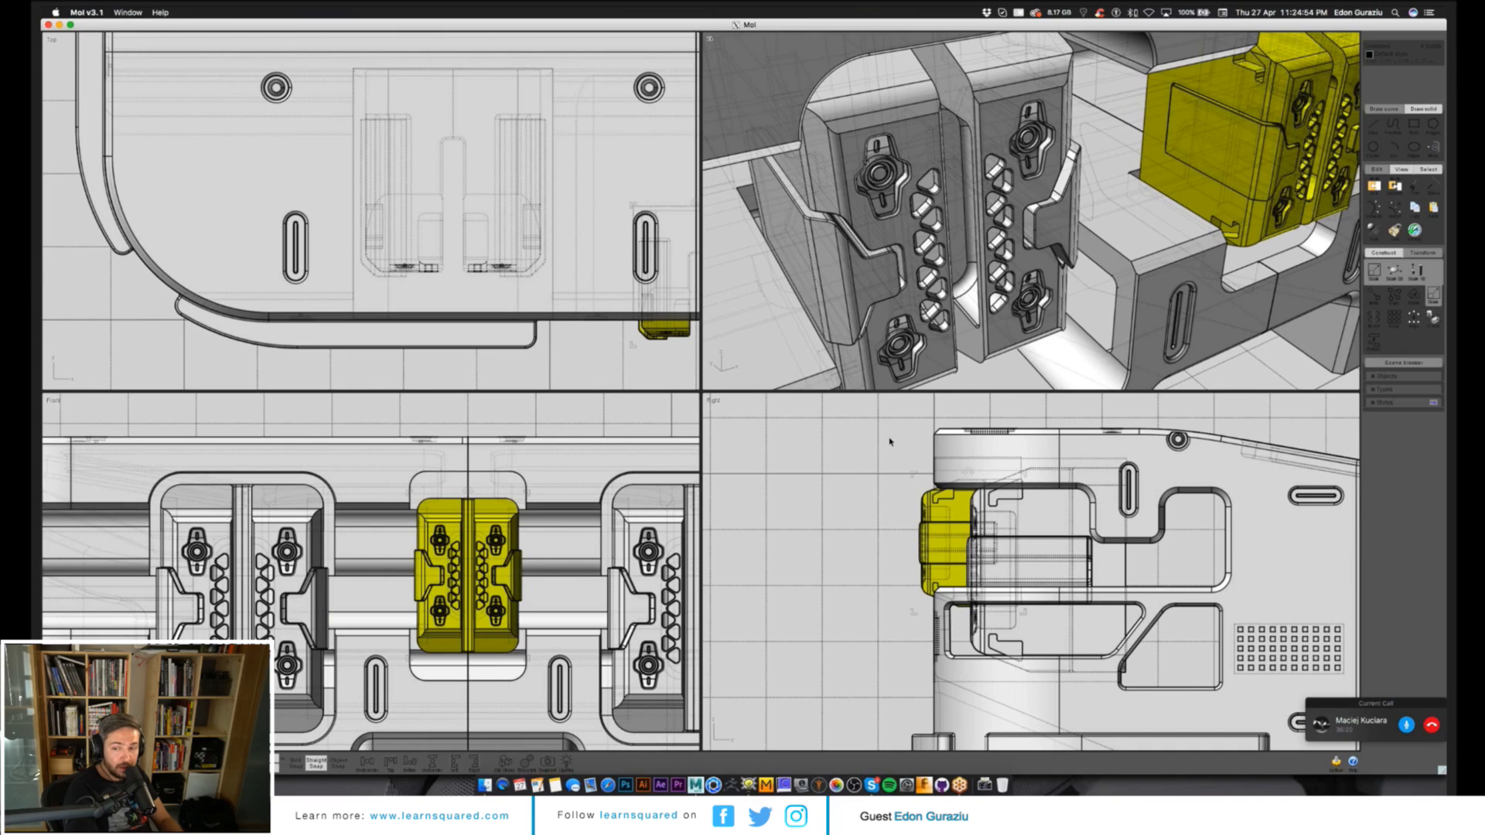
pyautogui.moveTo(1269, 249); pyautogui.dragTo(1168, 214, button='middle')
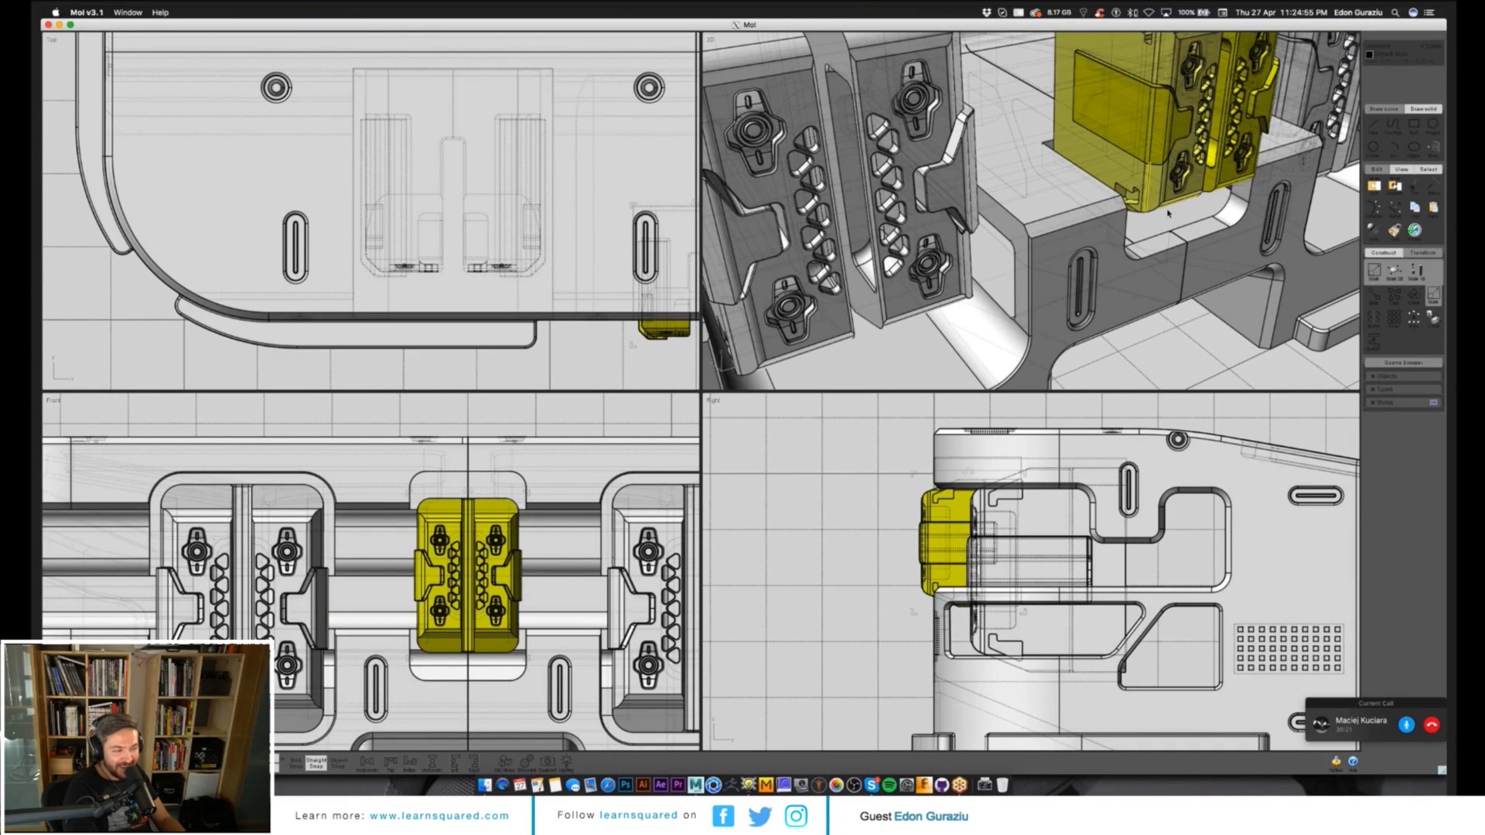
pyautogui.scroll(-10, 996, 295)
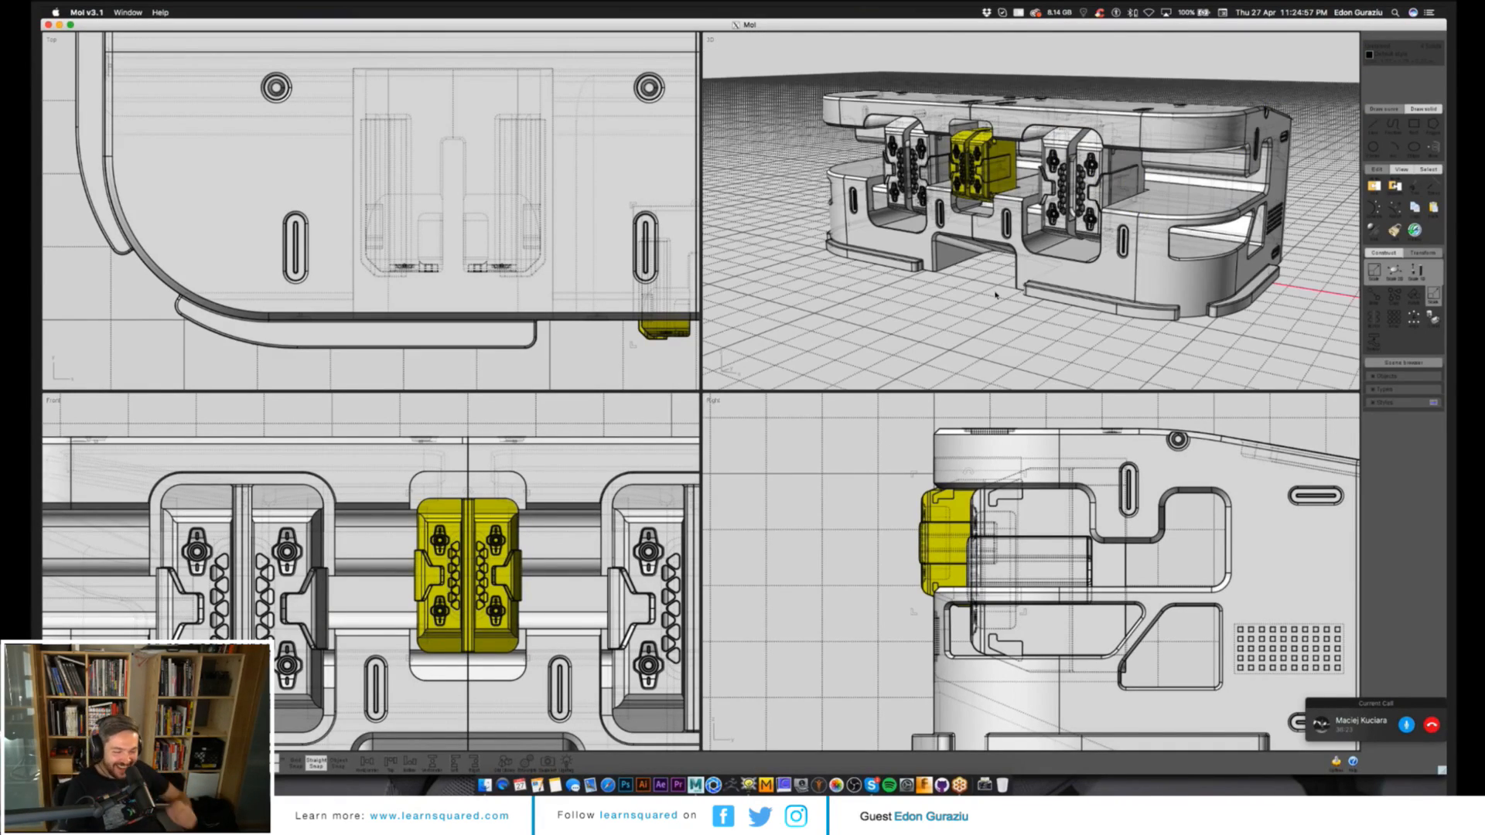
pyautogui.click(996, 295)
pyautogui.moveTo(996, 294); pyautogui.dragTo(1145, 329, button='right')
pyautogui.scroll(5, 996, 295)
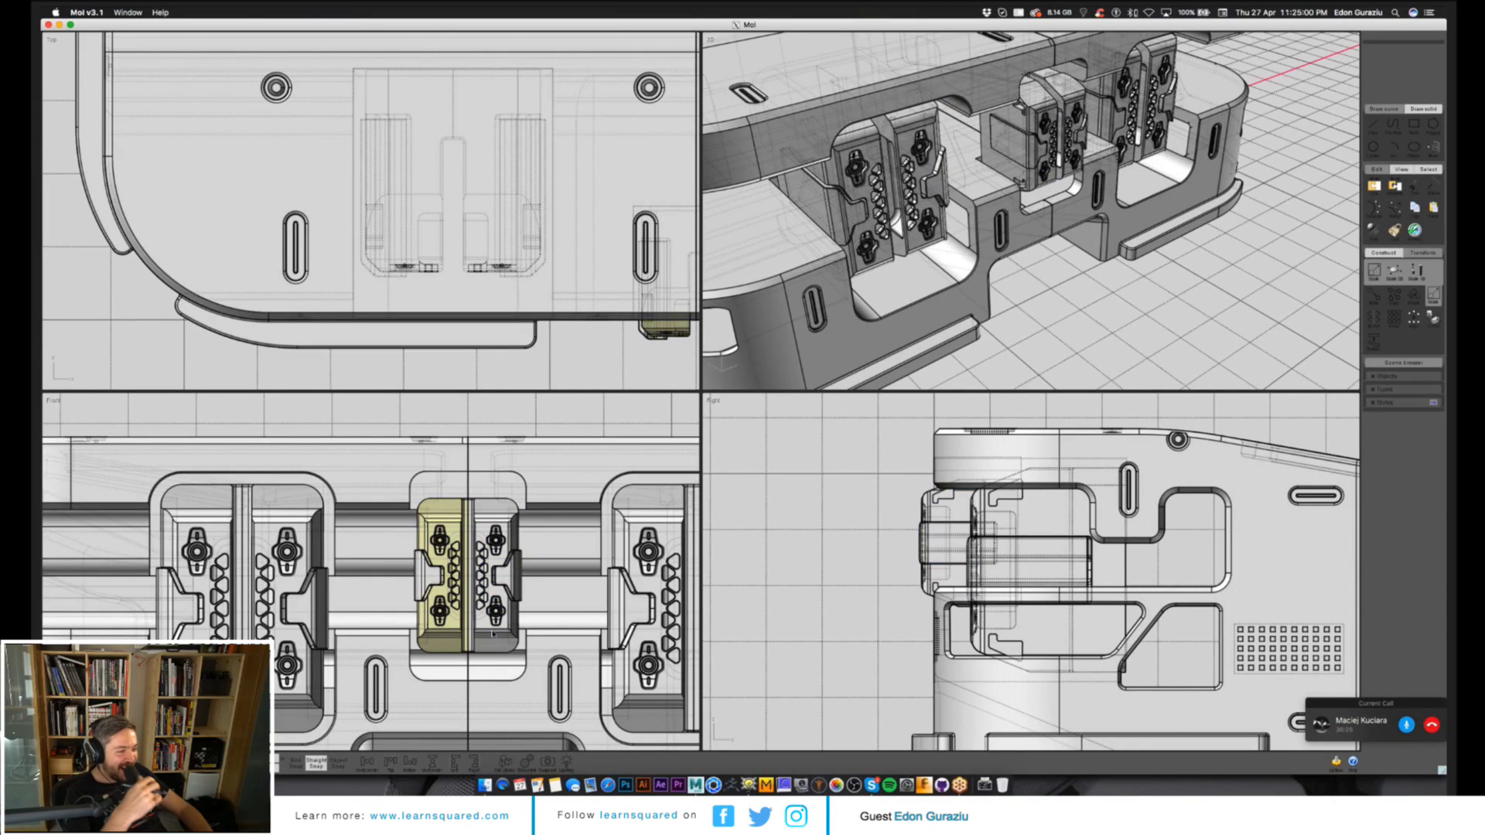
# Draw a rectangle centred on the mirror seam in the front view, above the small block and inside the rounded opening.
pyautogui.click(466, 468)
pyautogui.scroll(5, 466, 468)
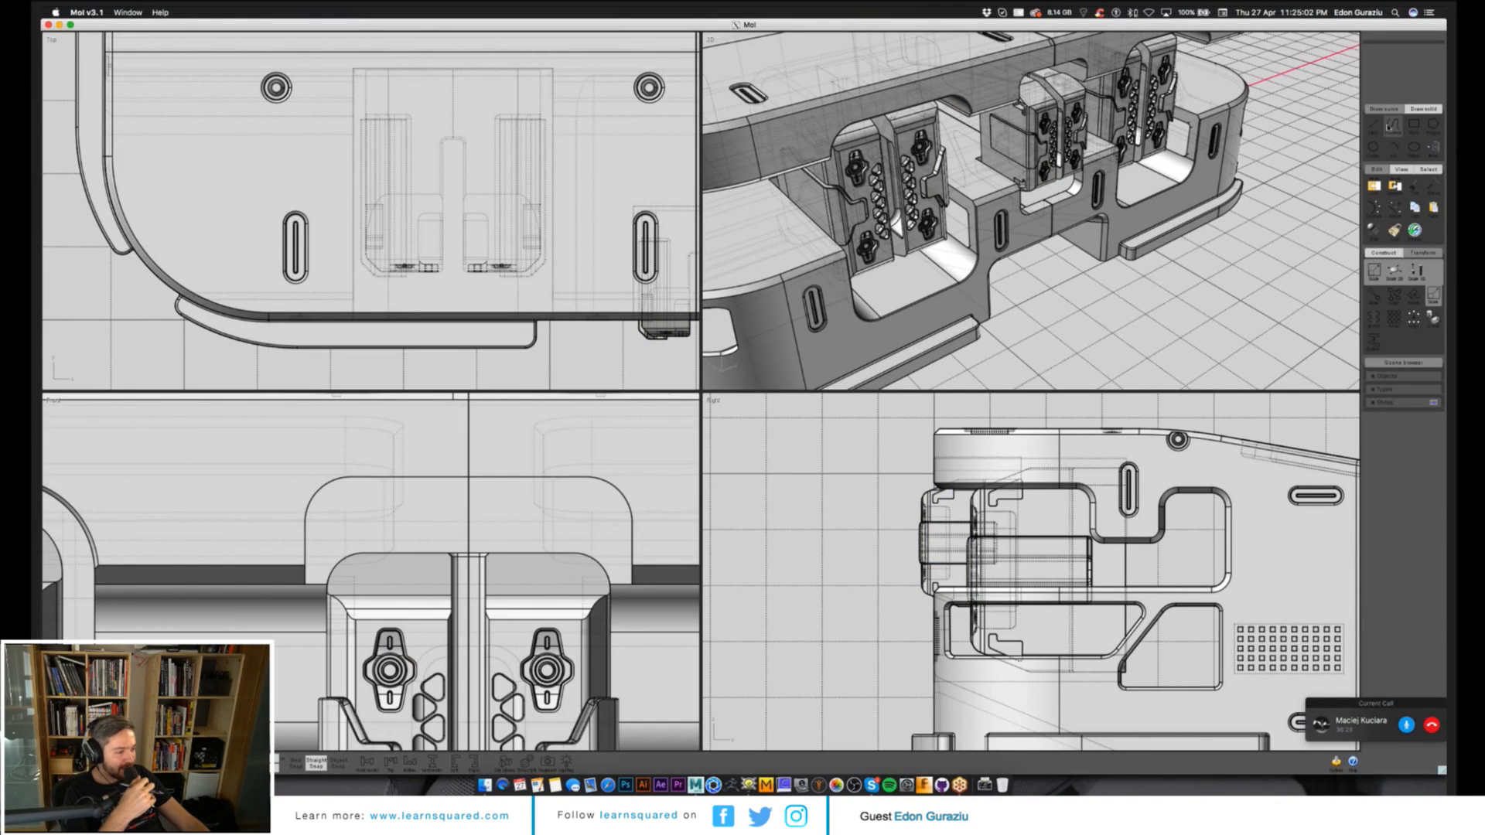
pyautogui.click(1391, 125)
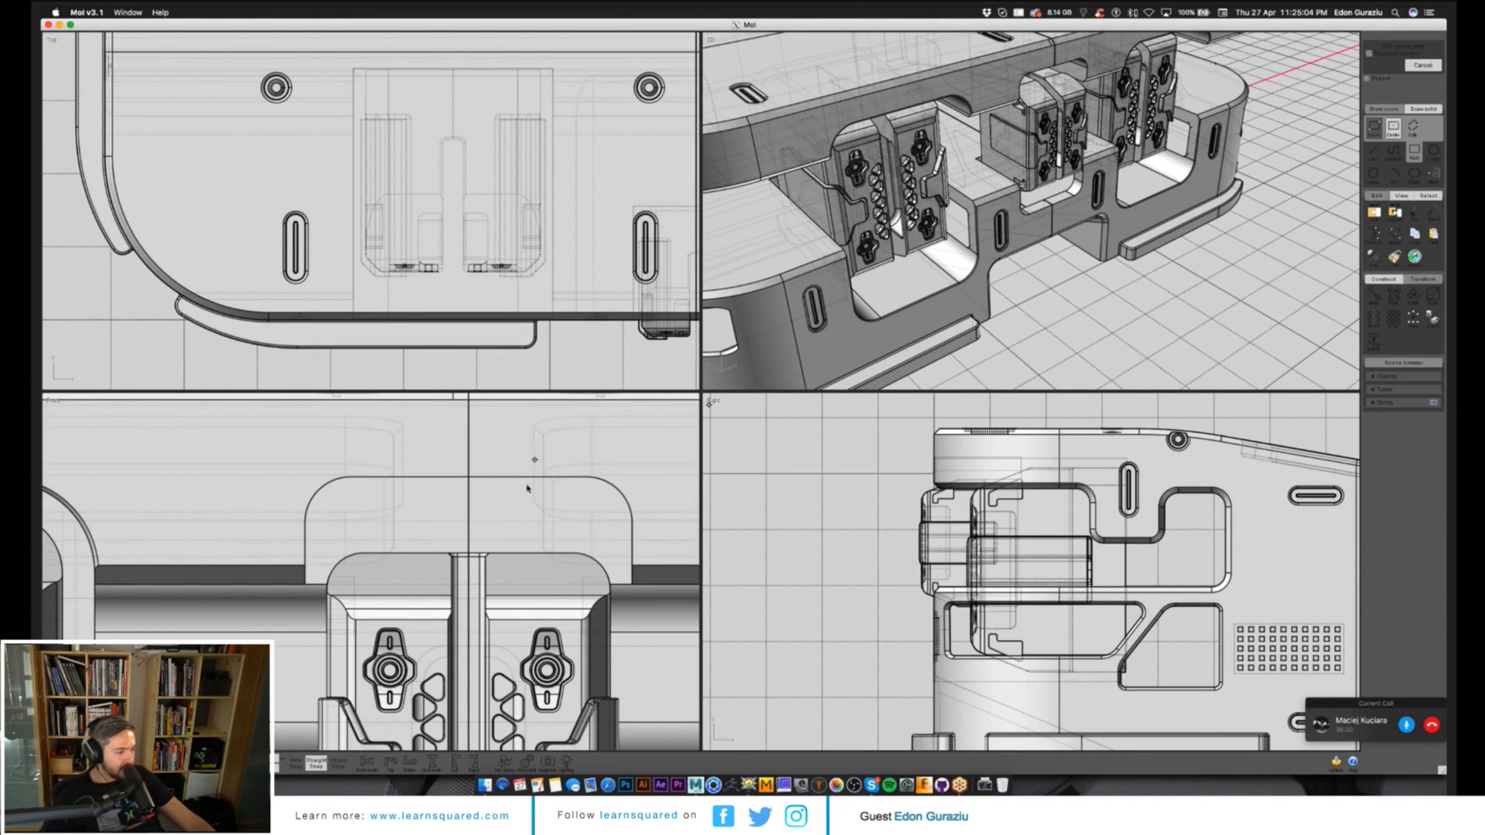
pyautogui.click(468, 522)
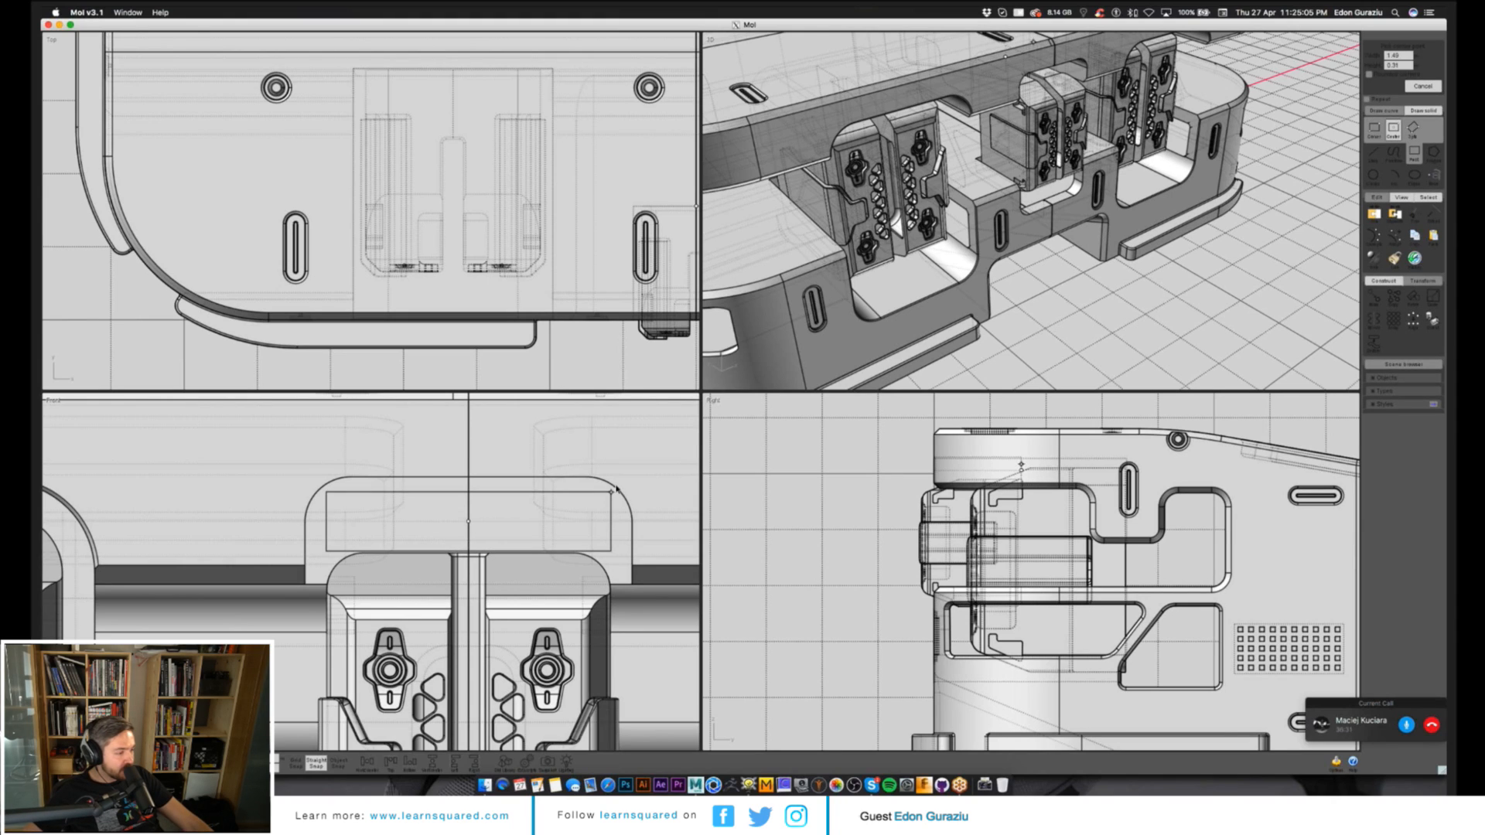
pyautogui.click(622, 488)
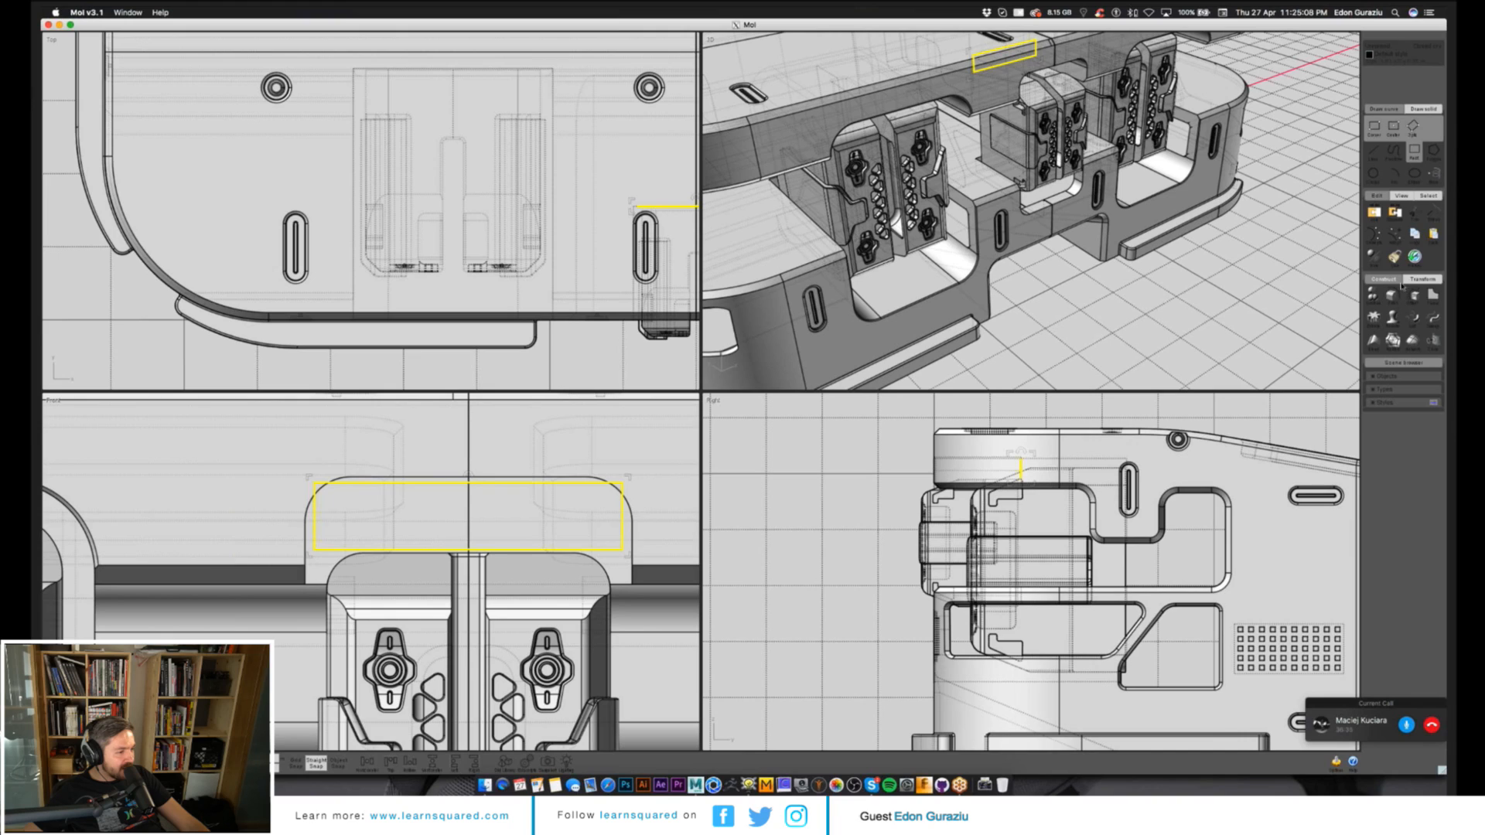
# Fillet the rectangle's two upper corners to follow the opening, and its two lower corners with a smaller radius.
pyautogui.click(1393, 295)
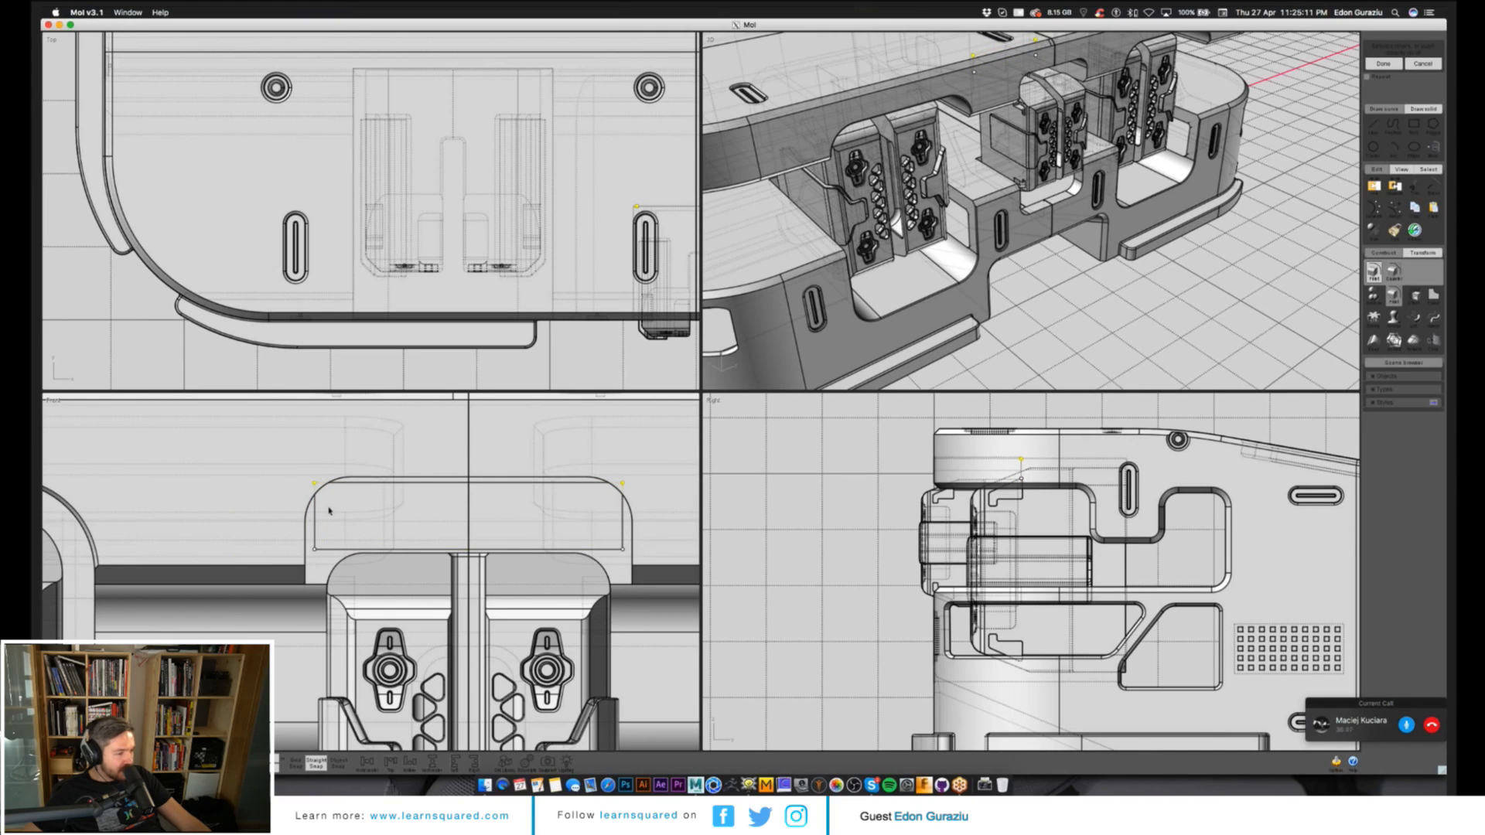
pyautogui.rightClick(328, 510)
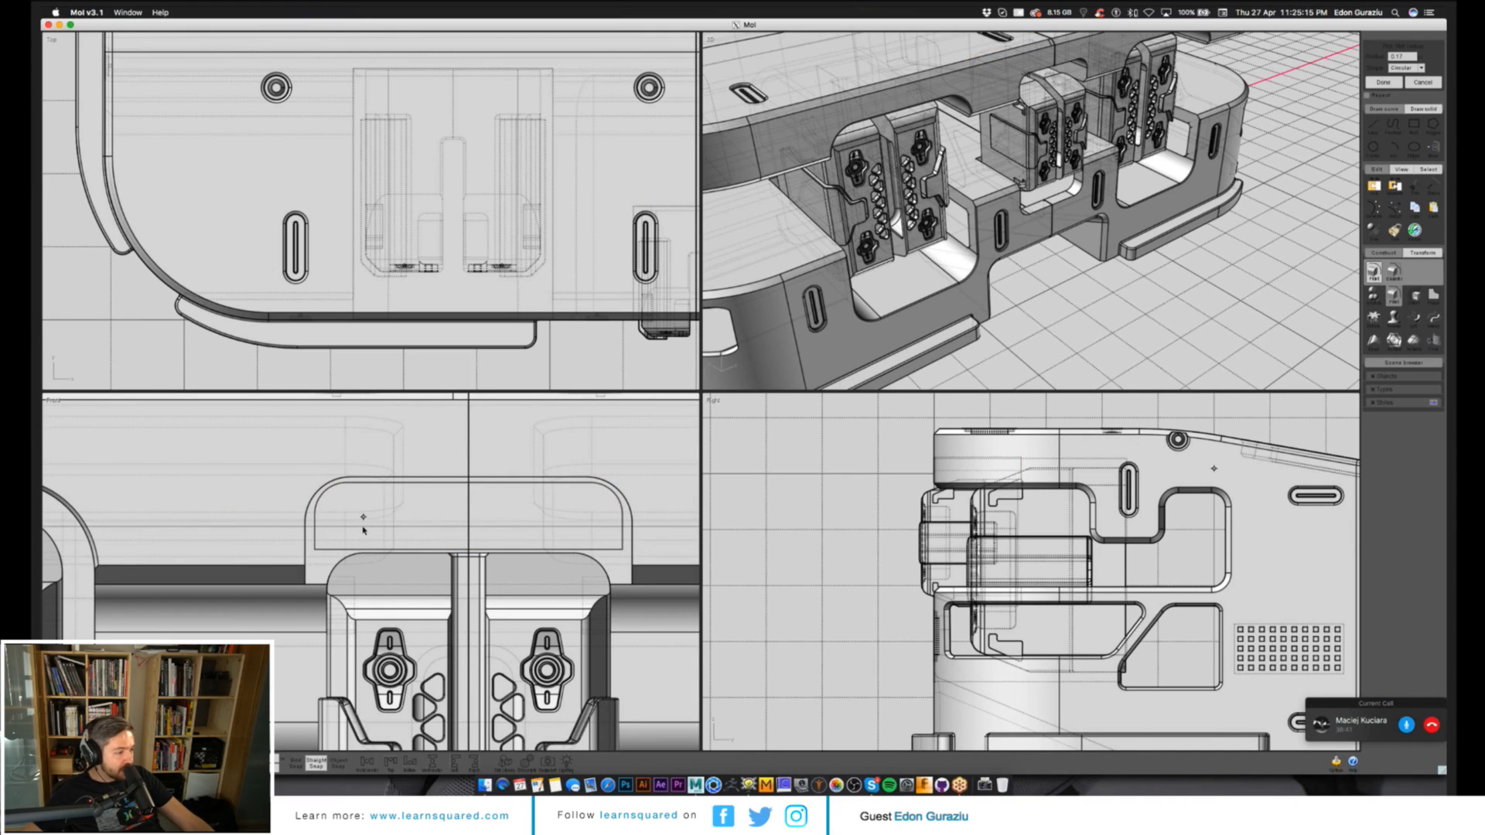
pyautogui.click(340, 542)
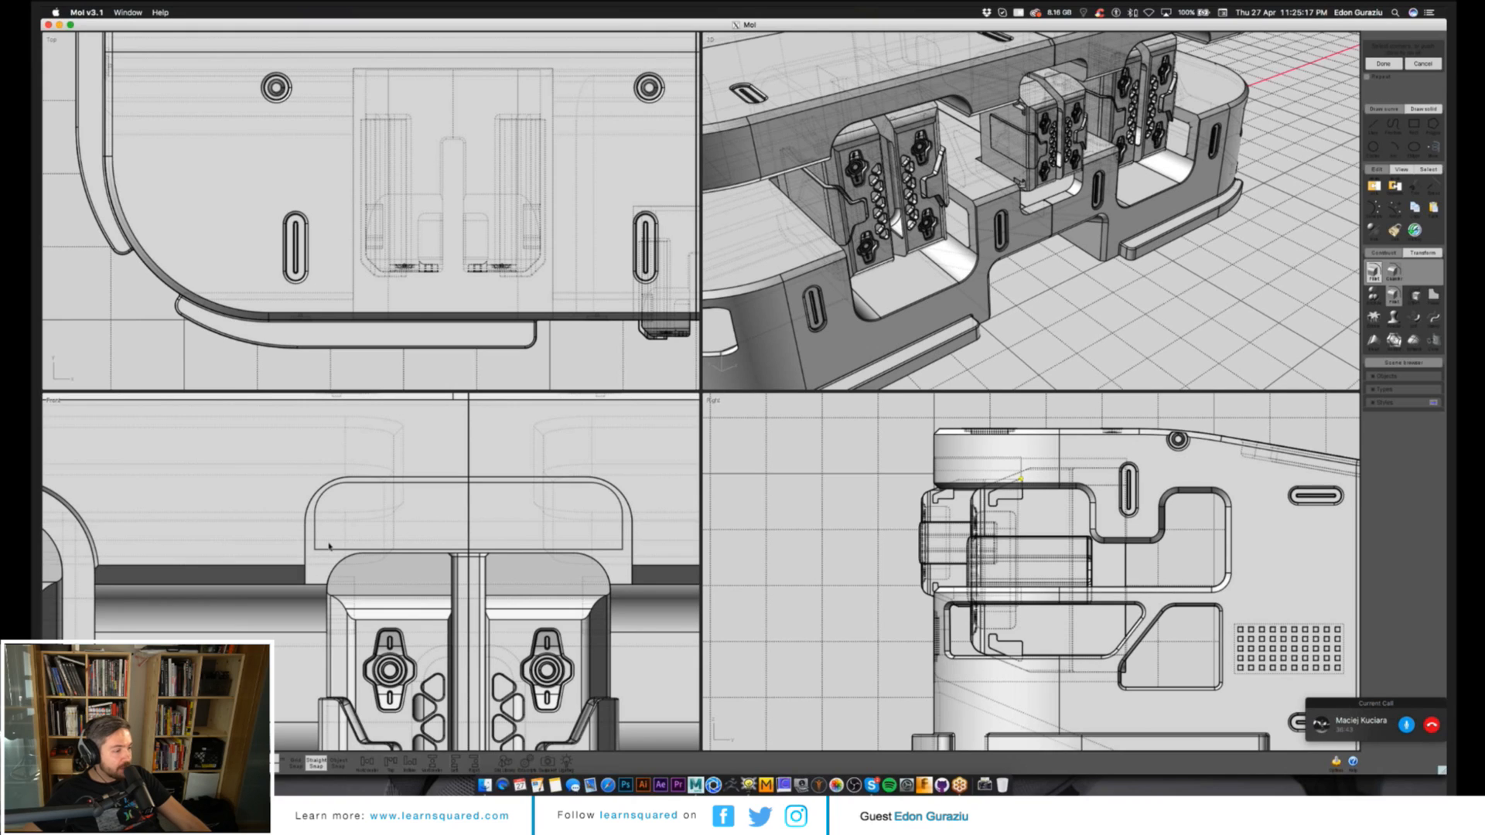
pyautogui.press('Return')
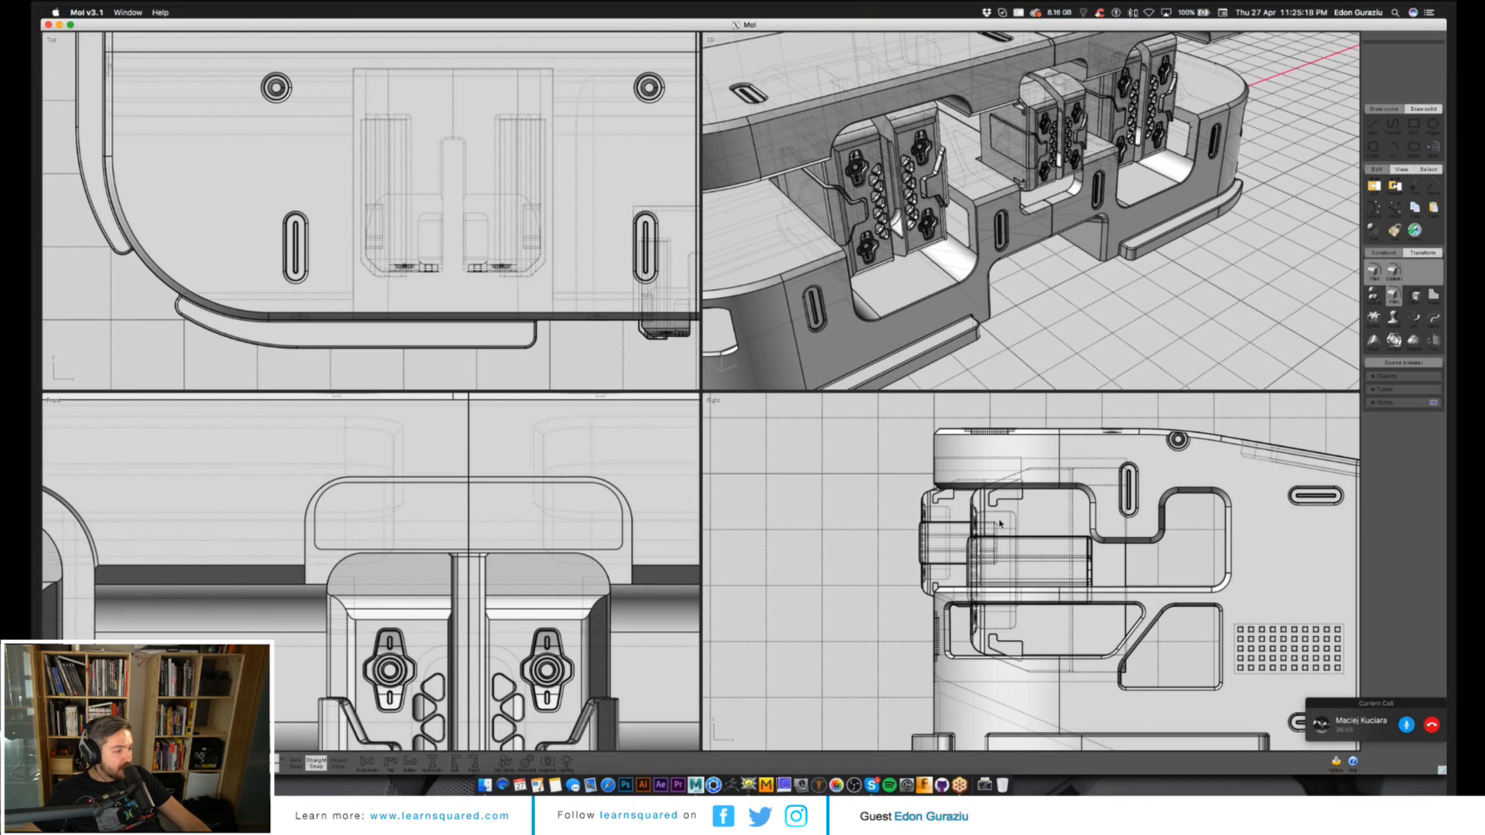
# Extrude the rounded rectangle forward into a solid slab that projects slightly past the front face of the base.
pyautogui.scroll(3, 1000, 523)
pyautogui.click(1064, 452)
pyautogui.click(1374, 292)
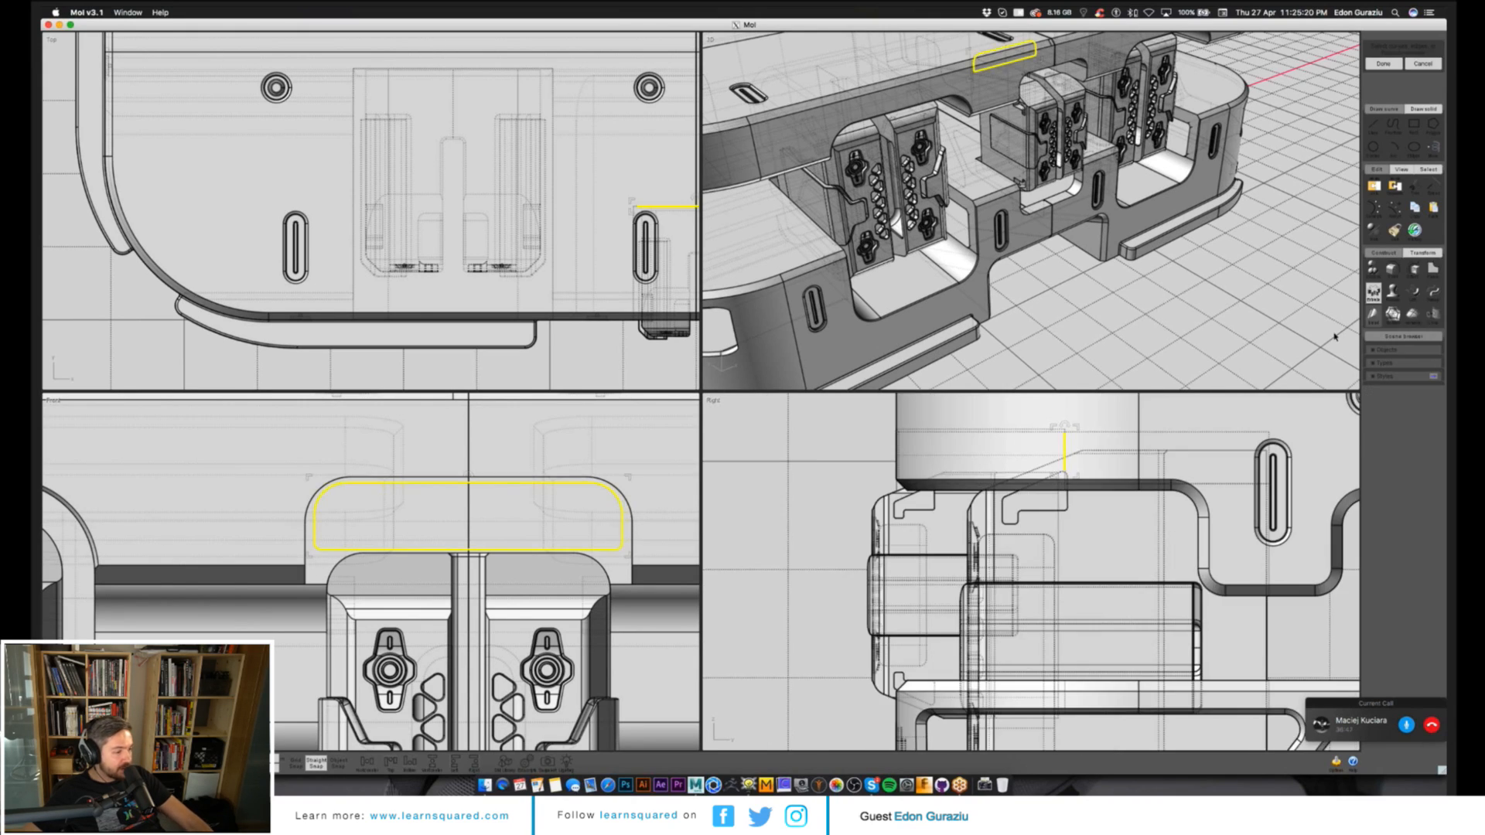
pyautogui.press('b')
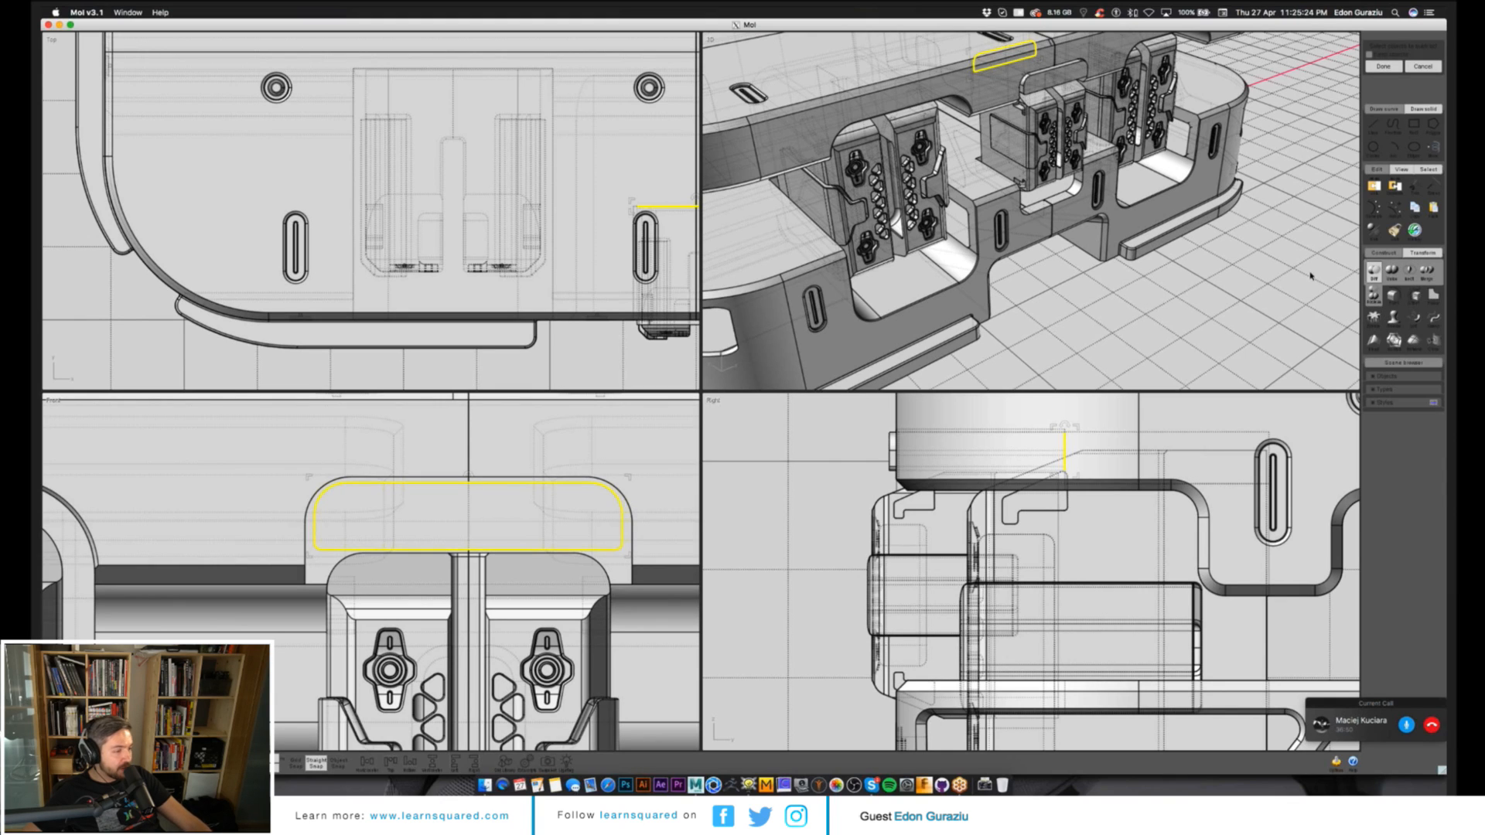
pyautogui.press('Return')
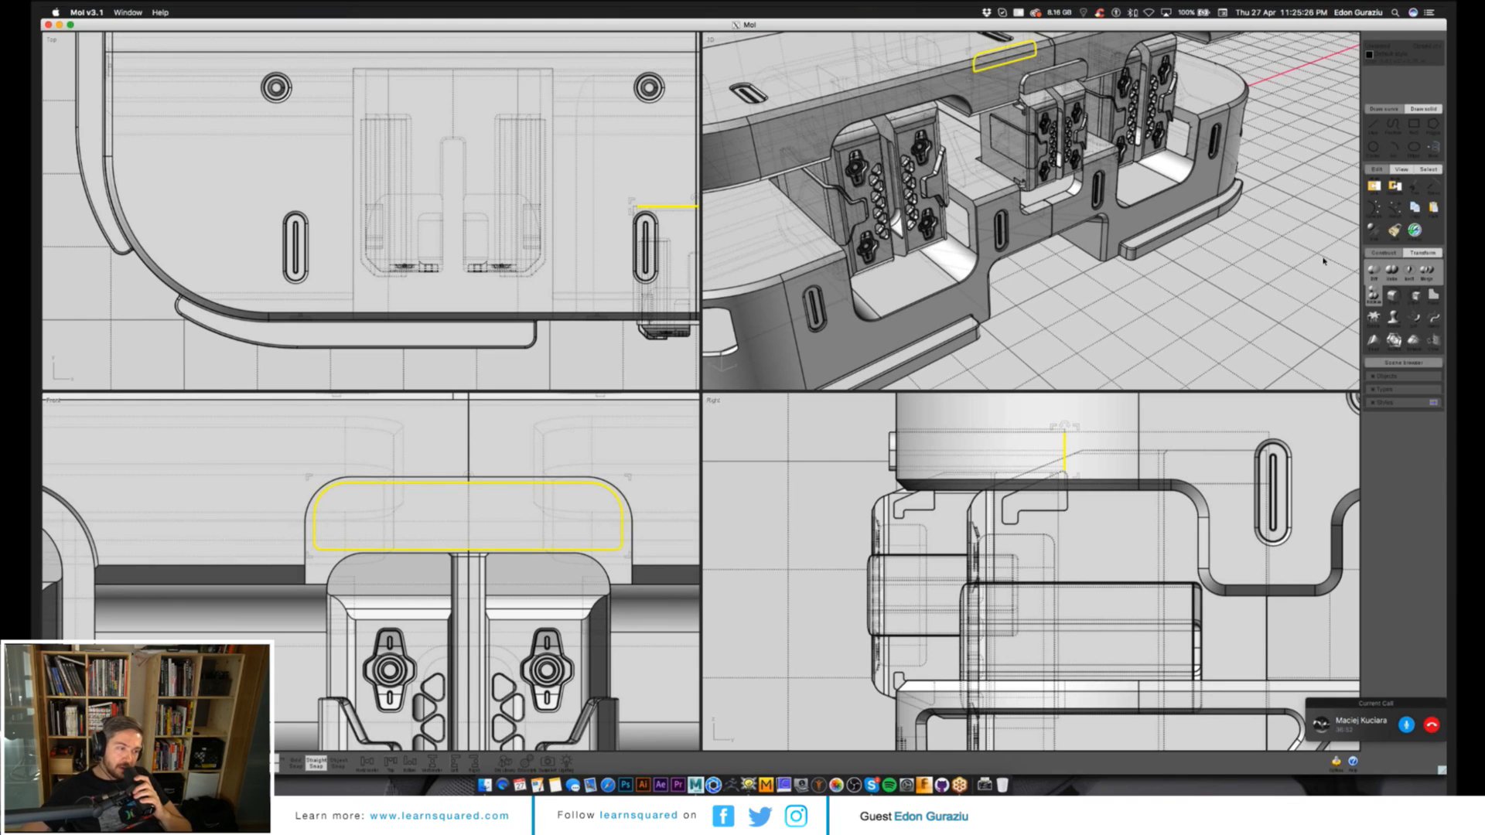
pyautogui.moveTo(1323, 261); pyautogui.dragTo(1167, 318, button='right')
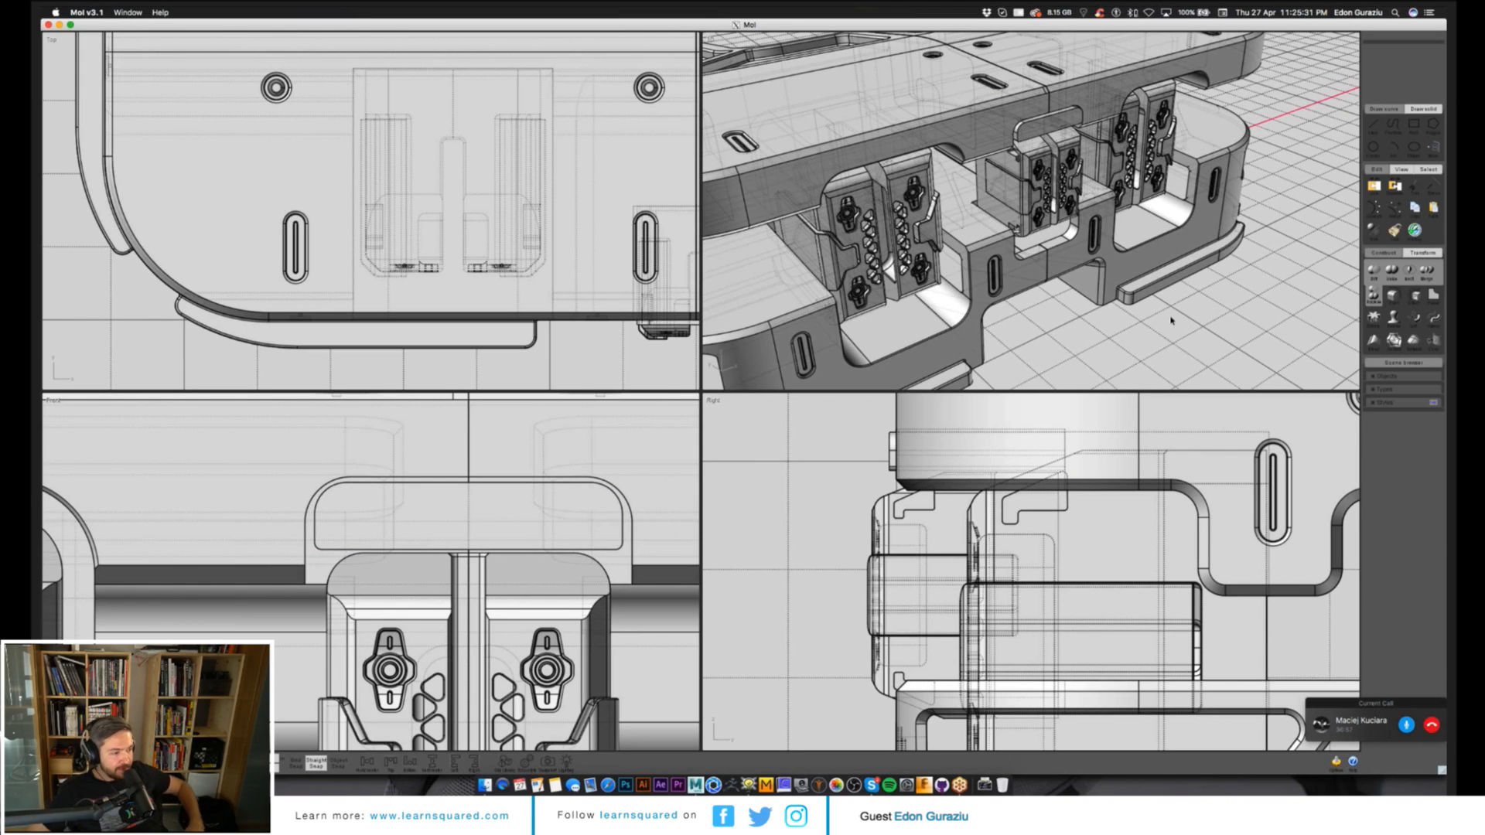
# Switch to Maya and examine the box's unsmoothed shape and edge loops from several angles.
pyautogui.press('super+Tab')
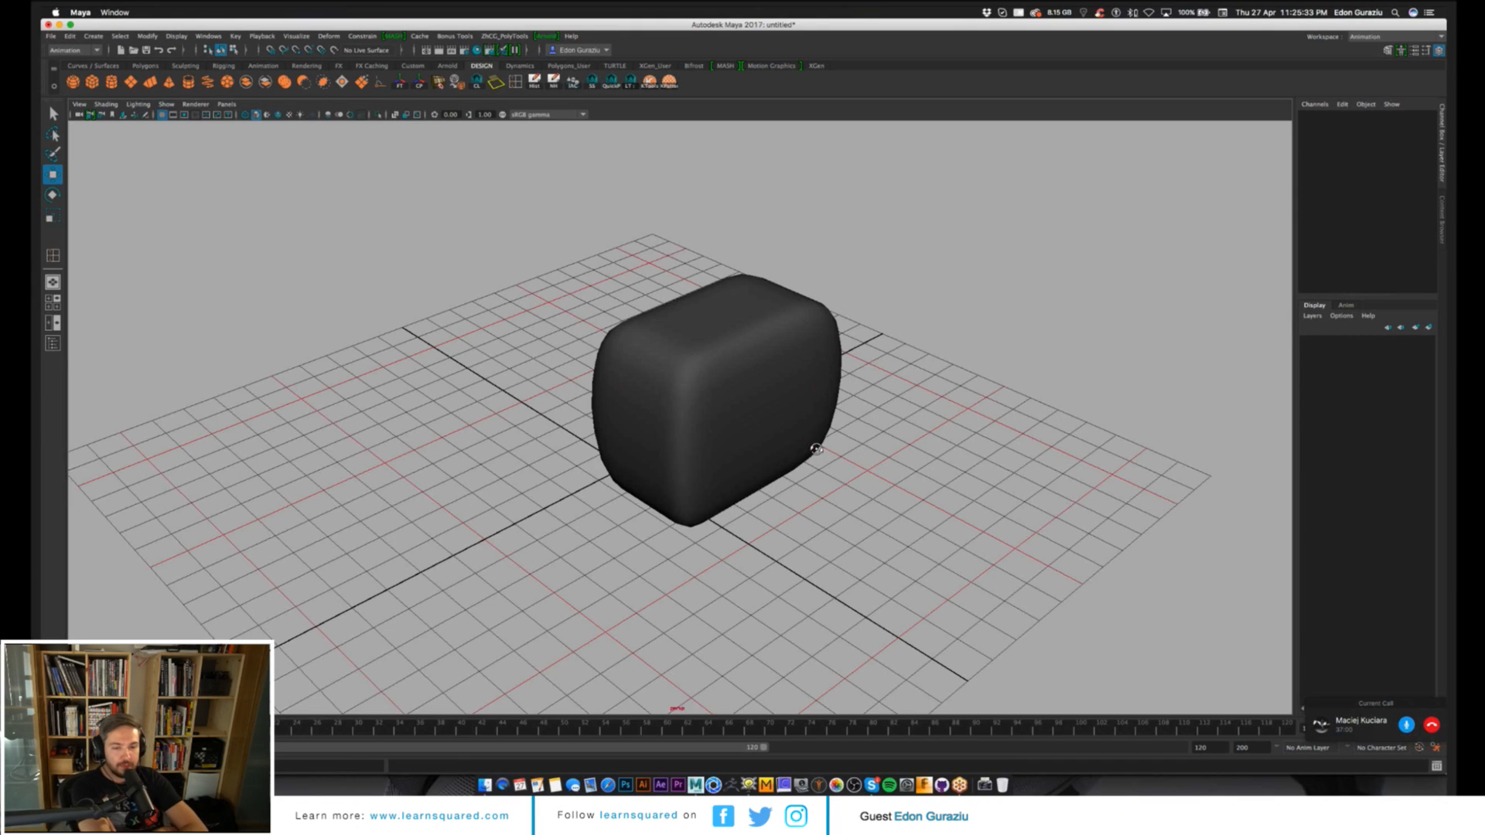
pyautogui.click(791, 478)
pyautogui.keyDown('alt'); pyautogui.moveTo(791, 478); pyautogui.dragTo(793, 329); pyautogui.keyUp('alt')
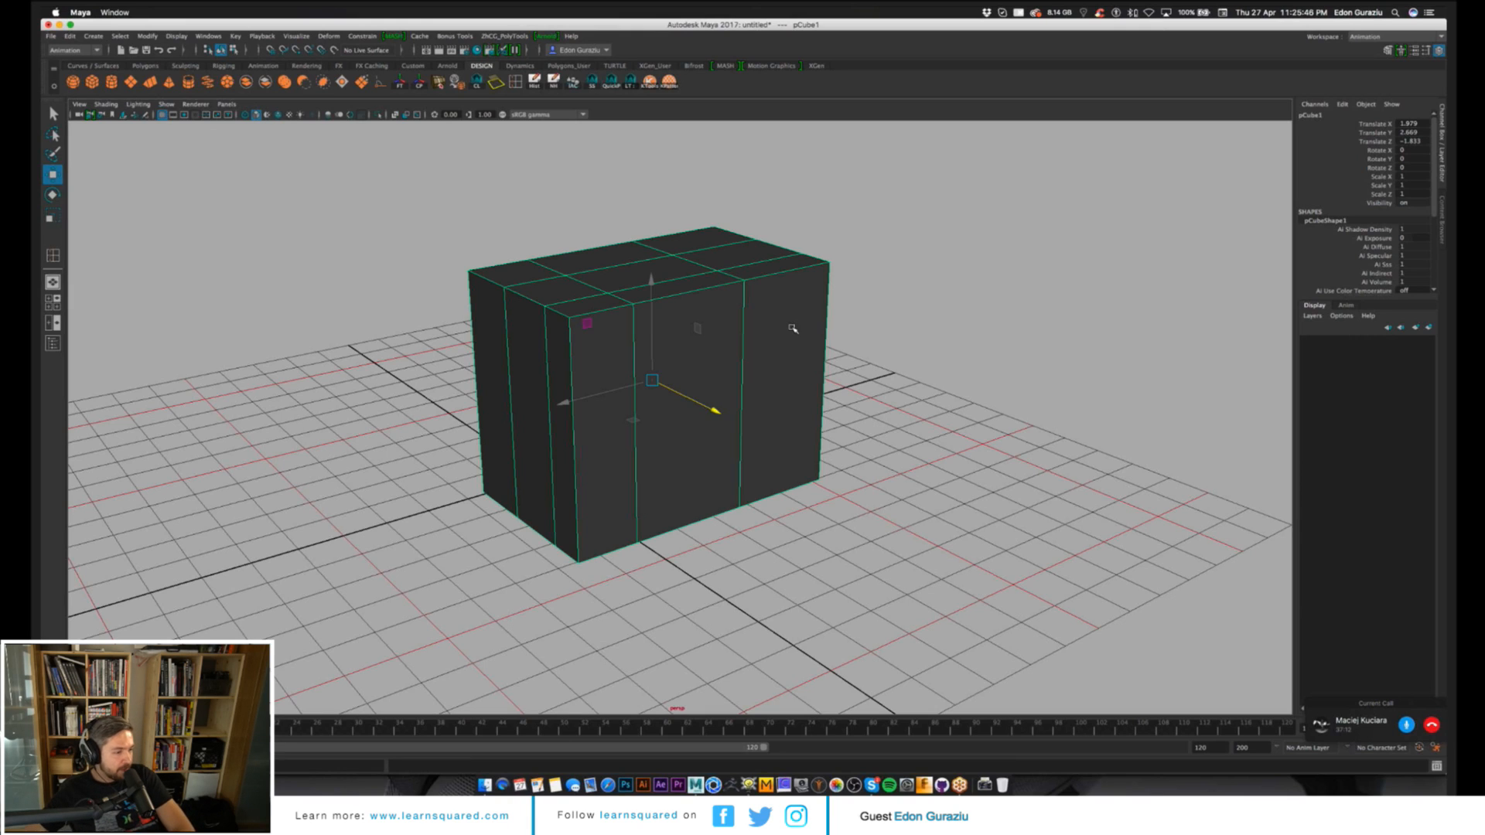
pyautogui.moveTo(780, 322); pyautogui.dragTo(743, 321, button='right')
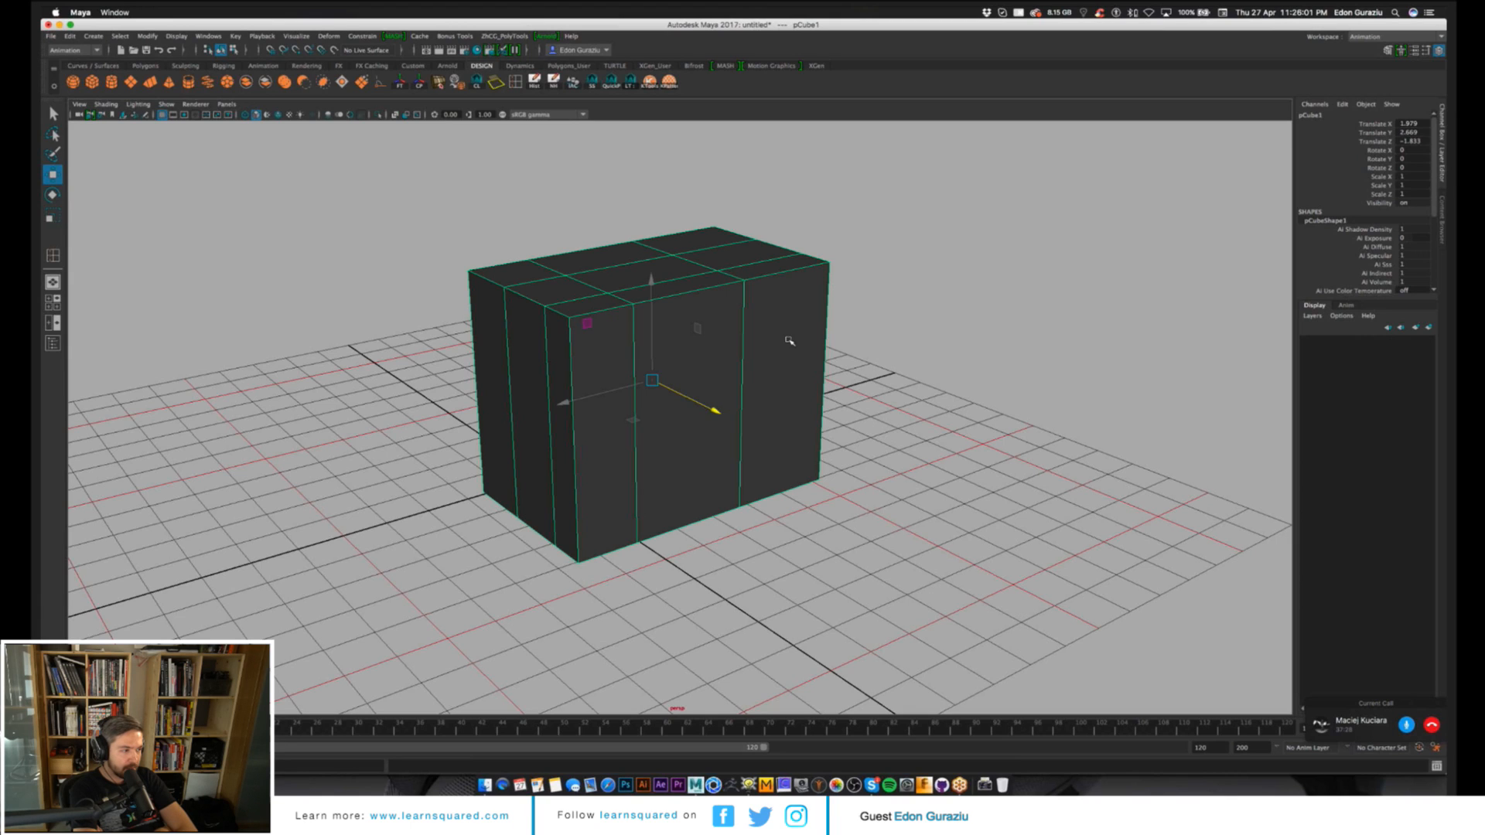
pyautogui.keyDown('alt'); pyautogui.moveTo(754, 541); pyautogui.dragTo(983, 424); pyautogui.keyUp('alt')
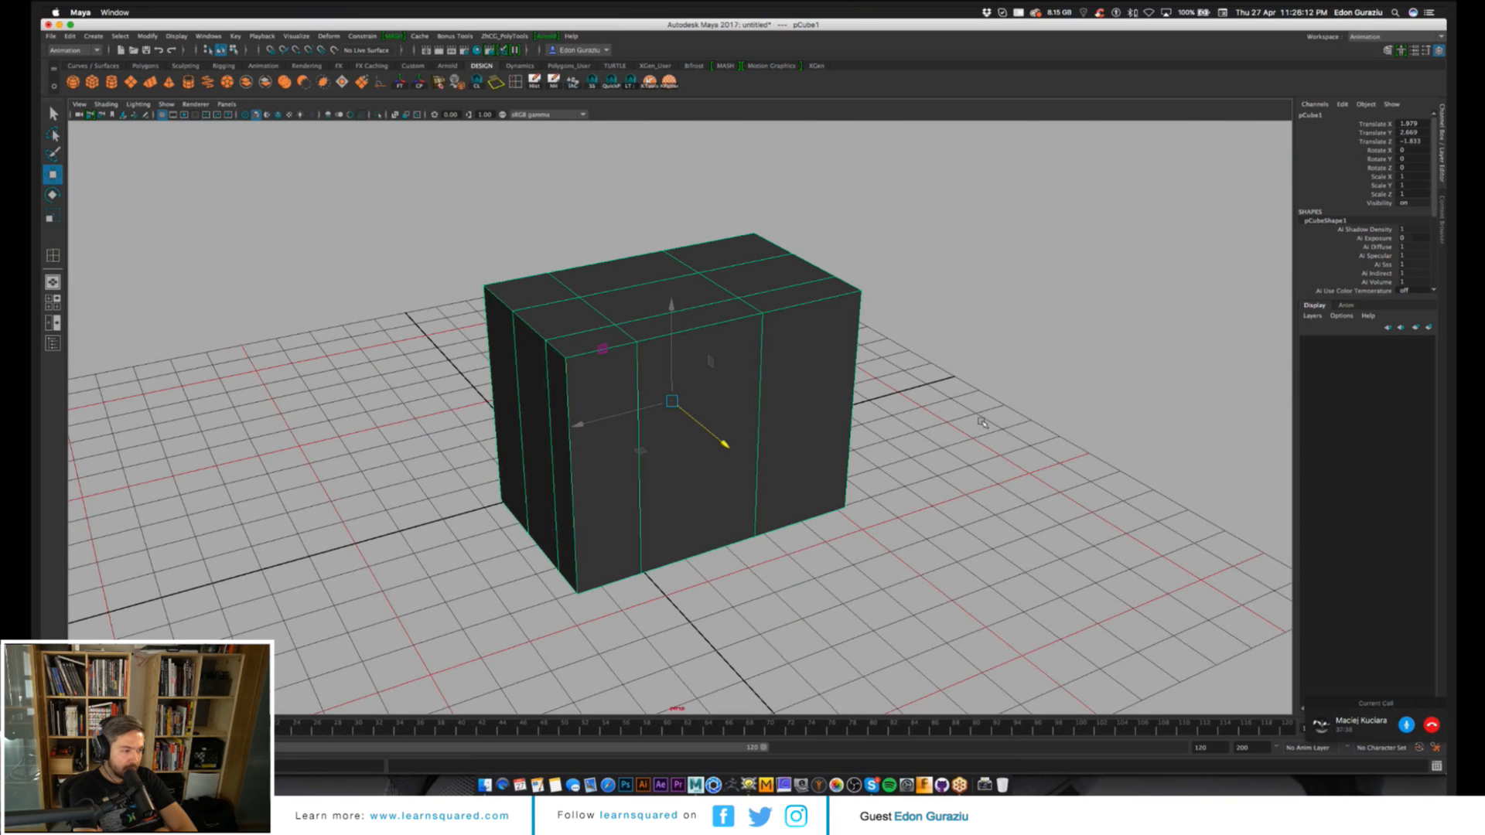
pyautogui.click(983, 423)
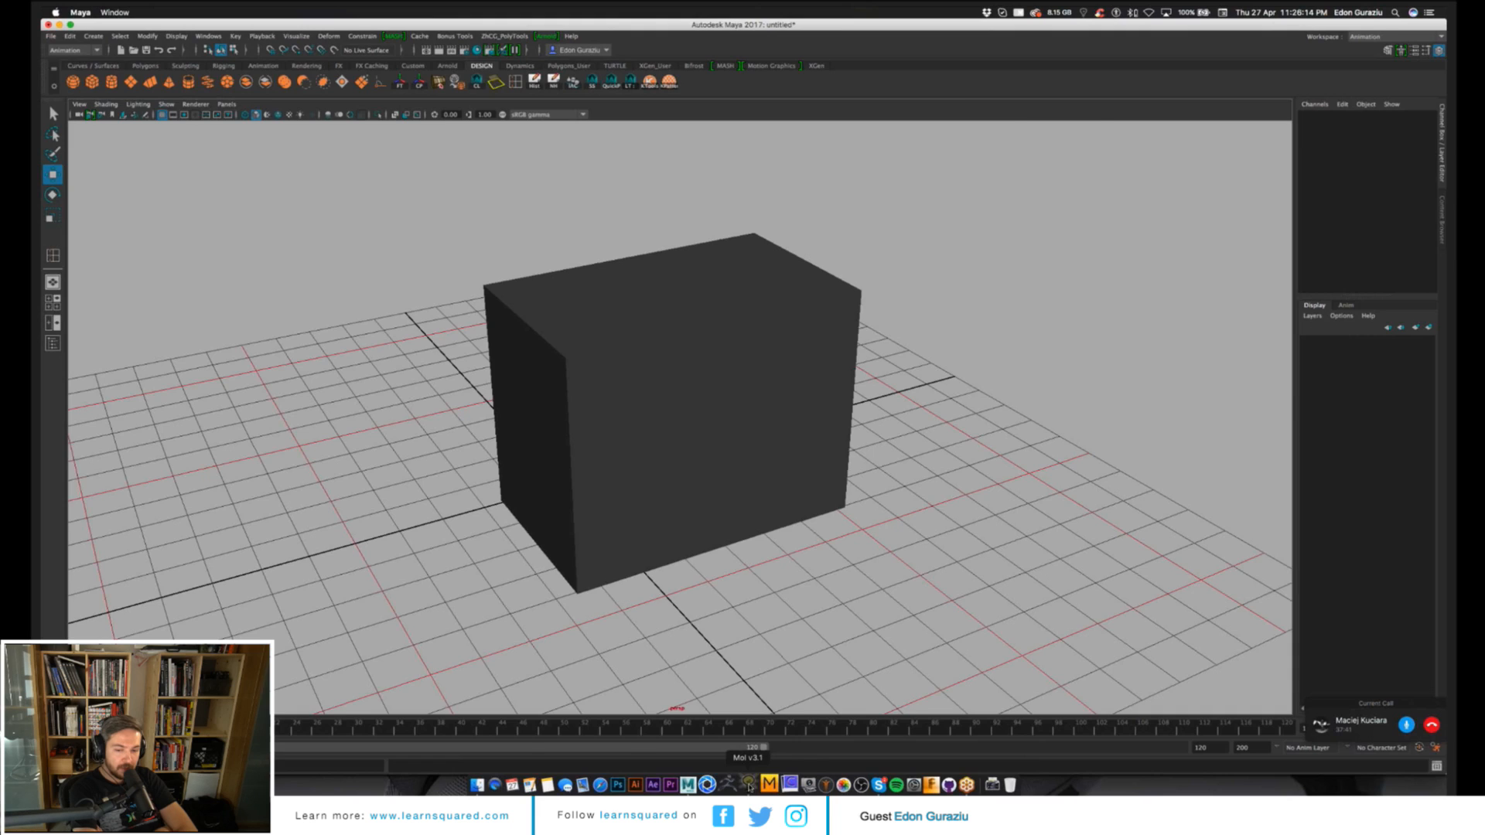
# Switch back to MoI and examine the curved corner, cutouts and surfaces of one base half, selecting it for emphasis.
pyautogui.click(749, 785)
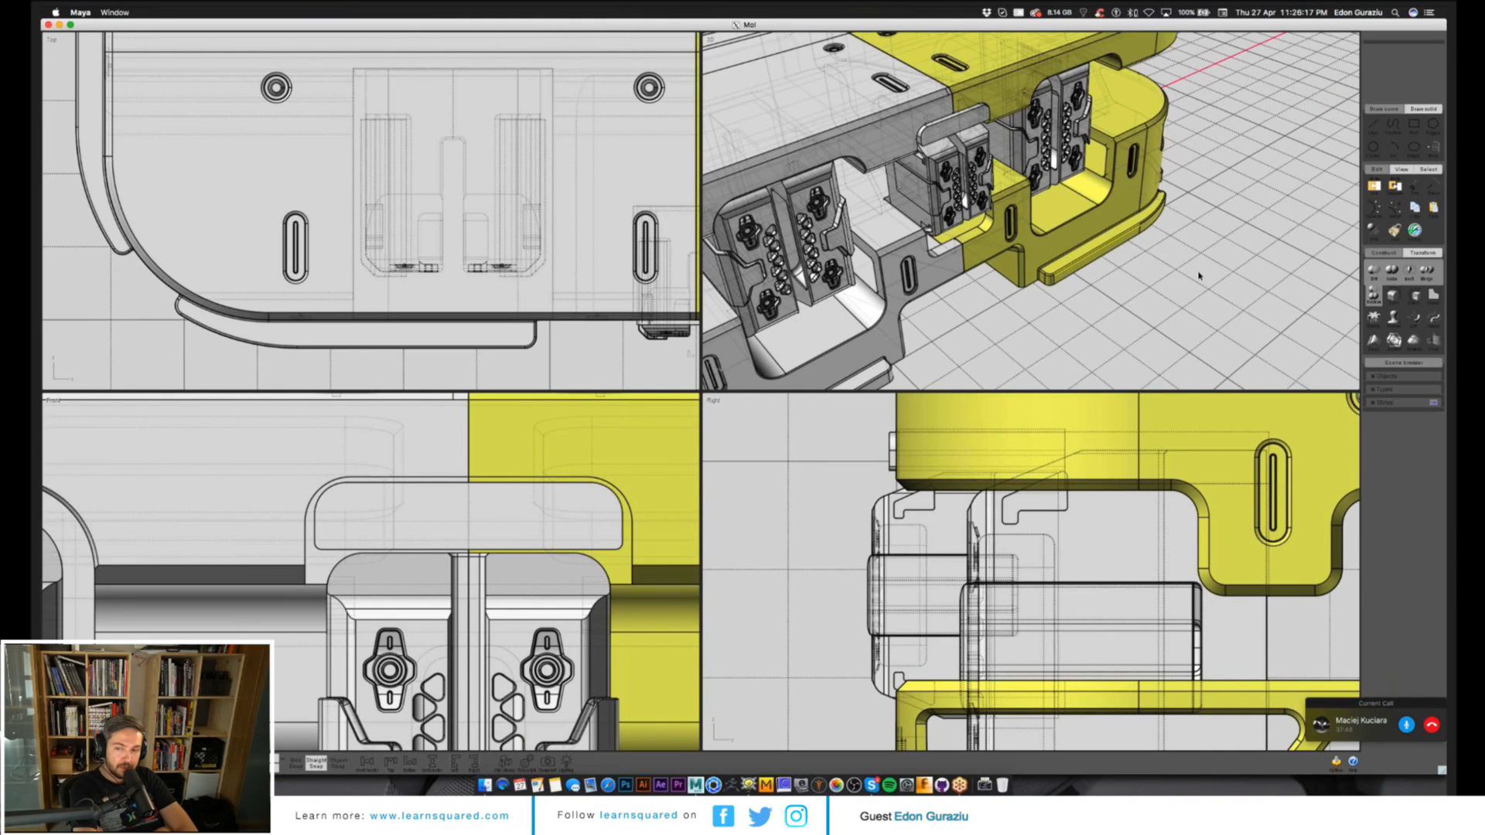
pyautogui.moveTo(1199, 276); pyautogui.dragTo(1065, 294, button='right')
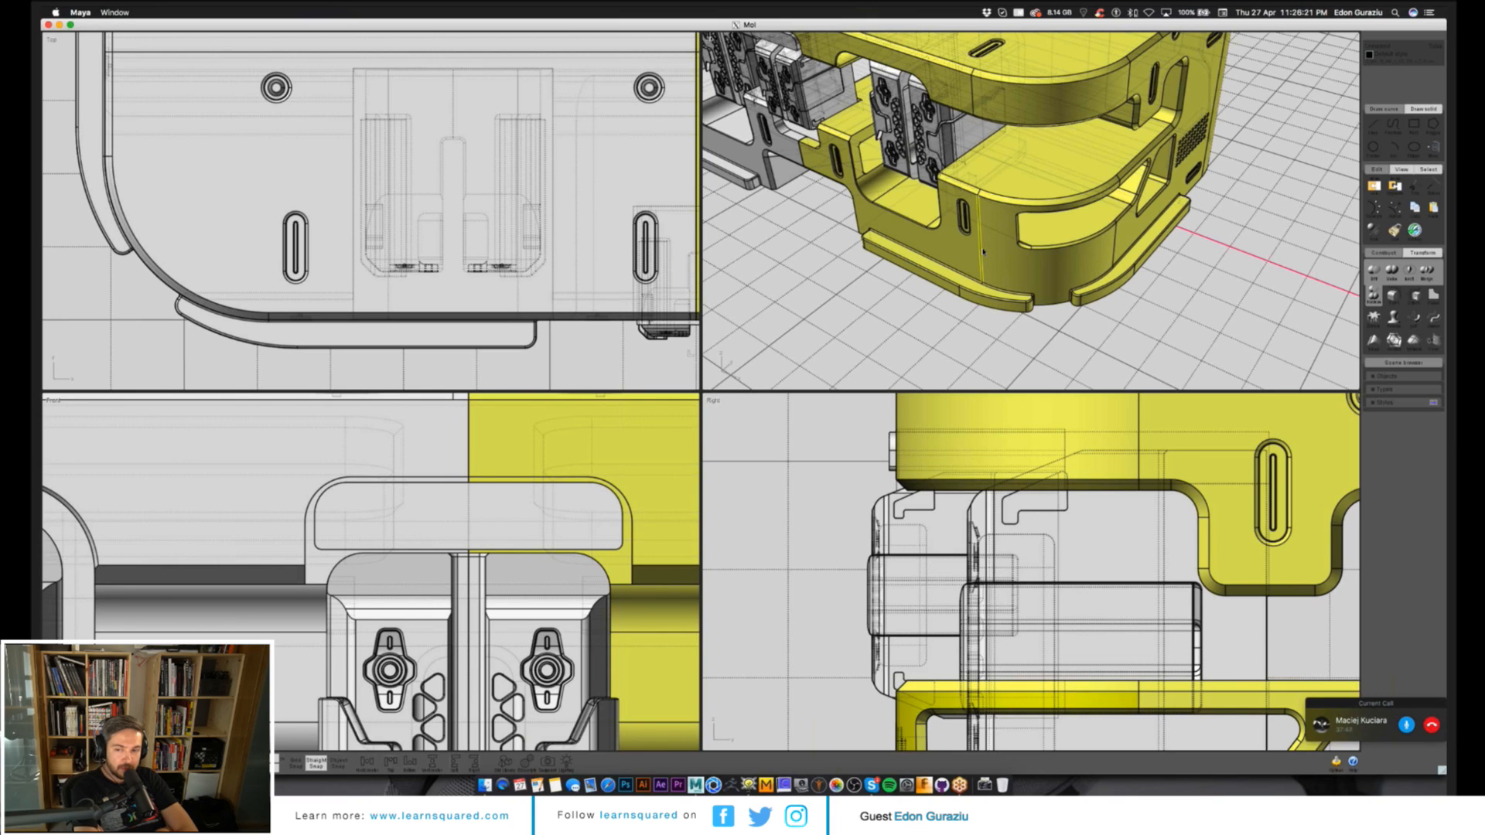
pyautogui.press('Escape')
pyautogui.moveTo(983, 251); pyautogui.dragTo(1080, 298, button='right')
pyautogui.click(1081, 292)
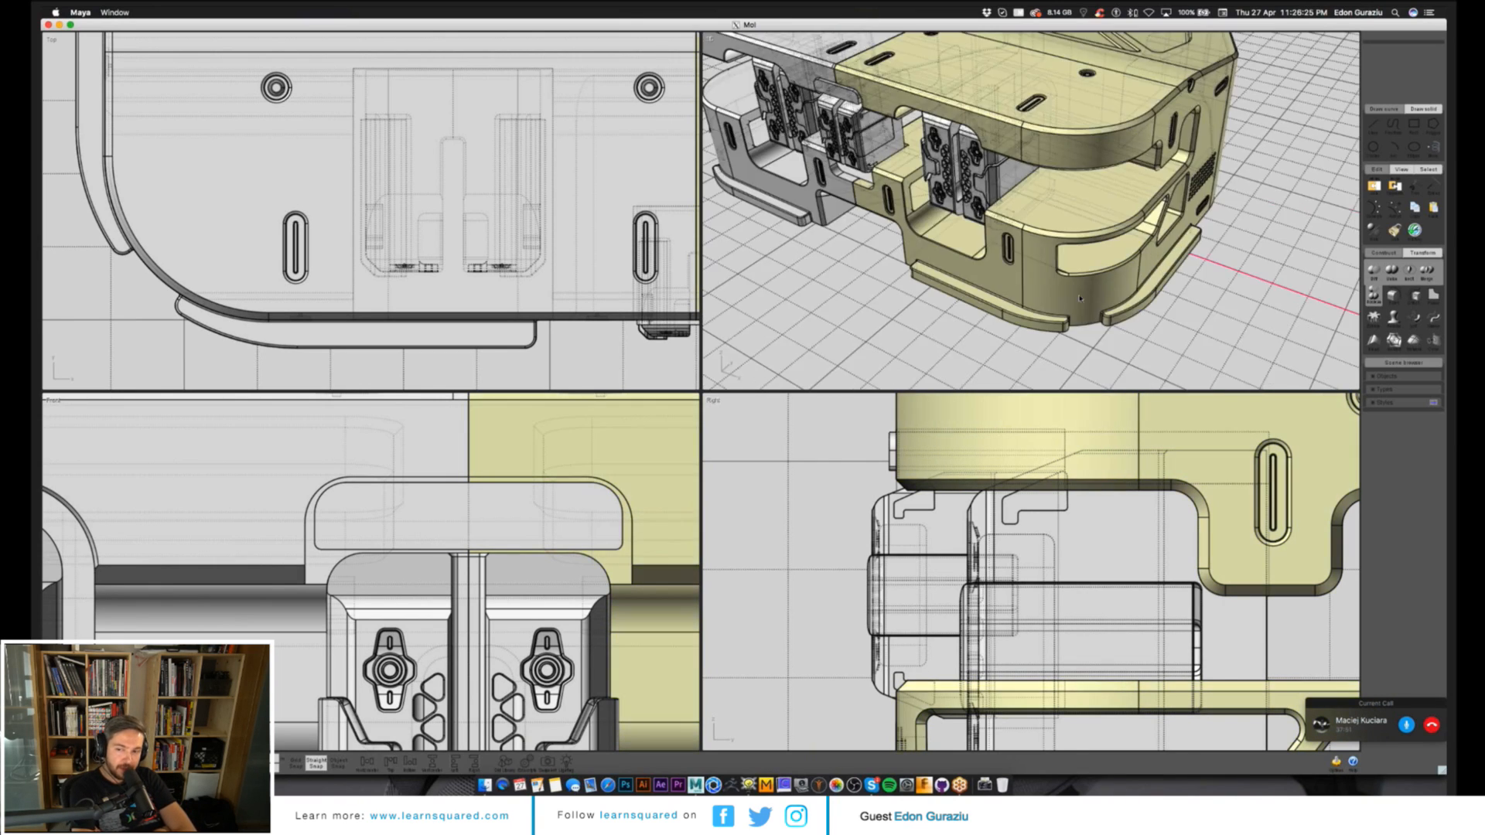
pyautogui.click(1054, 267)
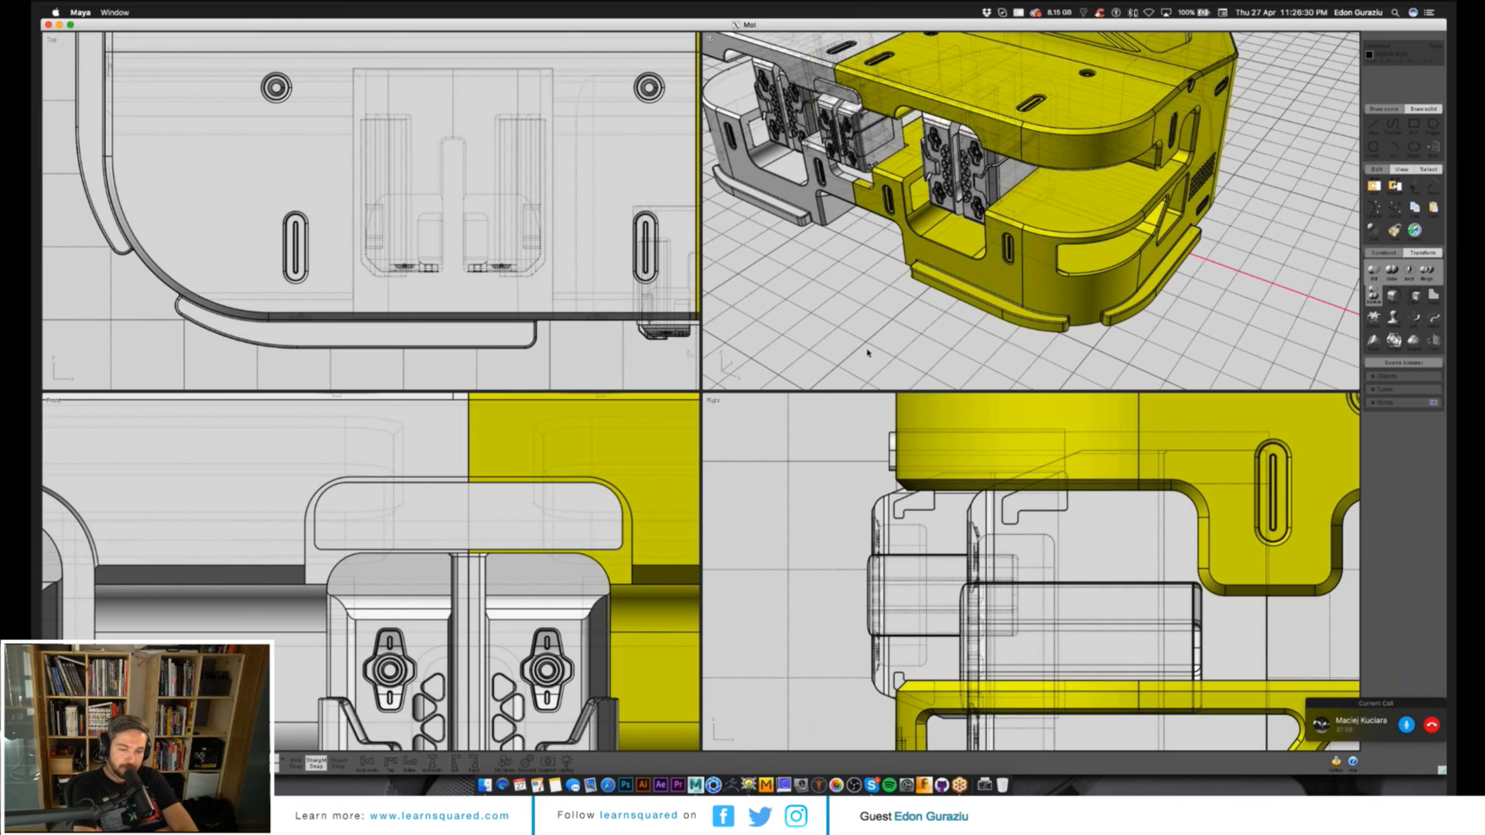
pyautogui.click(868, 353)
pyautogui.moveTo(867, 353); pyautogui.dragTo(917, 340, button='right')
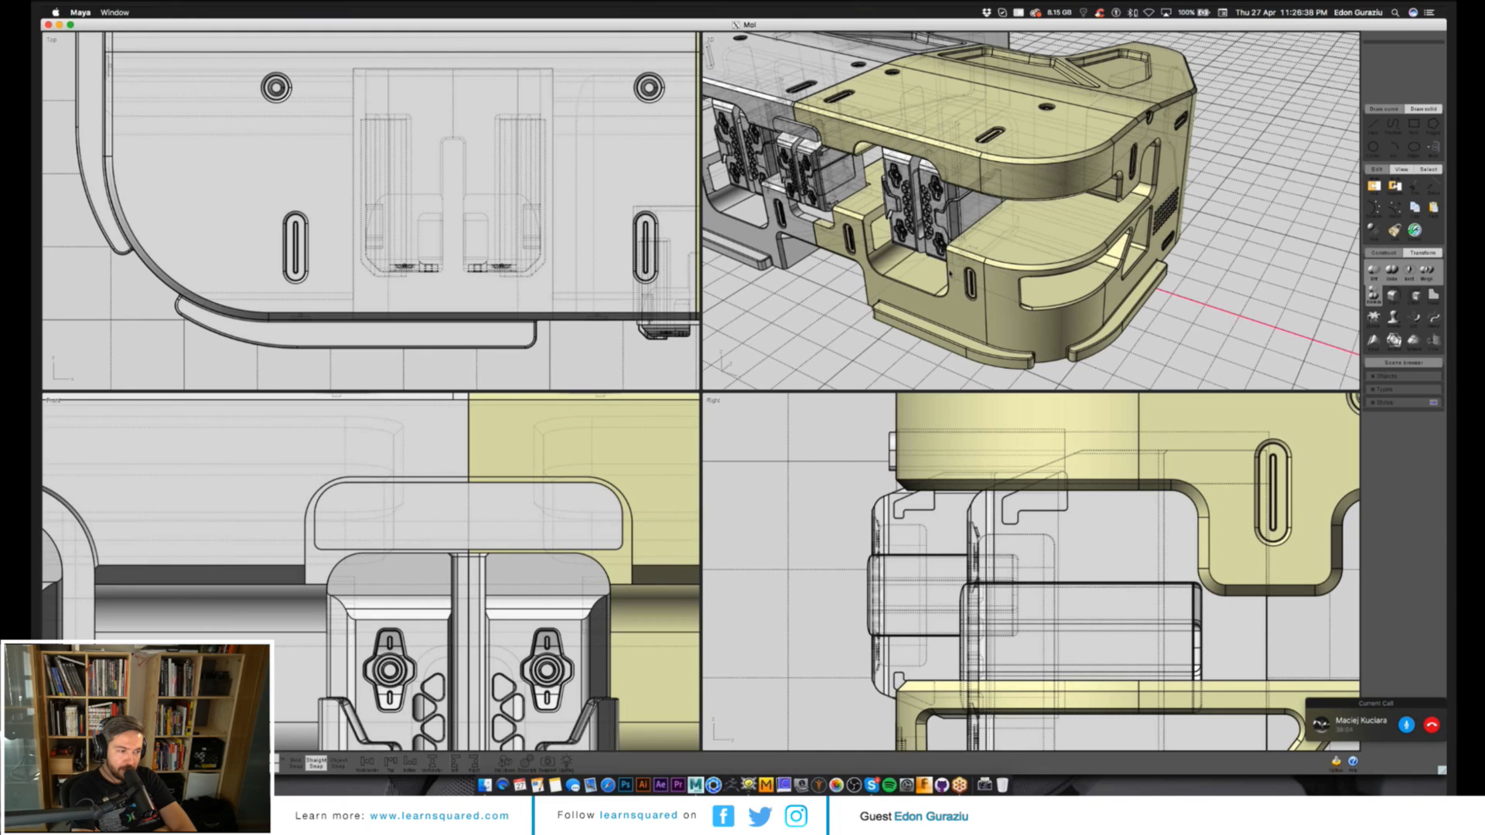
pyautogui.click(1298, 248)
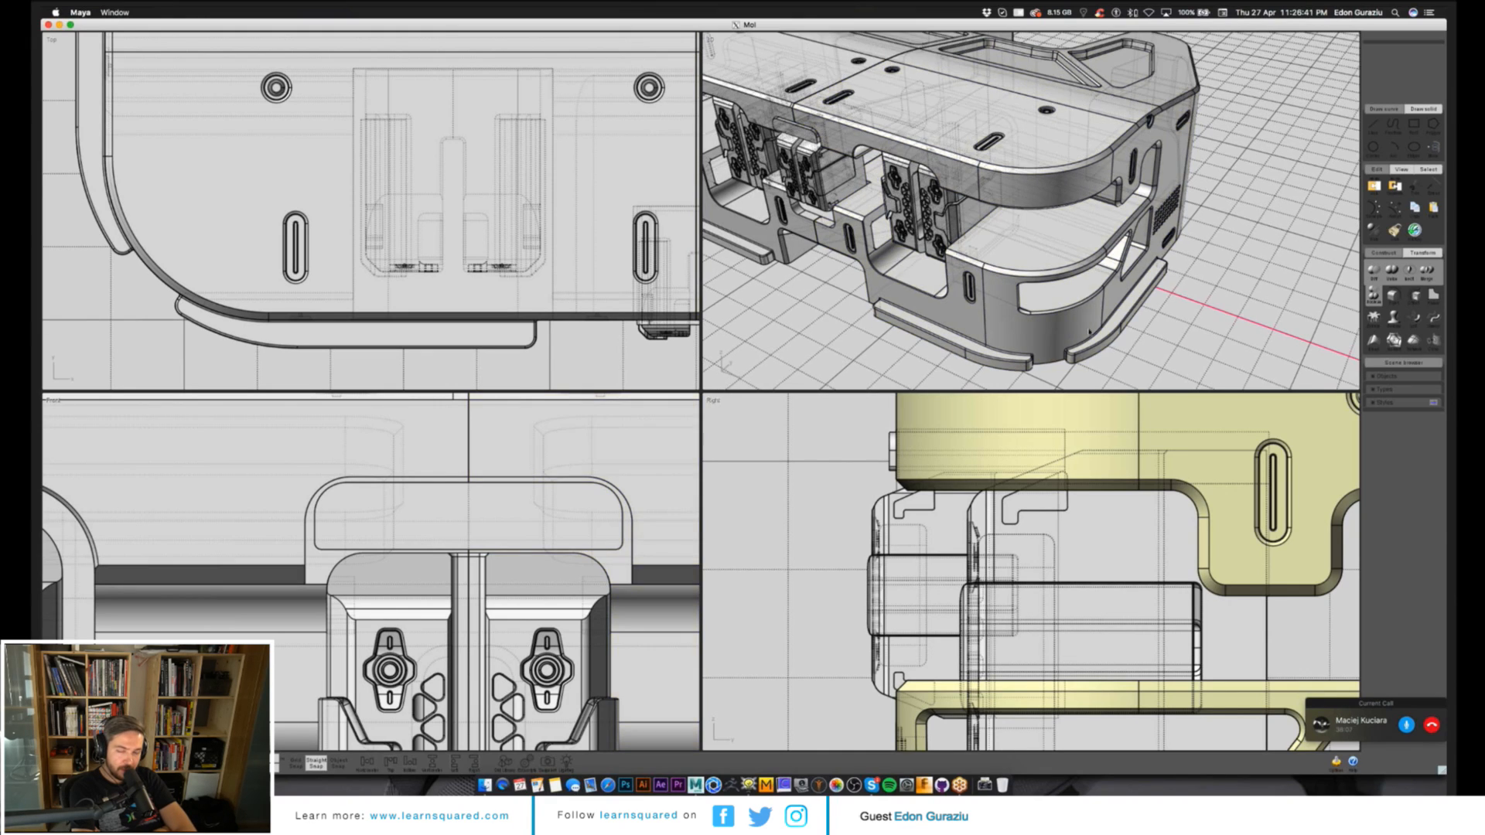
pyautogui.moveTo(1089, 331); pyautogui.dragTo(1219, 314, button='right')
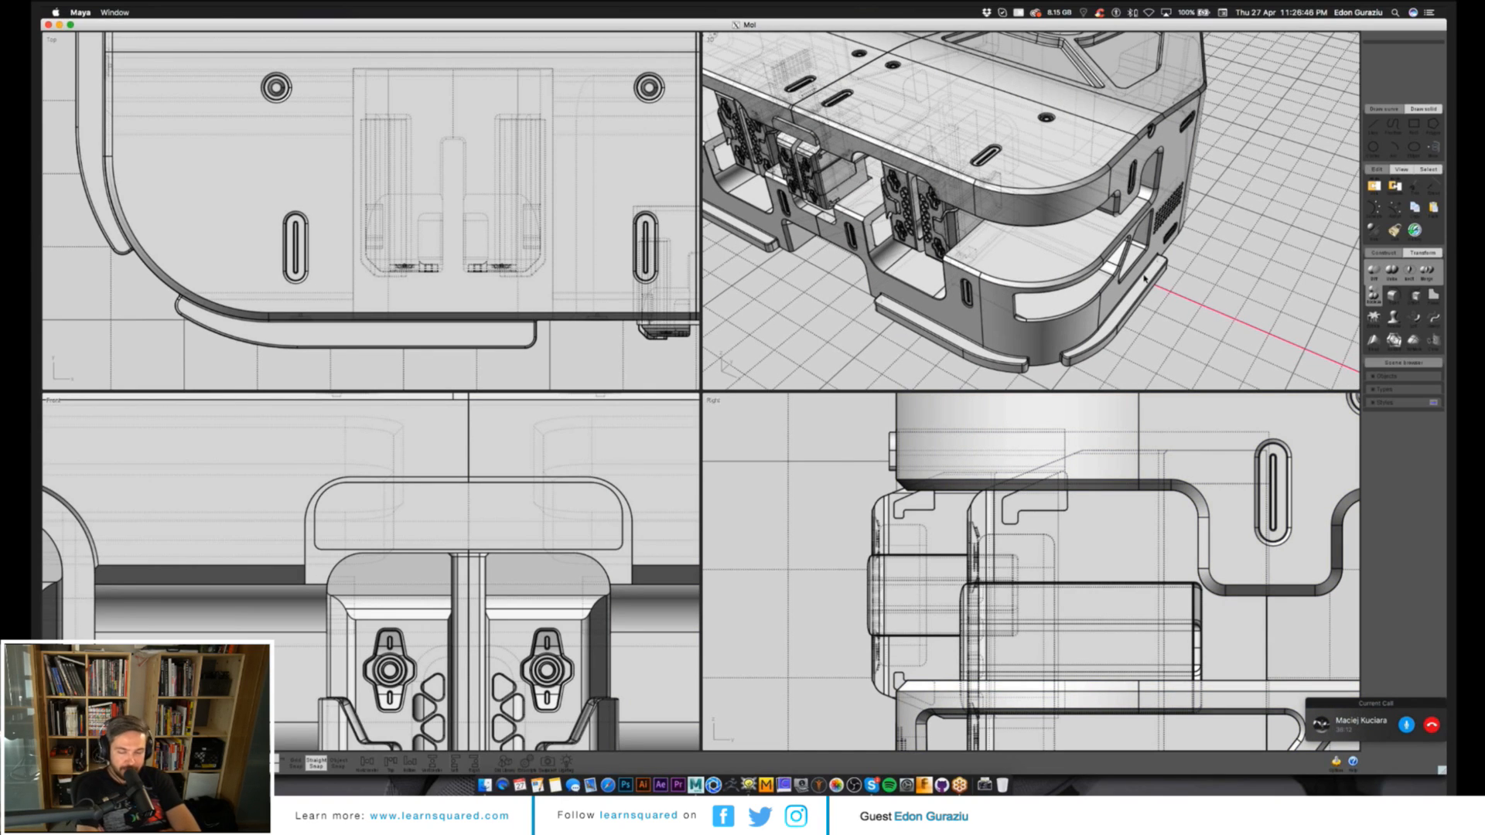
pyautogui.click(1135, 307)
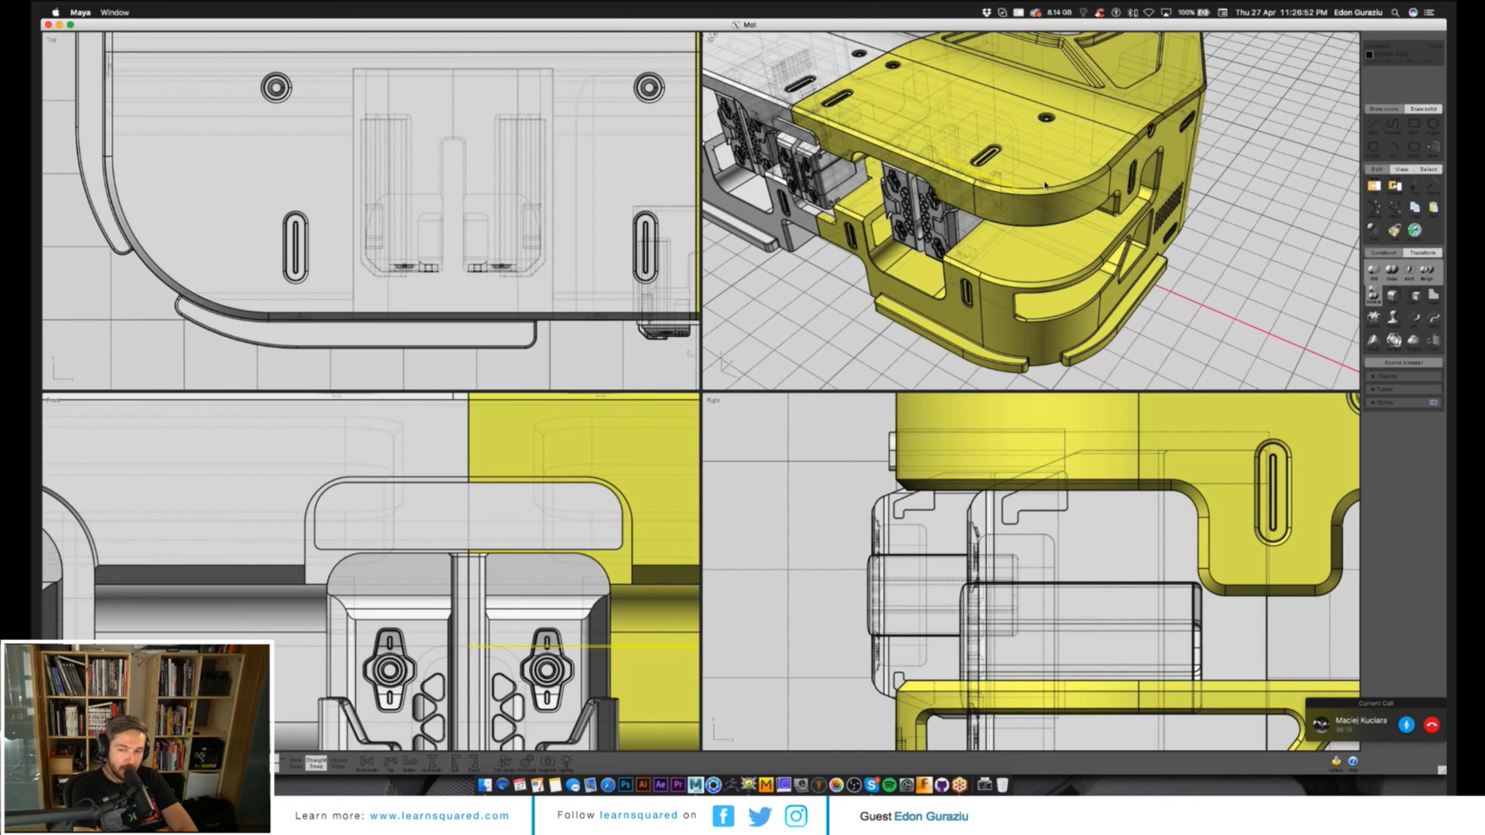
# Switch to Maya and bevel the vertical edge at the box's front corner.
pyautogui.moveTo(1045, 185); pyautogui.dragTo(1045, 178, button='right')
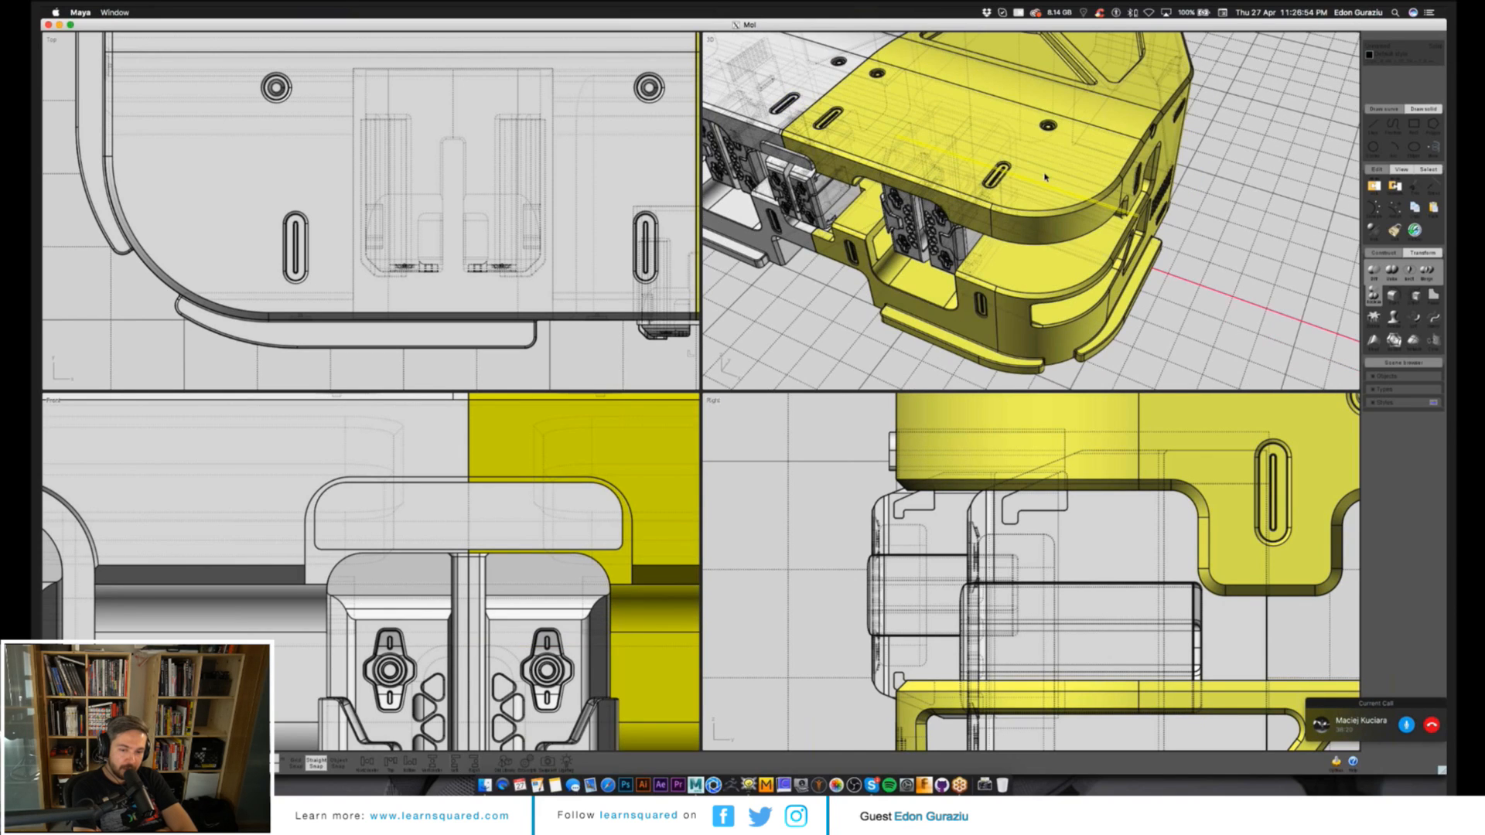
pyautogui.moveTo(576, 410); pyautogui.dragTo(531, 349, button='right')
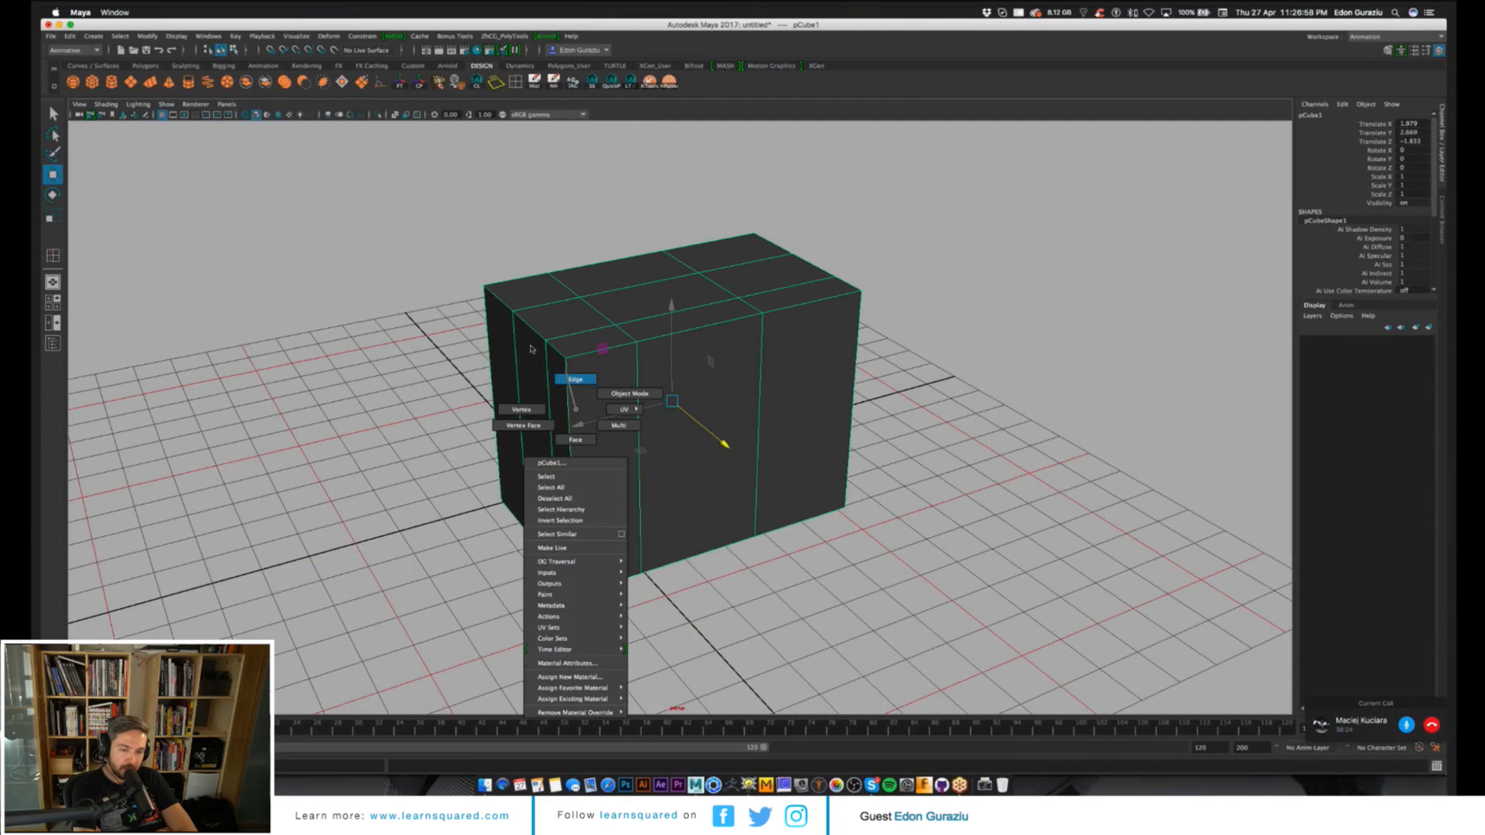
pyautogui.click(566, 367)
pyautogui.moveTo(561, 350)
pyautogui.keyDown('alt'); pyautogui.mouseDown()
pyautogui.moveTo(499, 377)
pyautogui.moveTo(563, 379)
pyautogui.mouseUp(); pyautogui.keyUp('alt')
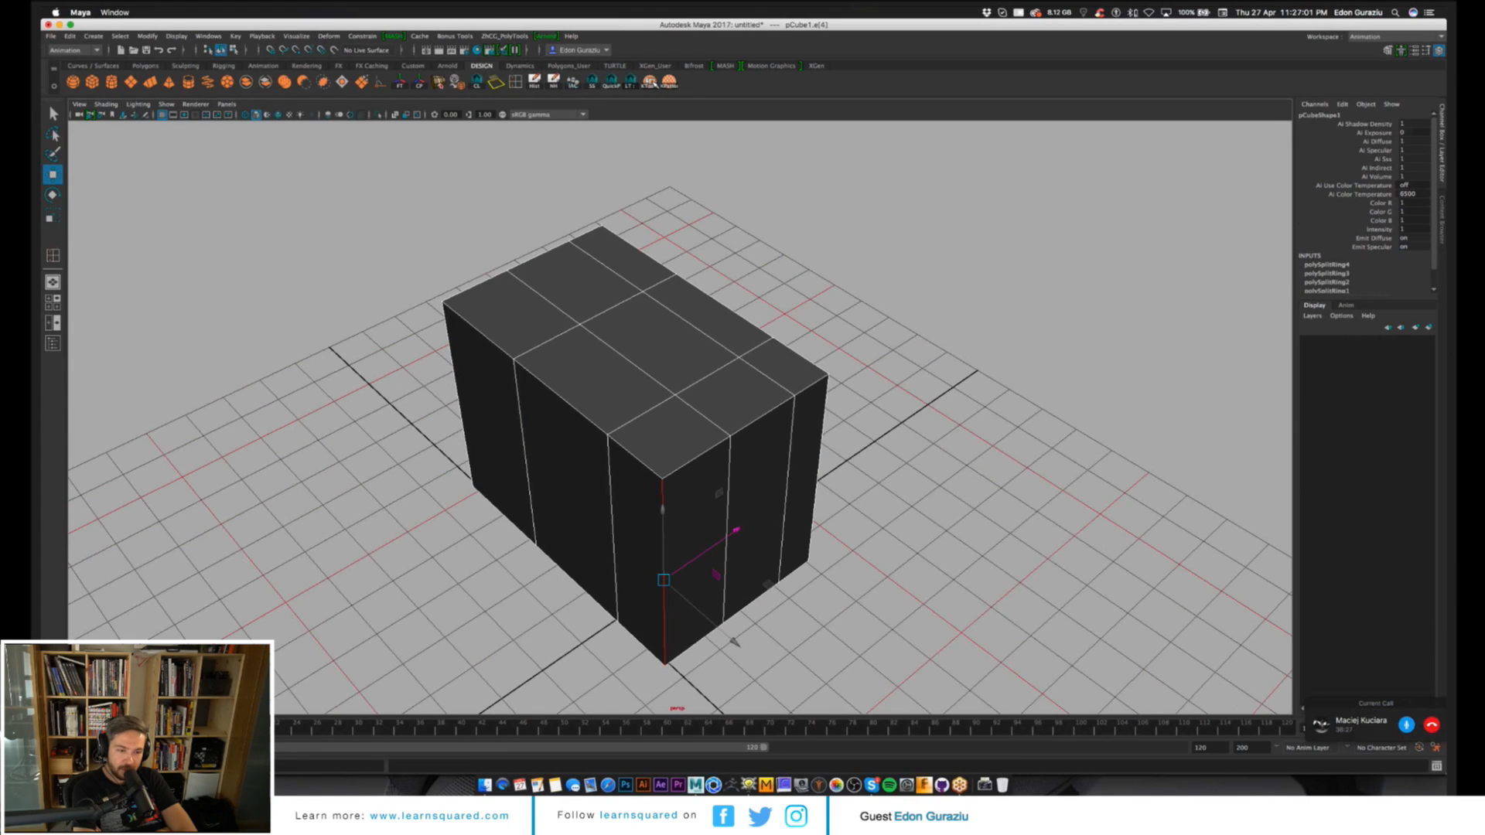
pyautogui.click(651, 81)
pyautogui.hotkey('ctrl', 'b')
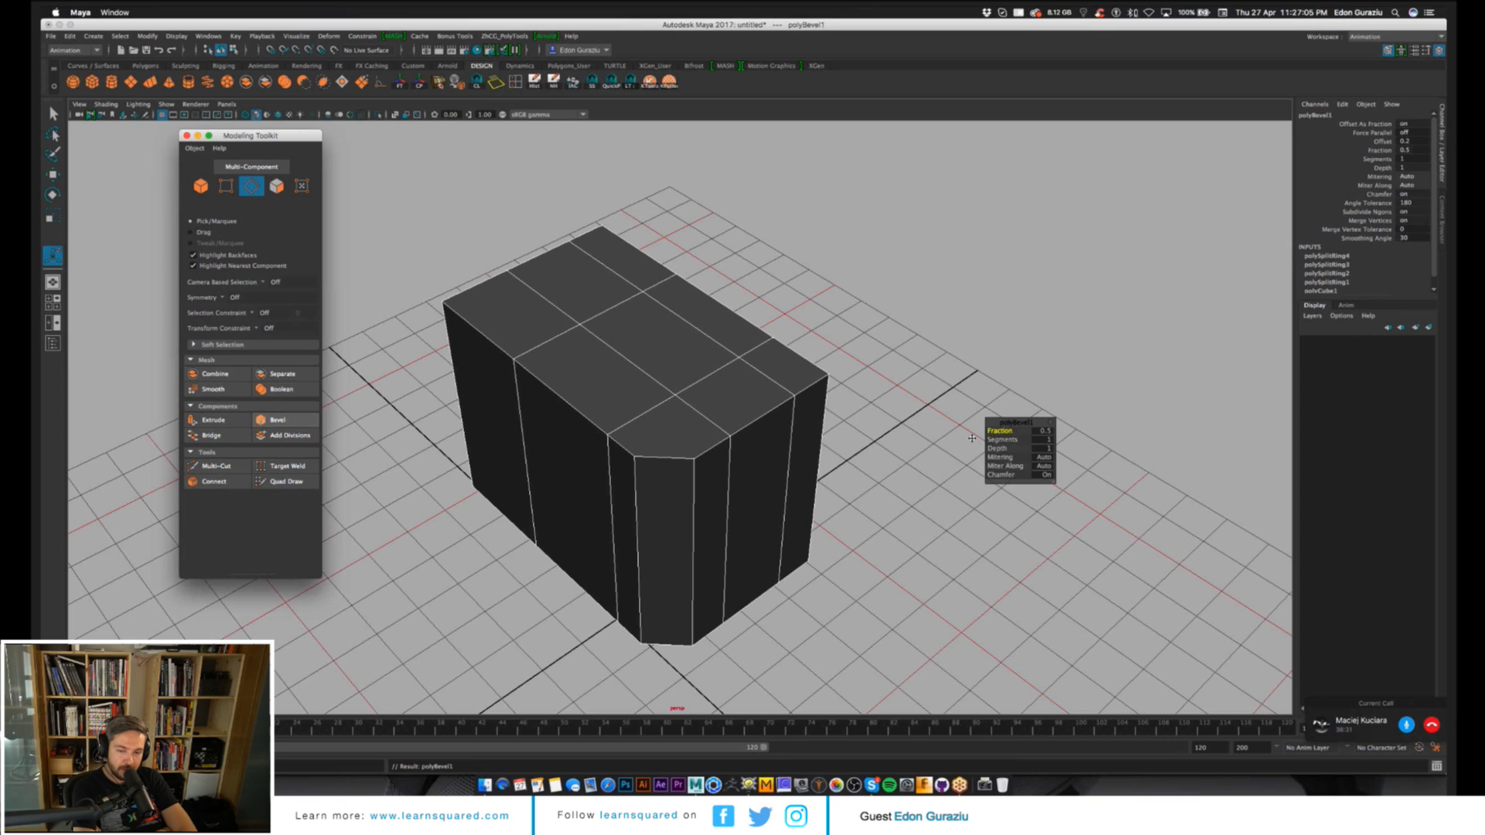
# Try the corner bevel at 6 segments, reduce it to 3, and deselect the box to show its smooth shading.
pyautogui.moveTo(1003, 439); pyautogui.dragTo(1041, 439)
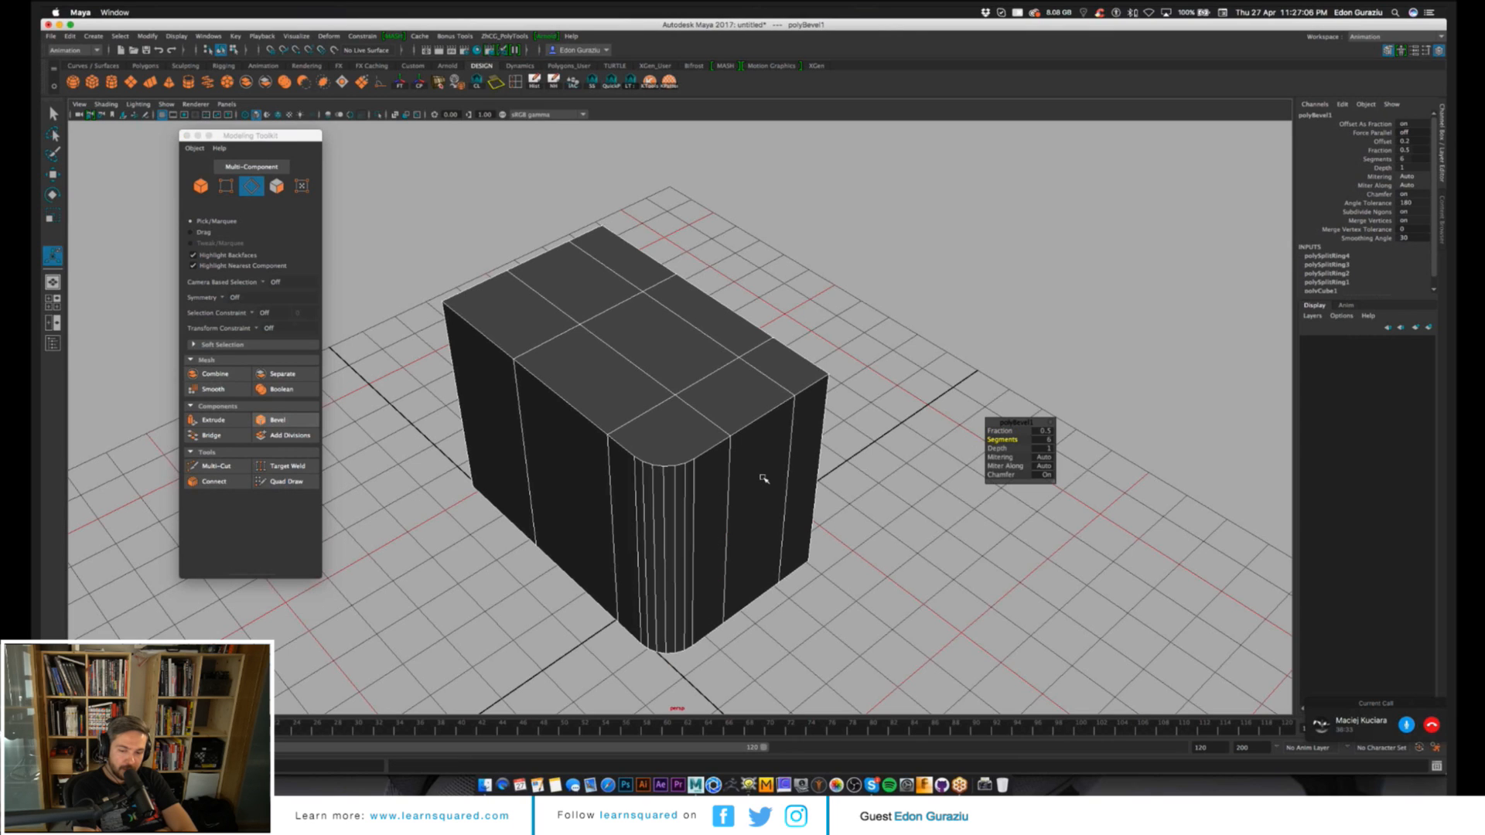
pyautogui.keyDown('alt'); pyautogui.moveTo(763, 479); pyautogui.dragTo(794, 616, button='right'); pyautogui.keyUp('alt')
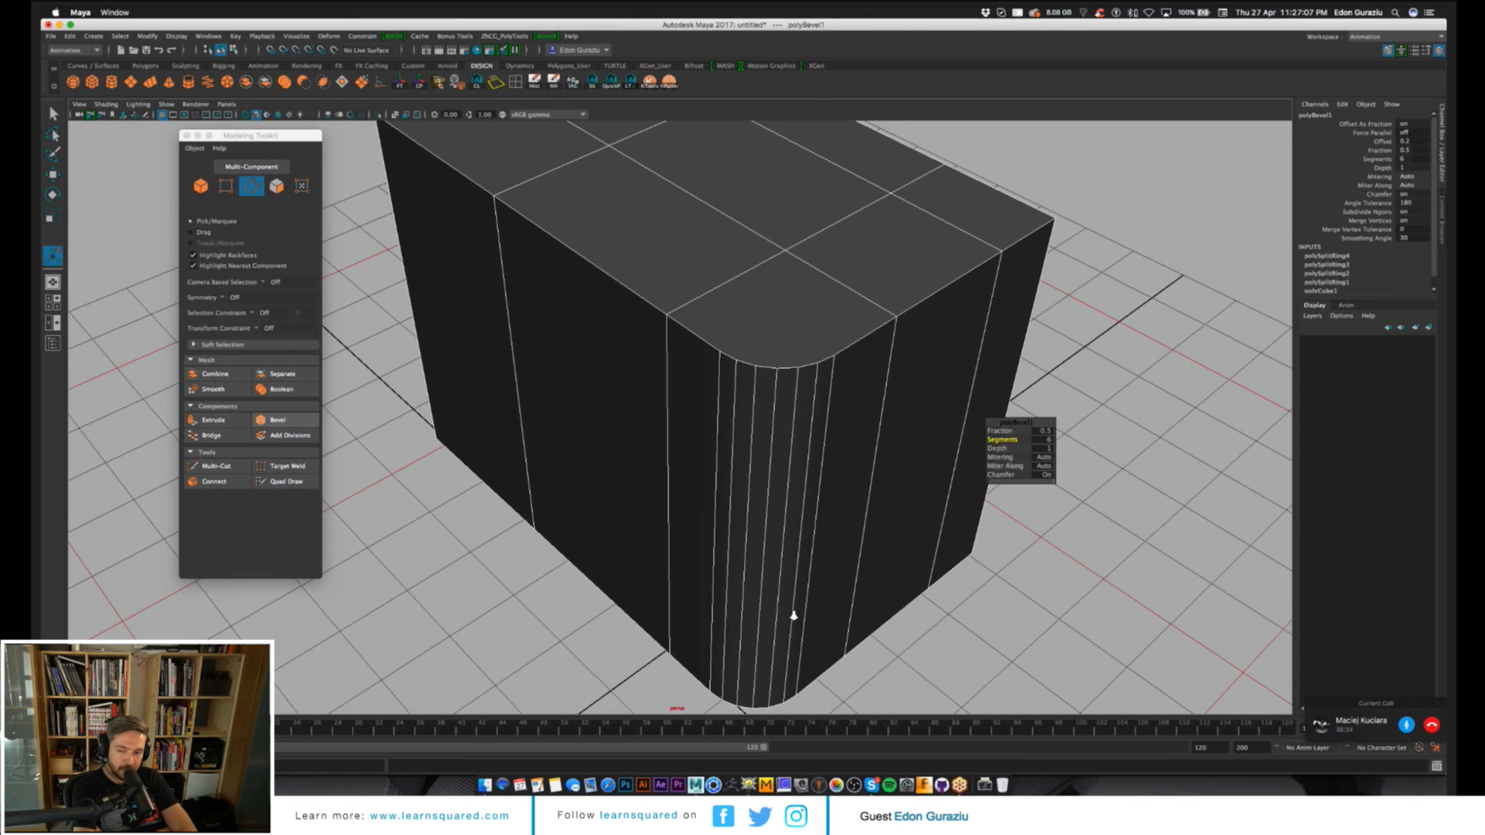
pyautogui.moveTo(1003, 440); pyautogui.dragTo(876, 266)
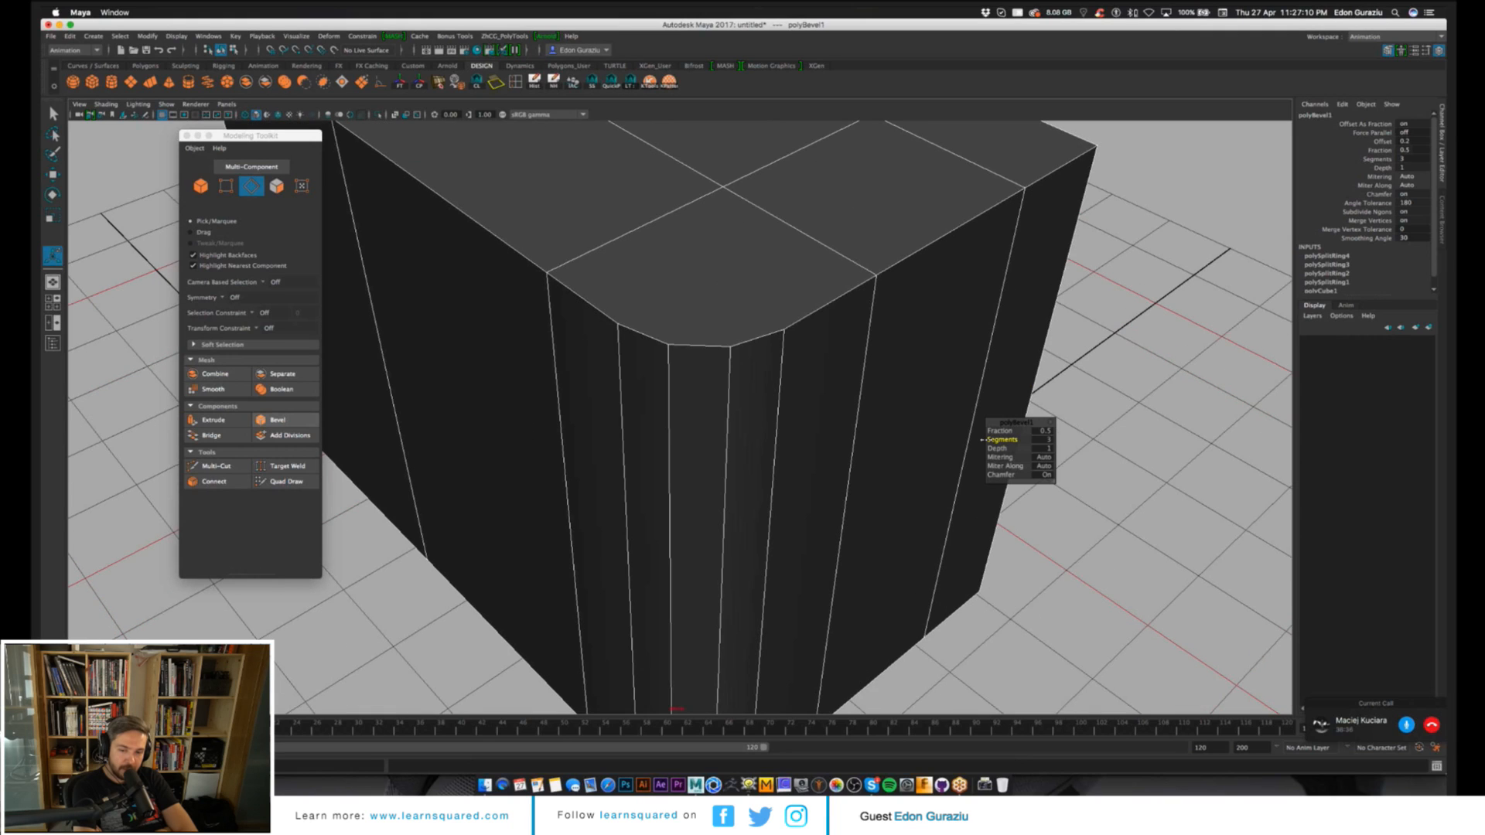
pyautogui.press('q')
pyautogui.click(1085, 329)
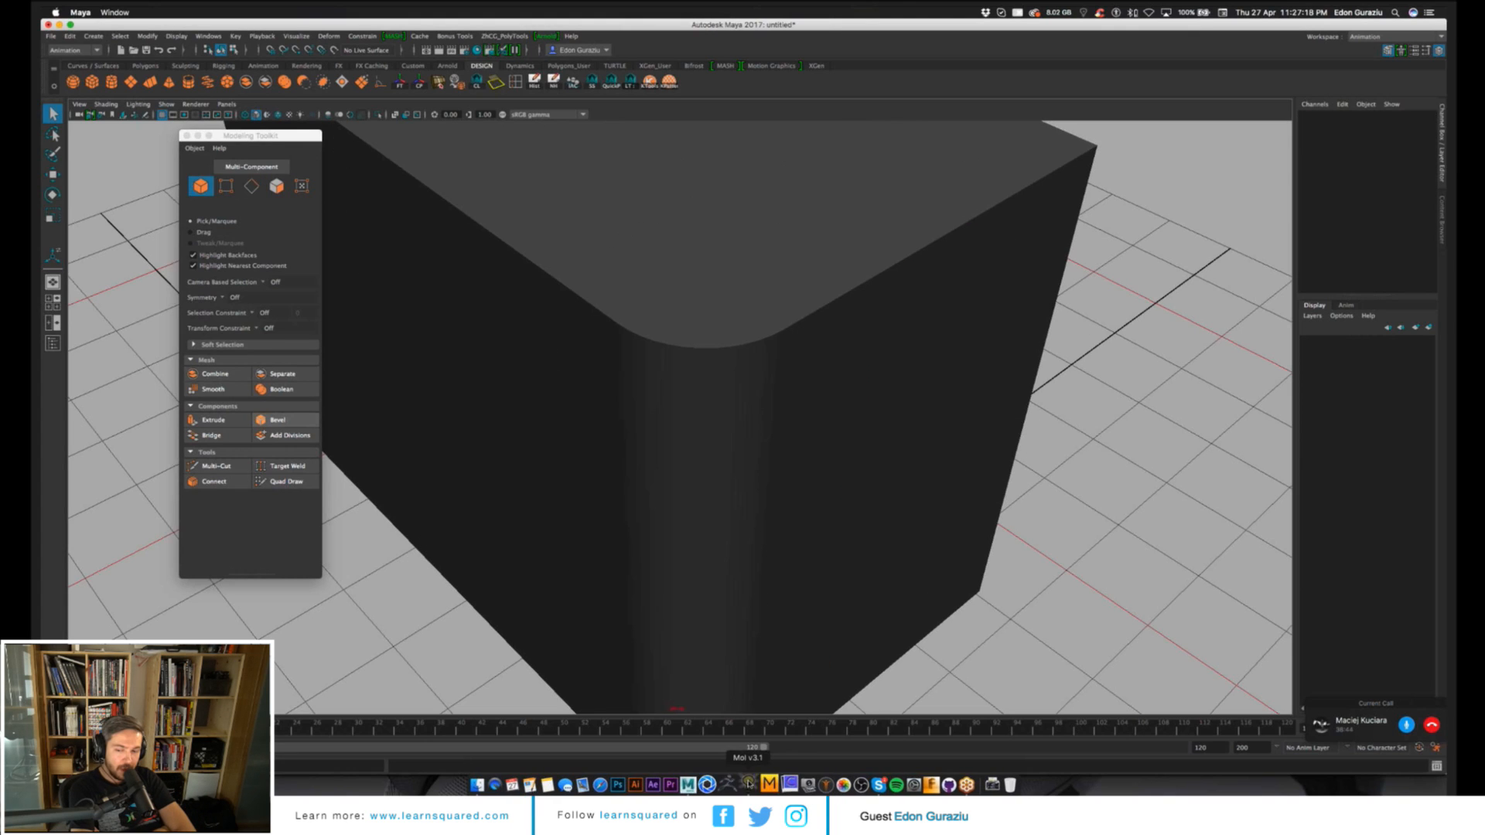
# Switch back to MoI and examine the base's curved corner and the slab above the central slotted block, leaving the slab deselected.
pyautogui.click(748, 784)
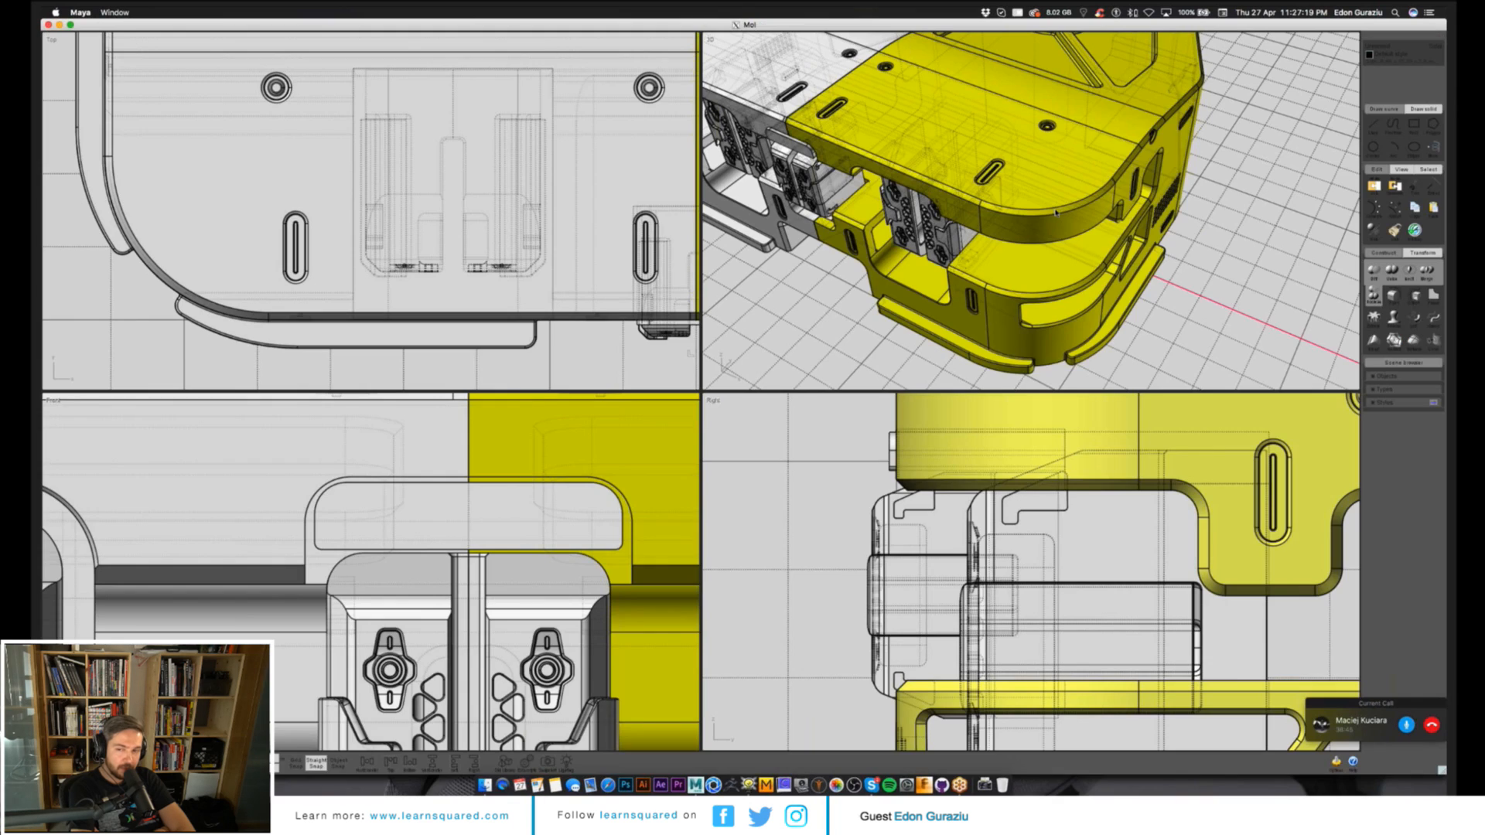
pyautogui.scroll(3, 1056, 213)
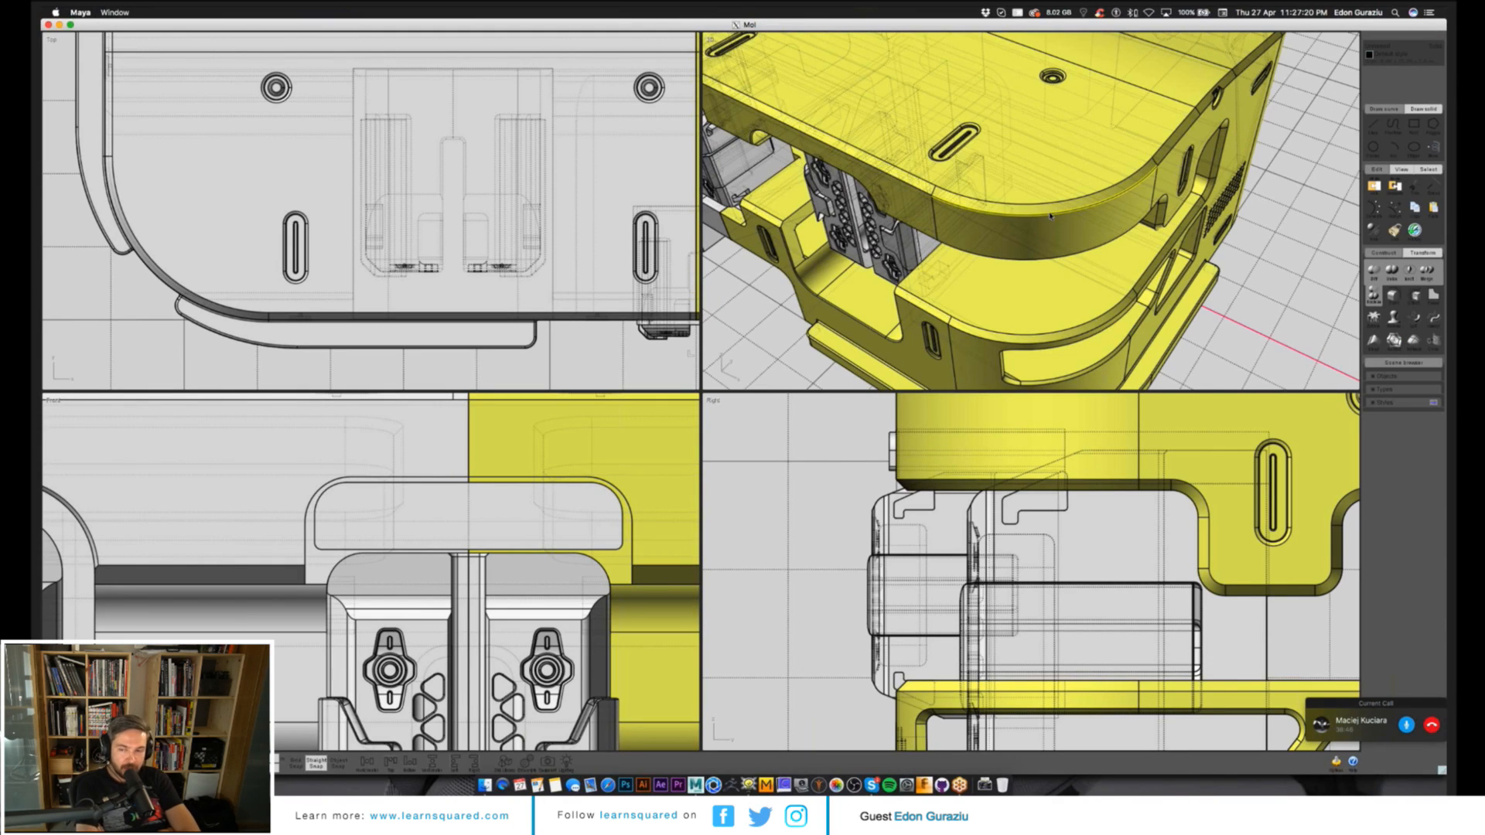
pyautogui.scroll(-5, 1050, 216)
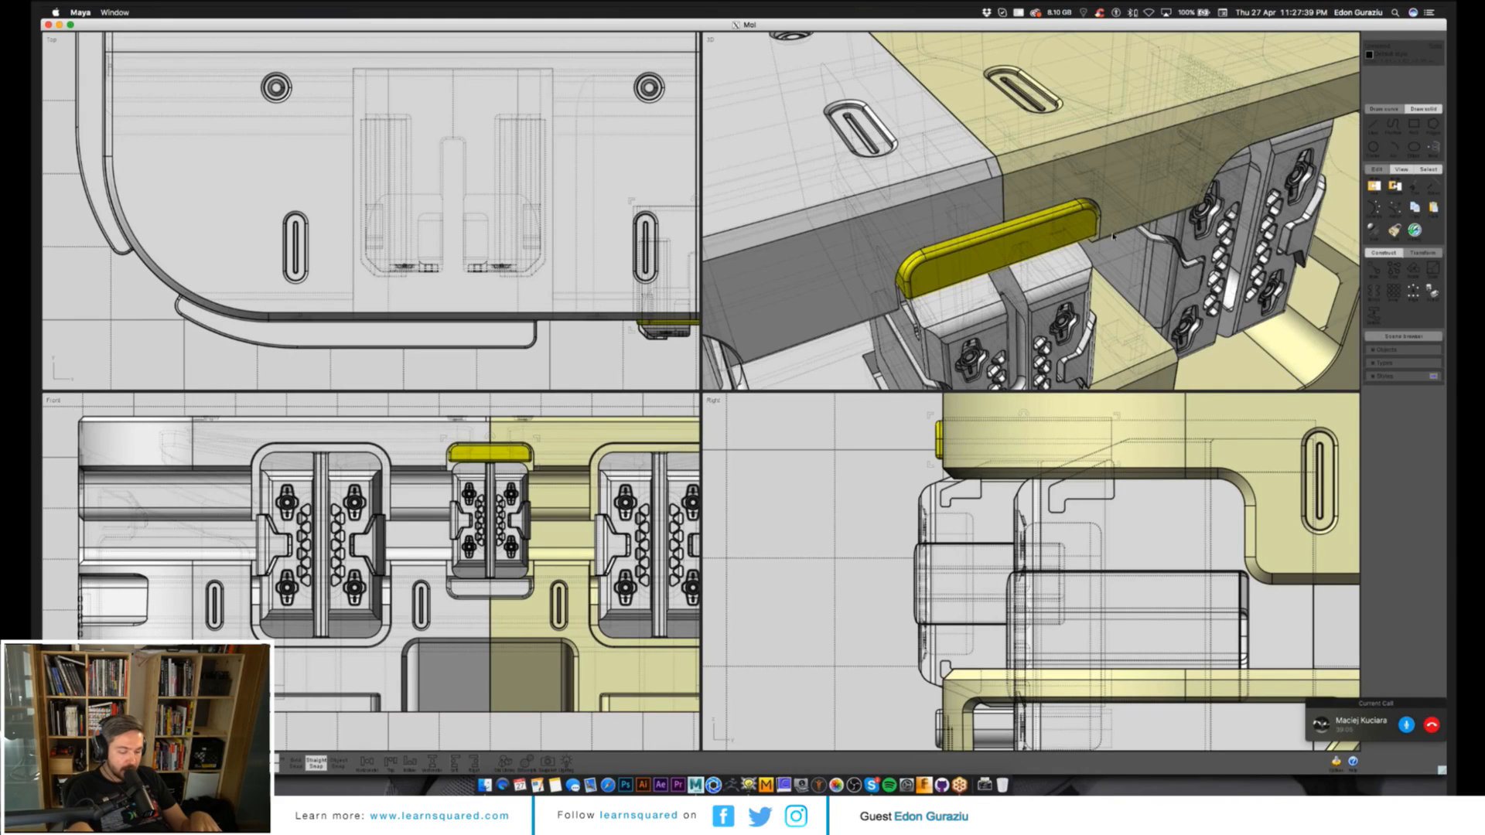
pyautogui.scroll(-10, 1112, 236)
pyautogui.click(1086, 190)
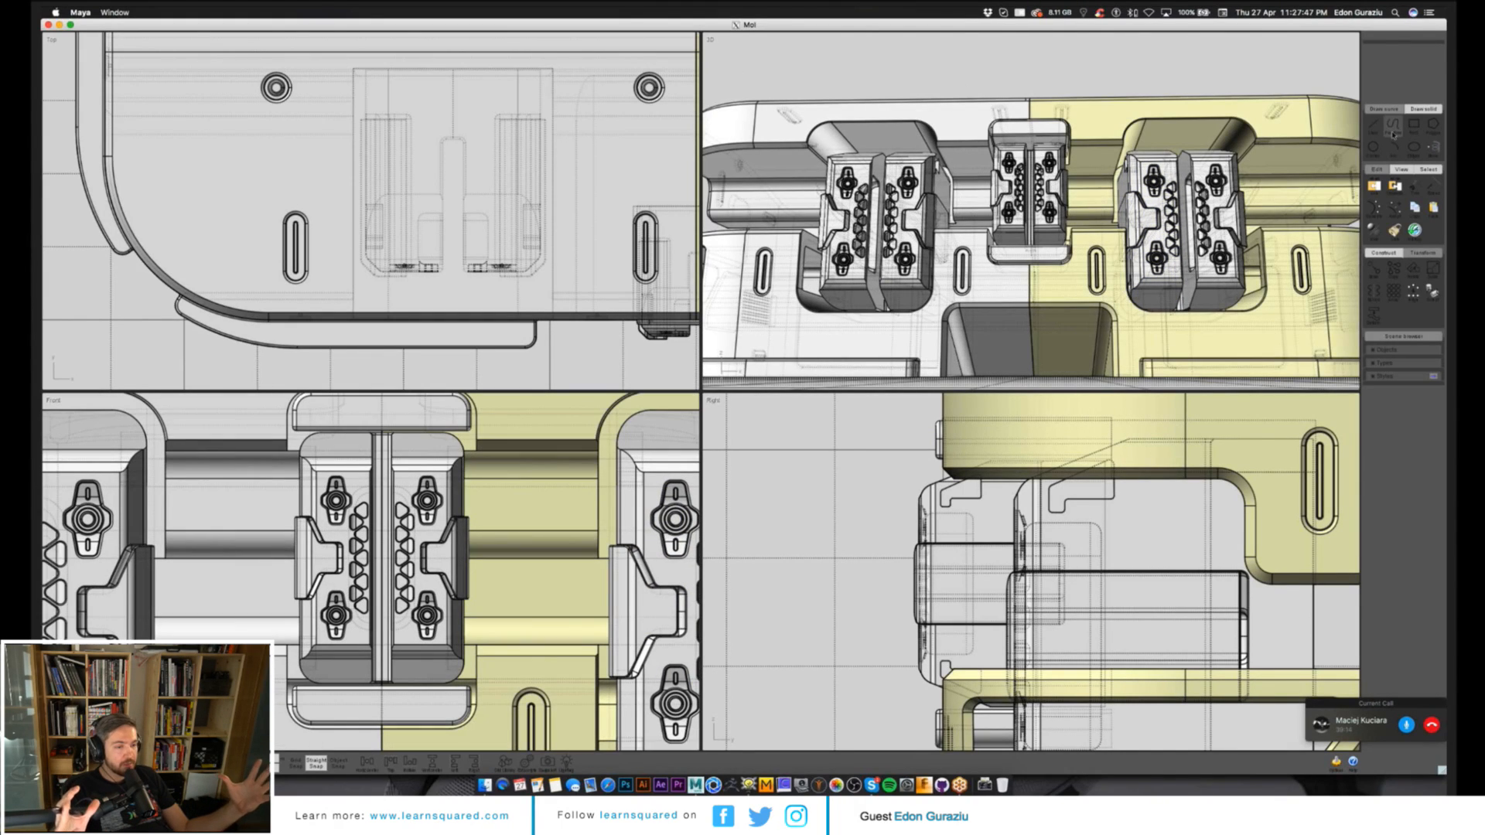
# Sketch a rectangle in the front view, filling the gap between the central slotted block and the larger block beside it.
pyautogui.click(1394, 134)
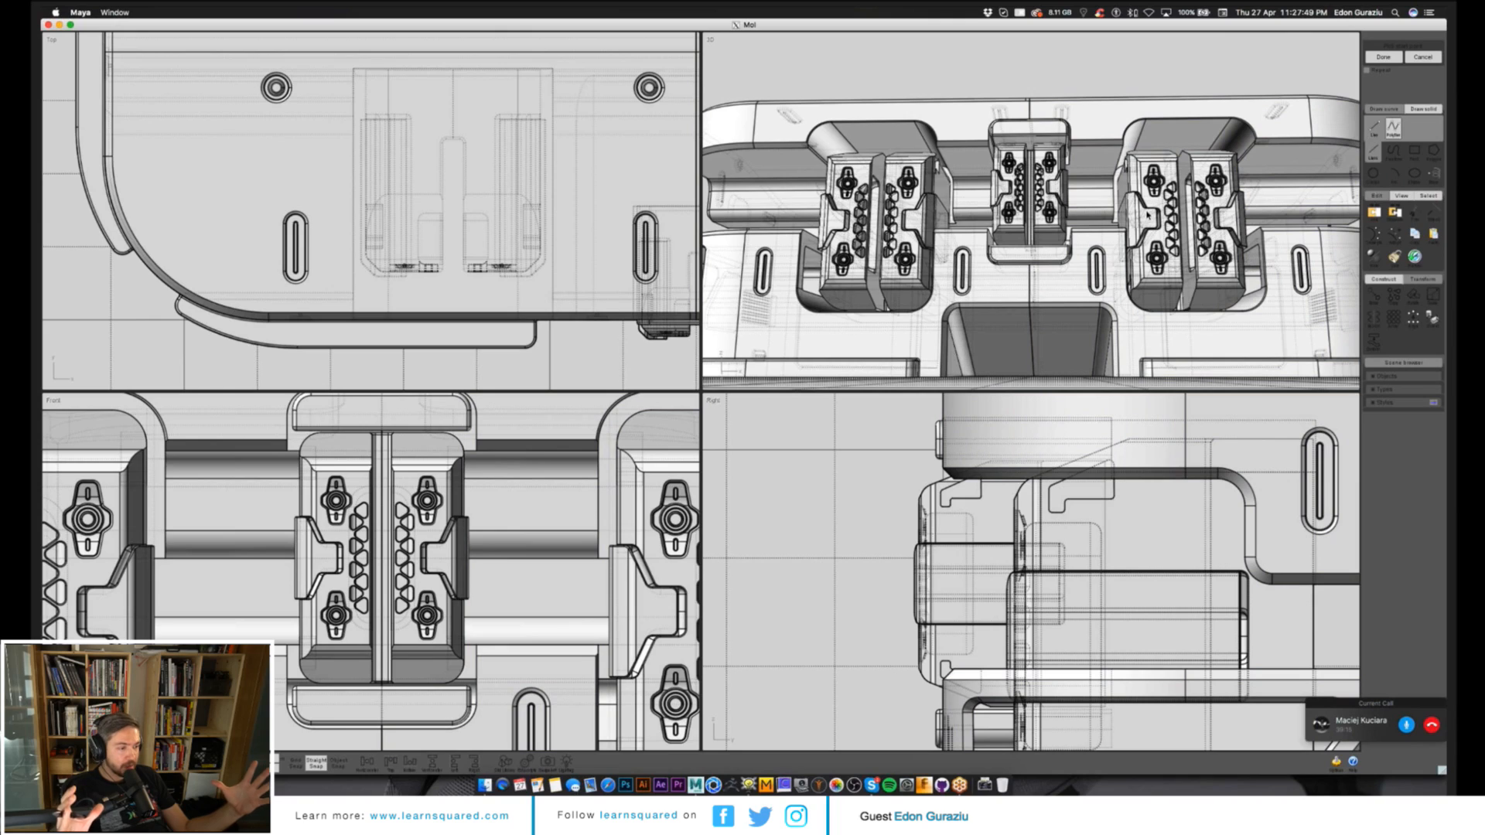
pyautogui.click(592, 458)
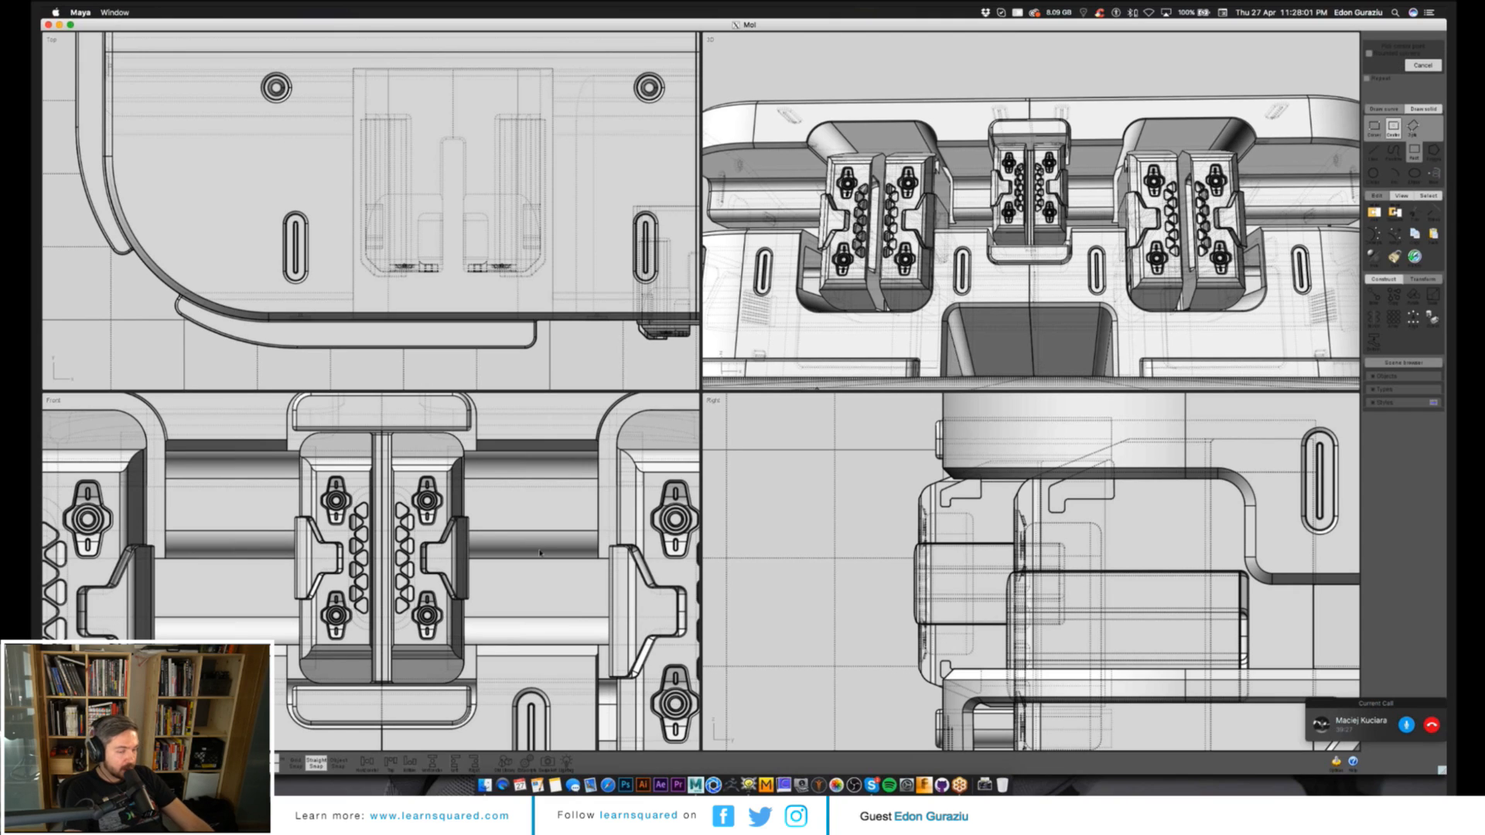
pyautogui.click(468, 557)
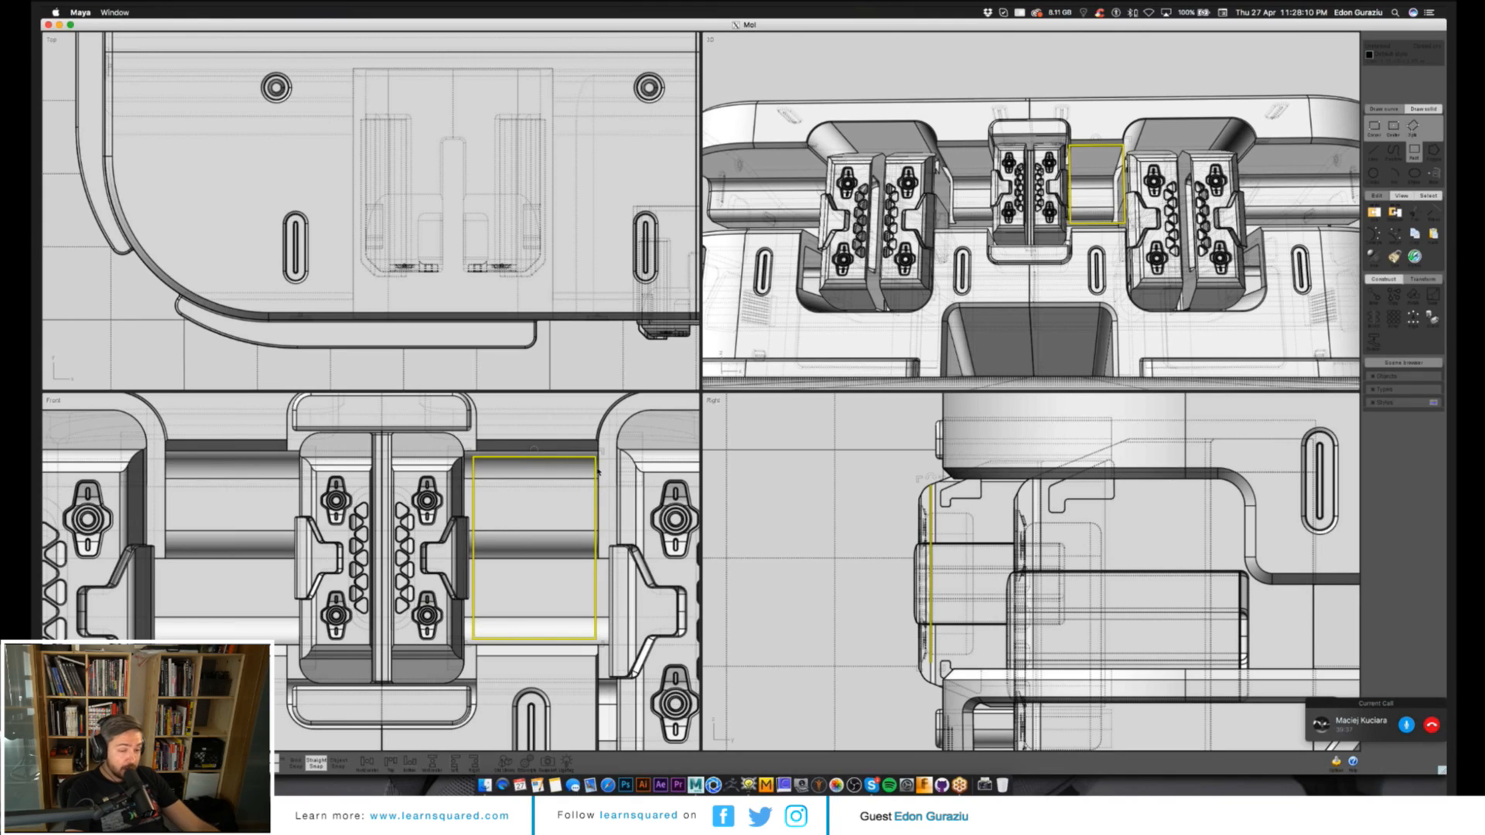
pyautogui.click(603, 640)
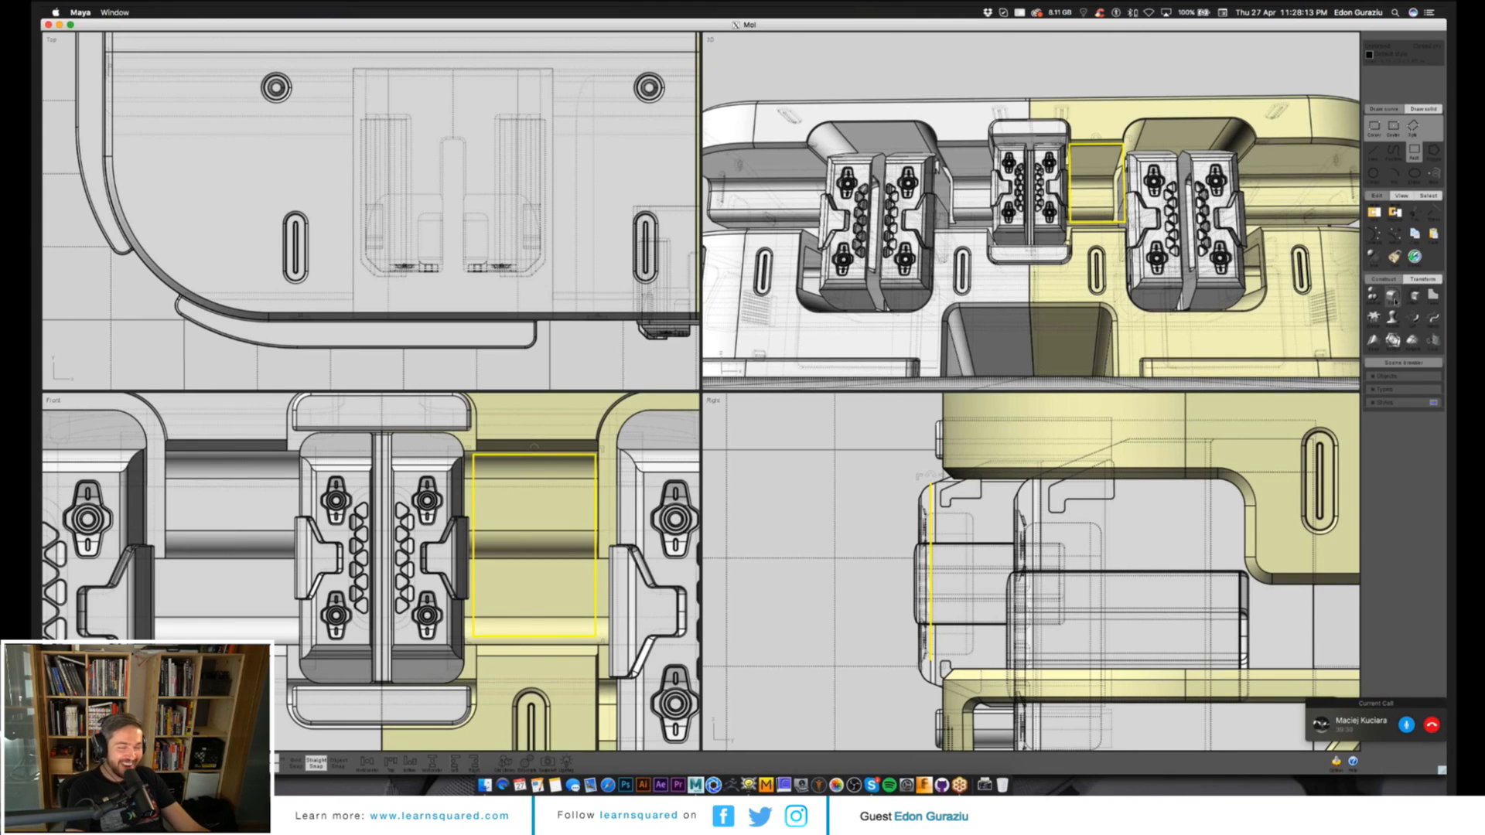
# Fillet all corners of the new rectangle with a circular 0.1 radius.
pyautogui.click(1393, 296)
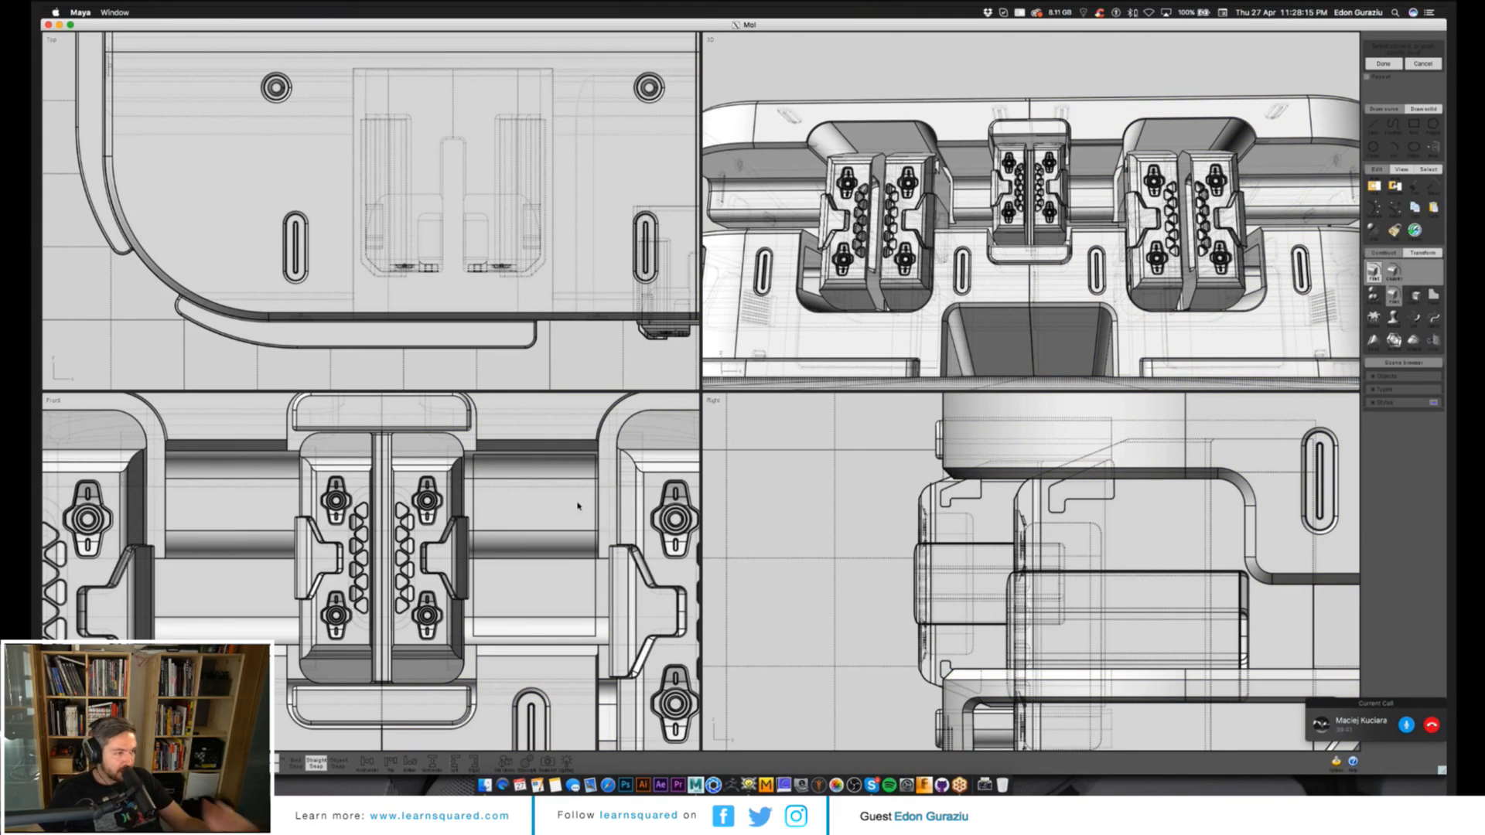
pyautogui.rightClick(577, 506)
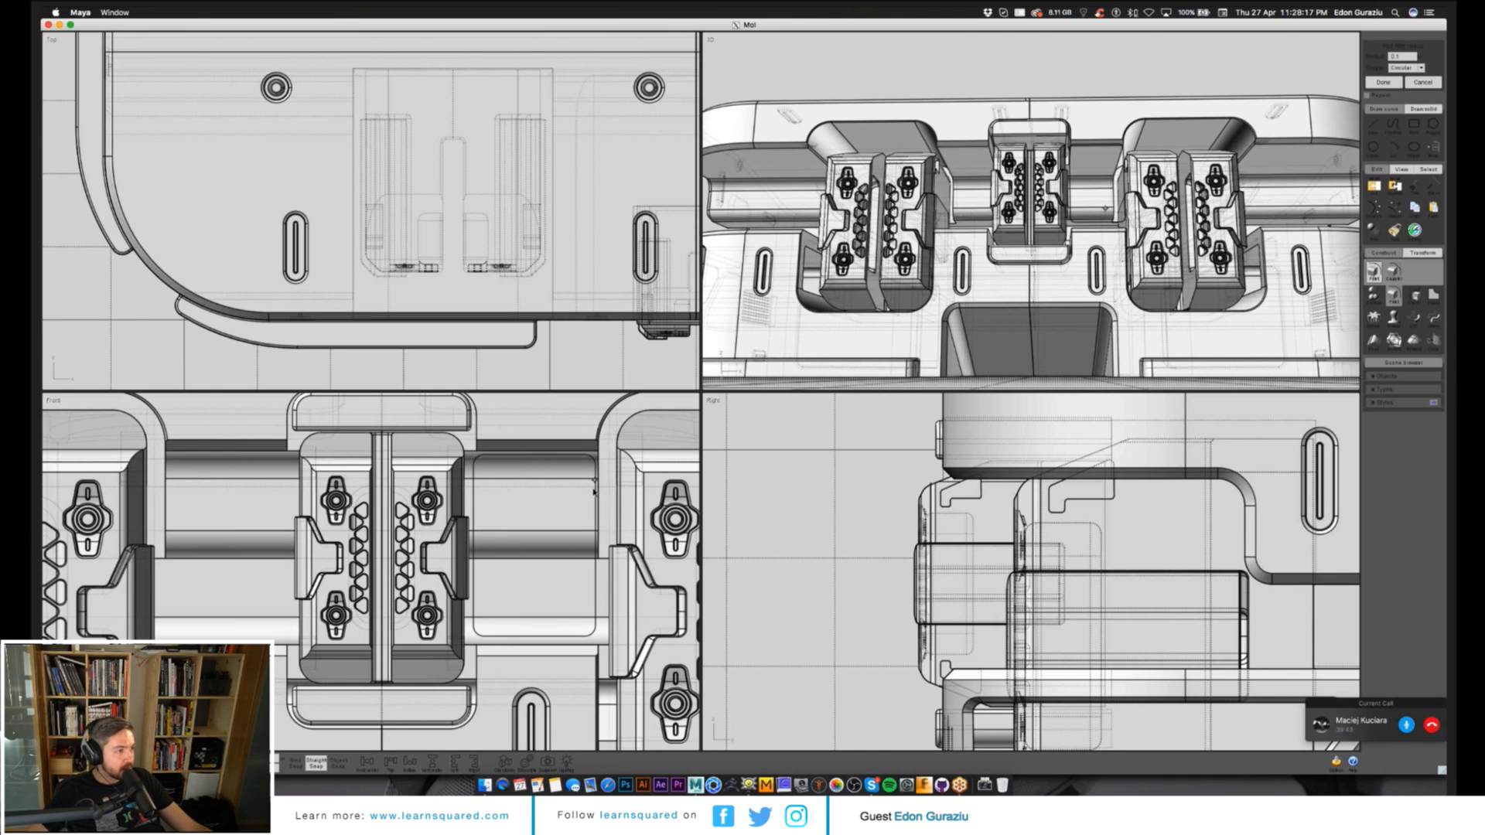
pyautogui.rightClick(594, 490)
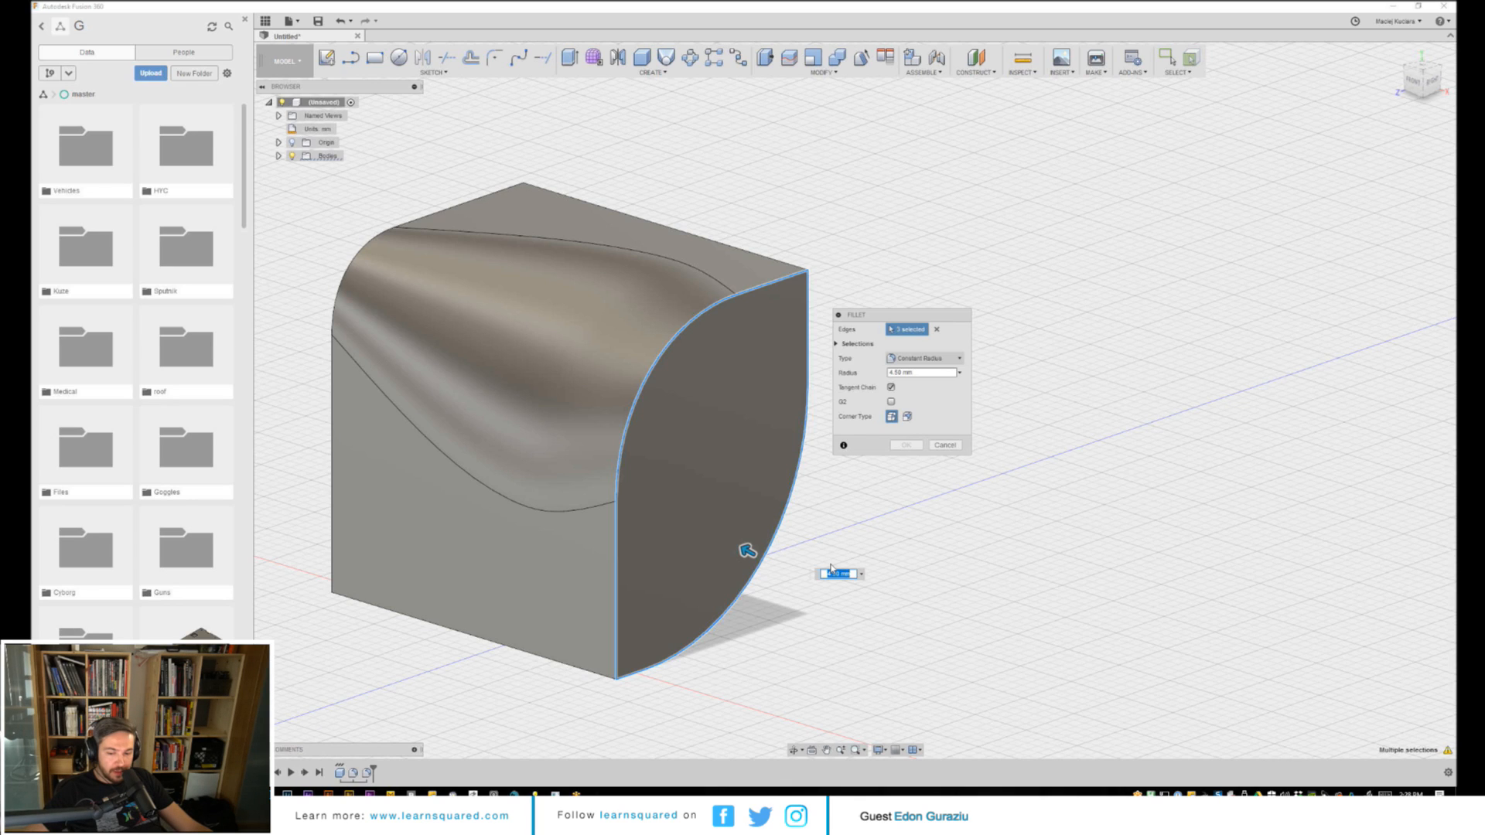
# Switch to Fusion 360 and try a constant-radius fillet on the edges around the block's curved end face.
pyautogui.press('Return')
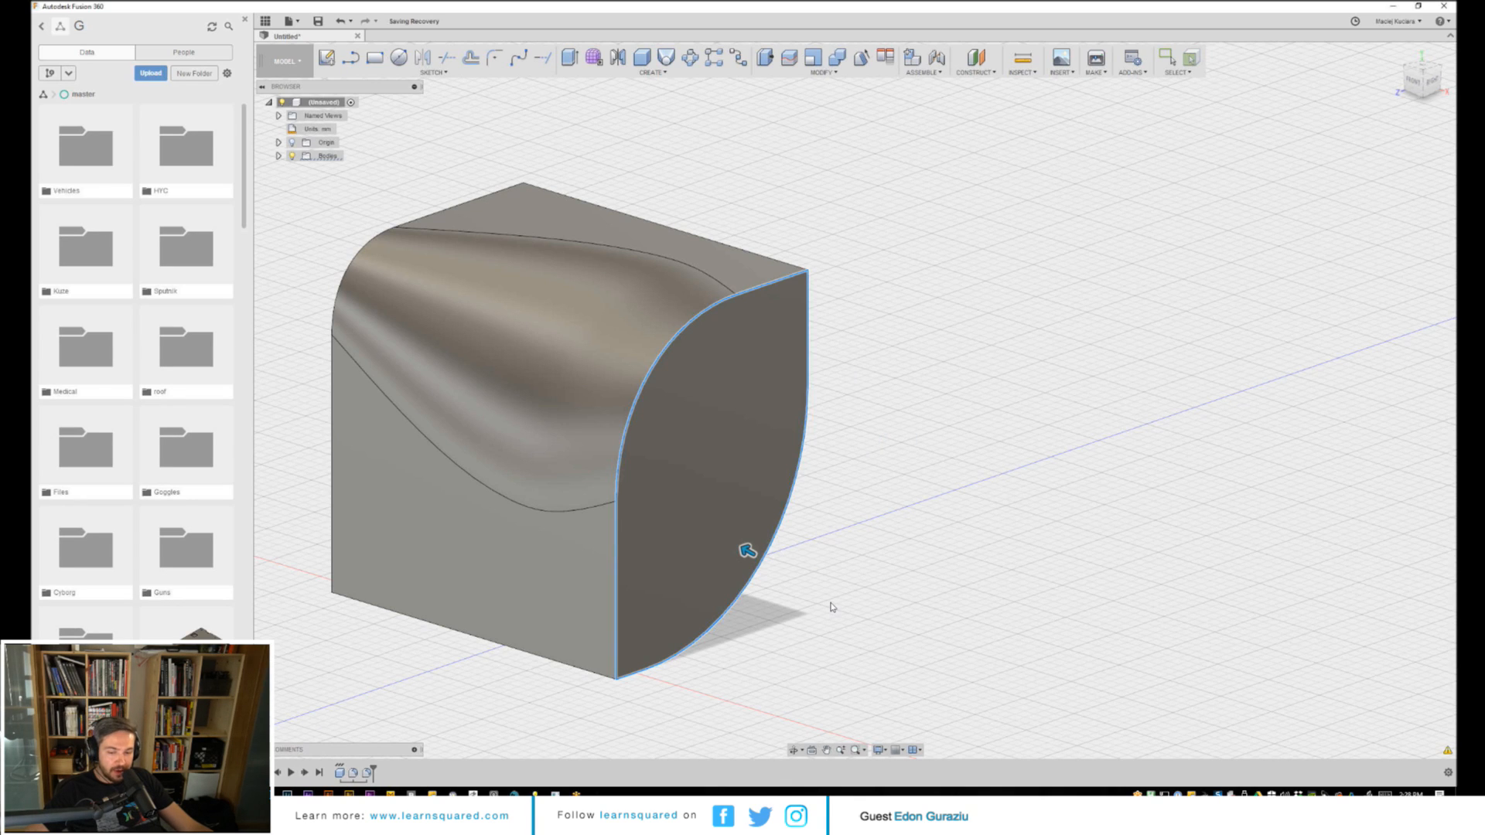
pyautogui.scroll(-2, 773, 615)
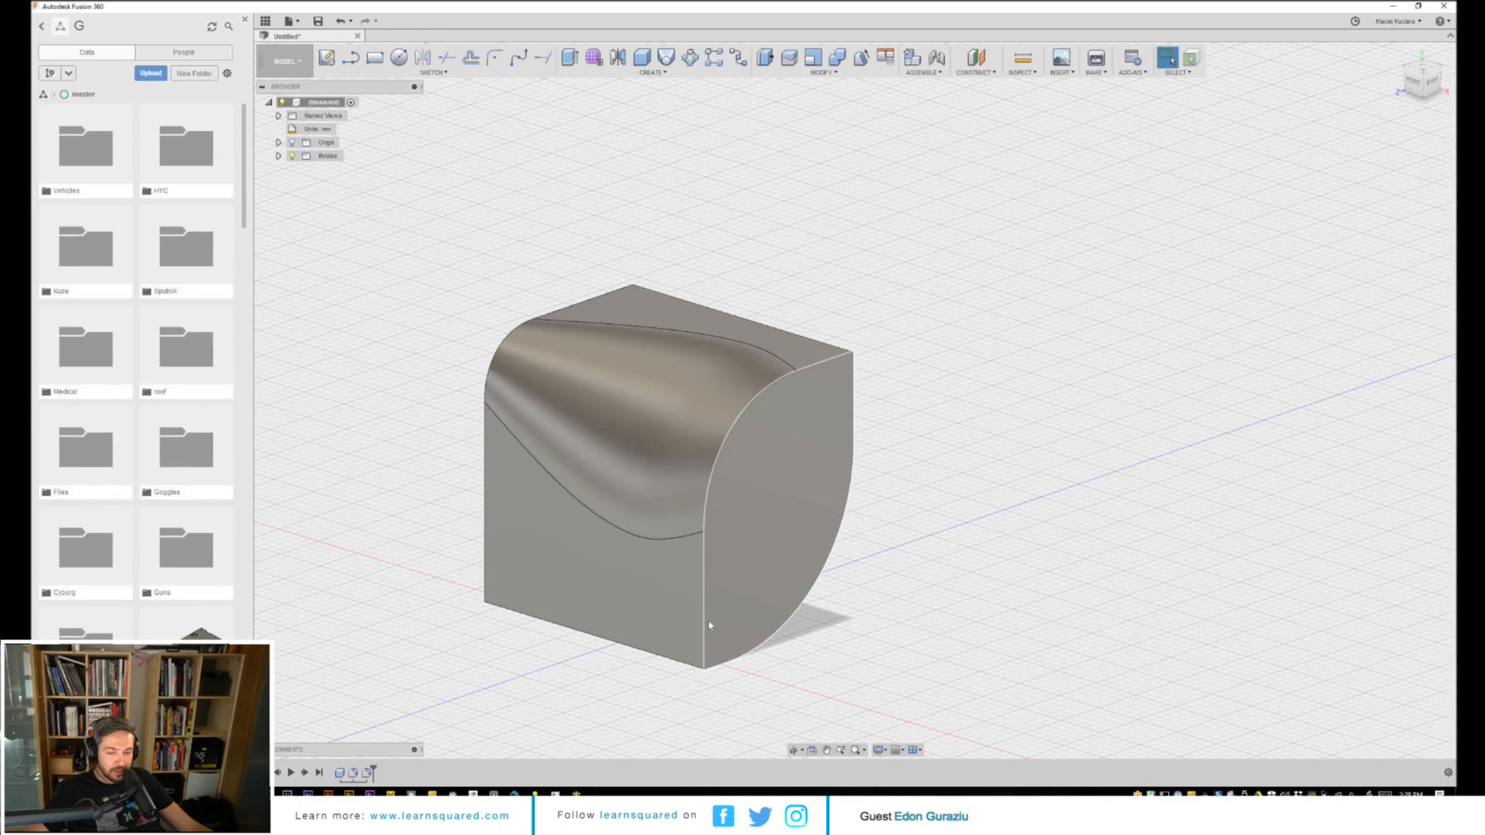
pyautogui.keyDown('shift'); pyautogui.moveTo(709, 625); pyautogui.dragTo(774, 476, button='middle'); pyautogui.keyUp('shift')
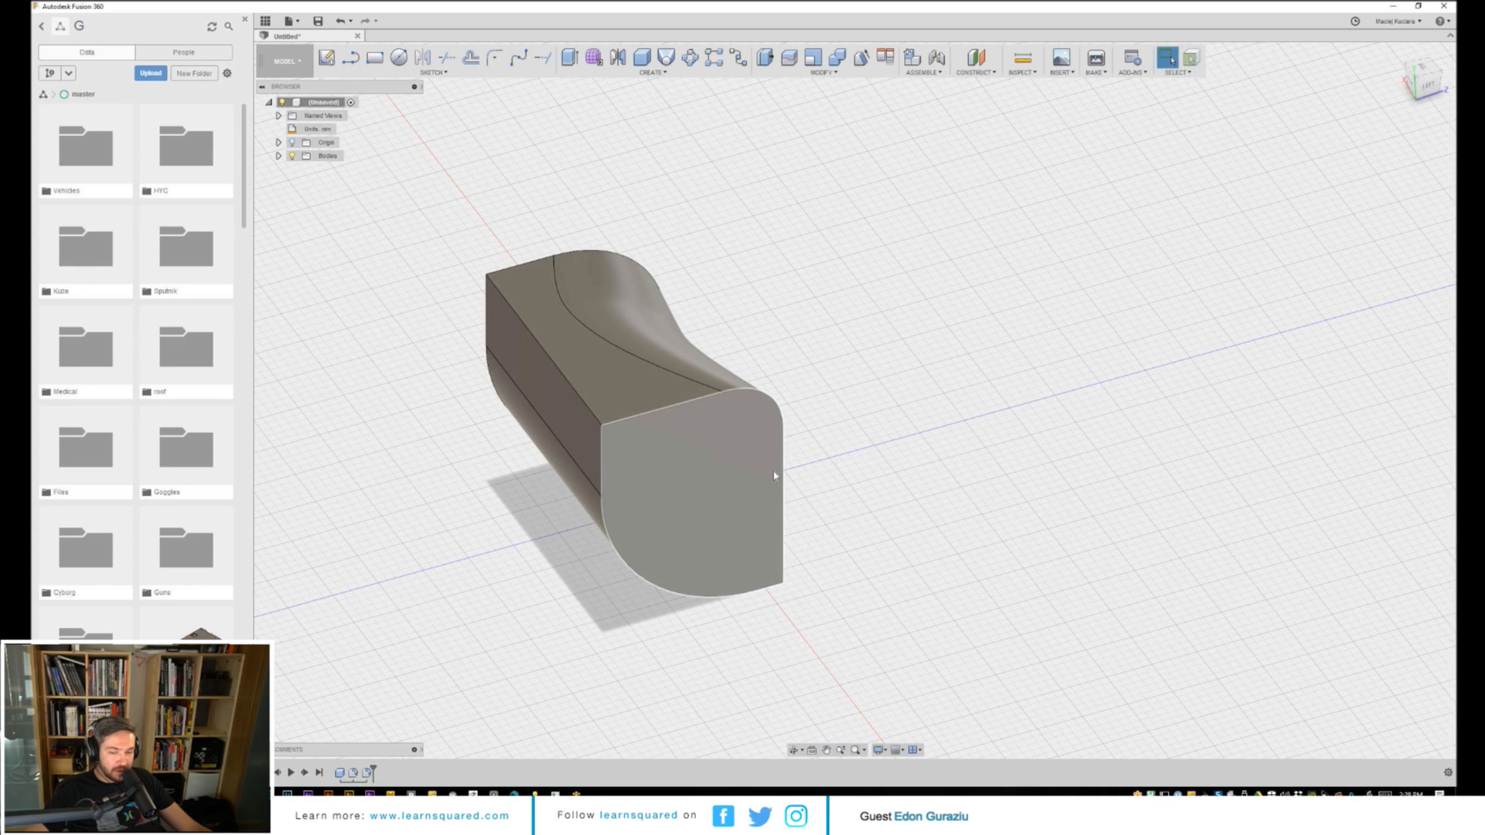
# Rotate and move the block's opposite end face with Move/Copy so that this end becomes a steep slant.
pyautogui.click(775, 476)
pyautogui.press('m')
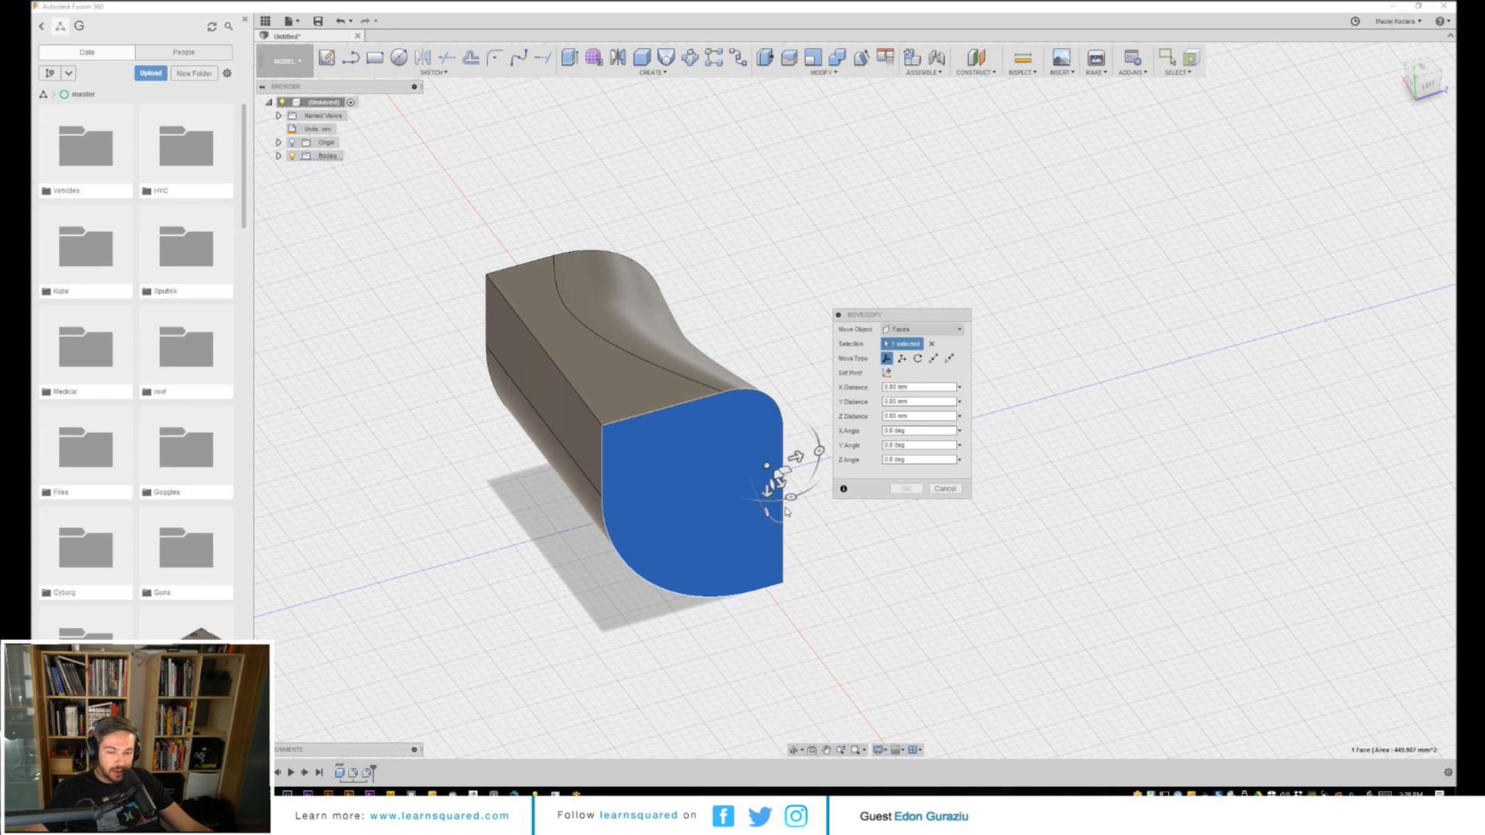
pyautogui.keyDown('shift'); pyautogui.moveTo(786, 511); pyautogui.dragTo(725, 523, button='middle'); pyautogui.keyUp('shift')
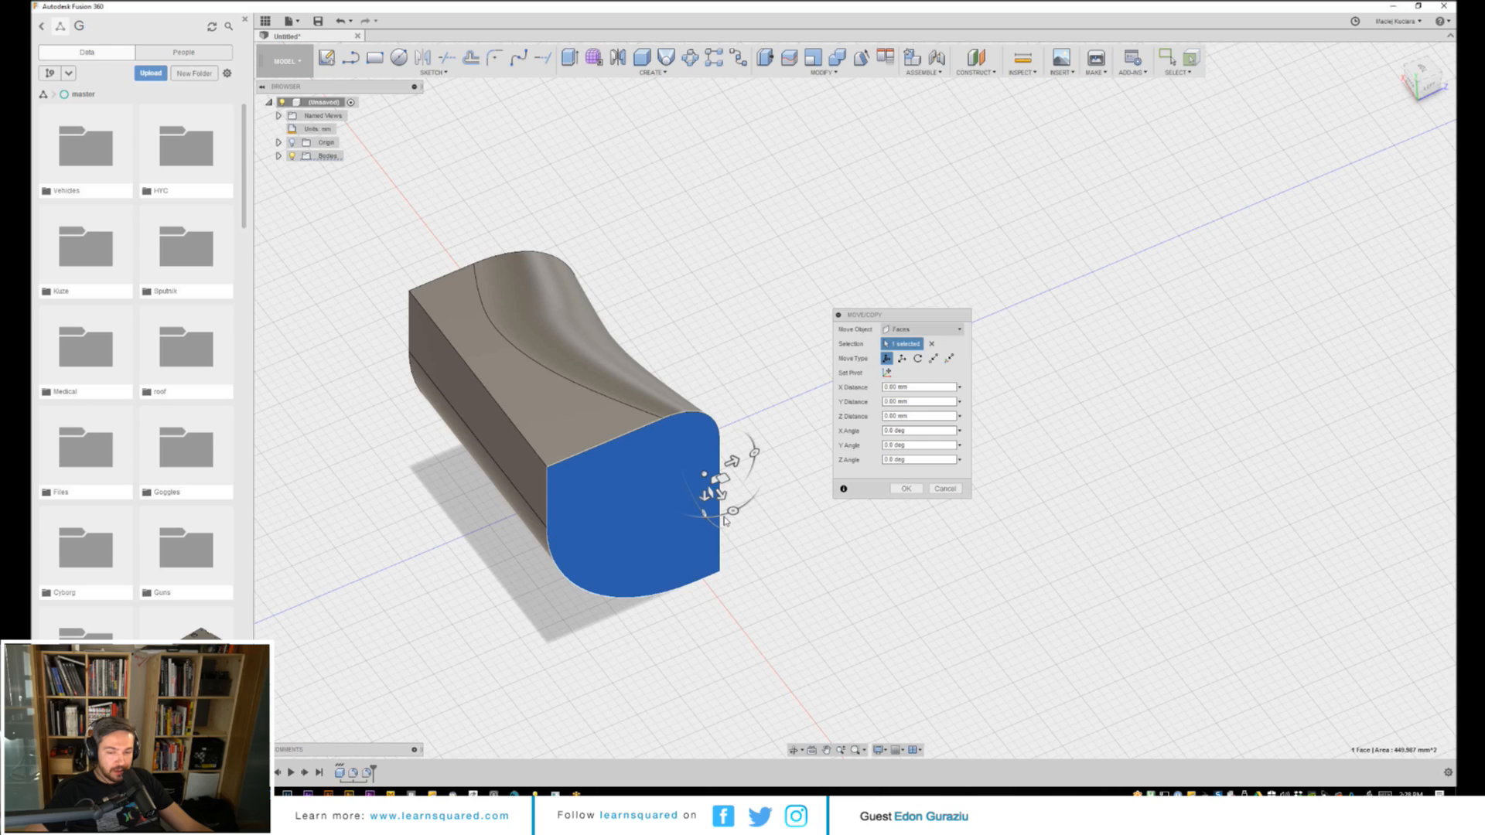
pyautogui.moveTo(725, 519); pyautogui.dragTo(756, 457)
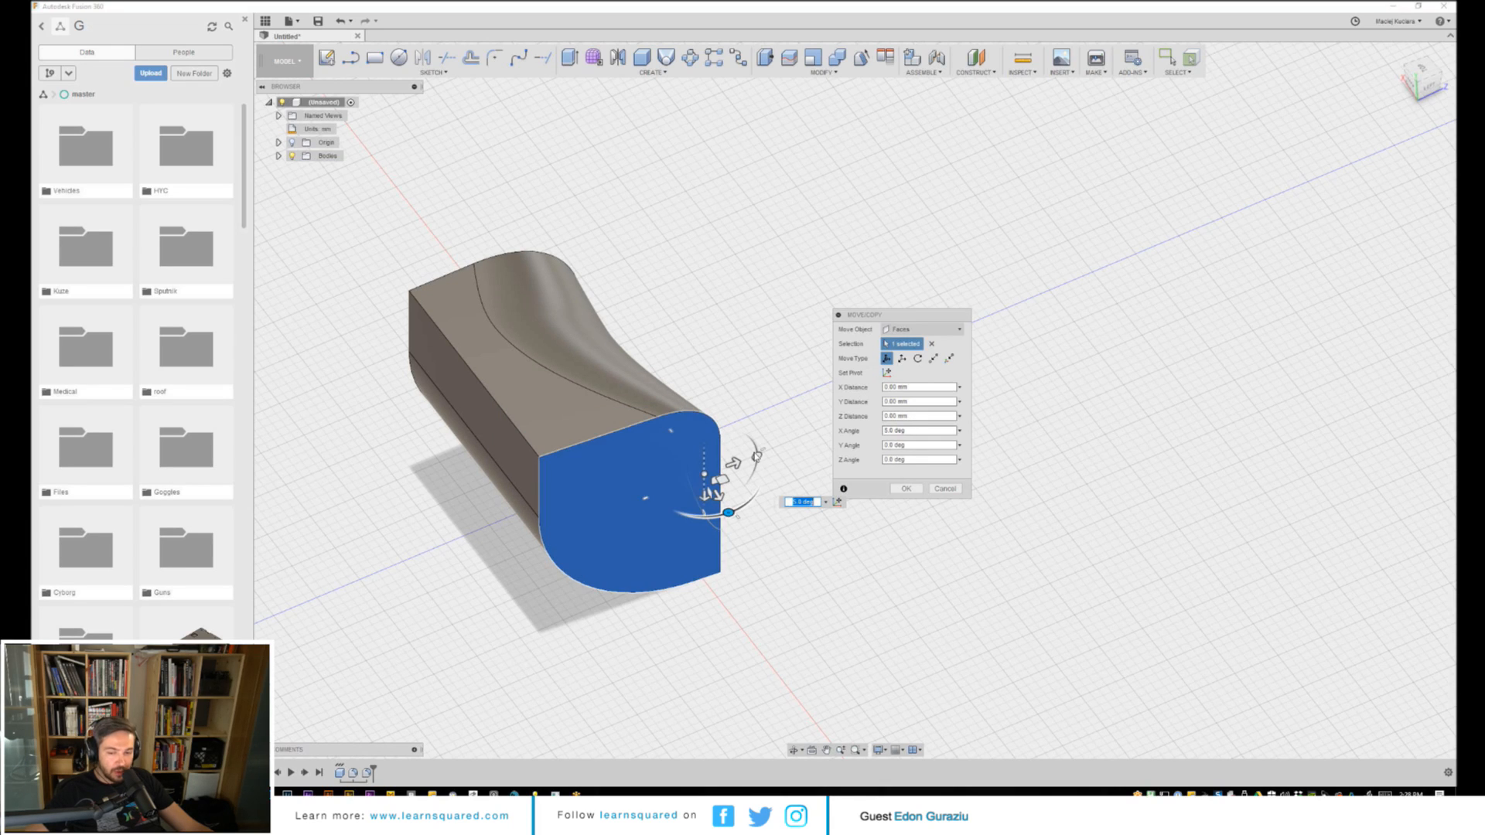
pyautogui.keyDown('shift'); pyautogui.moveTo(757, 456); pyautogui.dragTo(795, 490, button='middle'); pyautogui.keyUp('shift')
pyautogui.moveTo(721, 463)
pyautogui.mouseDown()
pyautogui.moveTo(769, 468)
pyautogui.moveTo(742, 478)
pyautogui.mouseUp()
pyautogui.moveTo(743, 478)
pyautogui.keyDown('shift'); pyautogui.mouseDown(button='middle')
pyautogui.moveTo(707, 485)
pyautogui.moveTo(741, 503)
pyautogui.mouseUp(button='middle'); pyautogui.keyUp('shift')
pyautogui.moveTo(740, 501); pyautogui.dragTo(828, 597)
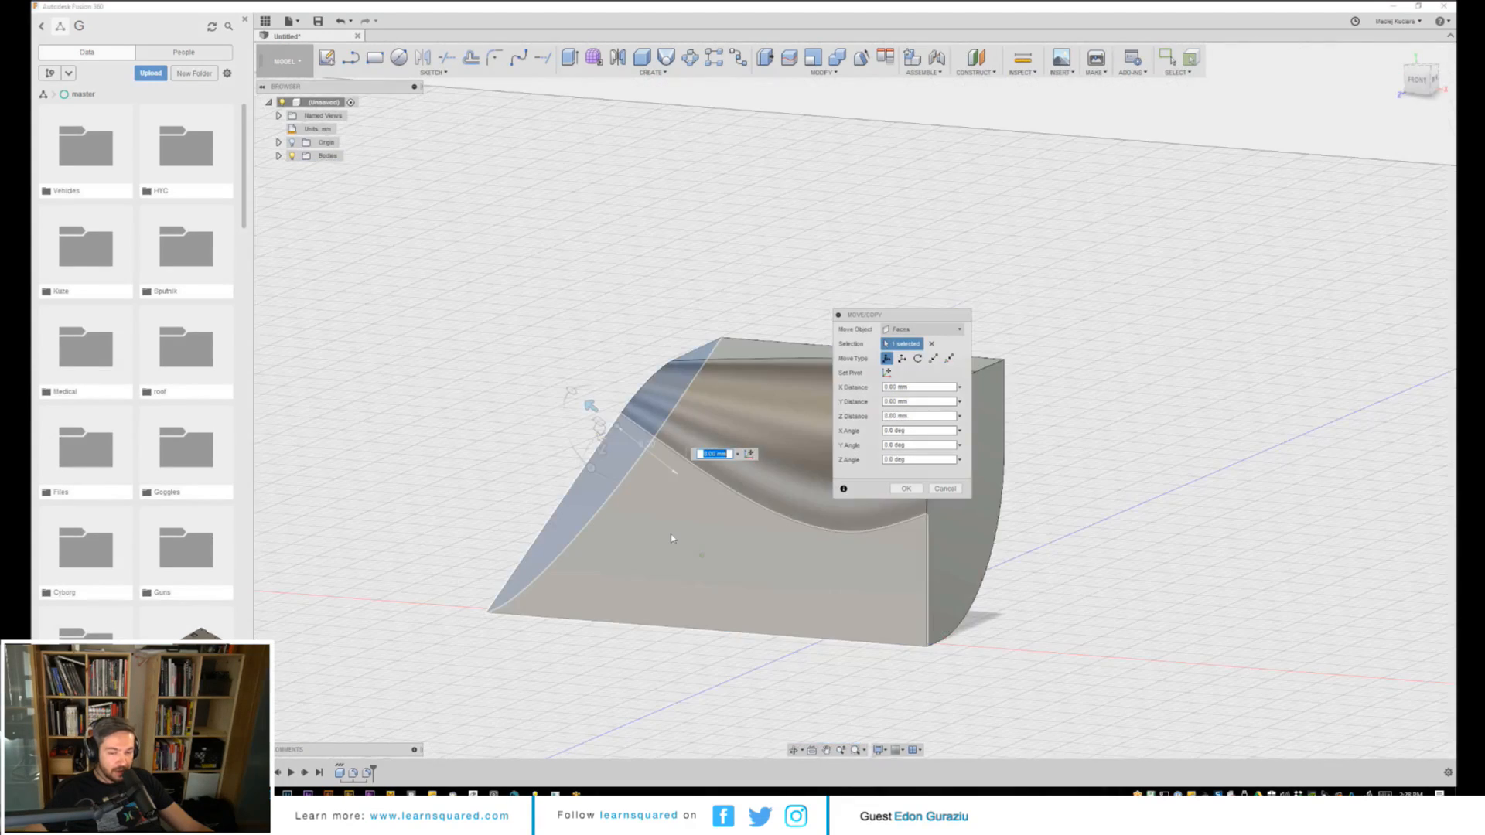
# Rotate the slanted end face back by 25 degrees towards upright and pull it outward to lengthen the block.
pyautogui.keyDown('shift'); pyautogui.moveTo(671, 539); pyautogui.dragTo(601, 495, button='middle'); pyautogui.keyUp('shift')
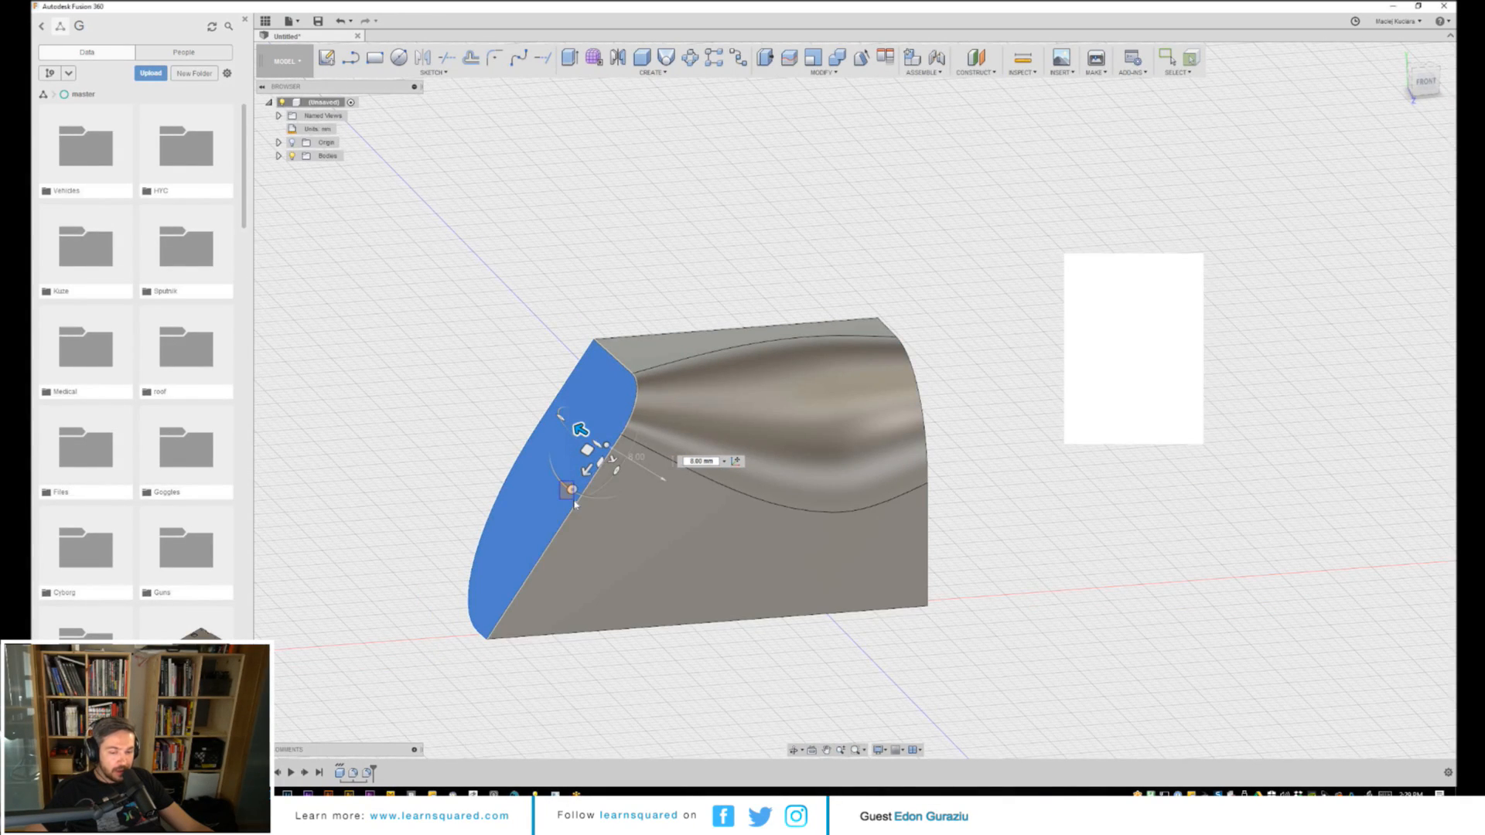
pyautogui.moveTo(575, 504); pyautogui.dragTo(579, 497)
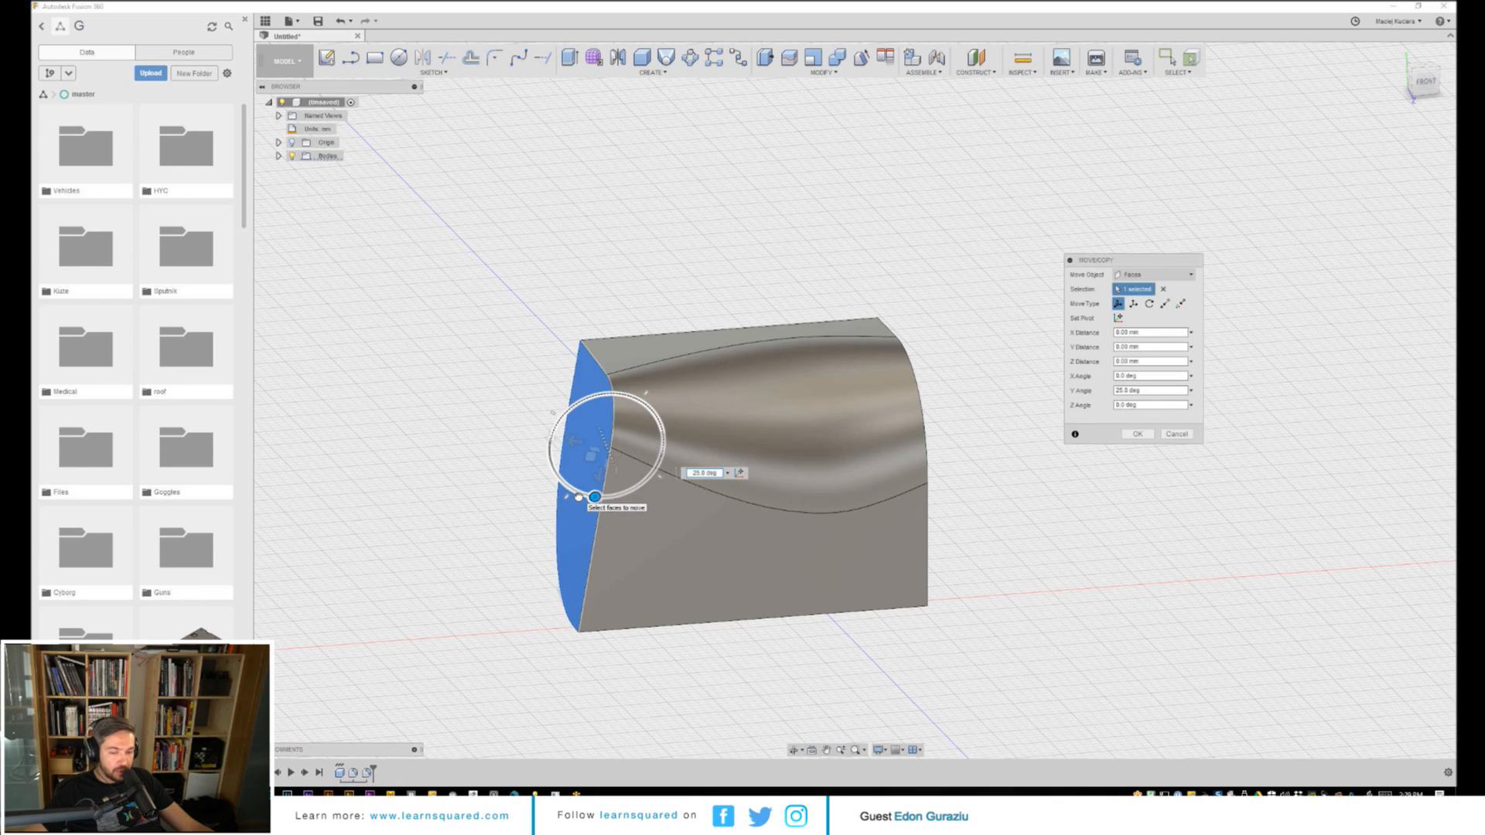
pyautogui.moveTo(574, 442); pyautogui.dragTo(447, 594)
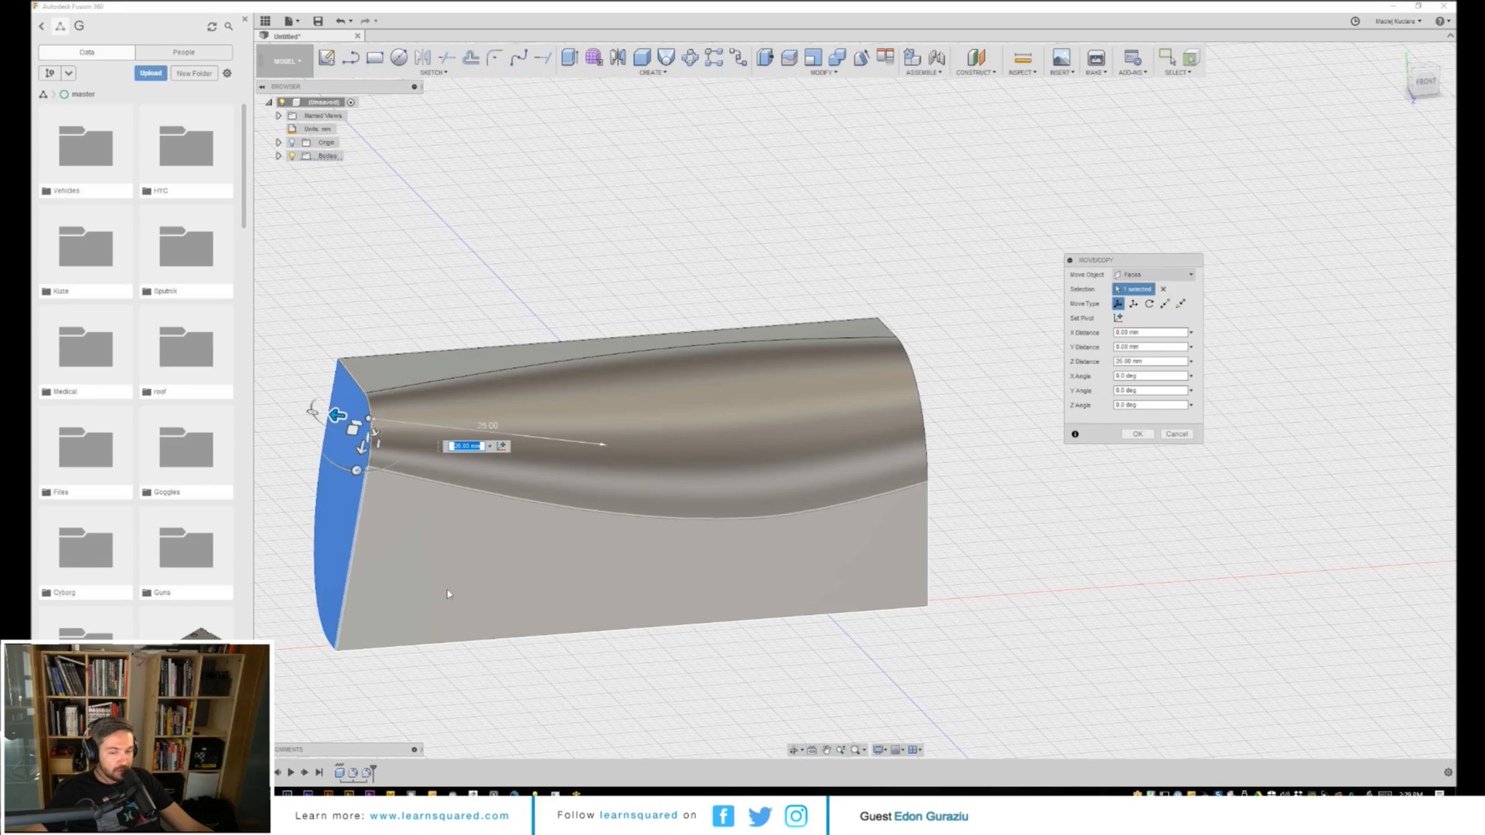
# Move the block's flat long side face outward and rotate it with Move/Copy so the body tapers along its length.
pyautogui.keyDown('shift'); pyautogui.moveTo(447, 594); pyautogui.dragTo(533, 442, button='middle'); pyautogui.keyUp('shift')
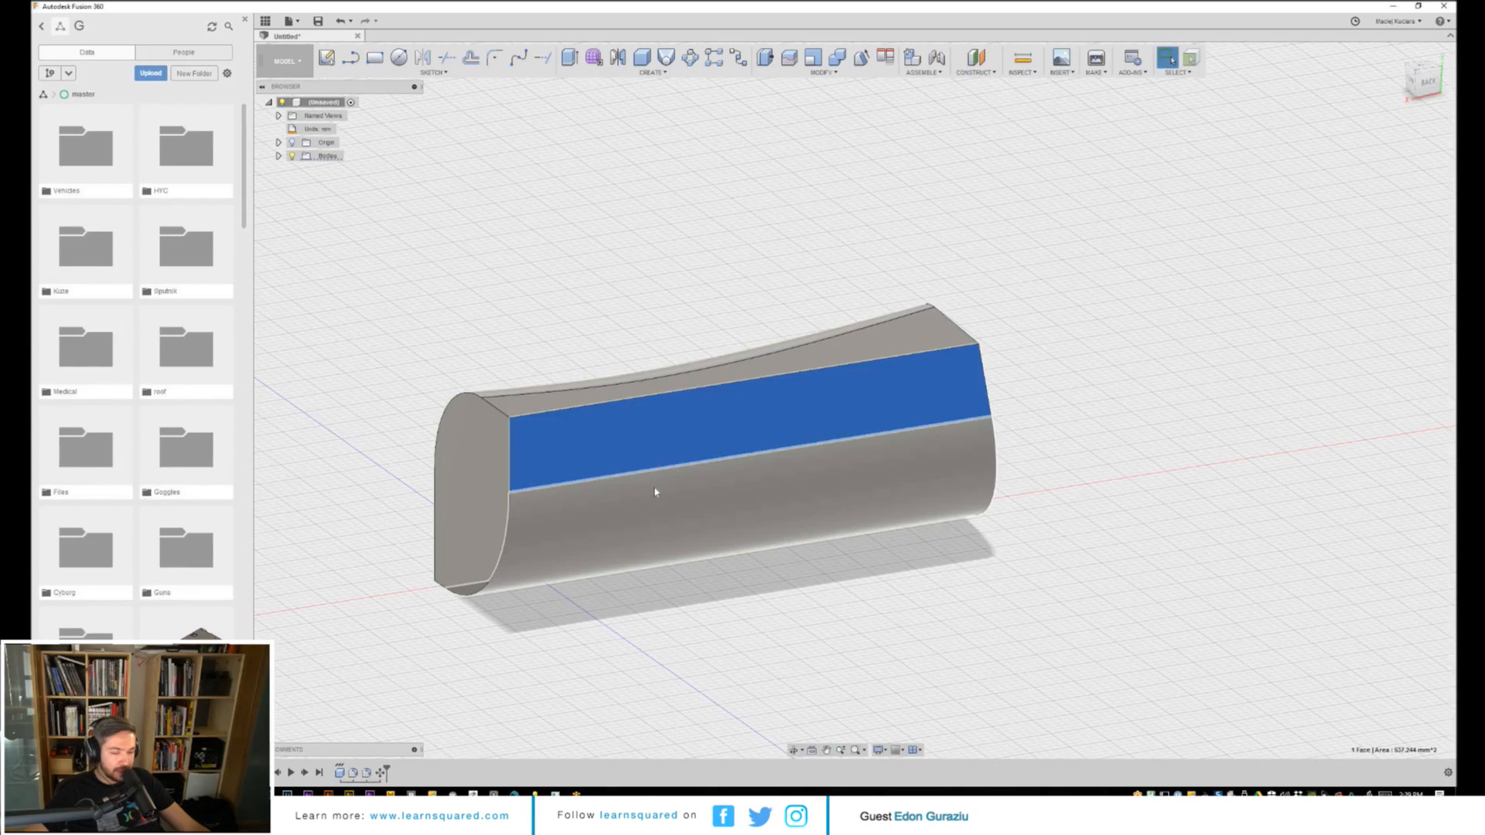
pyautogui.press('m')
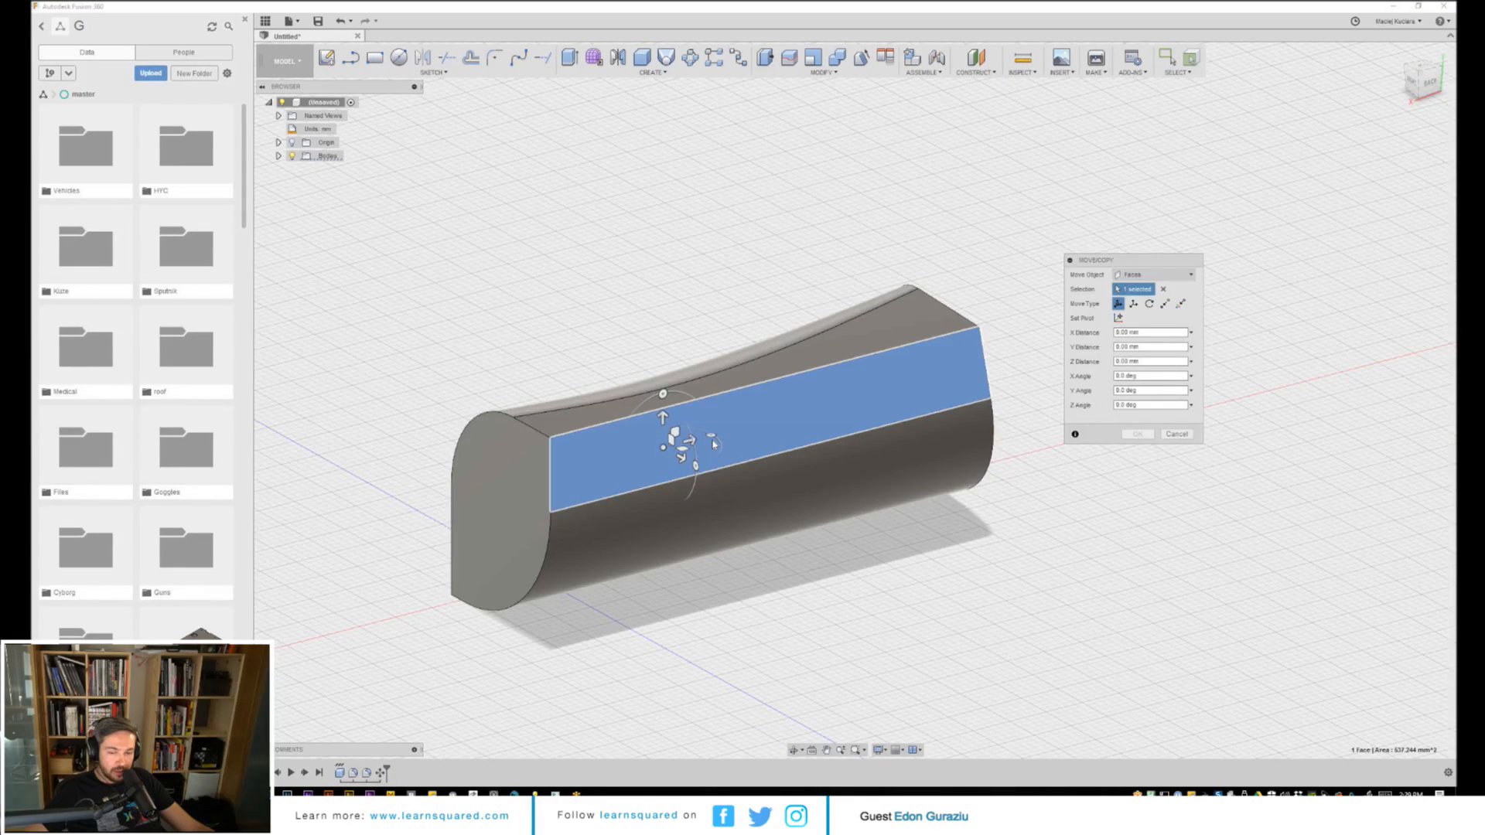
pyautogui.moveTo(714, 443); pyautogui.dragTo(734, 533)
pyautogui.keyDown('shift'); pyautogui.moveTo(733, 533); pyautogui.dragTo(784, 454, button='middle'); pyautogui.keyUp('shift')
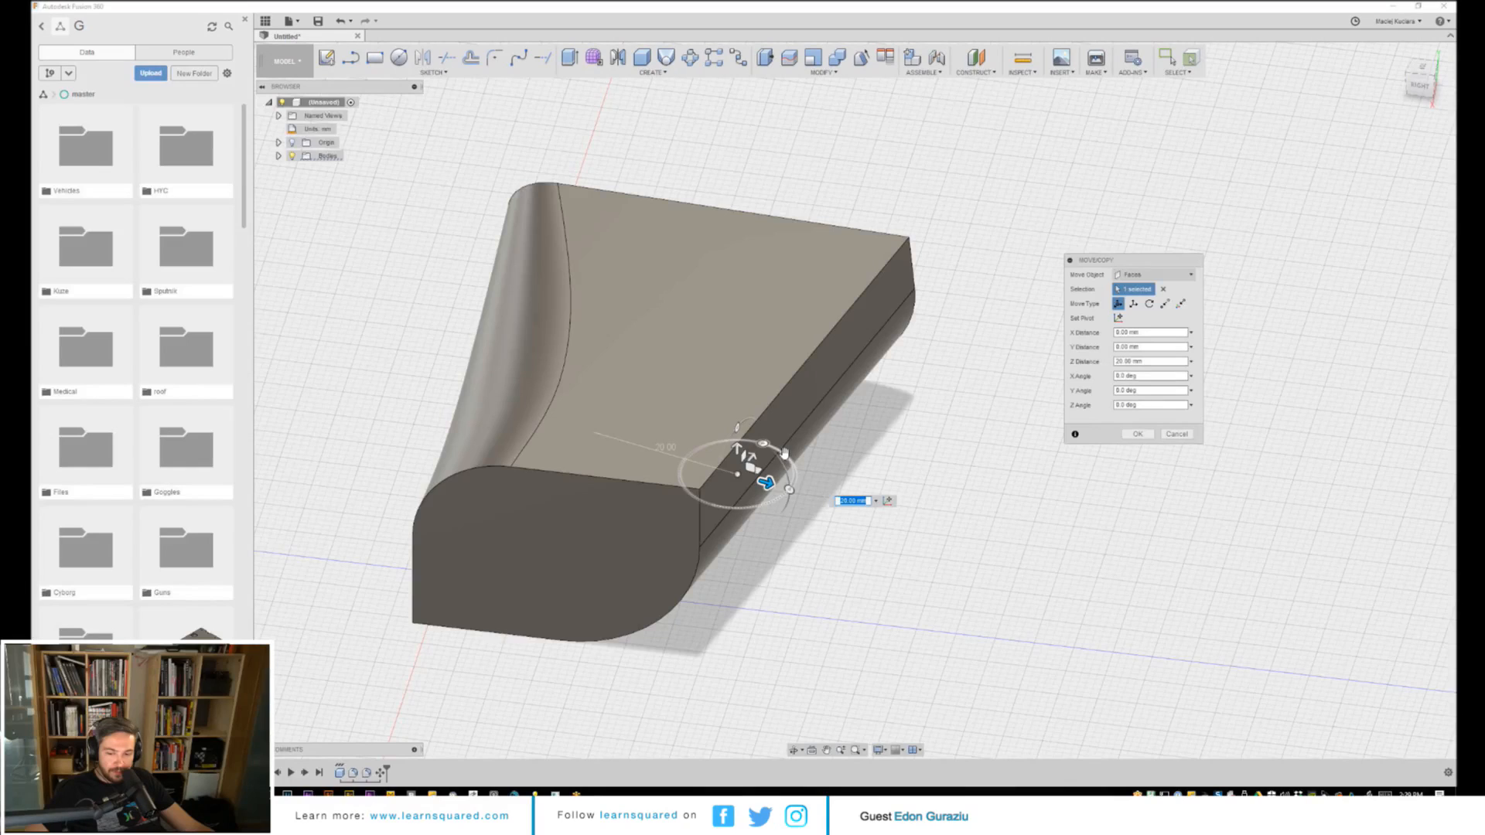
pyautogui.moveTo(784, 454); pyautogui.dragTo(730, 505)
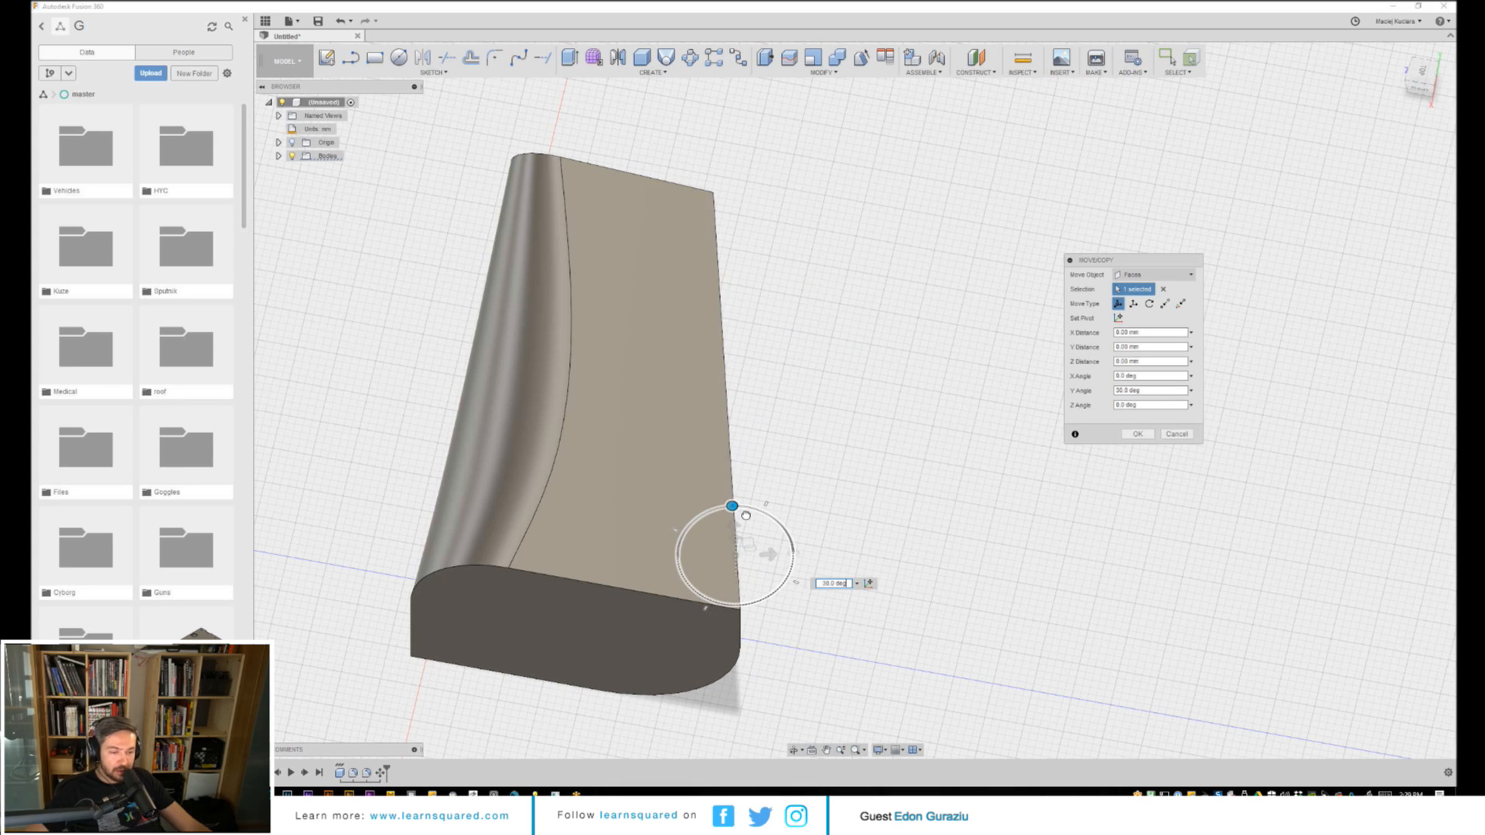
pyautogui.press('Return')
pyautogui.moveTo(915, 505); pyautogui.dragTo(697, 649, button='middle')
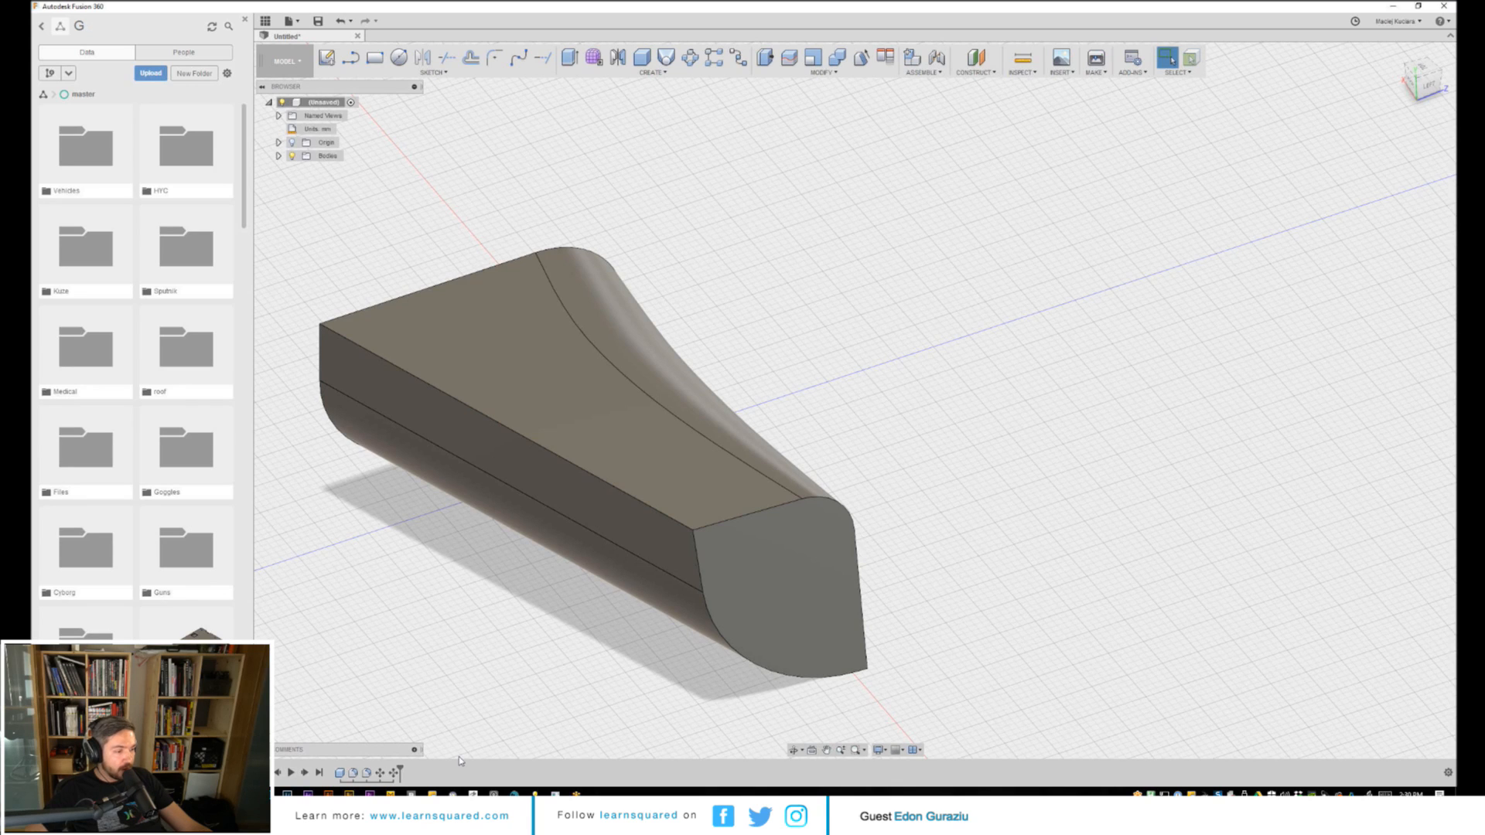
pyautogui.keyDown('shift'); pyautogui.moveTo(458, 757); pyautogui.dragTo(560, 657, button='middle'); pyautogui.keyUp('shift')
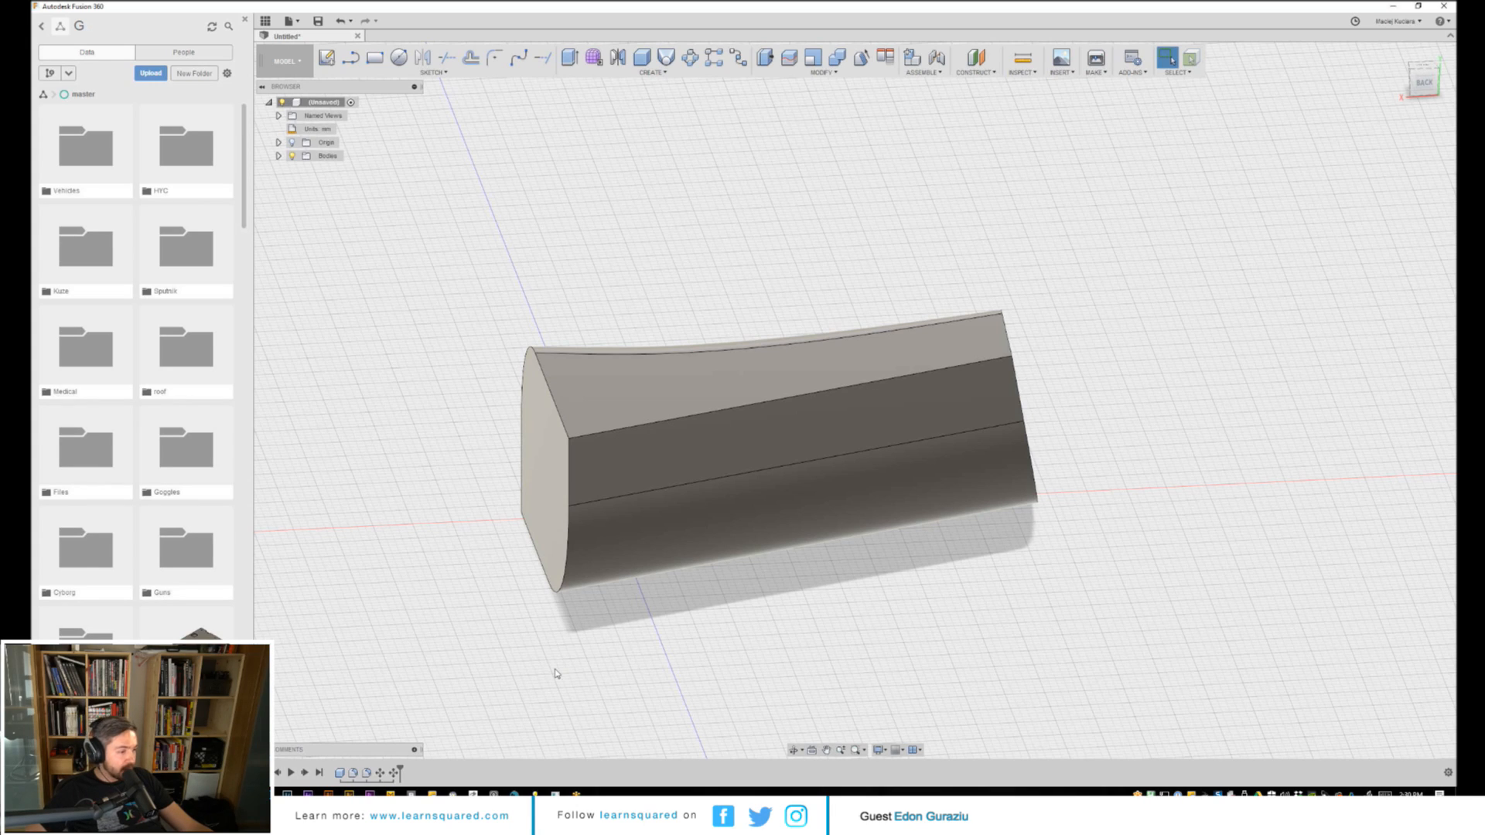
# Rotate the block's flat end face with Move/Copy by -25 degrees about Y, and swing it sideways so the end is slanted in two directions.
pyautogui.keyDown('shift'); pyautogui.moveTo(516, 638); pyautogui.dragTo(600, 626, button='middle'); pyautogui.keyUp('shift')
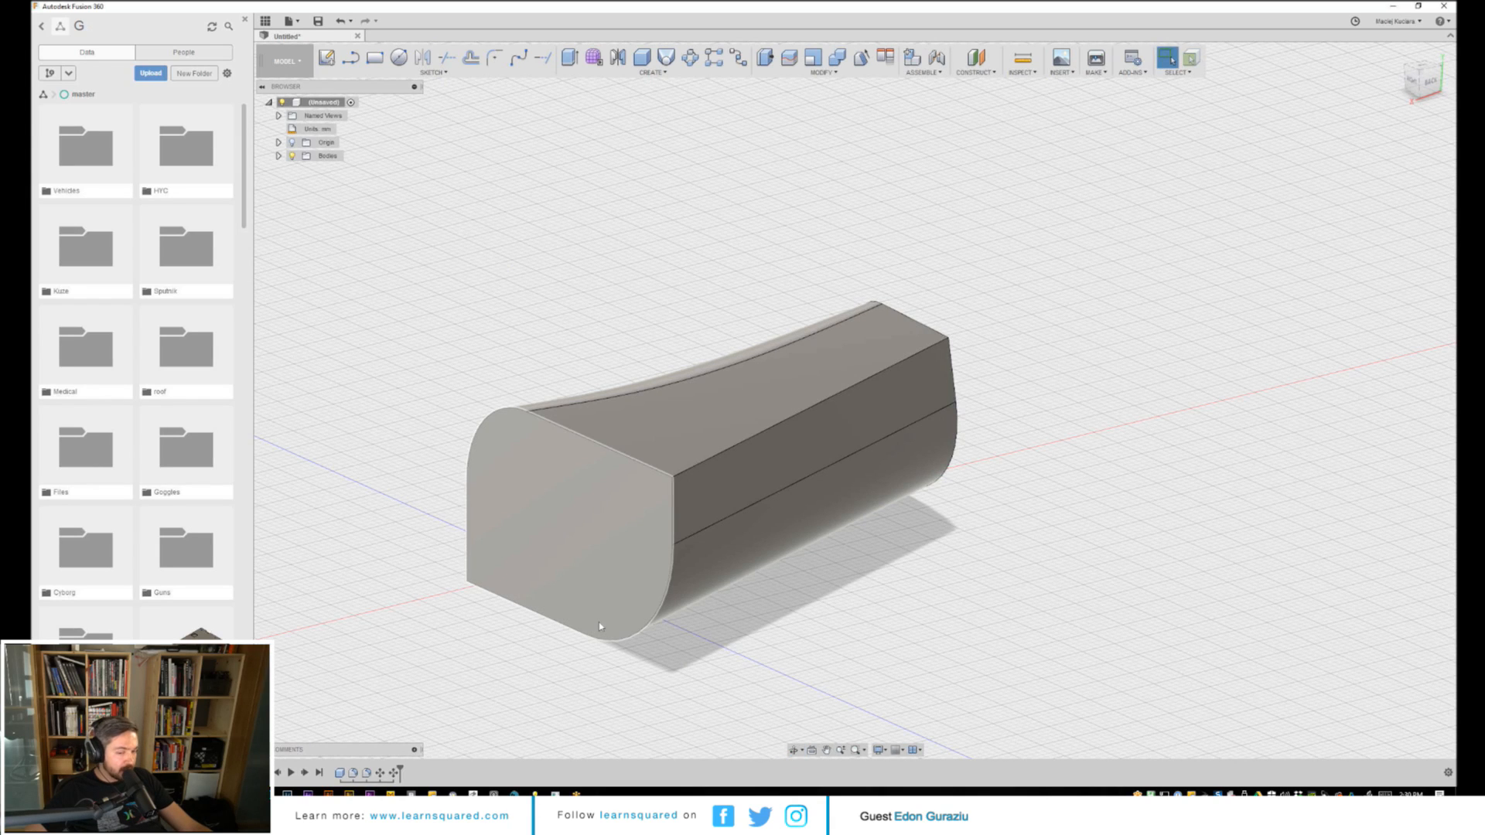
pyautogui.click(601, 626)
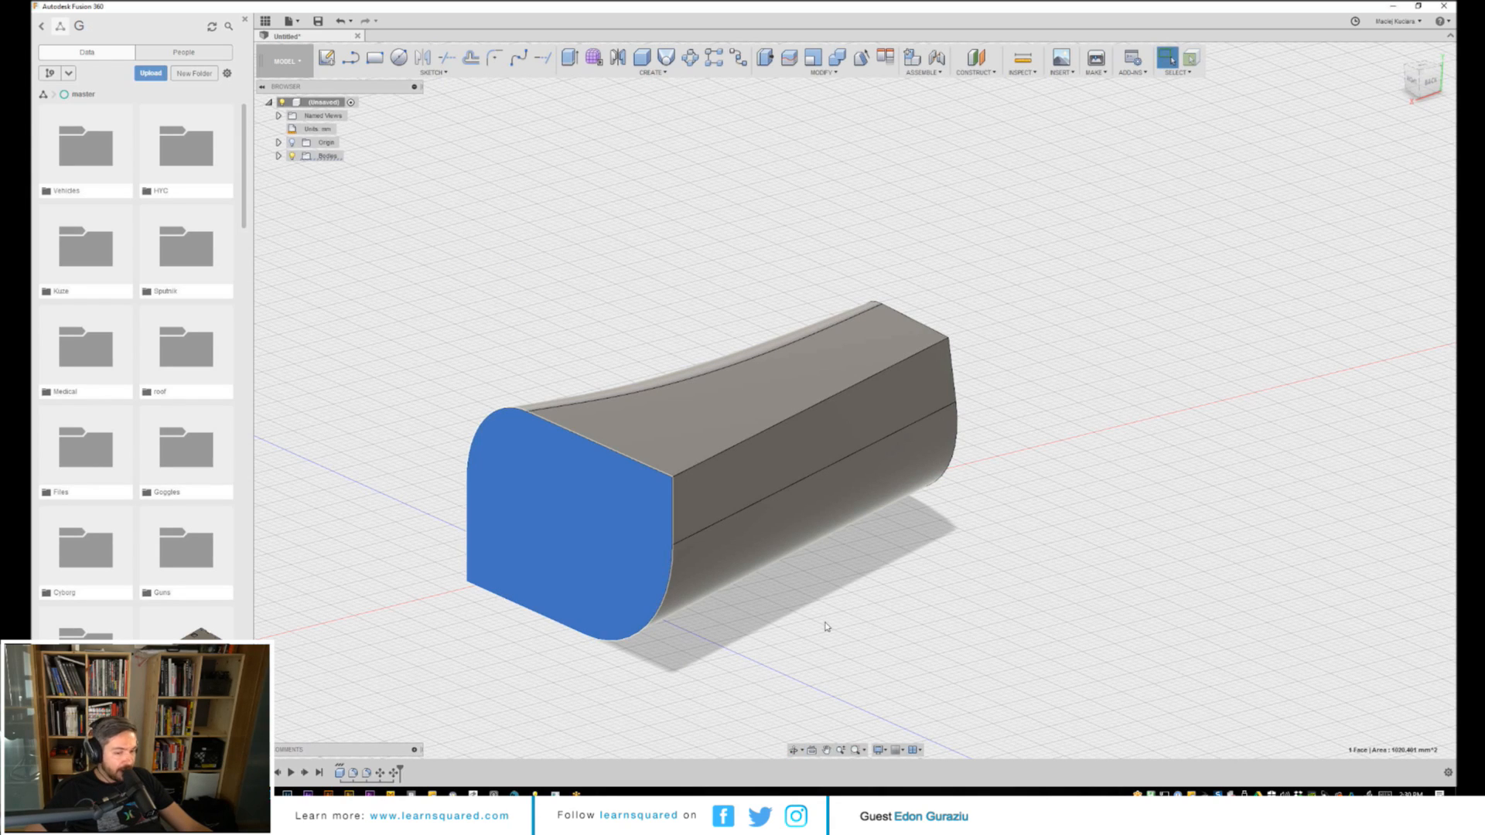
pyautogui.keyDown('shift'); pyautogui.moveTo(827, 627); pyautogui.dragTo(767, 610, button='middle'); pyautogui.keyUp('shift')
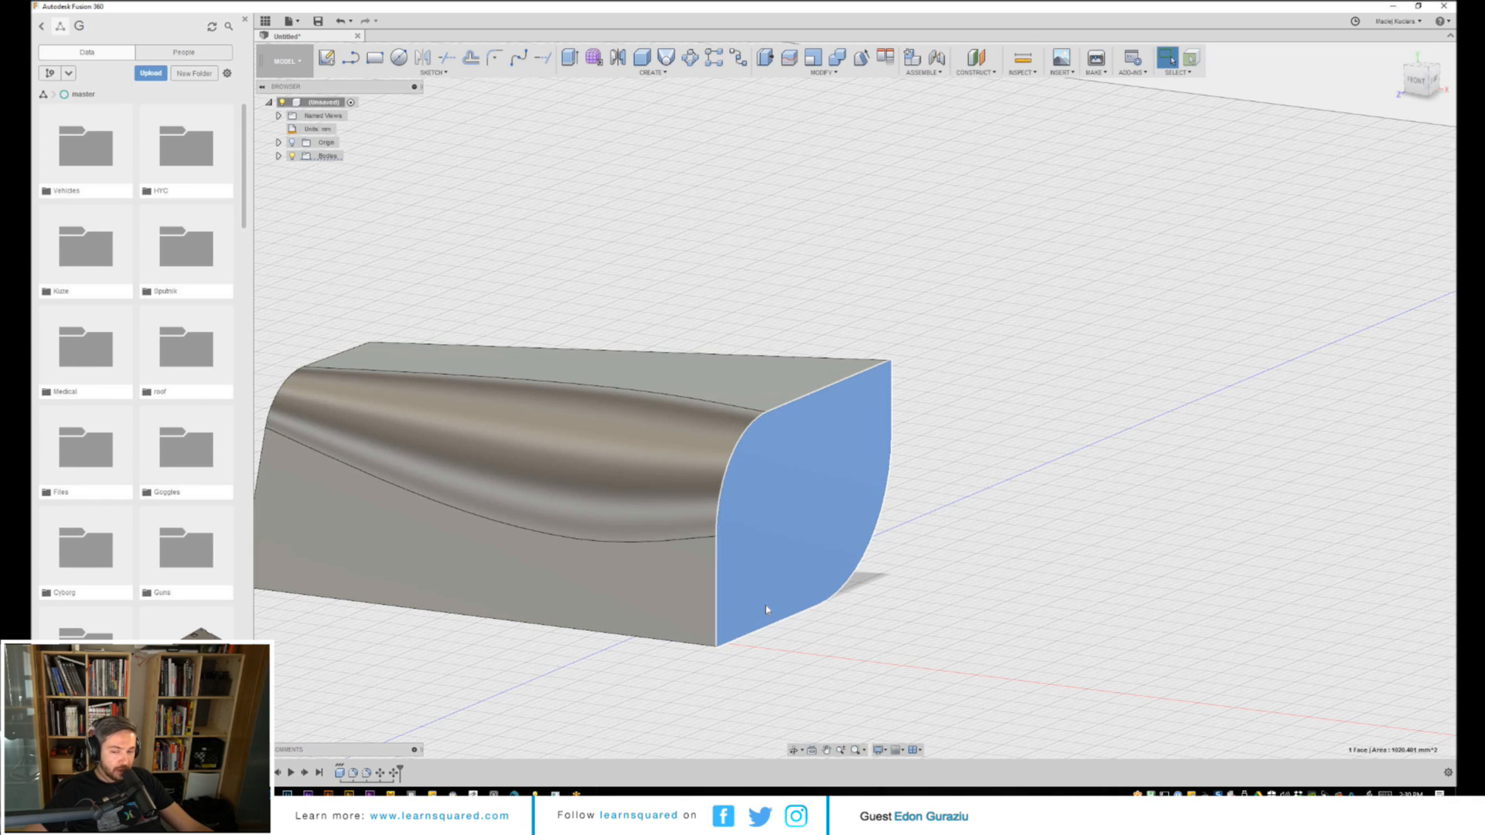
pyautogui.press('m')
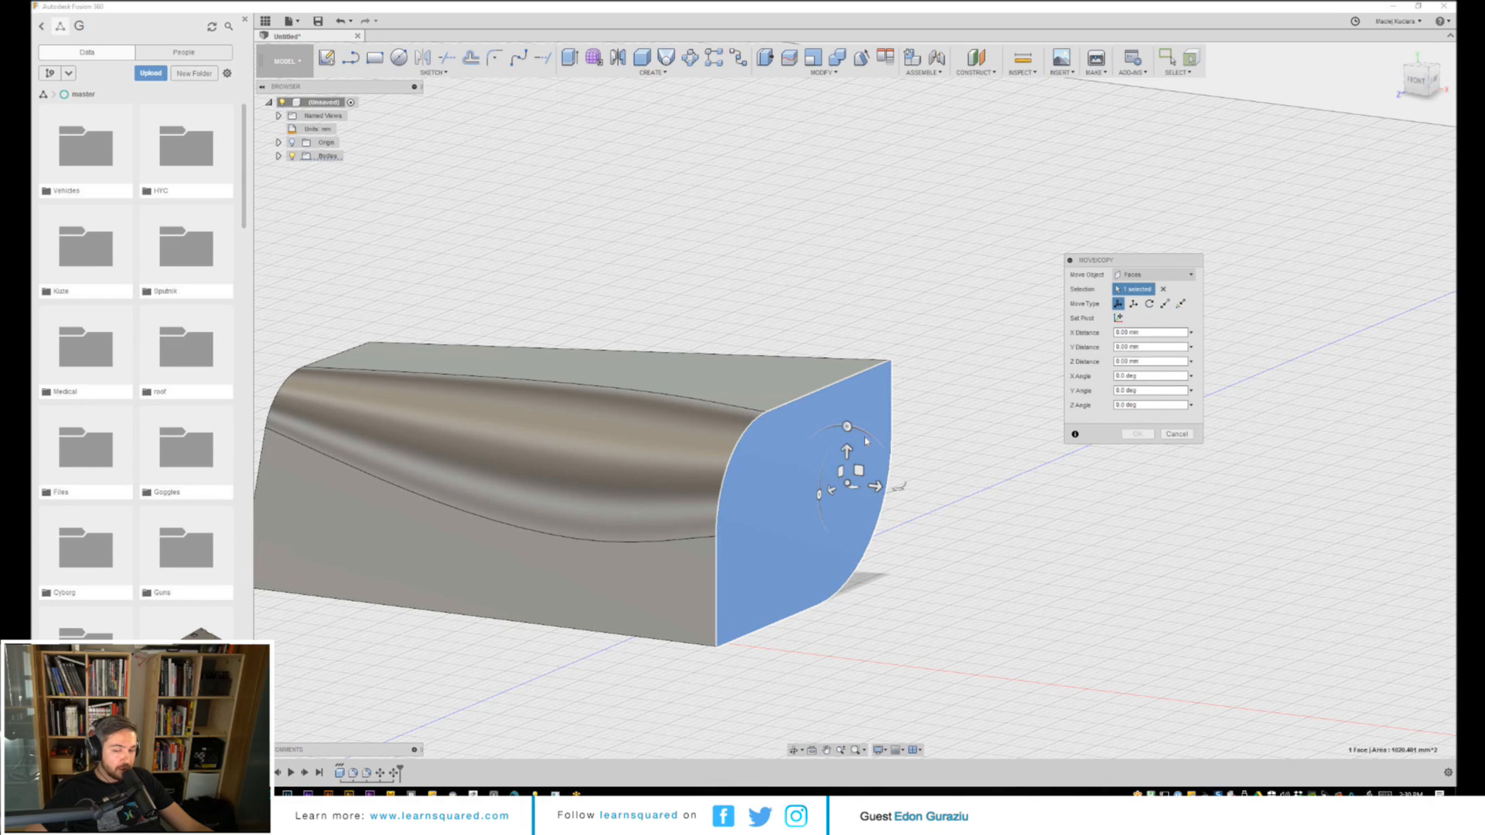
pyautogui.moveTo(866, 441); pyautogui.dragTo(714, 643)
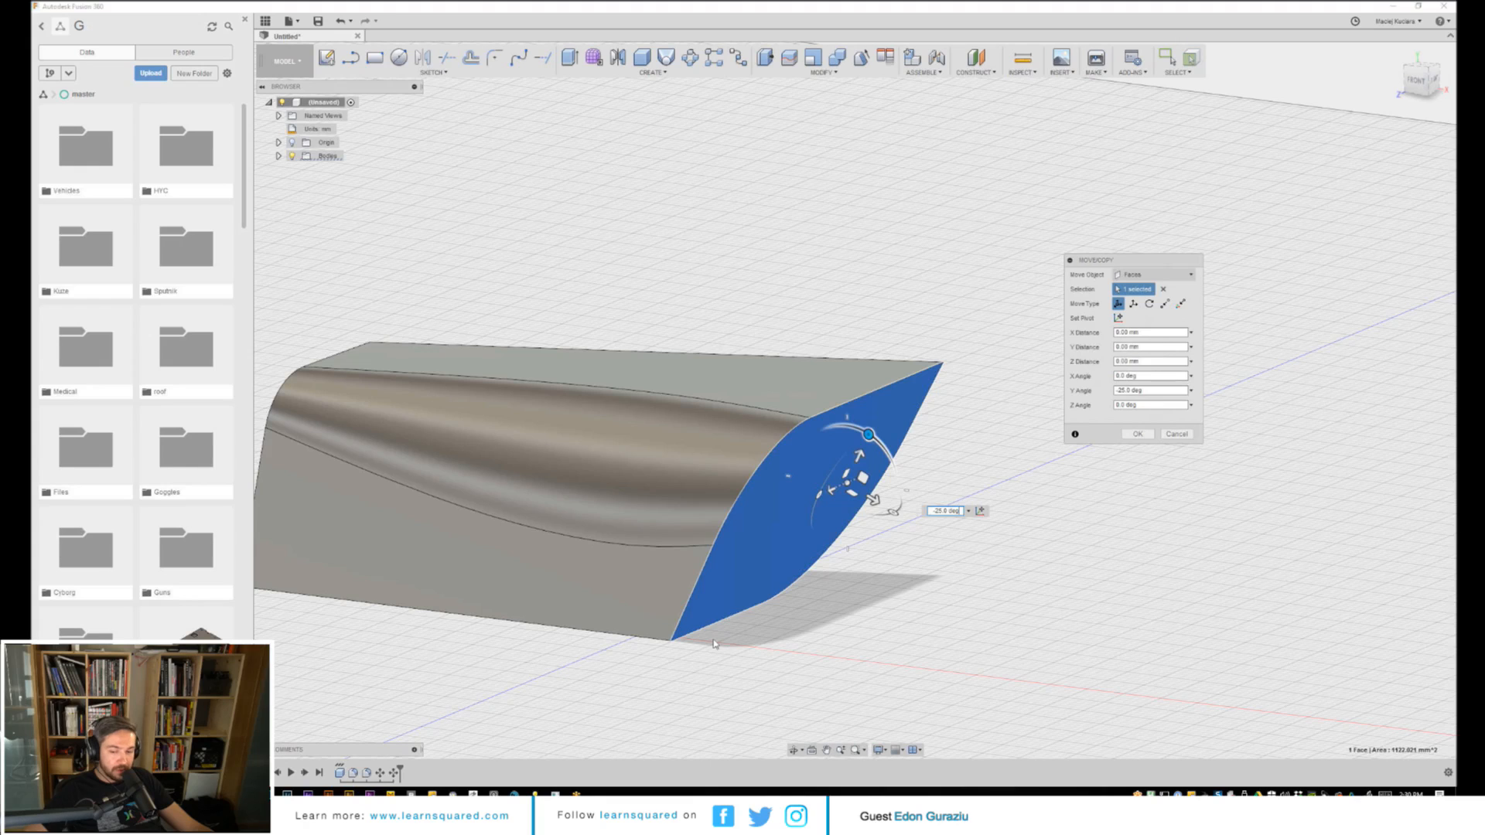
pyautogui.keyDown('shift'); pyautogui.moveTo(713, 643); pyautogui.dragTo(799, 620, button='middle'); pyautogui.keyUp('shift')
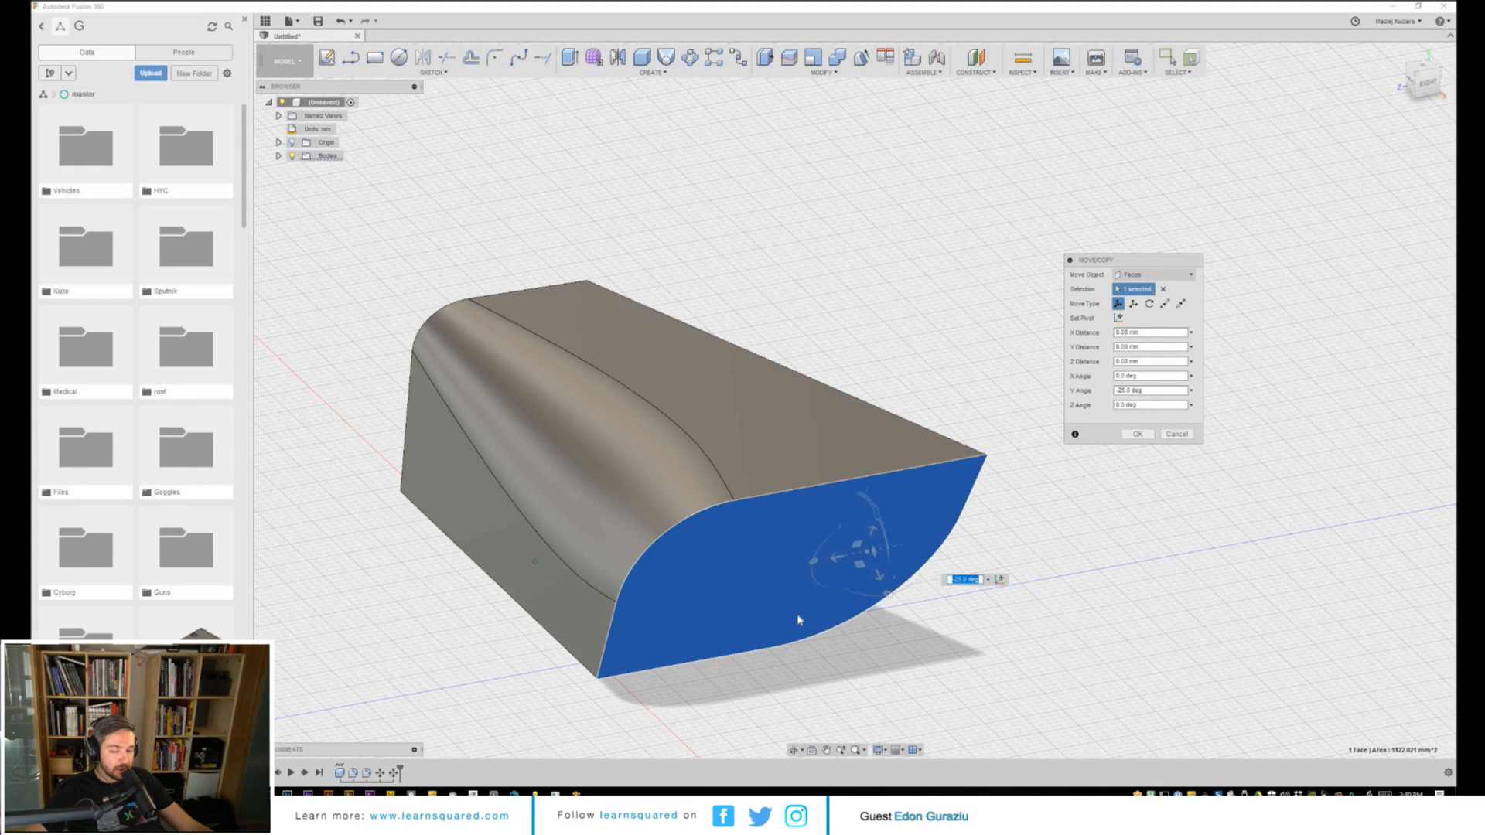
pyautogui.moveTo(855, 598); pyautogui.dragTo(899, 590)
pyautogui.press('Return')
# Sketch a rectangle on the block's flat upper face, overlapping its angled long edge near the narrower end.
pyautogui.moveTo(783, 508); pyautogui.dragTo(853, 524, button='middle')
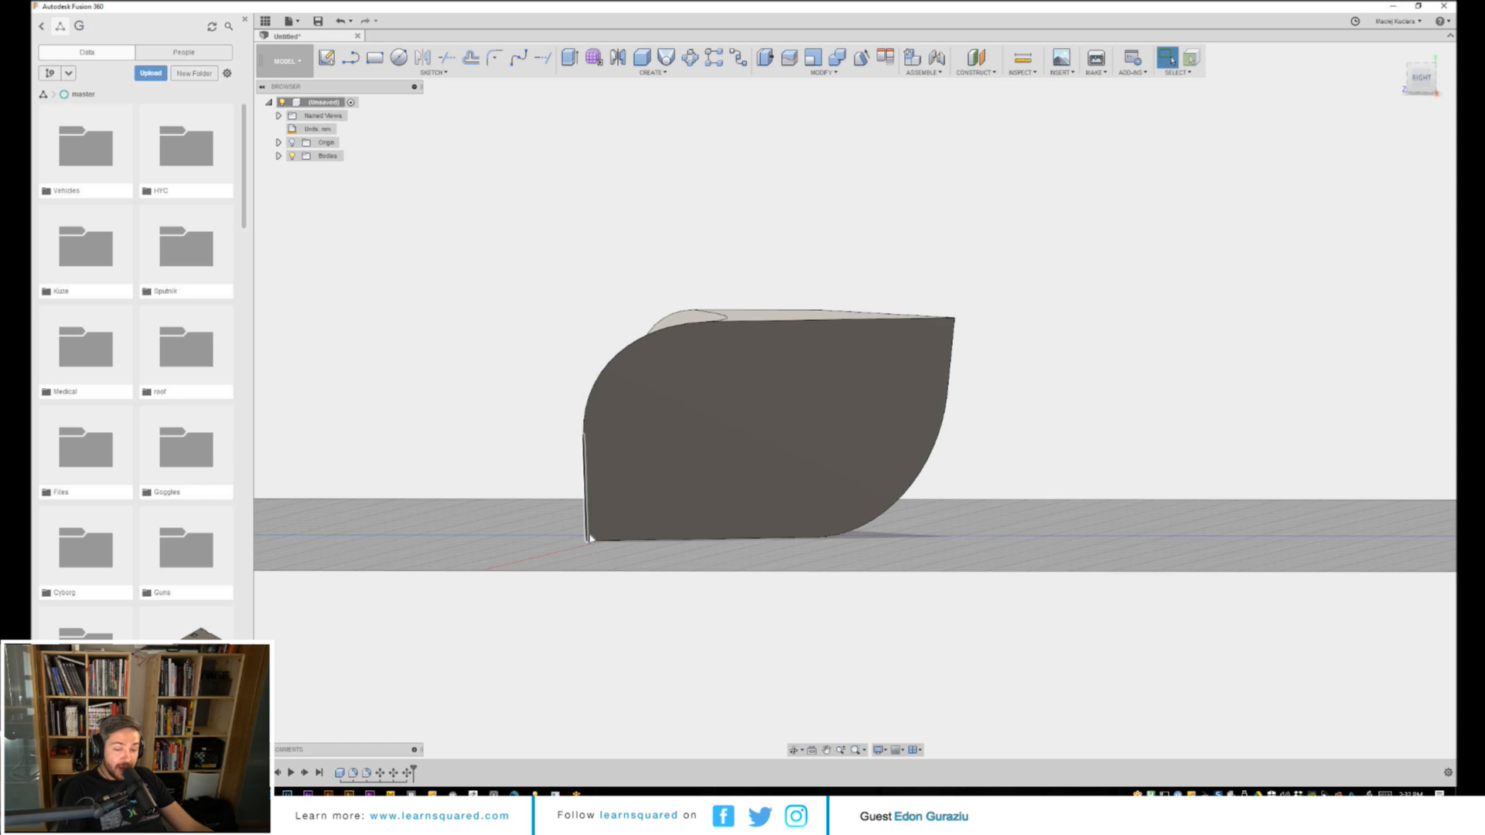
pyautogui.keyDown('shift'); pyautogui.moveTo(589, 538); pyautogui.dragTo(1033, 457, button='middle'); pyautogui.keyUp('shift')
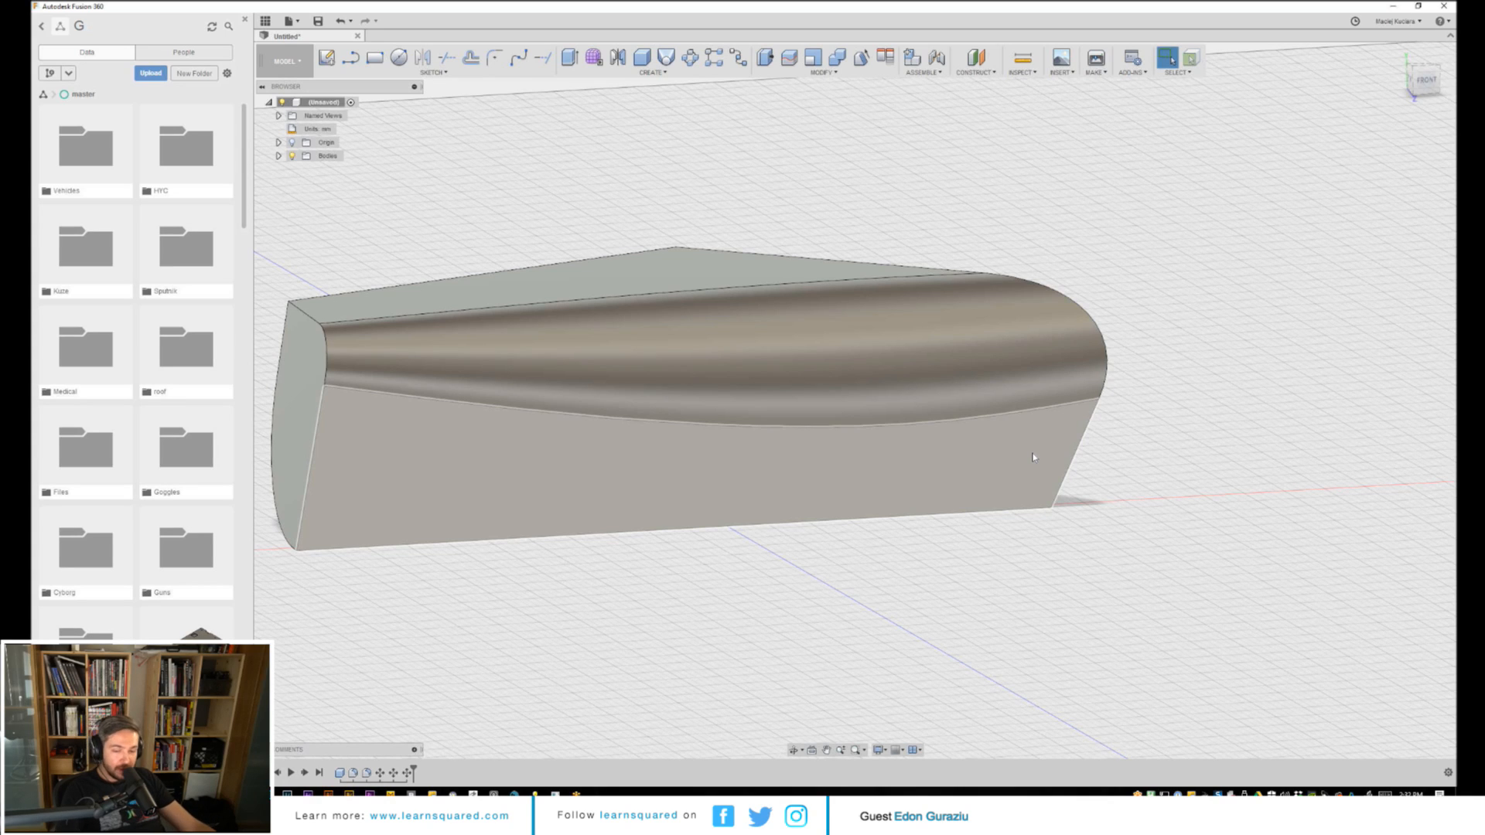
pyautogui.keyDown('shift'); pyautogui.moveTo(1032, 457); pyautogui.dragTo(774, 534, button='middle'); pyautogui.keyUp('shift')
pyautogui.press('s')
pyautogui.click(752, 526)
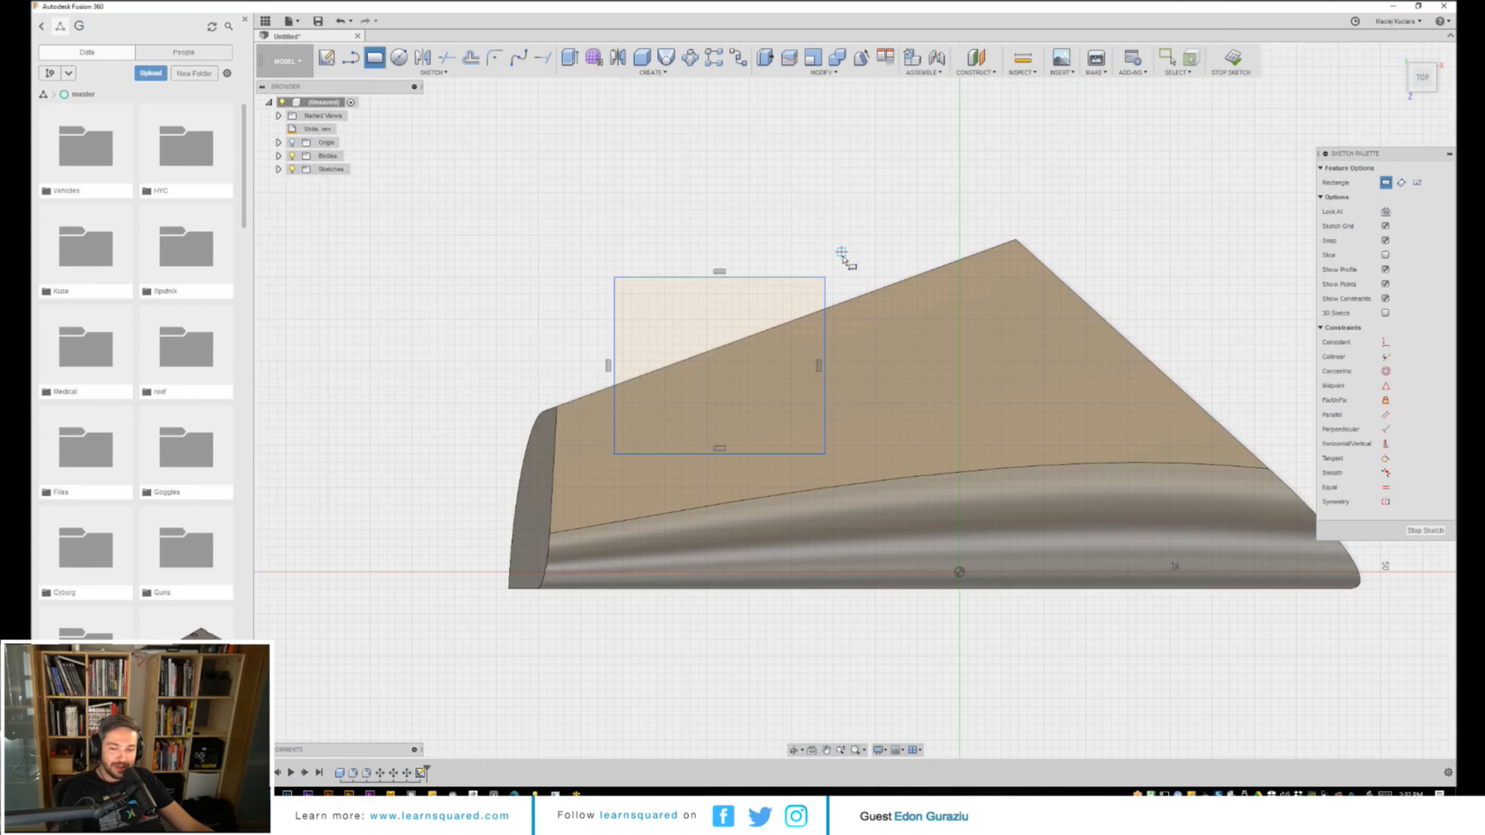
# Cut the part of the rectangle inside the body through its full height with Press Pull, leaving a notch in the long side.
pyautogui.moveTo(759, 382)
pyautogui.mouseDown(button='middle')
pyautogui.moveTo(845, 427)
pyautogui.moveTo(759, 393)
pyautogui.mouseUp(button='middle')
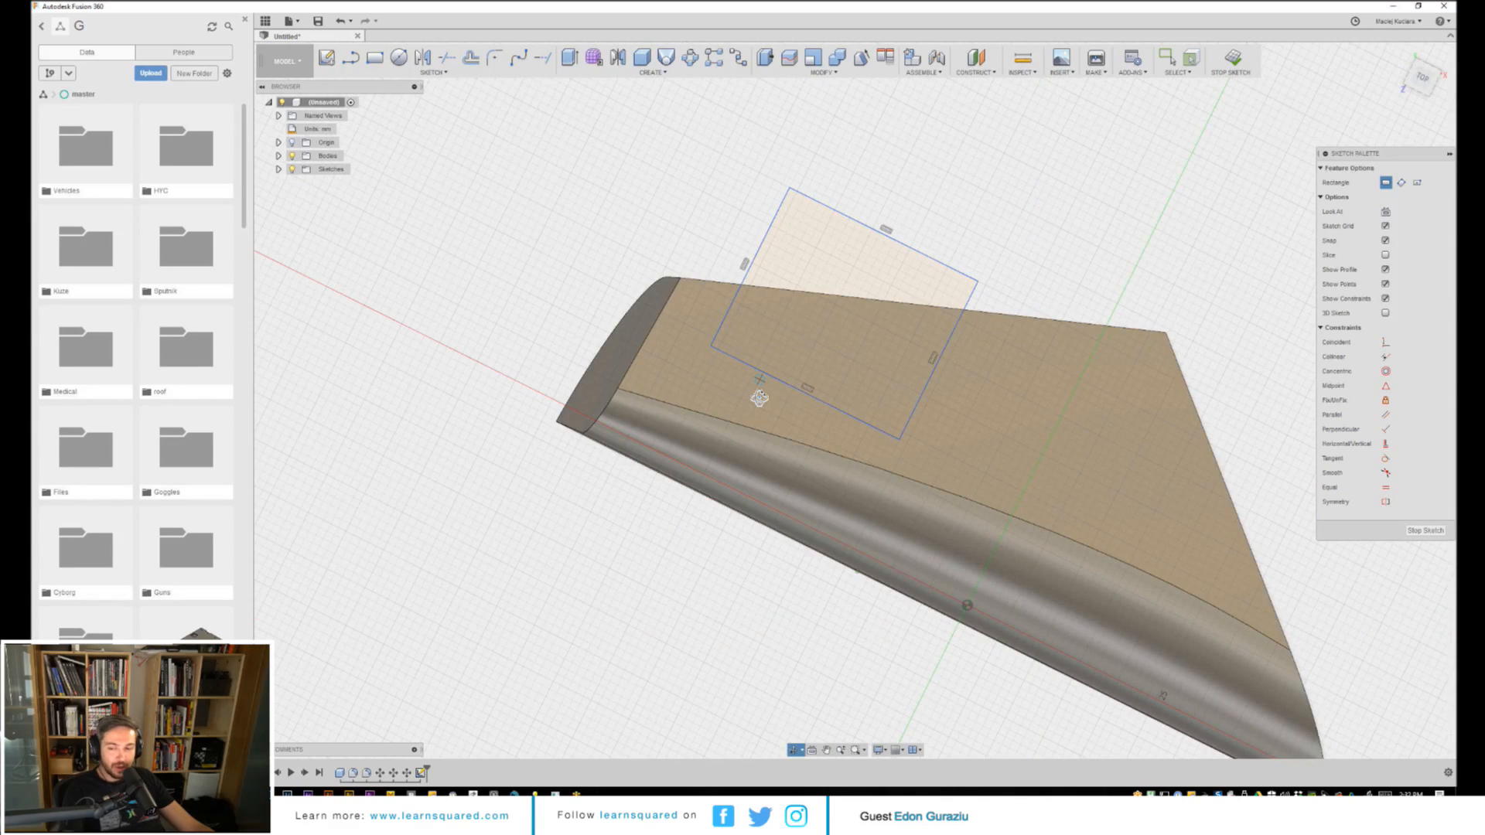
pyautogui.press('q')
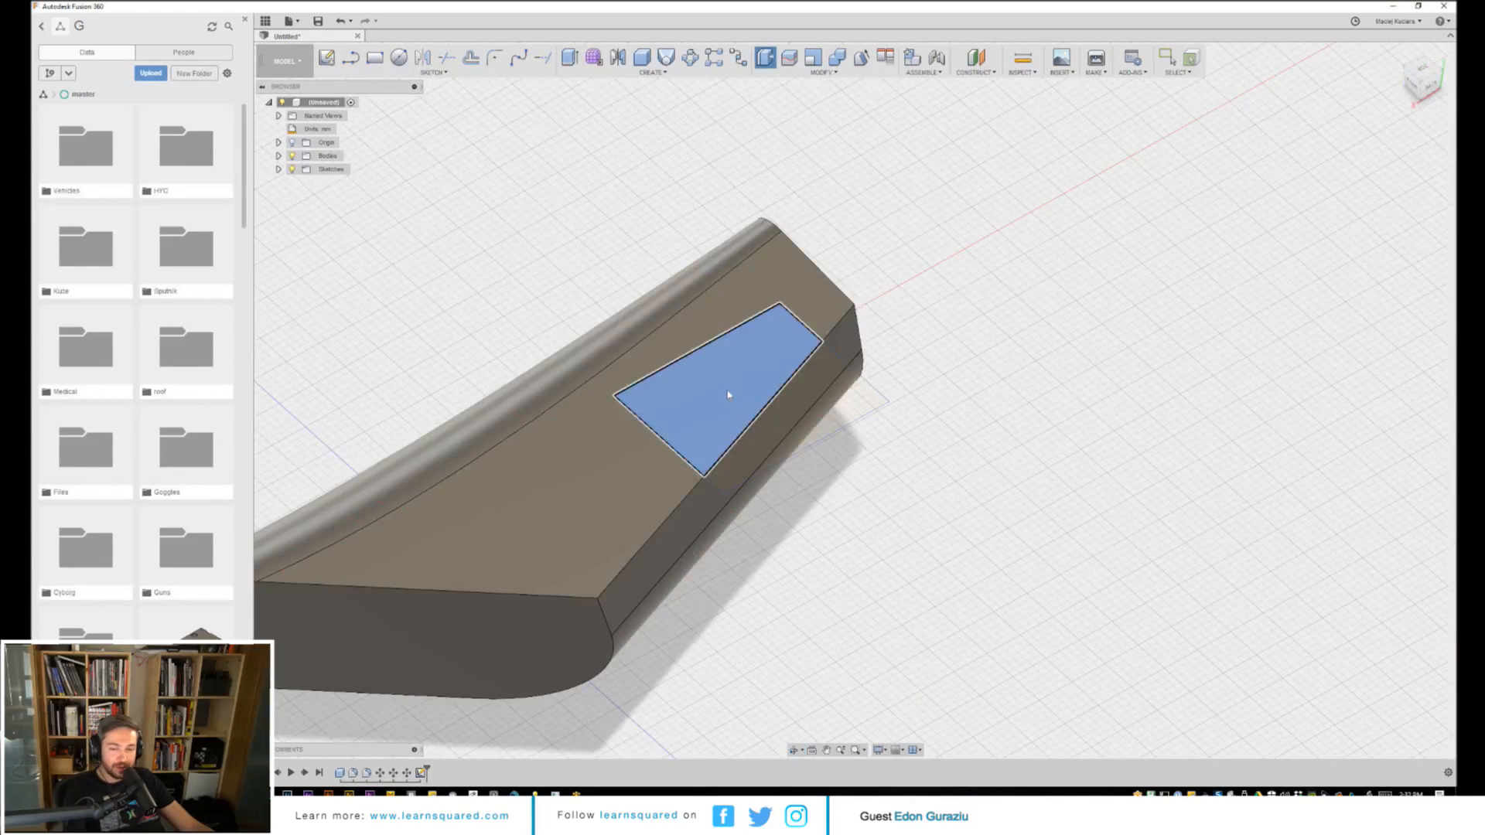
pyautogui.keyDown('shift'); pyautogui.moveTo(728, 395); pyautogui.dragTo(827, 438, button='middle'); pyautogui.keyUp('shift')
pyautogui.press('Escape')
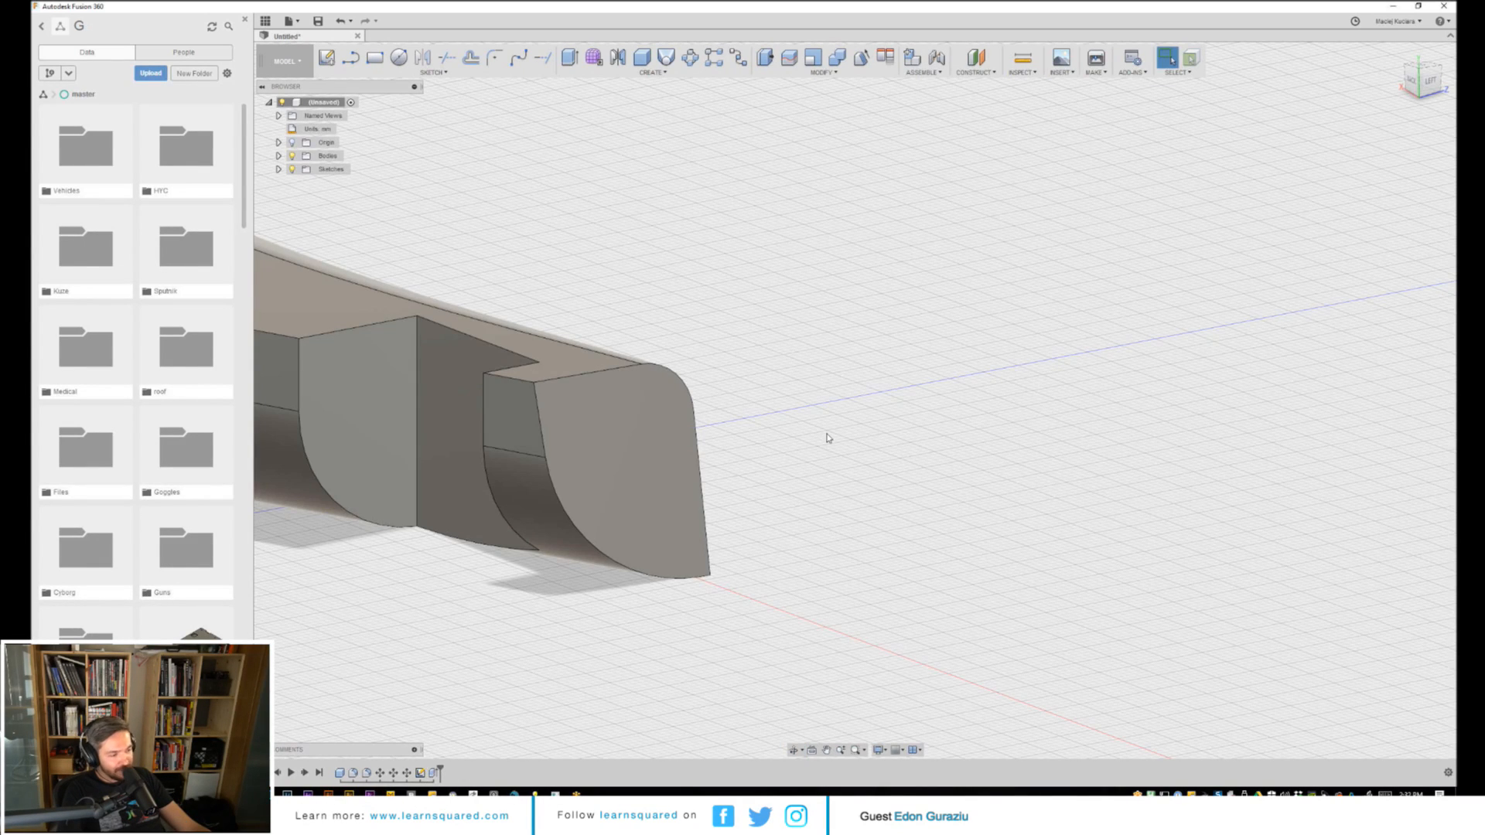